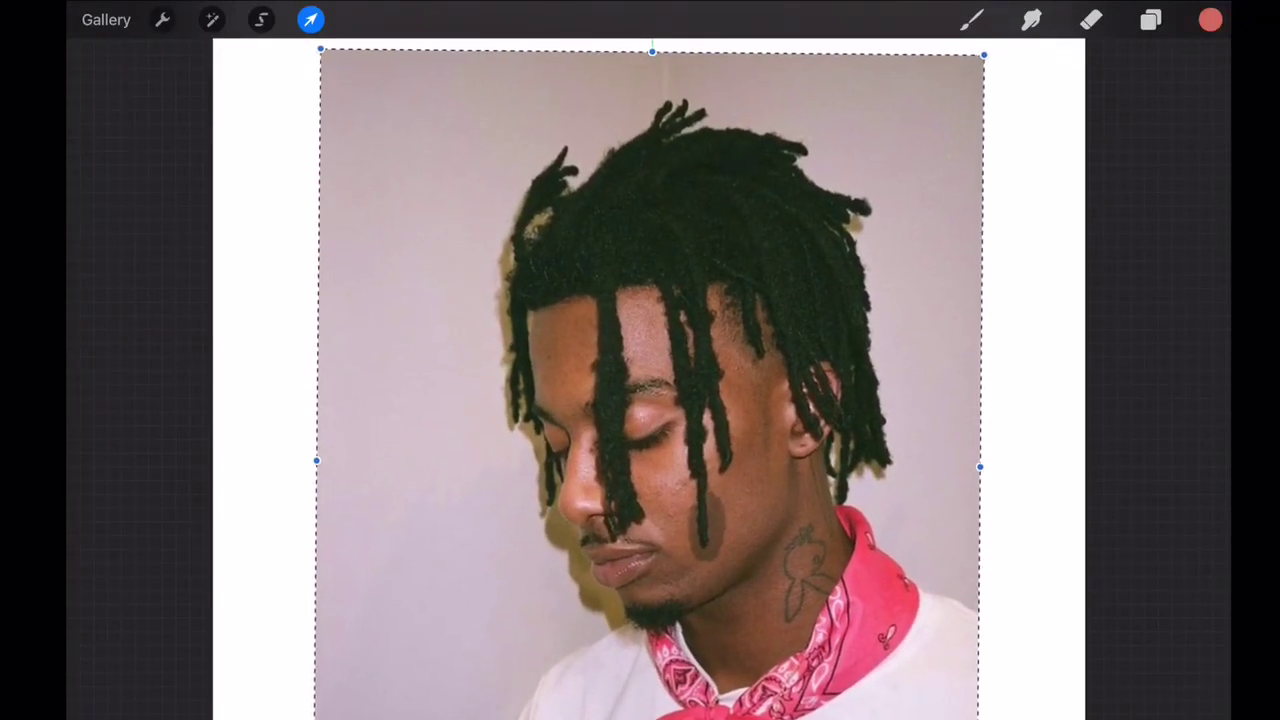
- Straighten the reference photo and shrink it to fit inside the white page with a margin
key("b")
scroll(656, 365, "down", 2)
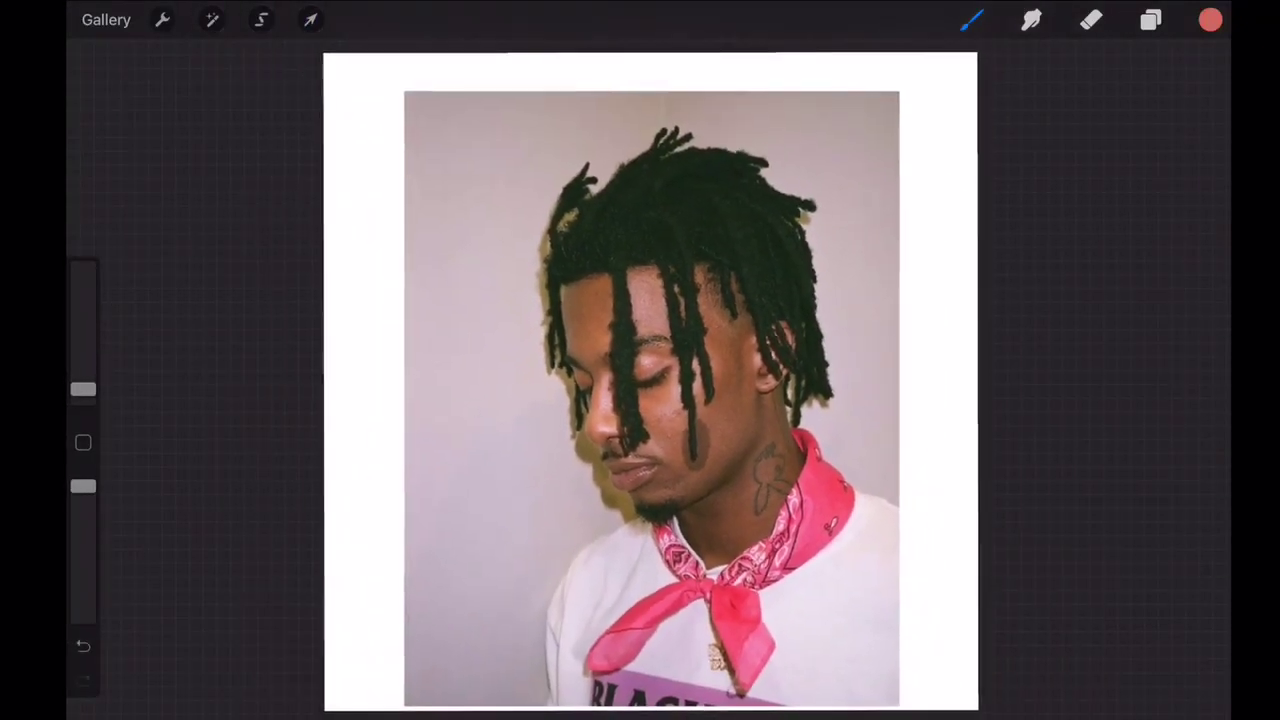
key("v")
left_click_drag(892, 670, 882, 660)
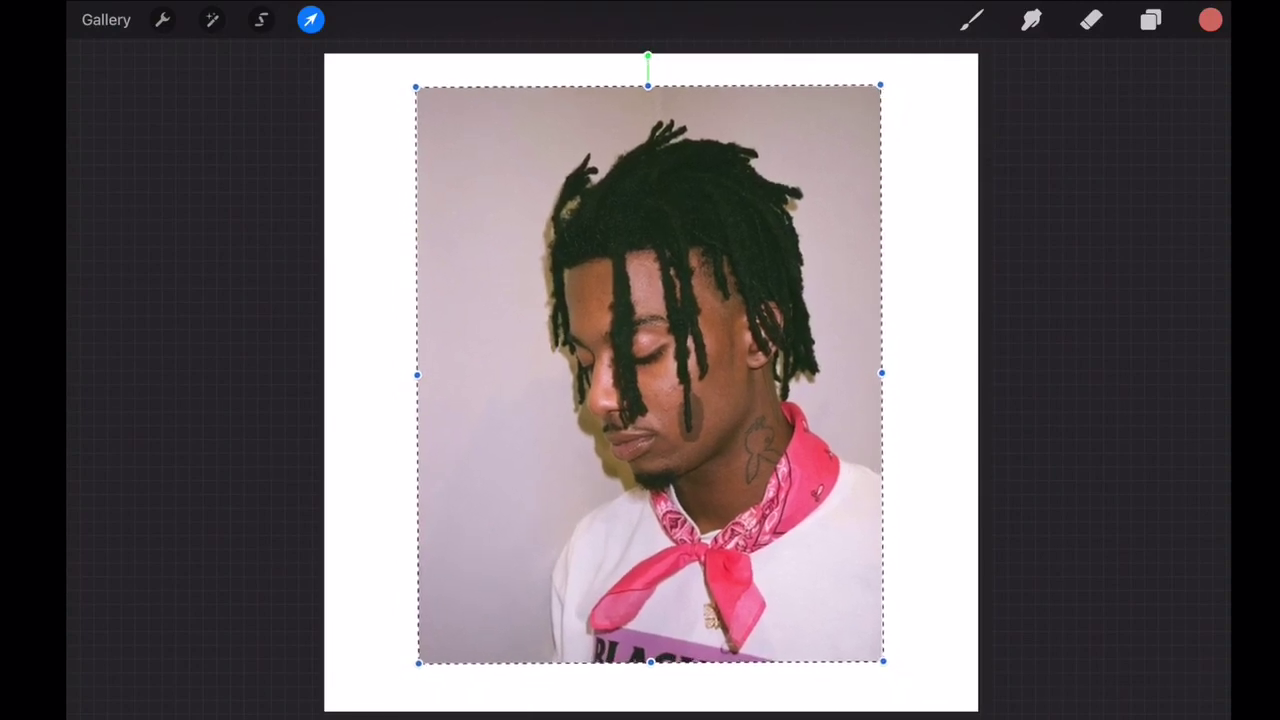
key("b")
scroll(650, 380, "up", 5)
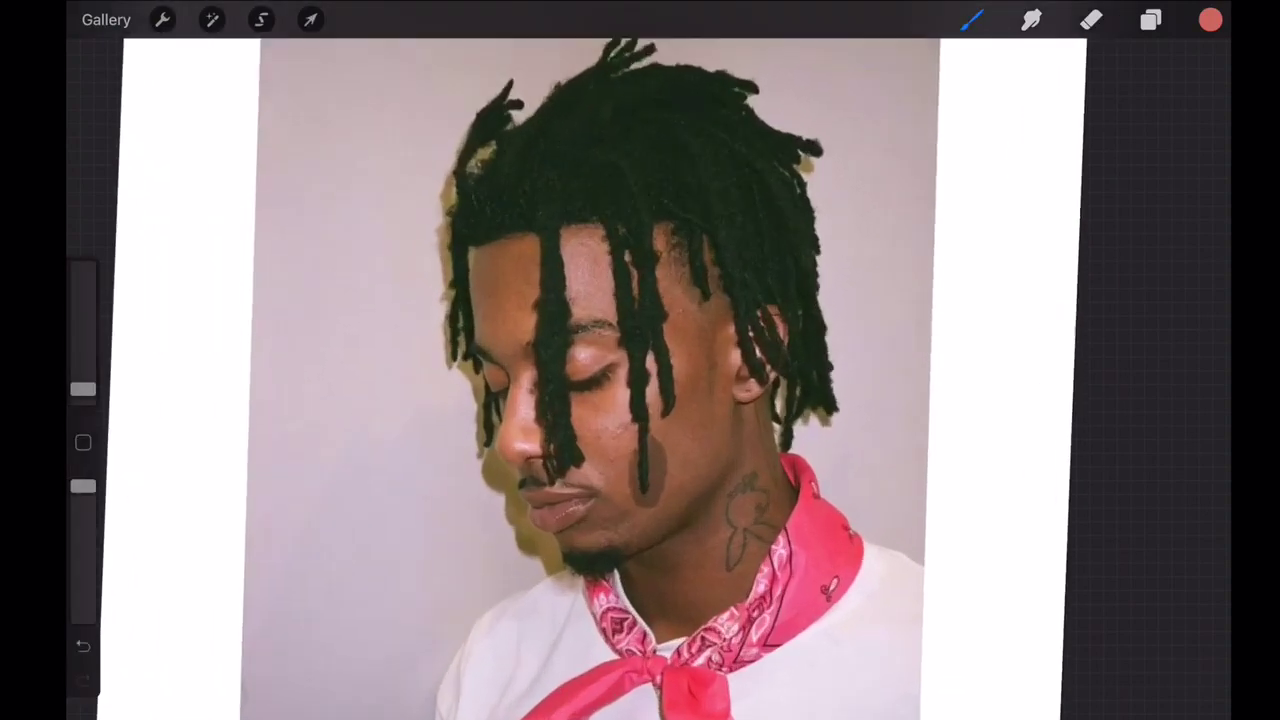
- Pick a near-black colour on the Colors disc and choose GP Ink Brush 01
left_click(1210, 20)
left_click(939, 630)
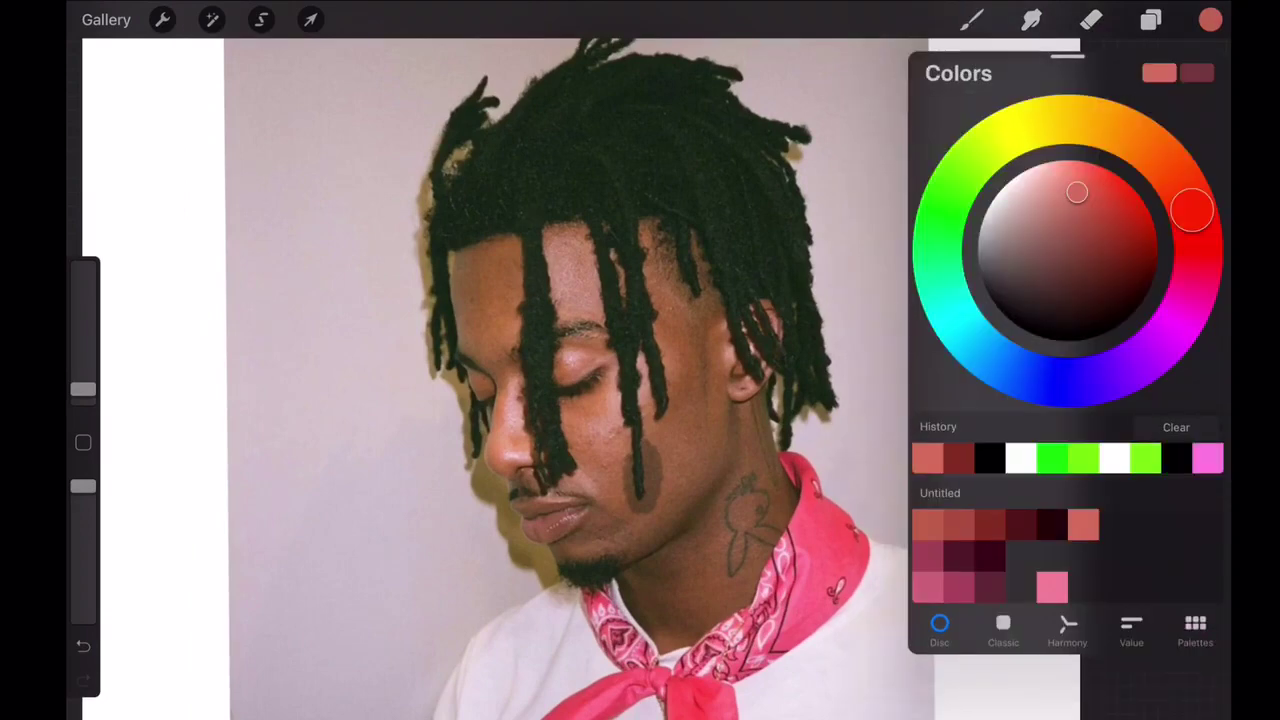
left_click(1003, 315)
left_click(1210, 20)
left_click(972, 20)
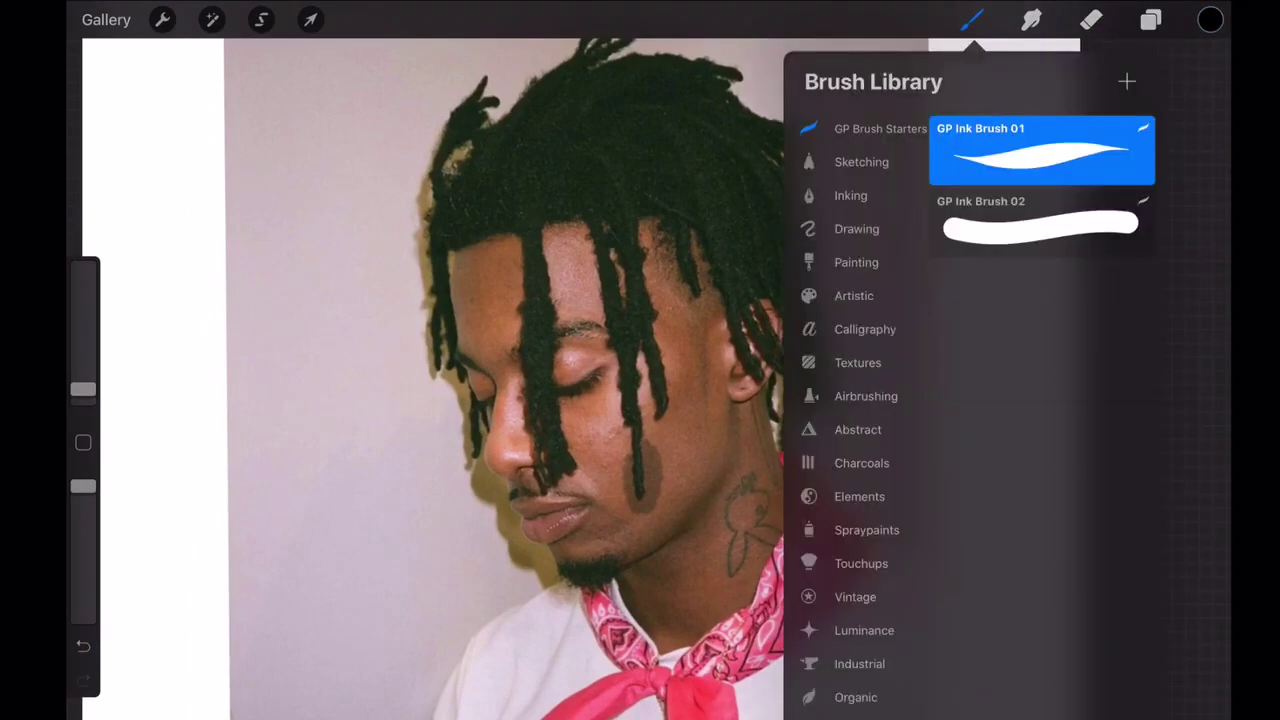
left_click(1040, 150)
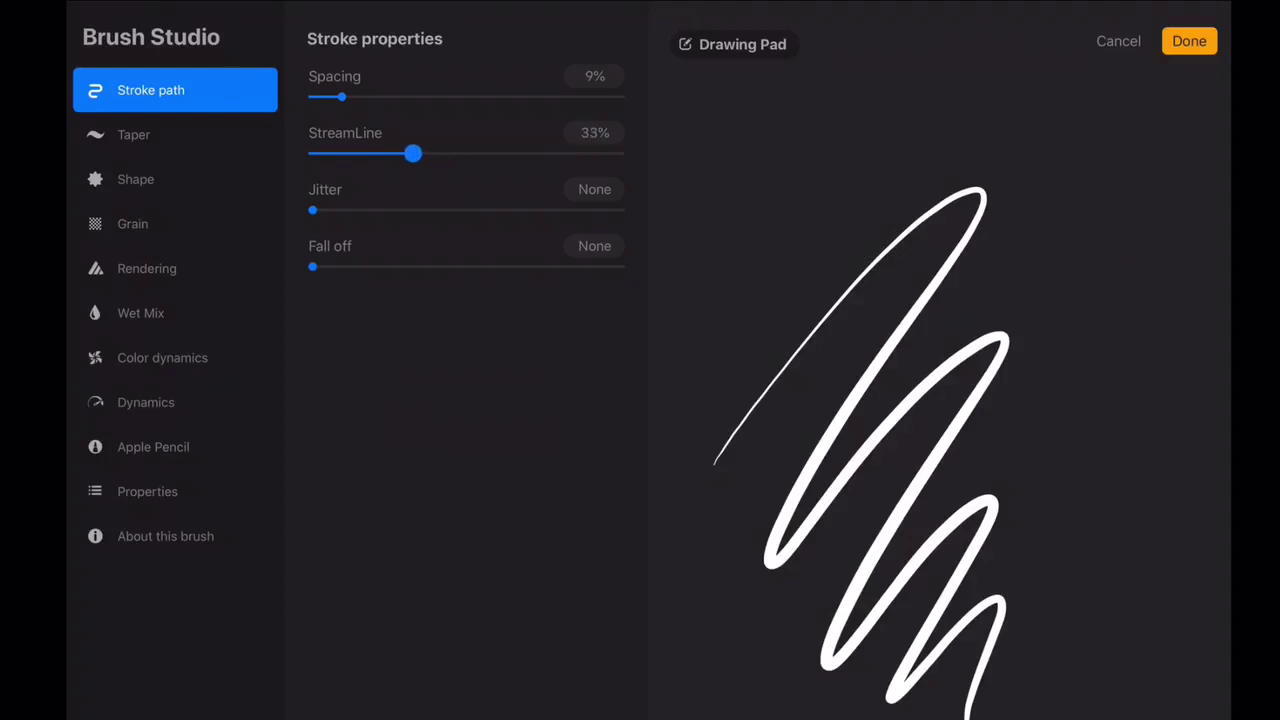
left_click(1189, 41)
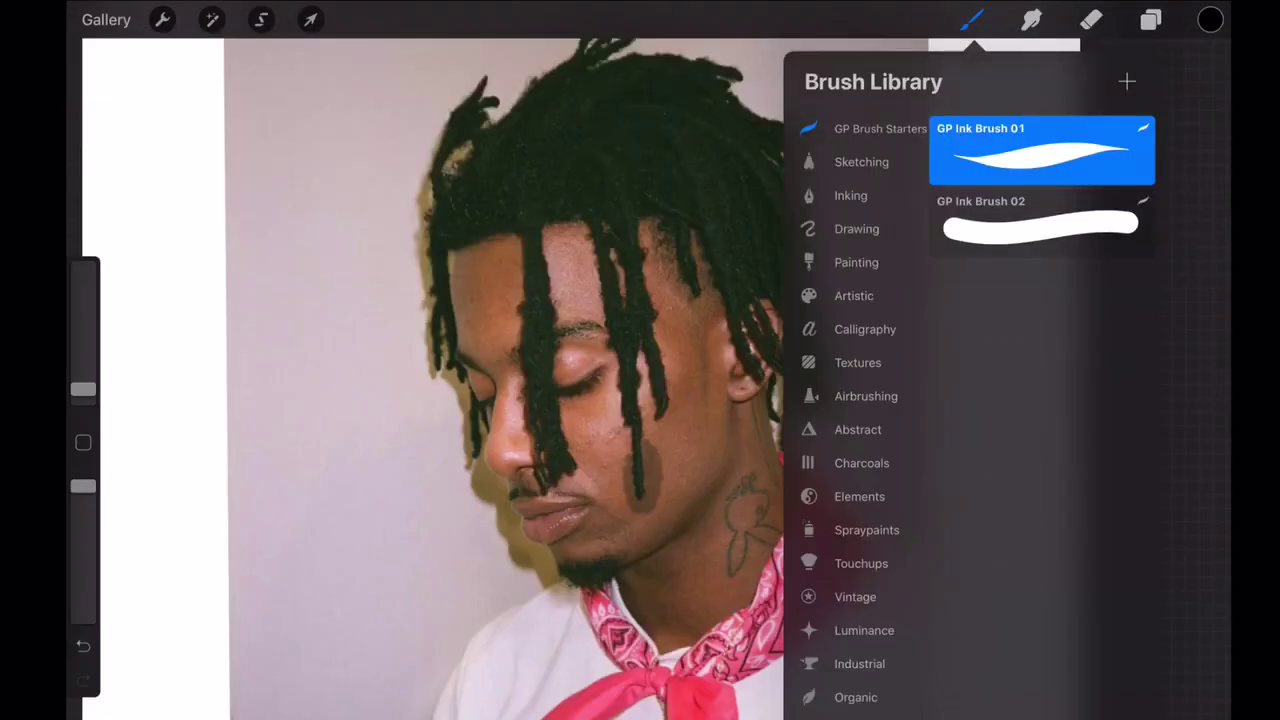
- Lower Layer 1's opacity to fade the photo and add an empty Layer 2 above it
left_click(1151, 20)
left_click(211, 19)
left_click(260, 75)
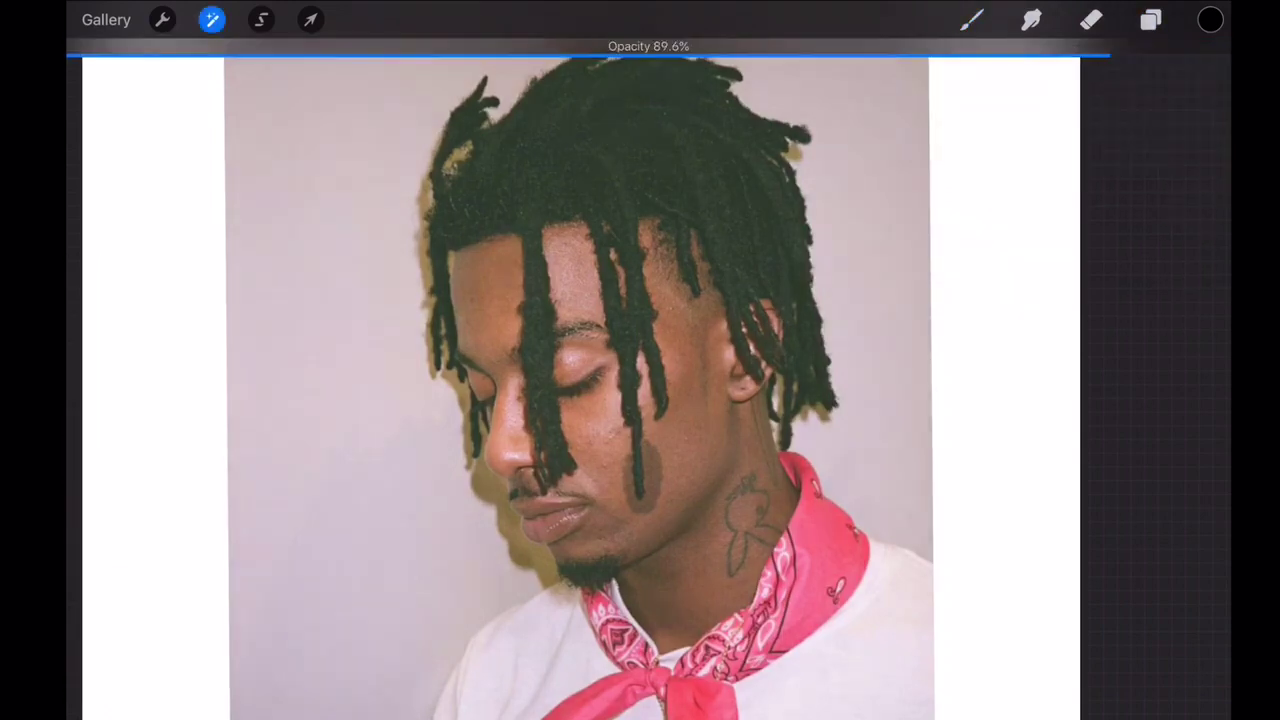
left_click_drag(700, 400, 400, 400)
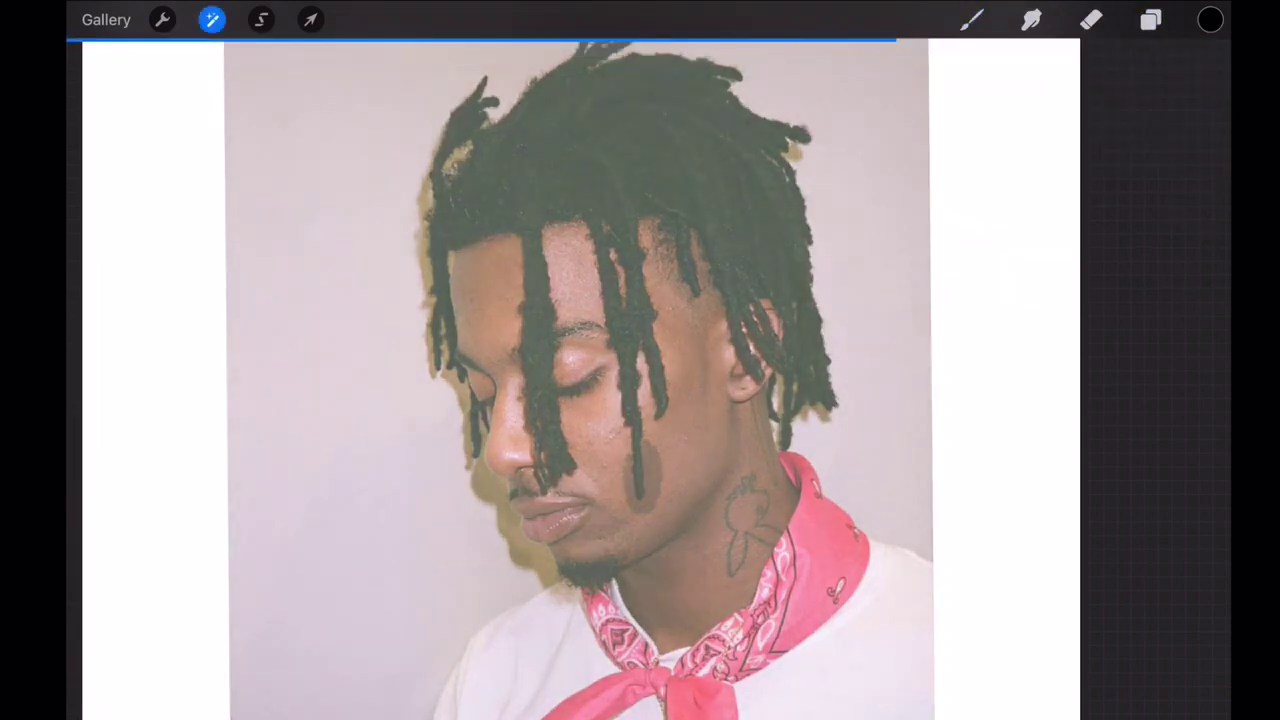
left_click(1151, 20)
left_click(1197, 81)
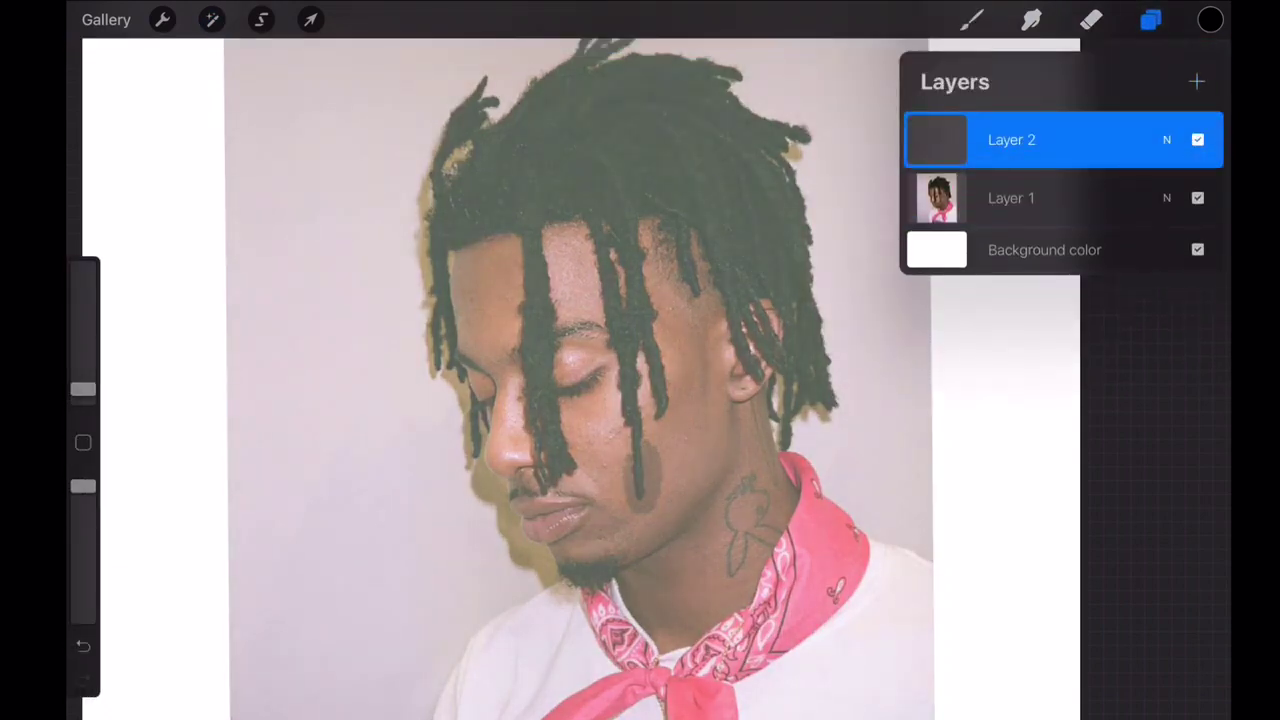
left_click(83, 389)
- Set the brush to 1% and test strokes on the hair edge, undoing them
left_click_drag(83, 389, 83, 385)
left_click_drag(668, 370, 690, 478)
left_click_drag(510, 300, 620, 630)
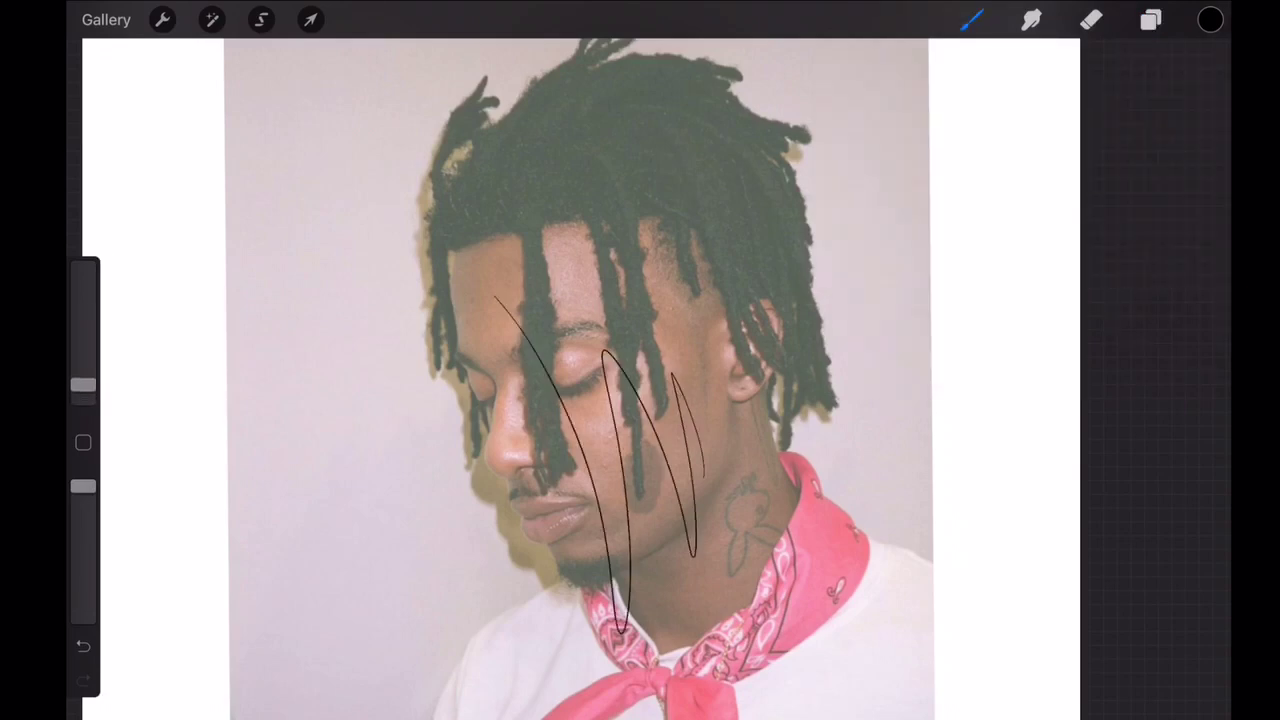
key("ctrl+z")
scroll(640, 380, "up", 5)
scroll(930, 400, "up", 3)
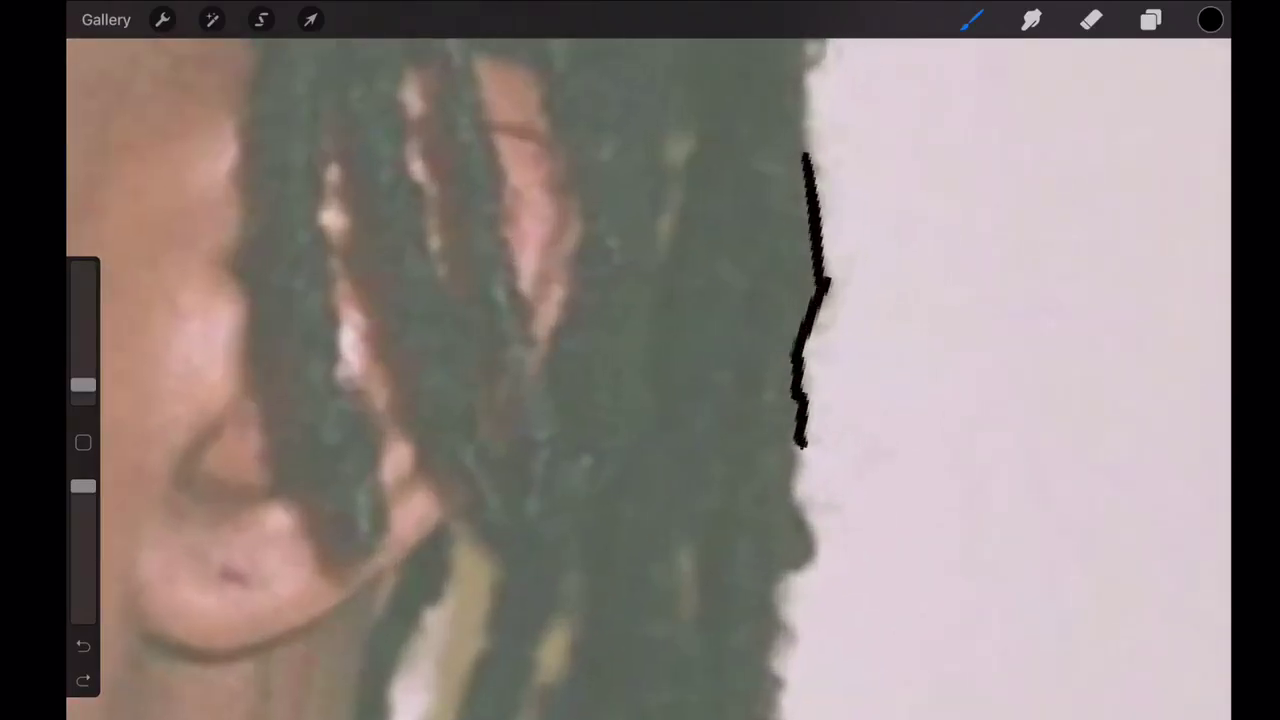
left_click_drag(83, 385, 83, 398)
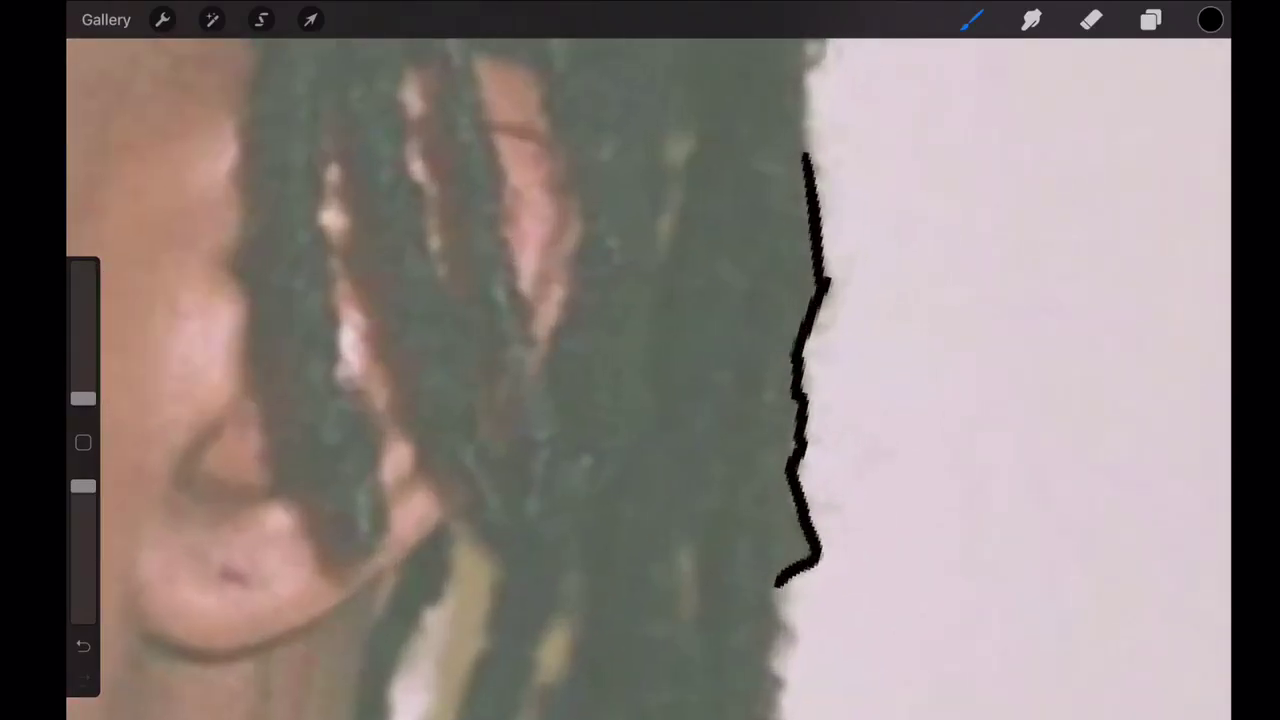
key("ctrl+z")
left_click_drag(801, 140, 815, 191)
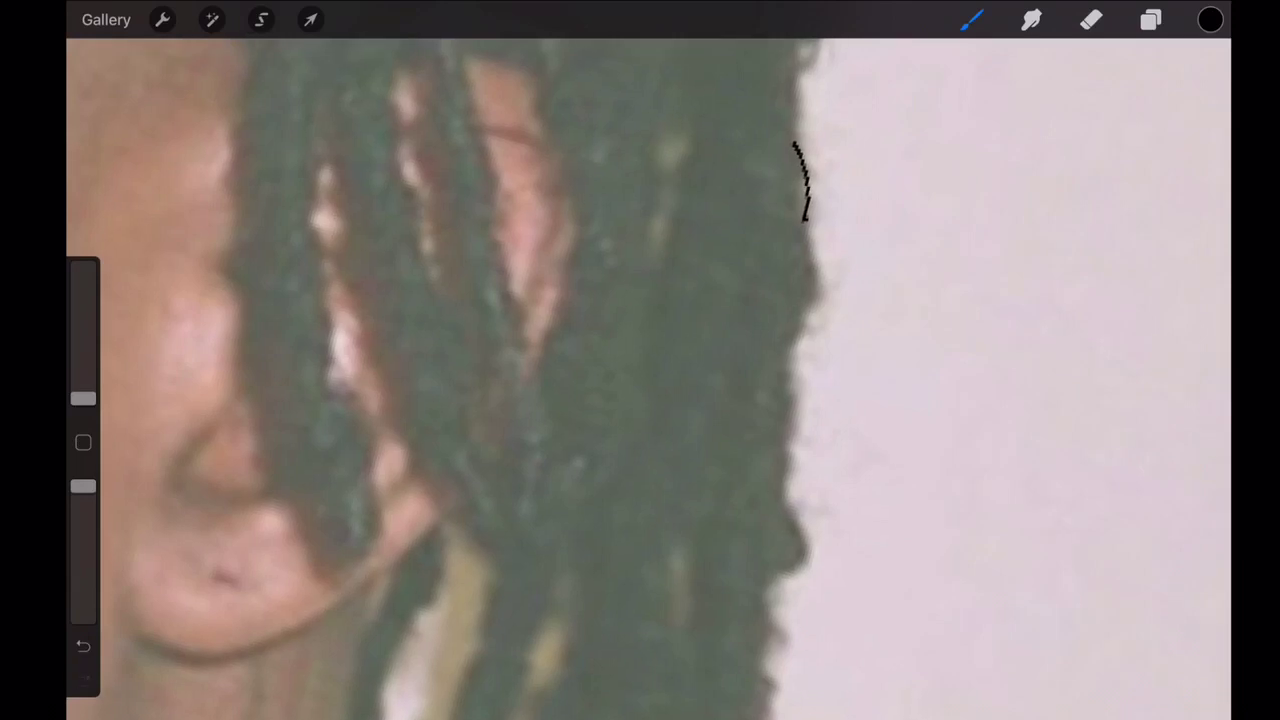
key("ctrl+z")
left_click_drag(83, 398, 83, 388)
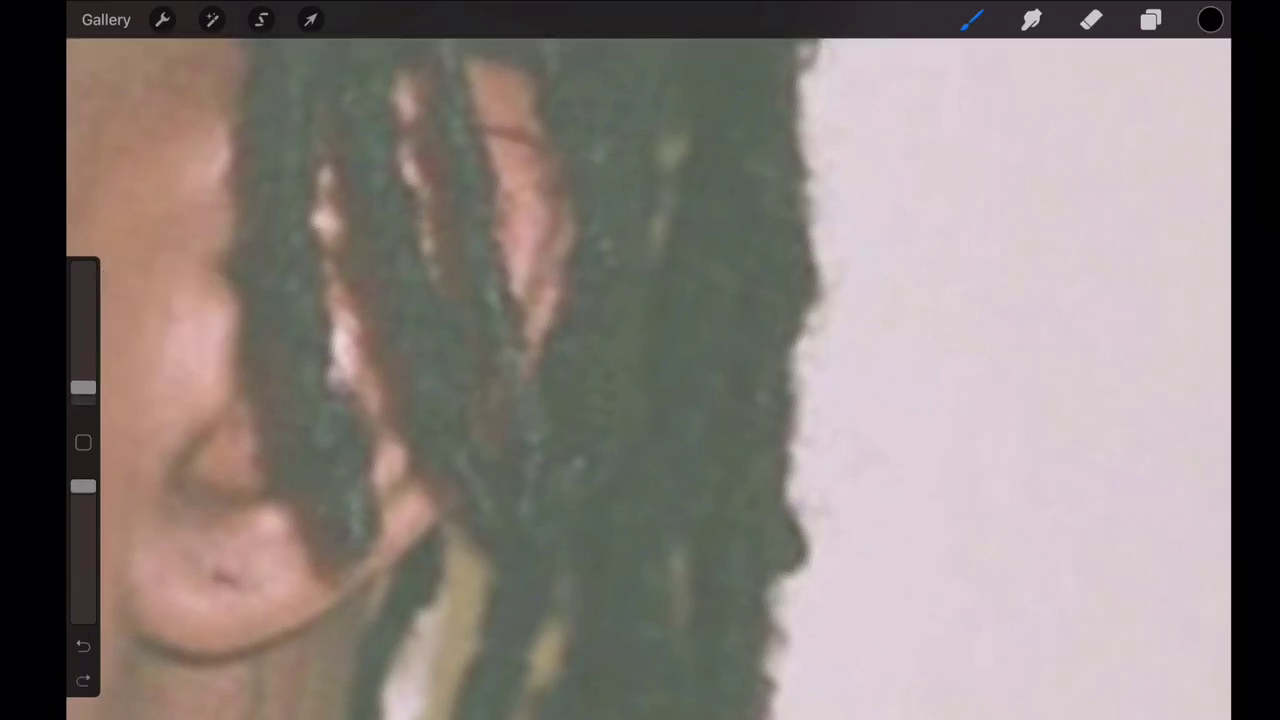
key("ctrl+z")
left_click(795, 137)
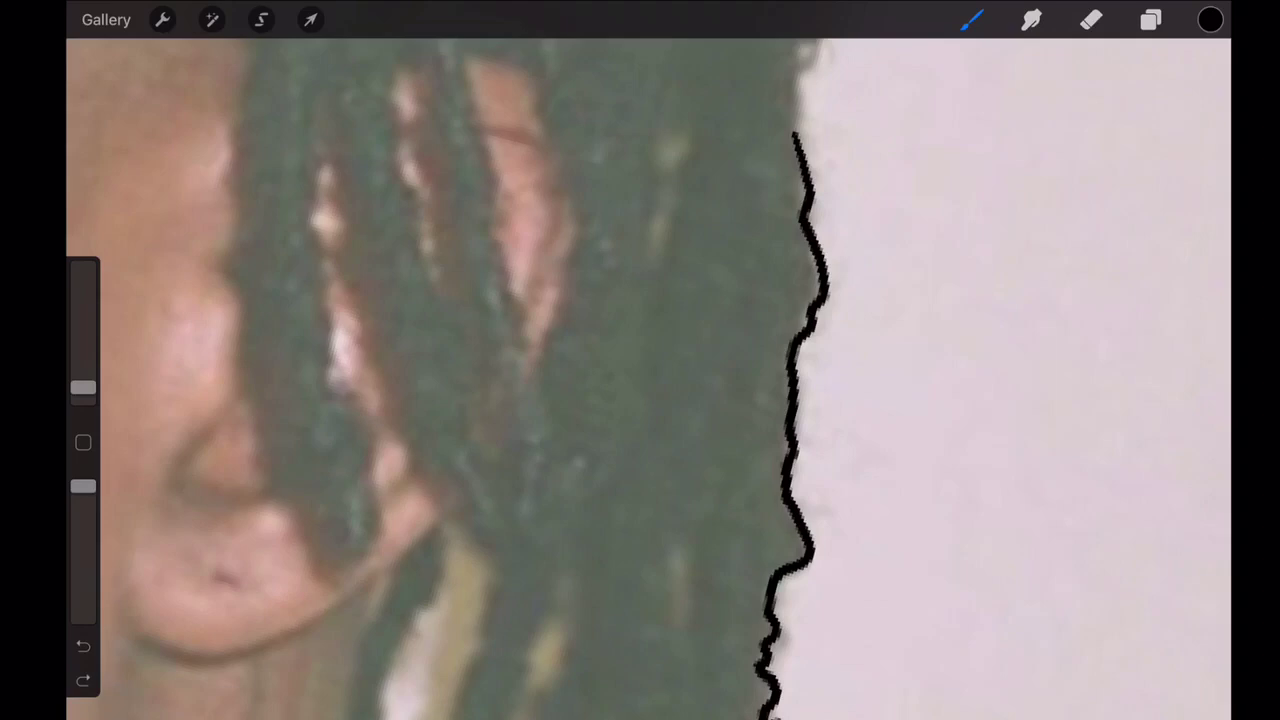
- Trace the wavy lower dreadlock outline from the neck up toward the ear
left_click_drag(770, 715, 790, 600)
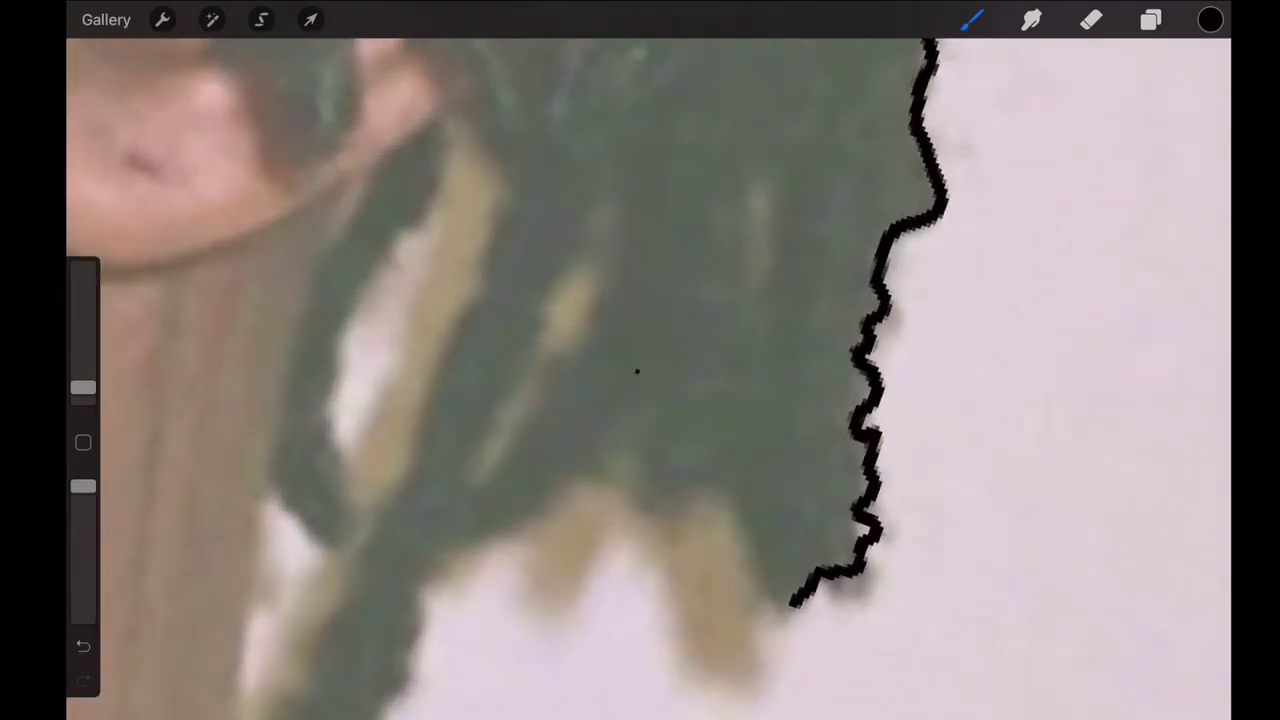
left_click_drag(636, 372, 650, 512)
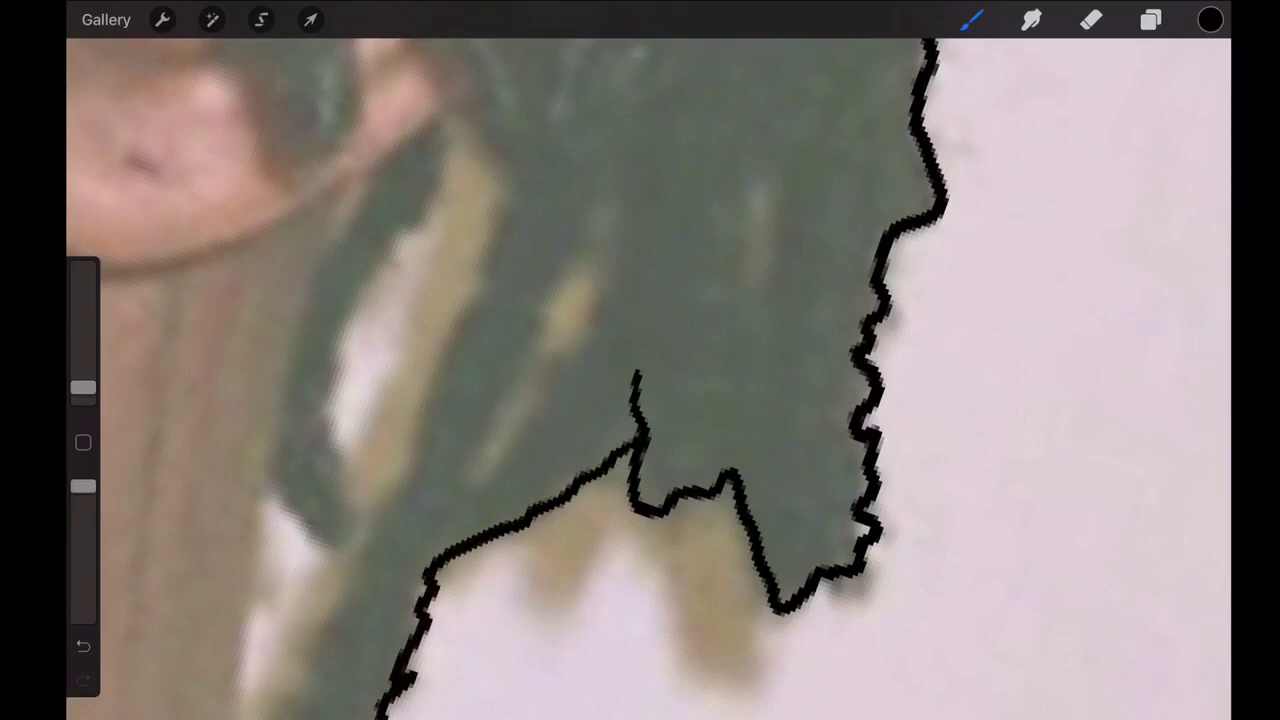
mouse_move(372, 556)
left_mouse_down()
mouse_move(477, 286)
mouse_move(540, 178)
left_mouse_up()
mouse_move(560, 275)
left_mouse_down()
mouse_move(528, 410)
mouse_move(518, 375)
mouse_move(564, 290)
left_mouse_up()
scroll(640, 360, "down", 5)
scroll(830, 420, "up", 5)
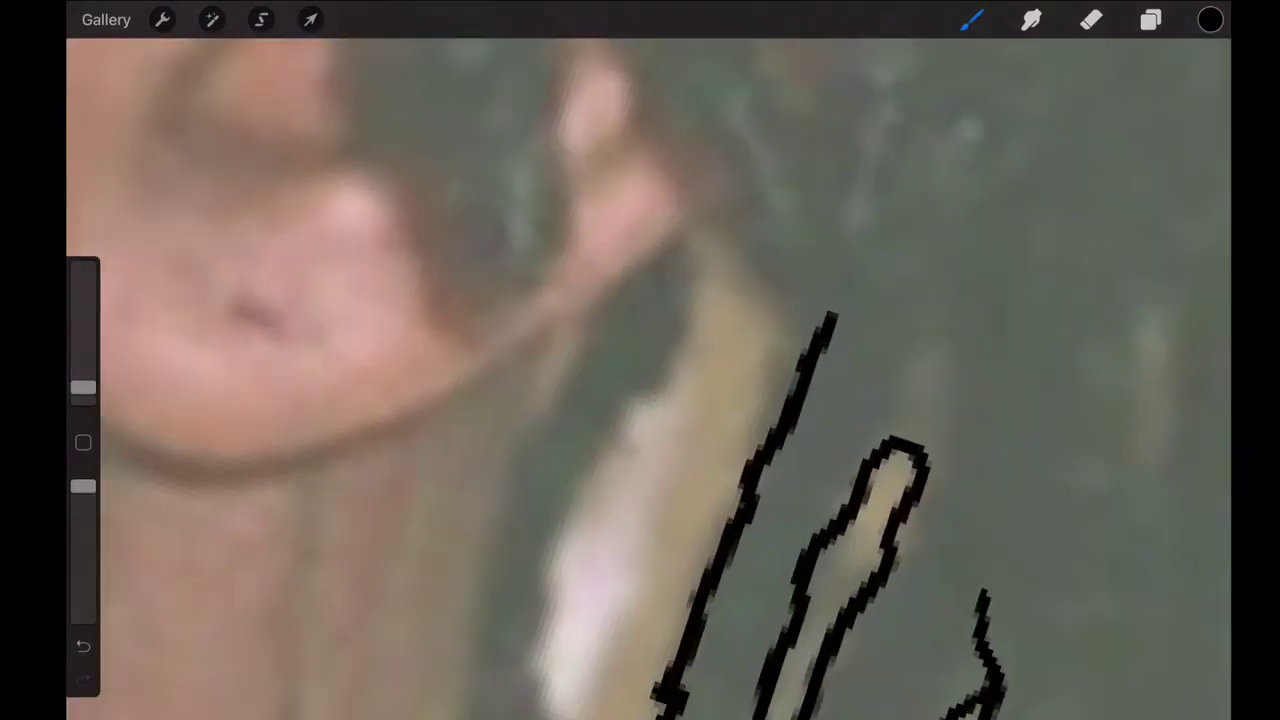
mouse_move(830, 318)
left_mouse_down()
mouse_move(718, 218)
mouse_move(542, 716)
left_mouse_up()
- Outline more strands near the neck and fill the left strand solid black
scroll(640, 380, "down", 2)
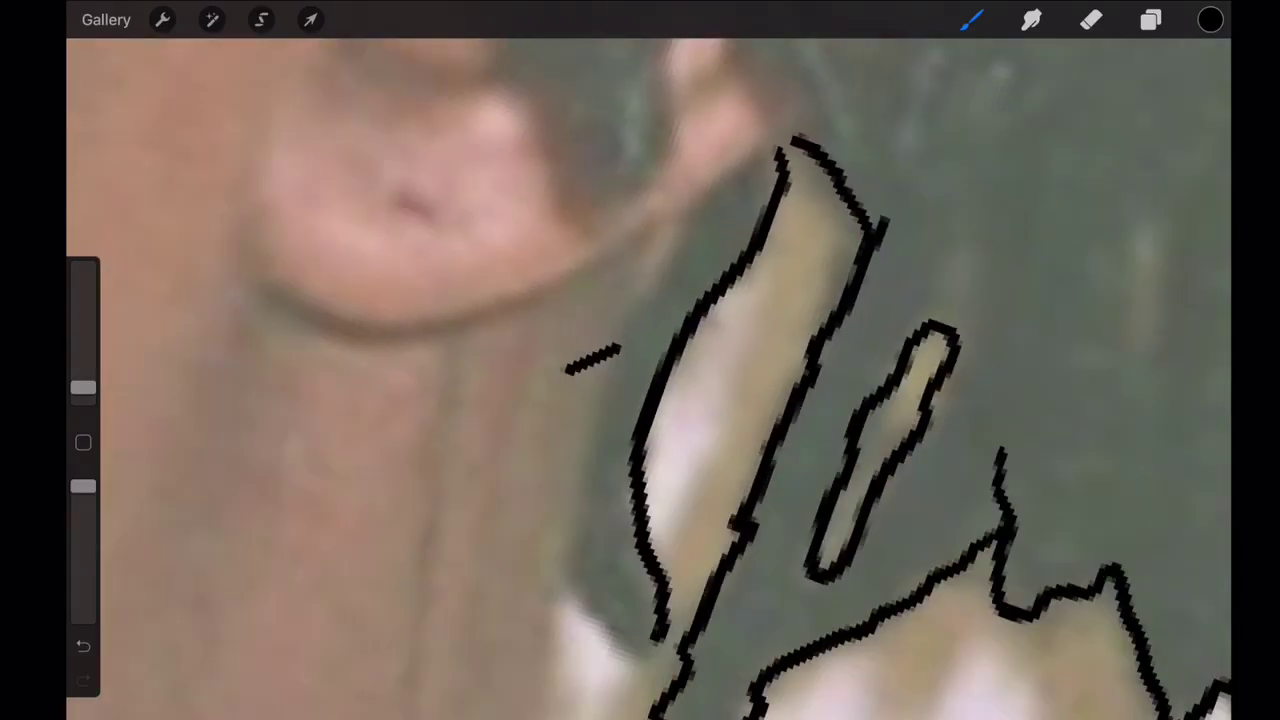
key("ctrl+z")
left_click_drag(580, 592, 655, 648)
key("ctrl+z")
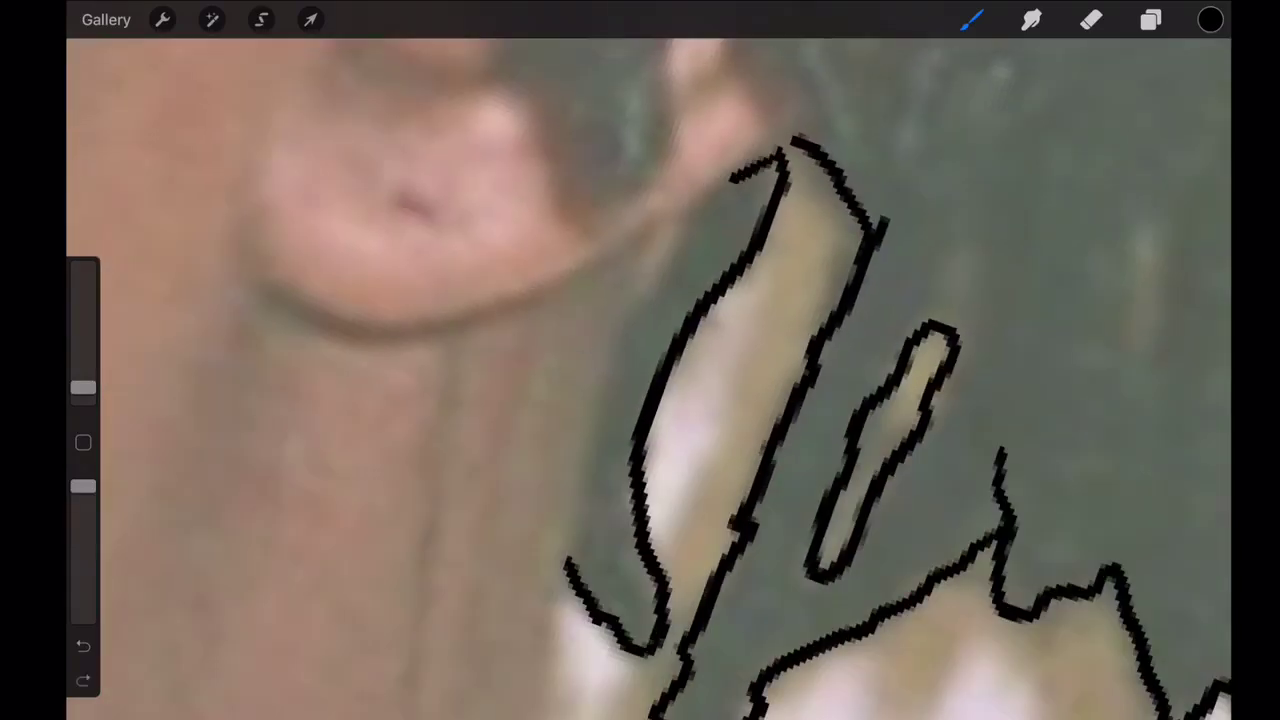
left_click_drag(700, 200, 570, 560)
left_click_drag(1210, 19, 670, 400)
- Outline the jagged hair edge, a small oval strand end and the beige patch
scroll(640, 380, "down", 5)
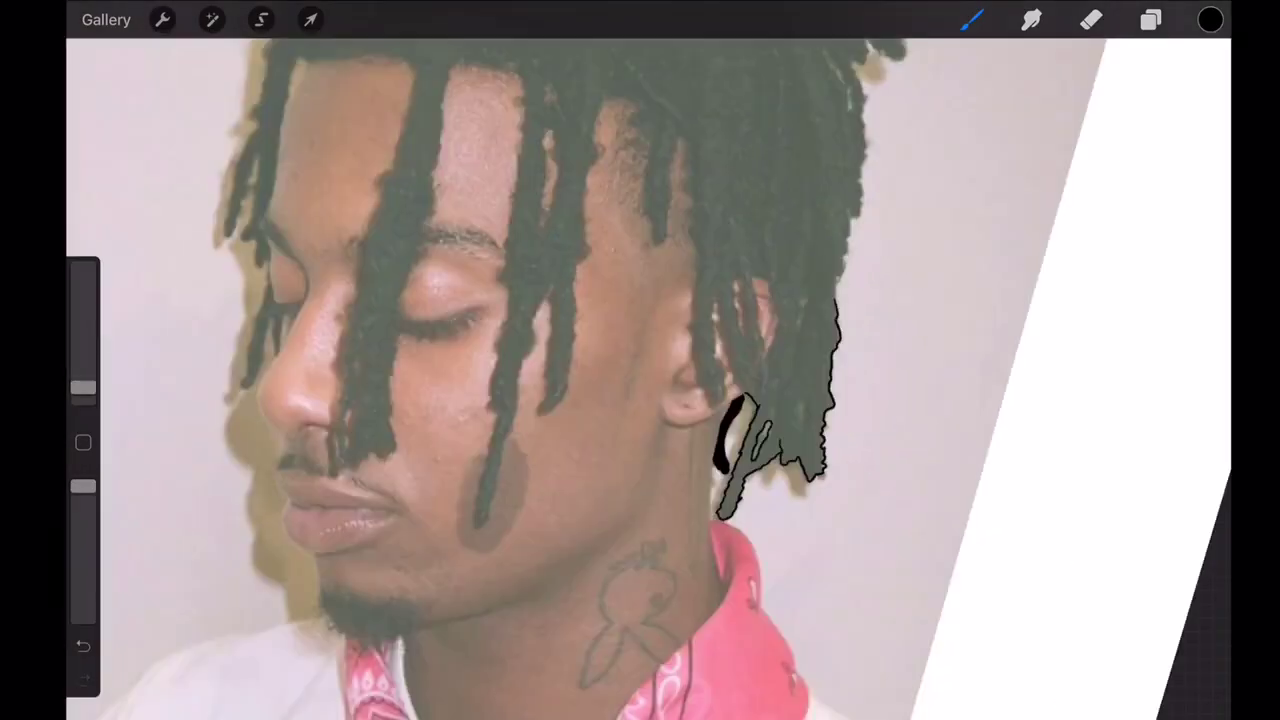
scroll(640, 380, "up", 4)
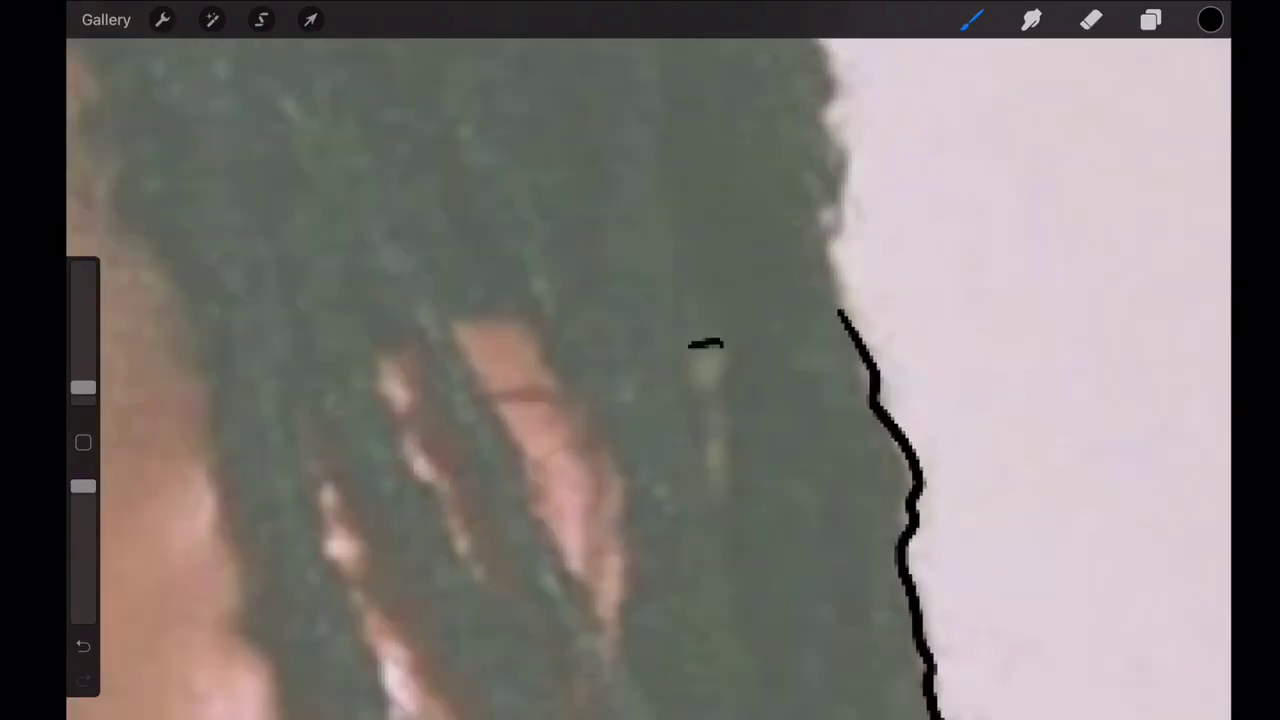
left_click_drag(700, 345, 712, 350)
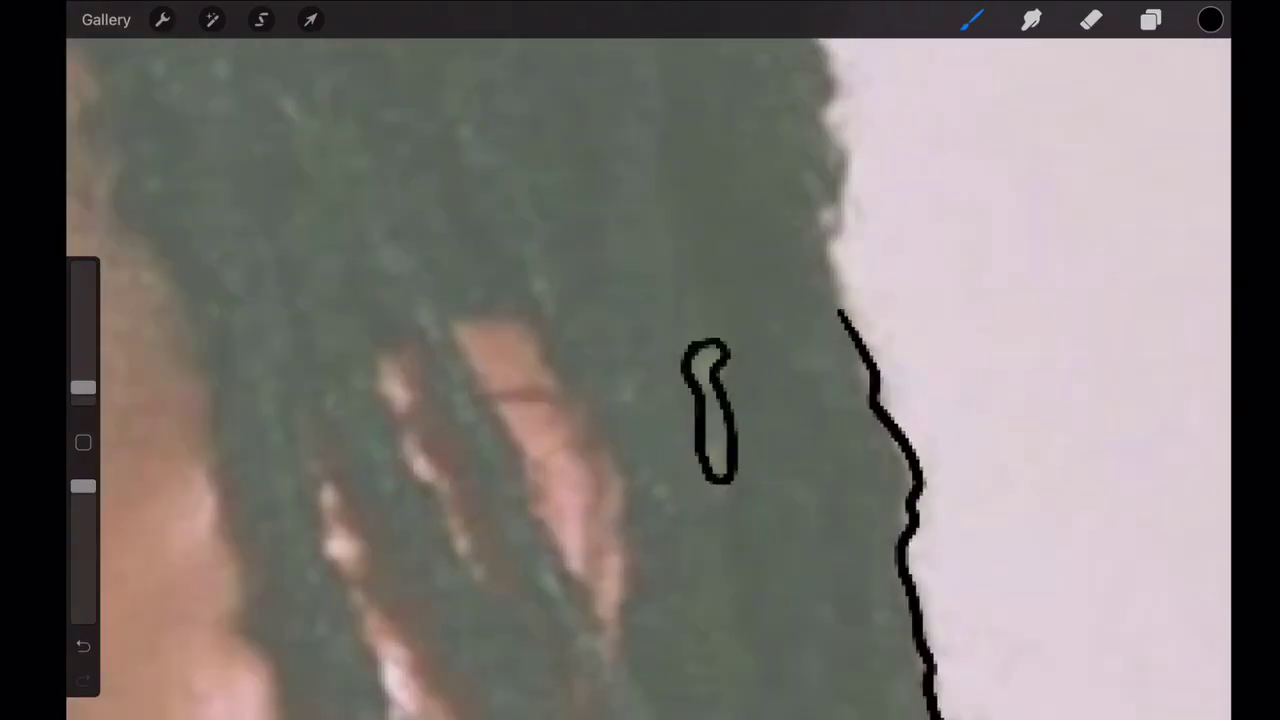
left_click_drag(740, 425, 858, 55)
scroll(640, 380, "up", 3)
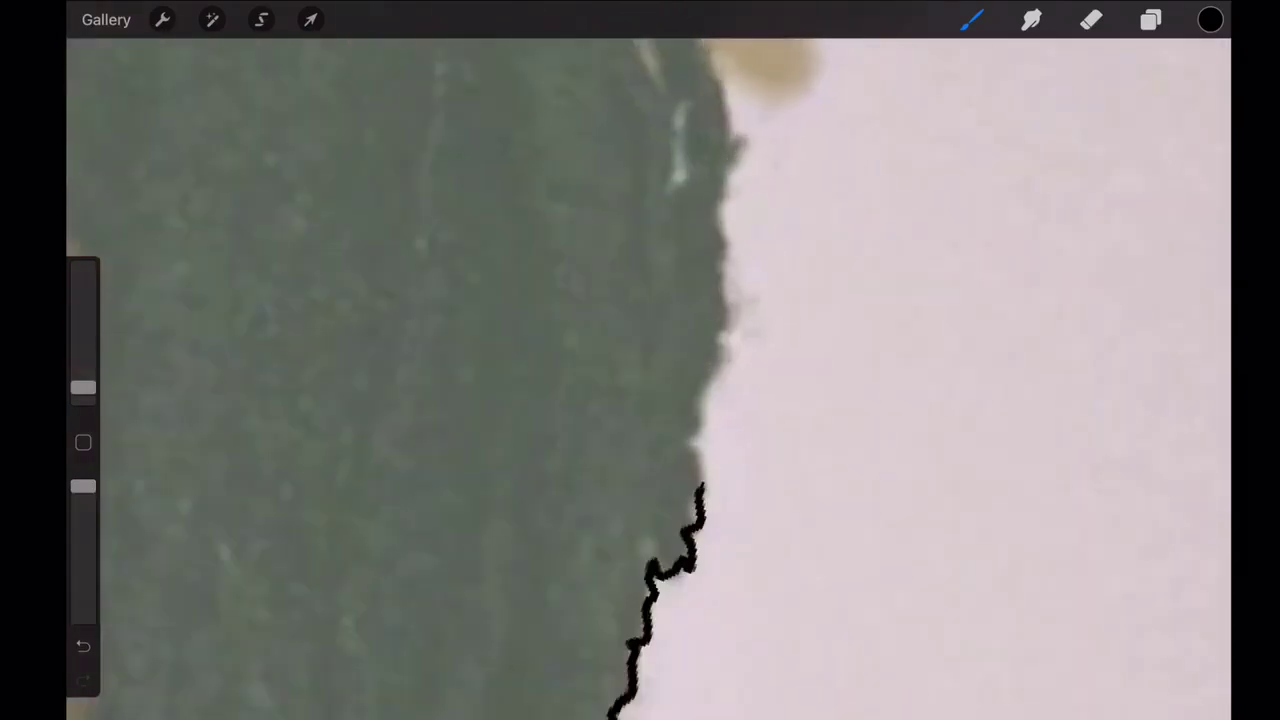
mouse_move(700, 486)
left_mouse_down()
mouse_move(735, 340)
mouse_move(745, 130)
mouse_move(720, 40)
left_mouse_up()
scroll(640, 380, "down", 3)
mouse_move(660, 370)
left_mouse_down()
mouse_move(700, 345)
mouse_move(813, 378)
mouse_move(894, 349)
mouse_move(809, 183)
mouse_move(790, 110)
left_mouse_up()
scroll(640, 380, "up", 3)
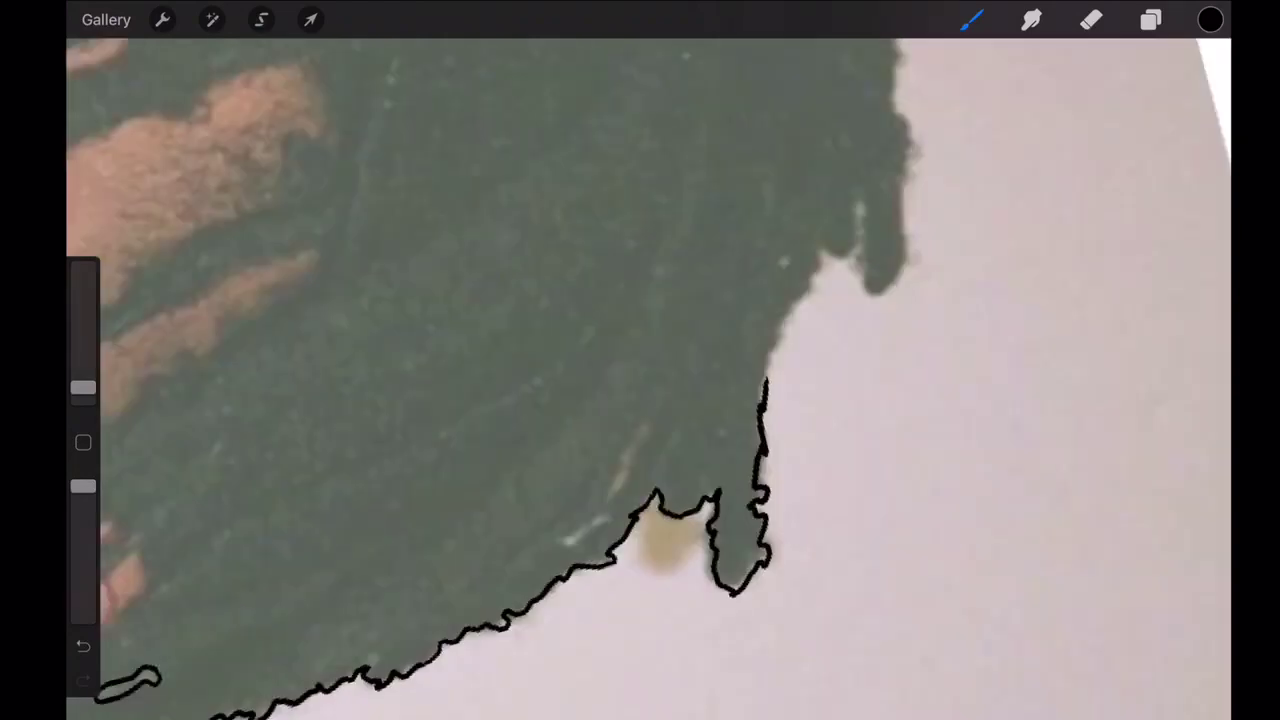
mouse_move(750, 424)
left_mouse_down()
mouse_move(770, 330)
mouse_move(851, 172)
left_mouse_up()
left_click_drag(922, 244, 905, 105)
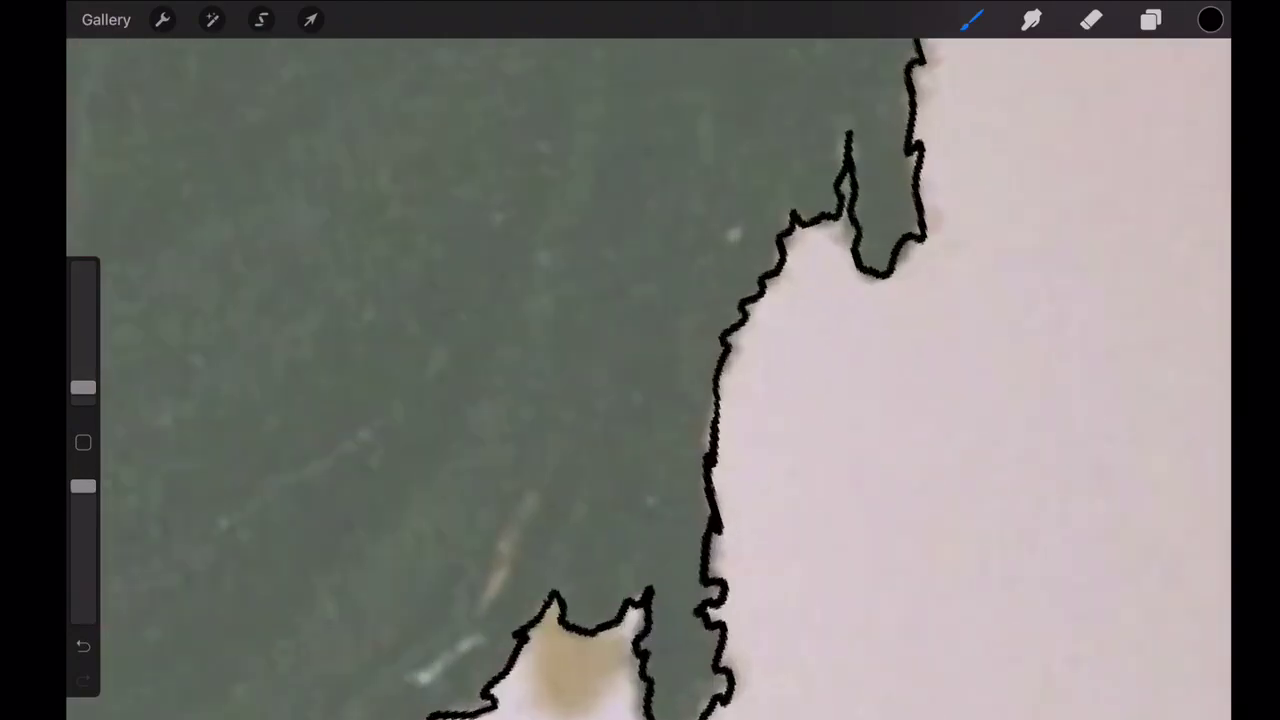
scroll(640, 380, "up", 3)
mouse_move(716, 68)
left_mouse_down()
mouse_move(722, 270)
mouse_move(697, 470)
left_mouse_up()
- Trace around the finger-shaped shadows and continue the outline down the hair edge
scroll(640, 380, "up", 3)
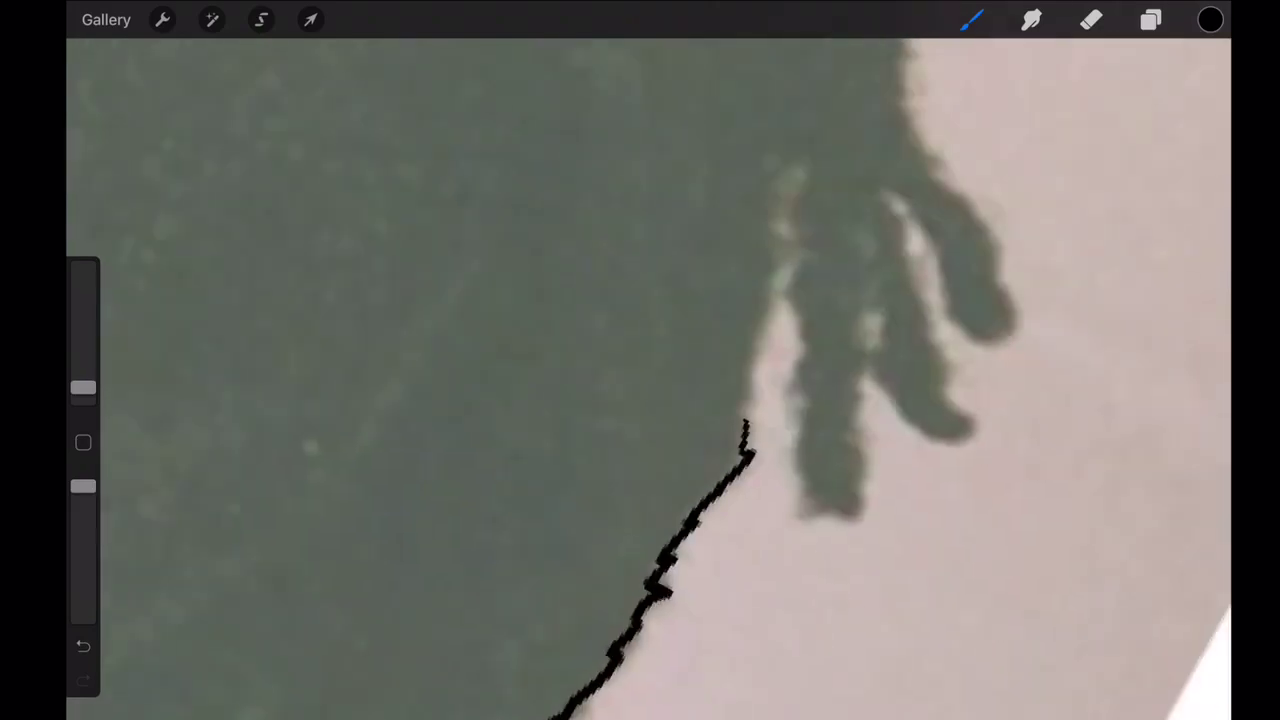
mouse_move(750, 430)
left_mouse_down()
mouse_move(808, 250)
mouse_move(800, 500)
mouse_move(865, 292)
mouse_move(960, 435)
mouse_move(885, 195)
mouse_move(905, 85)
left_mouse_up()
scroll(640, 380, "down", 5)
scroll(900, 300, "up", 5)
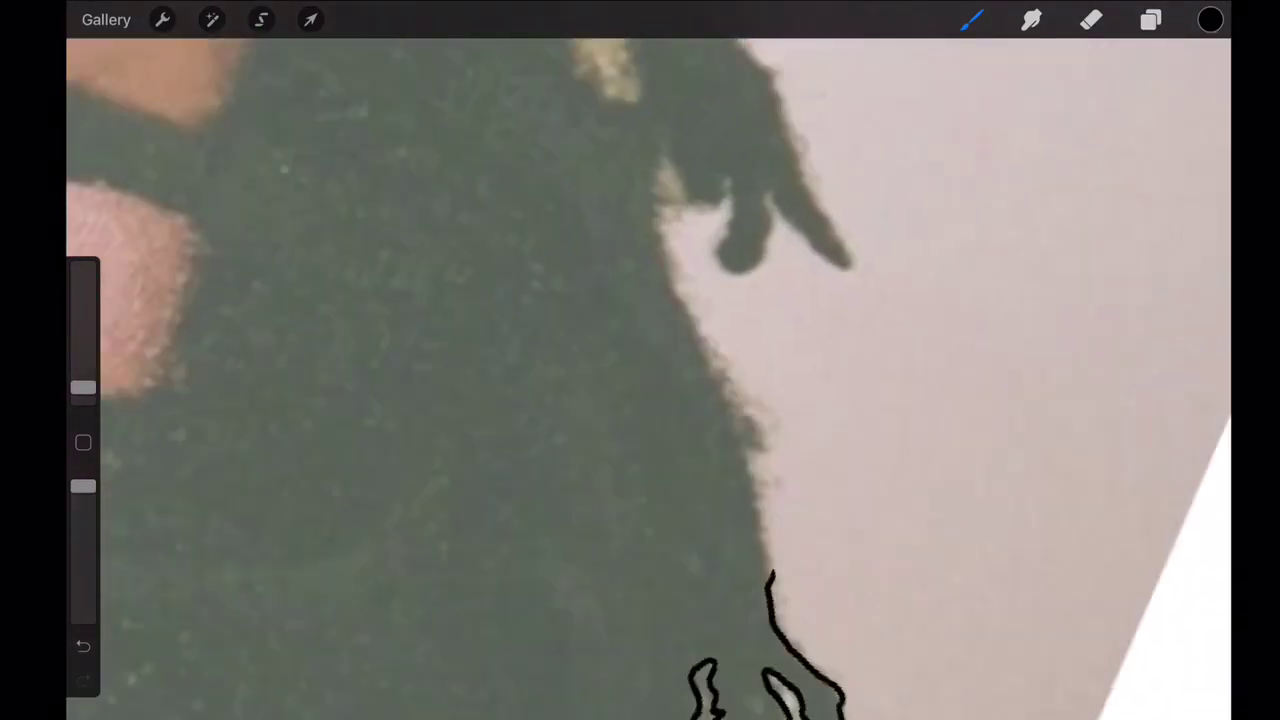
left_click_drag(655, 230, 757, 440)
key("ctrl+z")
mouse_move(660, 155)
left_mouse_down()
mouse_move(668, 258)
mouse_move(757, 445)
left_mouse_up()
scroll(650, 380, "up", 3)
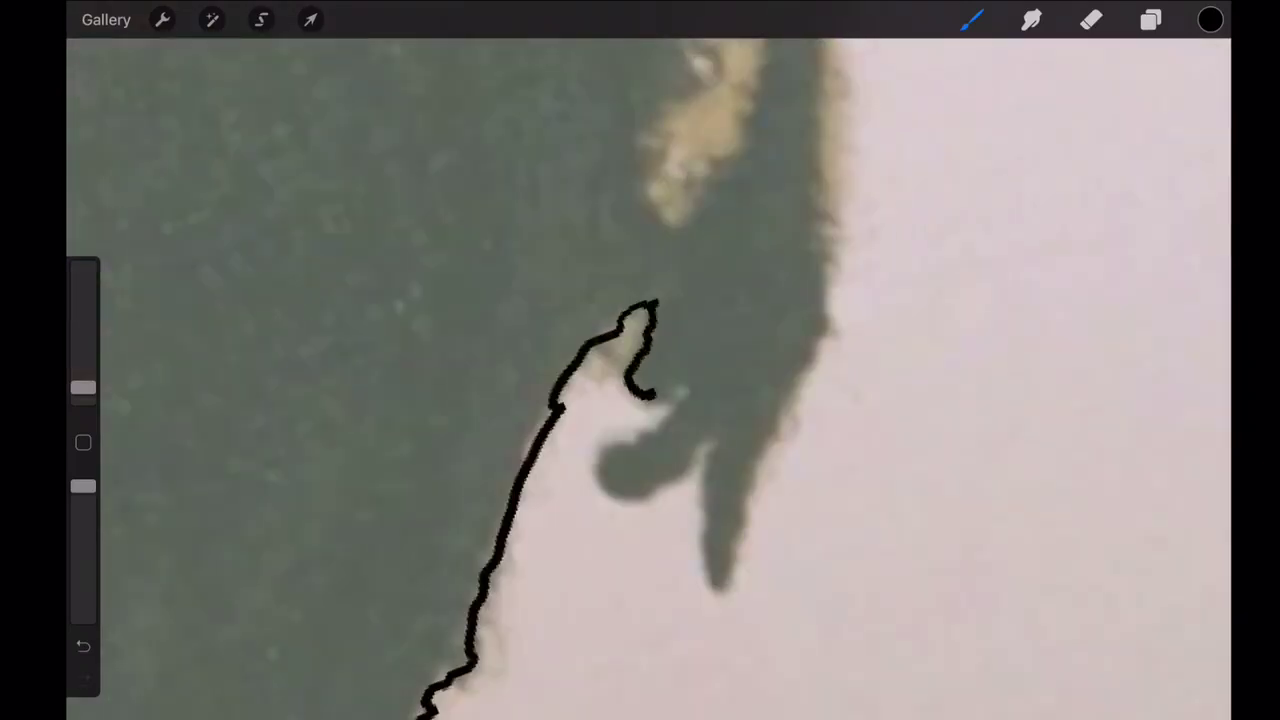
mouse_move(650, 395)
left_mouse_down()
mouse_move(668, 468)
mouse_move(715, 530)
mouse_move(800, 380)
mouse_move(820, 118)
left_mouse_up()
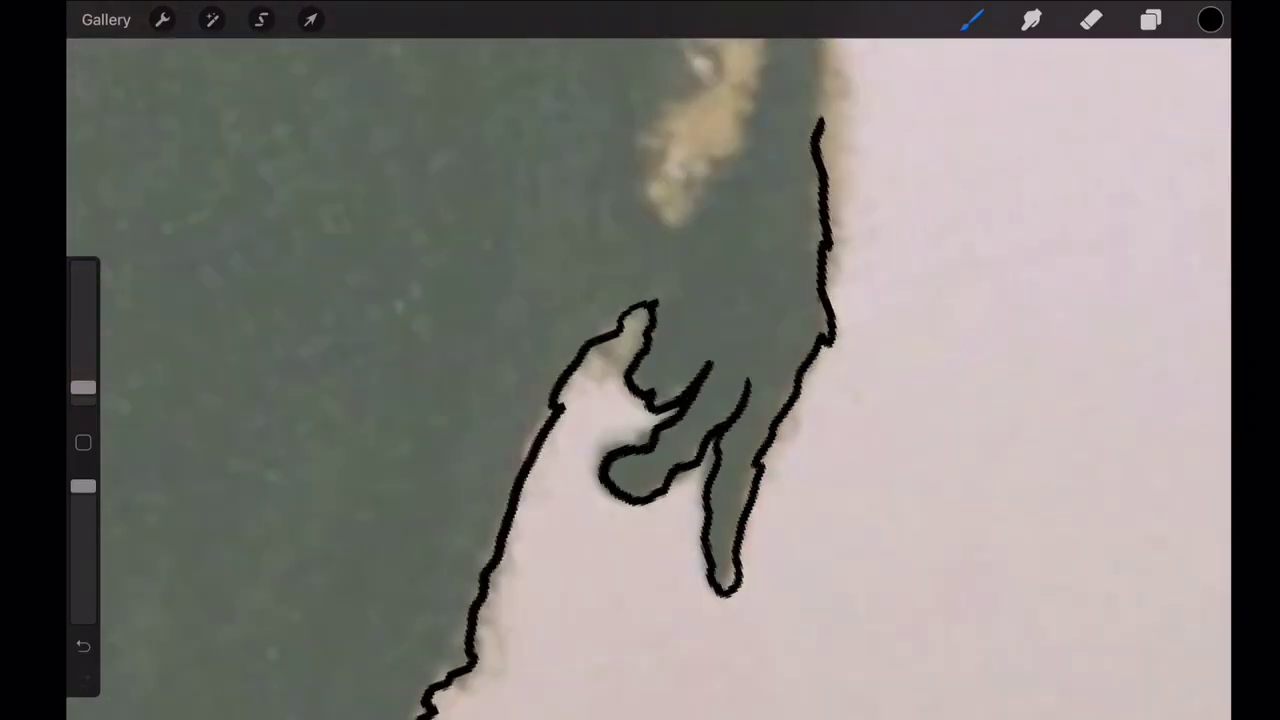
scroll(650, 380, "up", 5)
mouse_move(778, 252)
left_mouse_down()
mouse_move(790, 445)
mouse_move(608, 552)
left_mouse_up()
scroll(640, 380, "up", 2)
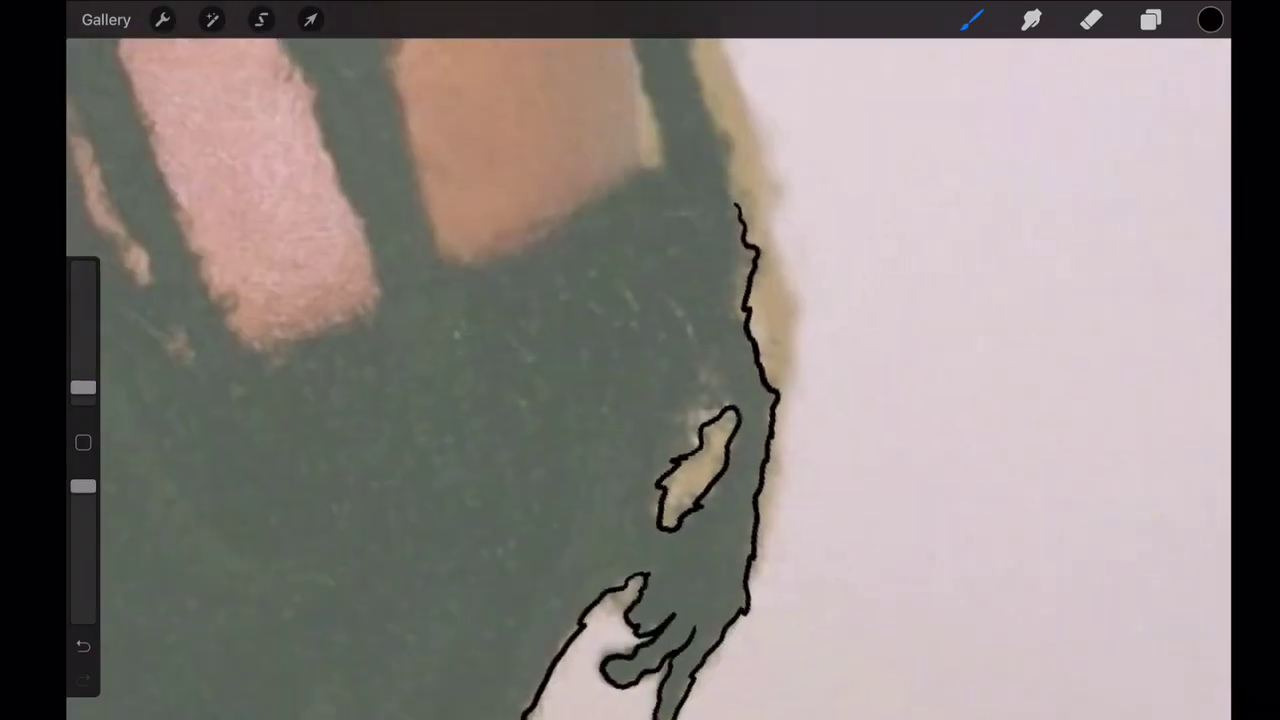
scroll(640, 380, "up", 2)
scroll(640, 380, "up", 3)
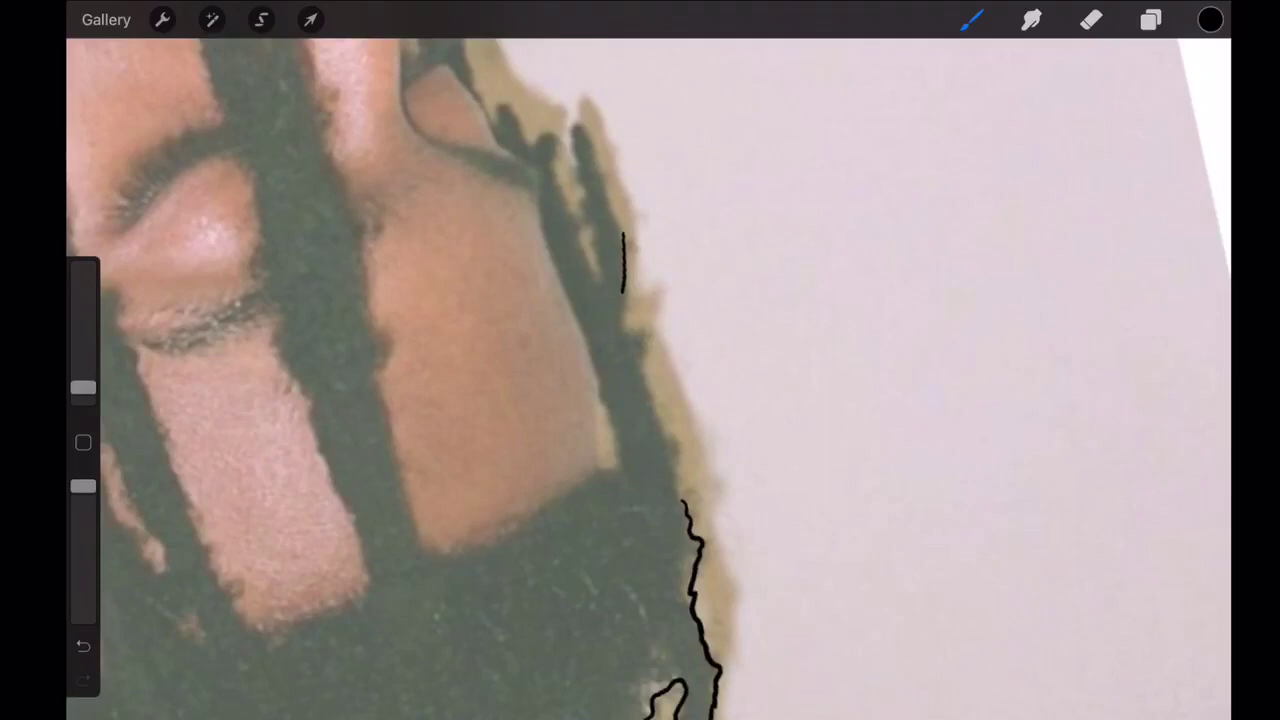
- Trace the hair edge down along the beard and around a dreadlock tip
key("ctrl+z")
key("ctrl+z")
scroll(640, 380, "down", 3)
scroll(640, 380, "down", 3)
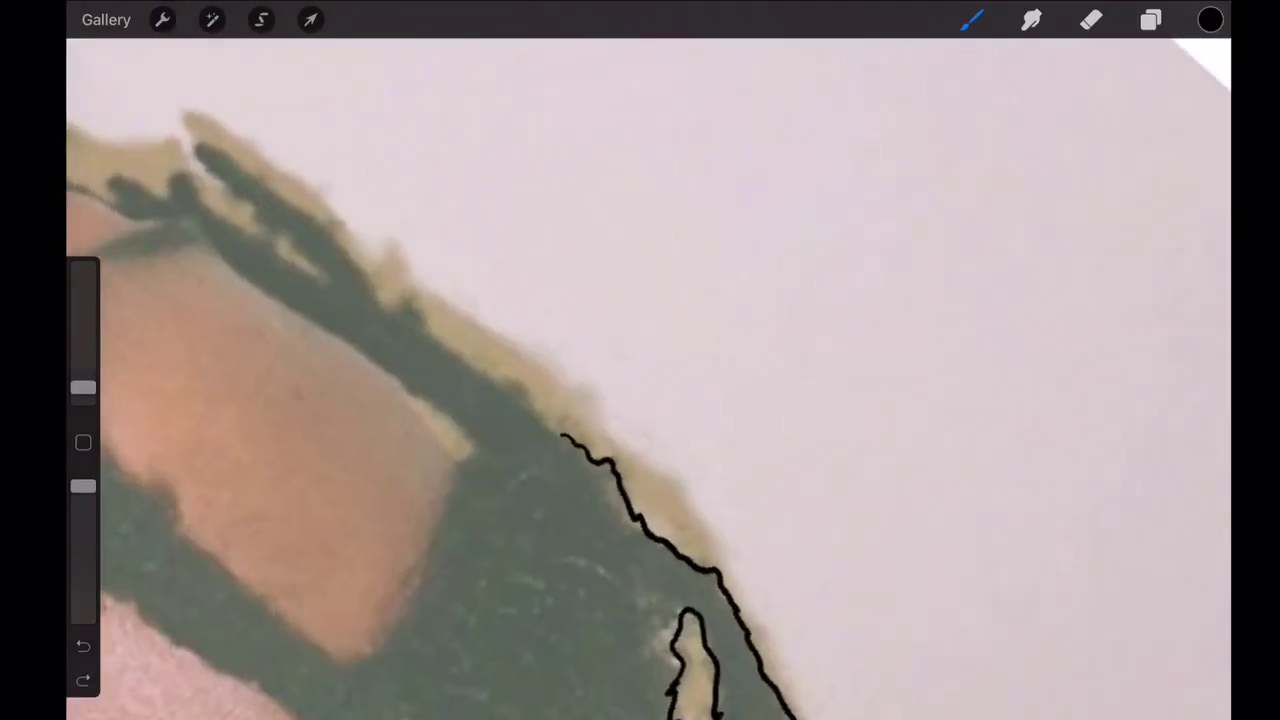
scroll(640, 380, "down", 3)
scroll(640, 380, "up", 2)
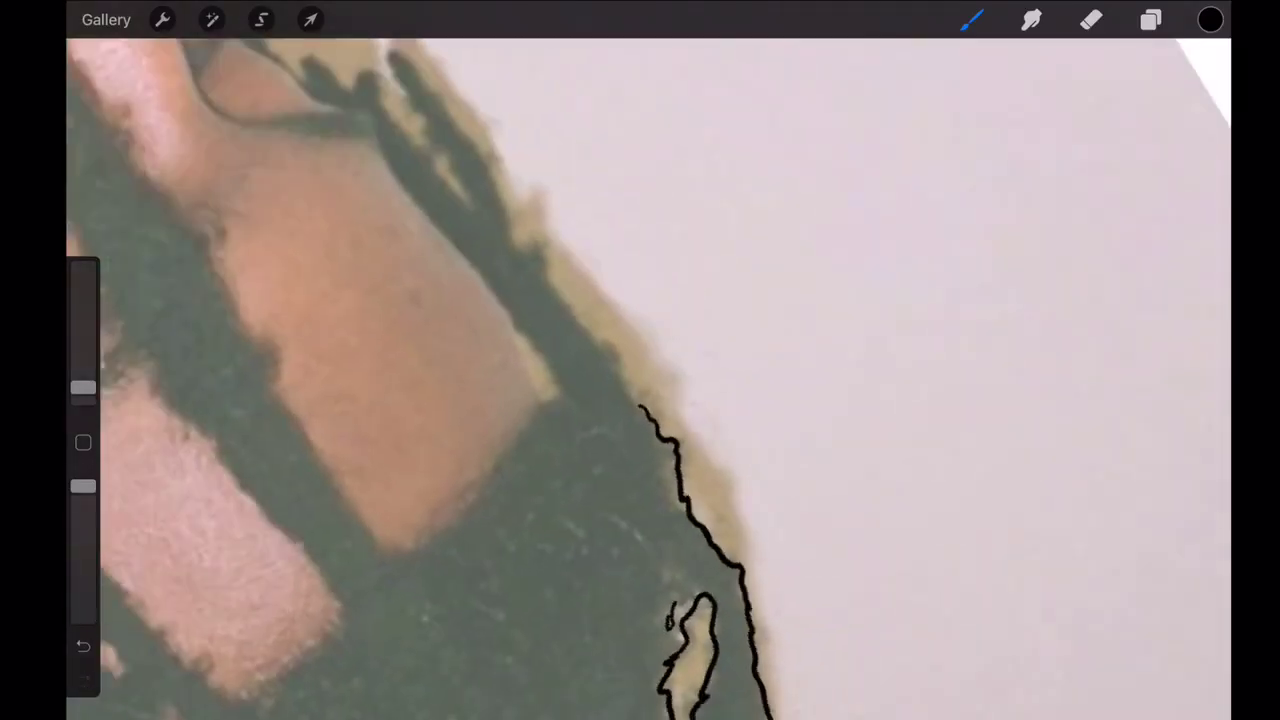
scroll(640, 380, "up", 3)
scroll(640, 380, "up", 2)
left_click_drag(484, 352, 602, 546)
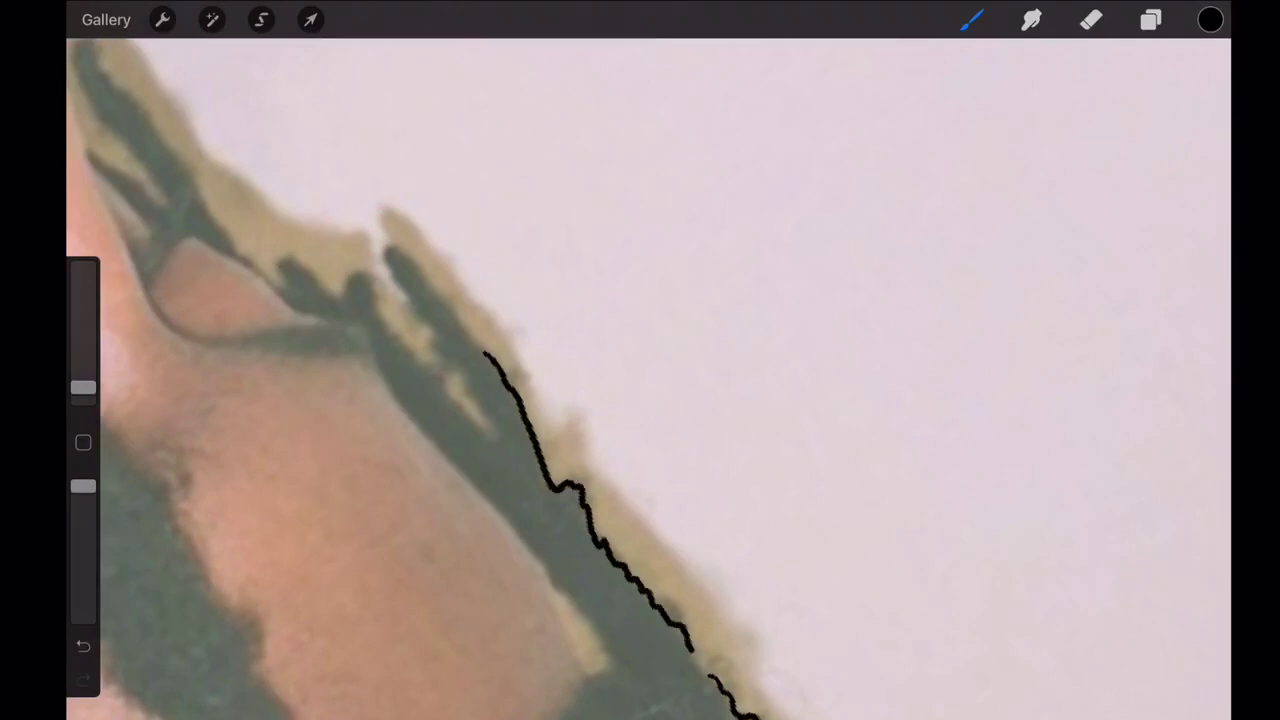
scroll(640, 380, "down", 3)
mouse_move(677, 520)
left_mouse_down()
mouse_move(634, 400)
mouse_move(610, 500)
mouse_move(655, 665)
left_mouse_up()
mouse_move(580, 510)
left_mouse_down()
mouse_move(462, 330)
mouse_move(400, 268)
left_mouse_up()
scroll(640, 380, "down", 2)
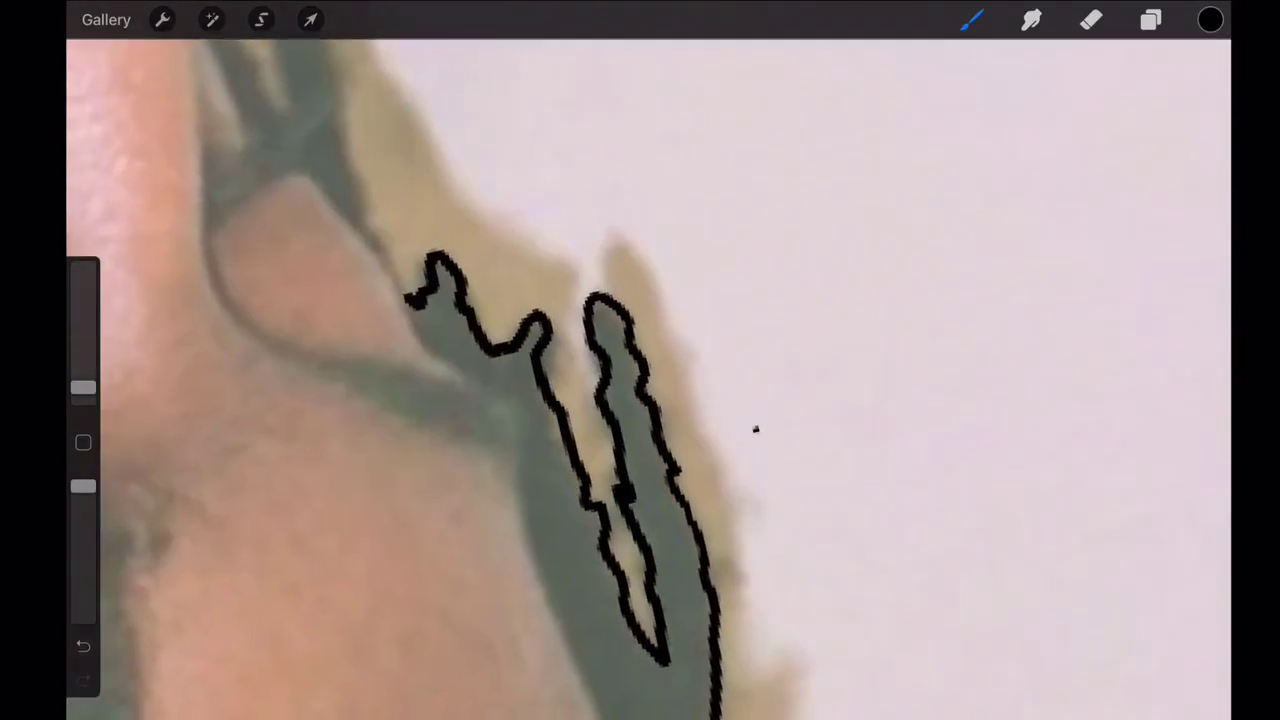
scroll(640, 380, "down", 3)
left_click_drag(552, 372, 640, 540)
key("ctrl+z")
left_click_drag(530, 312, 670, 698)
- Remove stray strokes and outline the dreadlocks hanging beside the face
scroll(640, 380, "down", 2)
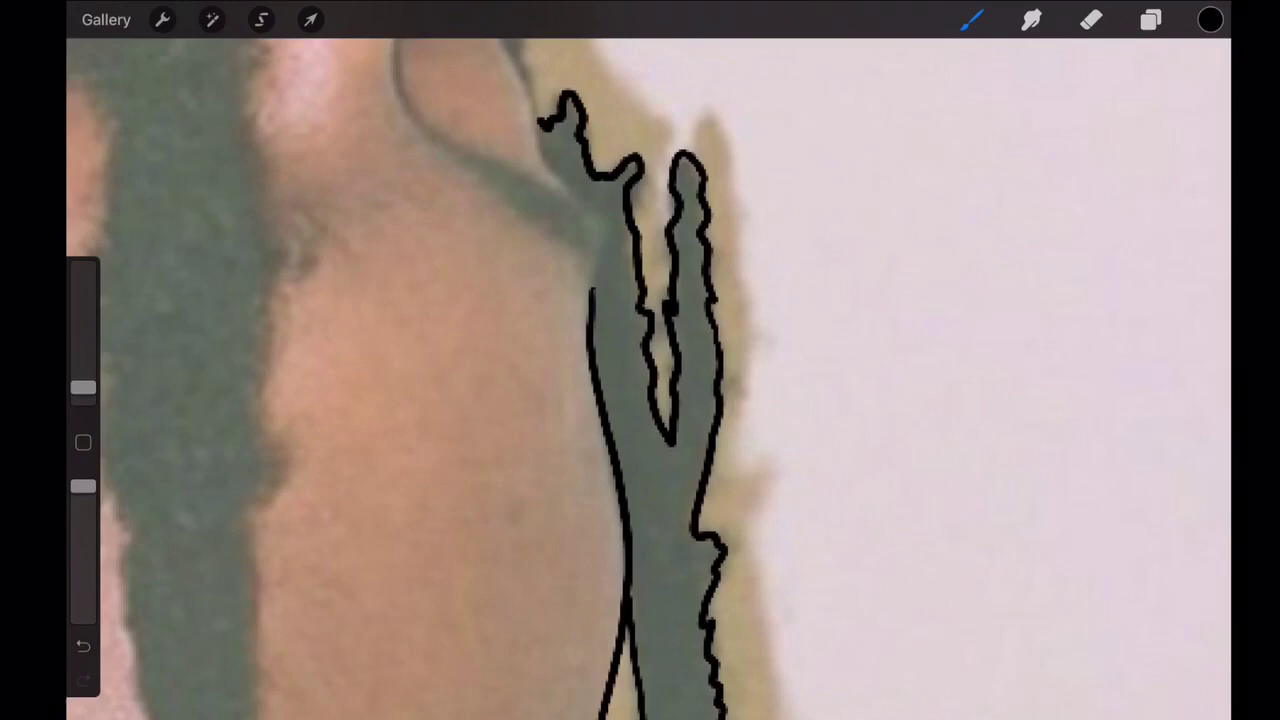
scroll(640, 380, "down", 2)
left_click_drag(128, 237, 306, 300)
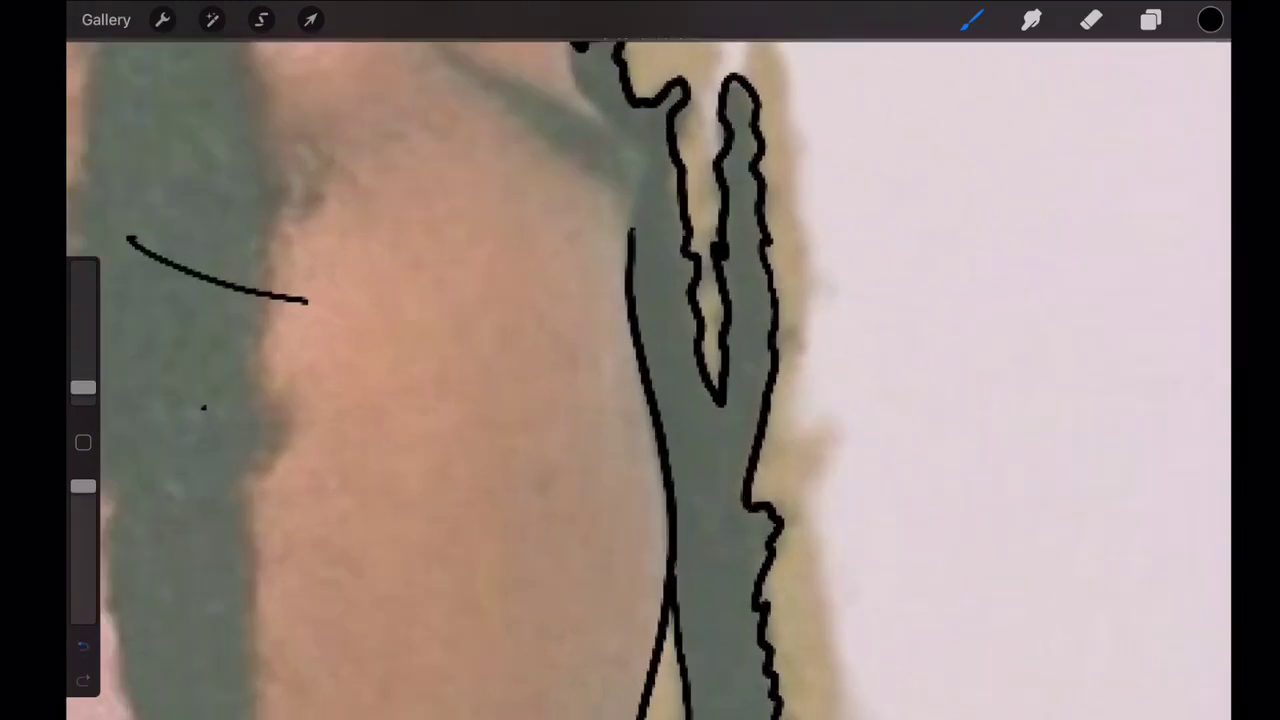
key("ctrl+z")
scroll(640, 380, "up", 2)
scroll(640, 380, "down", 3)
key("ctrl+z")
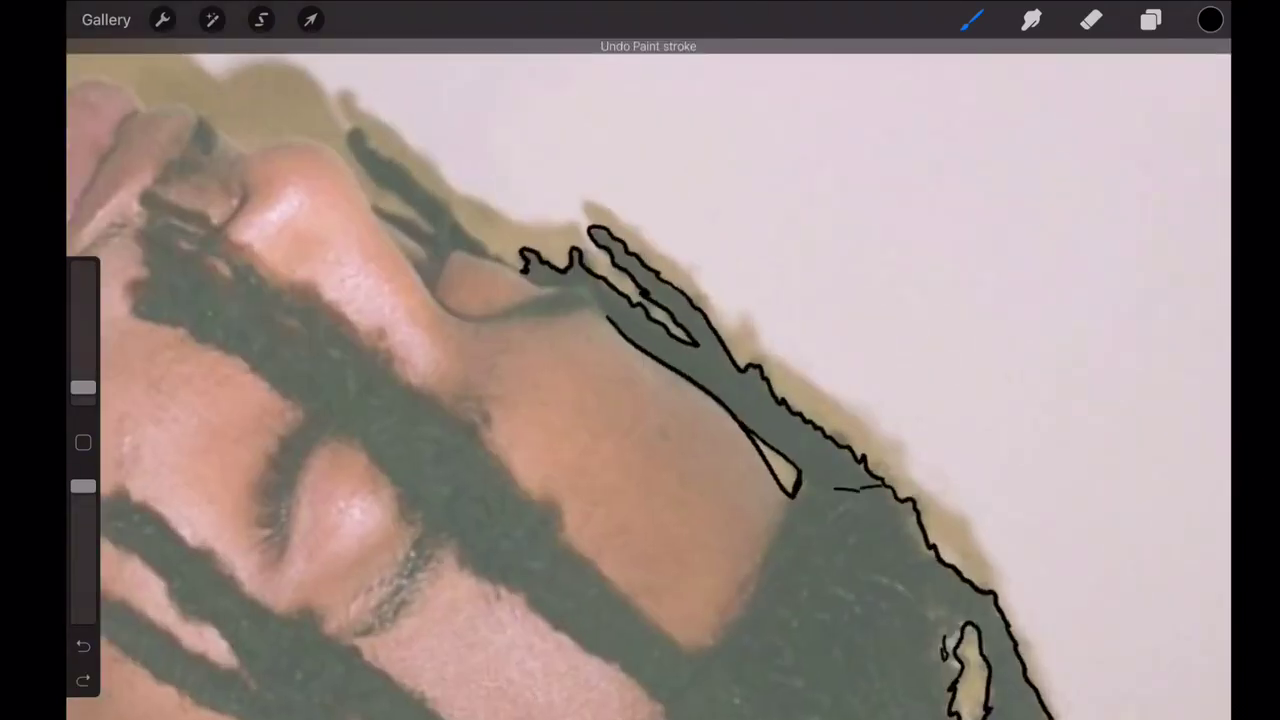
scroll(640, 380, "up", 1)
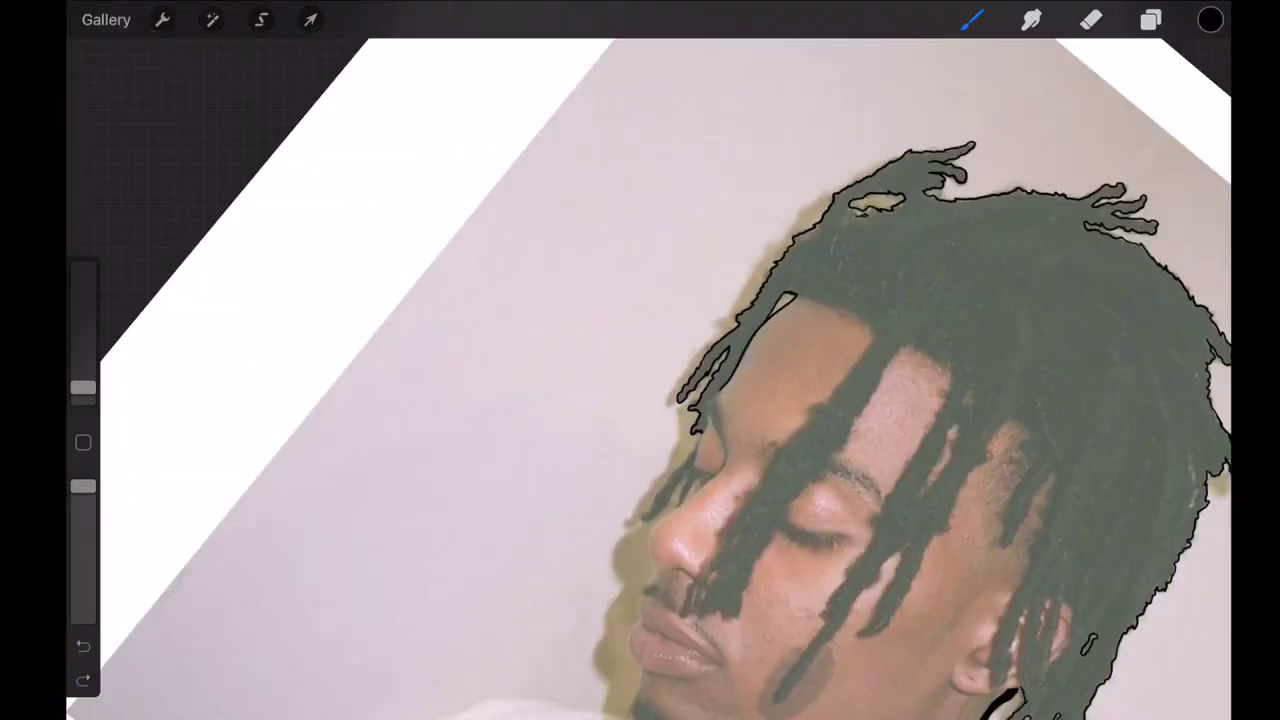
scroll(640, 380, "up", 3)
left_click_drag(600, 200, 583, 392)
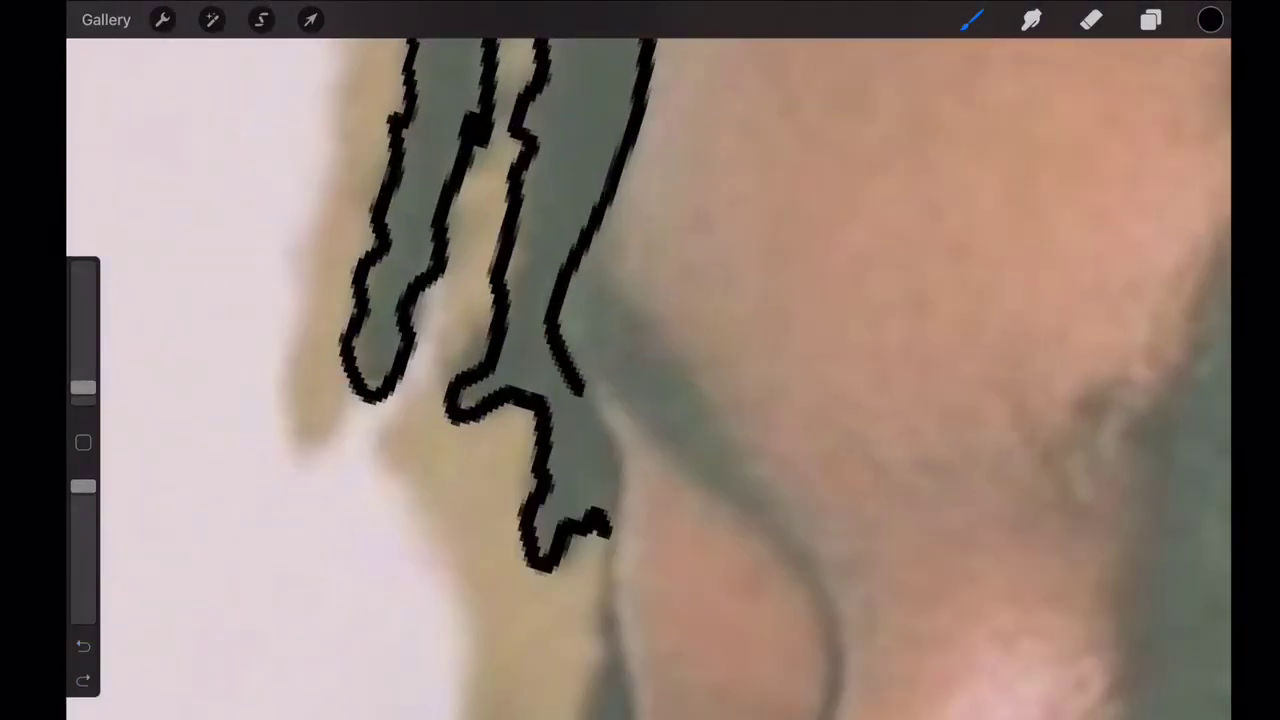
scroll(640, 380, "down", 3)
scroll(640, 380, "up", 2)
mouse_move(560, 95)
left_mouse_down()
mouse_move(644, 325)
mouse_move(670, 478)
left_mouse_up()
scroll(640, 380, "down", 3)
scroll(640, 380, "up", 2)
- Outline the dreadlocks crossing the face toward the lips and across the forehead
left_click_drag(658, 128, 672, 716)
scroll(640, 380, "down", 5)
mouse_move(545, 290)
left_mouse_down()
mouse_move(555, 510)
mouse_move(600, 645)
mouse_move(602, 575)
left_mouse_up()
left_click_drag(720, 586, 675, 363)
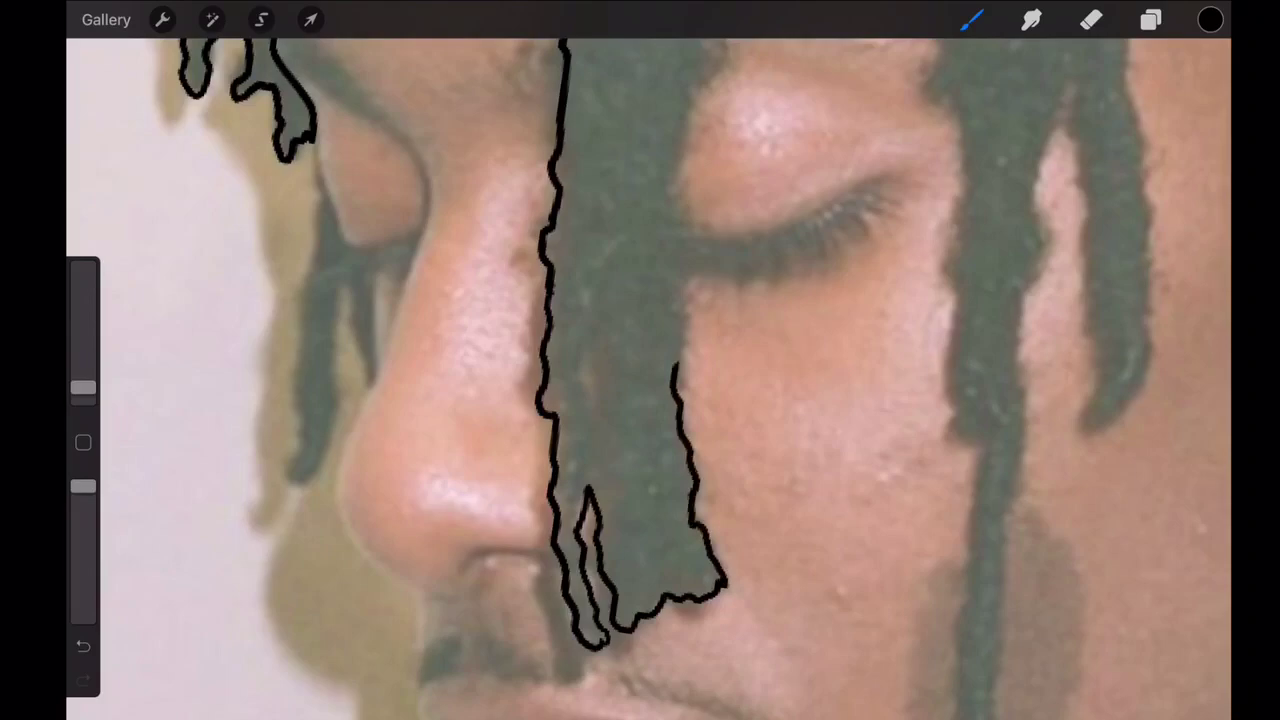
scroll(640, 360, "up", 5)
mouse_move(675, 152)
left_mouse_down()
mouse_move(652, 410)
mouse_move(590, 690)
left_mouse_up()
scroll(640, 360, "down", 3)
scroll(640, 360, "up", 3)
- Trace the forehead top, the skin edge, and a dreadlock's right edge up to the top
mouse_move(538, 178)
left_mouse_down()
mouse_move(593, 182)
mouse_move(725, 288)
left_mouse_up()
left_click_drag(724, 385, 670, 648)
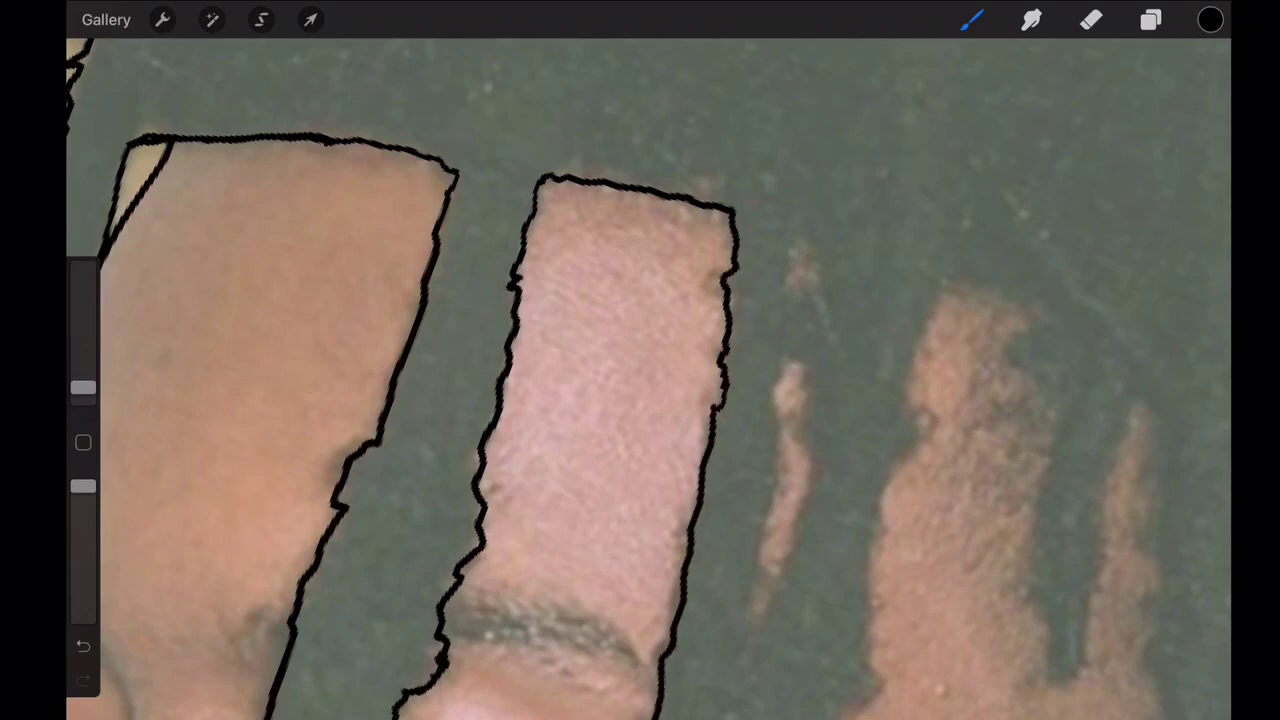
scroll(640, 360, "down", 5)
left_click_drag(745, 566, 740, 662)
scroll(640, 360, "down", 3)
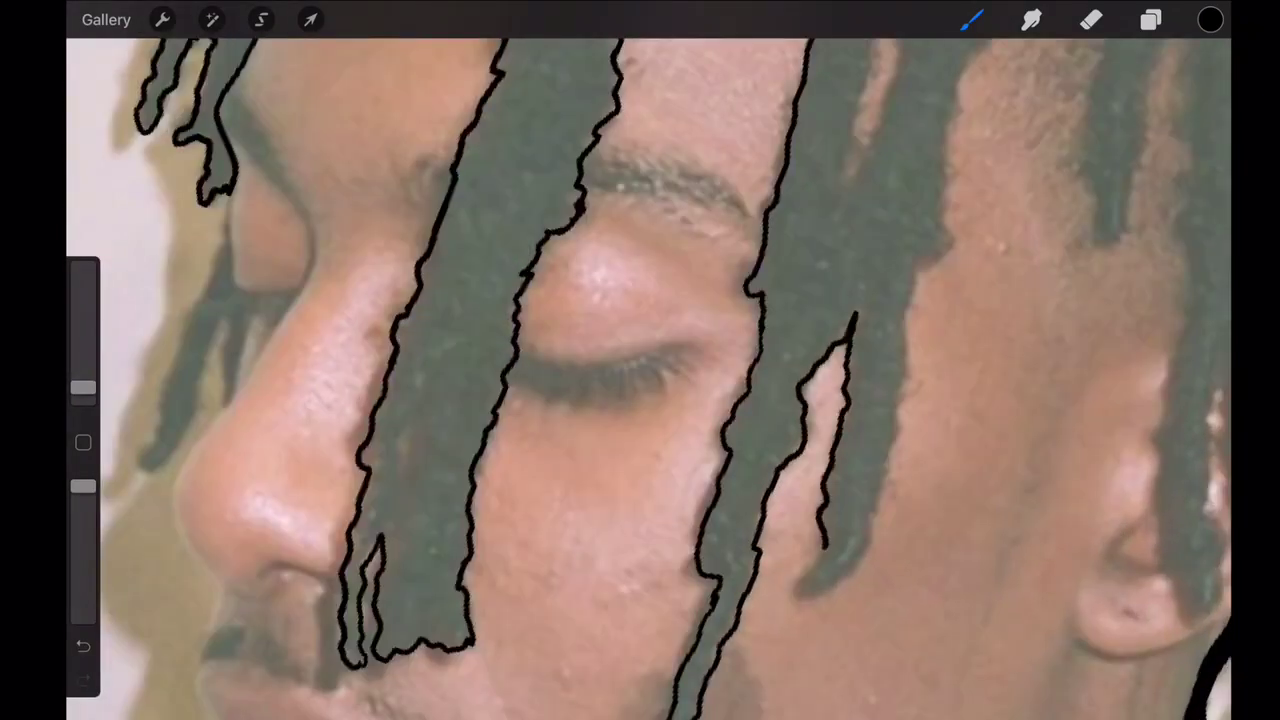
mouse_move(800, 590)
left_mouse_down()
mouse_move(870, 466)
mouse_move(970, 50)
left_mouse_up()
scroll(640, 360, "up", 5)
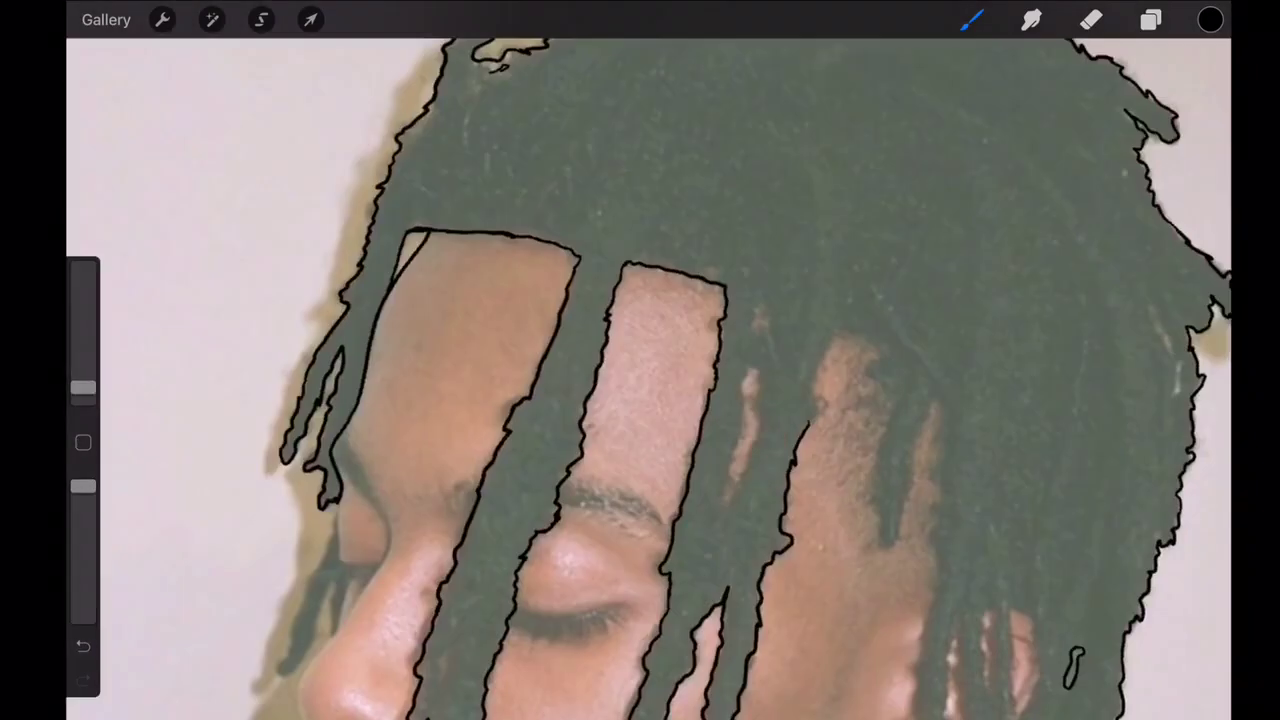
scroll(854, 371, "up", 5)
- Outline the skin patch and streaks between locks and the dreadlock edge beside the ear
mouse_move(800, 475)
left_mouse_down()
mouse_move(790, 430)
mouse_move(910, 336)
left_mouse_up()
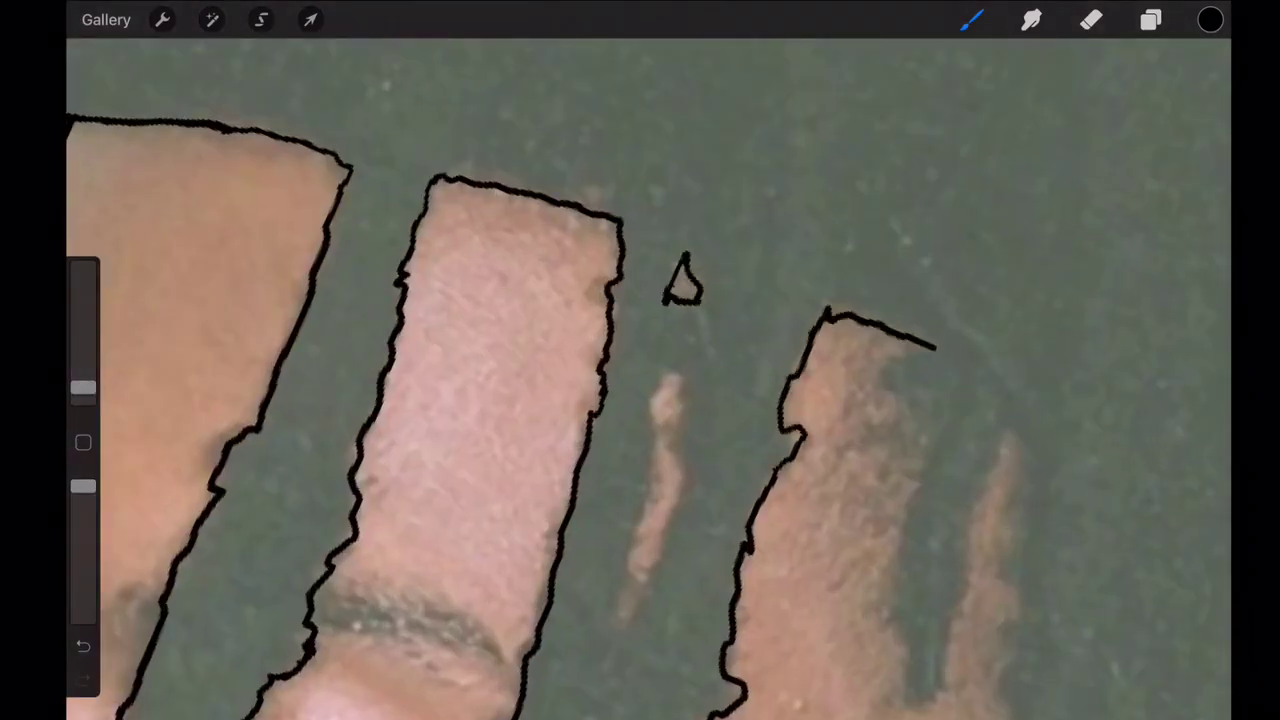
mouse_move(668, 376)
left_mouse_down()
mouse_move(658, 575)
mouse_move(648, 400)
left_mouse_up()
scroll(640, 360, "down", 3)
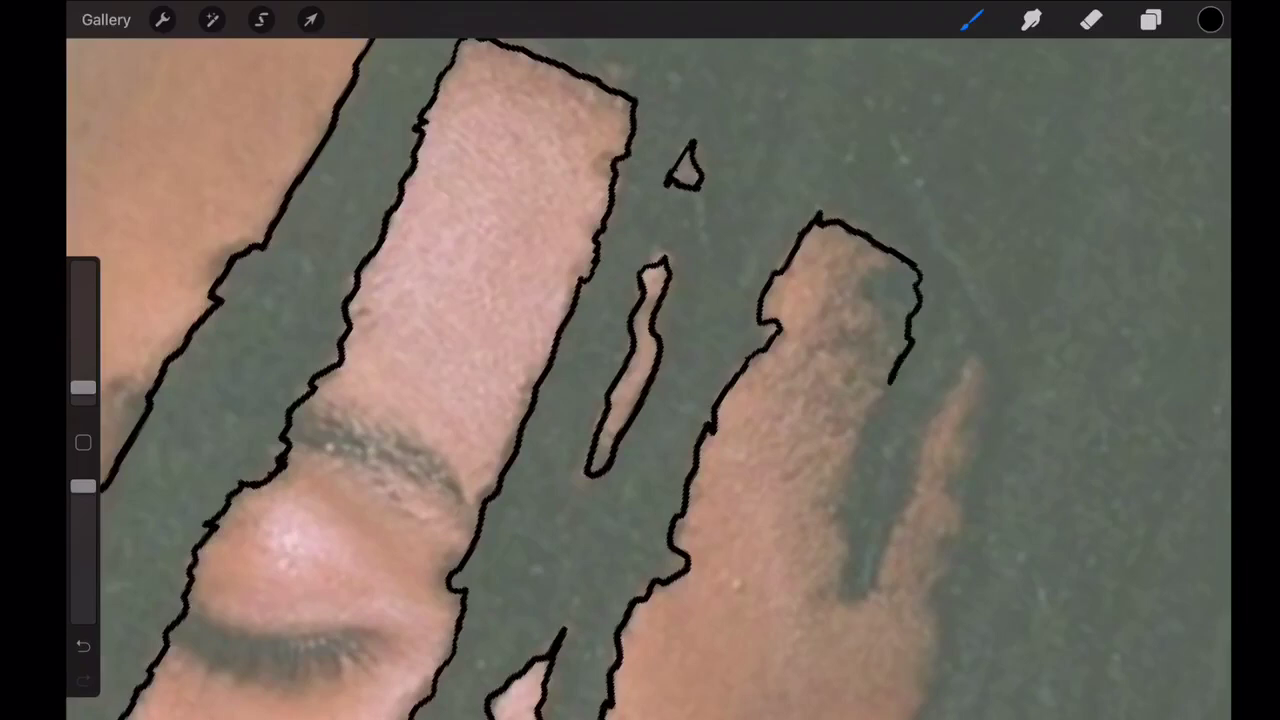
mouse_move(890, 382)
left_mouse_down()
mouse_move(845, 600)
mouse_move(958, 378)
mouse_move(942, 586)
left_mouse_up()
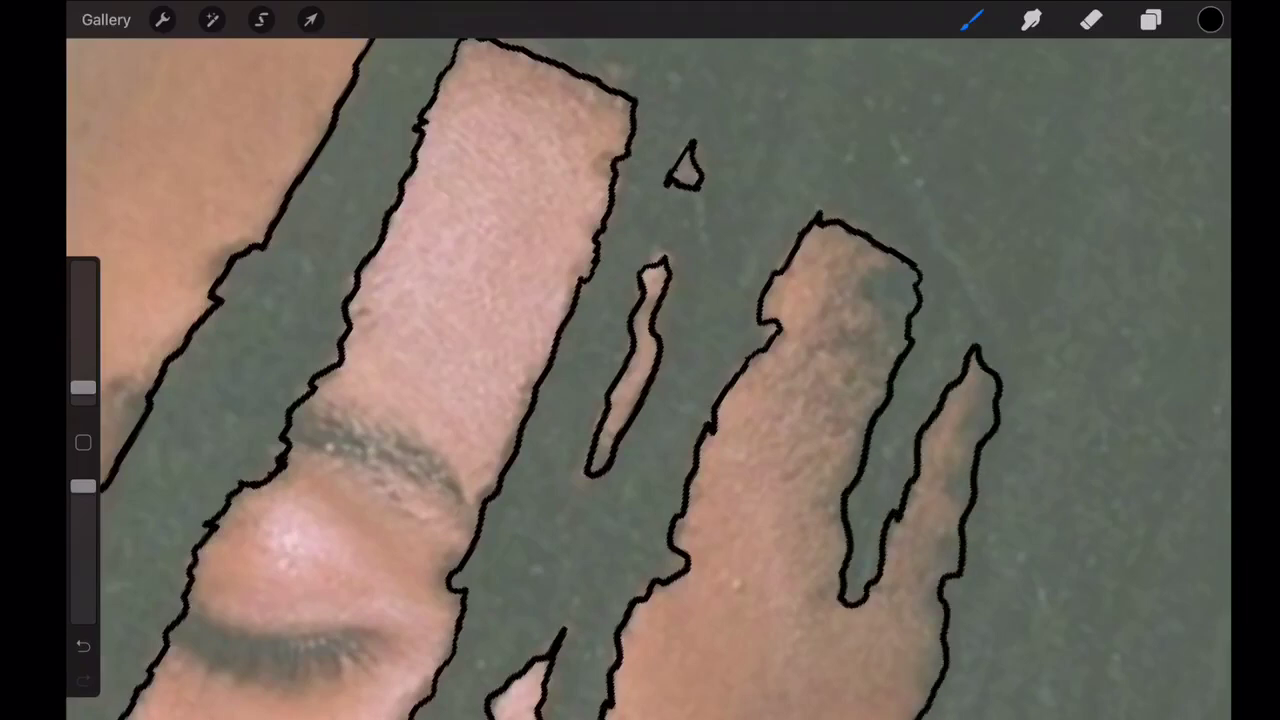
scroll(640, 400, "down", 5)
scroll(700, 450, "up", 5)
mouse_move(852, 444)
left_mouse_down()
mouse_move(812, 564)
mouse_move(895, 576)
mouse_move(945, 385)
mouse_move(918, 665)
left_mouse_up()
left_click_drag(1003, 398, 1014, 350)
mouse_move(1068, 355)
left_mouse_down()
mouse_move(1030, 500)
mouse_move(1068, 358)
left_mouse_up()
scroll(640, 400, "down", 2)
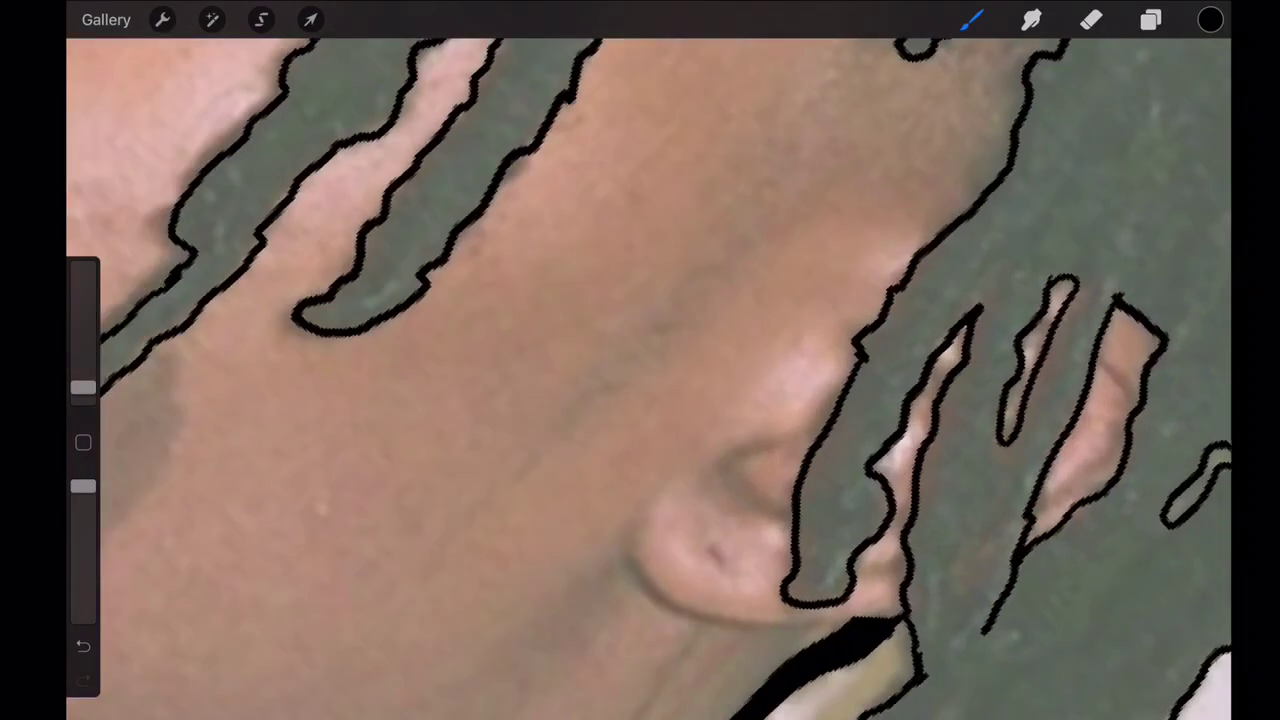
scroll(640, 400, "down", 5)
- Fill the traced hair outline solid black, hiding then re-showing the Layer 1 photo to check
left_click(1151, 20)
left_click(1197, 198)
left_click(1151, 20)
left_click_drag(1210, 20, 850, 300)
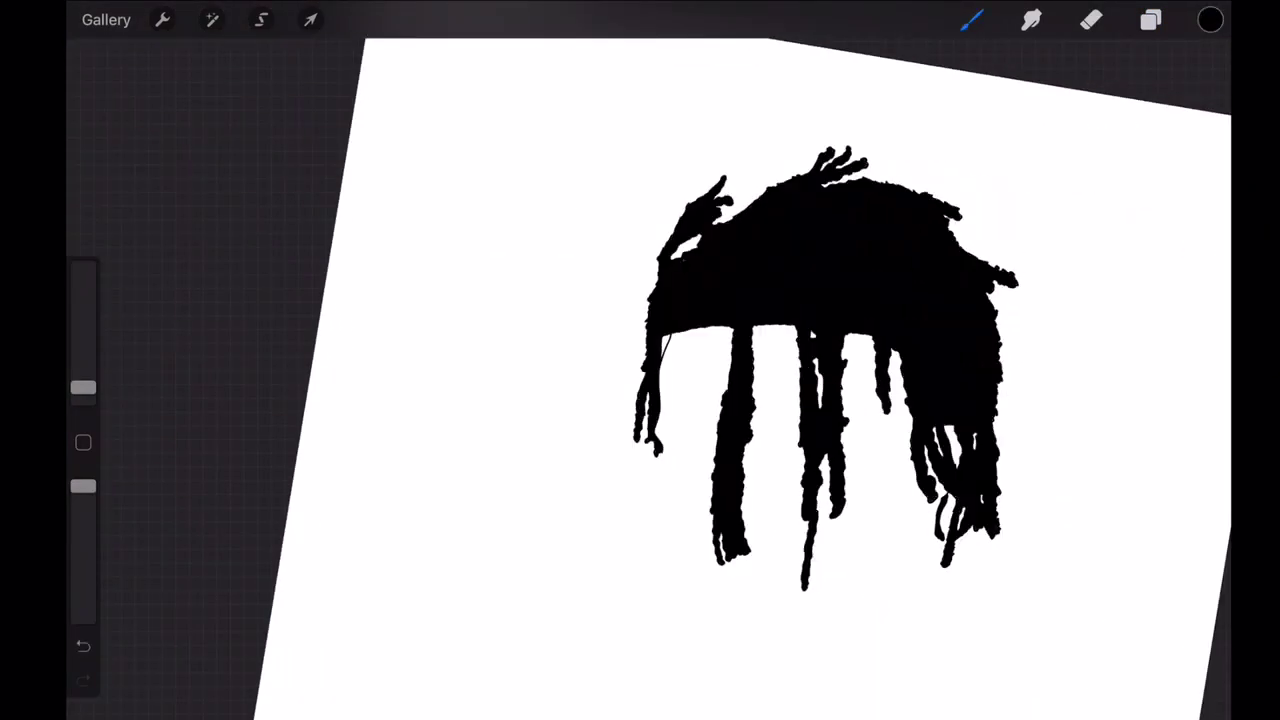
scroll(640, 400, "down", 3)
left_click(1151, 20)
left_click(1197, 198)
left_click(971, 20)
- Outline a dreadlock beside the nose and fill it solid black
scroll(700, 400, "up", 5)
scroll(700, 400, "up", 5)
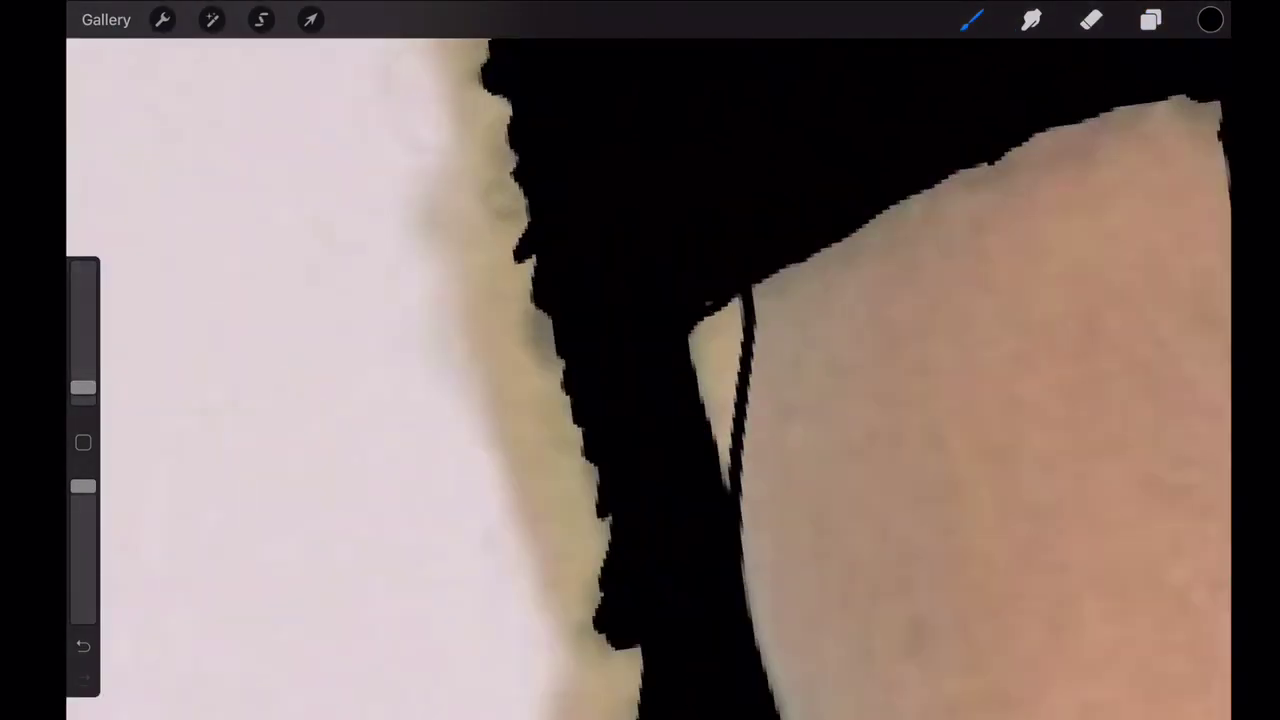
scroll(640, 400, "down", 5)
scroll(640, 400, "up", 5)
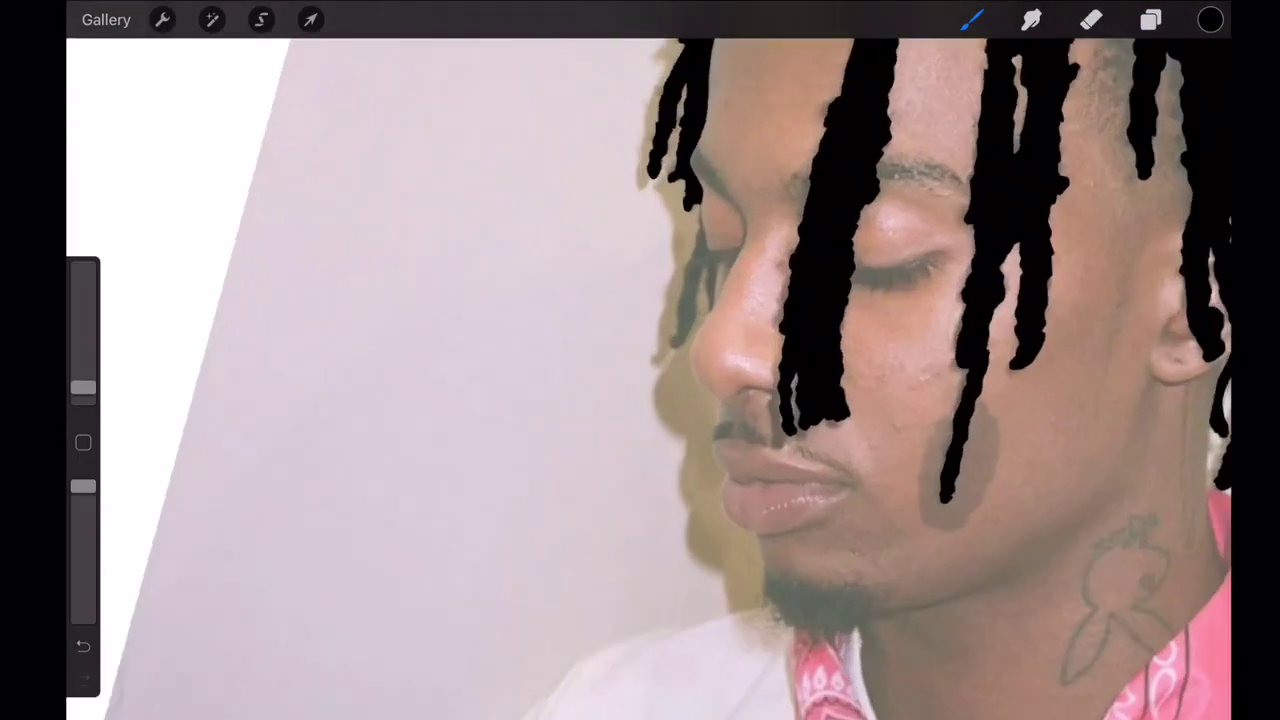
scroll(640, 400, "up", 5)
mouse_move(698, 195)
left_mouse_down()
mouse_move(688, 718)
mouse_move(752, 458)
mouse_move(814, 604)
mouse_move(815, 415)
left_mouse_up()
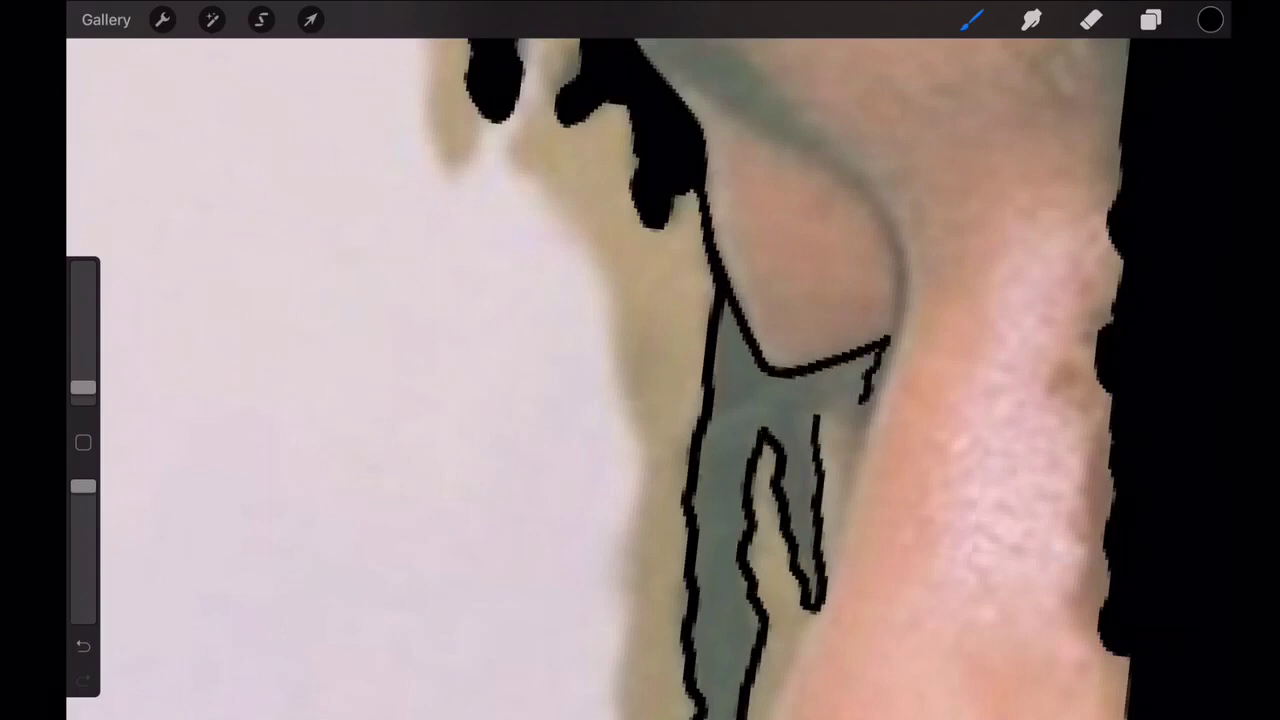
left_click_drag(1210, 19, 760, 480)
- Hide and re-show the Layer 1 photo to check the new black fills
scroll(640, 400, "down", 5)
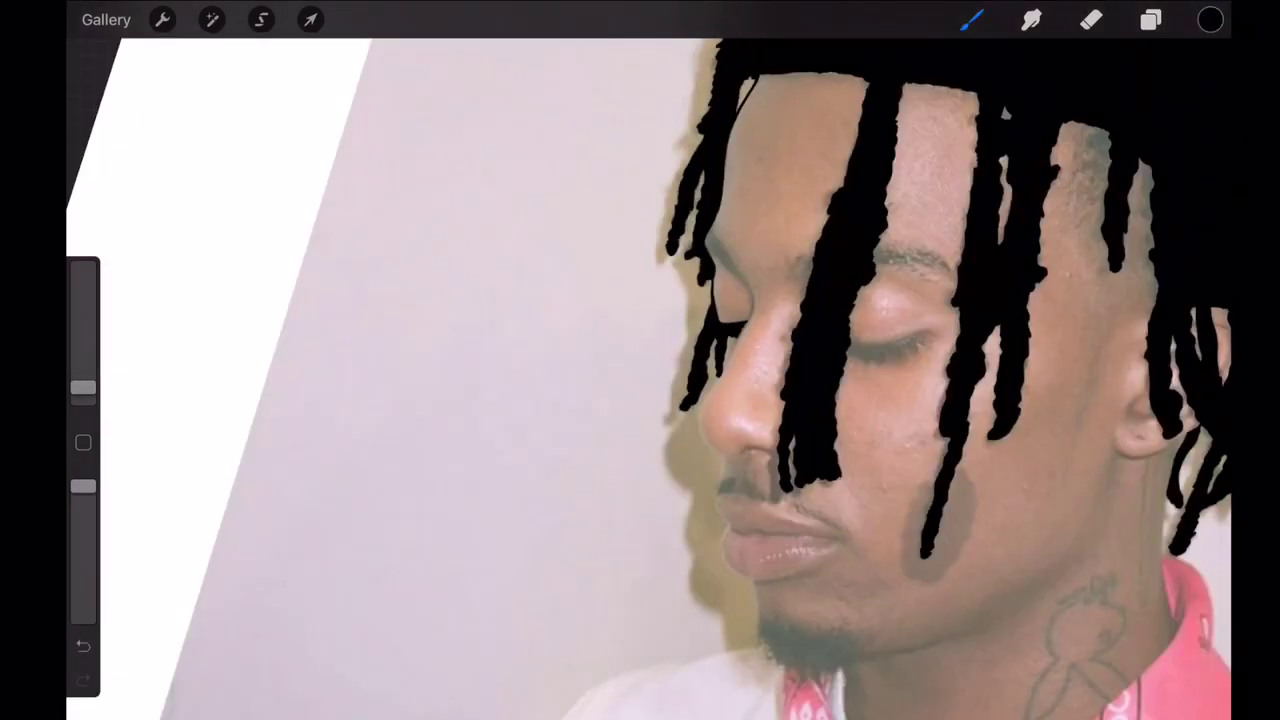
scroll(640, 400, "down", 5)
left_click(1151, 19)
left_click(1197, 197)
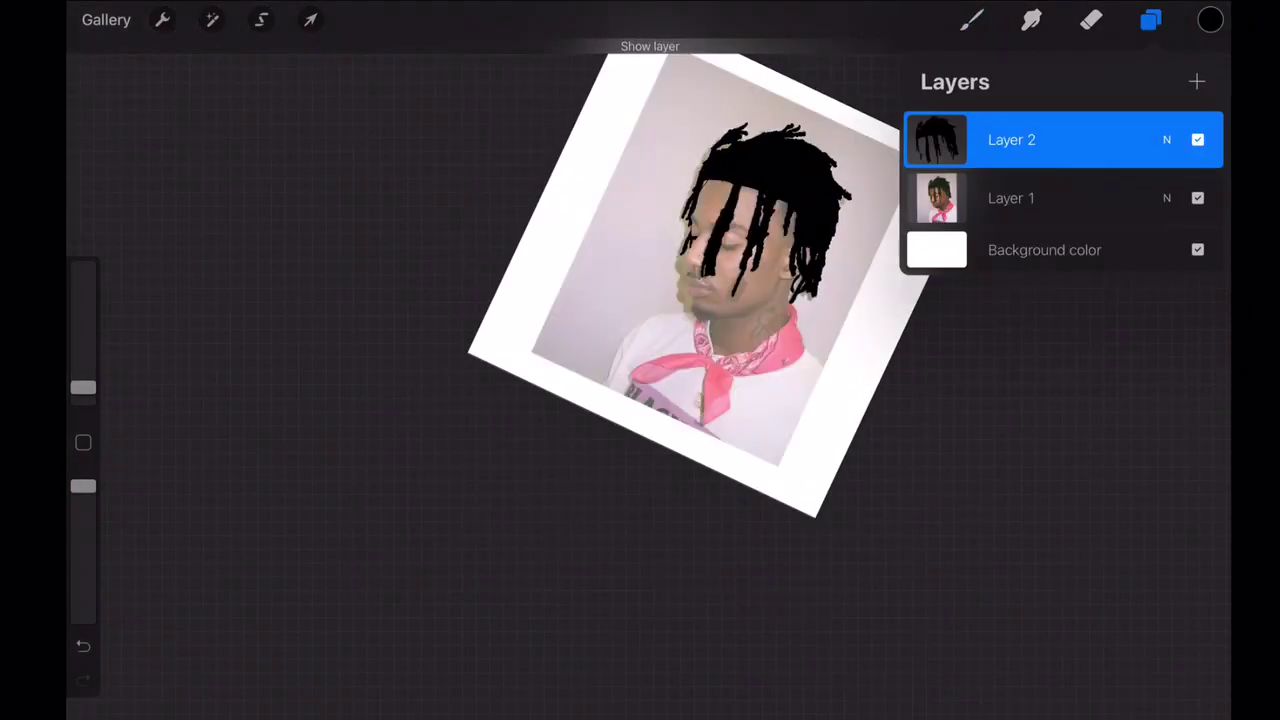
left_click(1151, 19)
scroll(640, 400, "up", 10)
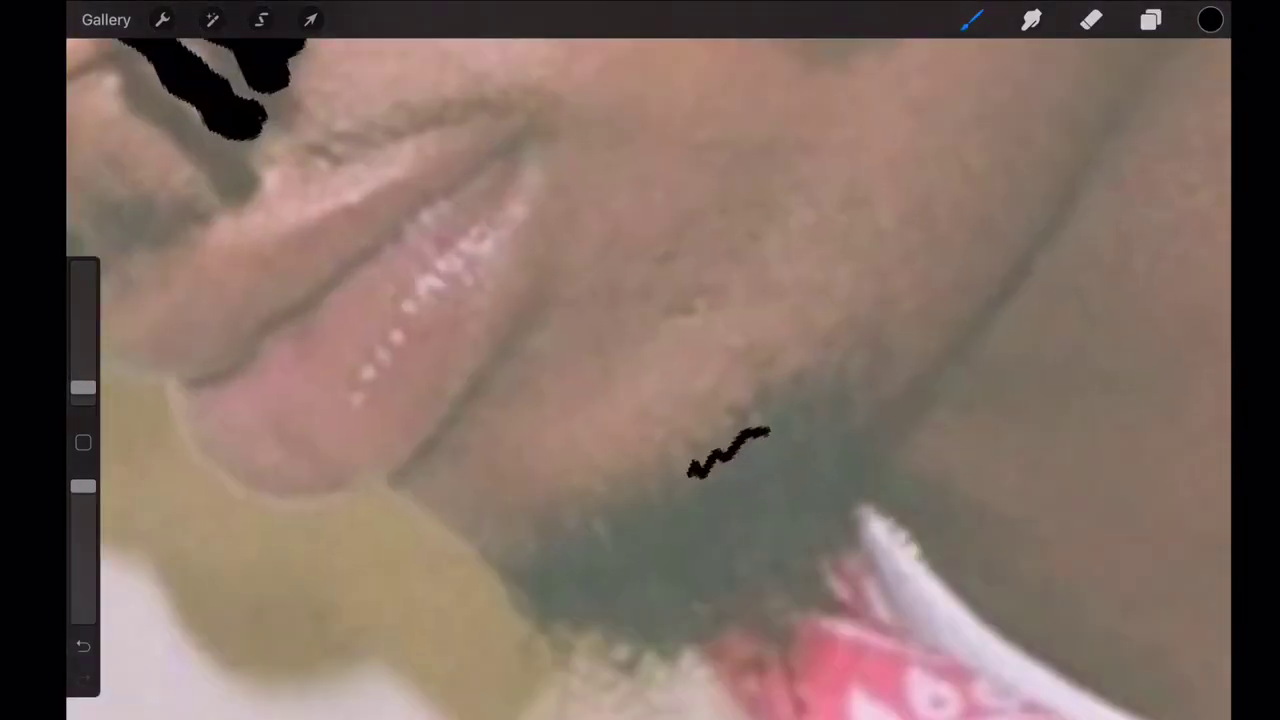
- Outline the beard on the chin and fill it solid black
mouse_move(903, 416)
left_mouse_down()
mouse_move(857, 528)
mouse_move(795, 612)
left_mouse_up()
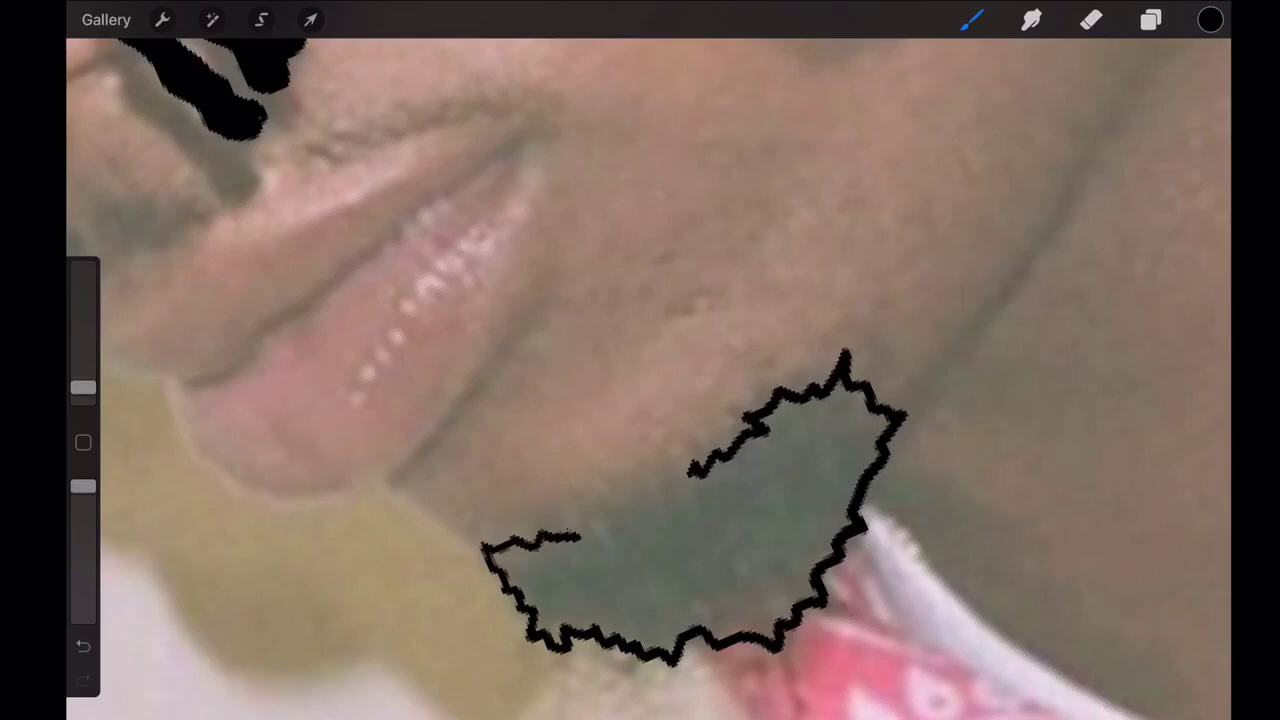
left_click_drag(1210, 20, 690, 560)
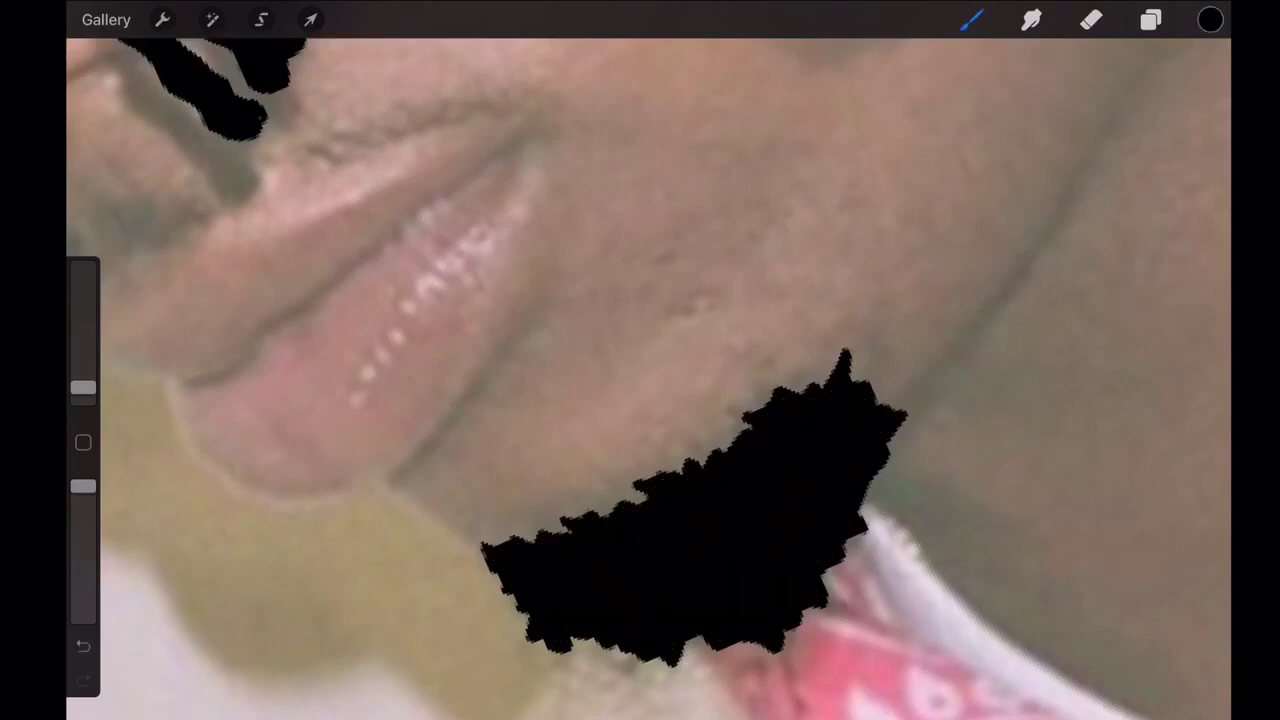
scroll(640, 360, "down", 5)
- Outline the dreadlock gap over the eyebrow and fill it black
scroll(760, 280, "up", 2)
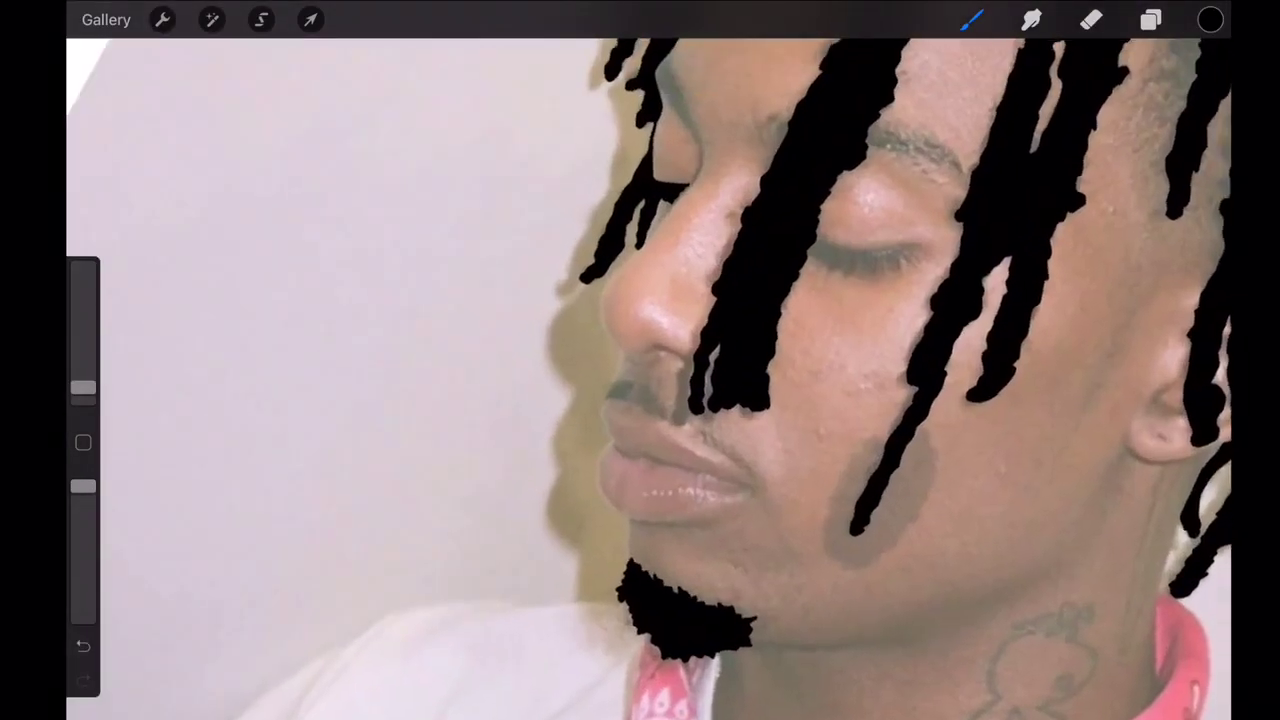
scroll(760, 280, "up", 3)
scroll(760, 280, "up", 5)
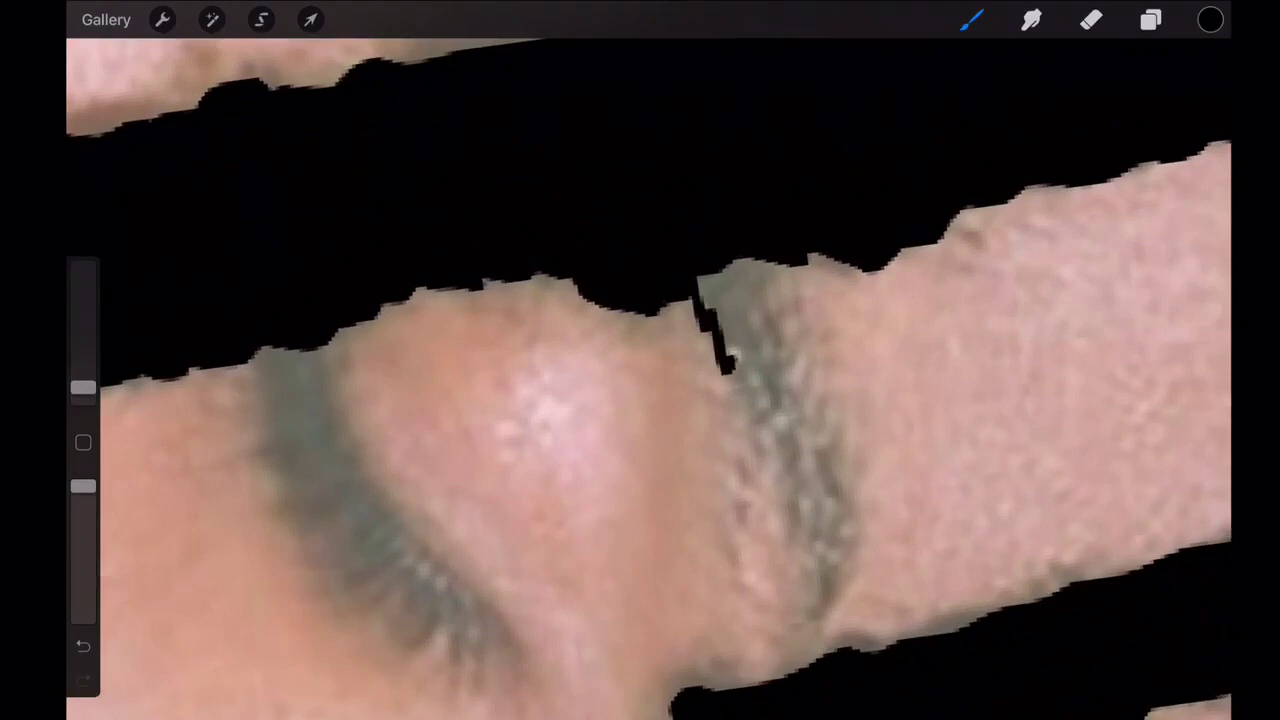
mouse_move(730, 370)
left_mouse_down()
mouse_move(809, 606)
mouse_move(857, 543)
mouse_move(790, 268)
left_mouse_up()
left_click_drag(1210, 20, 808, 286)
- Toggle the Layer 1 photo reference to check the black ink
scroll(640, 360, "down", 5)
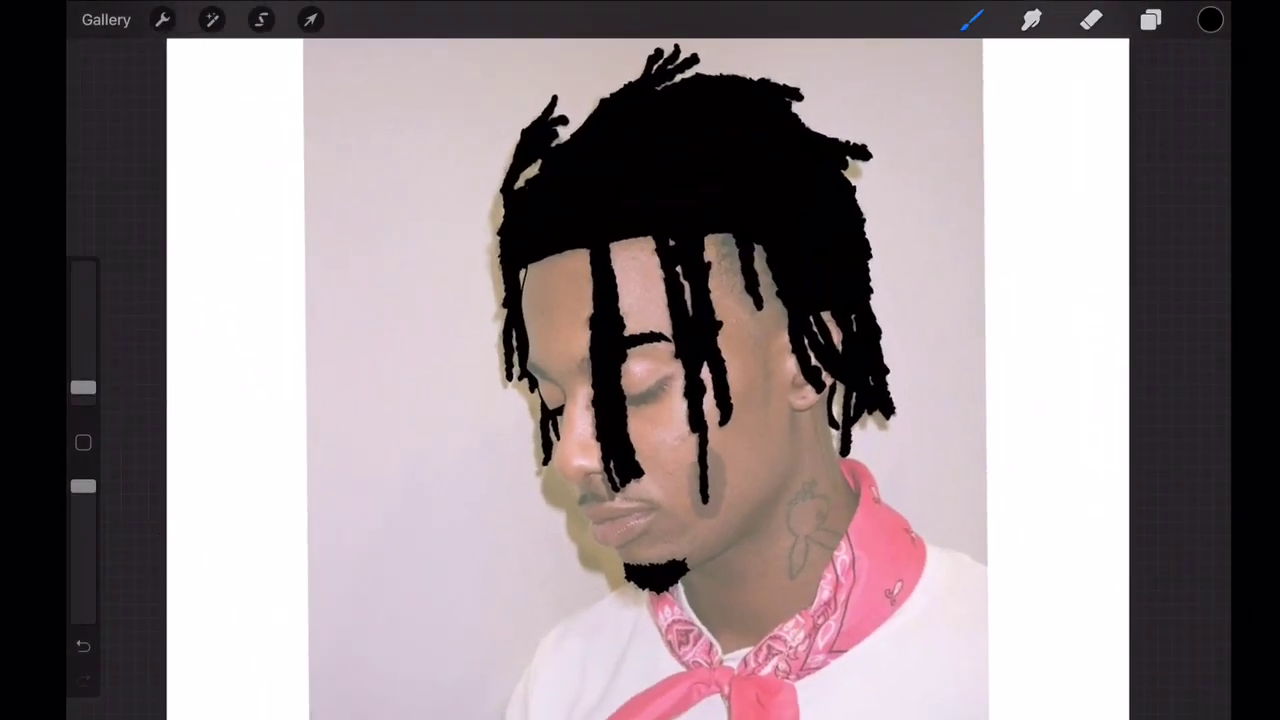
scroll(640, 380, "up", 2)
scroll(640, 380, "up", 4)
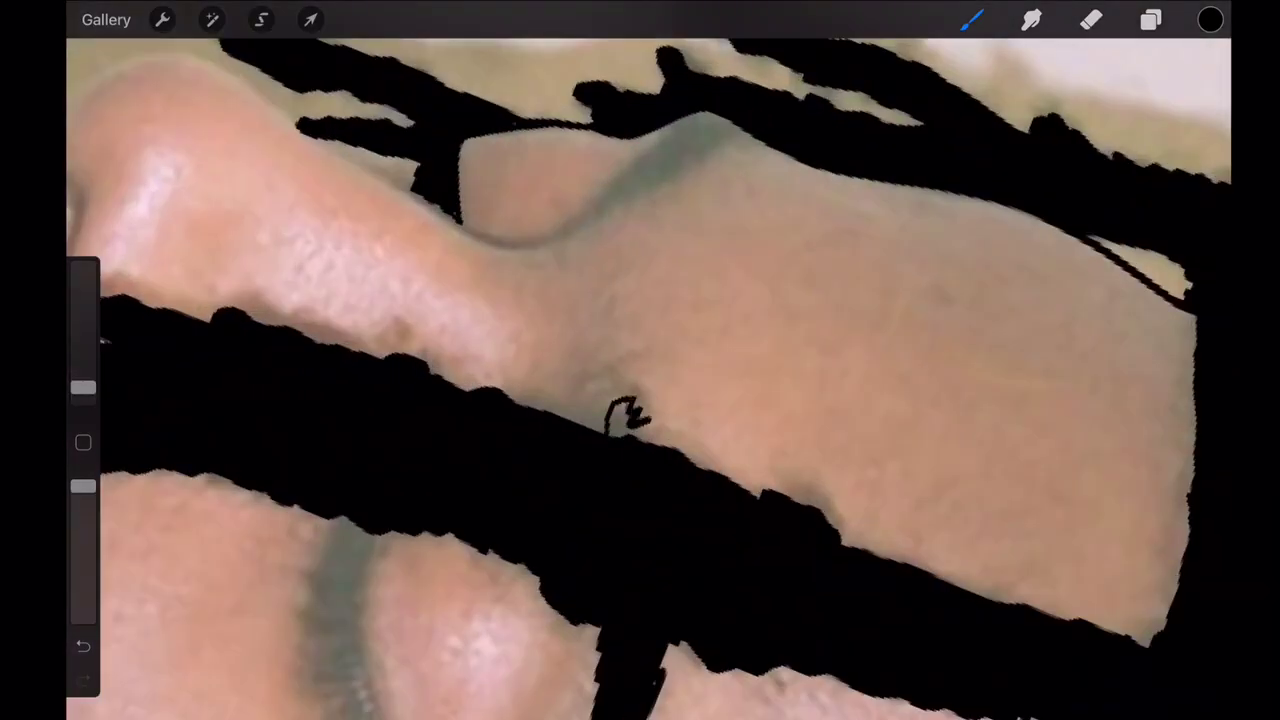
scroll(628, 420, "up", 3)
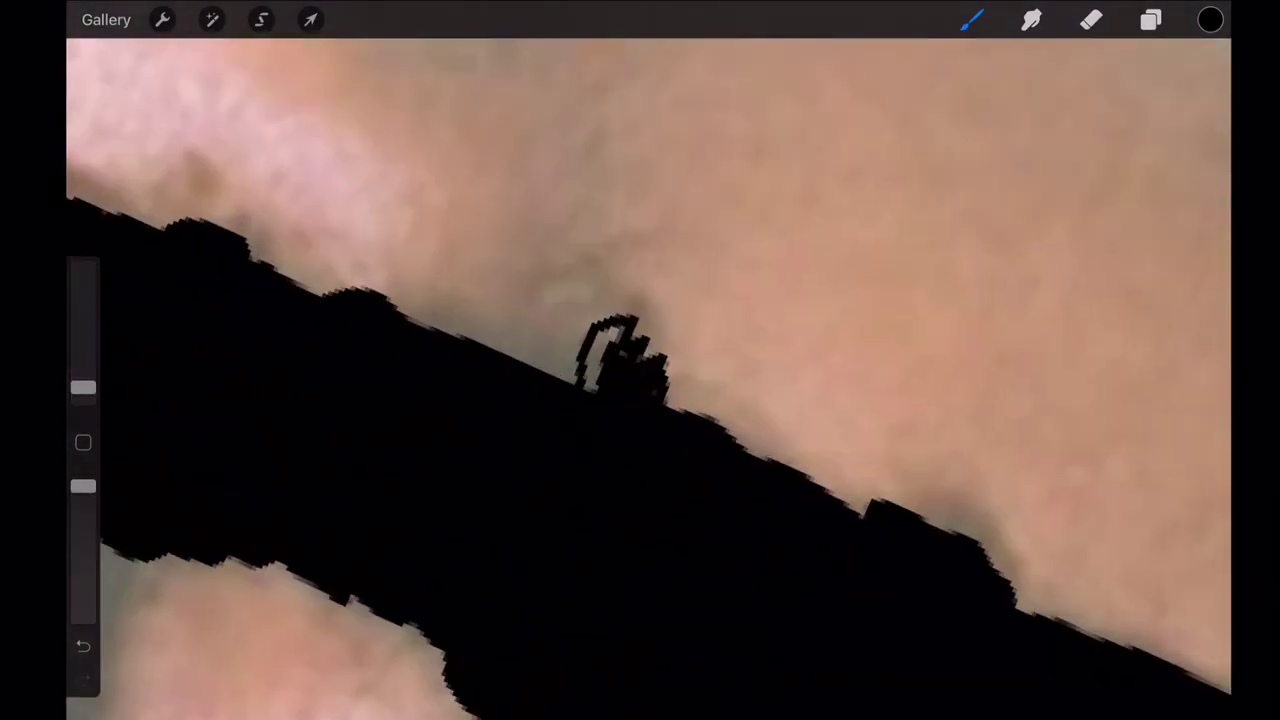
scroll(640, 360, "down", 5)
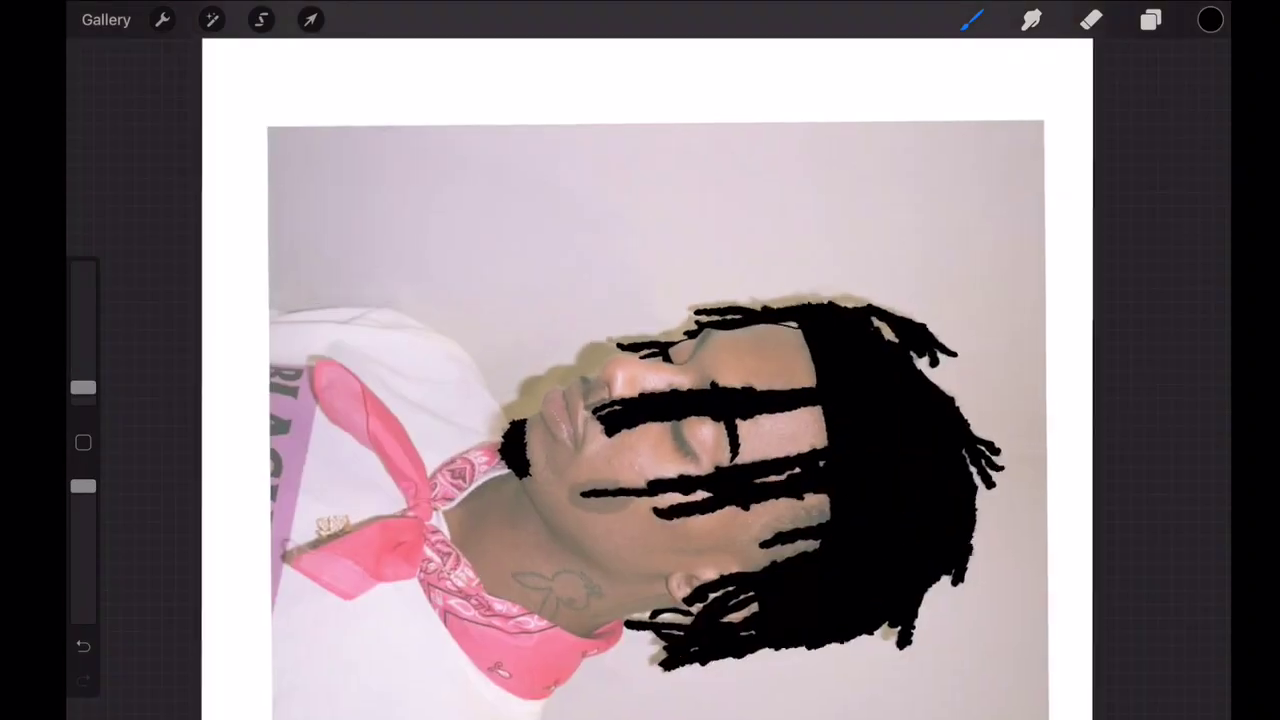
left_click(1150, 20)
left_click(1197, 198)
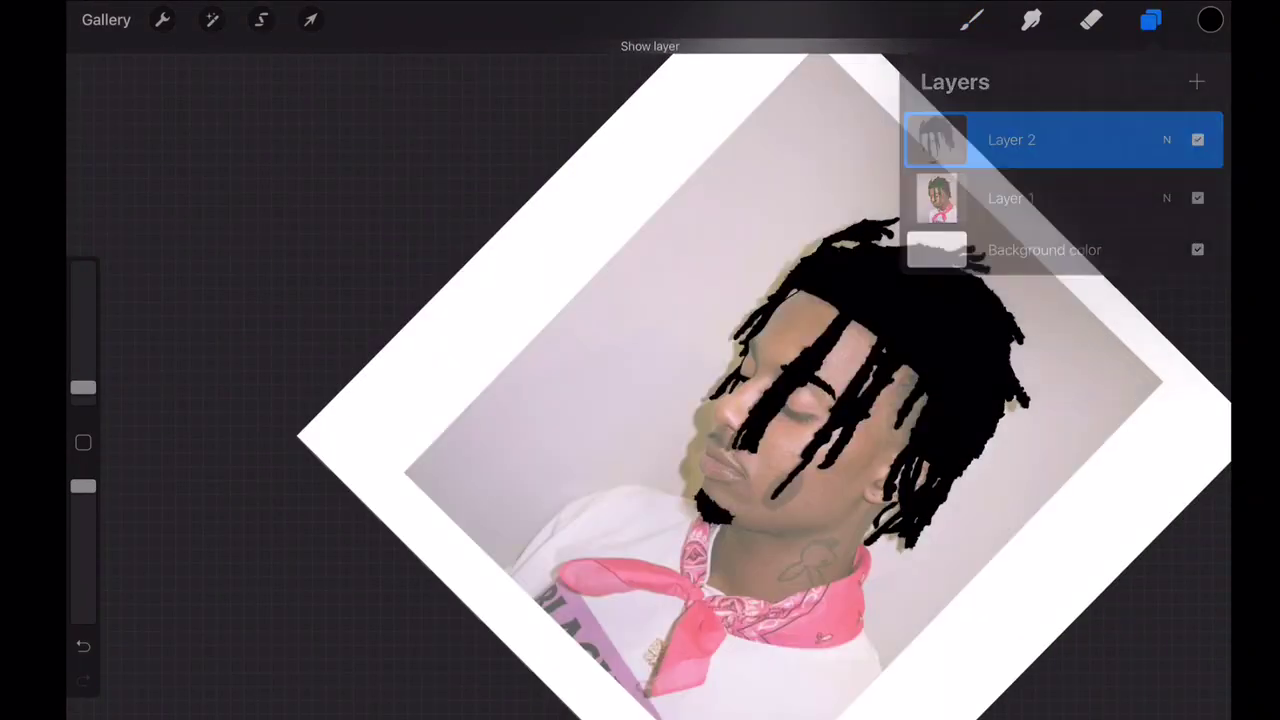
- Outline the narrow gap beside the nose strand to widen it in black
scroll(640, 380, "up", 5)
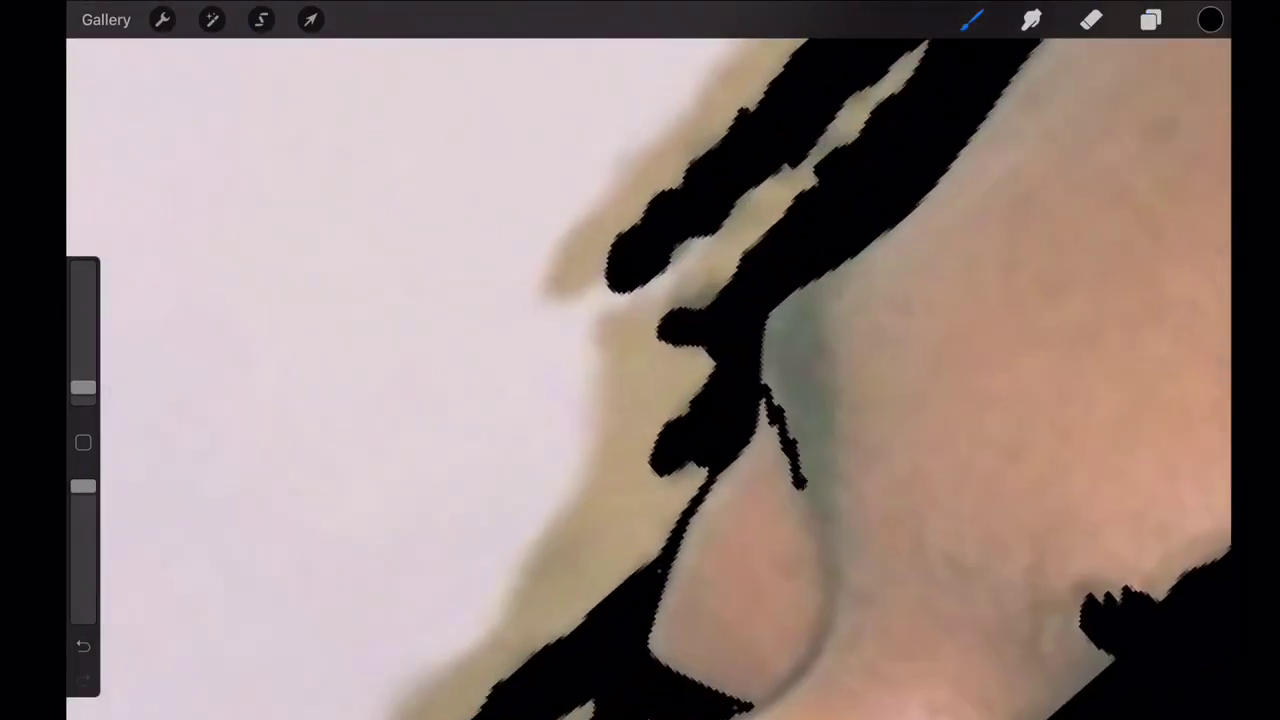
mouse_move(840, 500)
left_mouse_down()
mouse_move(808, 285)
mouse_move(822, 490)
left_mouse_up()
scroll(640, 360, "down", 2)
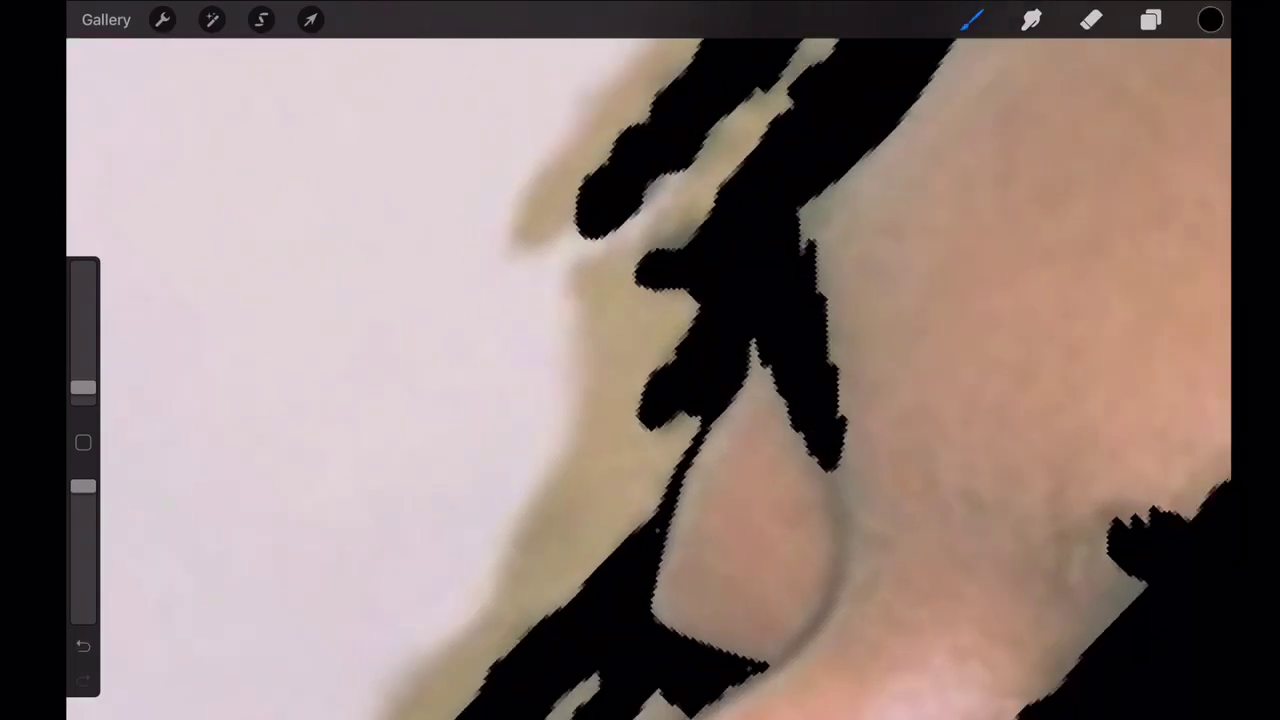
scroll(648, 378, "down", 5)
scroll(648, 378, "up", 2)
scroll(648, 378, "up", 2)
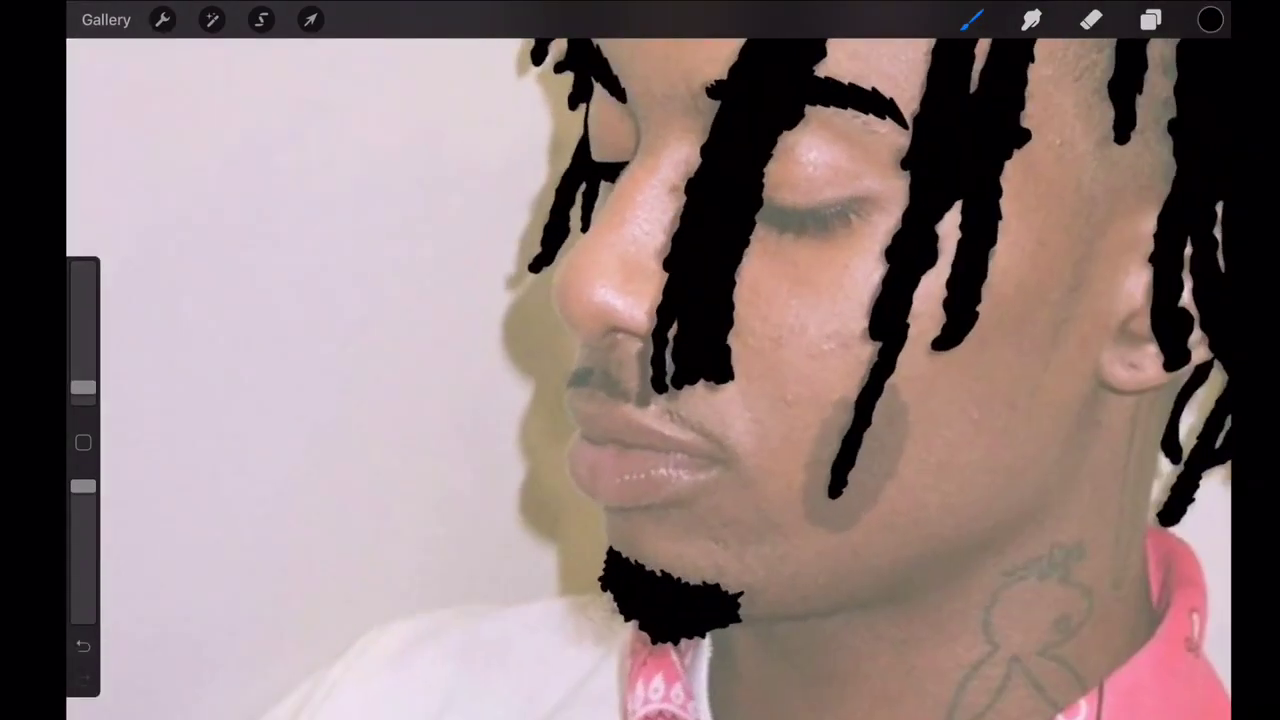
- Select the Fine Hair brush from the Touchups brush set
left_click(971, 19)
left_click(861, 563)
left_click(1042, 368)
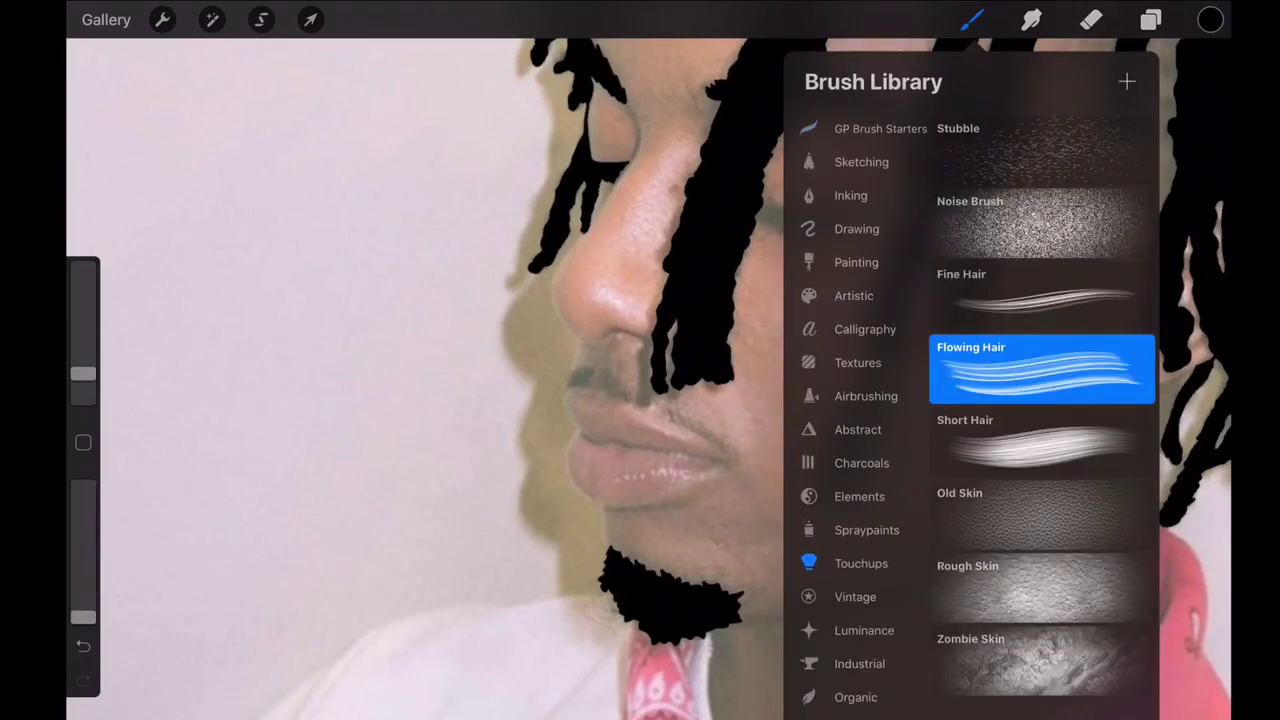
left_click(1042, 295)
scroll(640, 380, "up", 5)
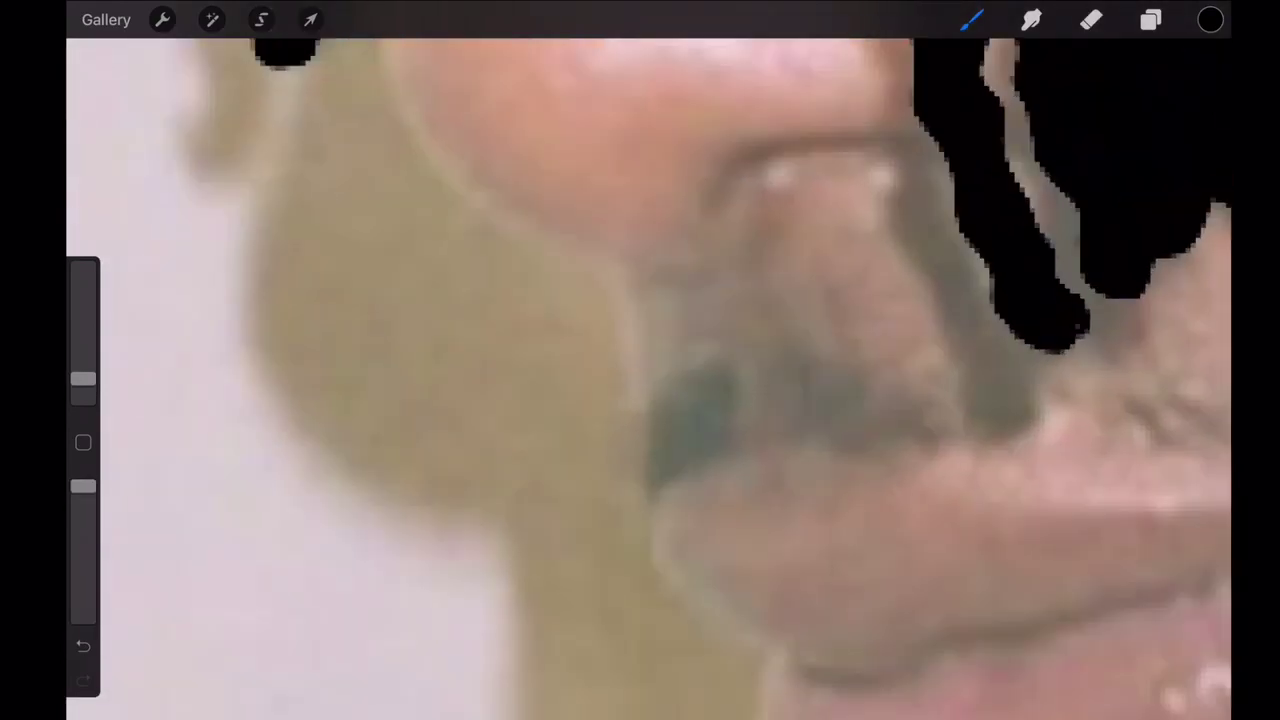
- Hide the Layer 1 photo reference so only the ink shows
scroll(648, 378, "down", 3)
scroll(648, 378, "up", 3)
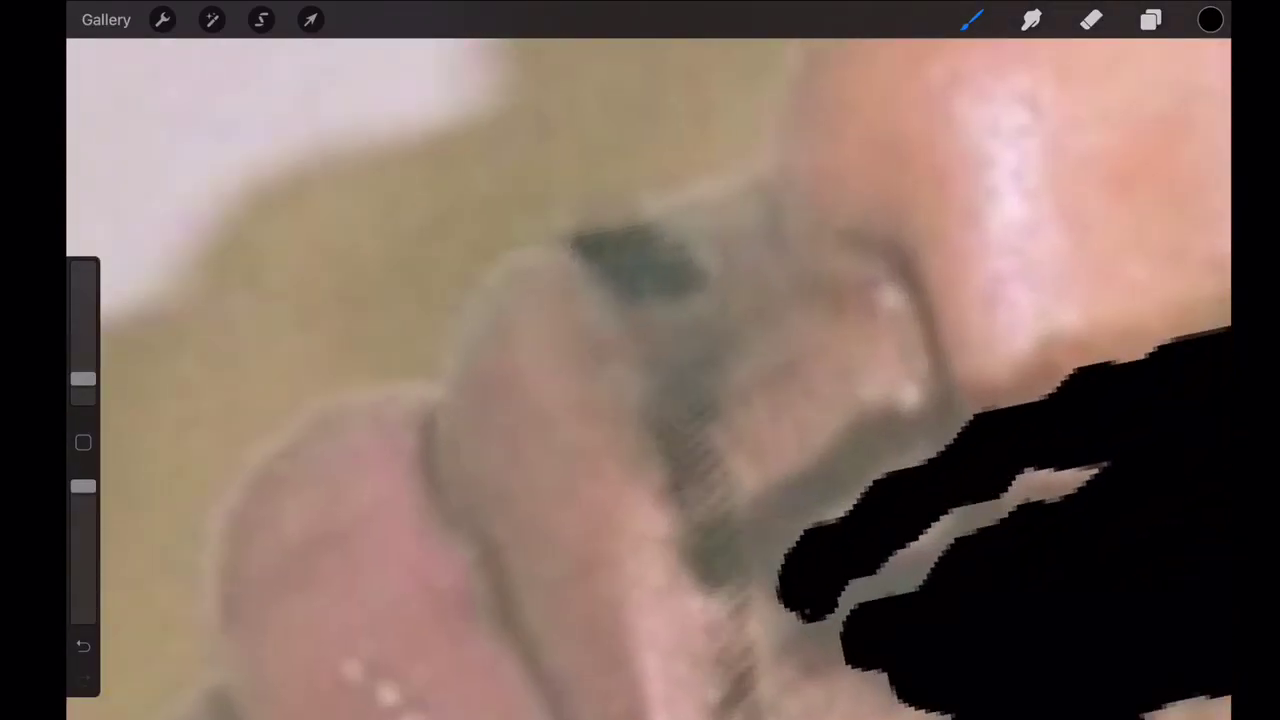
scroll(640, 380, "down", 3)
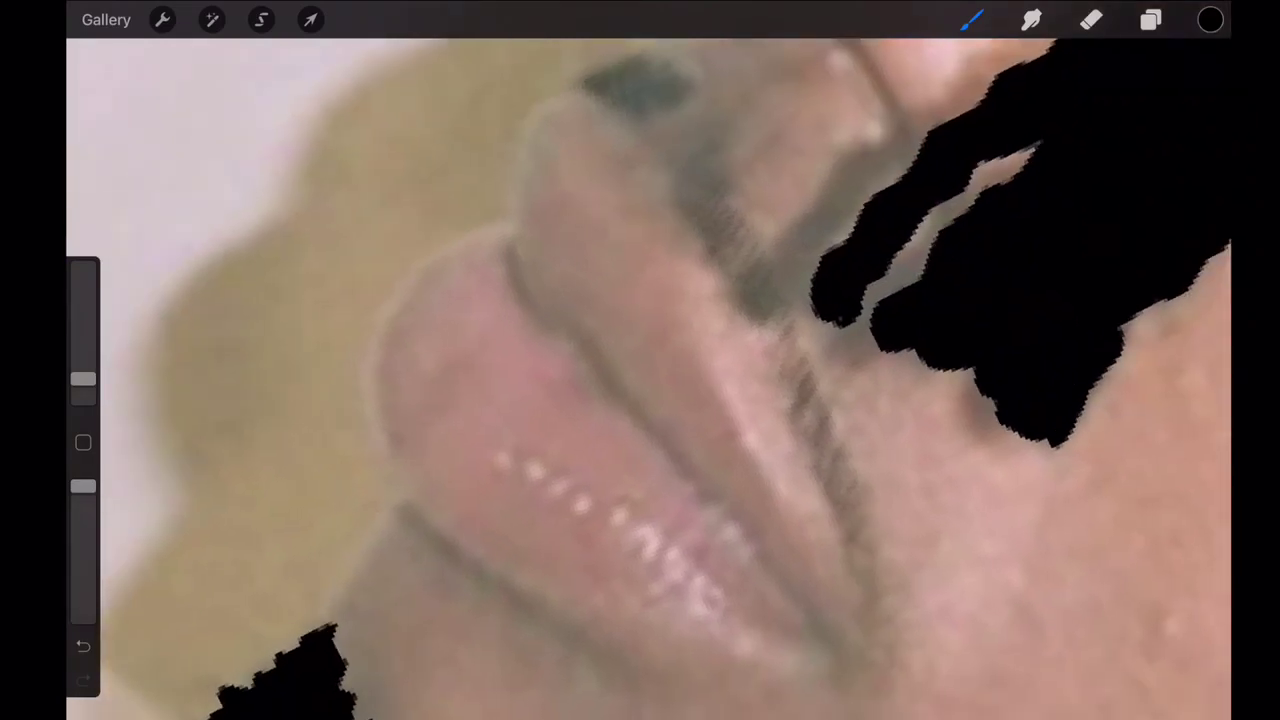
scroll(640, 380, "down", 2)
scroll(640, 380, "down", 3)
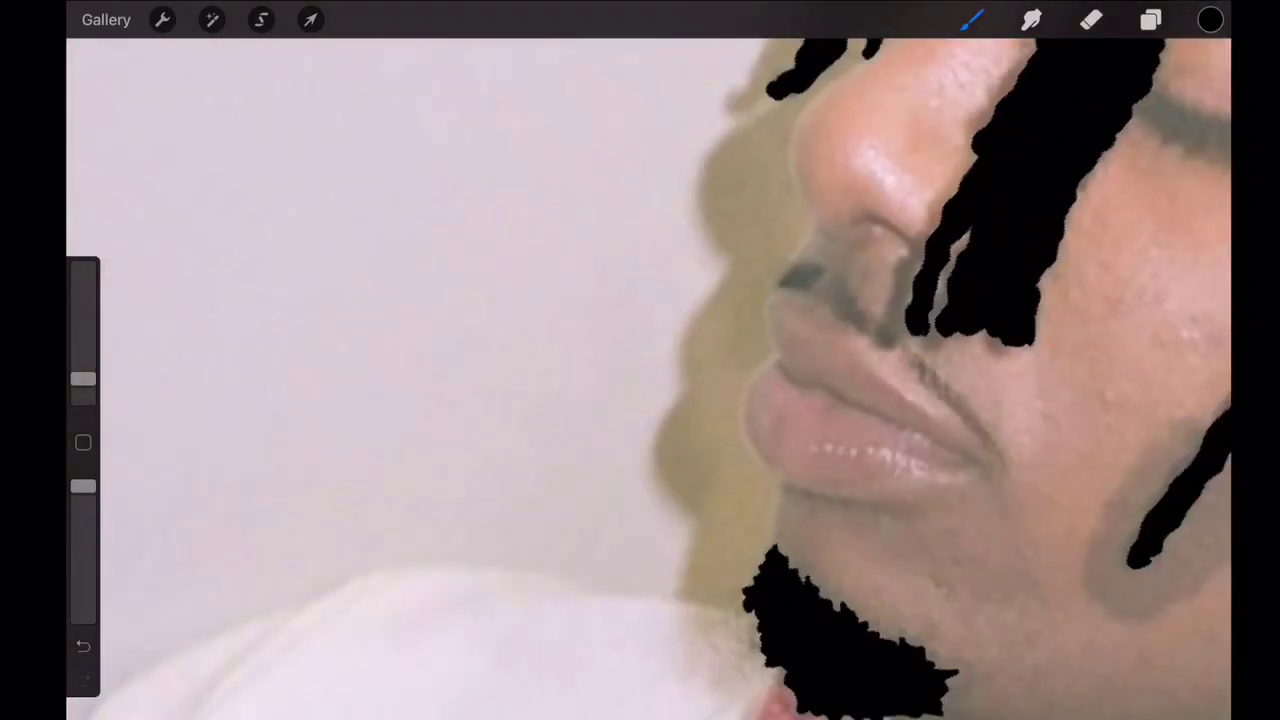
left_click(1151, 20)
left_click(1197, 198)
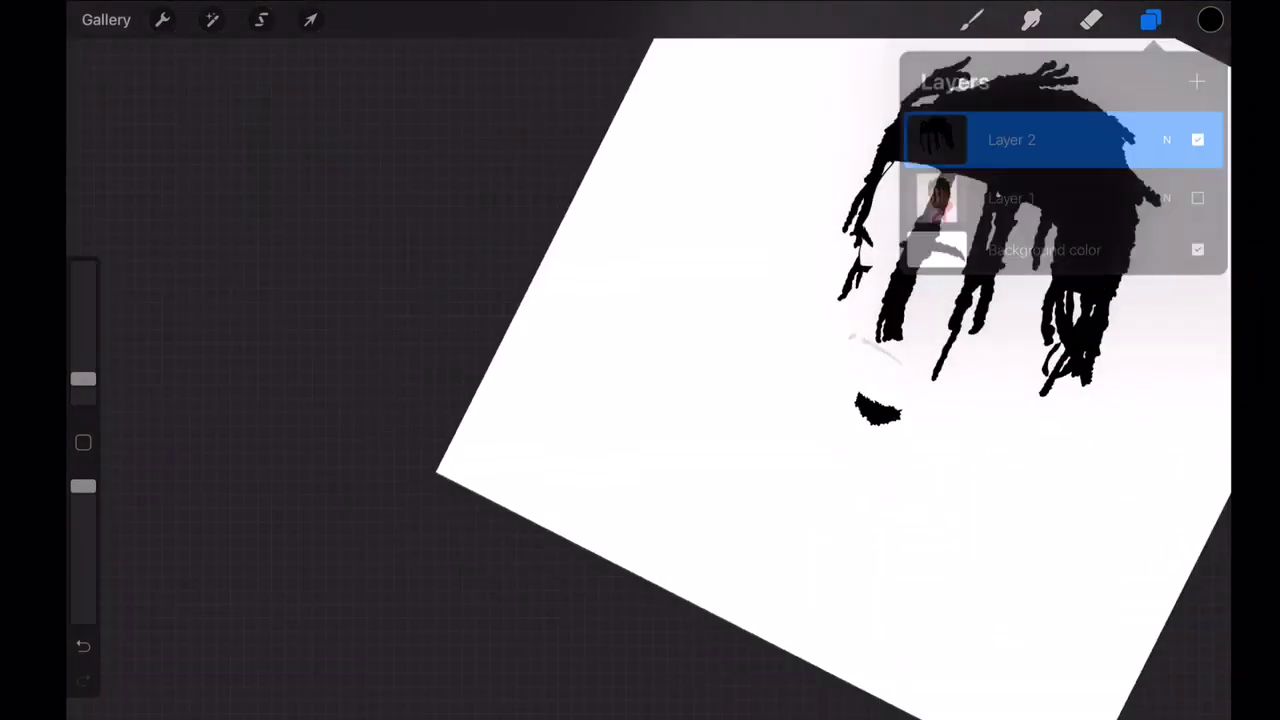
- Darken the grey stroke along the lips and further down
left_click(971, 20)
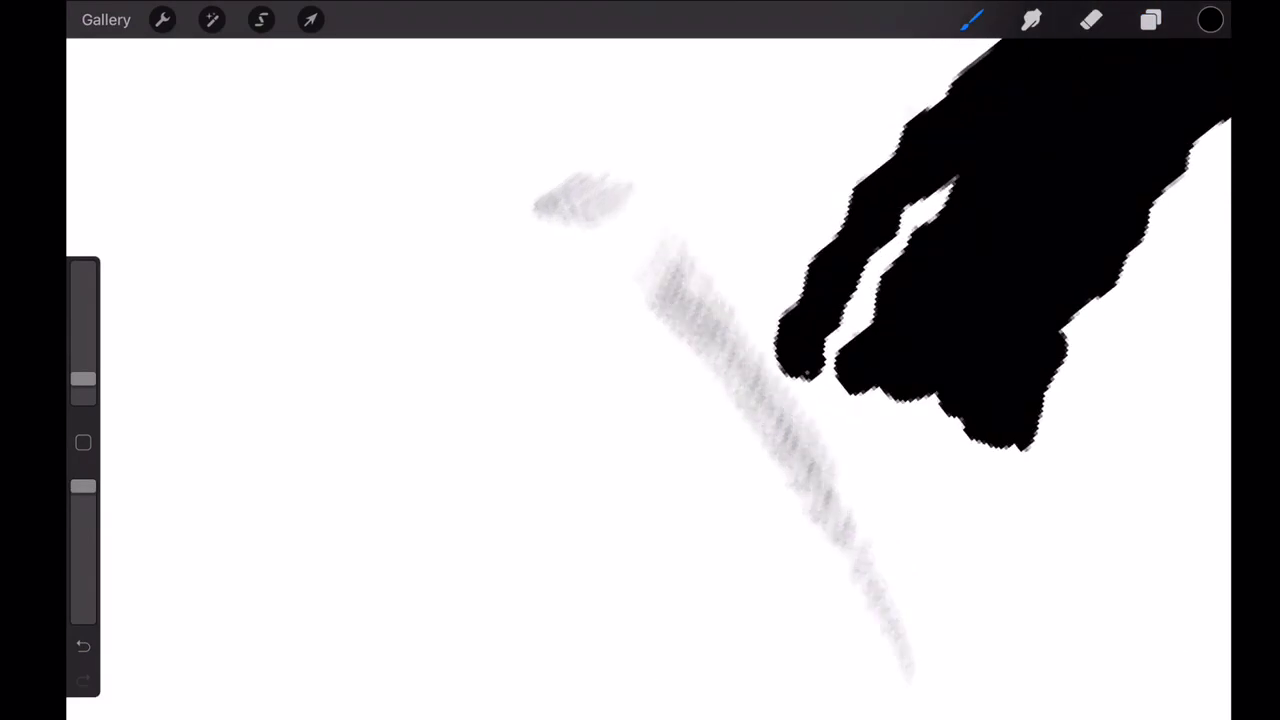
scroll(640, 380, "down", 2)
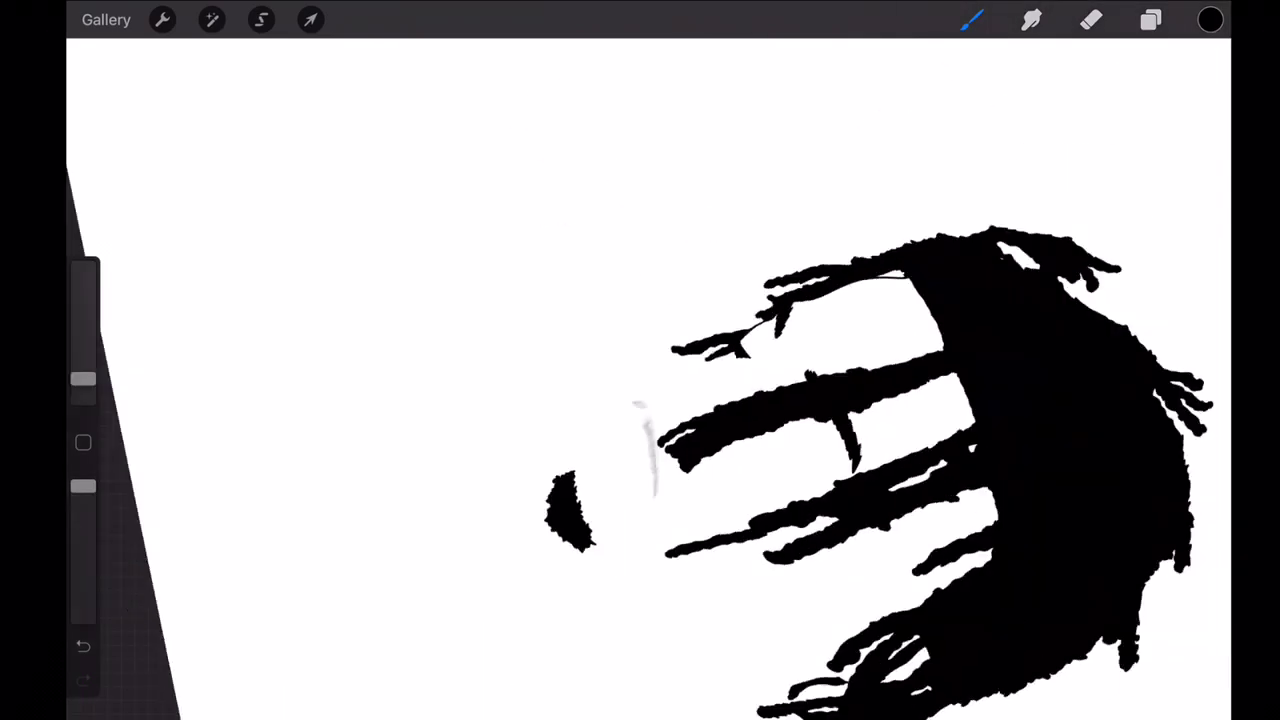
scroll(640, 380, "down", 2)
scroll(640, 380, "up", 5)
scroll(640, 380, "up", 2)
scroll(640, 380, "up", 3)
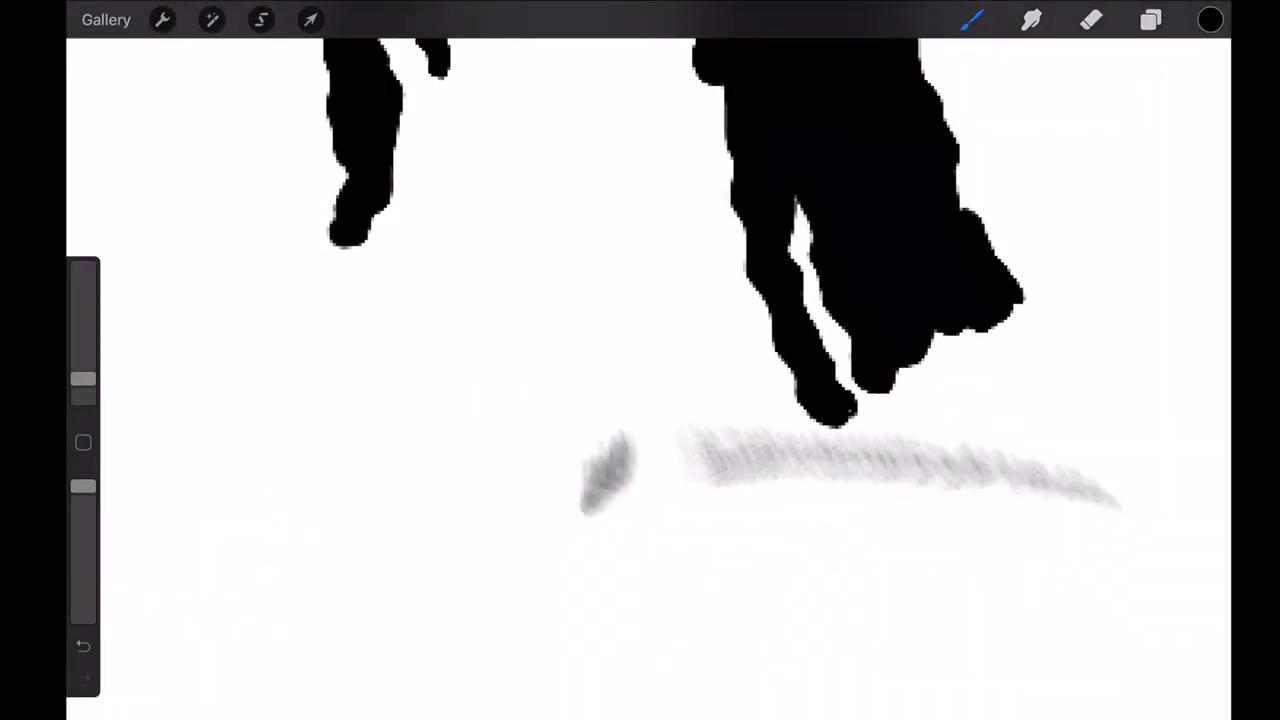
scroll(640, 380, "up", 2)
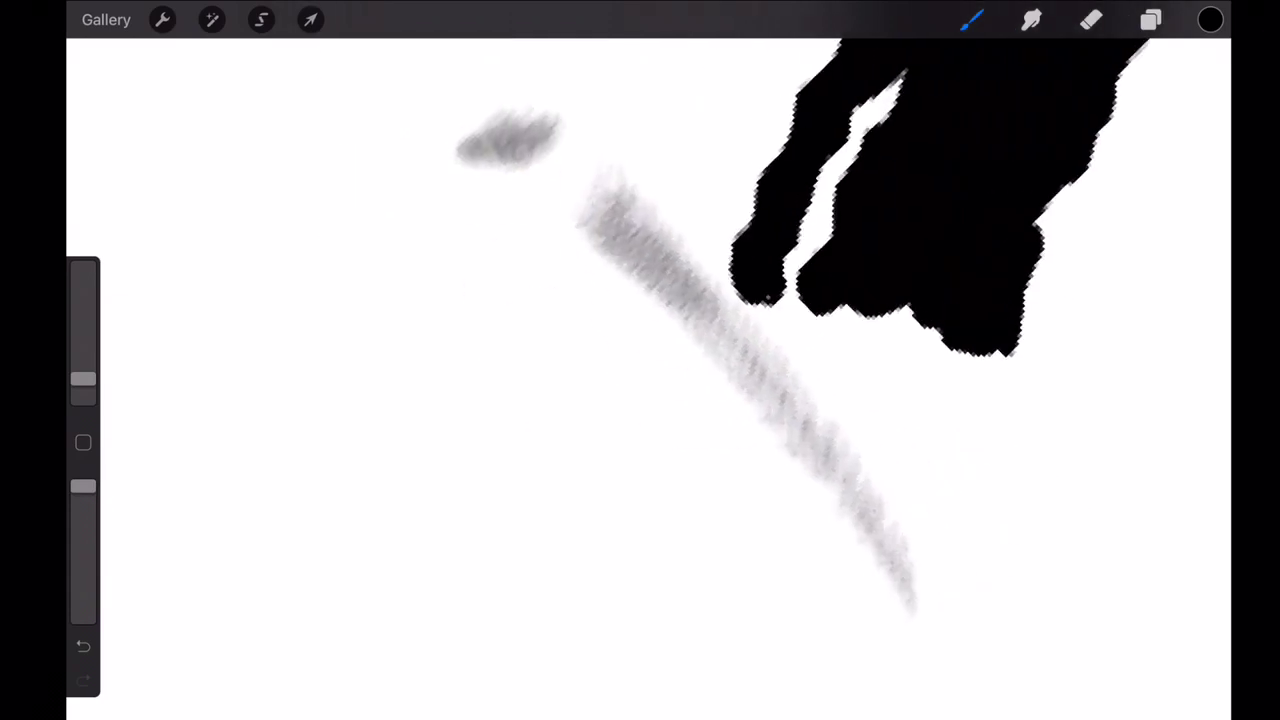
scroll(640, 380, "up", 1)
left_click_drag(785, 395, 836, 486)
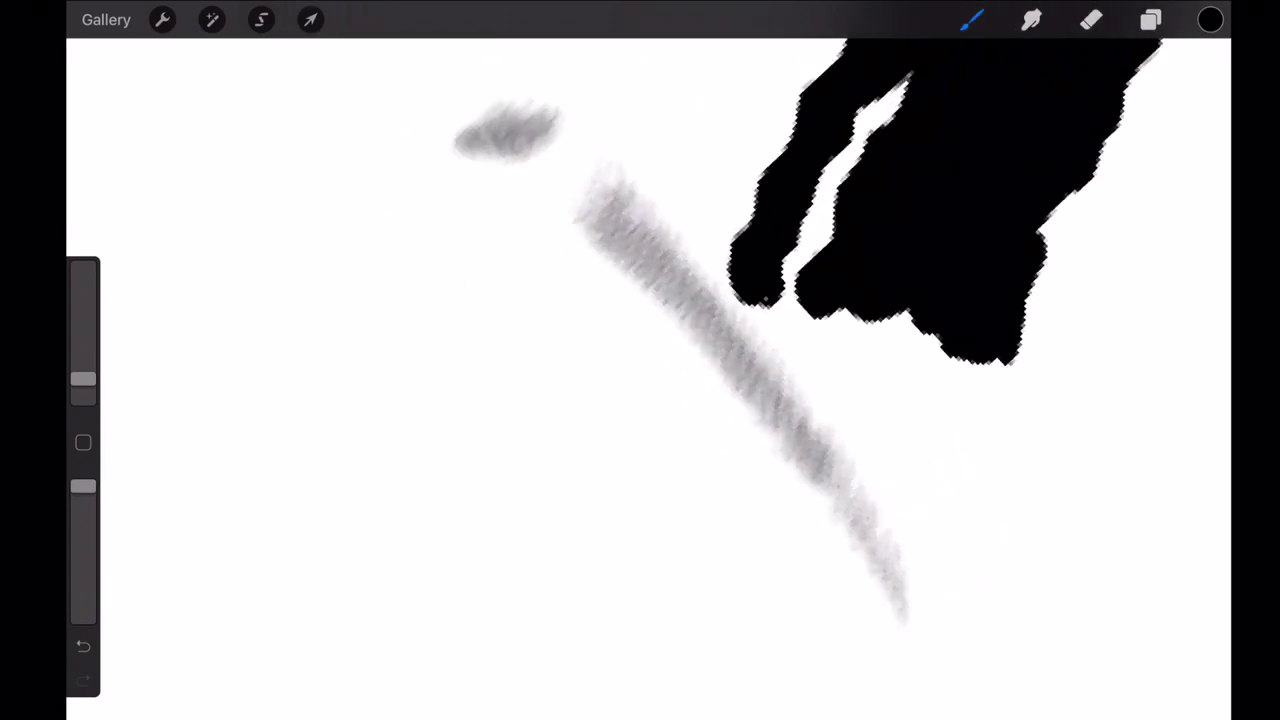
mouse_move(590, 185)
left_mouse_down()
mouse_move(660, 290)
mouse_move(800, 440)
mouse_move(885, 590)
left_mouse_up()
- Darken the remaining part of the lip line
scroll(640, 380, "down", 2)
scroll(640, 380, "down", 2)
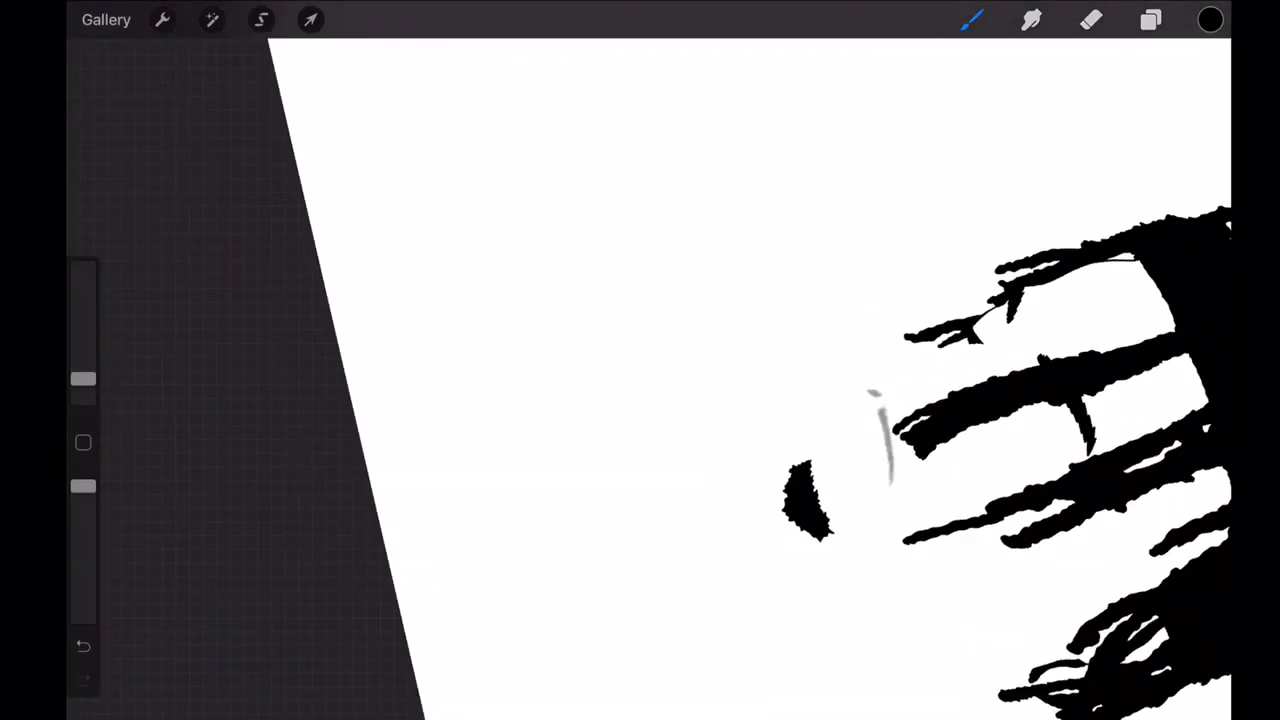
scroll(640, 380, "up", 3)
scroll(640, 380, "up", 2)
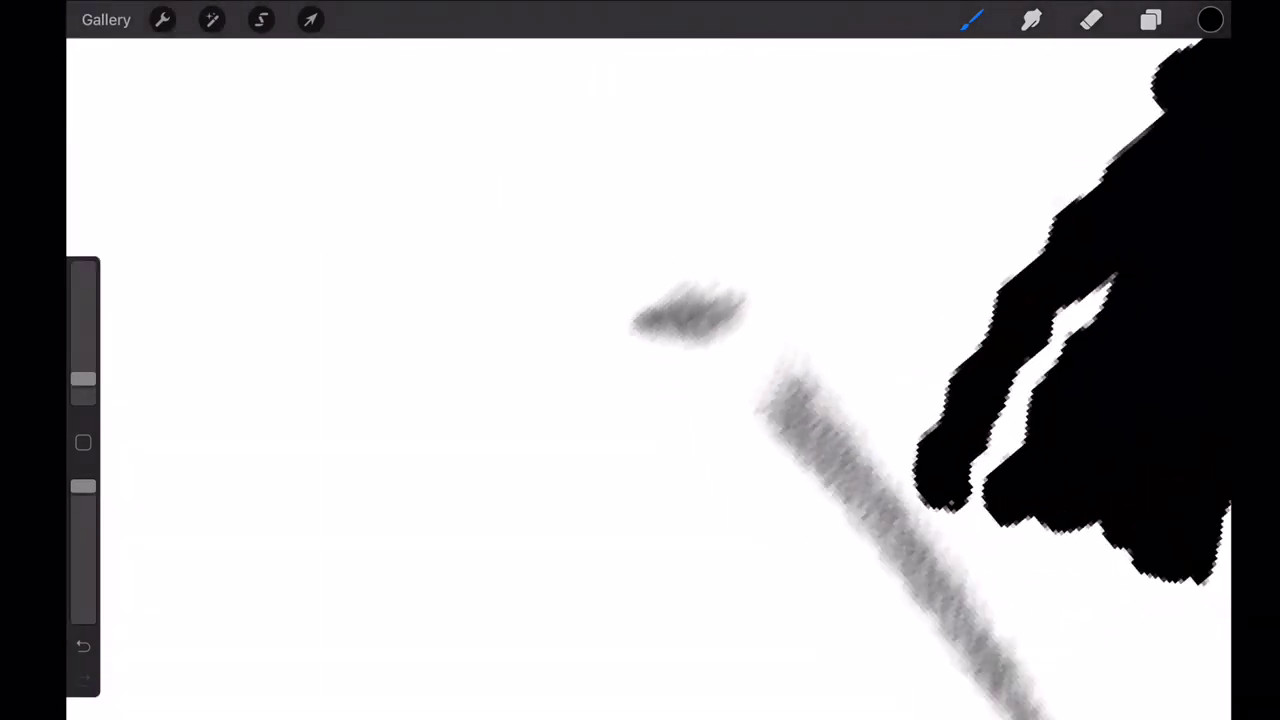
mouse_move(830, 440)
left_mouse_down()
mouse_move(920, 575)
mouse_move(1050, 715)
left_mouse_up()
scroll(640, 380, "down", 2)
scroll(640, 380, "down", 3)
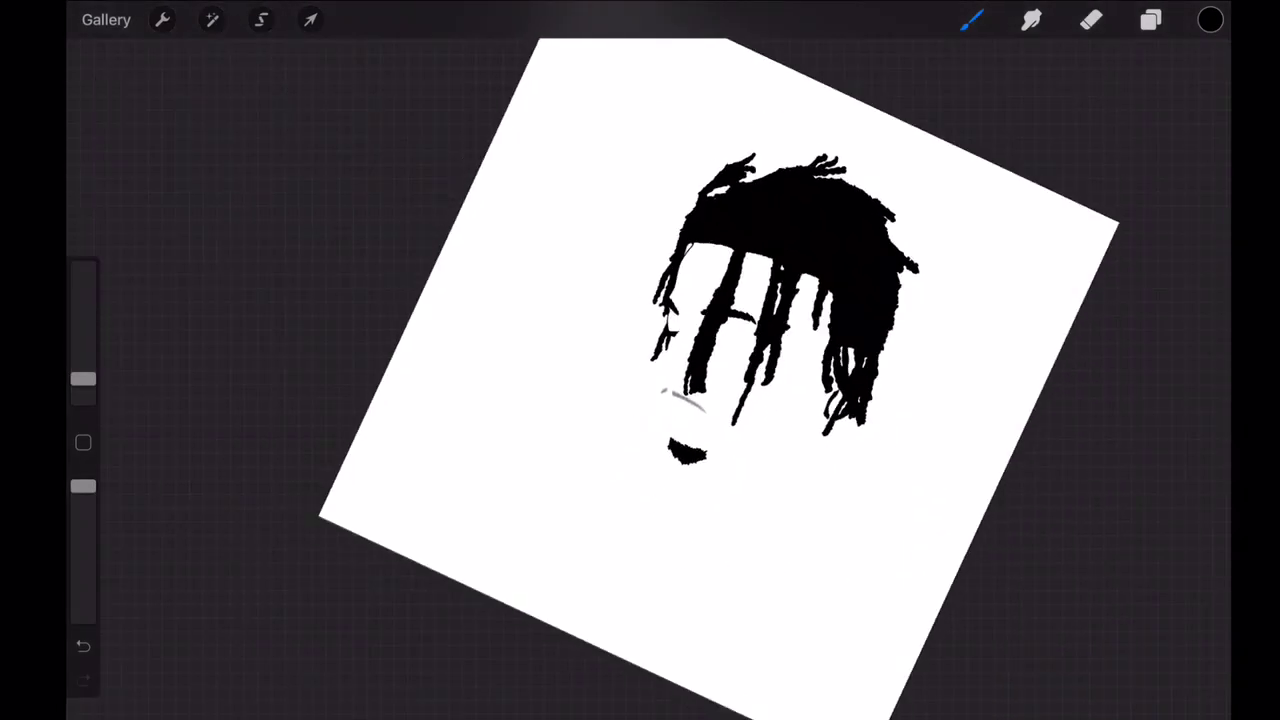
- Show the Layer 1 photo reference to compare the darkened lip line
left_click(1151, 19)
left_click(1197, 198)
scroll(640, 380, "up", 2)
scroll(640, 380, "up", 5)
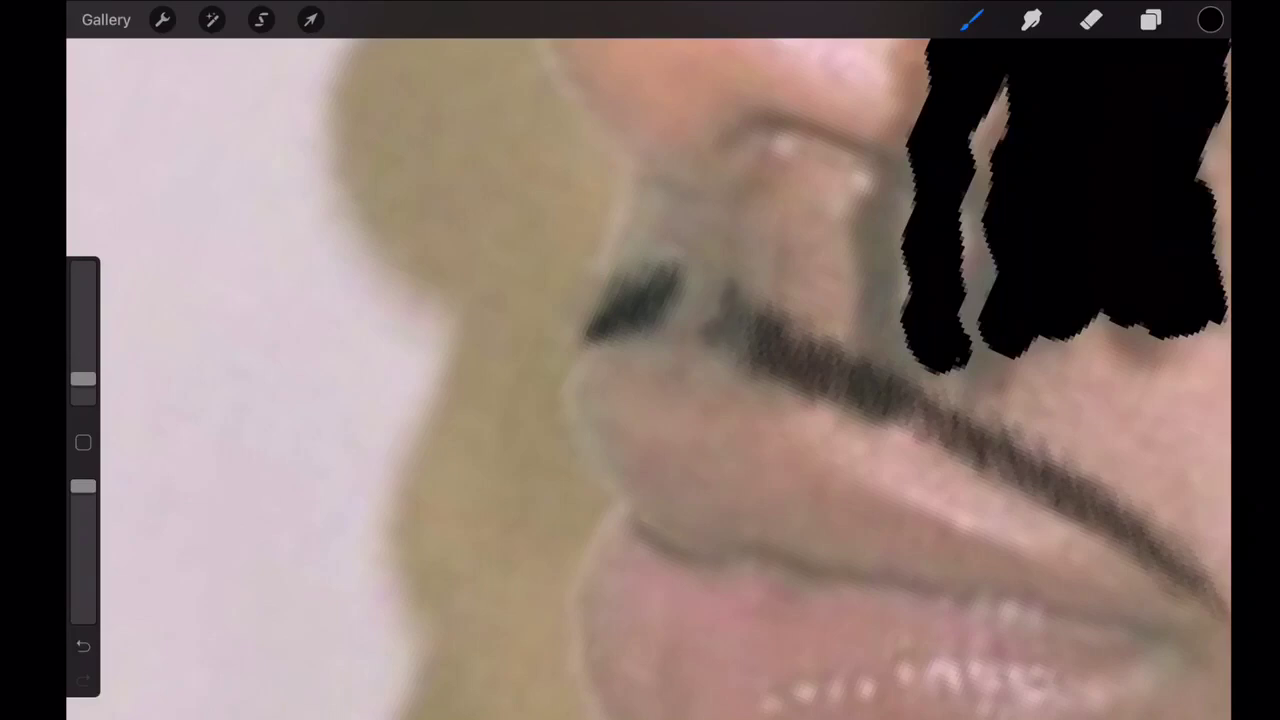
scroll(640, 380, "down", 5)
- Hide the photo again, then restore it for a final comparison
left_click(1151, 19)
left_click(1197, 198)
scroll(640, 380, "up", 5)
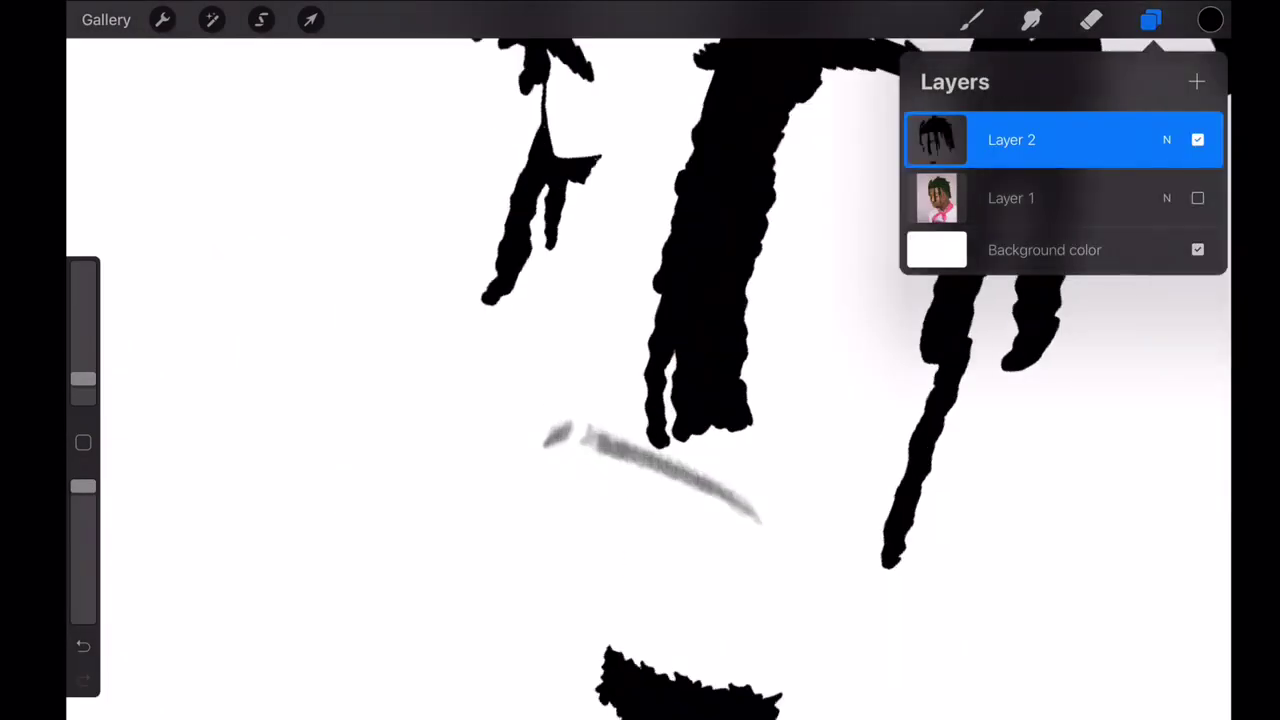
scroll(640, 380, "up", 5)
left_click(1151, 19)
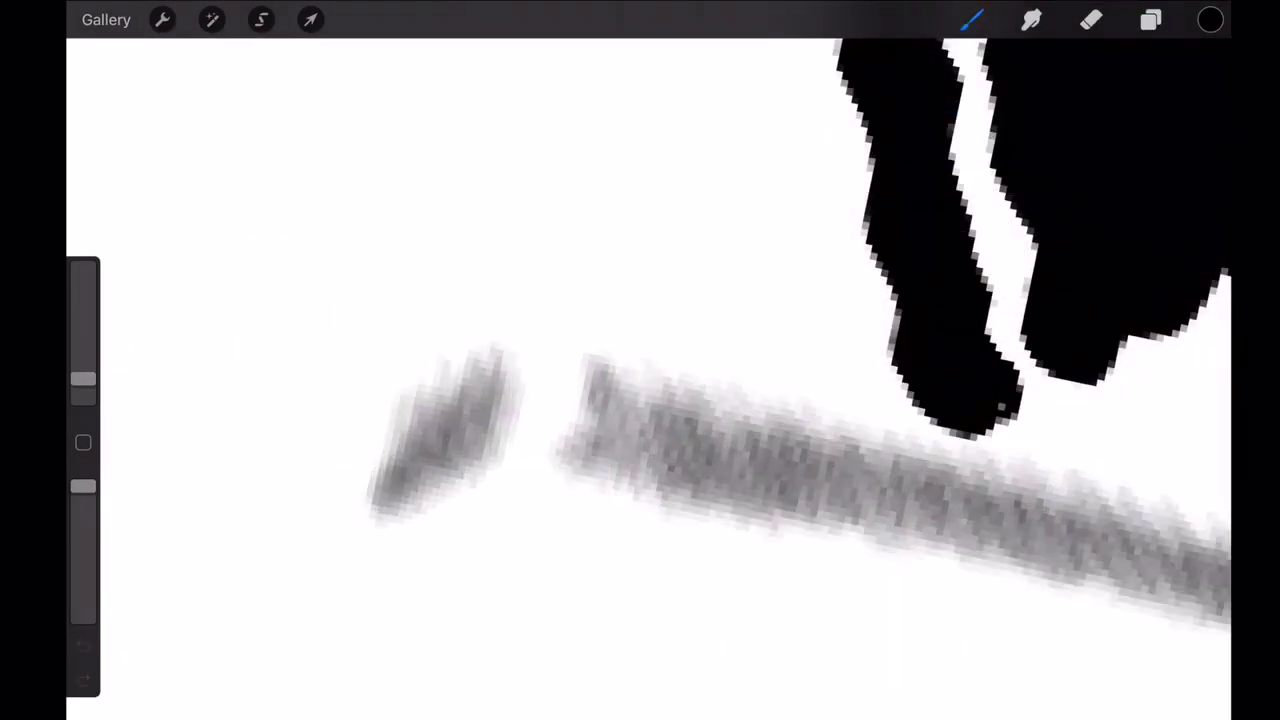
scroll(640, 380, "down", 5)
scroll(640, 380, "down", 2)
left_click(1197, 198)
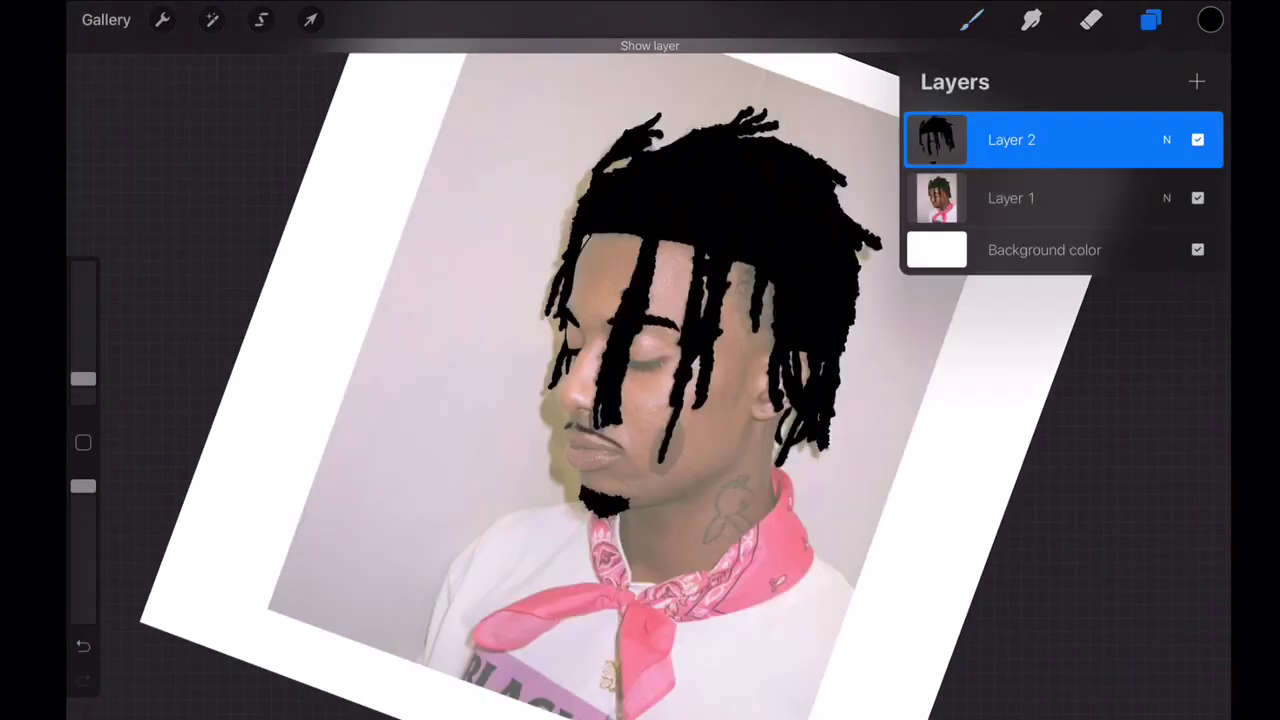
left_click(1151, 19)
scroll(640, 380, "up", 5)
scroll(640, 380, "down", 2)
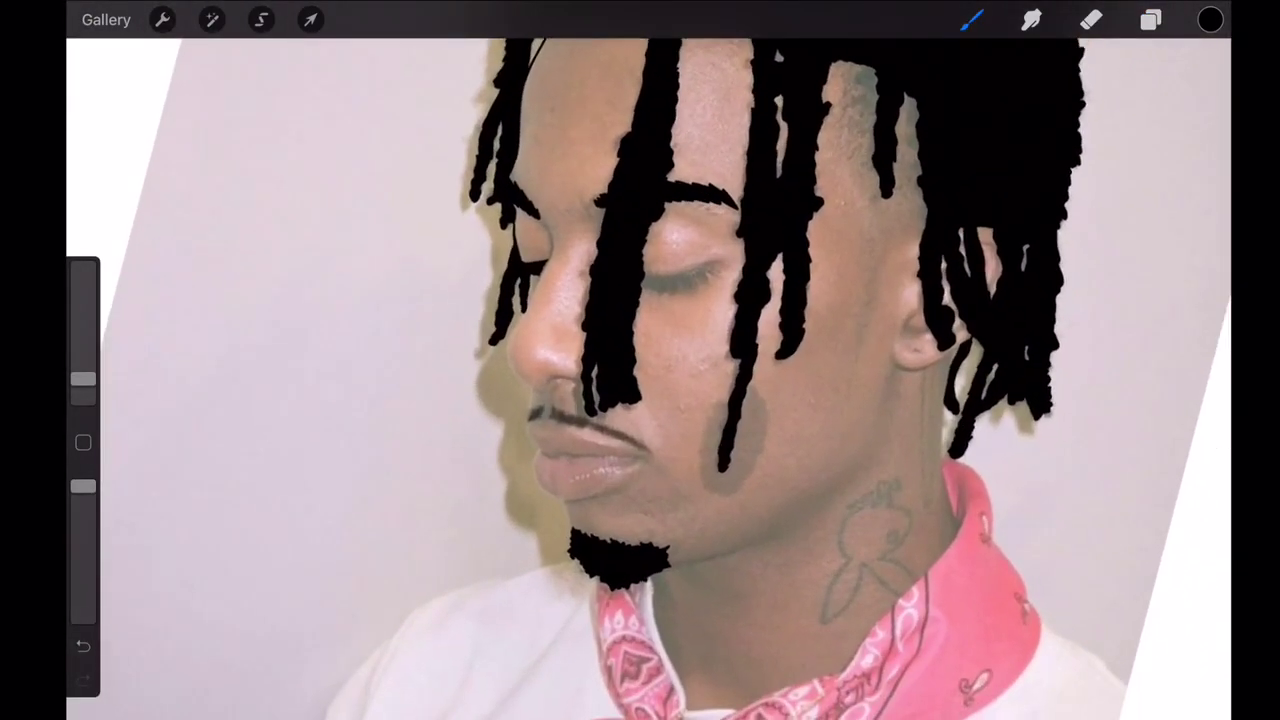
- Select GP Ink Brush 01 from the GP Brush Starters set
left_click(971, 19)
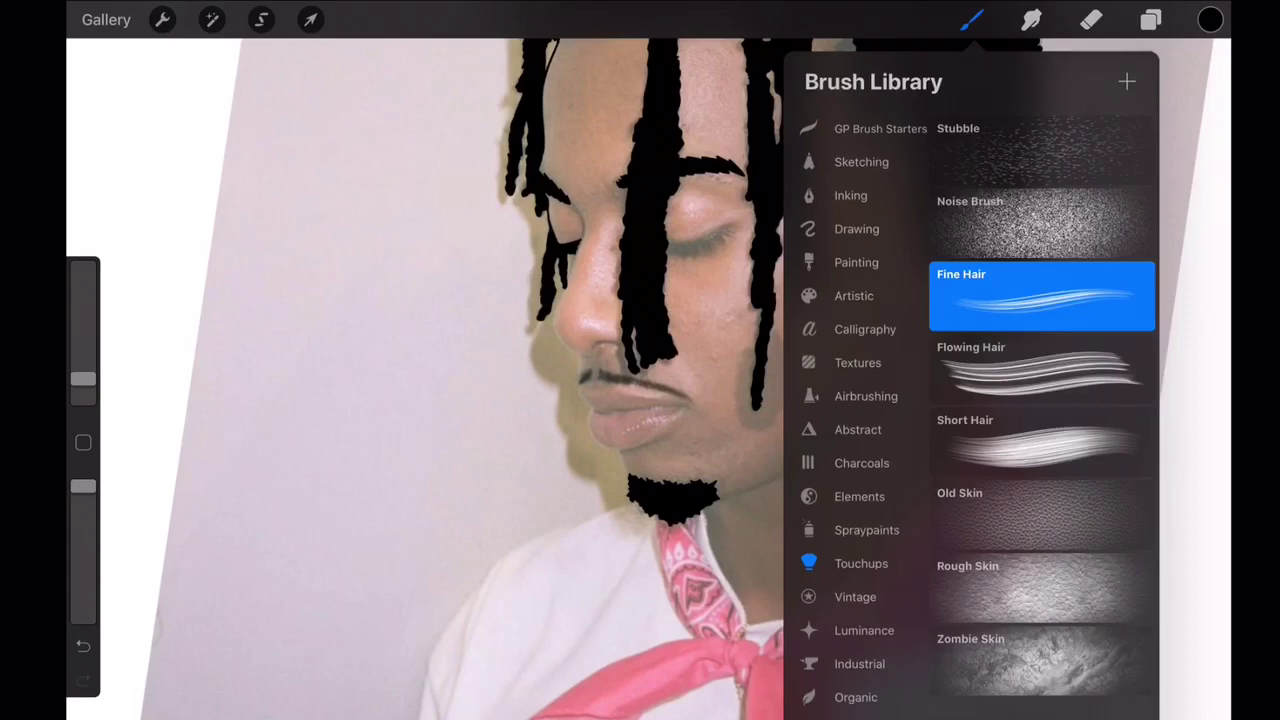
left_click(880, 136)
left_click(971, 19)
scroll(640, 380, "up", 5)
scroll(640, 380, "down", 5)
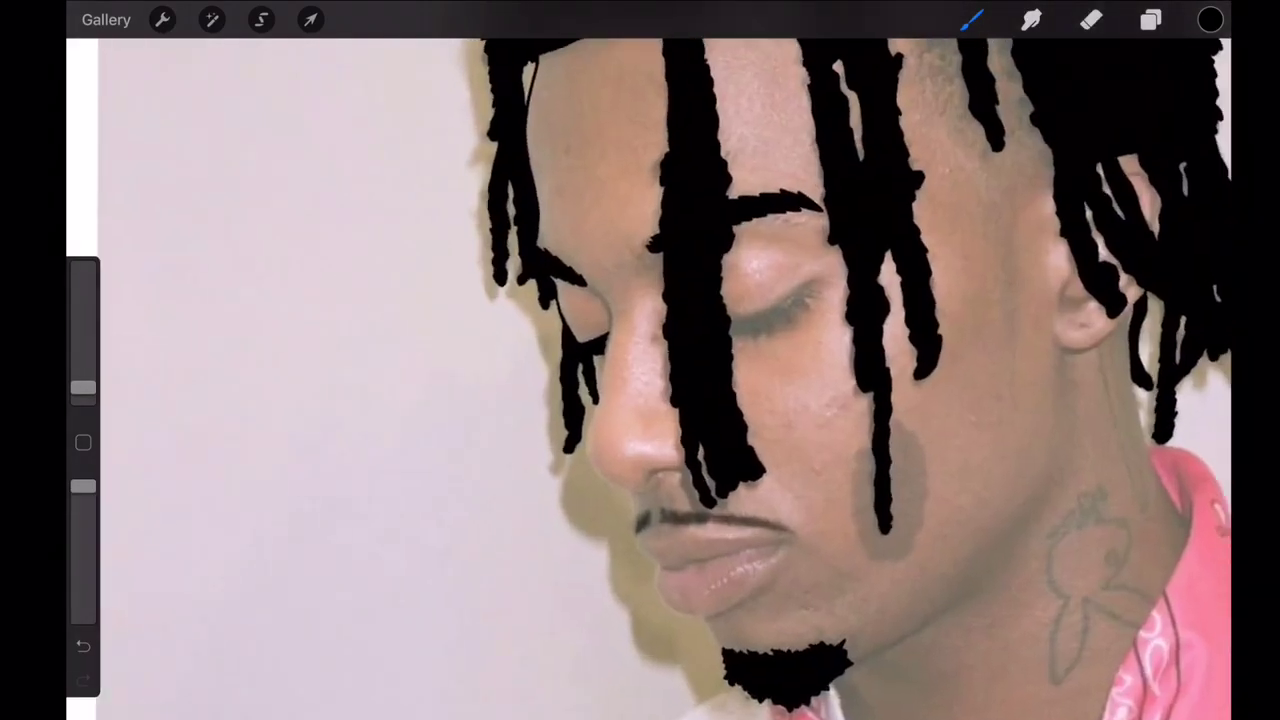
- Review GP Ink Brush 01 in Brush Studio, then close it
left_click(971, 19)
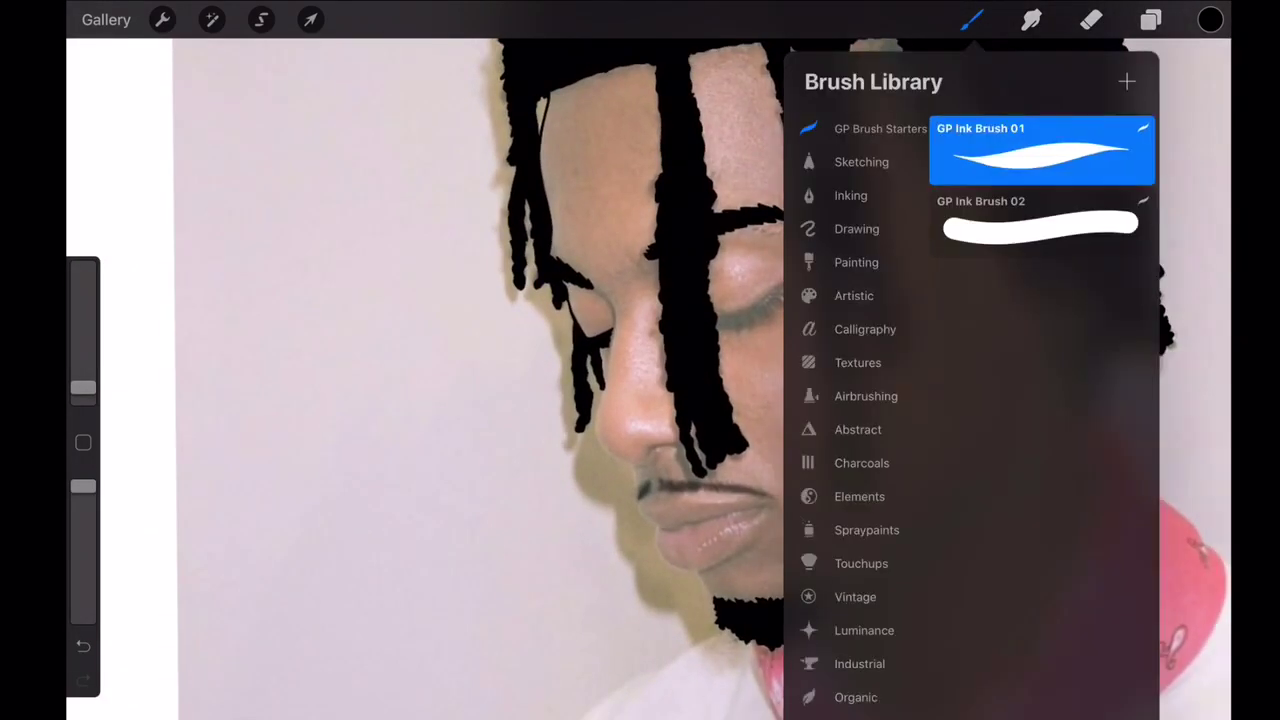
left_click(1043, 129)
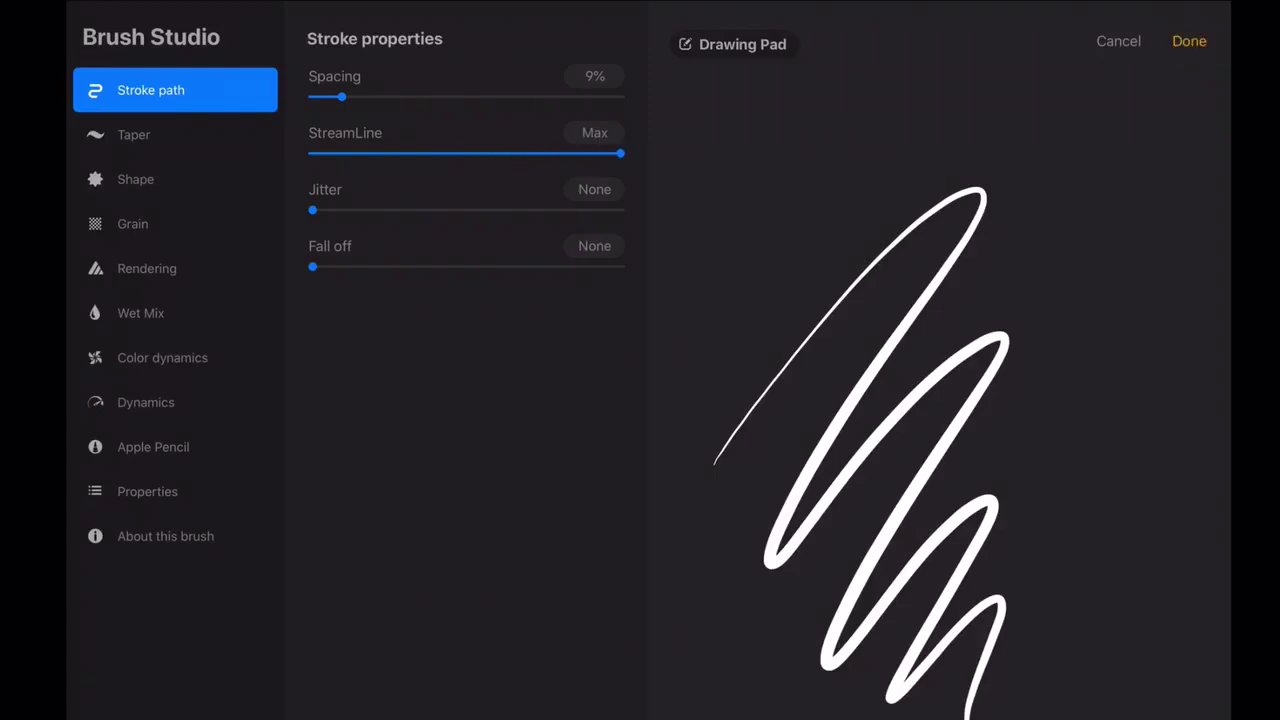
left_click(1189, 41)
left_click(971, 19)
scroll(640, 380, "up", 3)
scroll(640, 380, "up", 3)
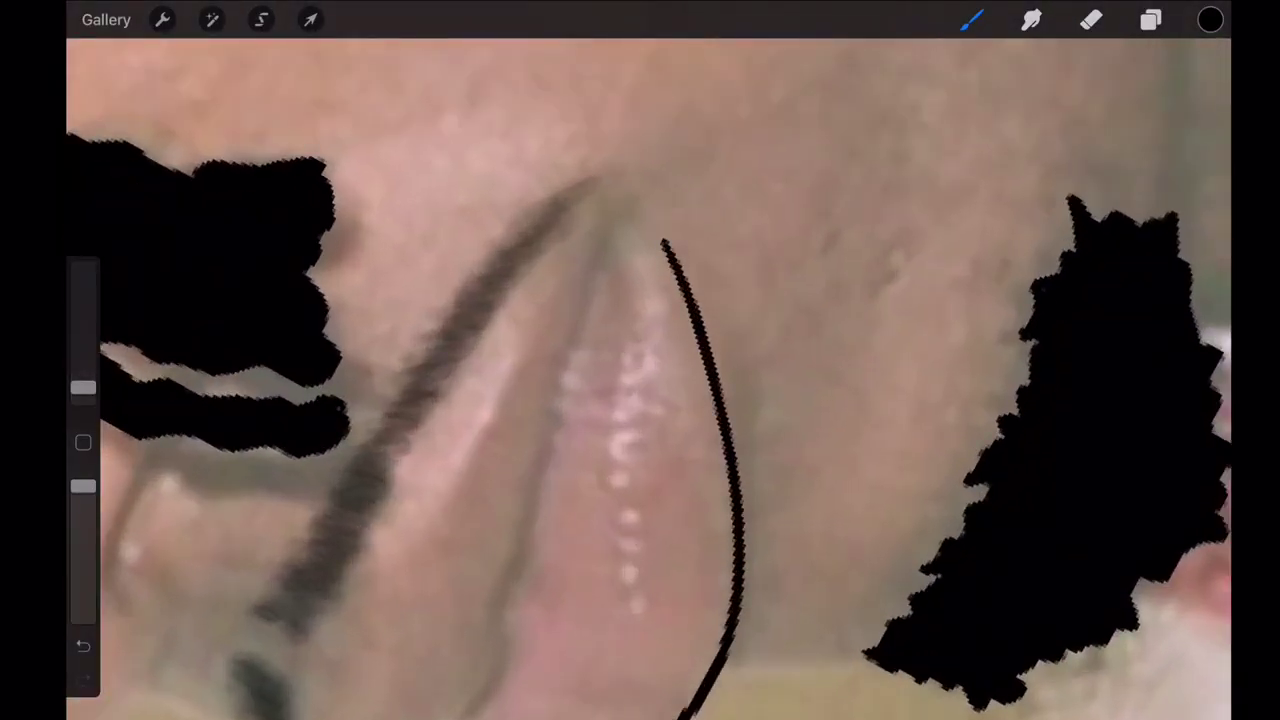
- Hide and re-show the reference photo layer to check the lip ink, then resume brushing
scroll(640, 380, "down", 5)
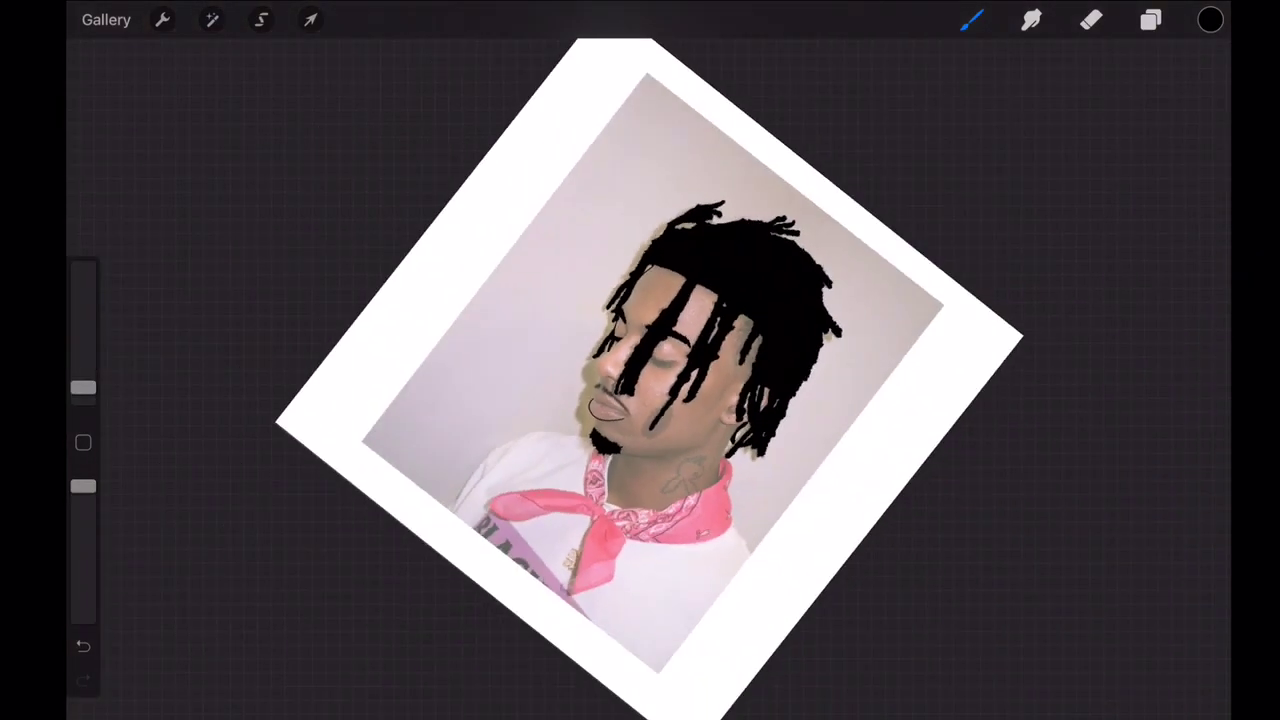
left_click(1151, 19)
left_click(1197, 198)
left_click(1197, 198)
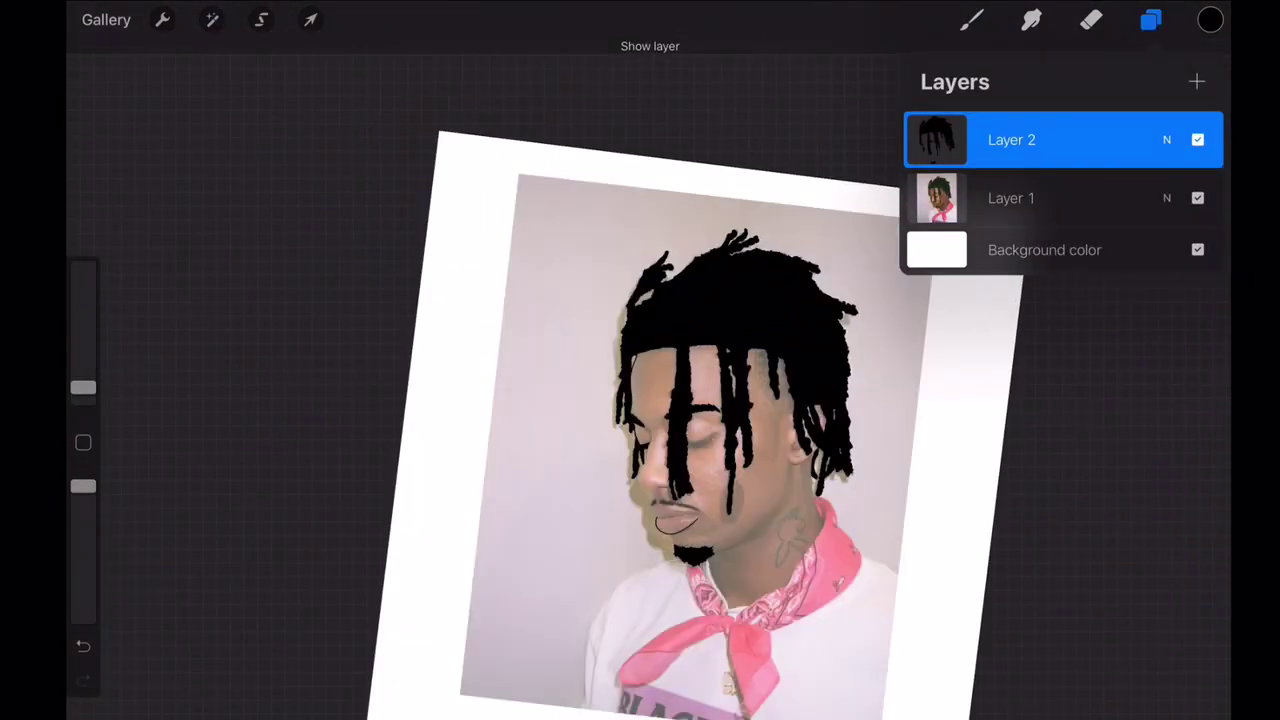
left_click(971, 19)
scroll(640, 380, "up", 5)
scroll(640, 380, "up", 3)
scroll(640, 380, "down", 3)
scroll(640, 380, "up", 2)
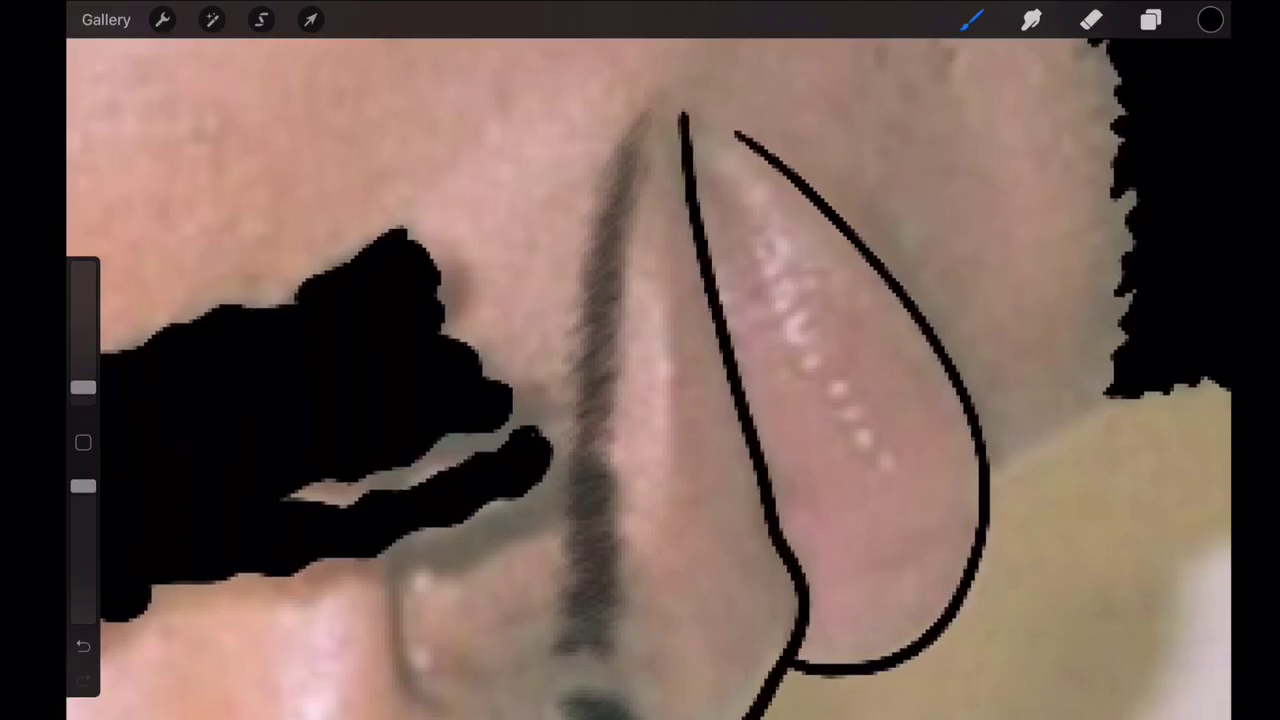
- Close the left side of the lip outline and toggle the reference photo to check it
mouse_move(680, 104)
left_mouse_down()
mouse_move(614, 380)
mouse_move(650, 705)
left_mouse_up()
scroll(640, 380, "down", 5)
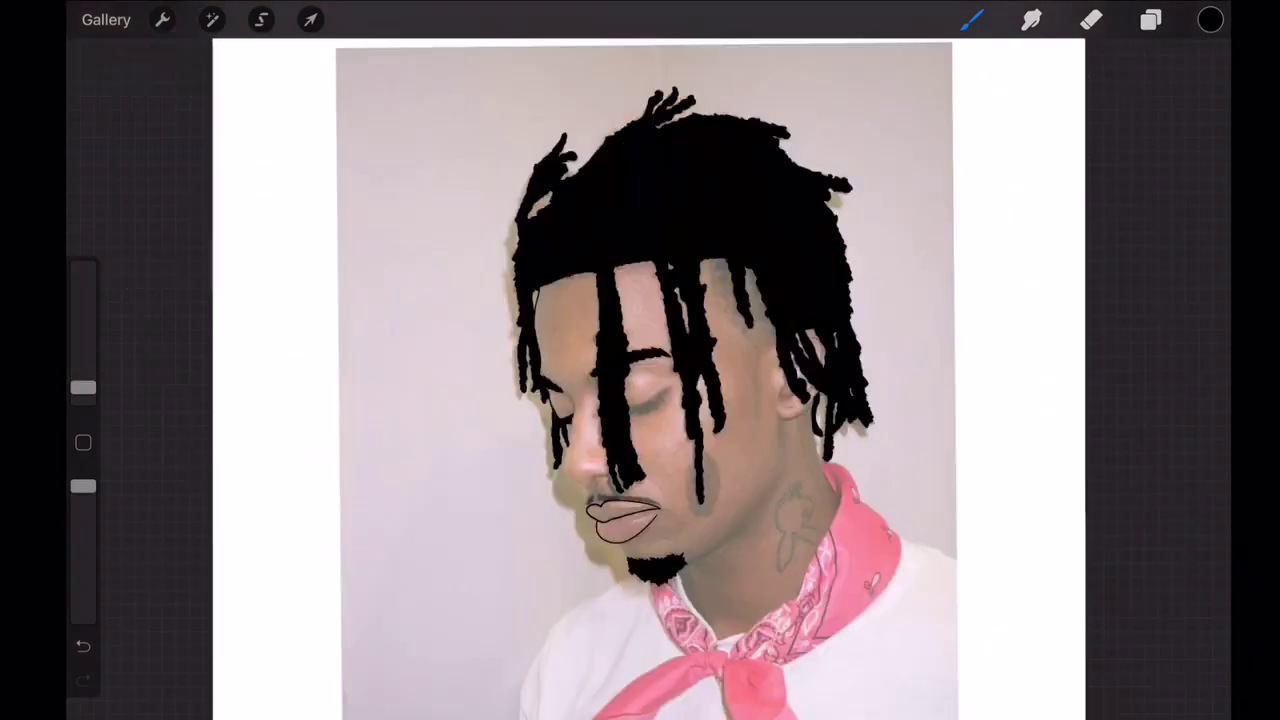
left_click(1151, 19)
left_click(1197, 198)
scroll(640, 380, "down", 2)
left_click(1197, 198)
left_click(1151, 19)
scroll(640, 380, "up", 3)
scroll(640, 380, "up", 3)
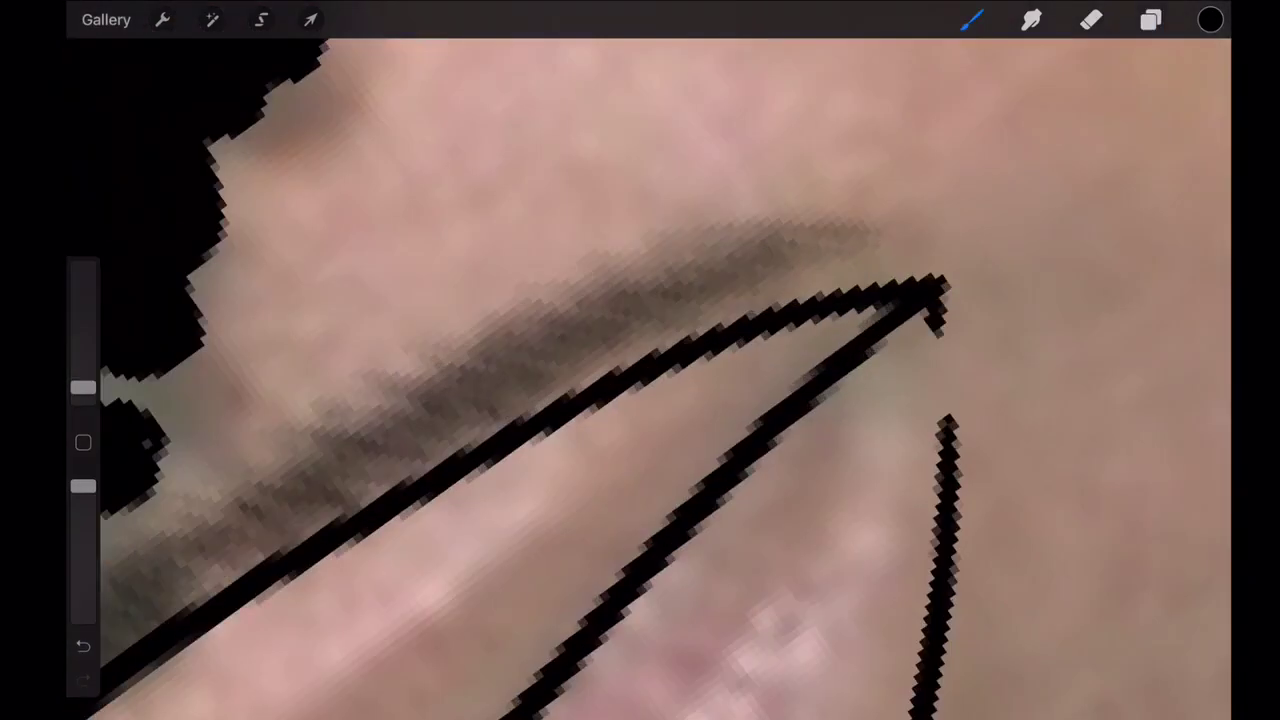
- Reposition the canvas and hide the photo to preview the line drawing
scroll(640, 380, "down", 4)
scroll(650, 420, "up", 3)
scroll(650, 420, "up", 3)
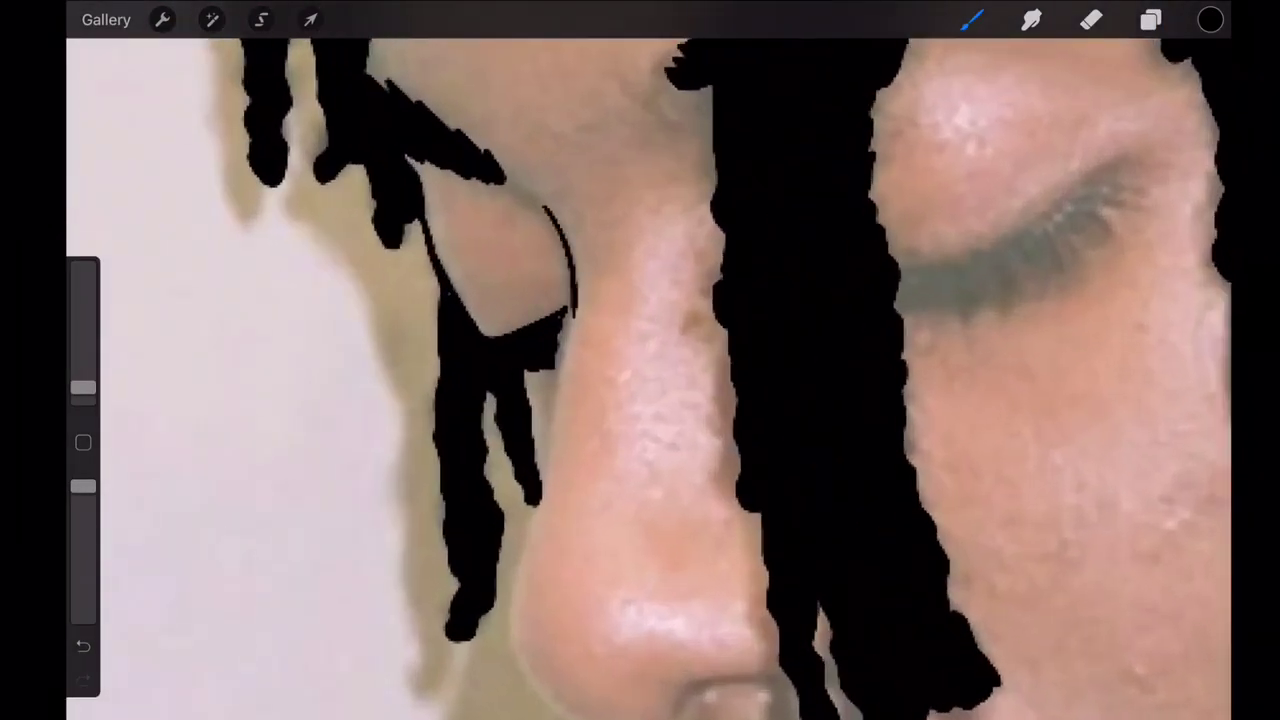
scroll(640, 380, "up", 3)
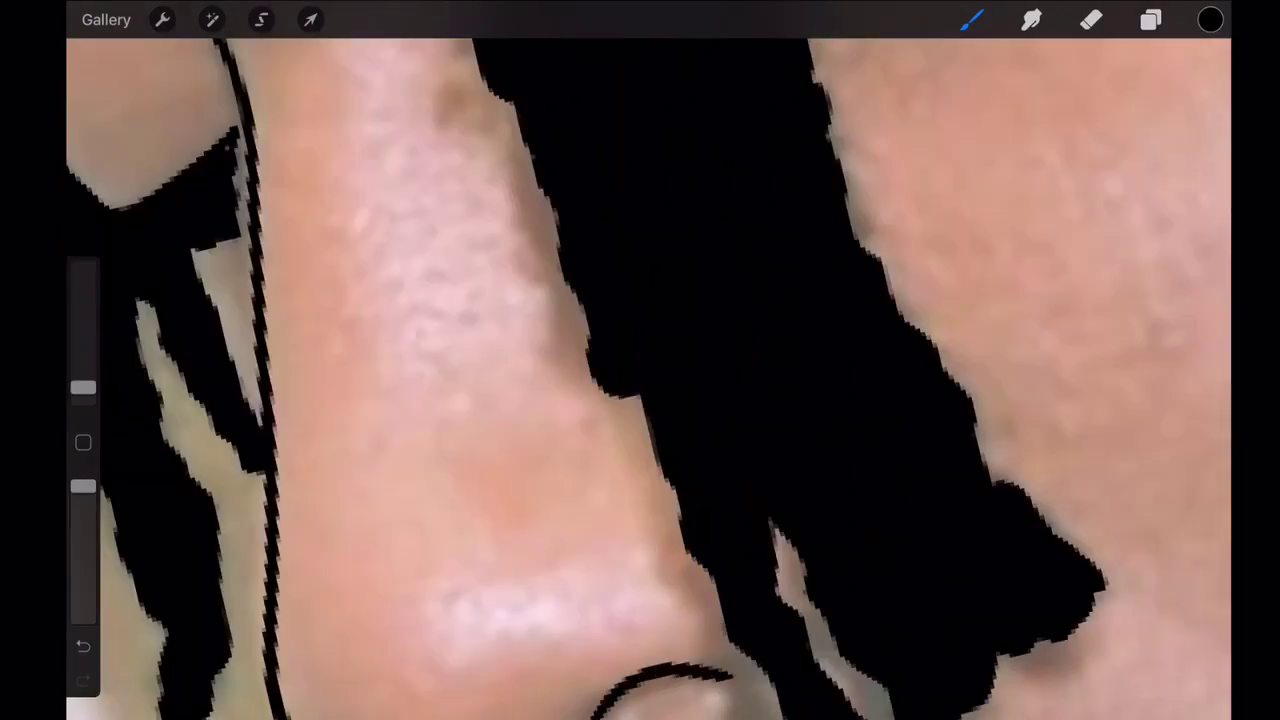
scroll(640, 380, "down", 5)
scroll(640, 380, "up", 5)
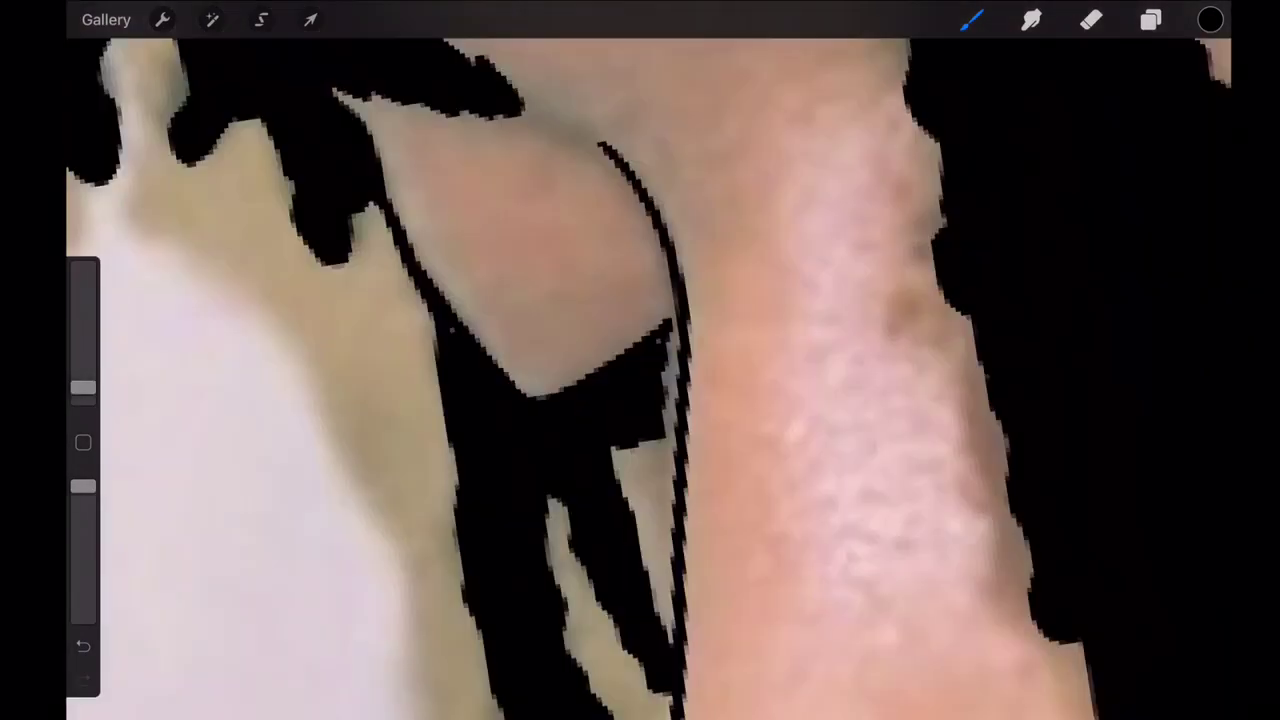
scroll(640, 380, "down", 5)
left_click(1150, 20)
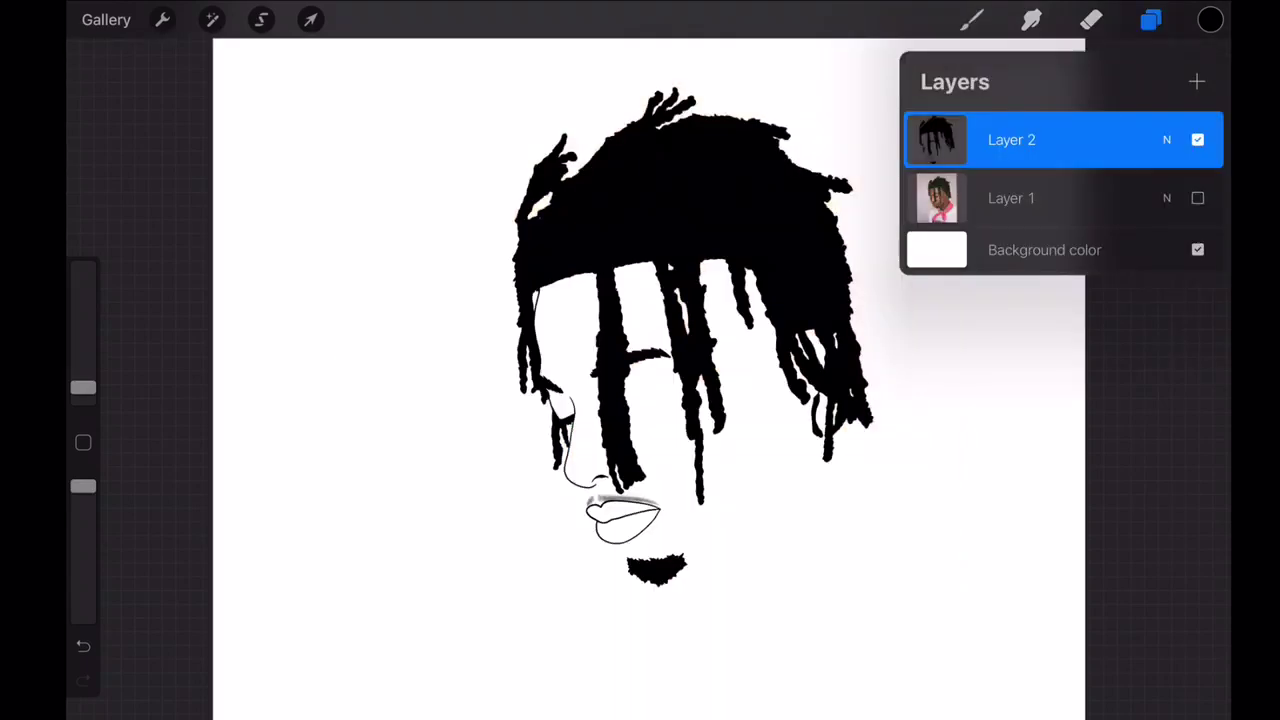
scroll(640, 380, "up", 5)
- Try strokes beside the lip and from nose to lip, undoing both misfires
left_click_drag(557, 282, 575, 505)
scroll(640, 380, "down", 5)
scroll(640, 380, "up", 5)
key("ctrl+z")
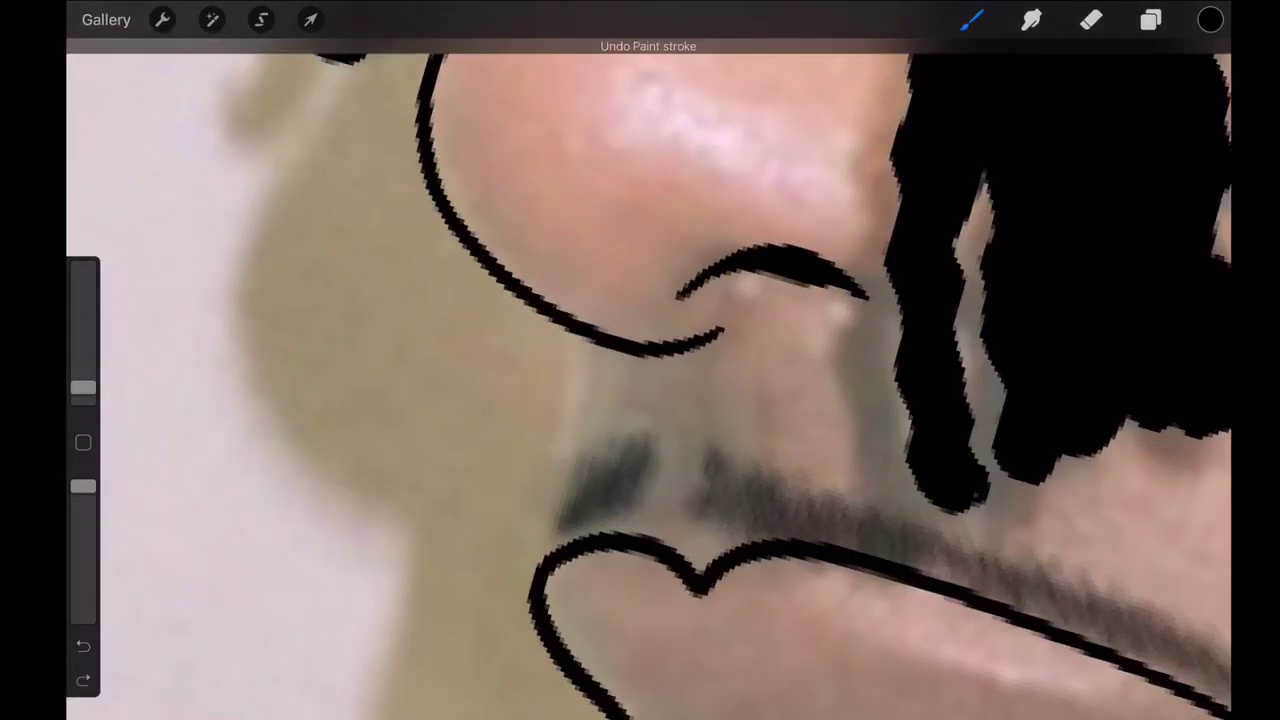
left_click_drag(83, 387, 83, 392)
scroll(640, 380, "down", 5)
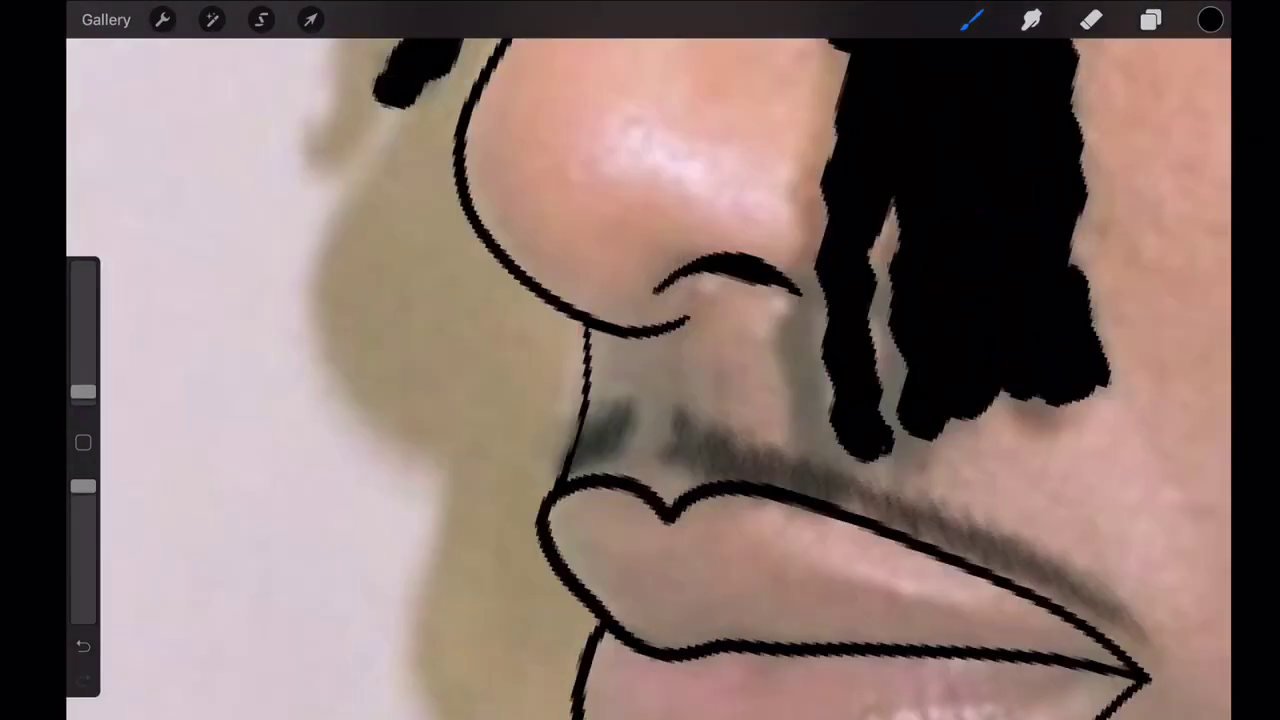
scroll(640, 380, "up", 5)
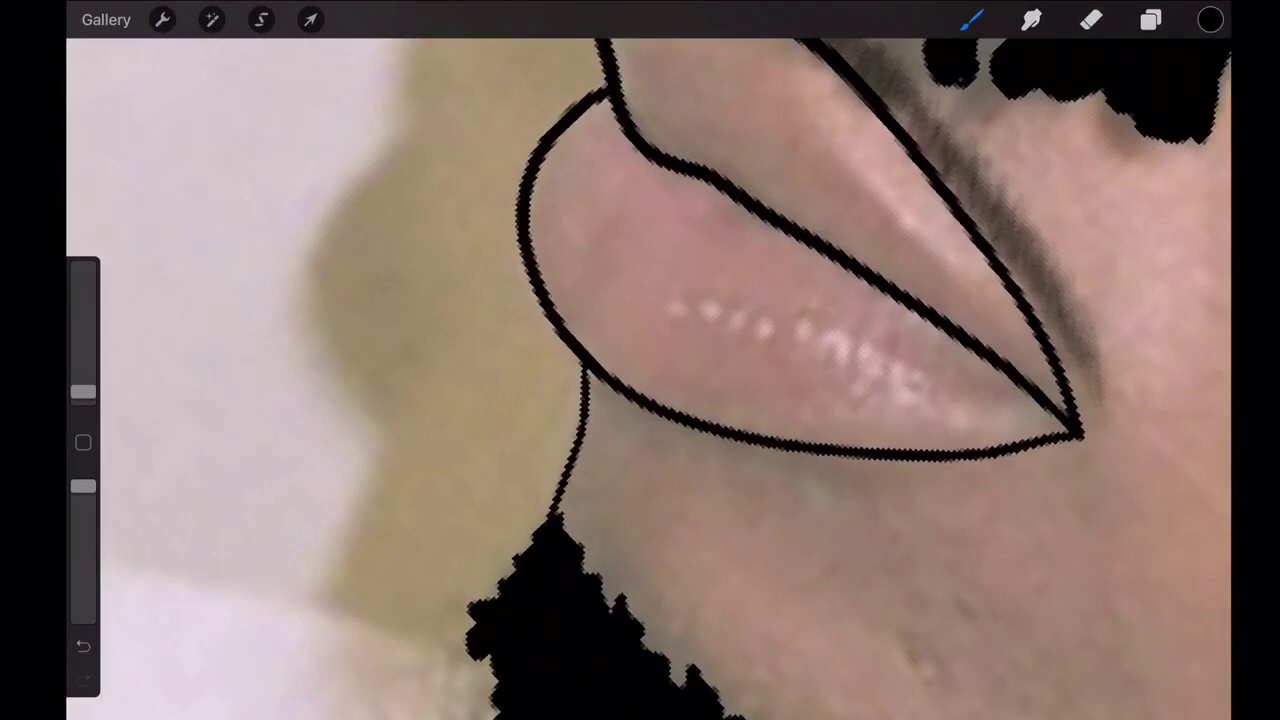
scroll(640, 380, "down", 5)
scroll(640, 380, "up", 5)
key("ctrl+z")
- Set the brush to 2% and draw thin lip-to-goatee and jawline strokes toward the chin
left_click_drag(83, 392, 83, 388)
scroll(640, 380, "up", 5)
left_click_drag(514, 316, 560, 515)
scroll(640, 380, "down", 5)
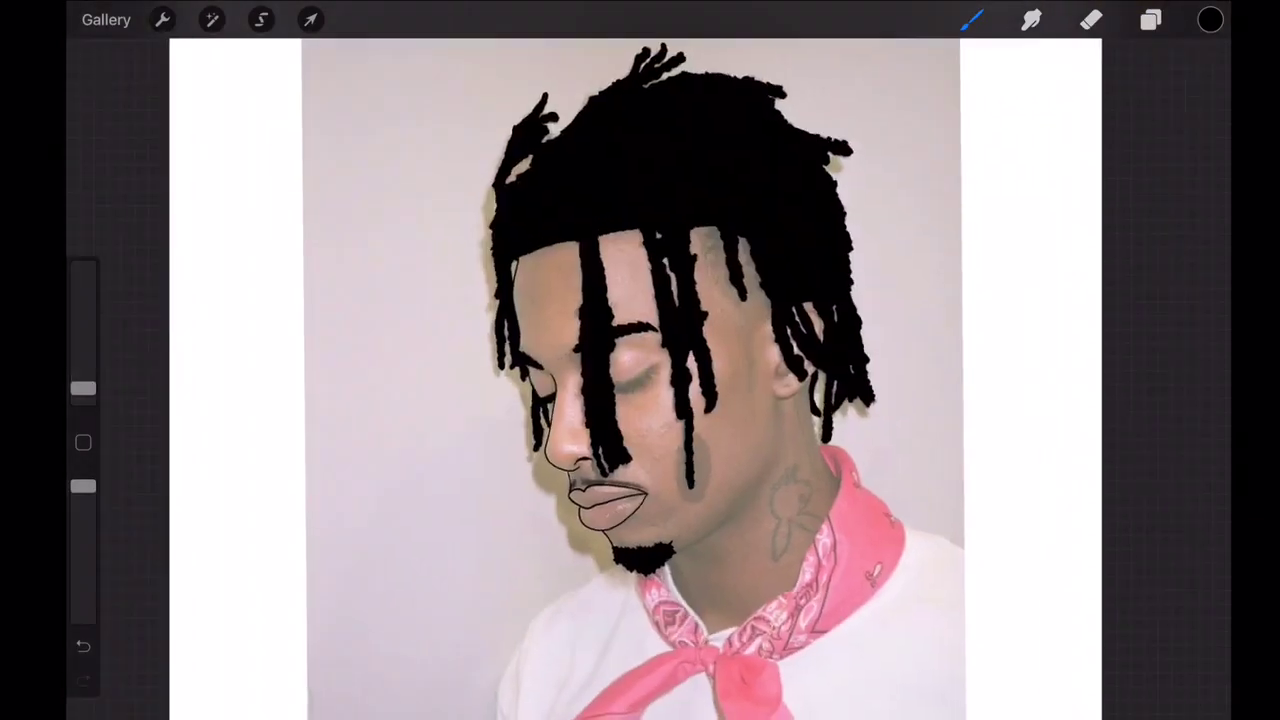
scroll(700, 400, "up", 5)
left_click_drag(745, 470, 640, 670)
- Fill the small gap in the black hair with a short brush stroke
scroll(640, 380, "down", 5)
left_click(1151, 20)
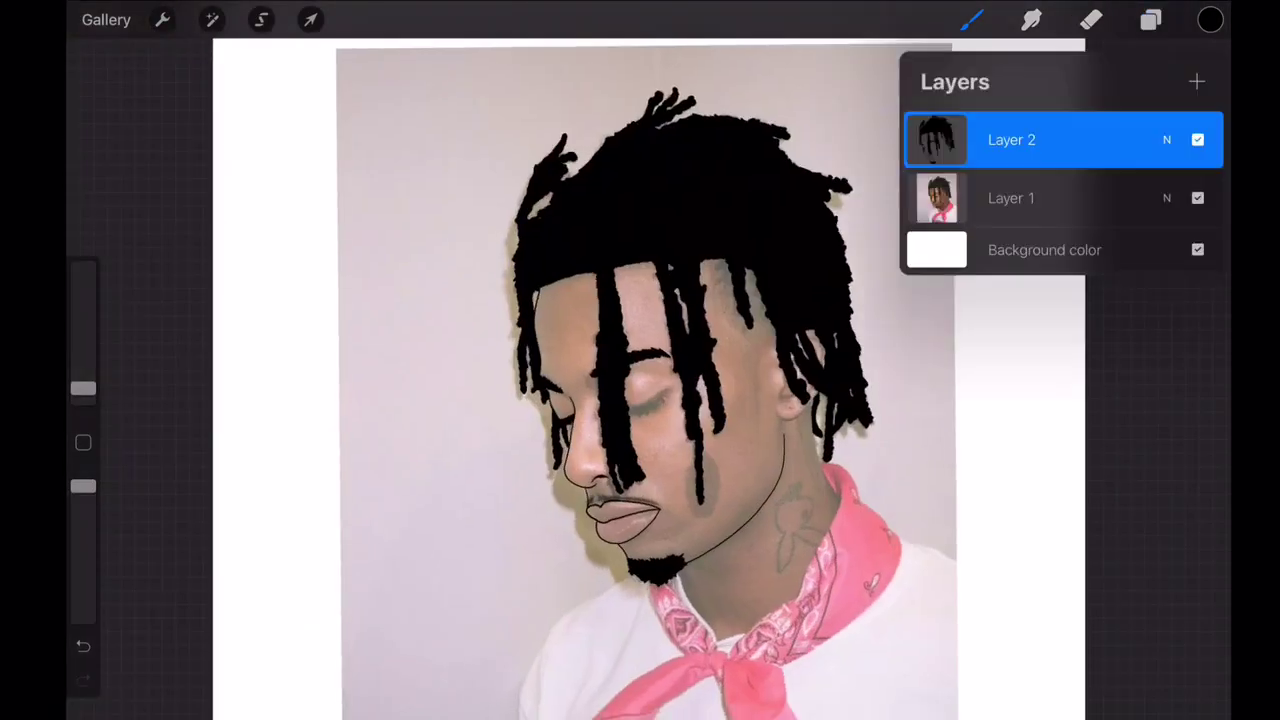
scroll(640, 380, "up", 5)
scroll(640, 380, "up", 5)
left_click_drag(562, 340, 564, 384)
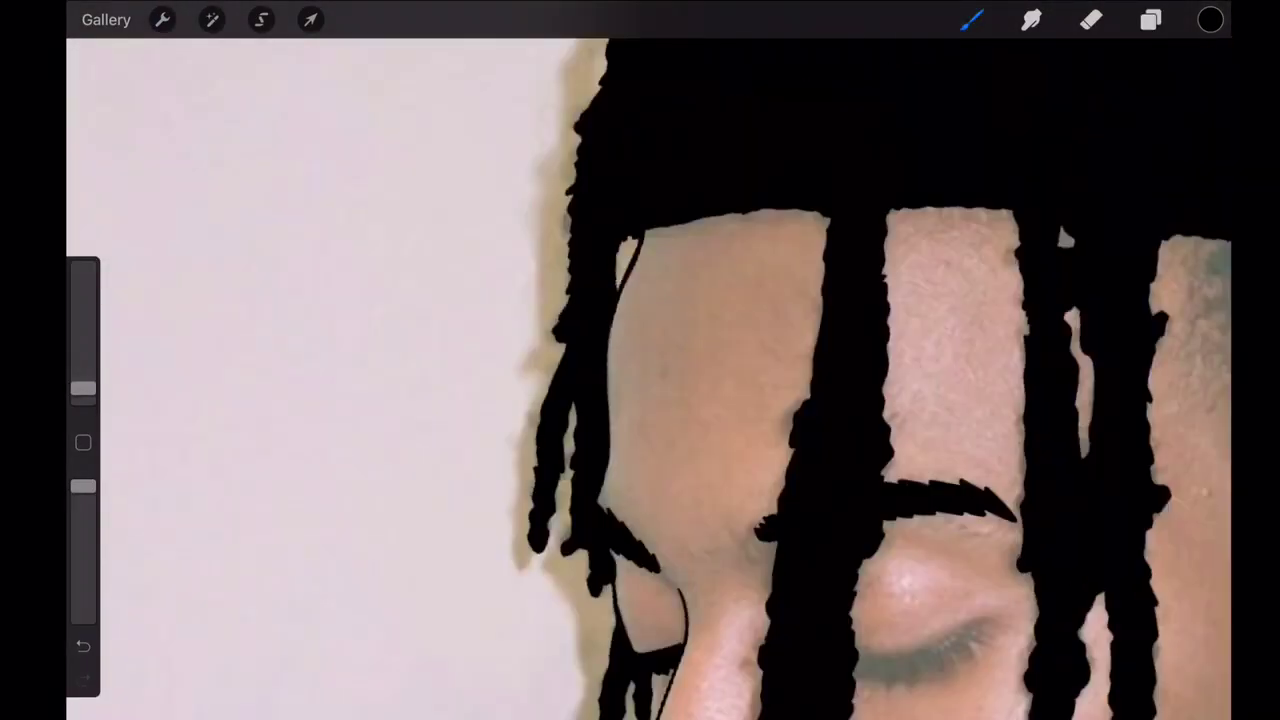
scroll(640, 380, "down", 5)
scroll(640, 380, "up", 5)
scroll(640, 380, "up", 5)
- Draw the curve along the ear and jaw plus a short stroke near the neck tattoo
mouse_move(785, 285)
left_mouse_down()
mouse_move(712, 618)
mouse_move(635, 630)
left_mouse_up()
scroll(640, 380, "down", 3)
scroll(640, 380, "up", 5)
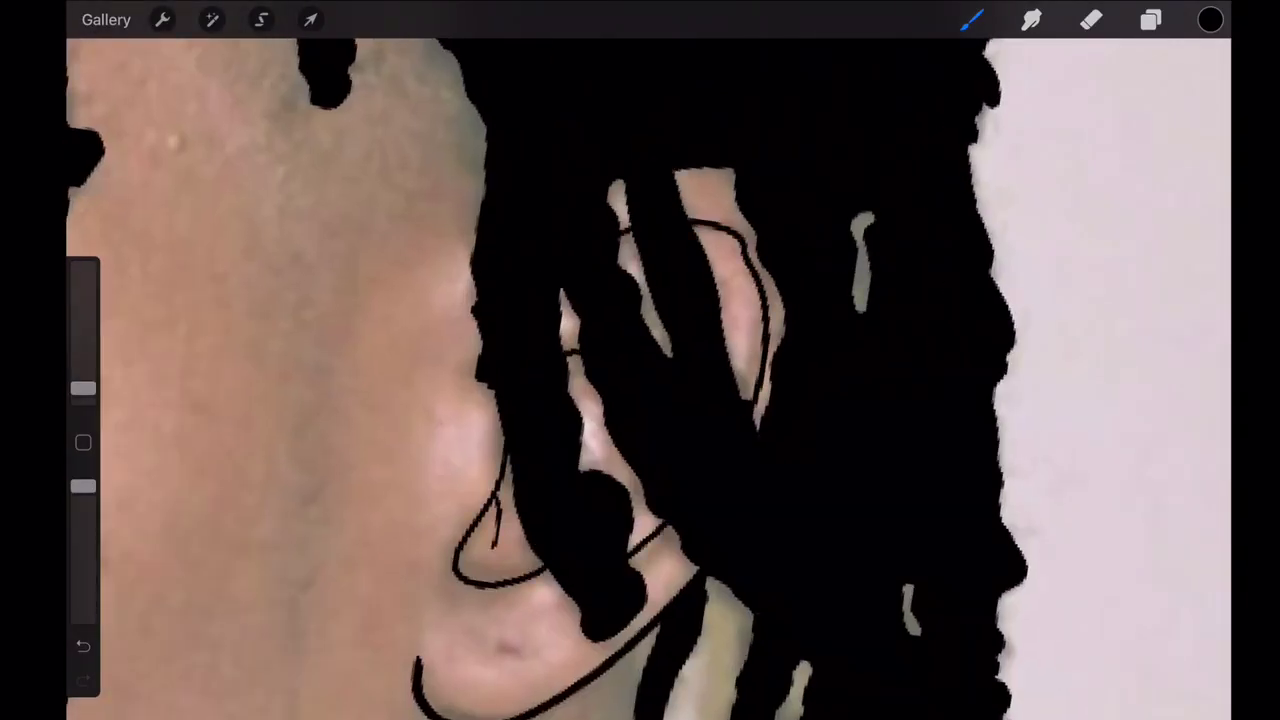
scroll(640, 380, "down", 5)
scroll(640, 380, "up", 5)
left_click_drag(706, 256, 709, 300)
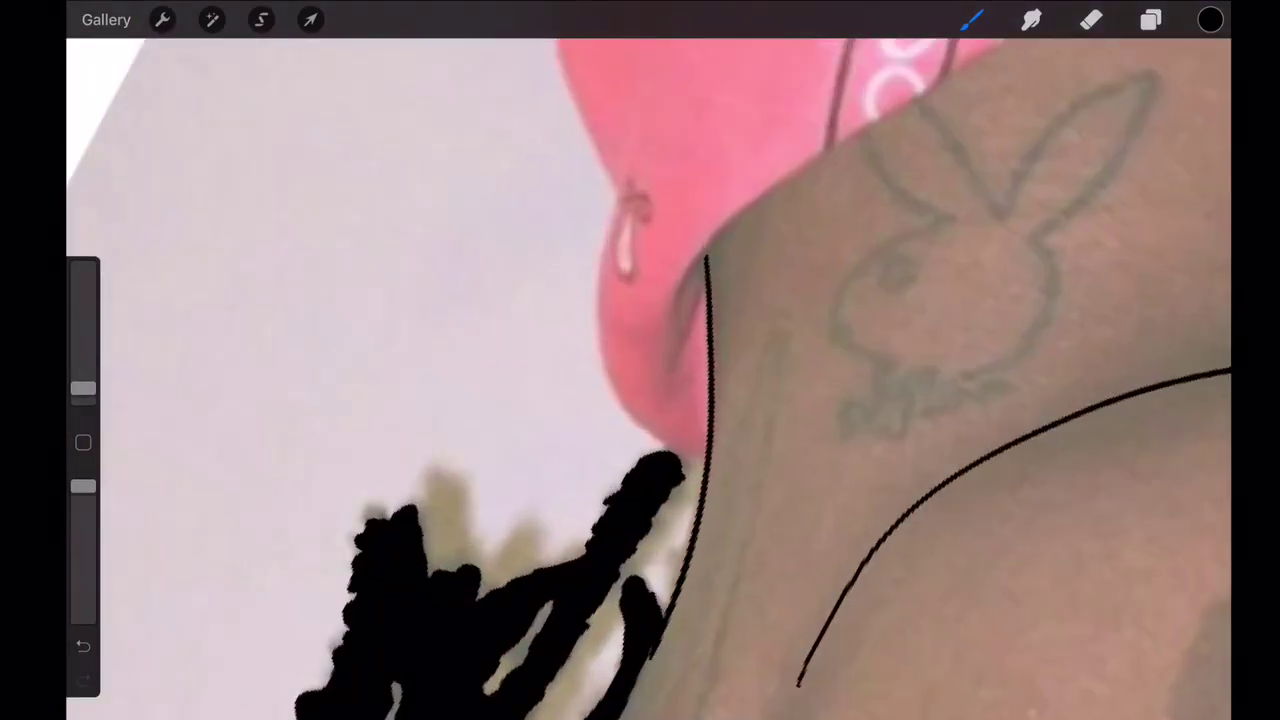
scroll(640, 380, "down", 2)
scroll(640, 380, "down", 3)
scroll(640, 380, "down", 3)
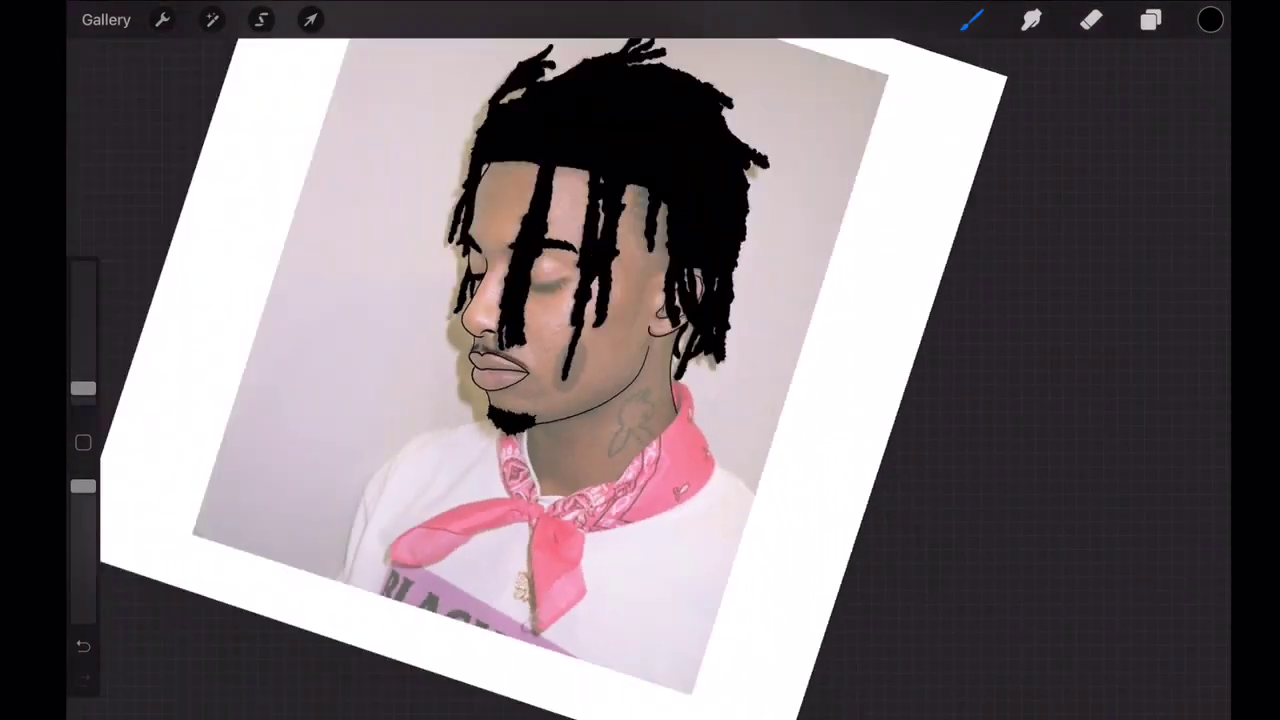
- Check the reference photo, then draw thin curves down the side of the neck
left_click(1150, 20)
left_click(1197, 198)
left_click(1197, 198)
scroll(640, 380, "up", 5)
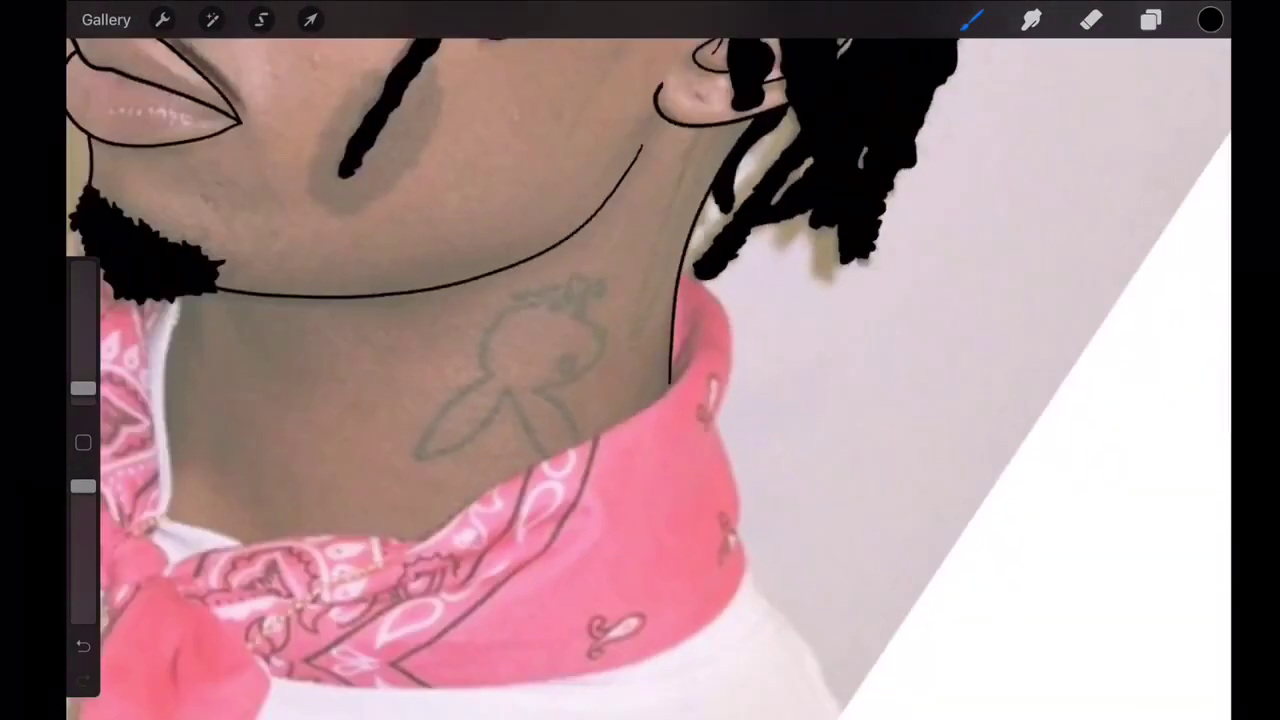
scroll(640, 380, "up", 3)
left_click_drag(553, 392, 518, 510)
scroll(640, 380, "down", 5)
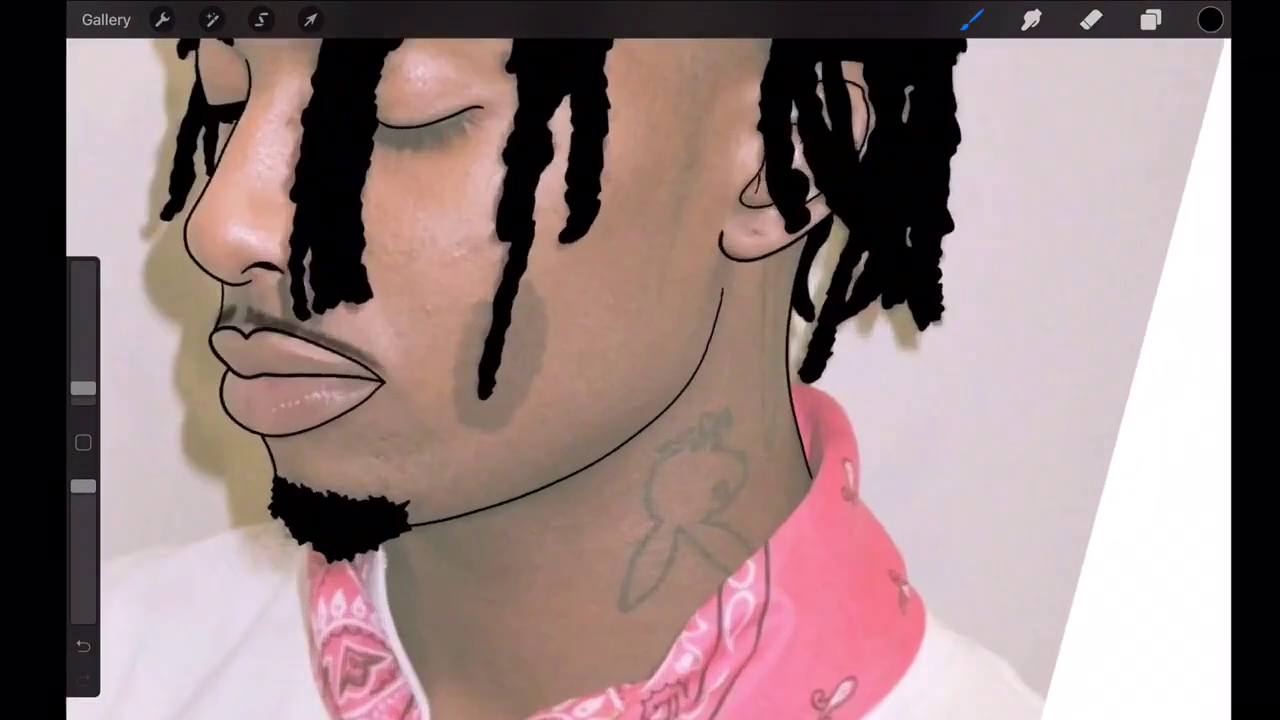
scroll(640, 380, "up", 5)
left_click_drag(658, 232, 382, 603)
- Trace the bandana's edge below the neck and its right edge downward
scroll(640, 380, "down", 5)
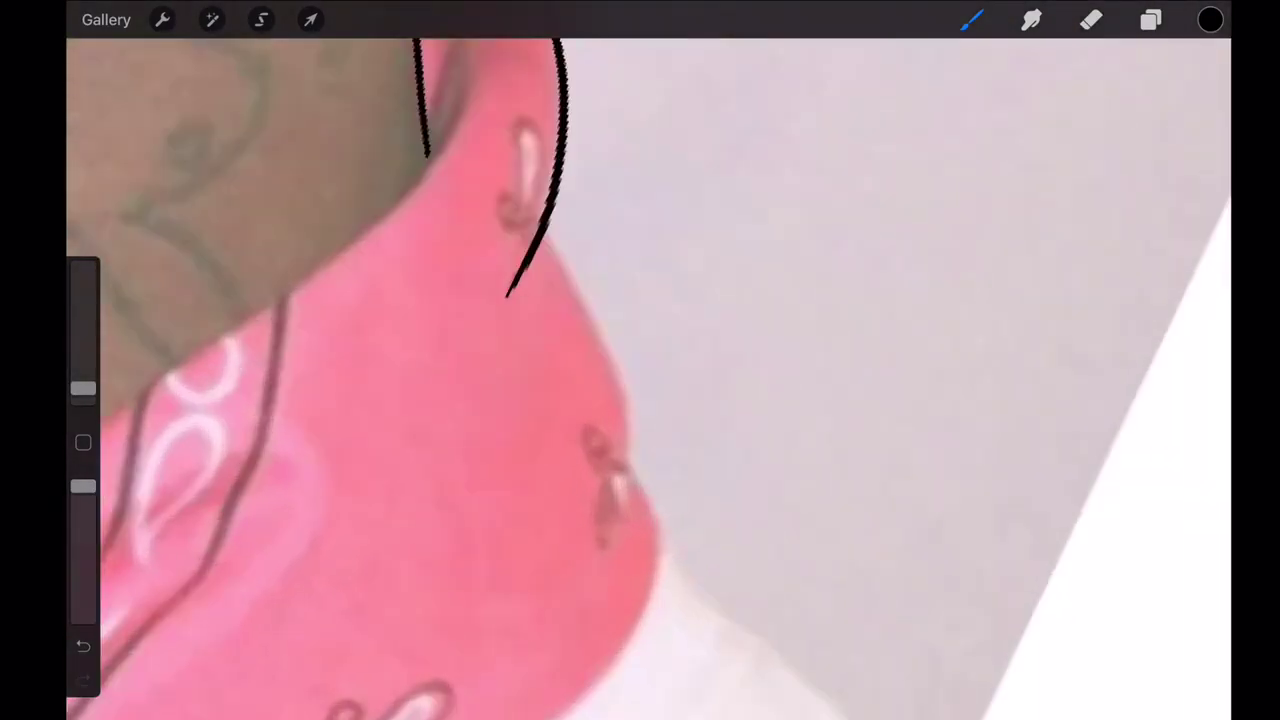
left_click_drag(548, 228, 617, 485)
scroll(640, 380, "down", 5)
scroll(640, 380, "up", 5)
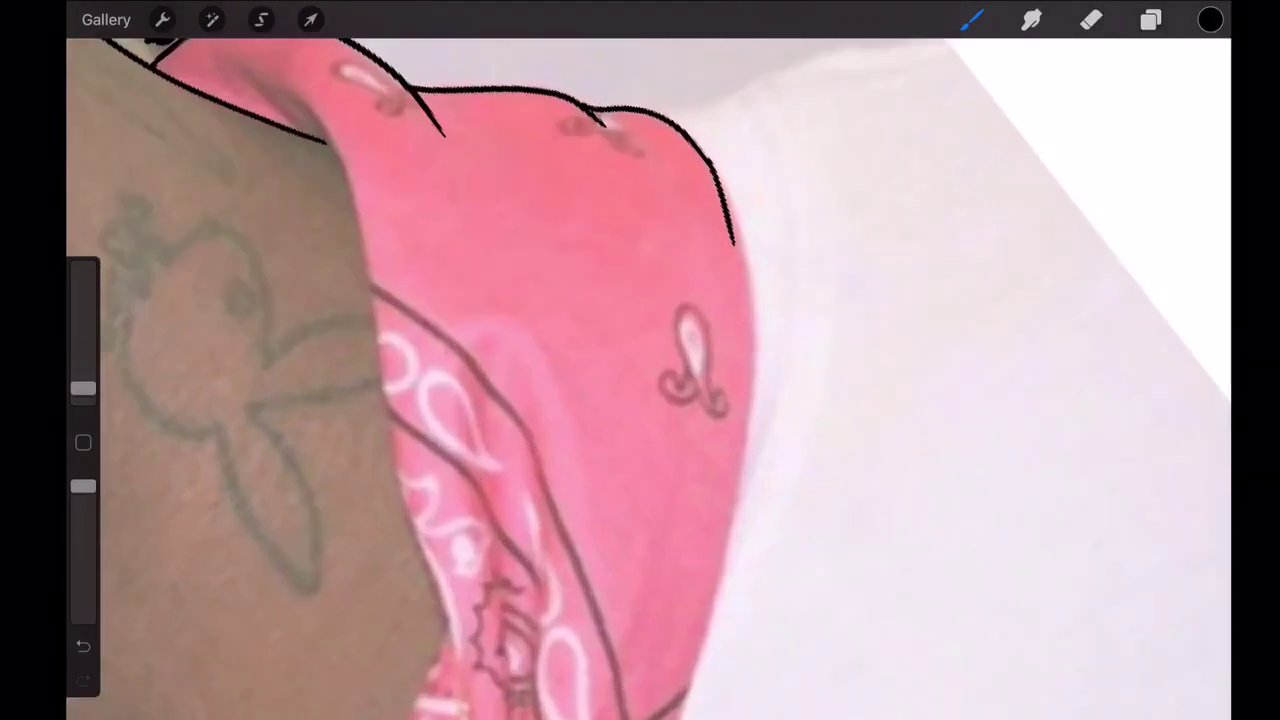
left_click_drag(720, 160, 700, 715)
scroll(640, 380, "up", 3)
left_click_drag(693, 320, 690, 650)
scroll(640, 380, "down", 5)
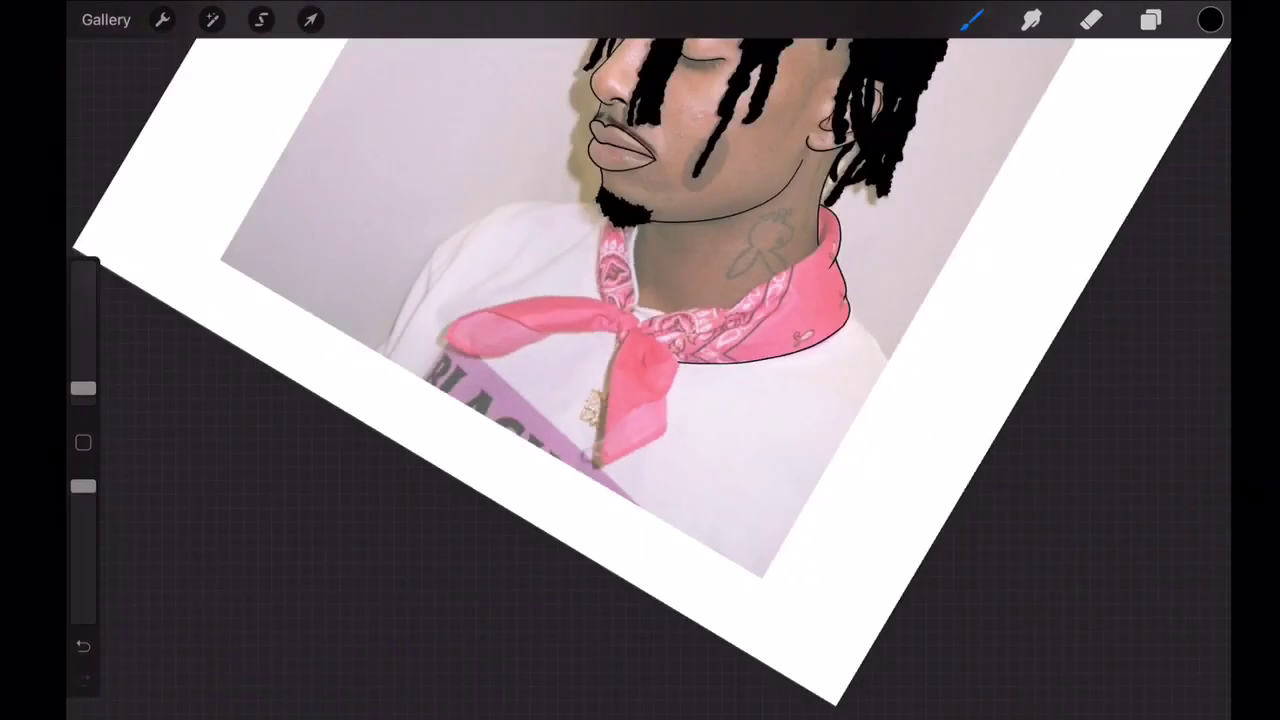
scroll(640, 380, "up", 5)
scroll(640, 380, "up", 2)
- Outline where the neck meets the bandana and along the bandana's top
left_click_drag(625, 176, 645, 212)
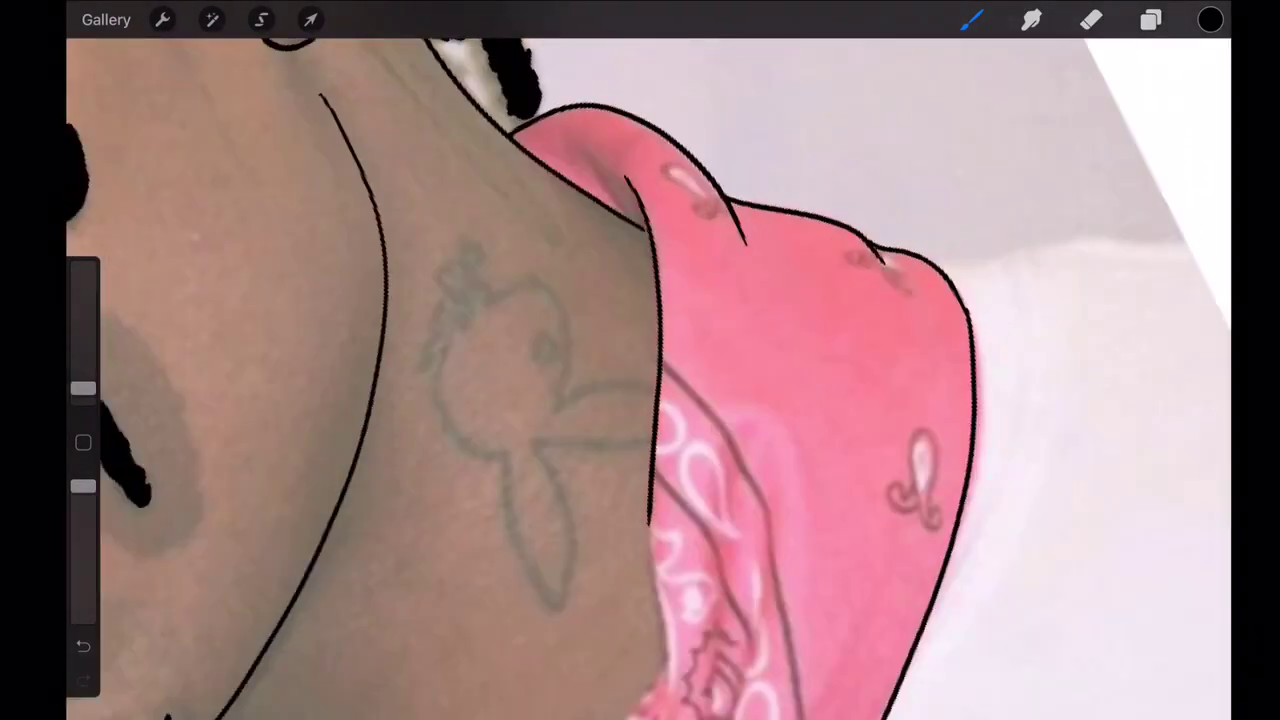
left_click_drag(655, 610, 670, 705)
scroll(640, 380, "up", 3)
mouse_move(645, 245)
left_mouse_down()
mouse_move(620, 320)
mouse_move(560, 715)
left_mouse_up()
scroll(640, 380, "down", 5)
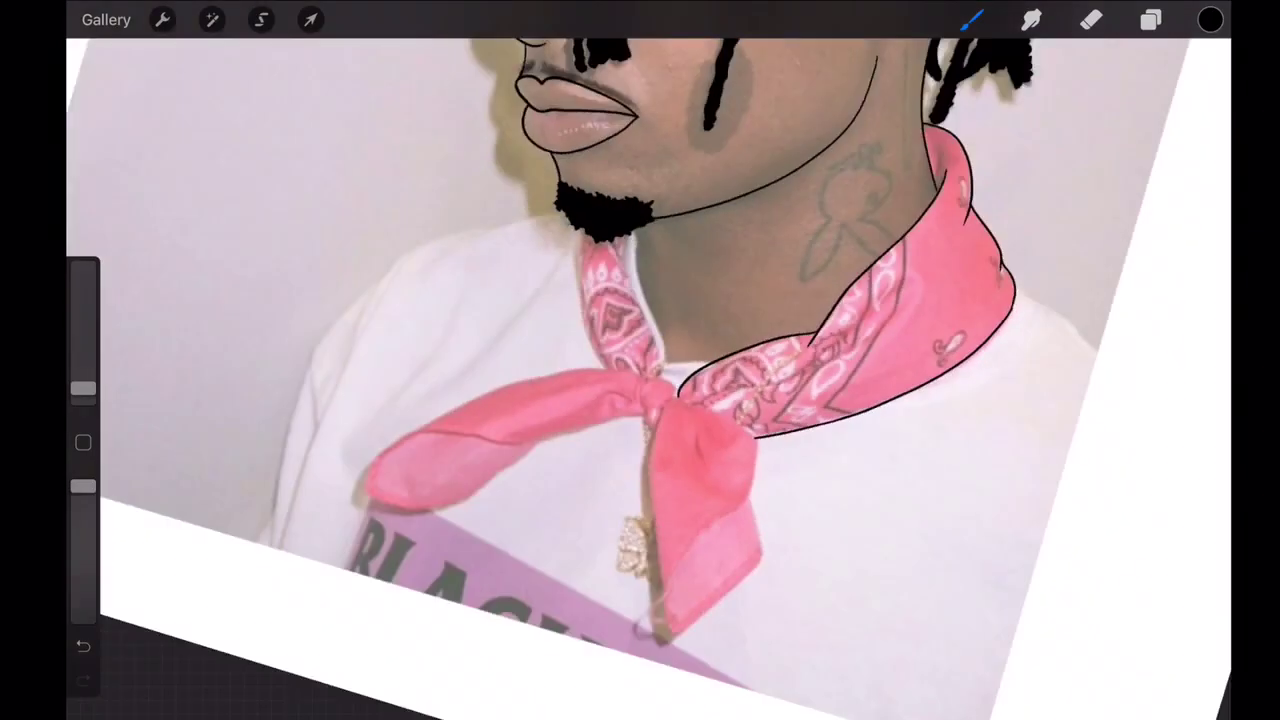
scroll(700, 400, "up", 5)
- Outline the bandana knot's left and right edges, undoing the misplaced attempts
mouse_move(565, 262)
left_mouse_down()
mouse_move(655, 495)
mouse_move(495, 685)
mouse_move(315, 695)
left_mouse_up()
scroll(640, 380, "down", 5)
scroll(640, 380, "up", 5)
key("ctrl+z")
key("ctrl+z")
mouse_move(576, 350)
left_mouse_down()
mouse_move(595, 635)
mouse_move(585, 570)
left_mouse_up()
key("ctrl+z")
key("ctrl+z")
left_click_drag(600, 45, 410, 540)
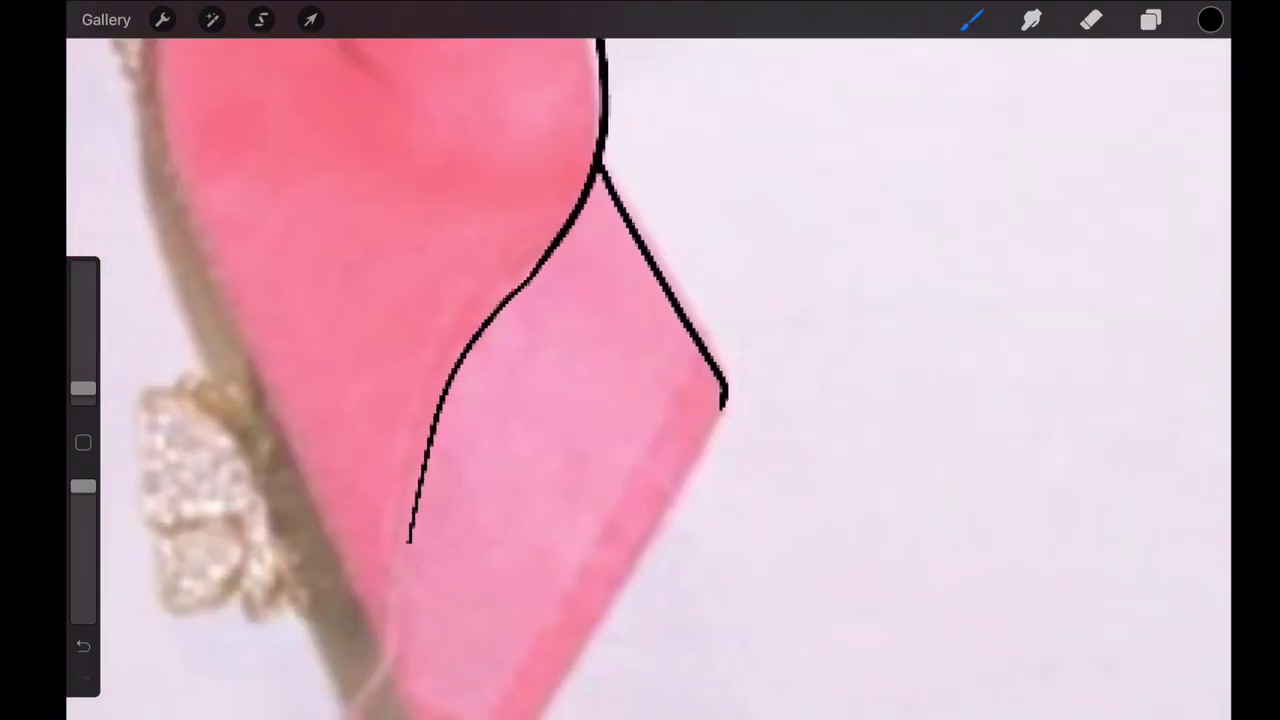
left_click_drag(725, 400, 530, 715)
scroll(640, 380, "down", 5)
scroll(640, 380, "up", 5)
key("ctrl+z")
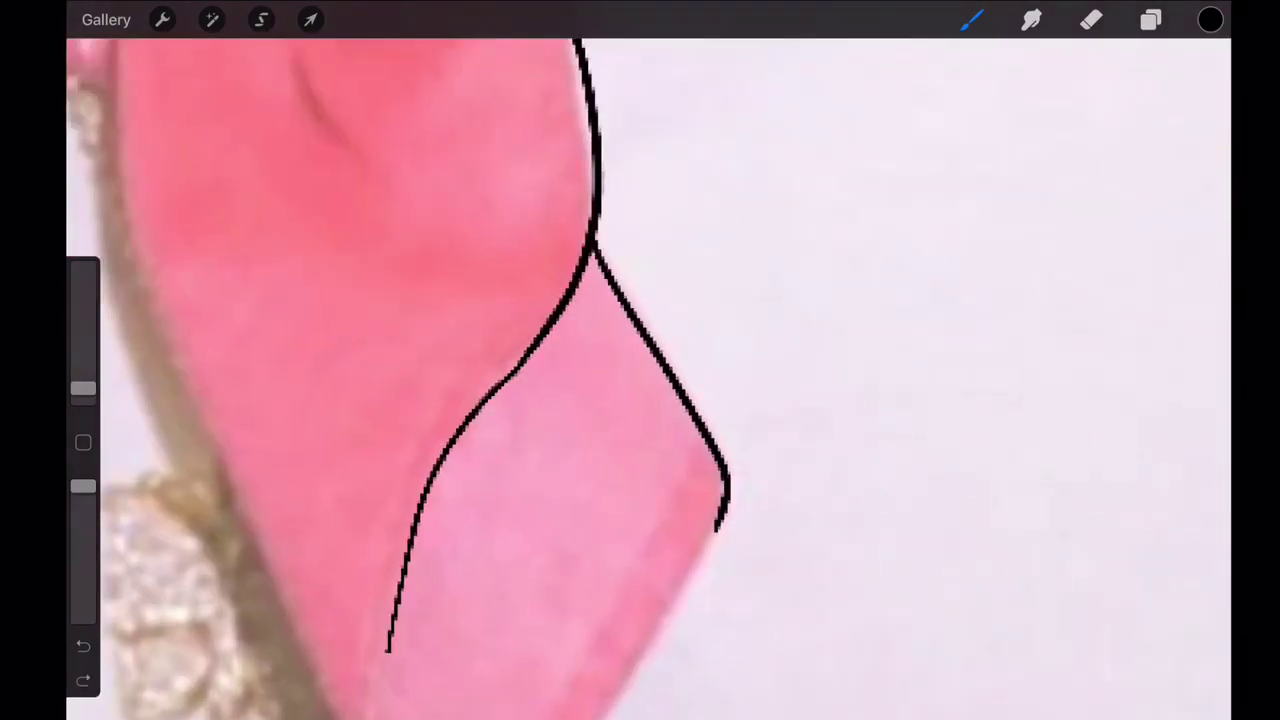
scroll(640, 380, "down", 3)
- Redraw the knot's right-side outline and a curve around the knot
left_click_drag(591, 223, 614, 643)
scroll(640, 380, "up", 3)
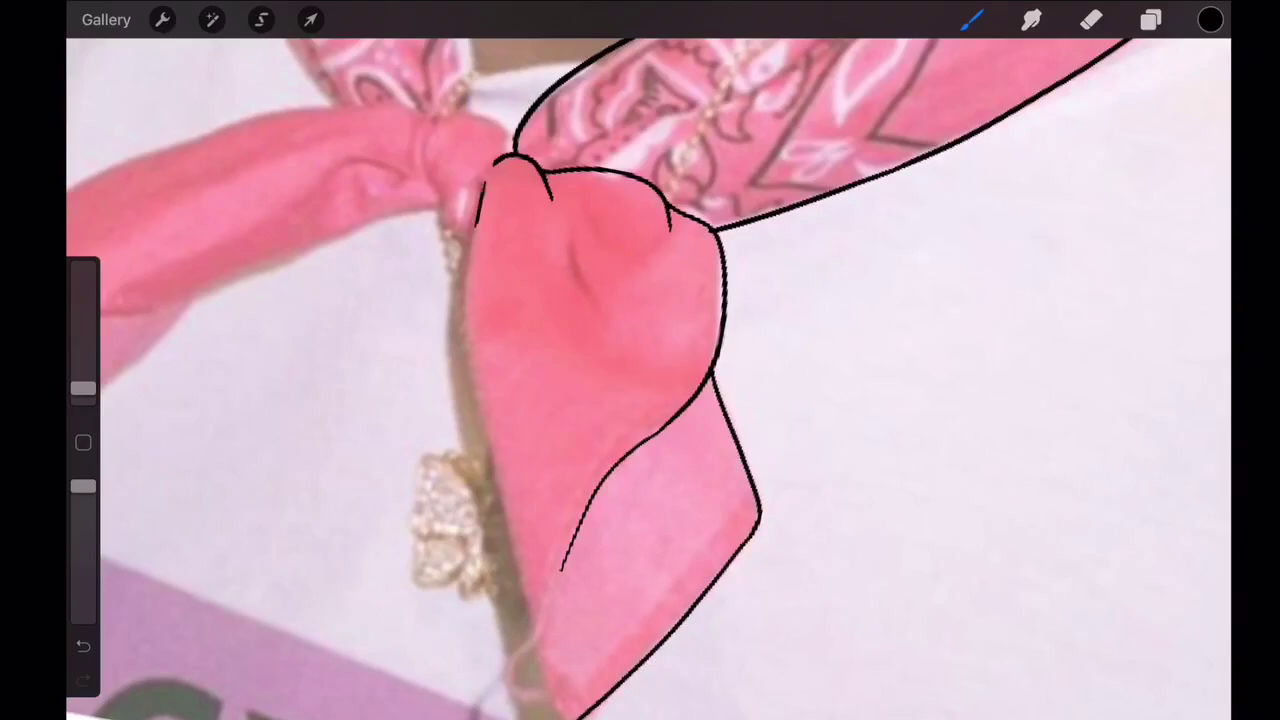
scroll(640, 380, "down", 3)
scroll(640, 380, "up", 5)
mouse_move(528, 343)
left_mouse_down()
mouse_move(609, 400)
mouse_move(594, 629)
left_mouse_up()
scroll(640, 380, "down", 3)
scroll(640, 380, "up", 3)
scroll(640, 380, "down", 3)
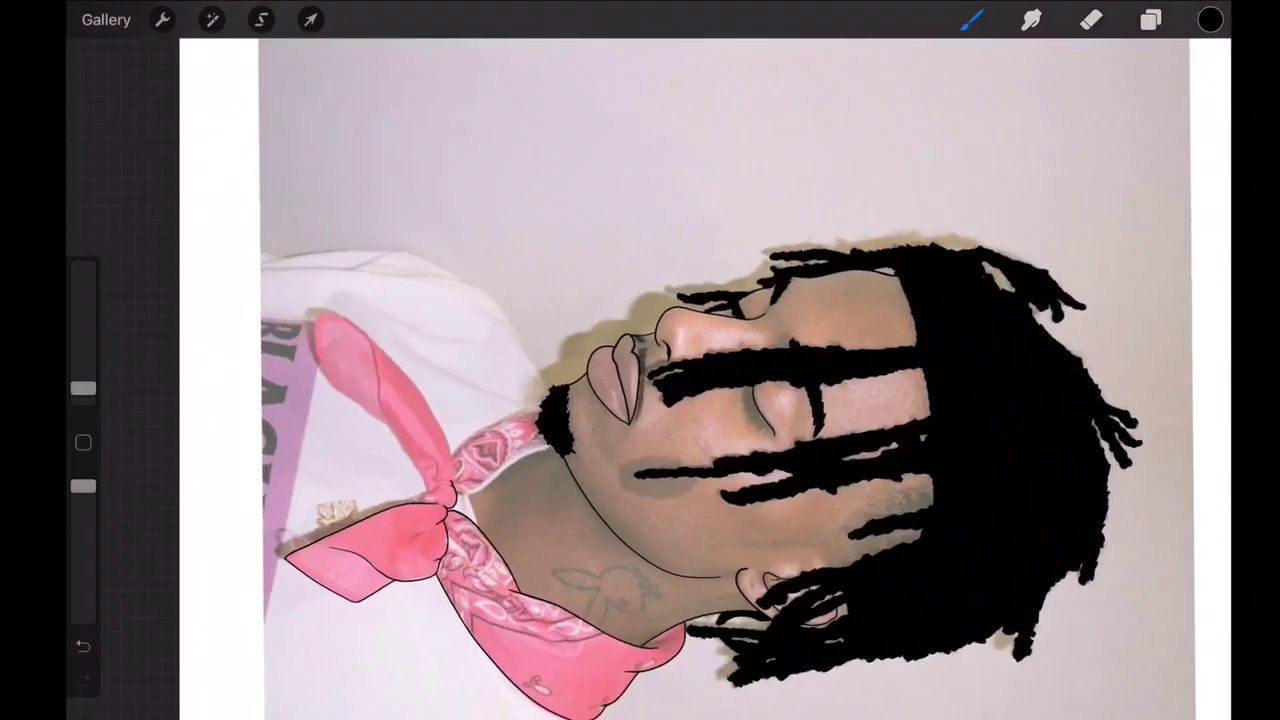
scroll(640, 380, "up", 3)
- Outline the bandana's lower left and the pink strap's edges, redoing one stroke
left_click_drag(378, 672, 578, 516)
scroll(640, 380, "down", 3)
scroll(640, 380, "down", 2)
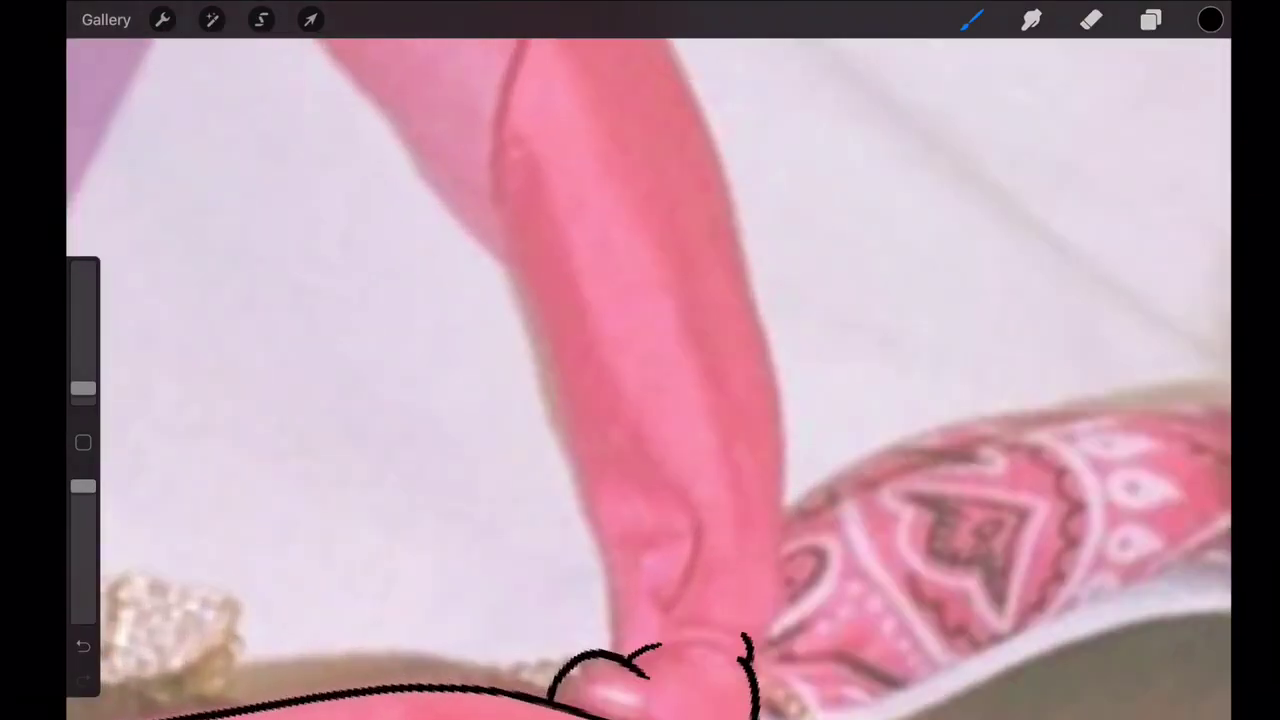
mouse_move(509, 229)
left_mouse_down()
mouse_move(586, 500)
mouse_move(605, 650)
left_mouse_up()
scroll(640, 380, "up", 3)
scroll(640, 380, "down", 2)
key("ctrl+z")
mouse_move(571, 243)
left_mouse_down()
mouse_move(580, 500)
mouse_move(563, 528)
mouse_move(560, 640)
left_mouse_up()
scroll(640, 380, "up", 2)
mouse_move(610, 190)
left_mouse_down()
mouse_move(645, 282)
mouse_move(664, 414)
mouse_move(650, 700)
left_mouse_up()
scroll(640, 380, "down", 3)
- Outline the strap's left edge and try the other strap's right edge, undoing it
scroll(640, 380, "up", 3)
scroll(640, 380, "up", 2)
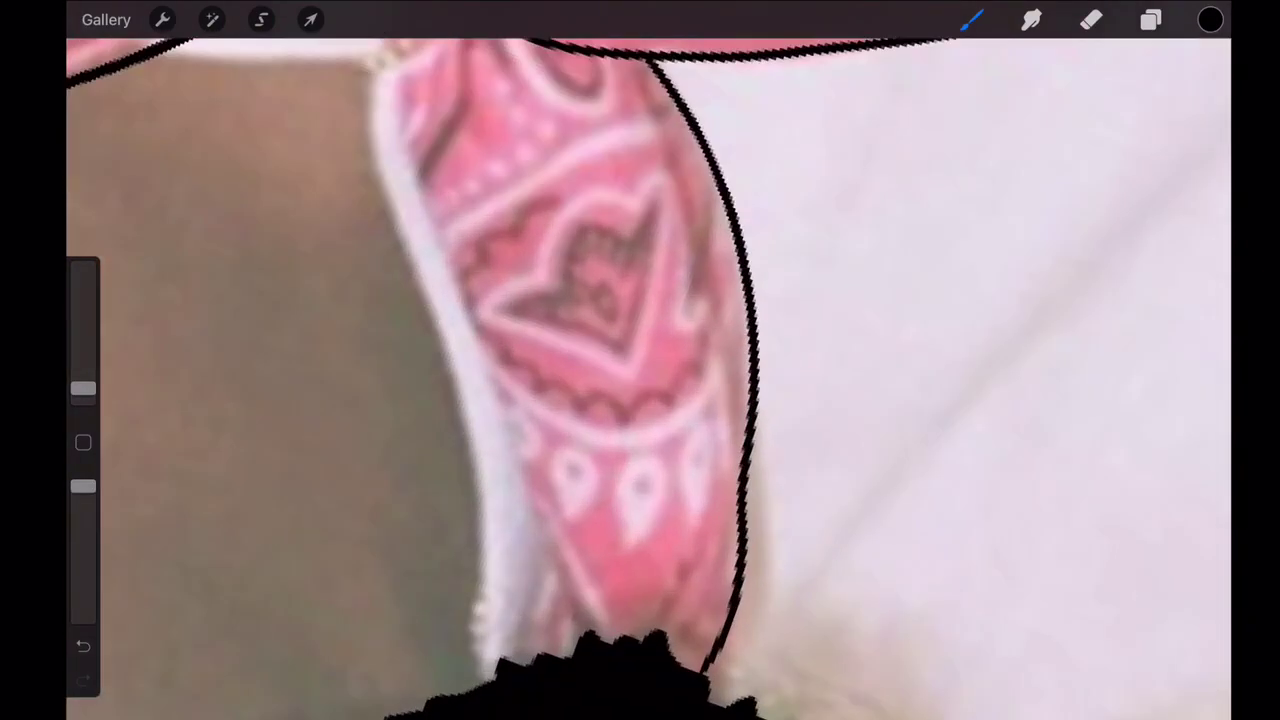
scroll(640, 380, "up", 2)
left_click_drag(448, 240, 512, 438)
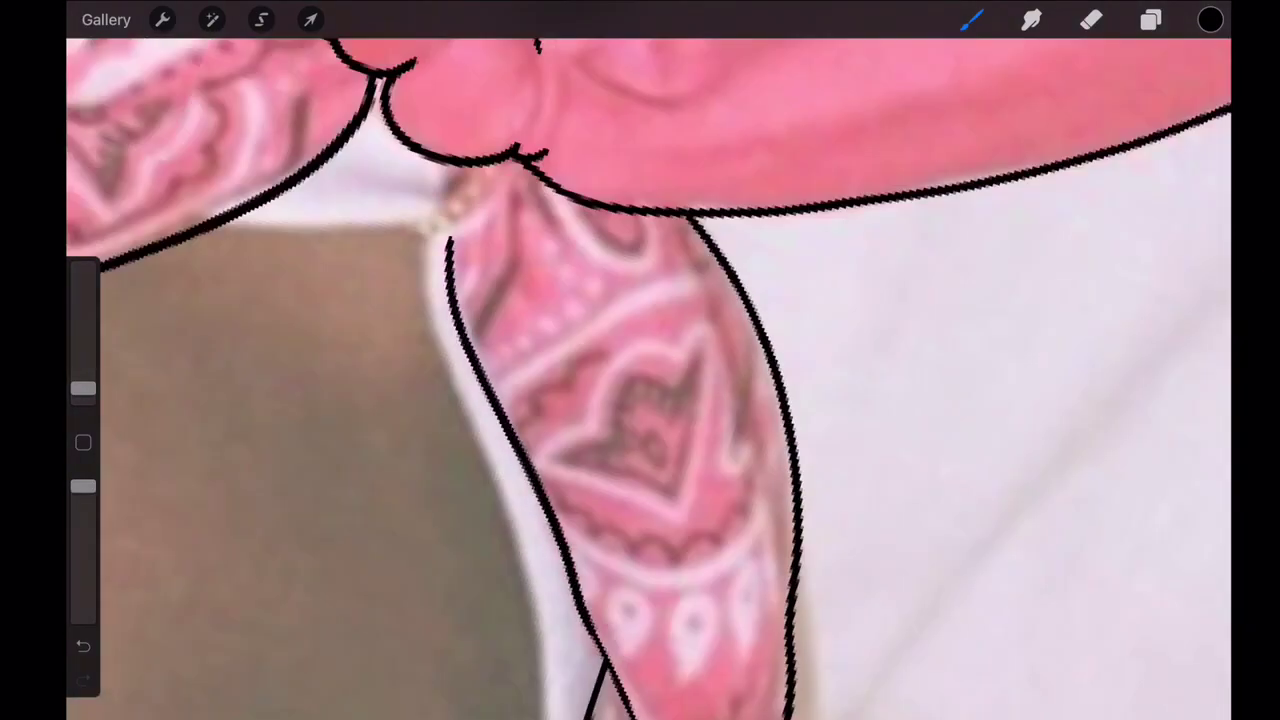
scroll(640, 380, "down", 2)
scroll(640, 380, "down", 3)
scroll(640, 380, "up", 5)
mouse_move(700, 150)
left_mouse_down()
mouse_move(757, 412)
mouse_move(752, 700)
left_mouse_up()
scroll(640, 380, "down", 3)
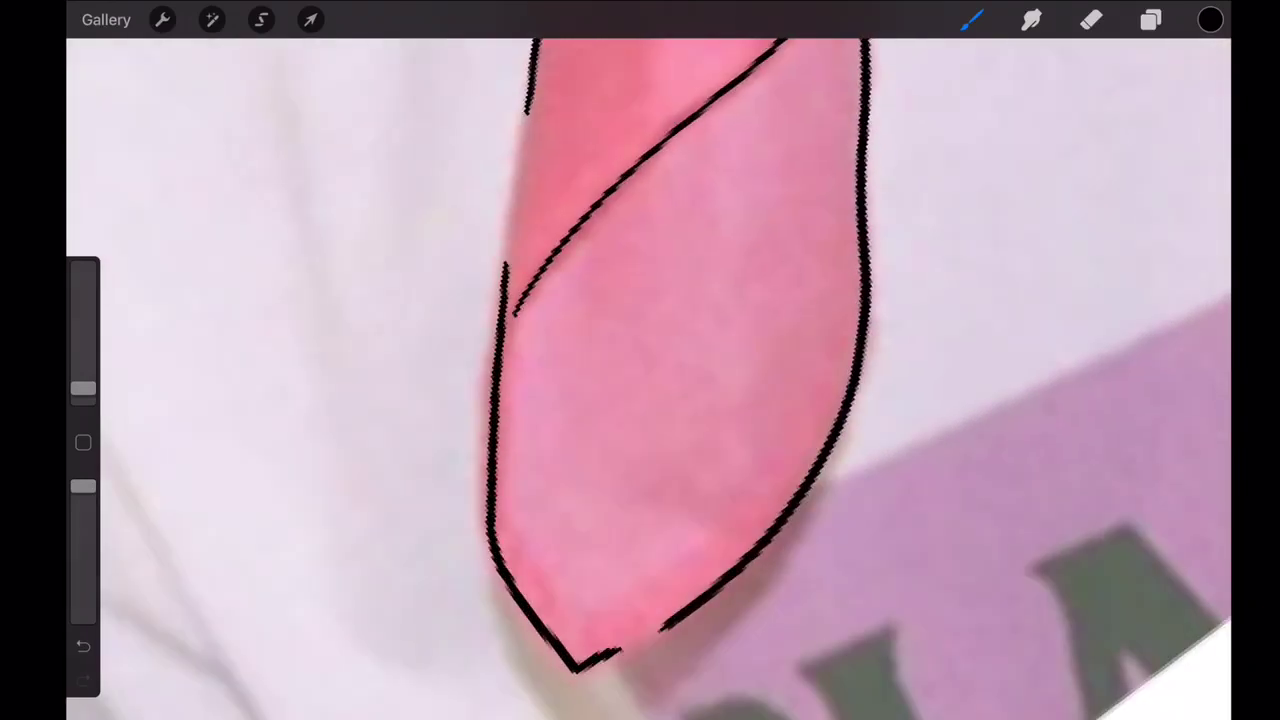
key("ctrl+z")
- Close the strap outline's bottom and left-side gap, then check the layers list
left_click_drag(506, 260, 493, 368)
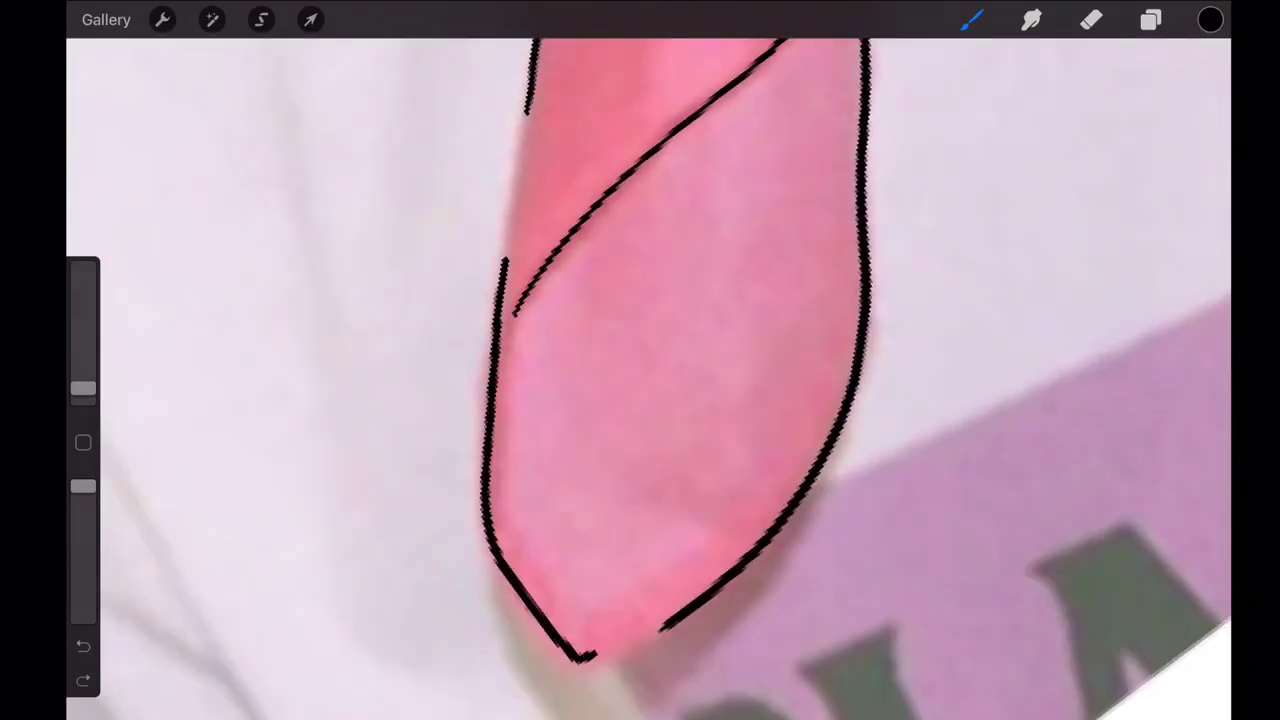
left_click_drag(595, 655, 660, 628)
scroll(640, 380, "up", 3)
left_click_drag(562, 398, 536, 478)
scroll(640, 380, "down", 3)
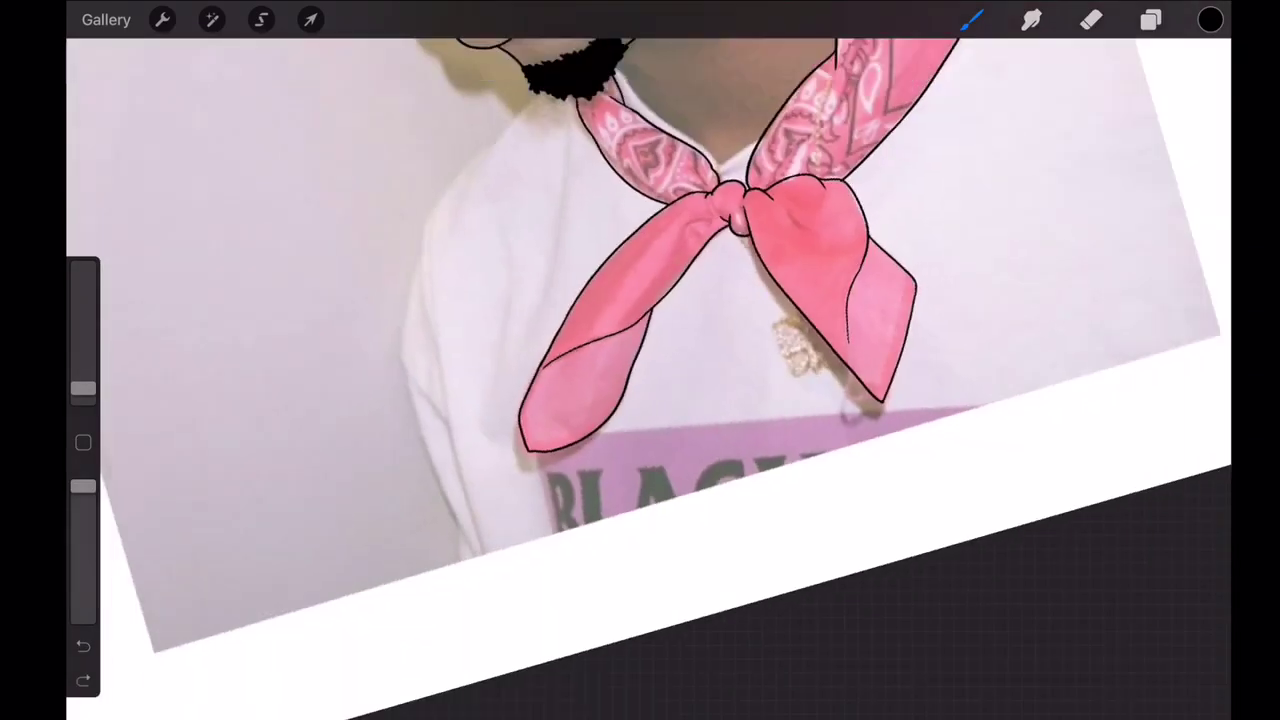
scroll(640, 380, "up", 5)
scroll(640, 380, "down", 5)
left_click(1150, 19)
- Hide and re-show the reference photo to check the lines, then zoom into the neck
left_click(1194, 197)
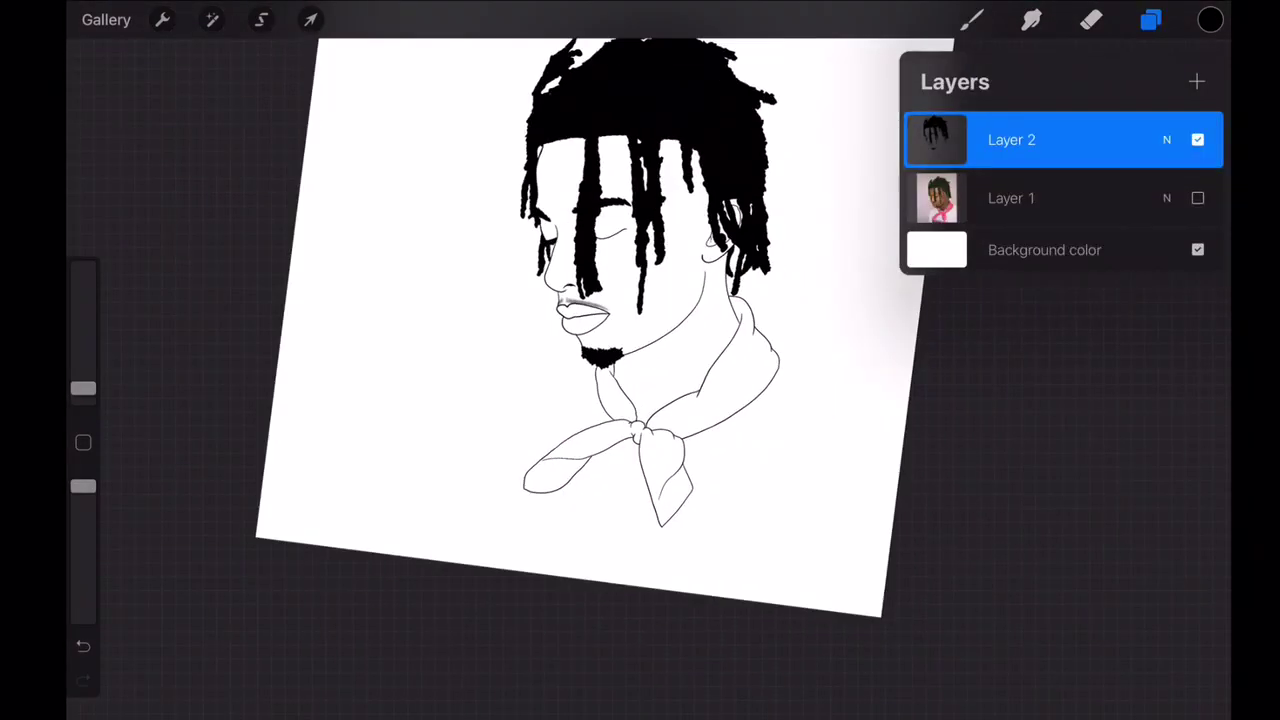
scroll(640, 380, "up", 5)
scroll(640, 380, "up", 3)
scroll(640, 380, "down", 2)
left_click(1150, 19)
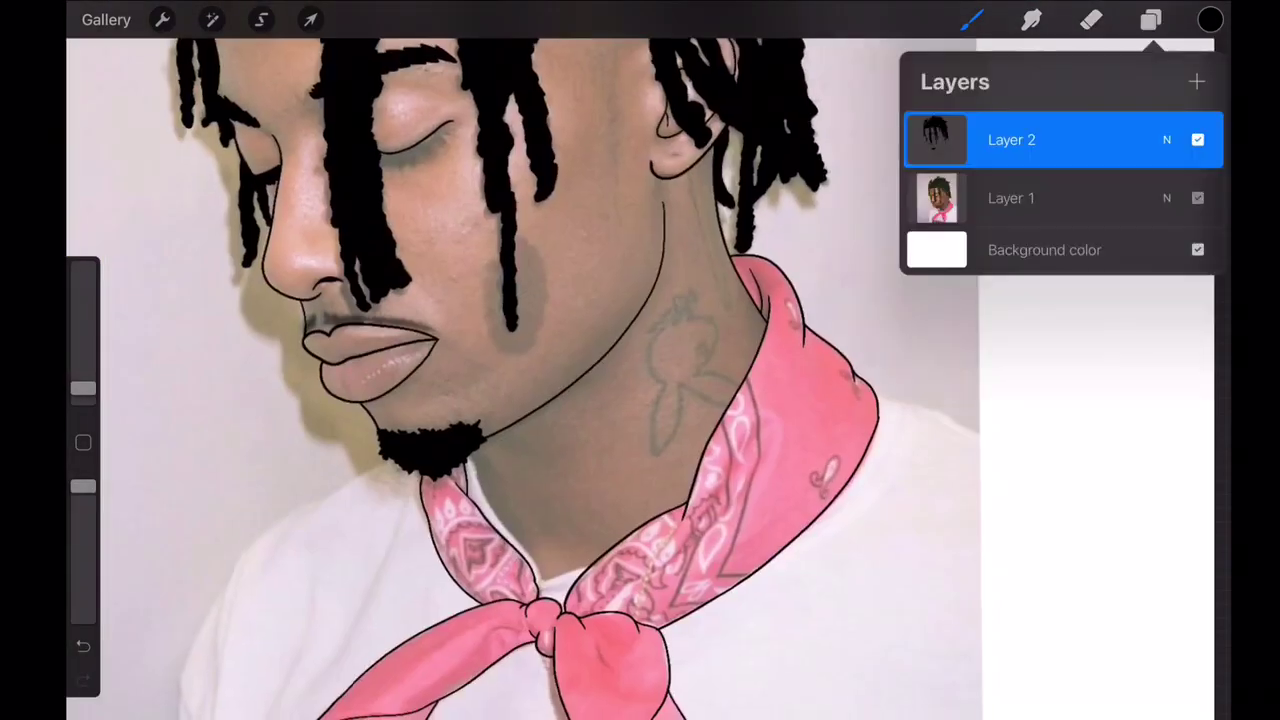
scroll(640, 380, "down", 3)
left_click(1196, 197)
scroll(640, 380, "up", 3)
scroll(640, 380, "up", 5)
scroll(640, 380, "down", 2)
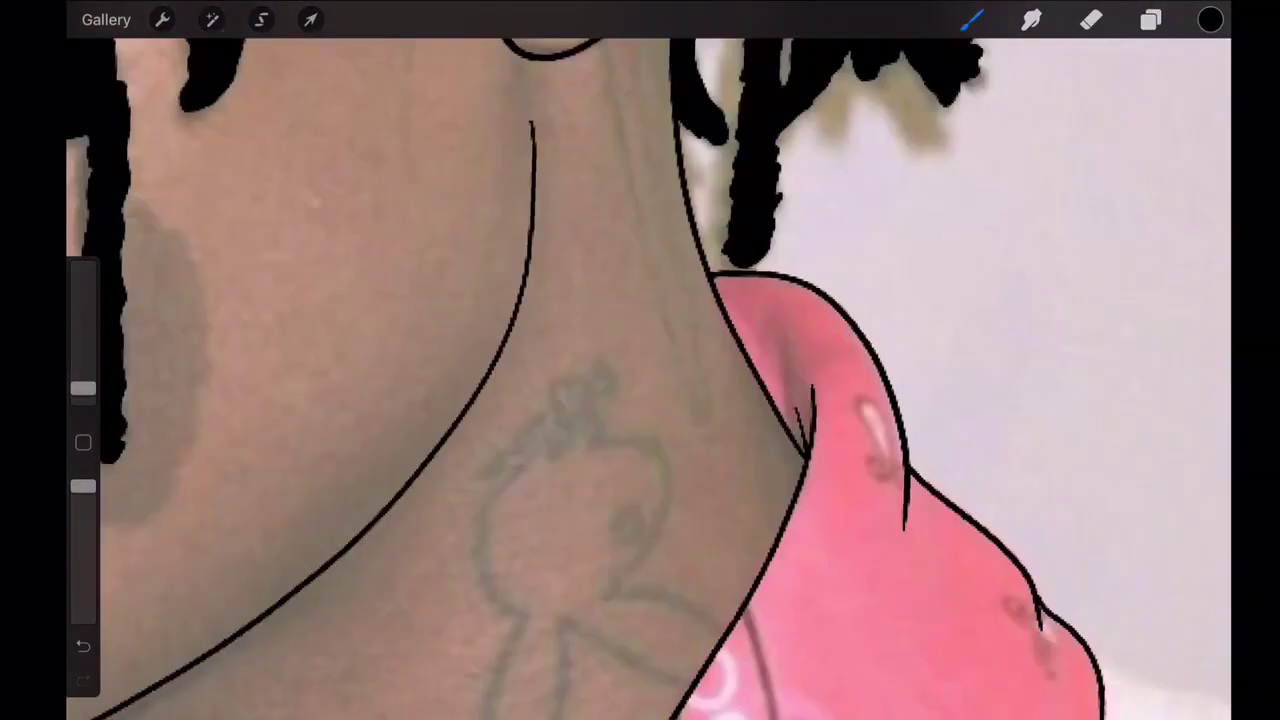
scroll(640, 380, "down", 3)
scroll(640, 380, "up", 2)
scroll(640, 380, "up", 5)
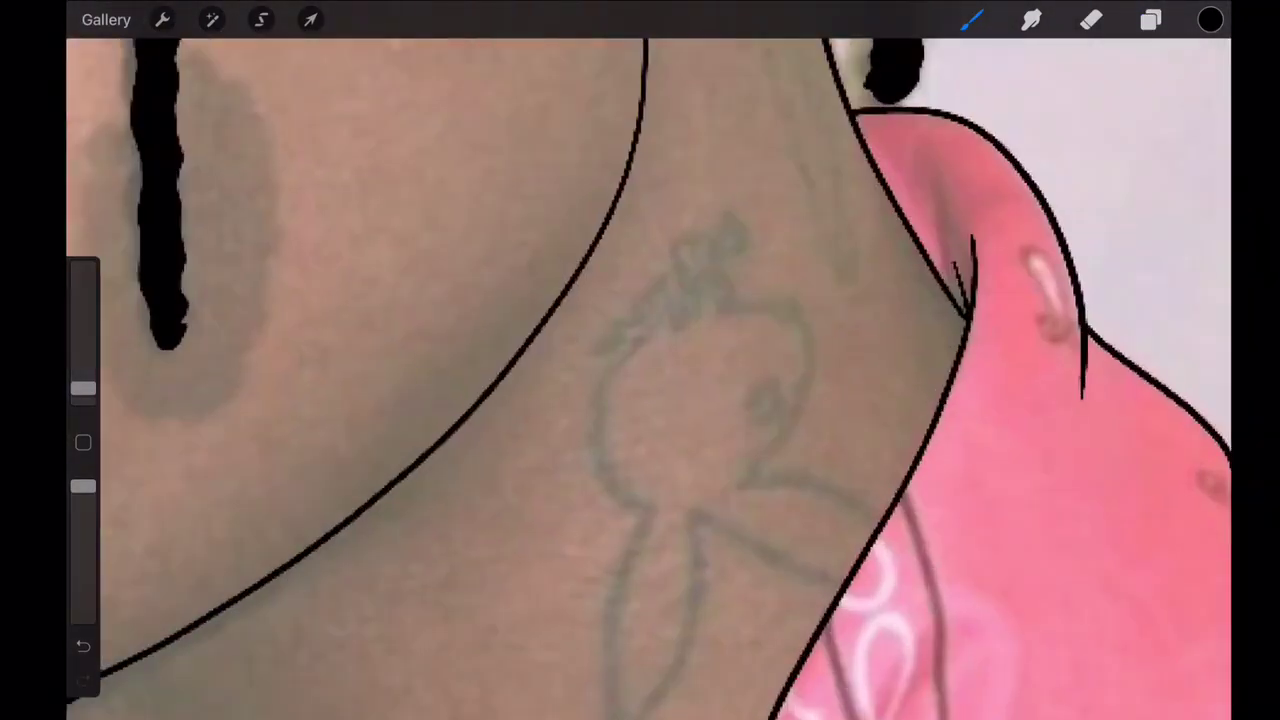
- Trace the outer edges of the neck tattoo outline
left_click_drag(695, 508, 670, 686)
scroll(640, 380, "down", 2)
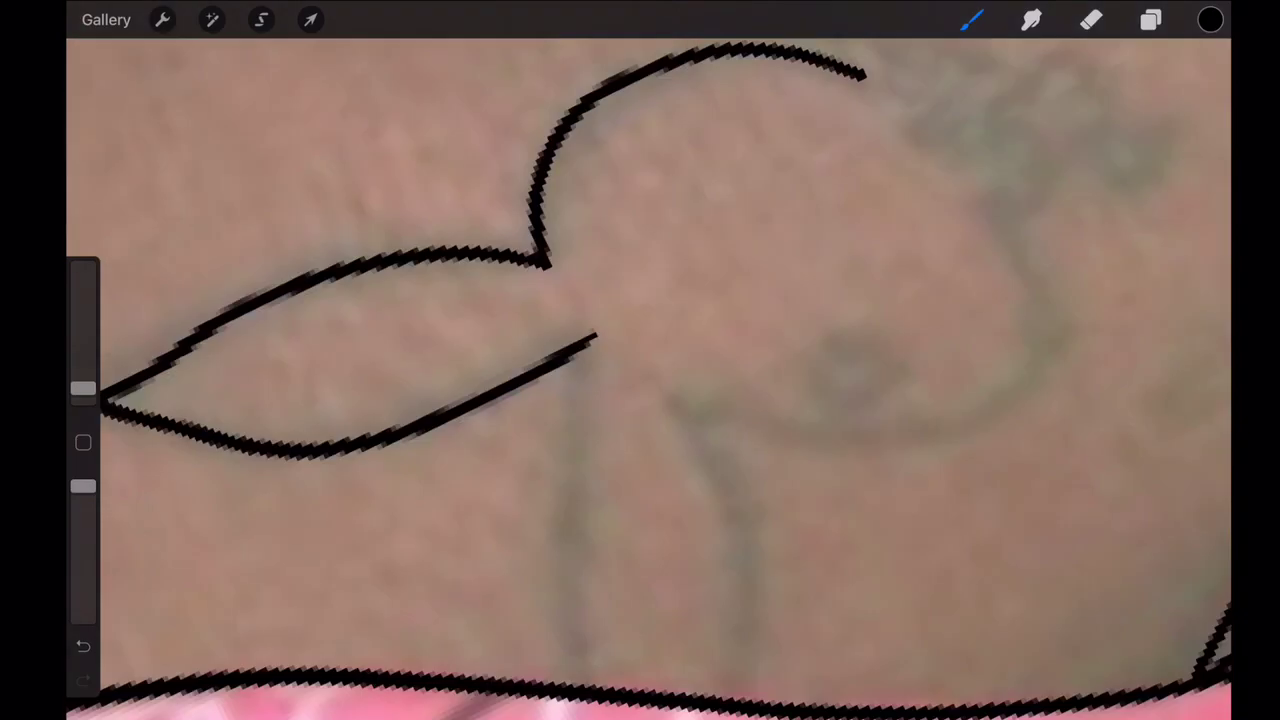
left_click_drag(586, 352, 572, 680)
left_click_drag(677, 394, 749, 671)
scroll(640, 380, "up", 2)
scroll(640, 380, "down", 2)
- Add the small oval and hook stroke inside the tattoo
mouse_move(562, 310)
left_mouse_down()
mouse_move(590, 265)
mouse_move(725, 540)
left_mouse_up()
scroll(640, 380, "up", 2)
left_click_drag(610, 448, 553, 495)
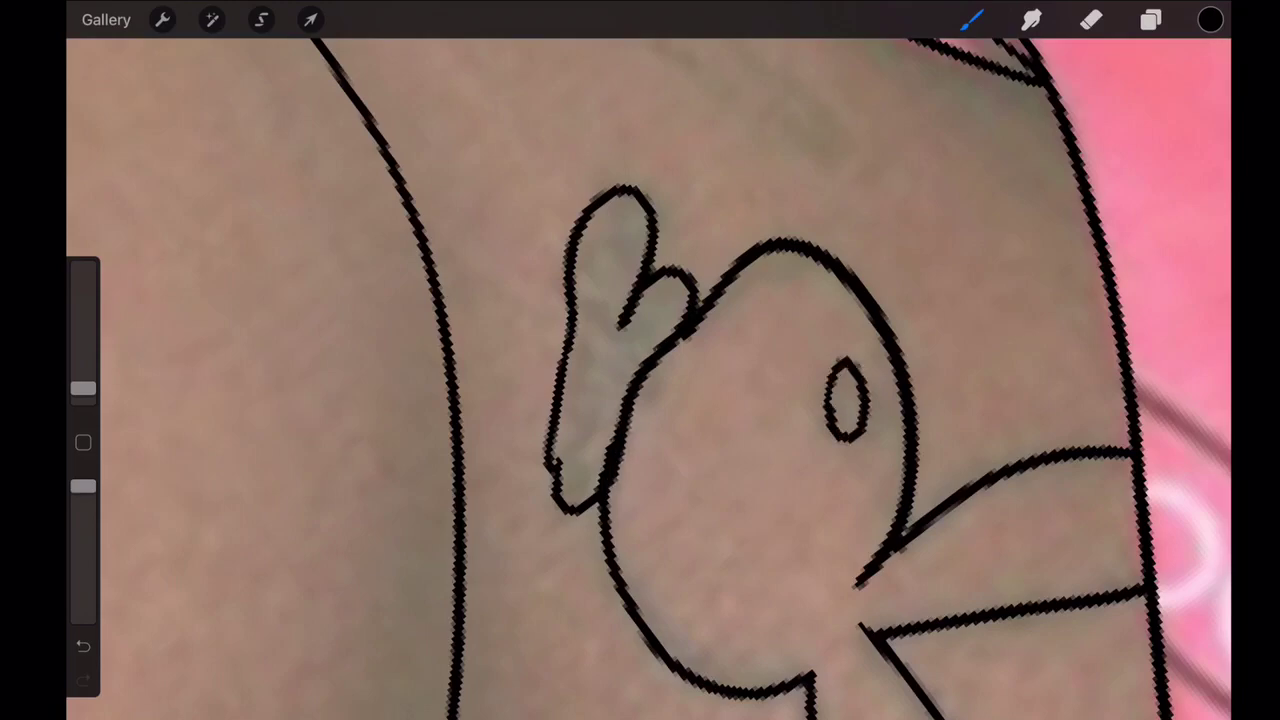
scroll(640, 380, "down", 2)
scroll(640, 380, "down", 3)
scroll(640, 380, "up", 3)
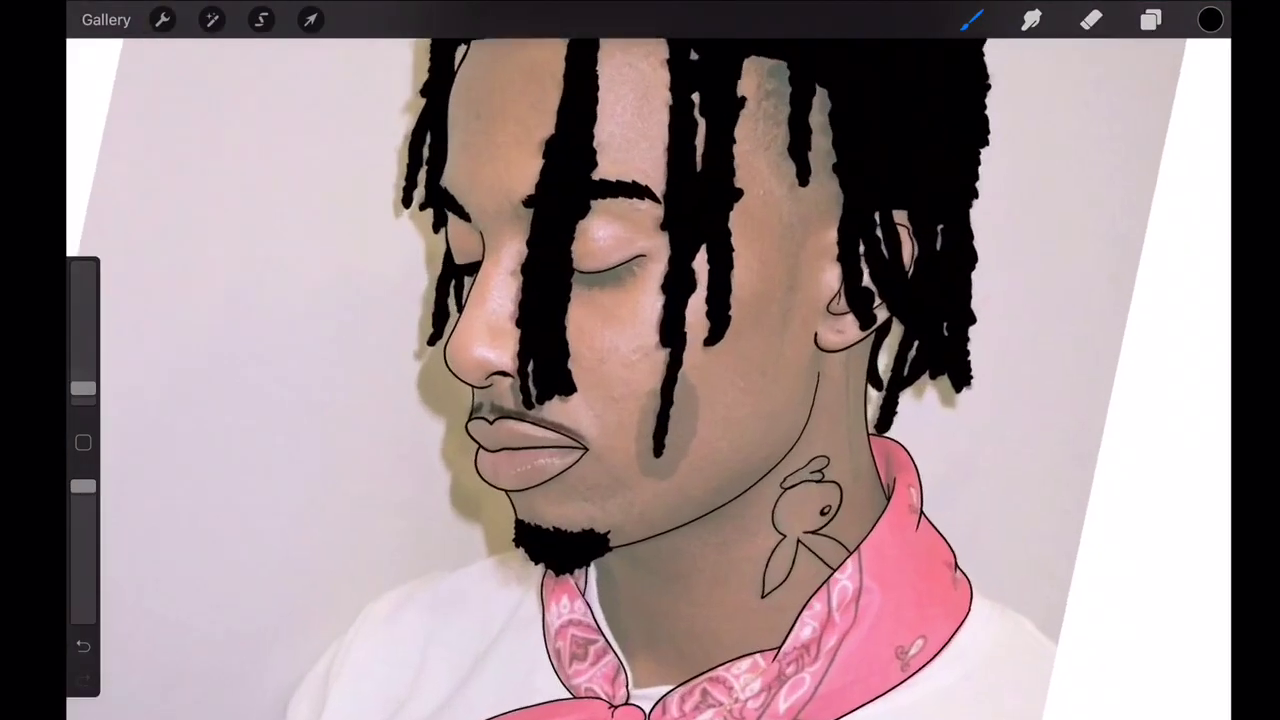
scroll(640, 380, "up", 3)
scroll(640, 380, "down", 3)
left_click(1151, 19)
- Check the drawing by hiding and re-showing the reference photo, then zoom to the eye
left_click(1194, 197)
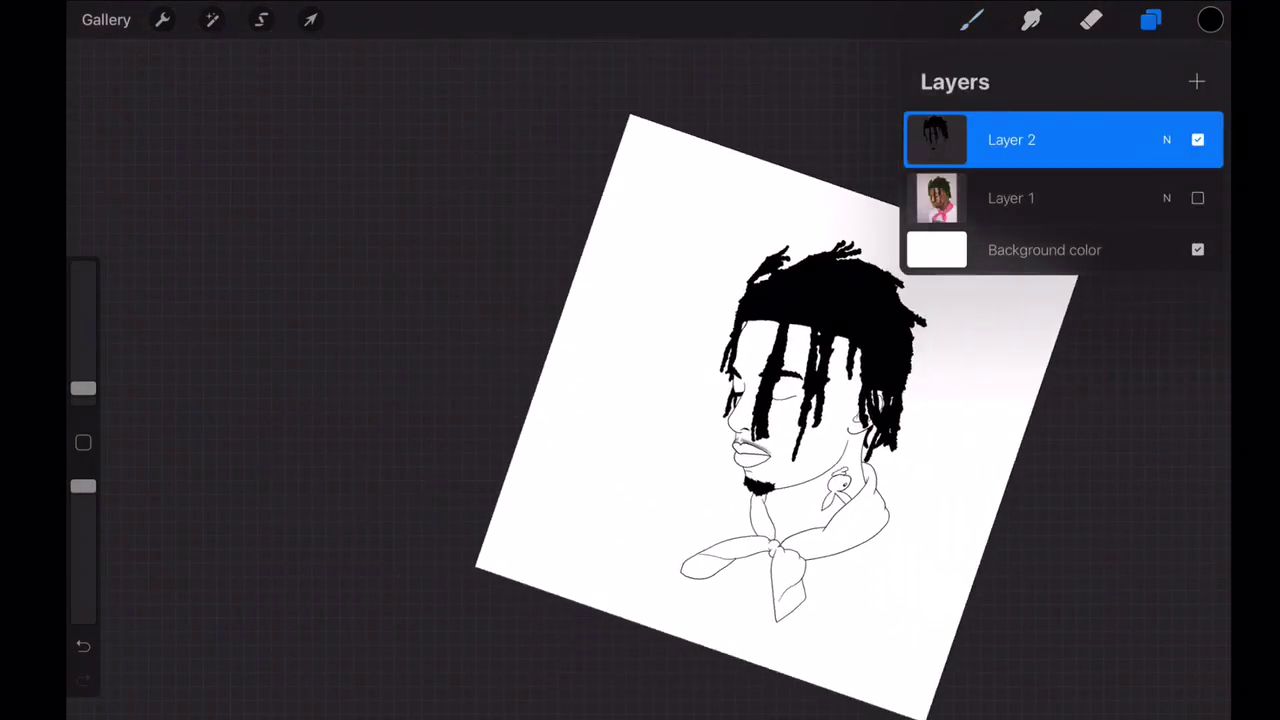
left_click(1151, 19)
scroll(640, 380, "up", 3)
scroll(640, 380, "up", 2)
scroll(640, 380, "up", 2)
scroll(640, 380, "up", 3)
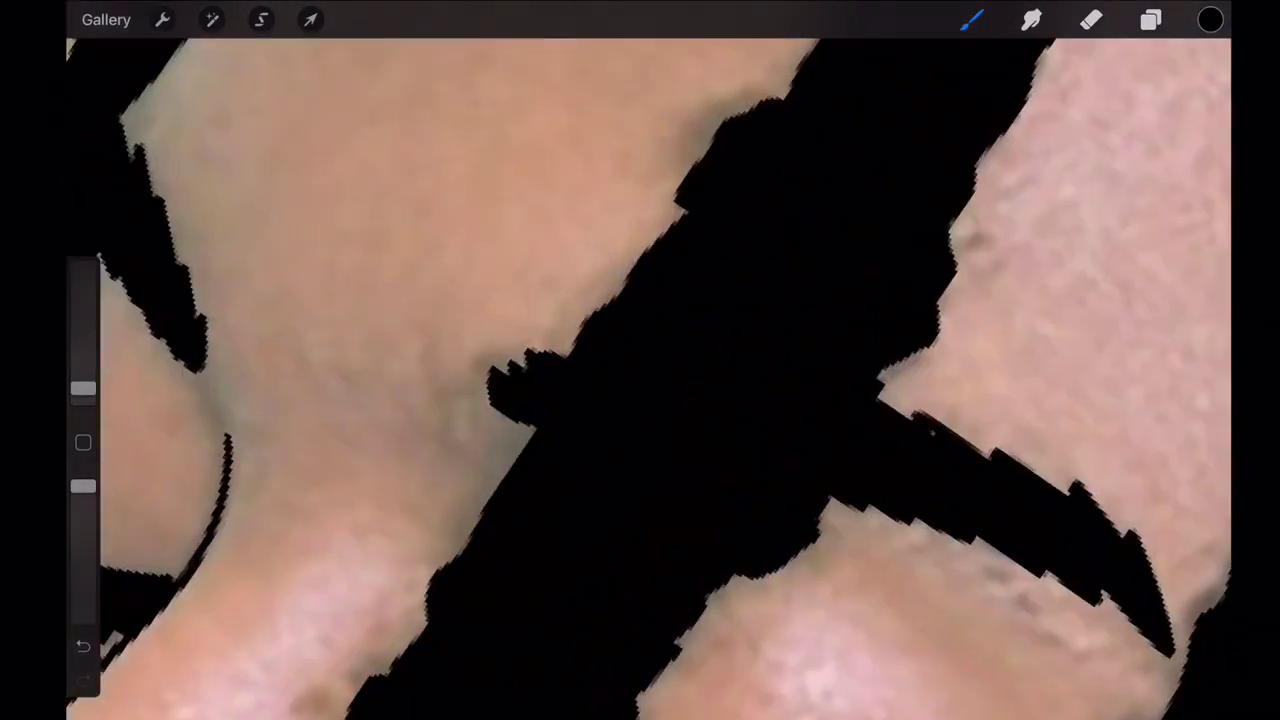
scroll(640, 380, "down", 3)
scroll(640, 380, "up", 2)
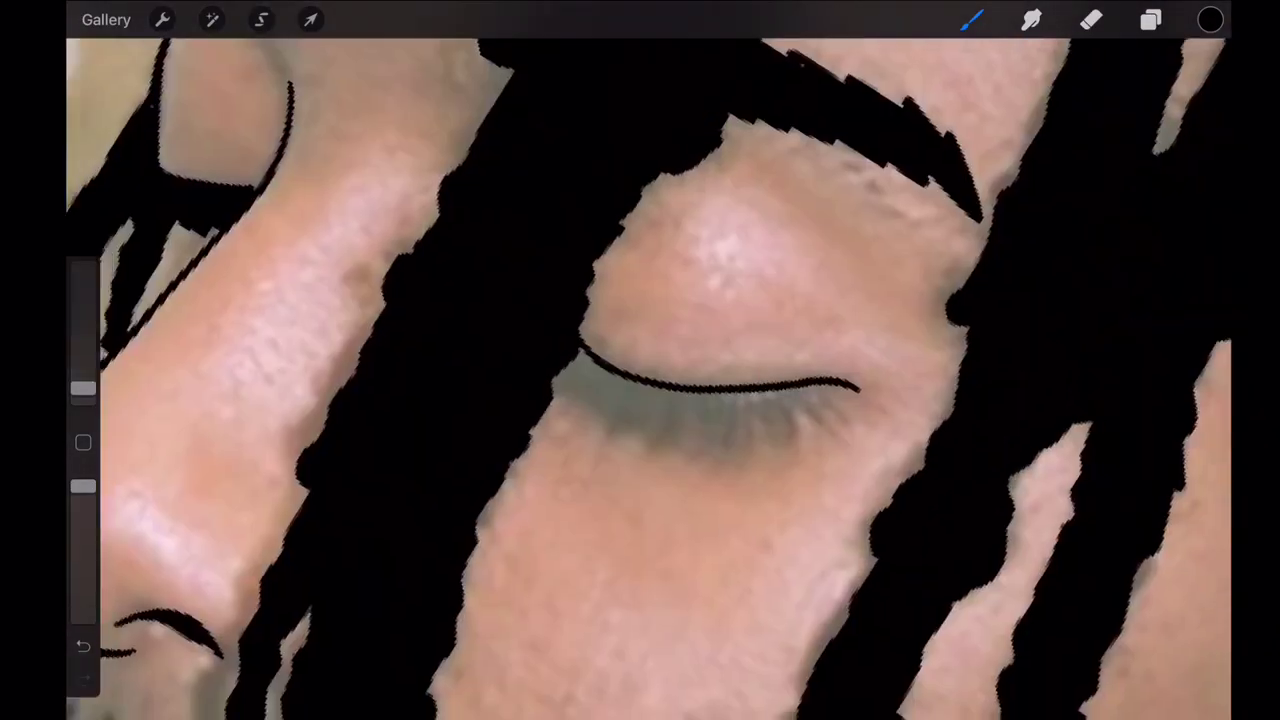
- Paint soft lash shadow along the lower eyelid with the Touchups Fine Hair brush
left_click(972, 19)
left_click(861, 563)
left_click(1040, 280)
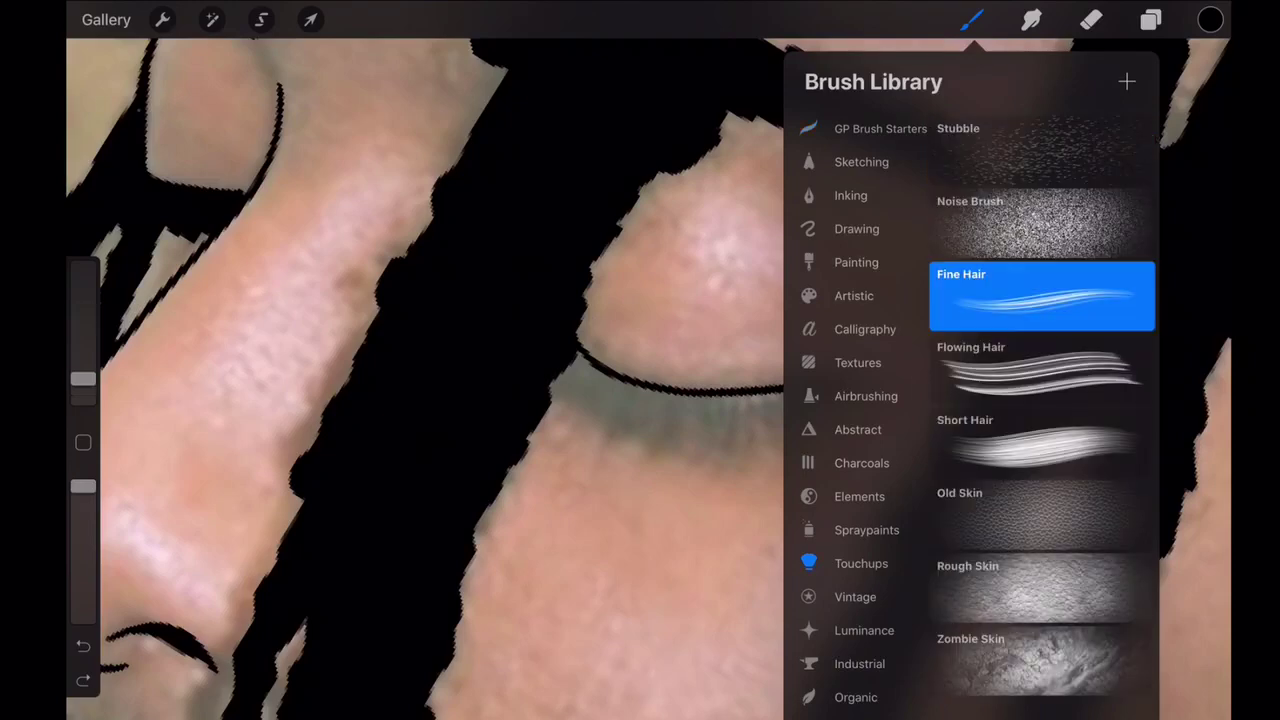
left_click(972, 19)
mouse_move(598, 395)
left_mouse_down()
mouse_move(685, 420)
mouse_move(812, 425)
left_mouse_up()
- With the reference hidden and brush size at 2%, add more lash shading along the eyelid
scroll(640, 380, "down", 3)
left_click(1151, 19)
left_click(1195, 197)
scroll(640, 380, "up", 3)
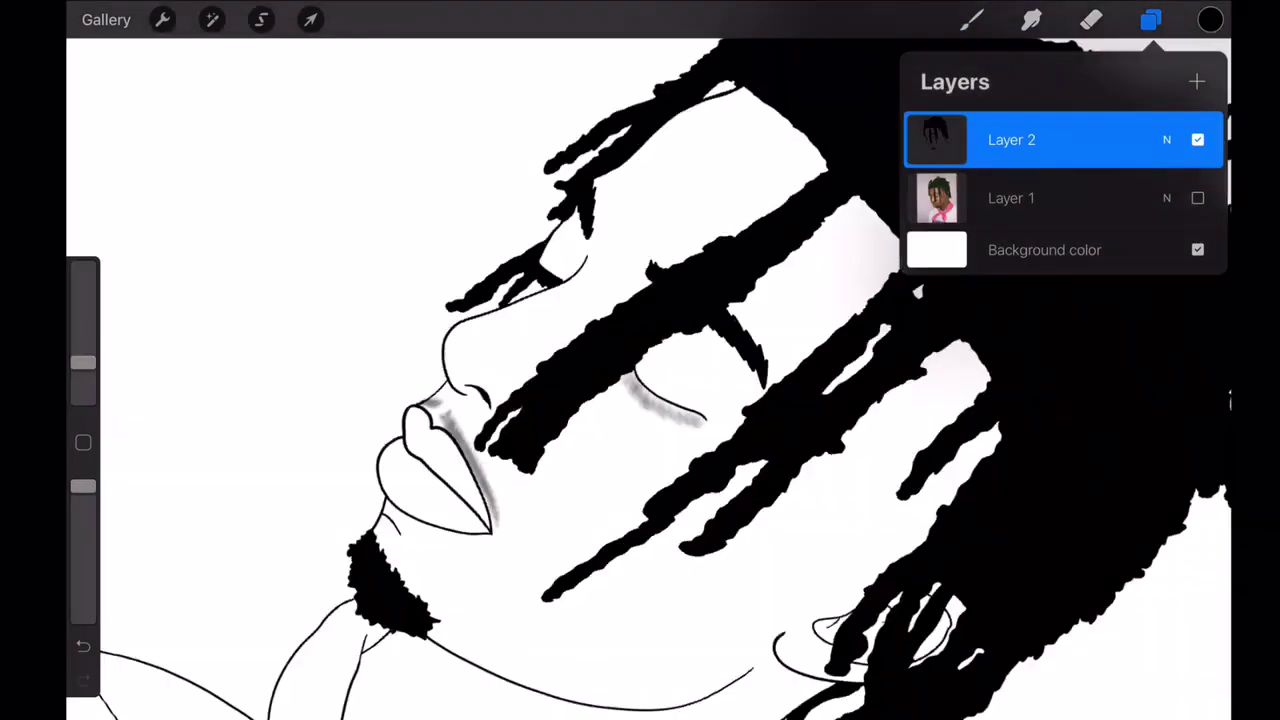
left_click(1151, 19)
left_click_drag(83, 362, 83, 383)
left_click_drag(628, 330, 656, 370)
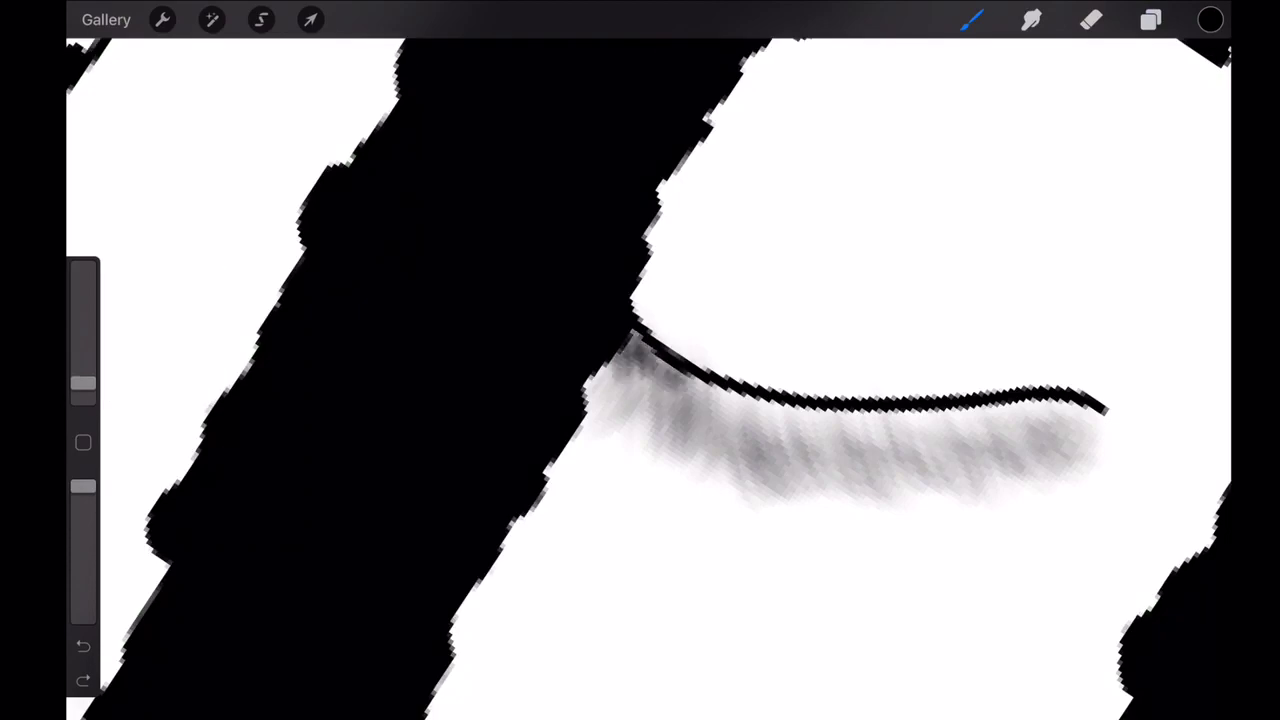
left_click_drag(894, 418, 1100, 408)
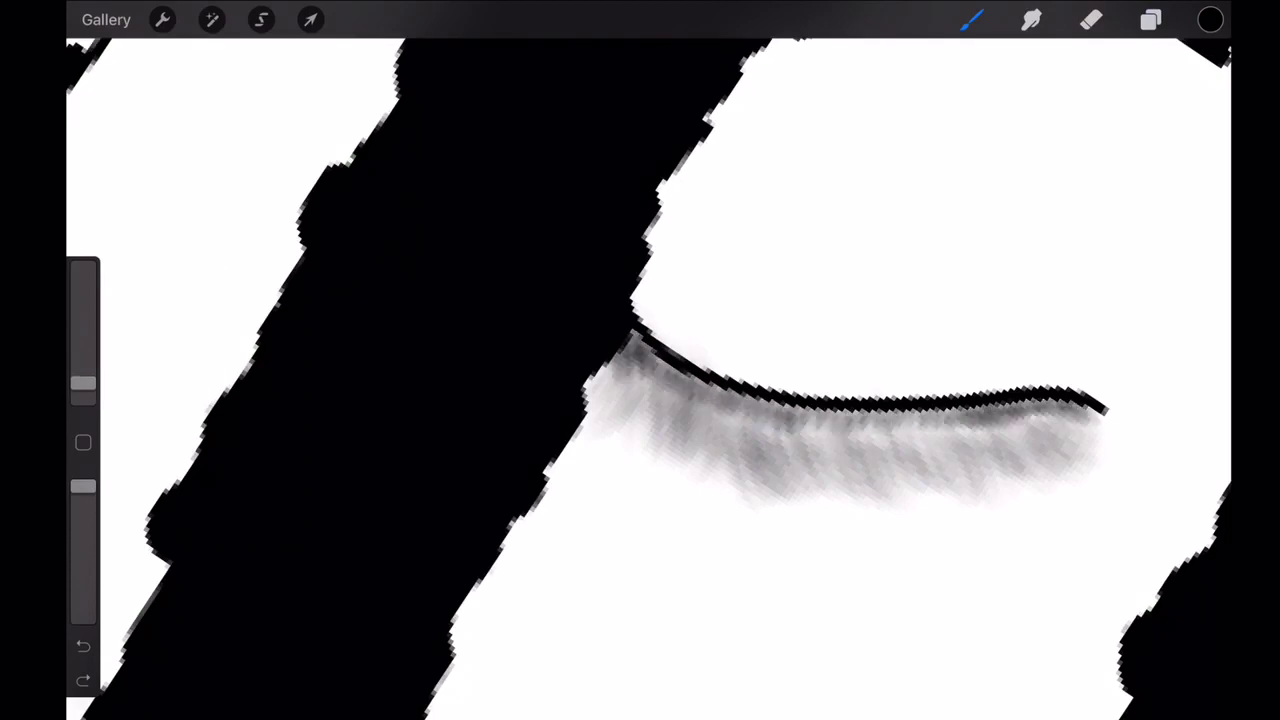
- Set up the eraser with the Studio Pen tip and resize it, undoing a stray stroke
scroll(640, 380, "down", 5)
scroll(700, 380, "up", 5)
scroll(700, 380, "up", 5)
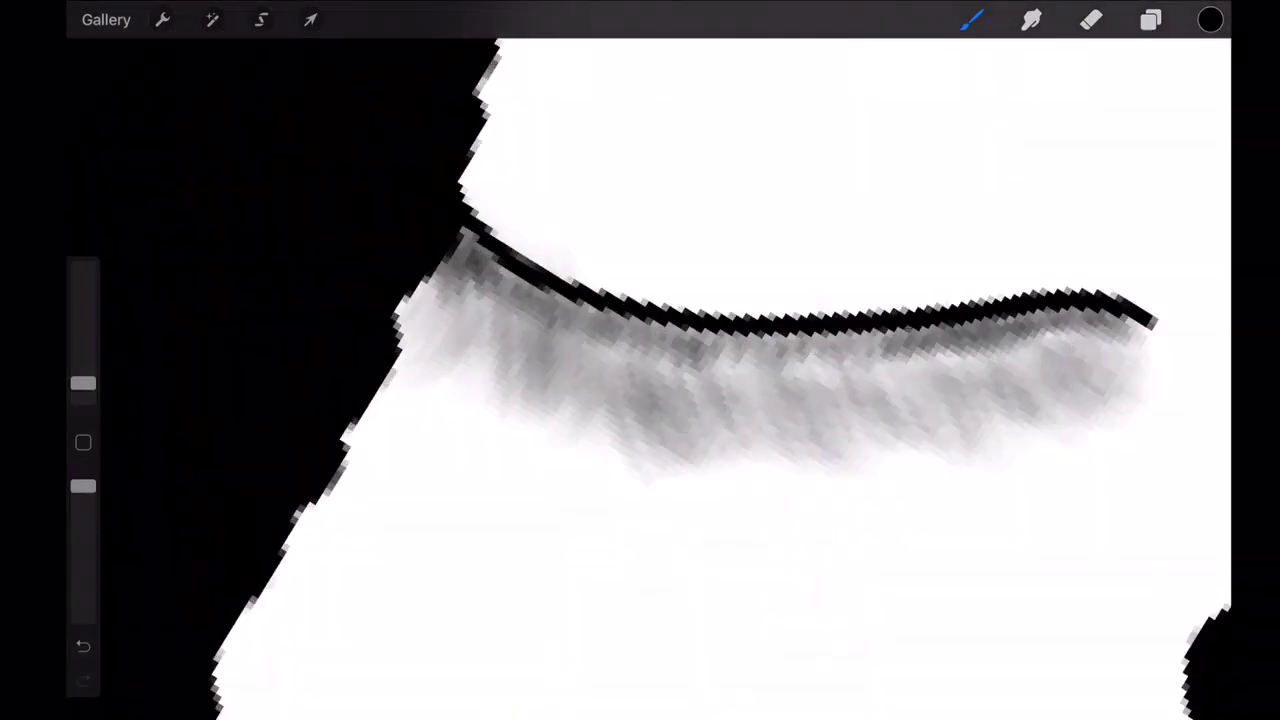
left_click(971, 19)
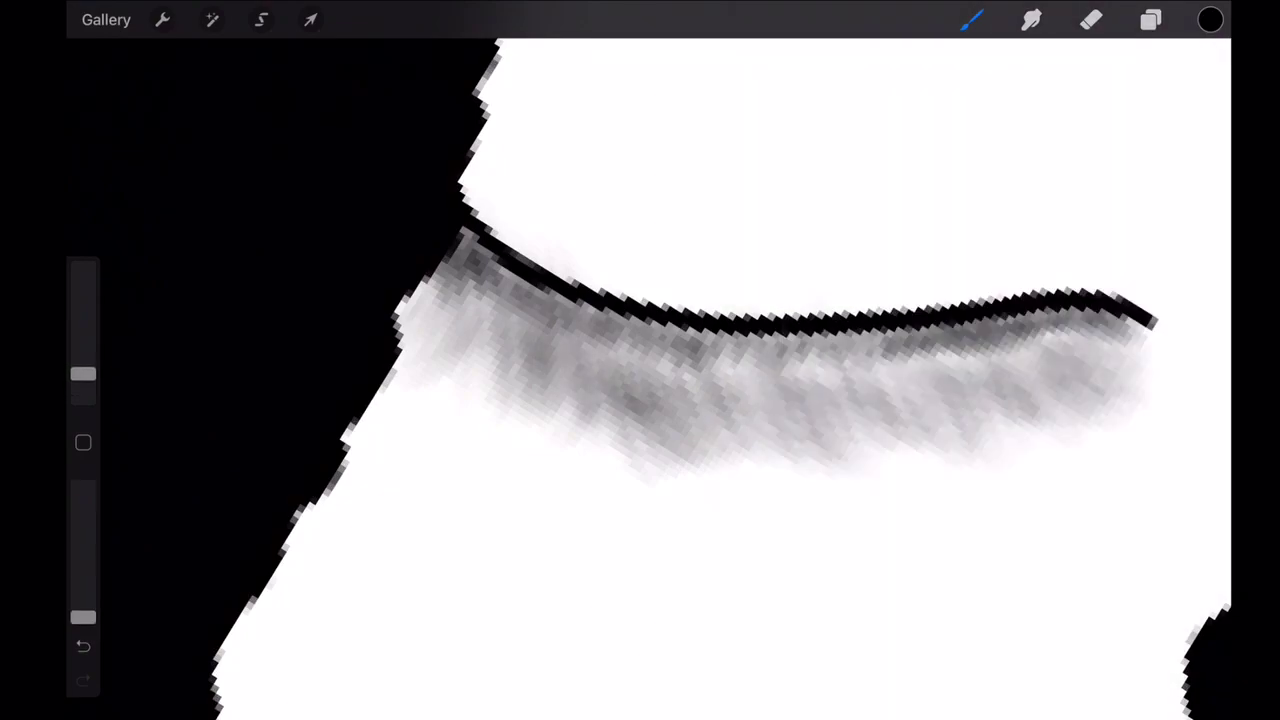
scroll(640, 380, "down", 5)
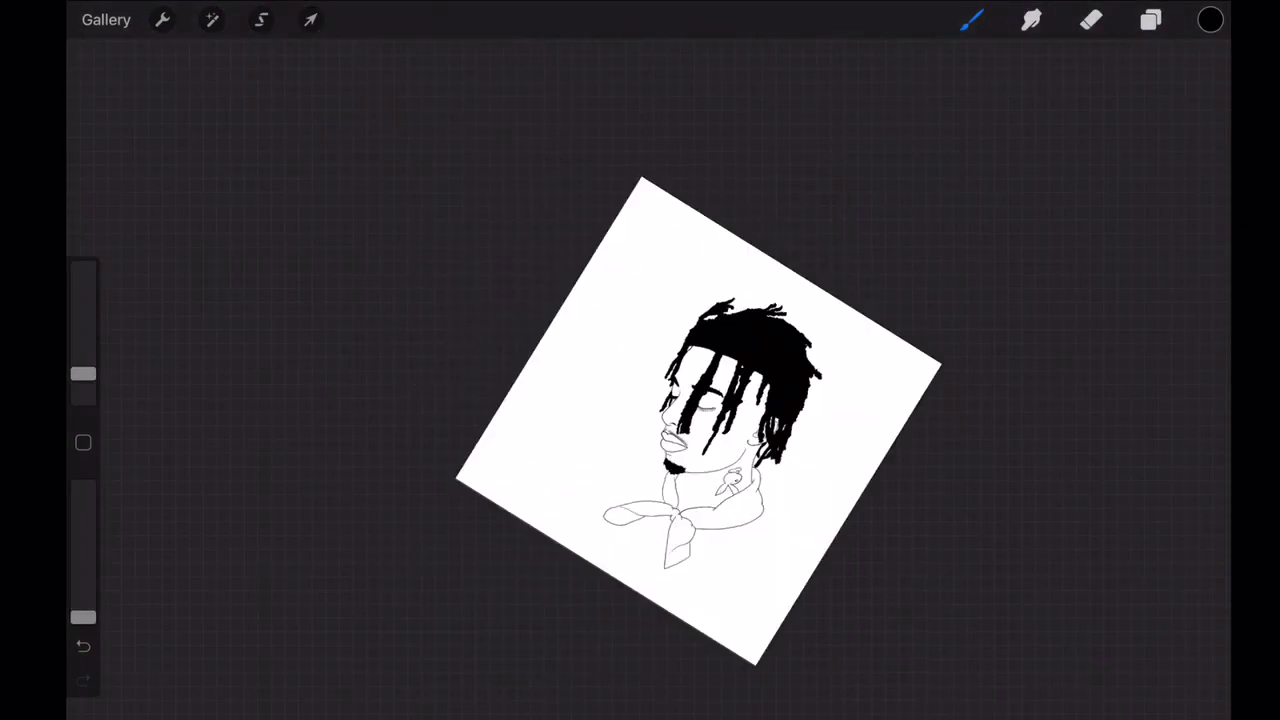
left_click(1151, 19)
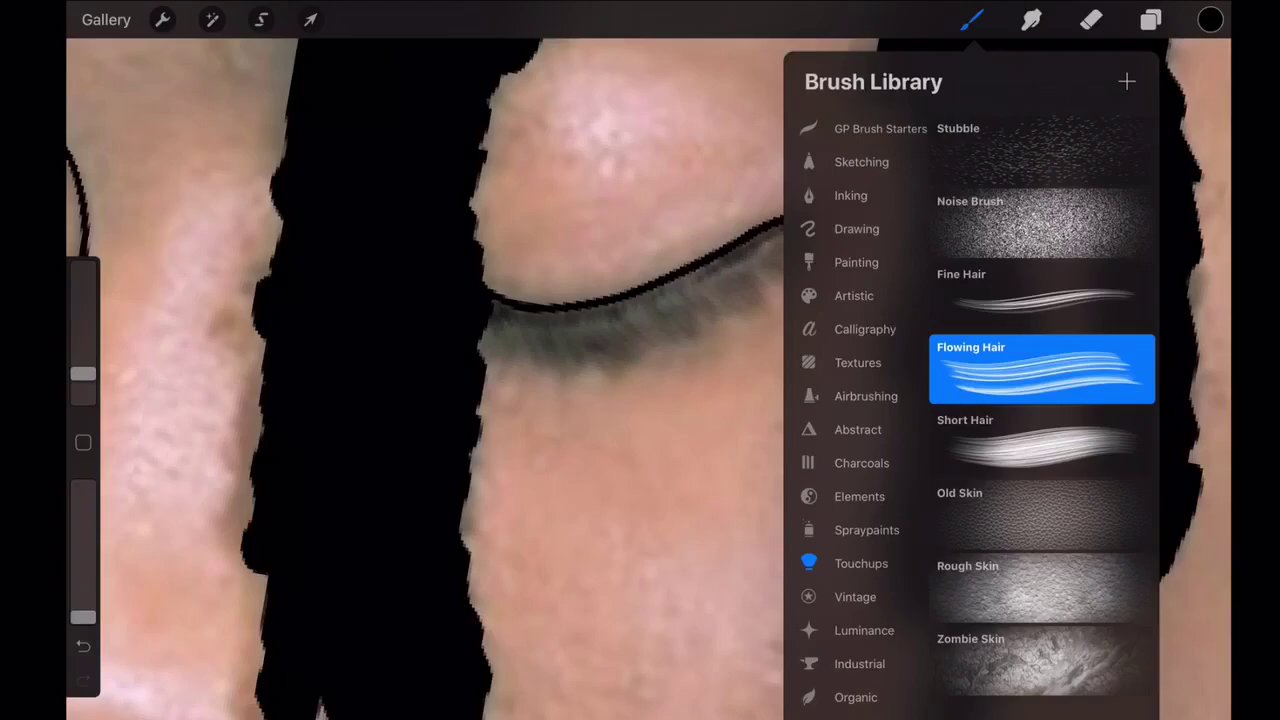
left_click(1091, 19)
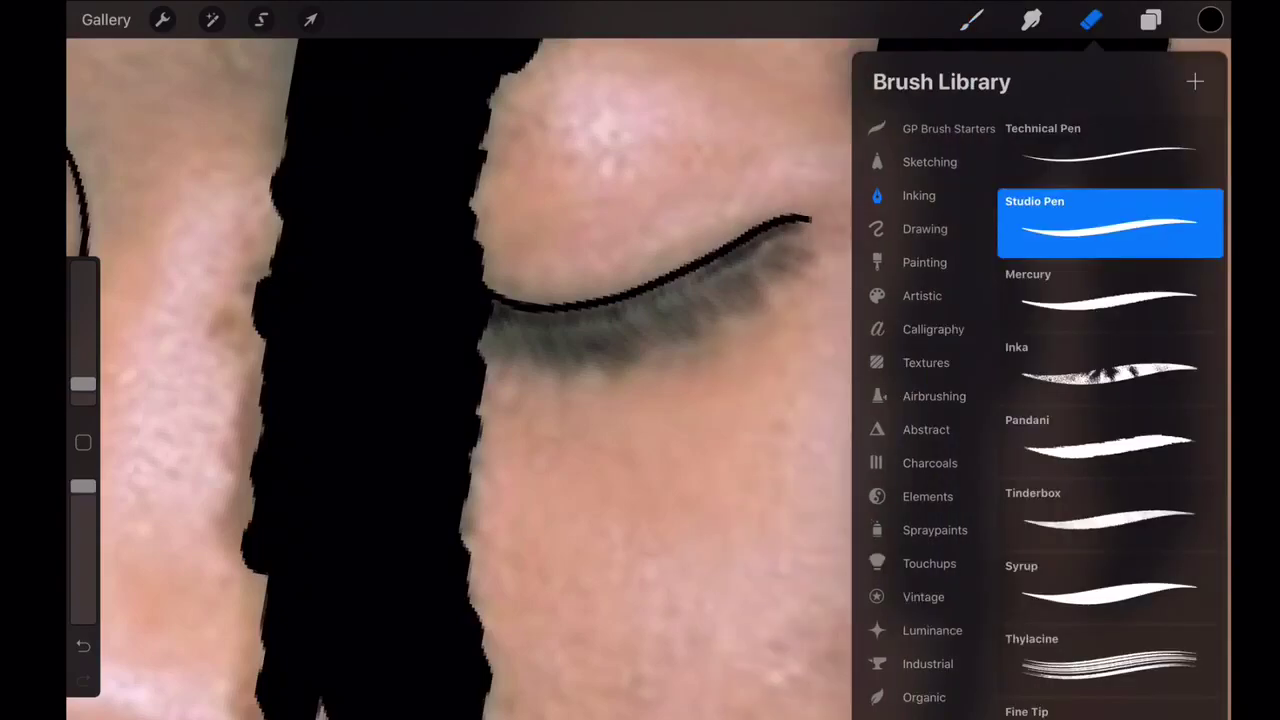
left_click(929, 563)
left_click(1110, 370)
key("ctrl+z")
left_click(1091, 19)
left_click(1110, 440)
left_click_drag(83, 267, 83, 375)
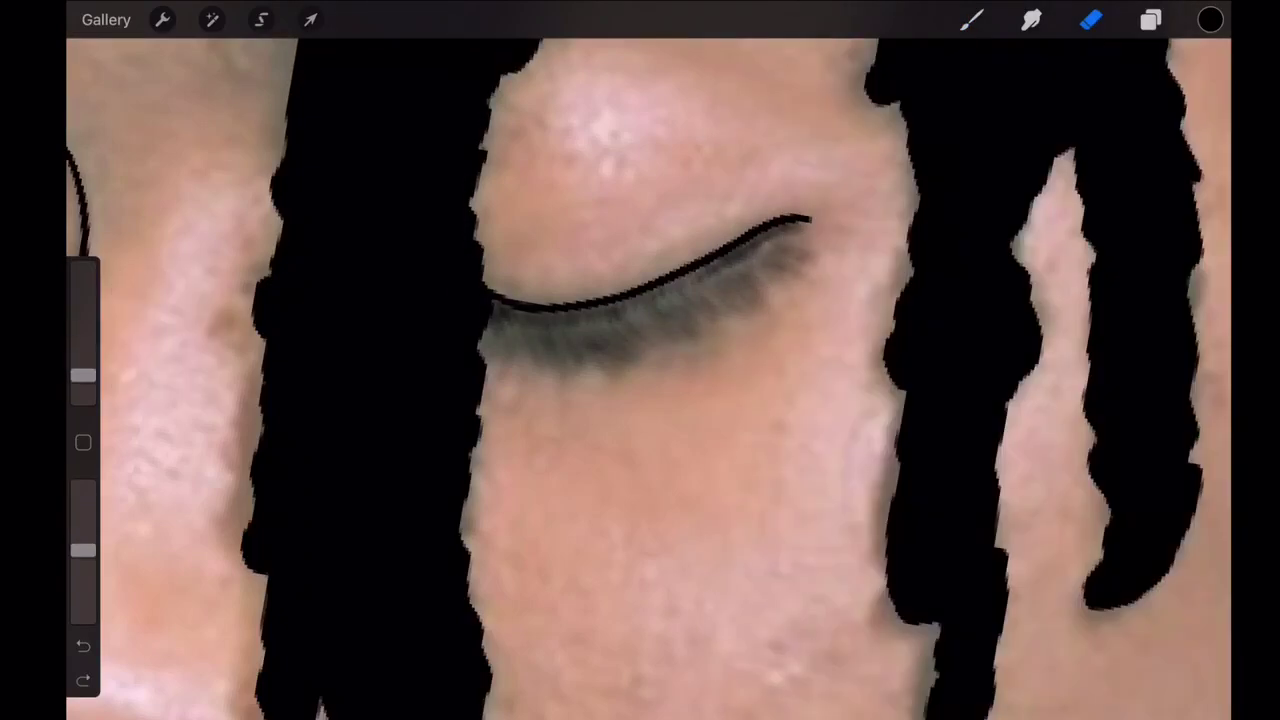
- Make the Layer 1 reference photo visible again and return to the paint brush
left_click(1151, 19)
scroll(640, 380, "down", 5)
left_click(1151, 19)
scroll(640, 380, "up", 5)
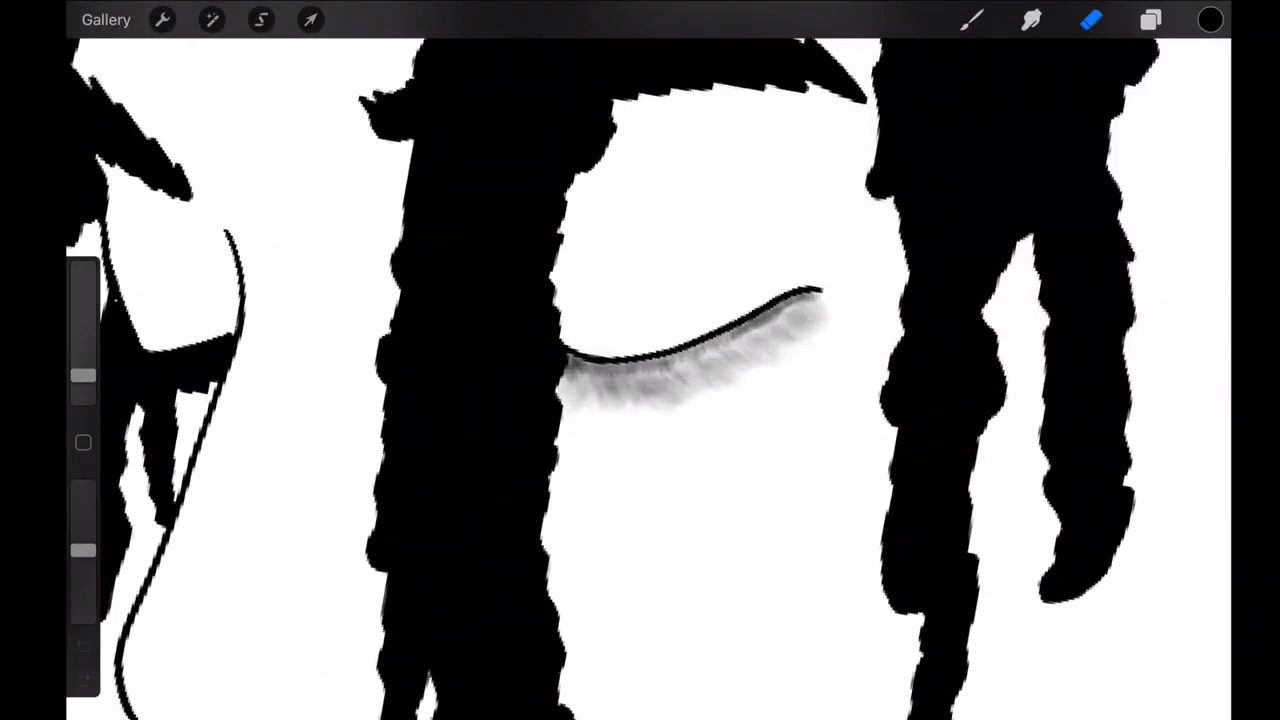
scroll(640, 380, "down", 5)
left_click(1151, 19)
left_click(1198, 197)
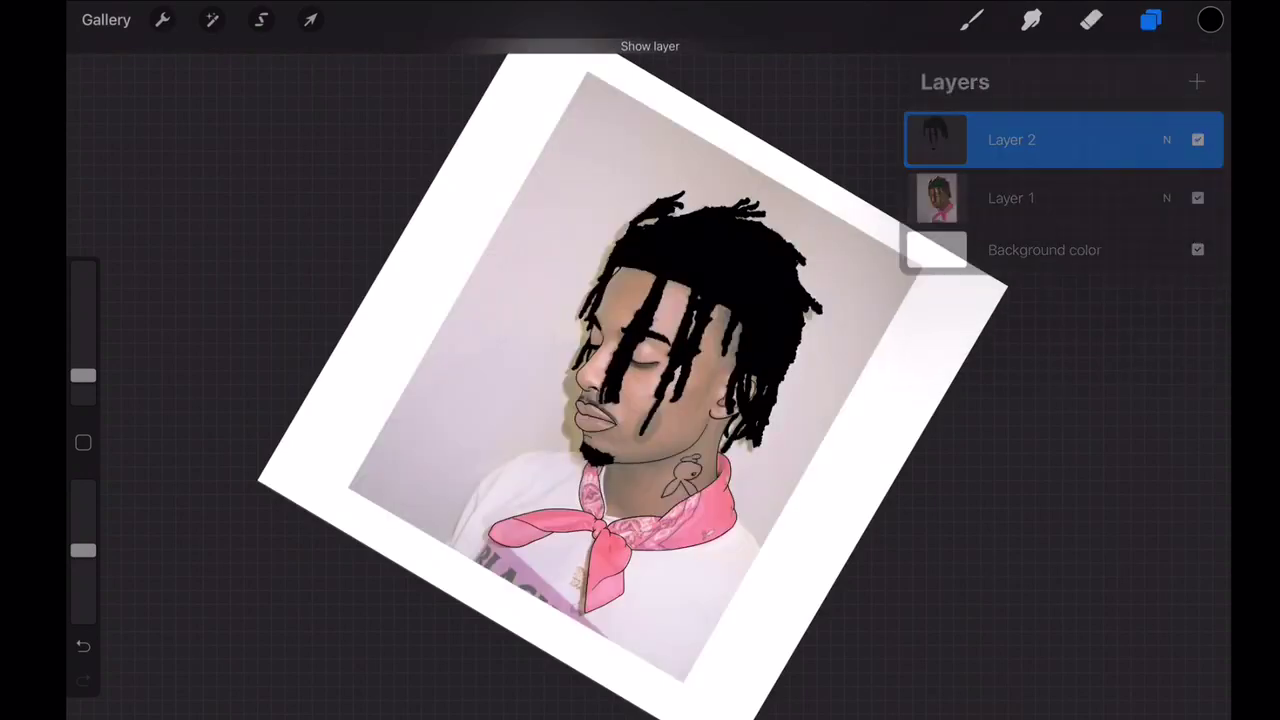
left_click(1151, 19)
scroll(640, 380, "up", 10)
left_click(971, 19)
left_click(1151, 19)
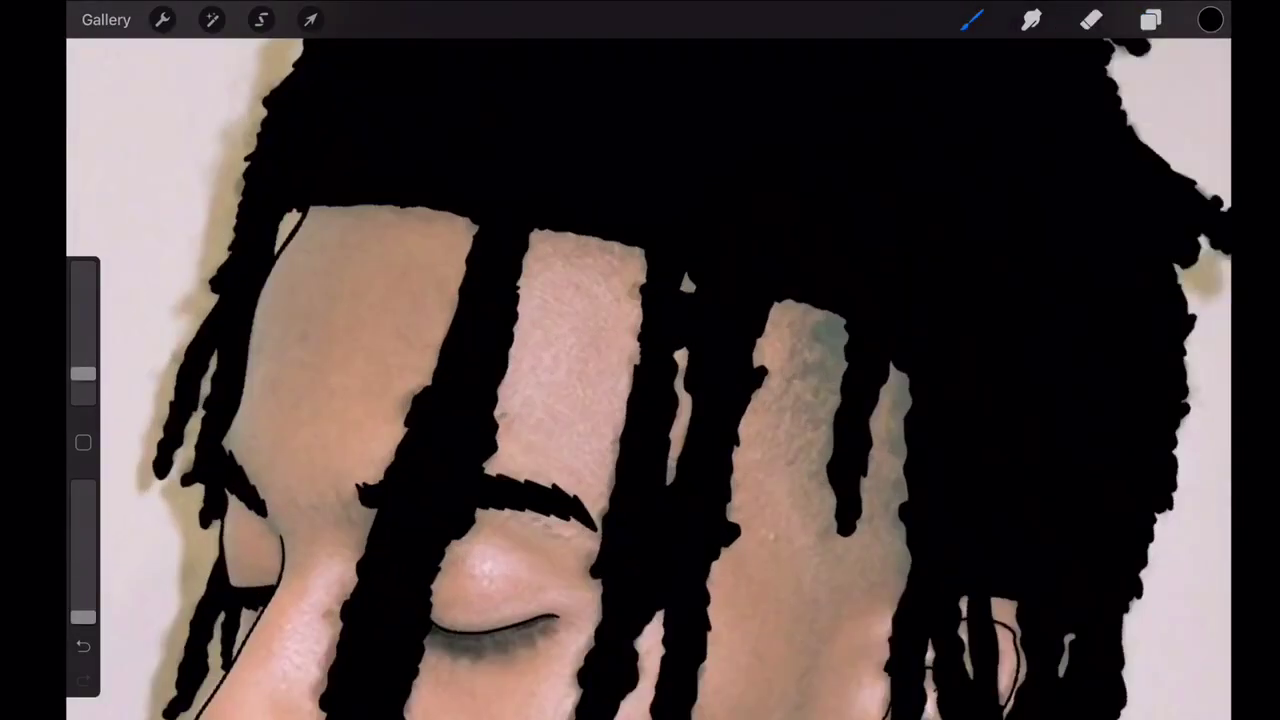
- Start a freehand selection at the temple hairline and trace it down the temple
left_click(310, 19)
left_click(310, 19)
left_click(261, 19)
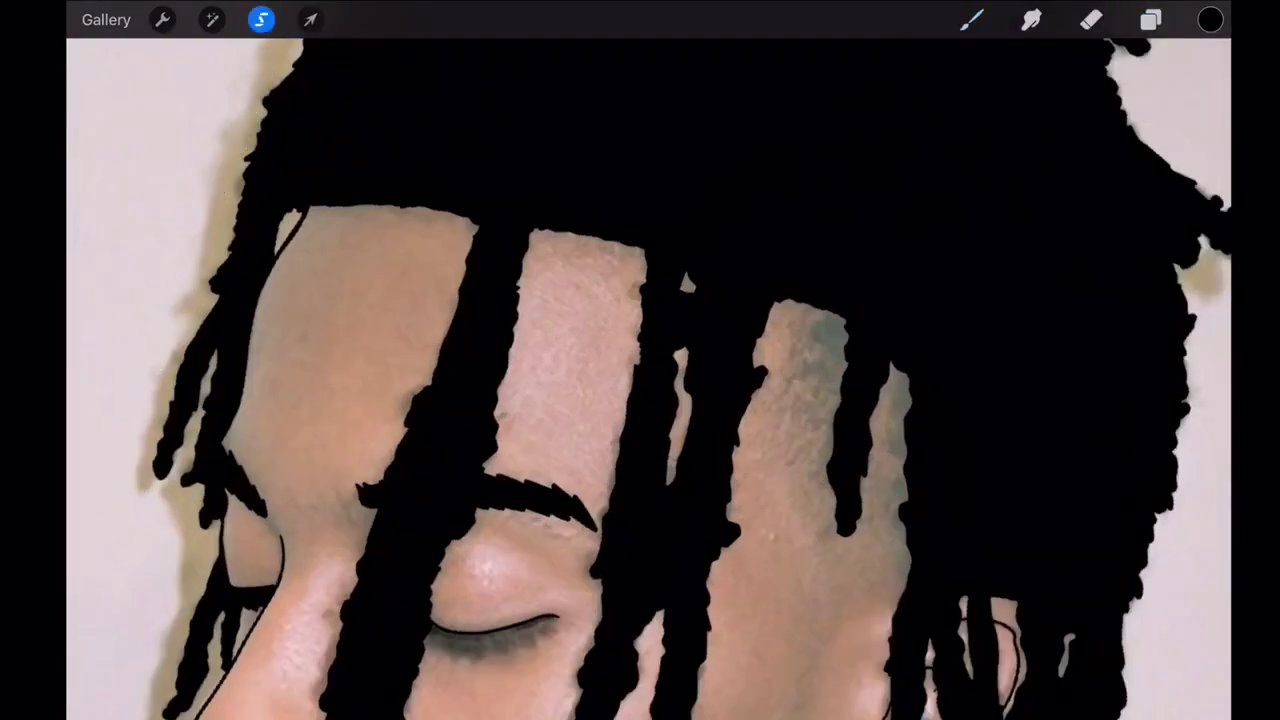
left_click(789, 287)
left_click_drag(772, 385, 800, 620)
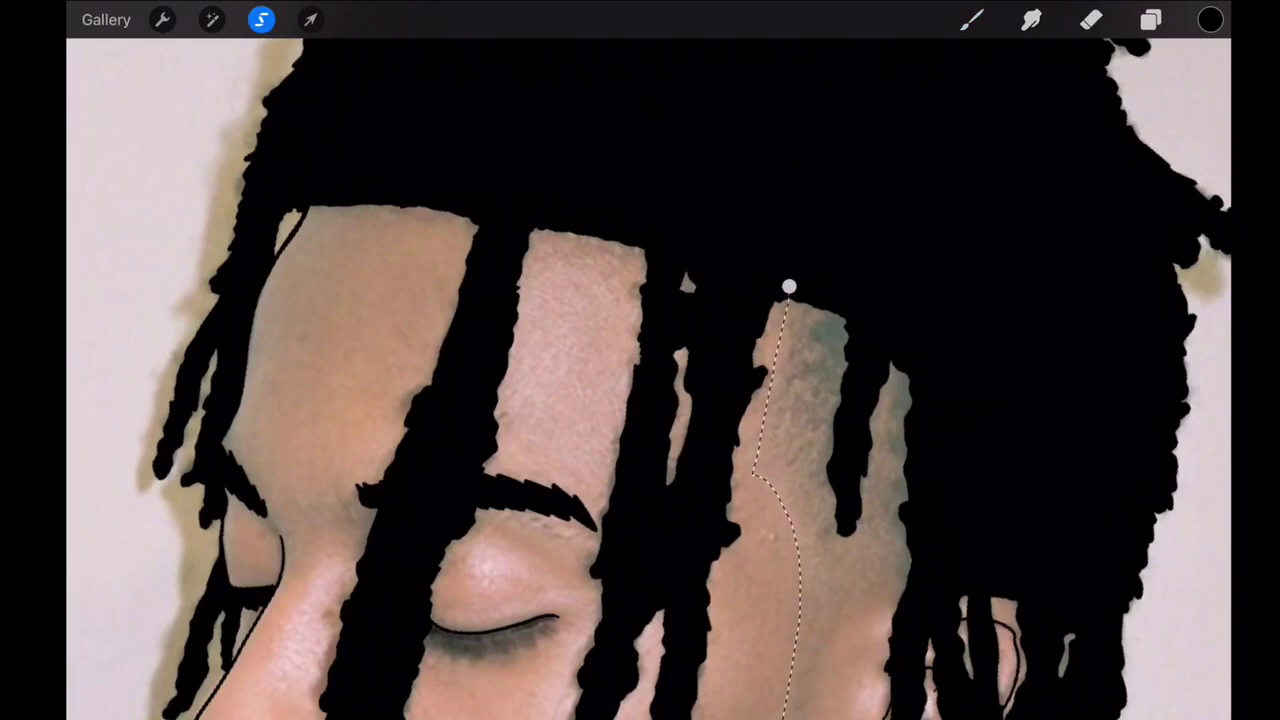
- Extend the freehand selection down the cheek and finish it
scroll(640, 380, "down", 3)
scroll(640, 380, "down", 3)
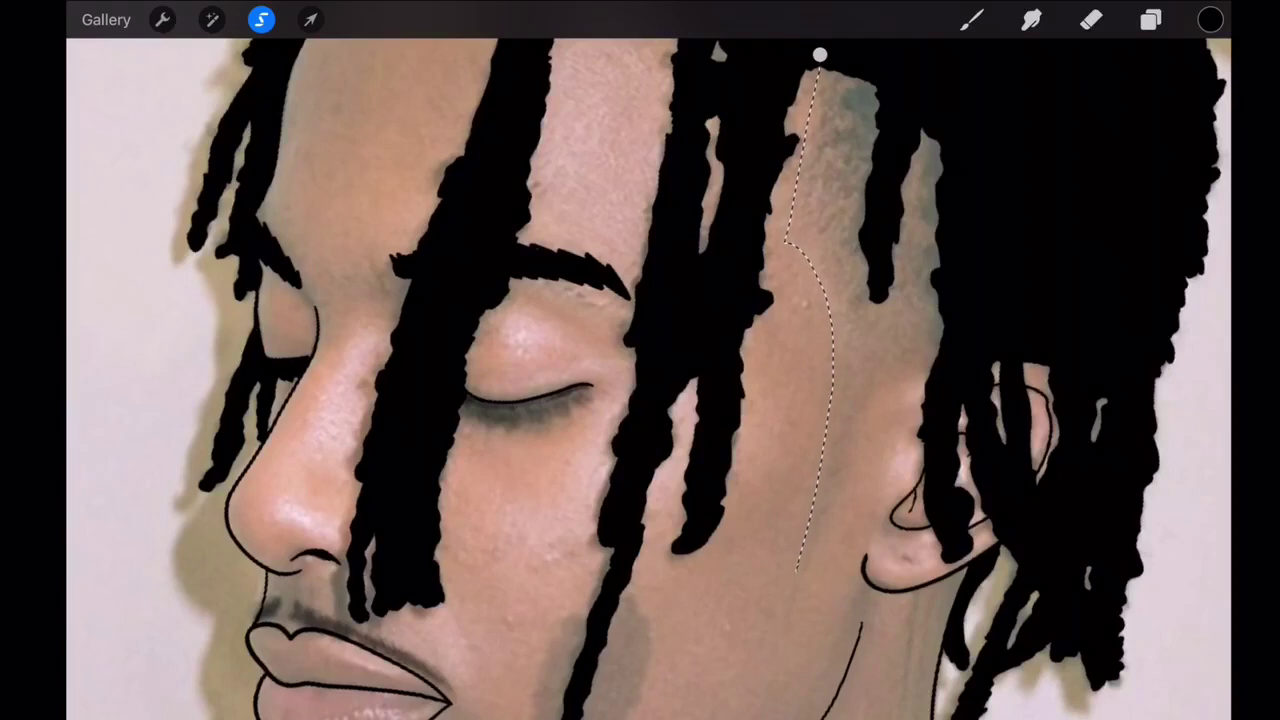
mouse_move(800, 560)
left_mouse_down()
mouse_move(788, 608)
mouse_move(948, 352)
mouse_move(822, 56)
left_mouse_up()
left_click(972, 20)
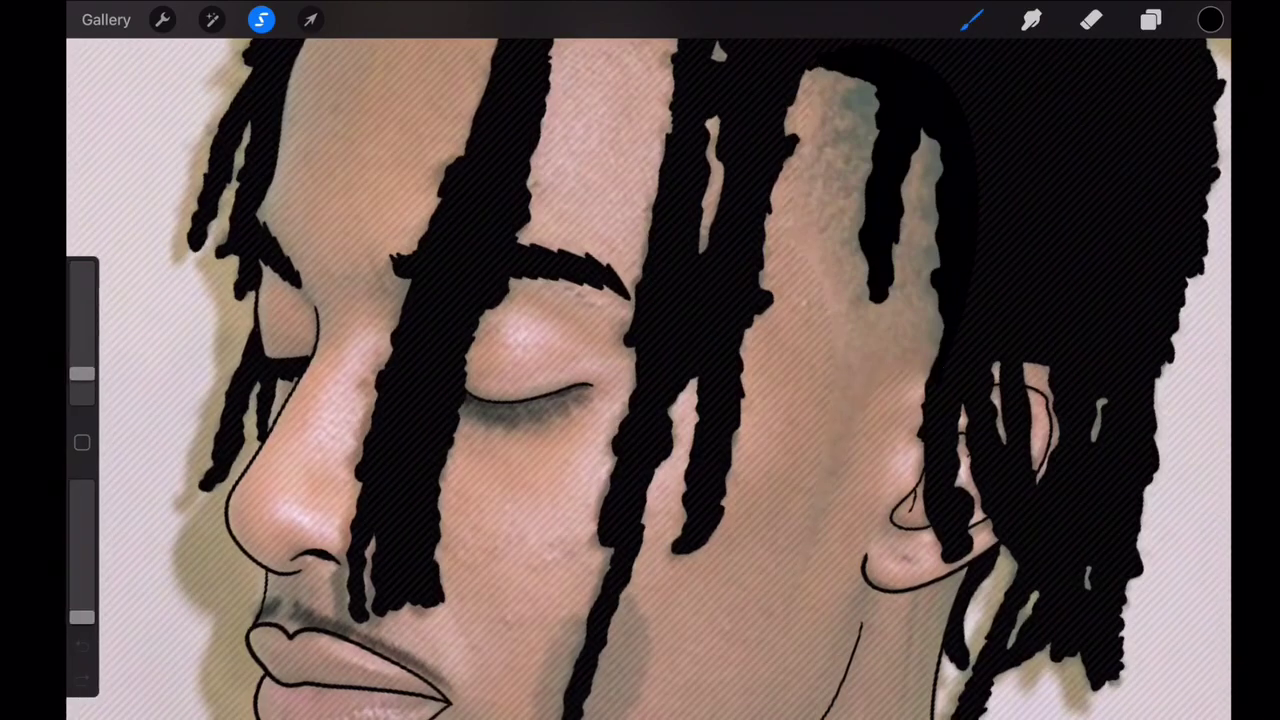
left_click(972, 20)
- Paint the selected hair black with the Stubble brush and add grey shading near the ear
left_click(1040, 150)
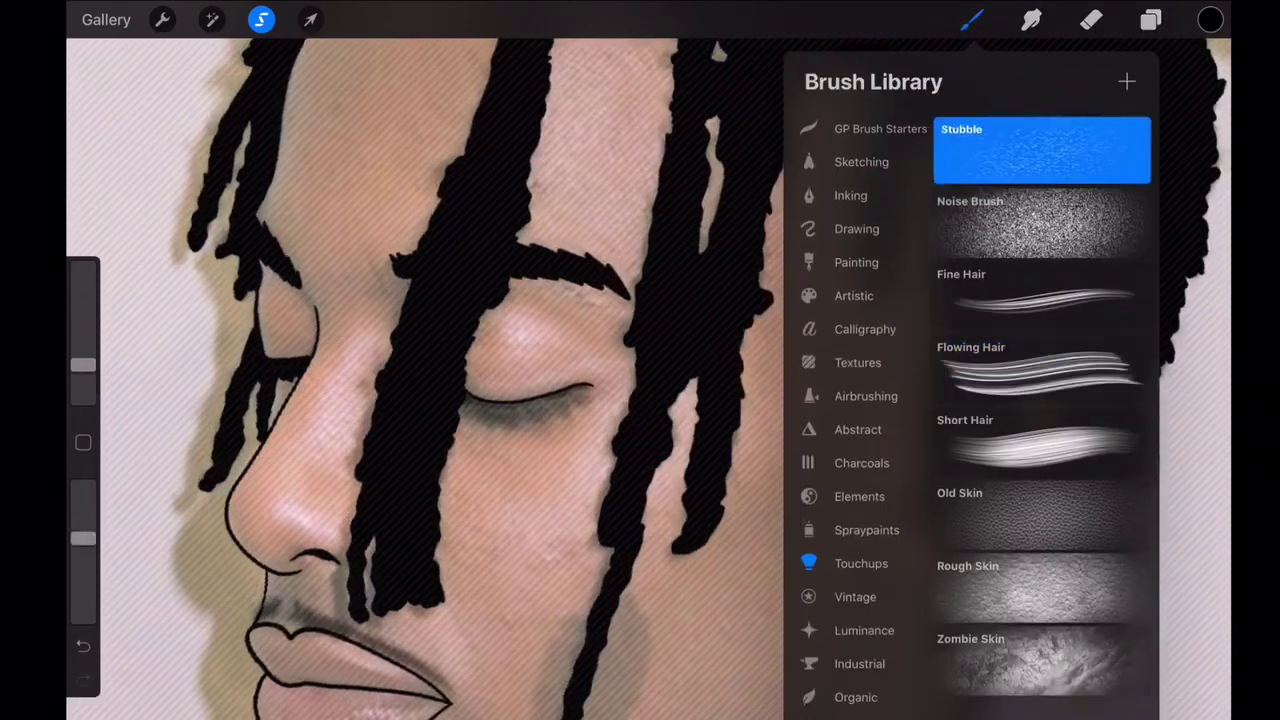
left_click_drag(1100, 300, 1000, 650)
left_click(1151, 20)
left_click(1197, 197)
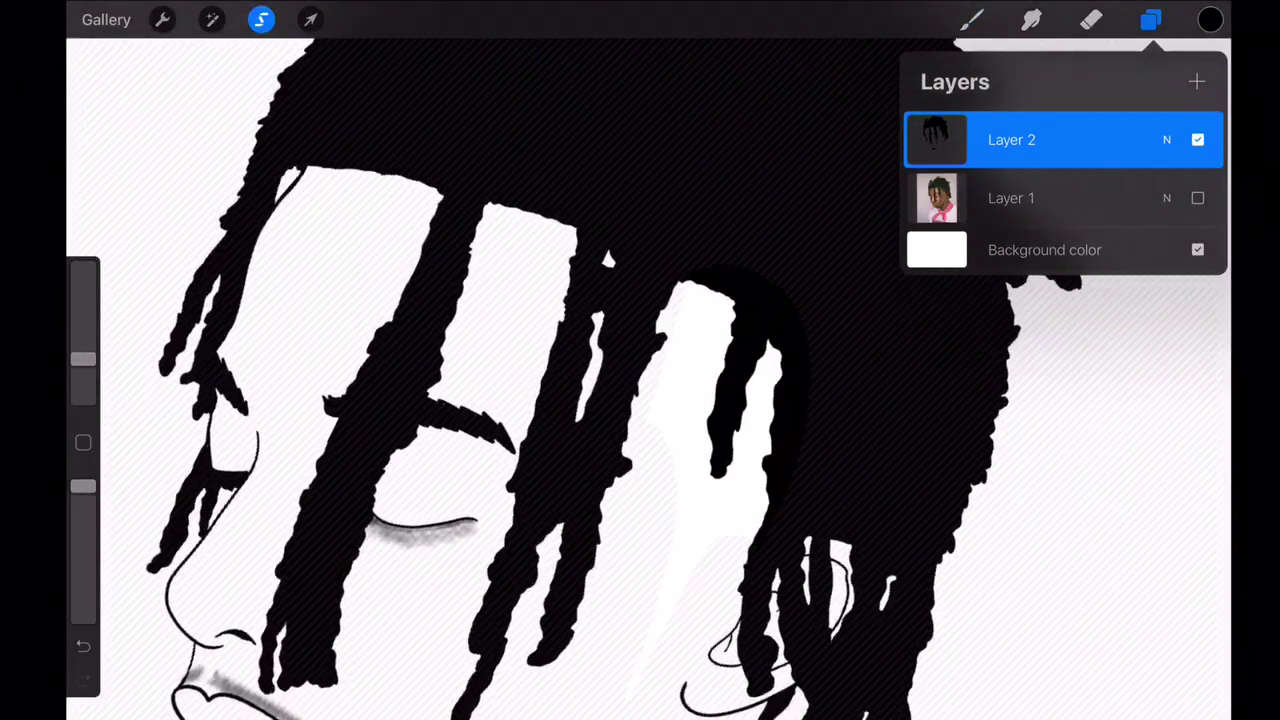
left_click(972, 20)
mouse_move(690, 288)
left_mouse_down()
mouse_move(732, 318)
mouse_move(776, 382)
mouse_move(722, 346)
mouse_move(764, 414)
mouse_move(764, 452)
left_mouse_up()
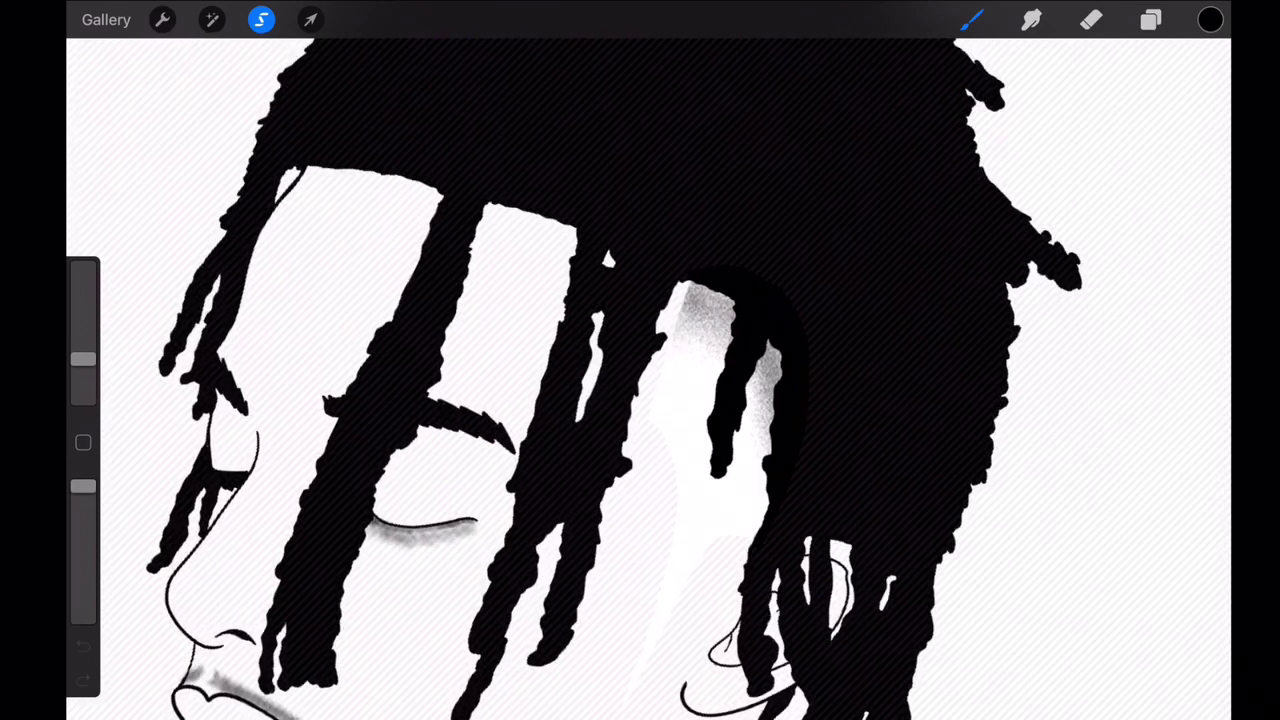
scroll(640, 360, "down", 5)
scroll(640, 360, "up", 5)
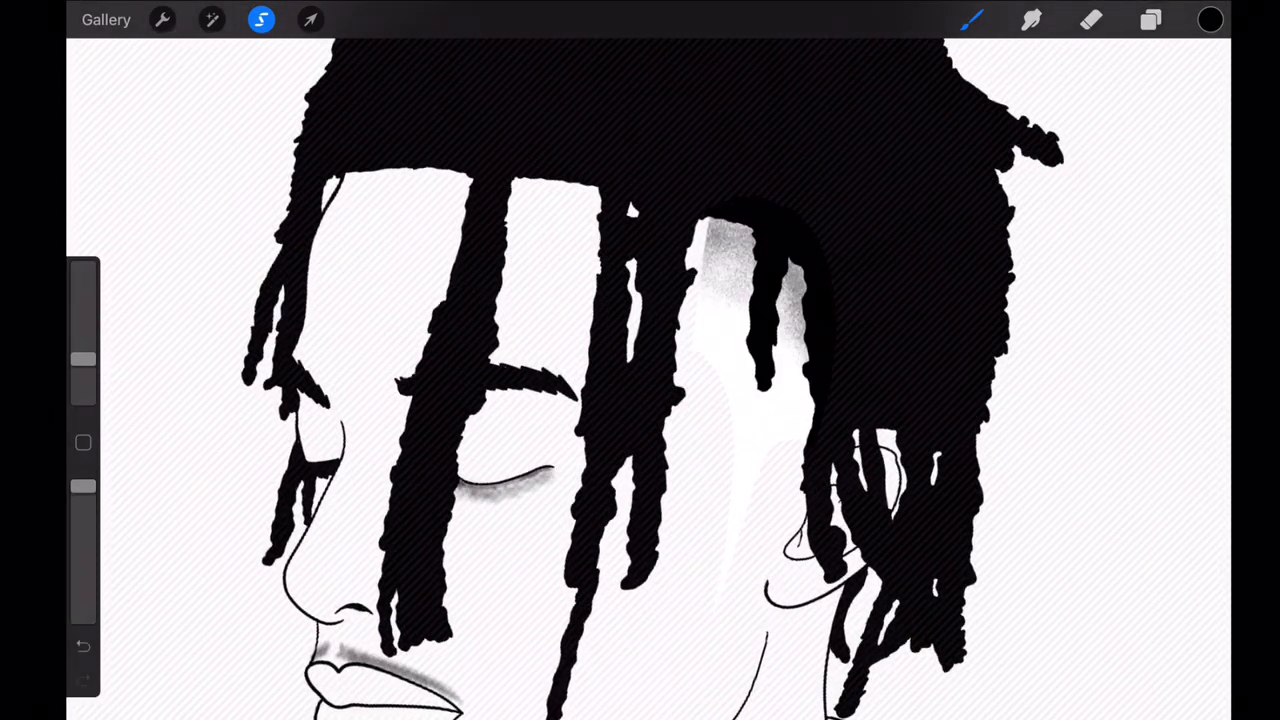
- Switch to a different shading brush, undo a trial stroke, and enlarge the brush
left_click(972, 20)
left_click(1040, 222)
left_click(972, 20)
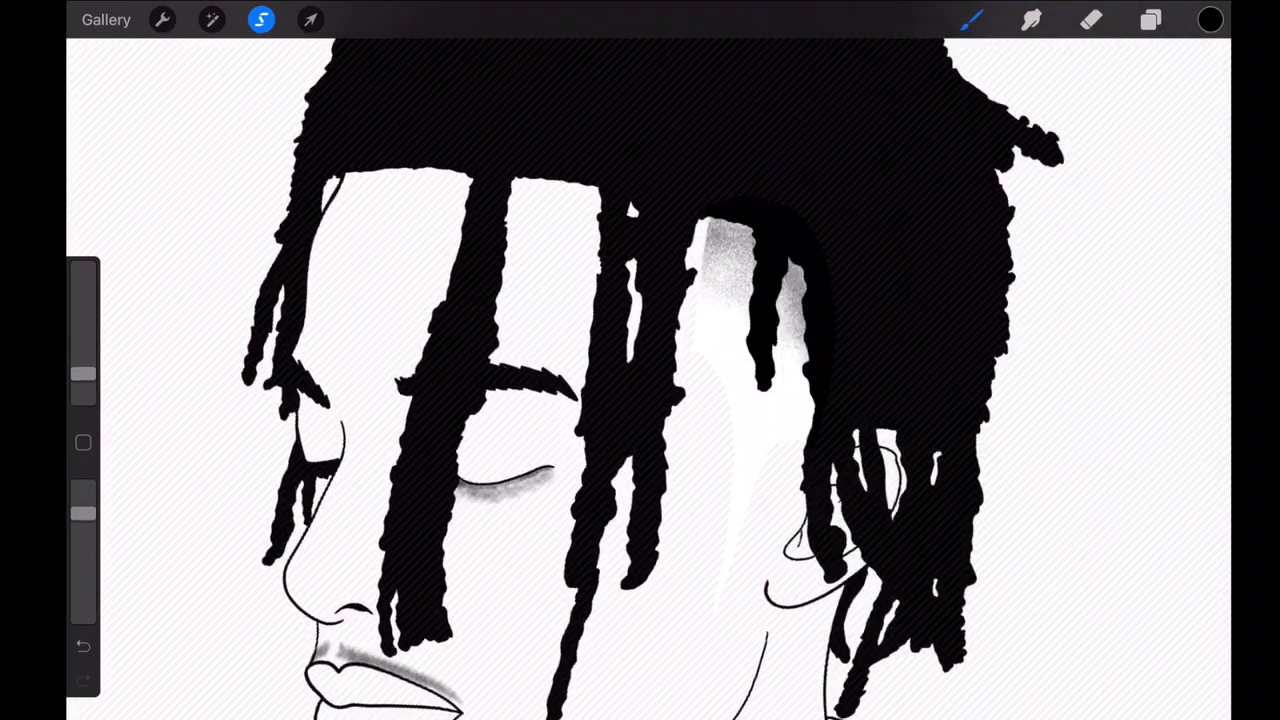
left_click_drag(706, 300, 708, 222)
key("ctrl+z")
left_click_drag(83, 373, 83, 342)
mouse_move(708, 228)
left_mouse_down()
mouse_move(794, 296)
mouse_move(796, 336)
left_mouse_up()
scroll(640, 360, "down", 5)
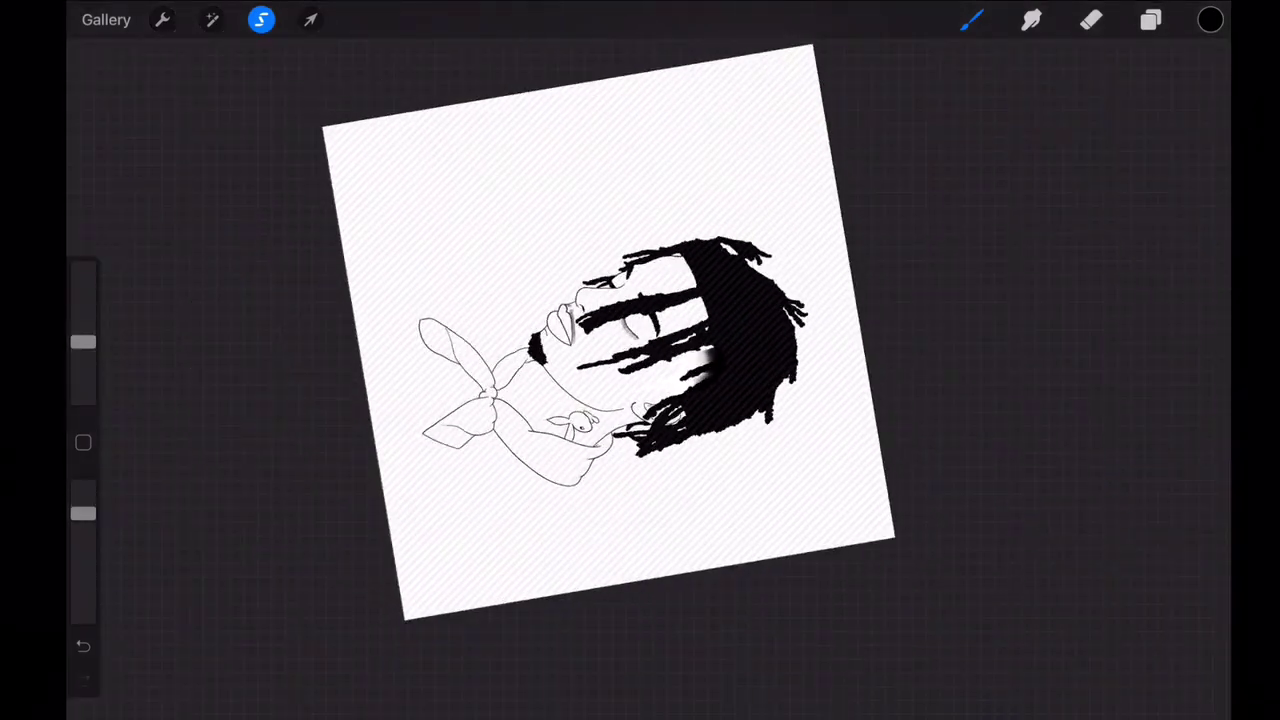
scroll(640, 360, "up", 5)
- Fill the right side of the dreadlocks black with the Stubble brush, then lower its opacity
left_click(971, 19)
left_click(1040, 150)
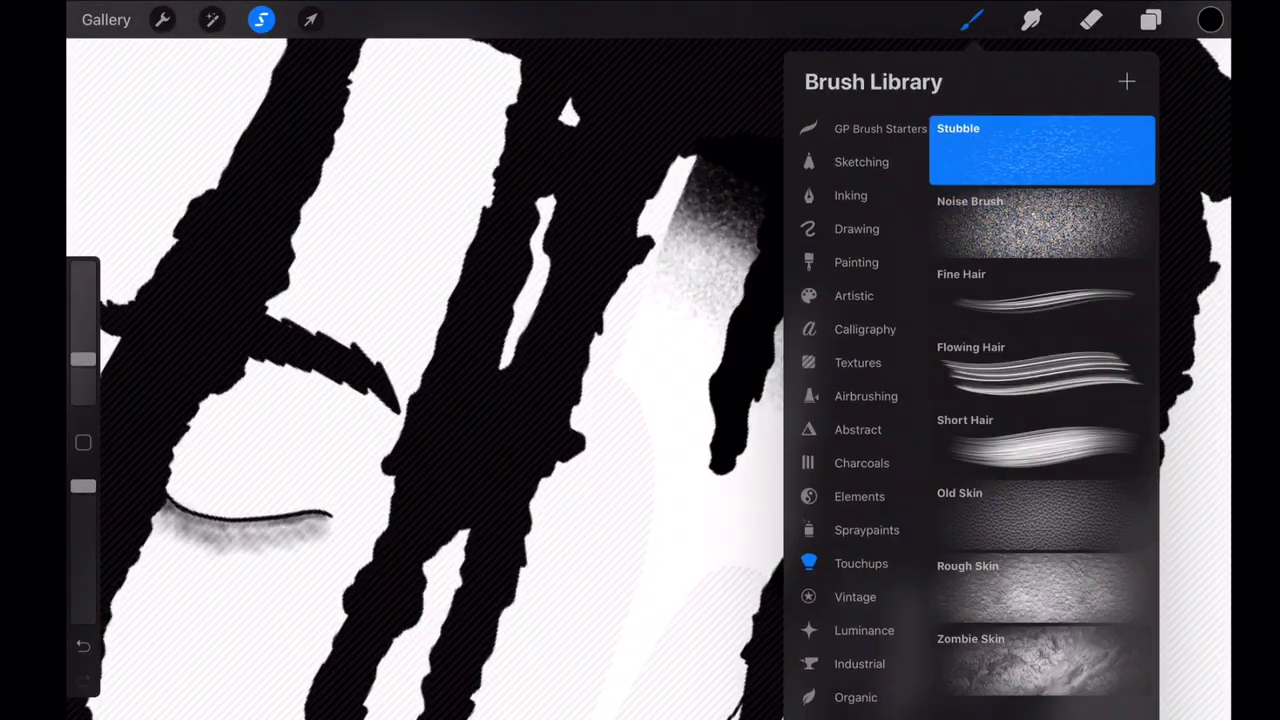
left_click_drag(1150, 120, 850, 650)
mouse_move(83, 358)
left_mouse_down()
mouse_move(83, 371)
mouse_move(83, 353)
left_mouse_up()
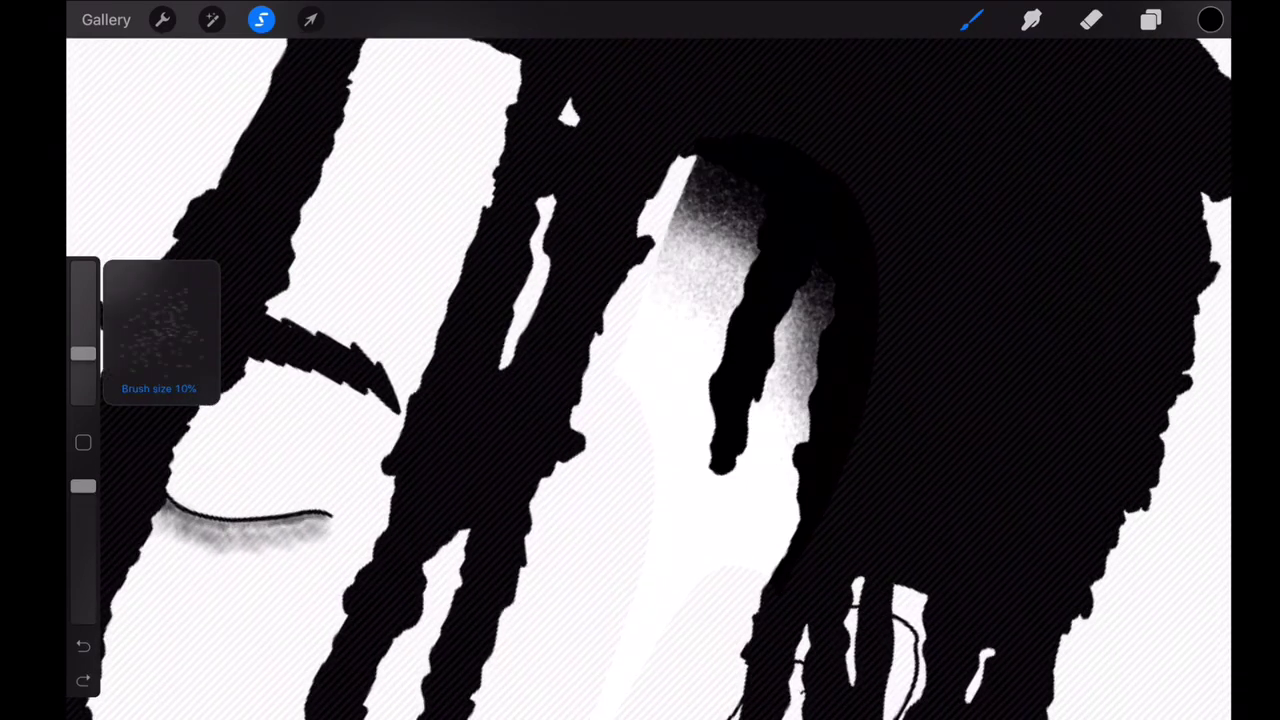
left_click_drag(83, 486, 83, 567)
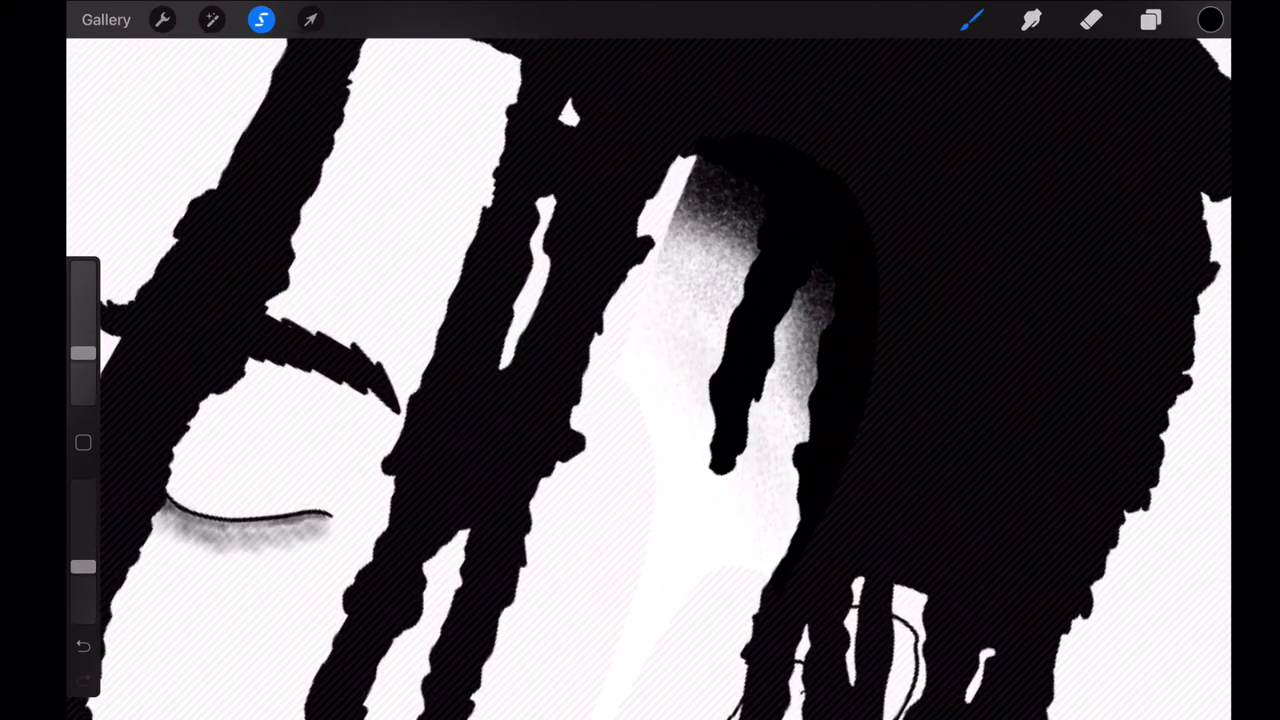
scroll(640, 400, "down", 3)
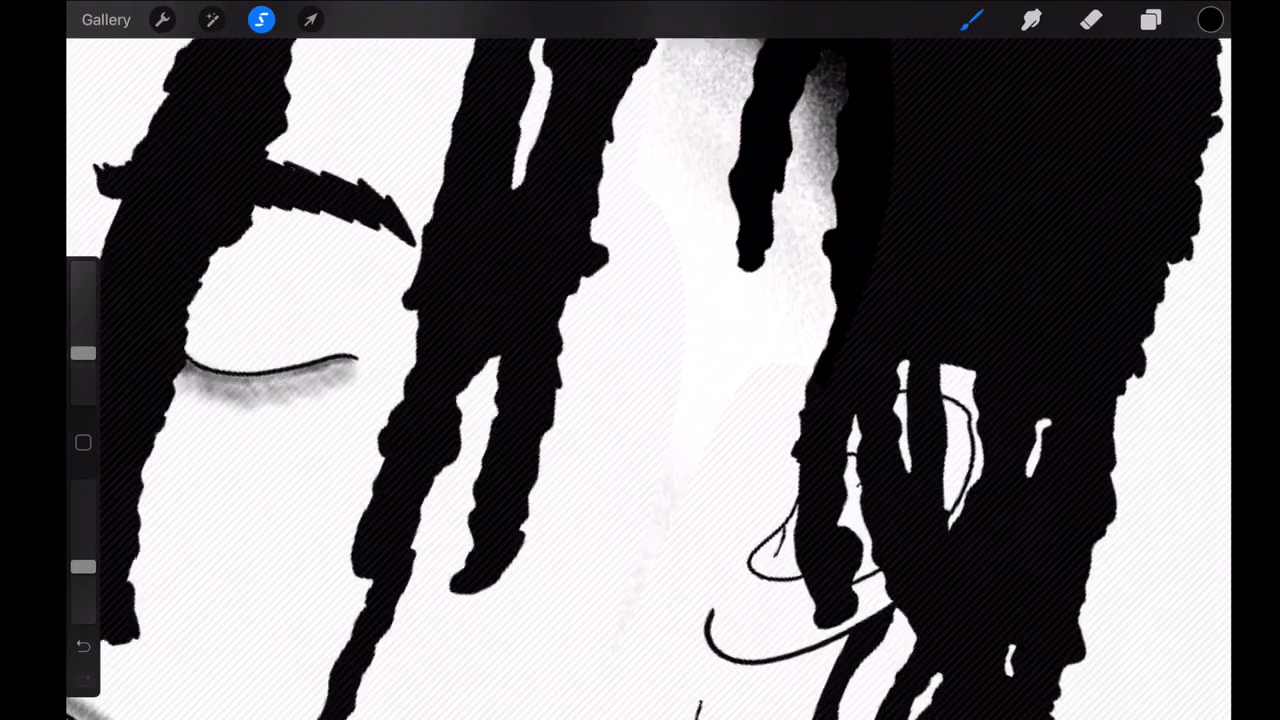
scroll(640, 360, "down", 5)
scroll(640, 360, "up", 5)
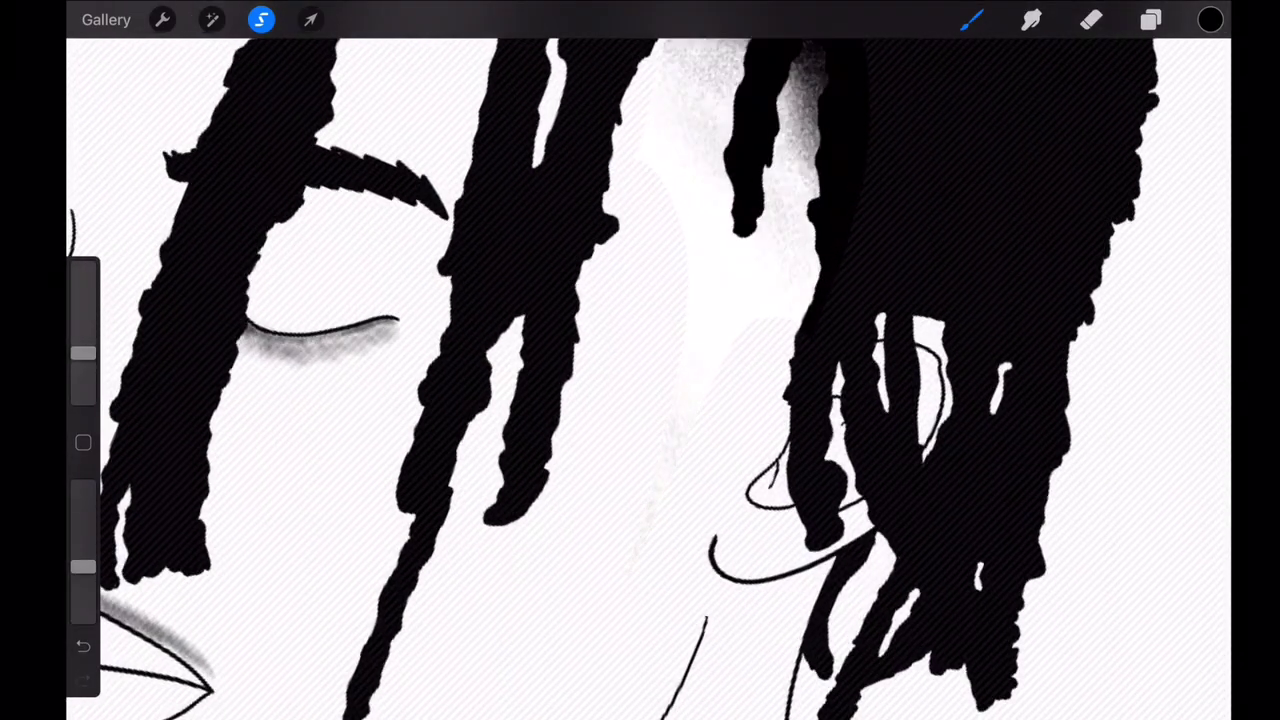
- Select the Noise Brush and tune its size and opacity after an undone test stroke
scroll(640, 360, "up", 5)
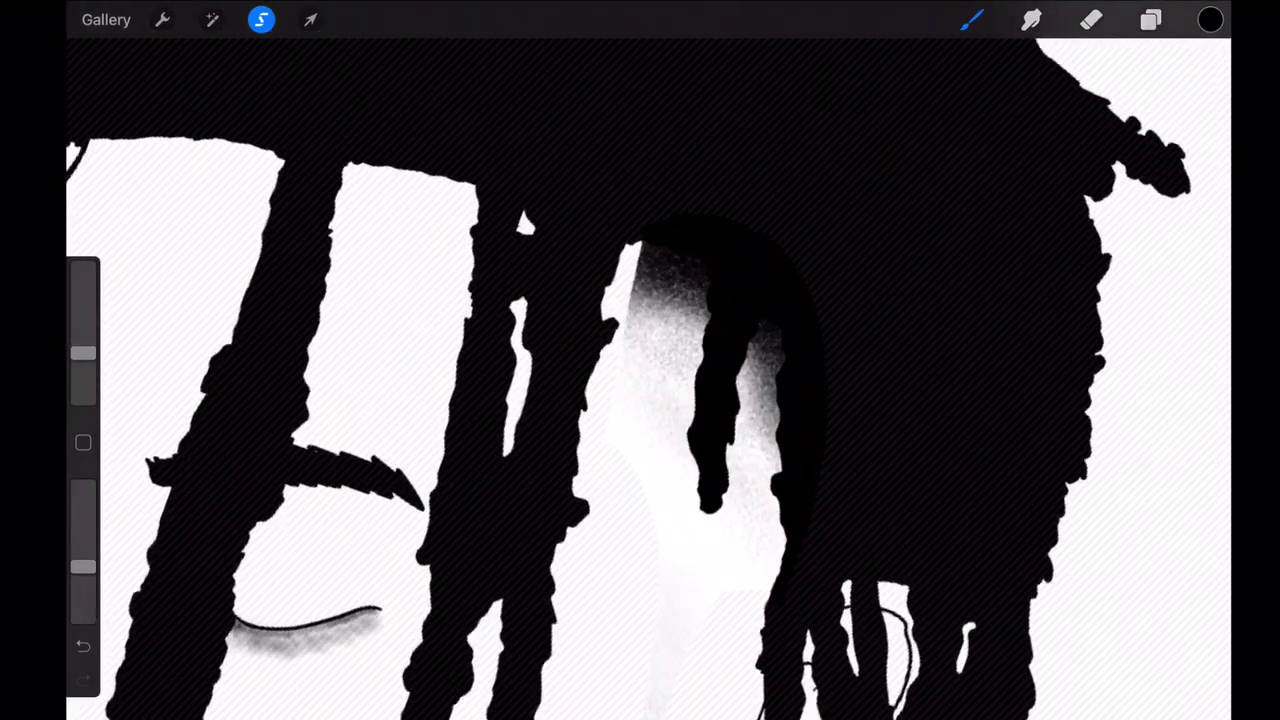
left_click(971, 19)
left_click(1040, 222)
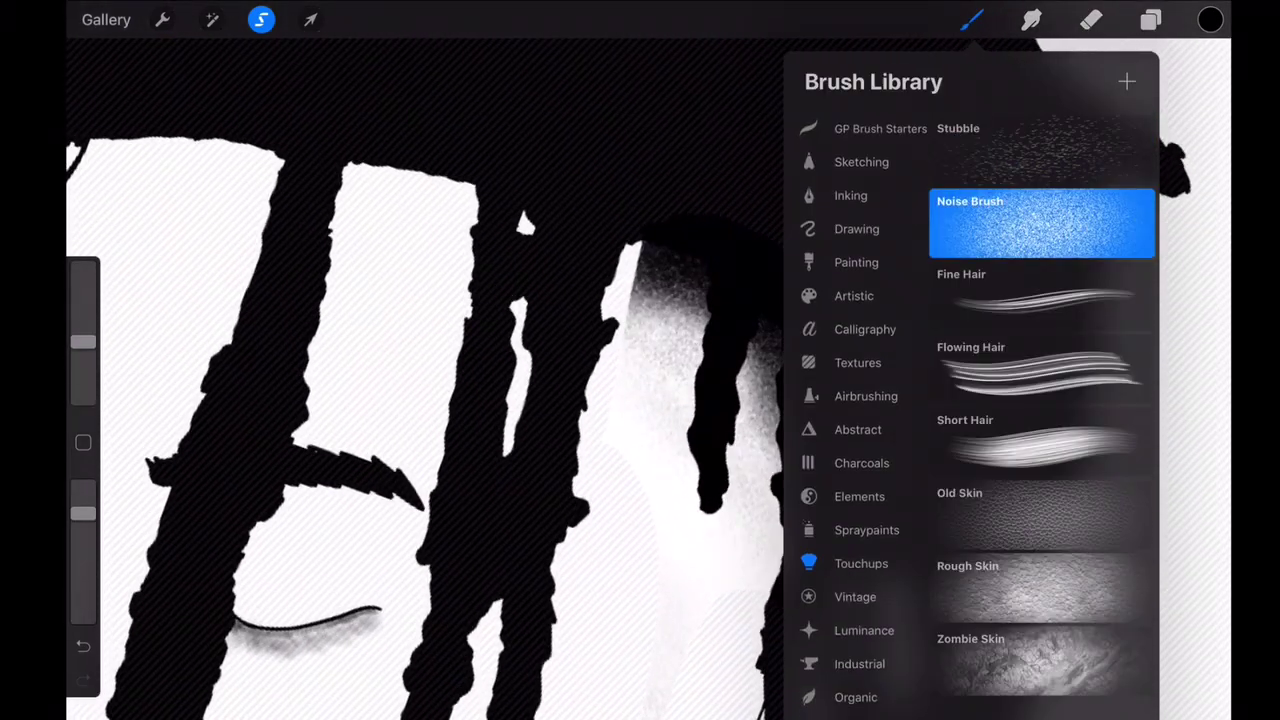
left_click(160, 550)
left_click_drag(690, 320, 650, 370)
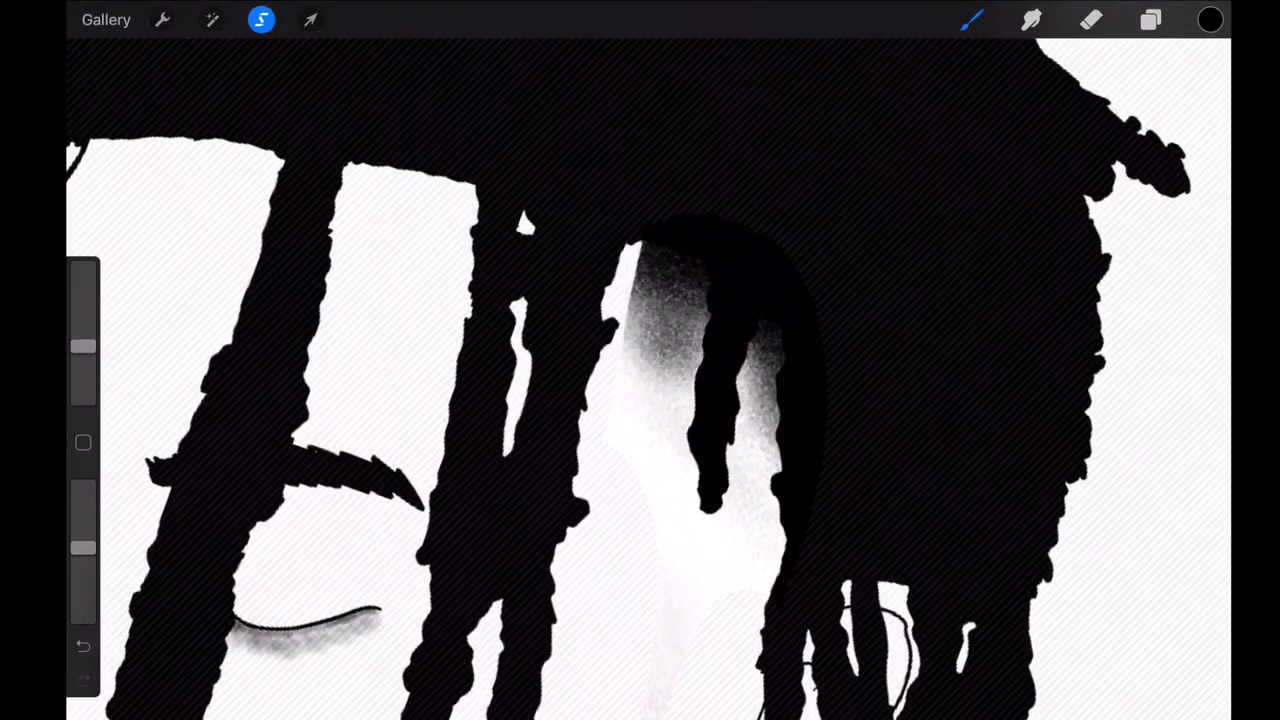
key("ctrl+z")
mouse_move(83, 346)
left_mouse_down()
mouse_move(83, 372)
mouse_move(83, 345)
left_mouse_up()
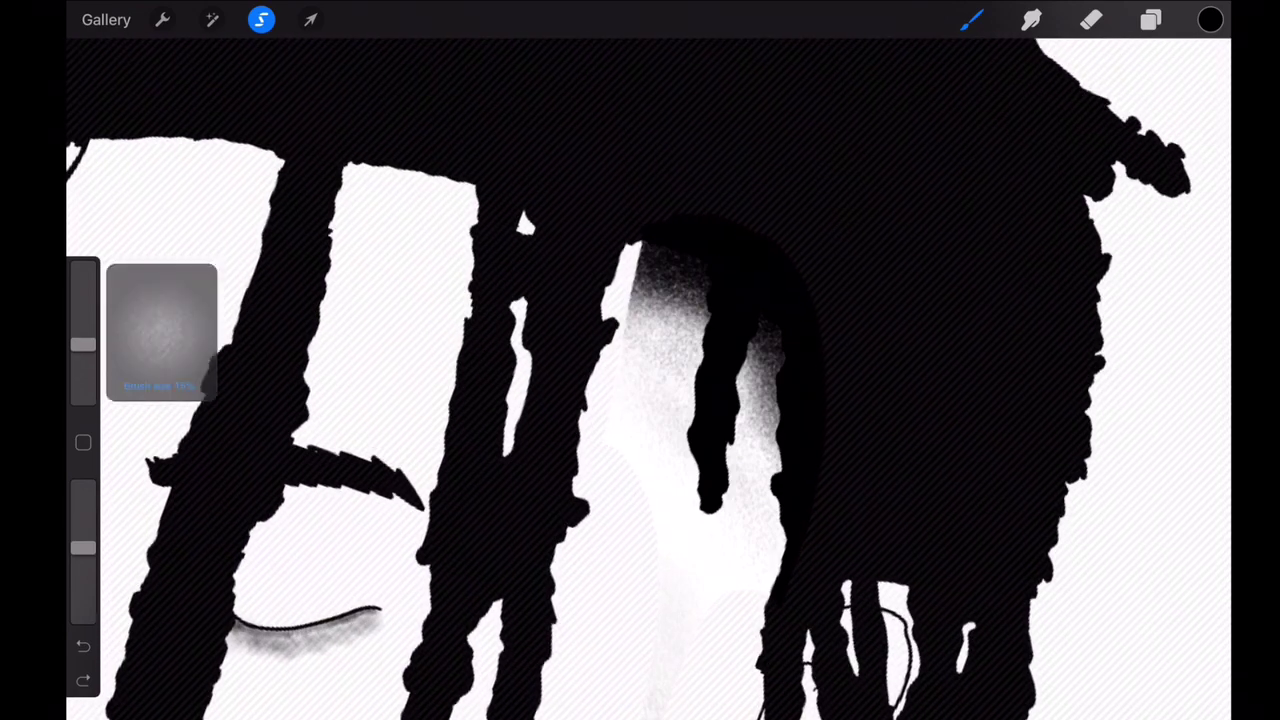
left_click_drag(83, 548, 83, 576)
- Darken the grey gradient with grainy noise strokes across its top and middle
left_click_drag(680, 310, 685, 400)
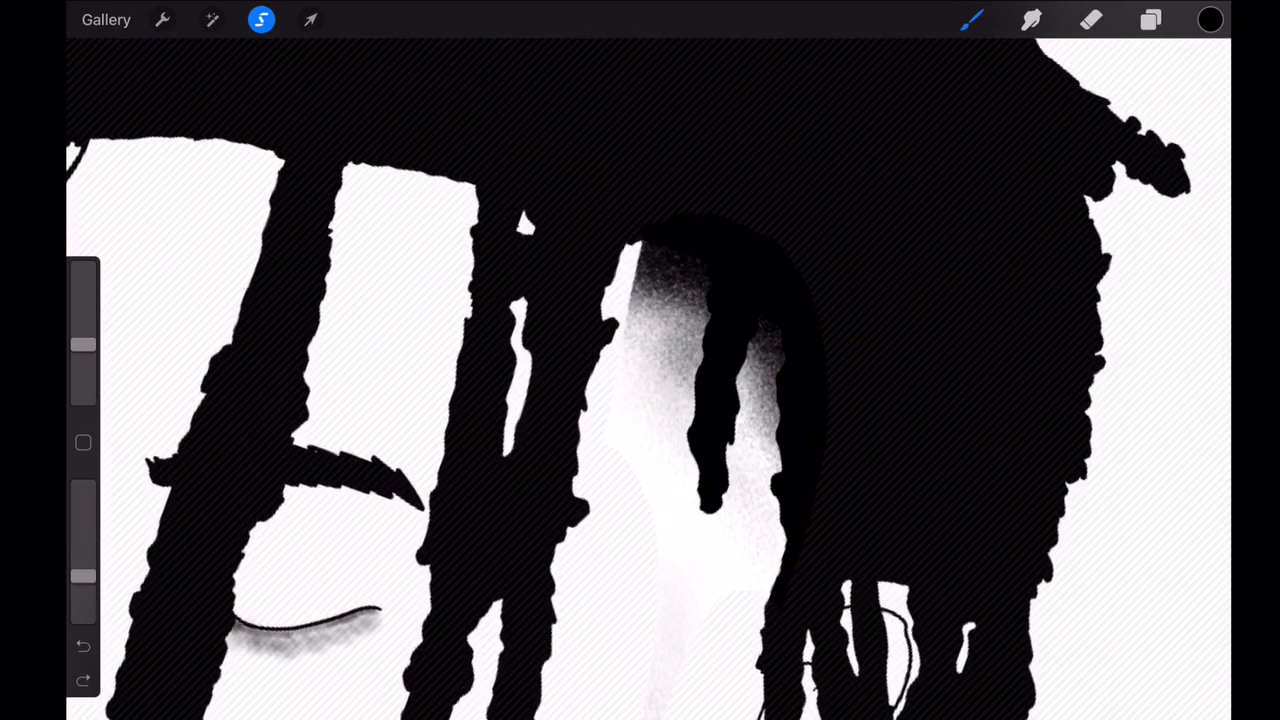
left_click_drag(750, 365, 755, 500)
left_click_drag(680, 360, 665, 435)
mouse_move(650, 310)
left_mouse_down()
mouse_move(620, 430)
mouse_move(650, 290)
mouse_move(670, 345)
left_mouse_up()
left_click_drag(635, 400, 782, 580)
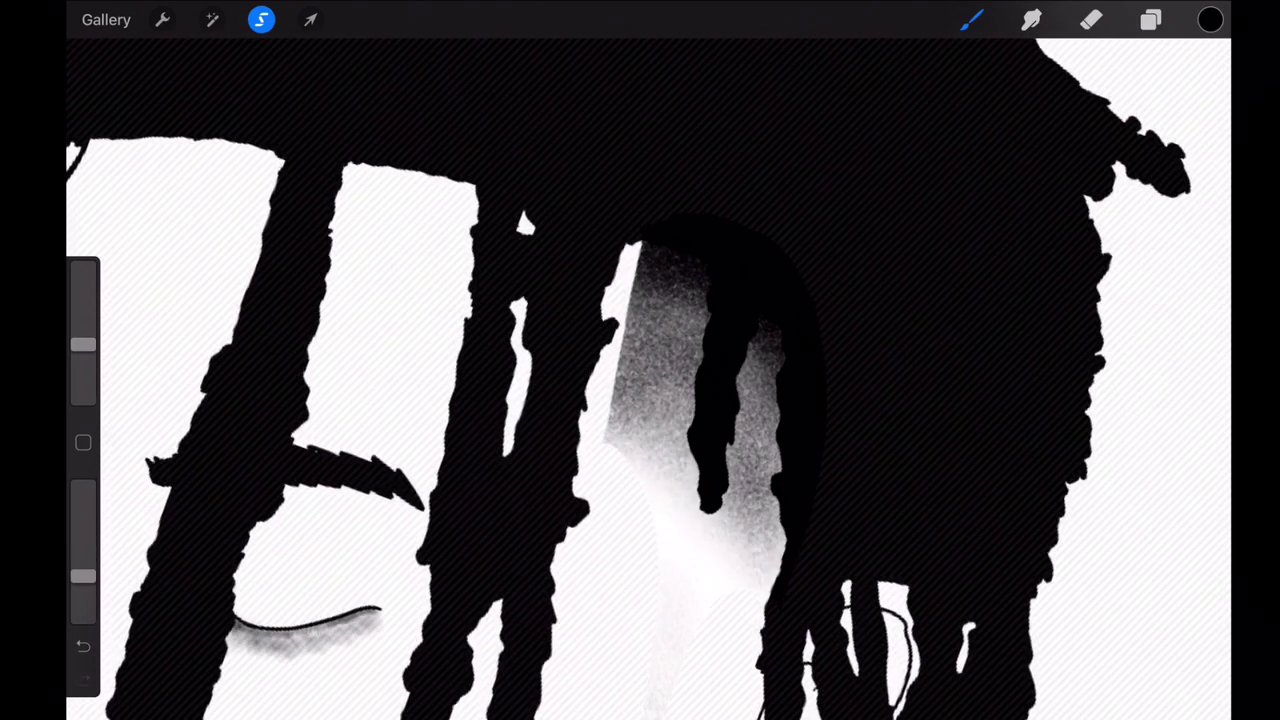
mouse_move(630, 276)
left_mouse_down()
mouse_move(664, 322)
mouse_move(706, 332)
mouse_move(776, 410)
mouse_move(770, 462)
left_mouse_up()
- Darken the gradient beside and below the dreadlock drip and up through its upper part
left_click_drag(652, 384, 780, 486)
mouse_move(726, 450)
left_mouse_down()
mouse_move(780, 520)
mouse_move(784, 594)
left_mouse_up()
left_click_drag(738, 550, 776, 594)
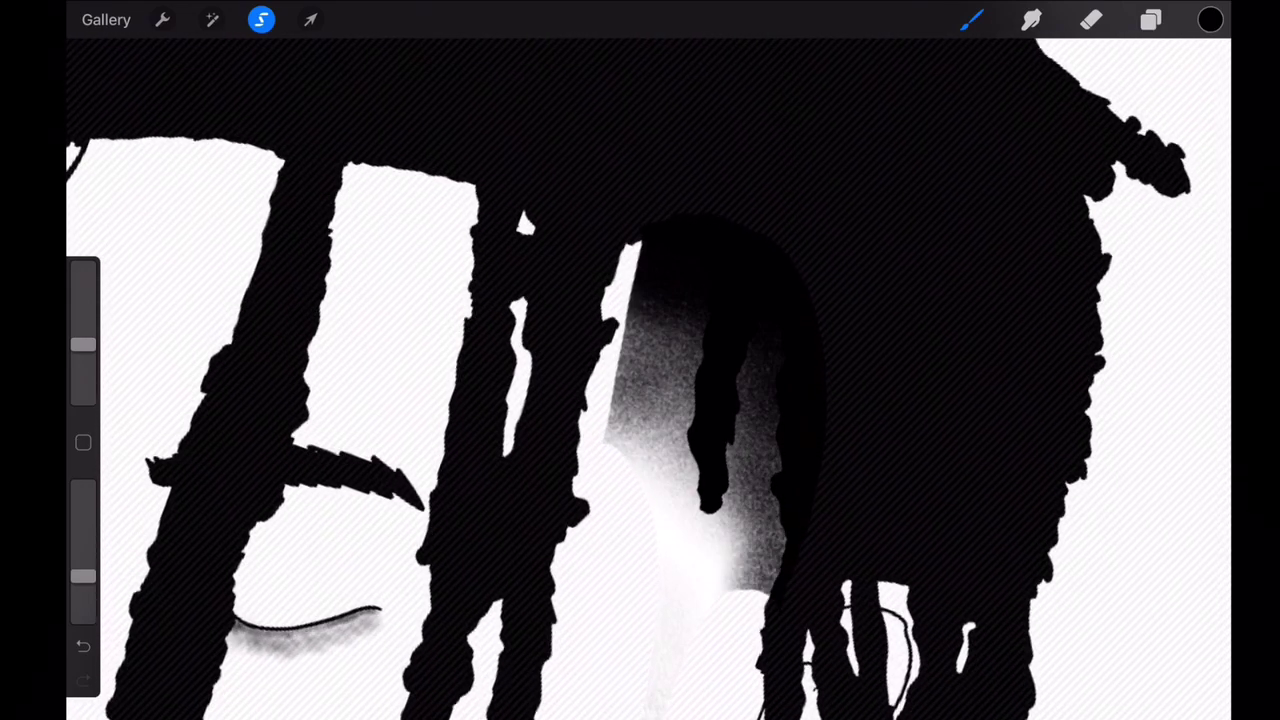
scroll(640, 380, "down", 5)
scroll(640, 380, "up", 5)
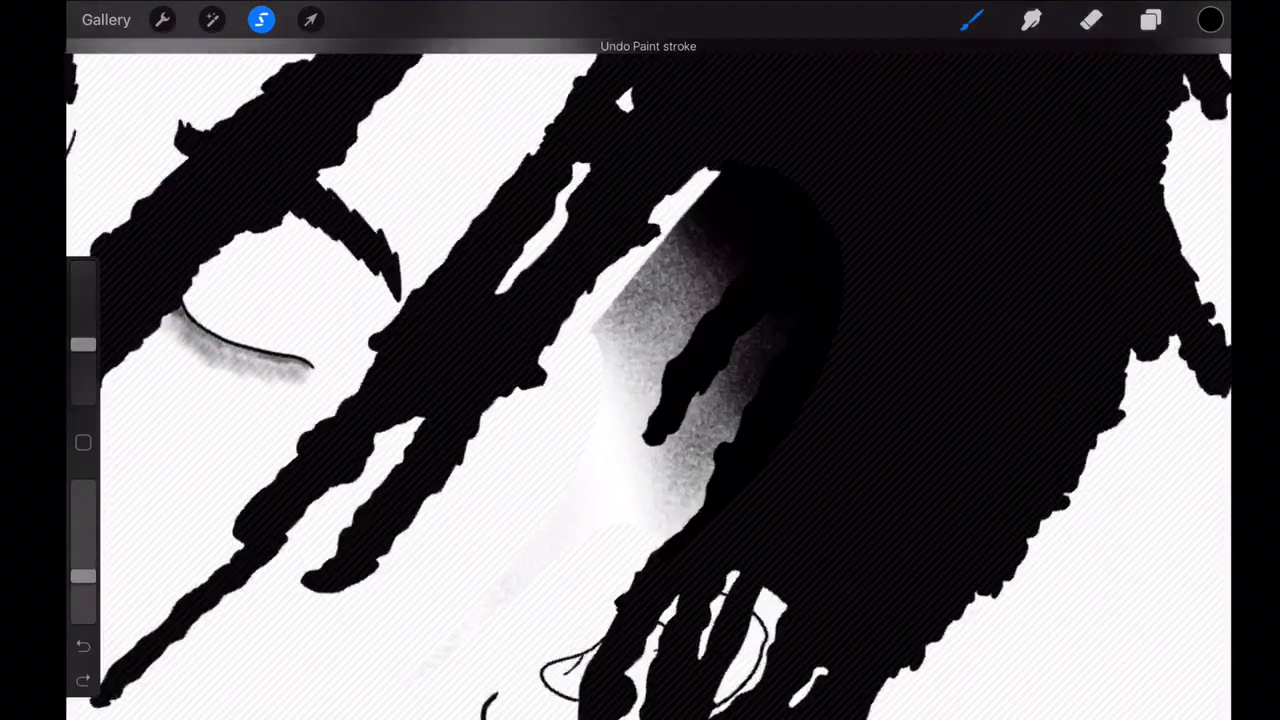
left_click_drag(698, 525, 724, 390)
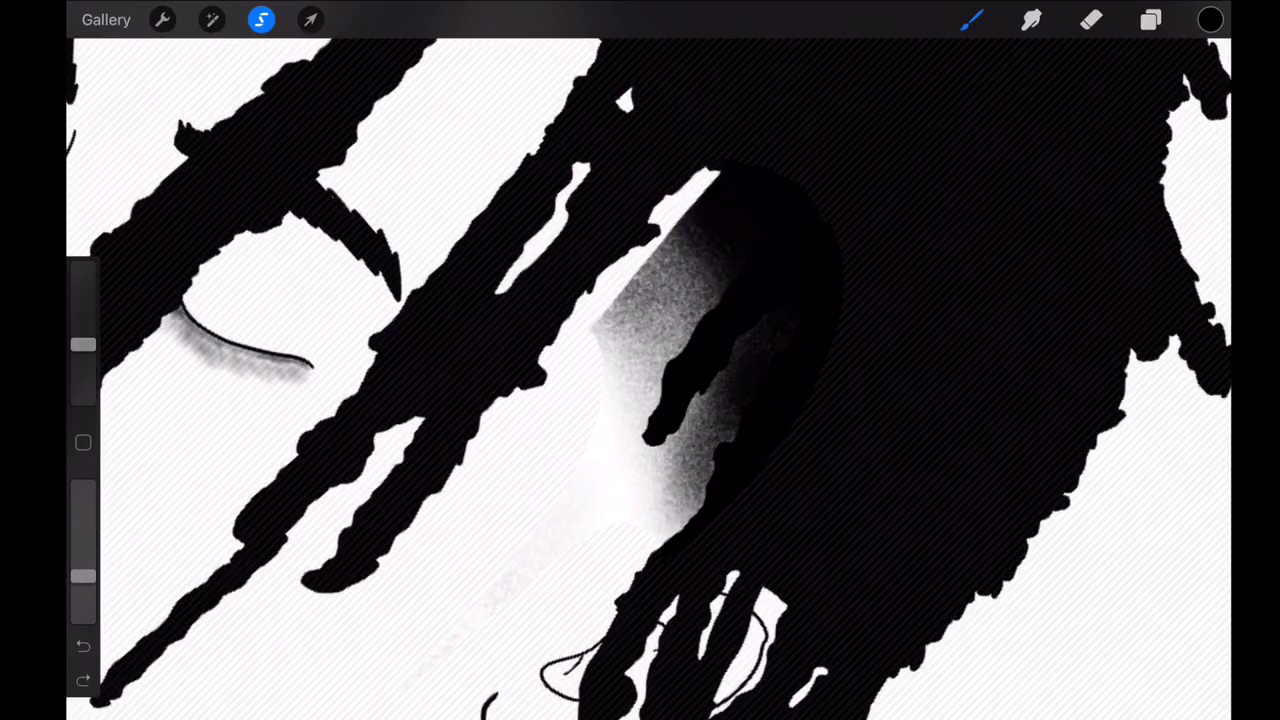
left_click_drag(716, 318, 672, 252)
scroll(640, 380, "down", 5)
scroll(640, 380, "up", 3)
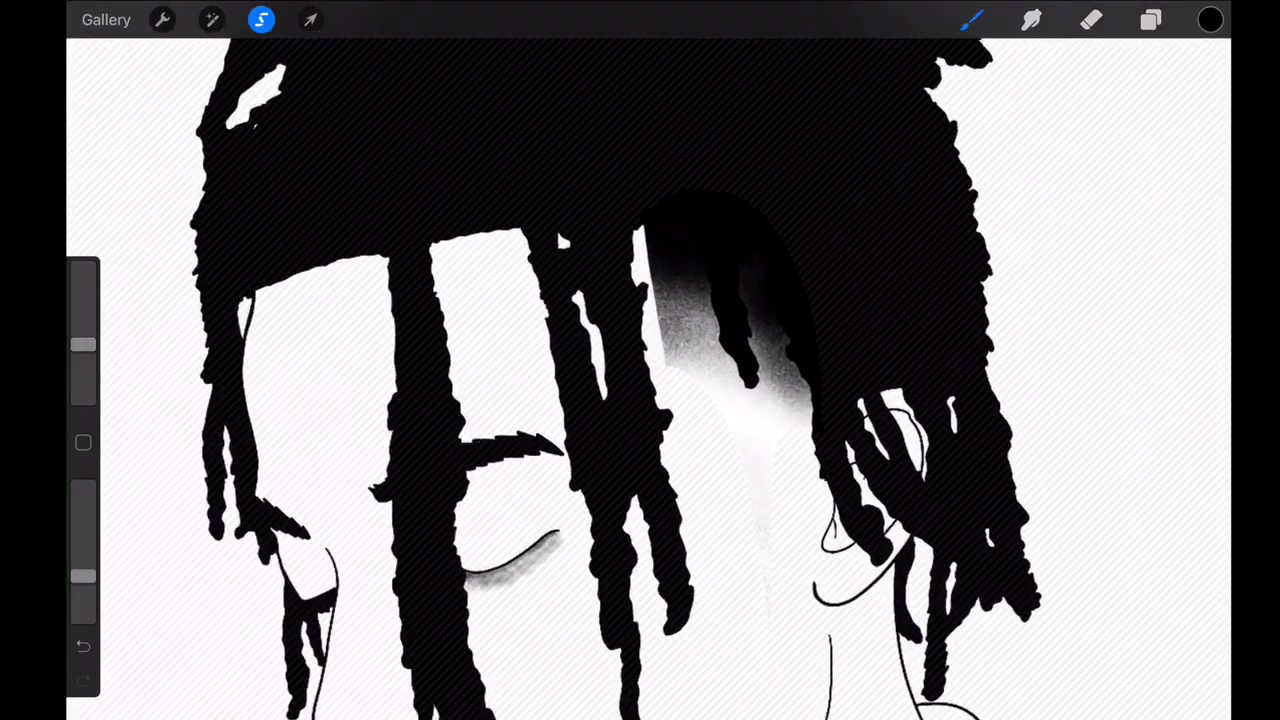
- Check the layers, then set the Eraser to the Noise Brush
left_click(1150, 20)
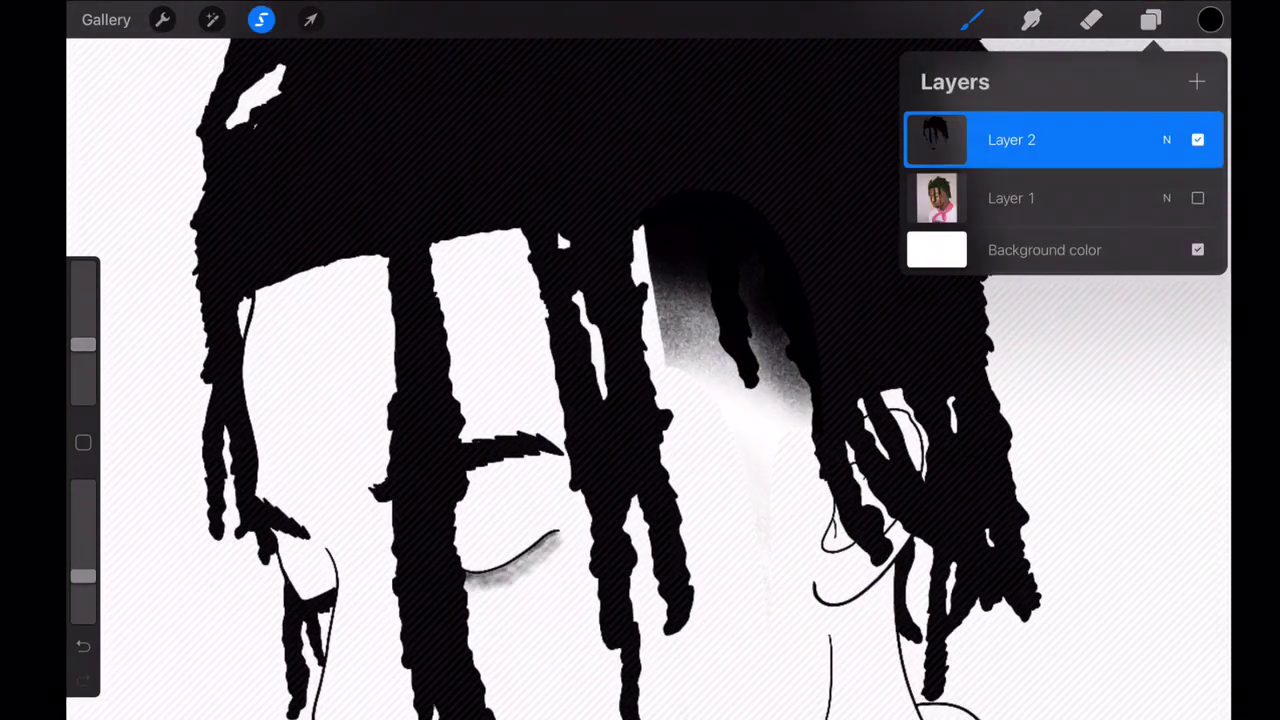
left_click(1090, 20)
left_click(1110, 222)
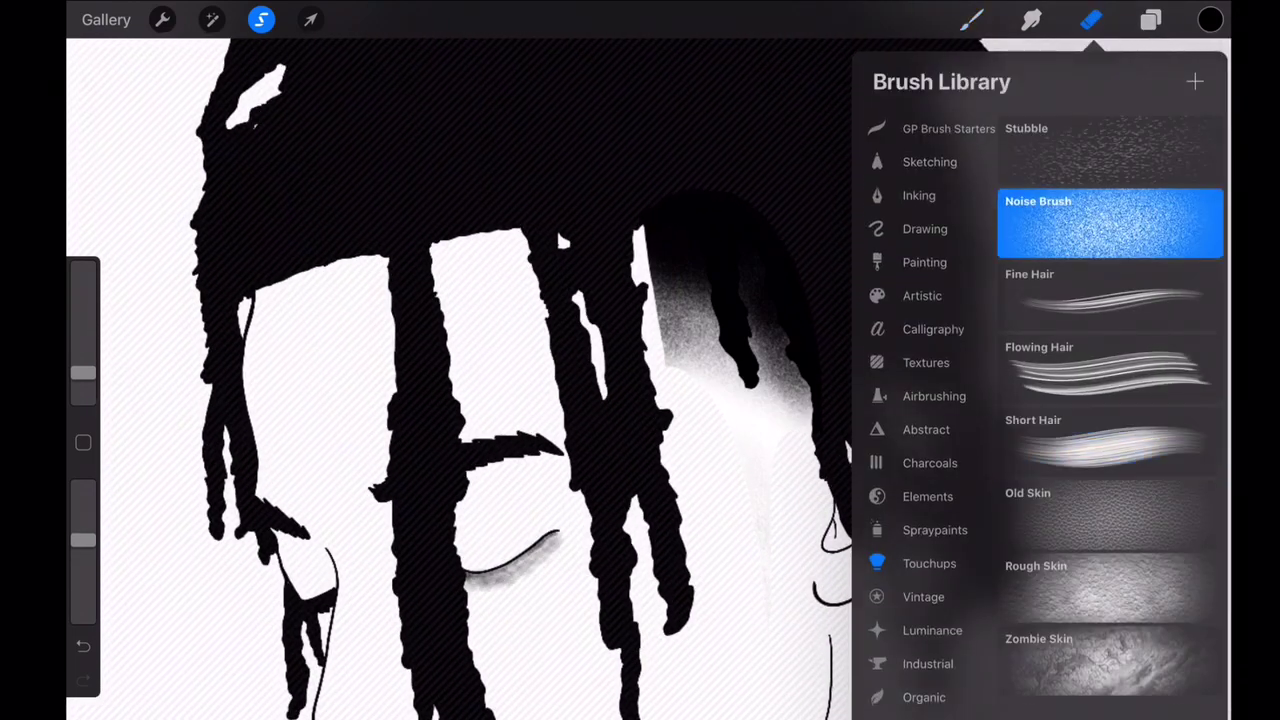
left_click(556, 228)
scroll(640, 380, "up", 3)
- Lower the eraser opacity after undoing two trial strokes on the grey noise
left_click_drag(600, 212, 610, 272)
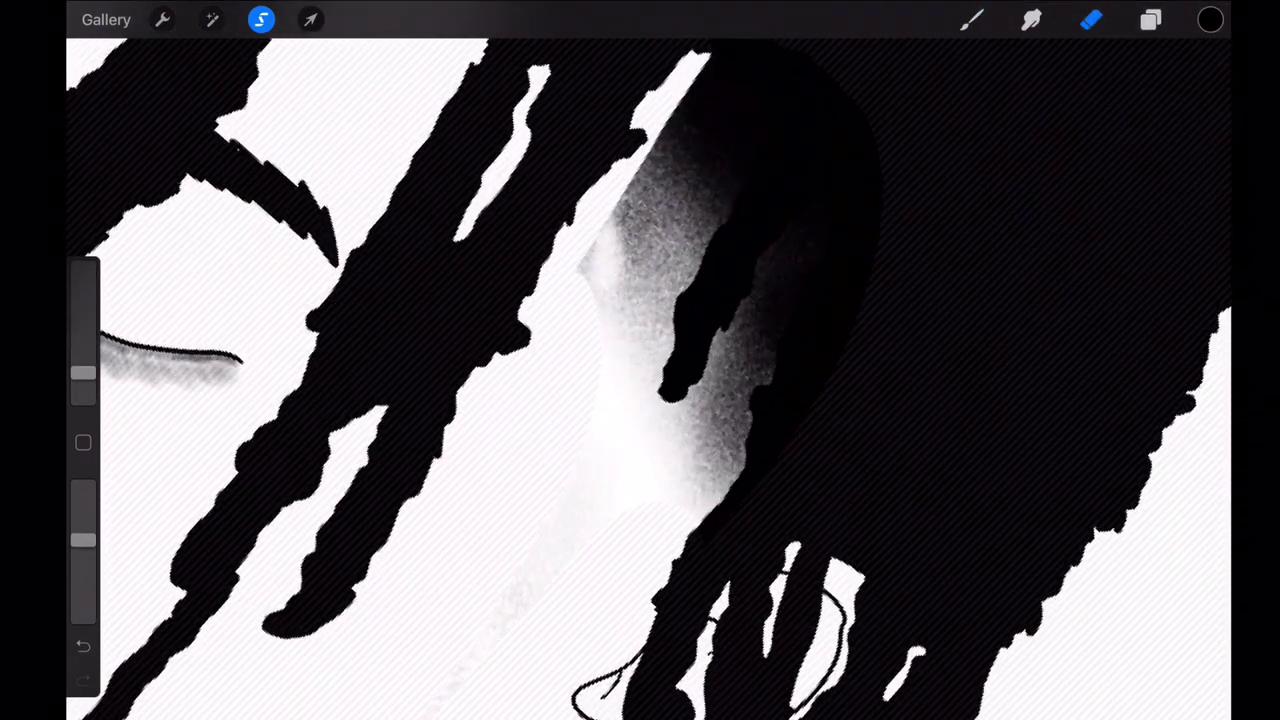
key("ctrl+z")
left_click_drag(83, 540, 83, 596)
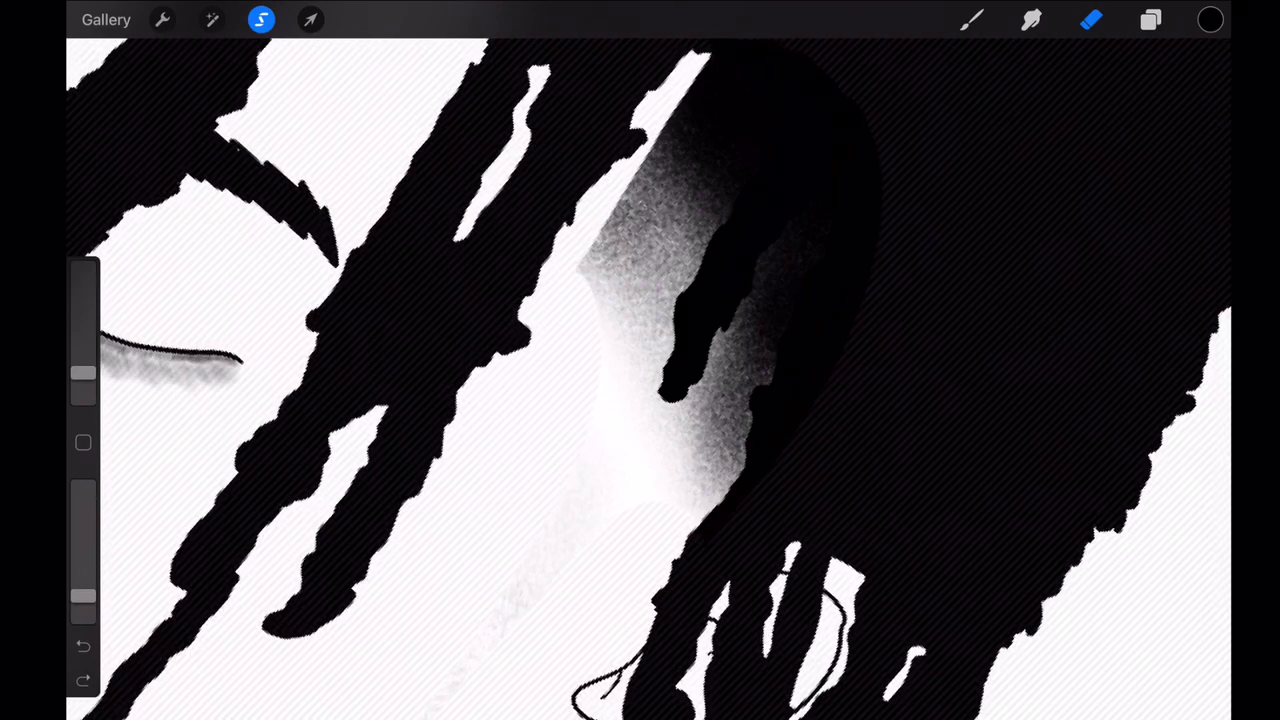
mouse_move(619, 214)
left_mouse_down()
mouse_move(641, 226)
mouse_move(690, 192)
left_mouse_up()
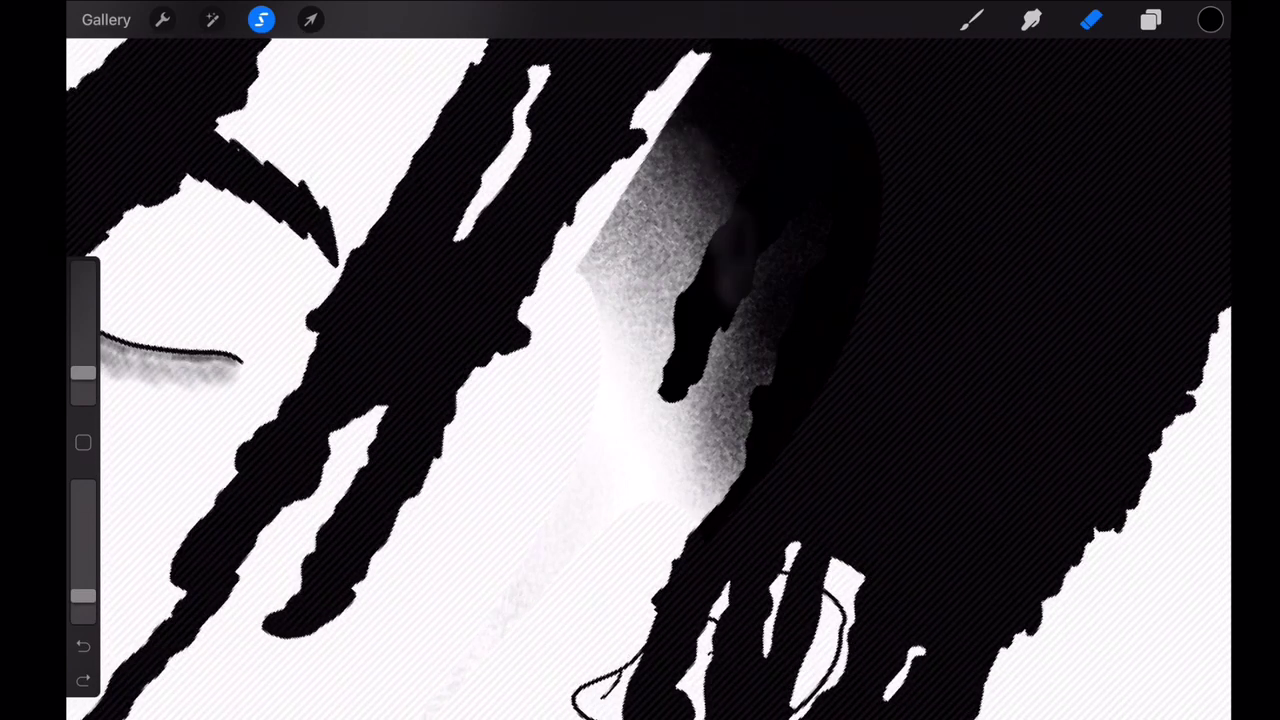
key("ctrl+z")
- Lightly erase a small patch of grey noise beside the hanging dreadlock
left_click_drag(640, 300, 600, 465)
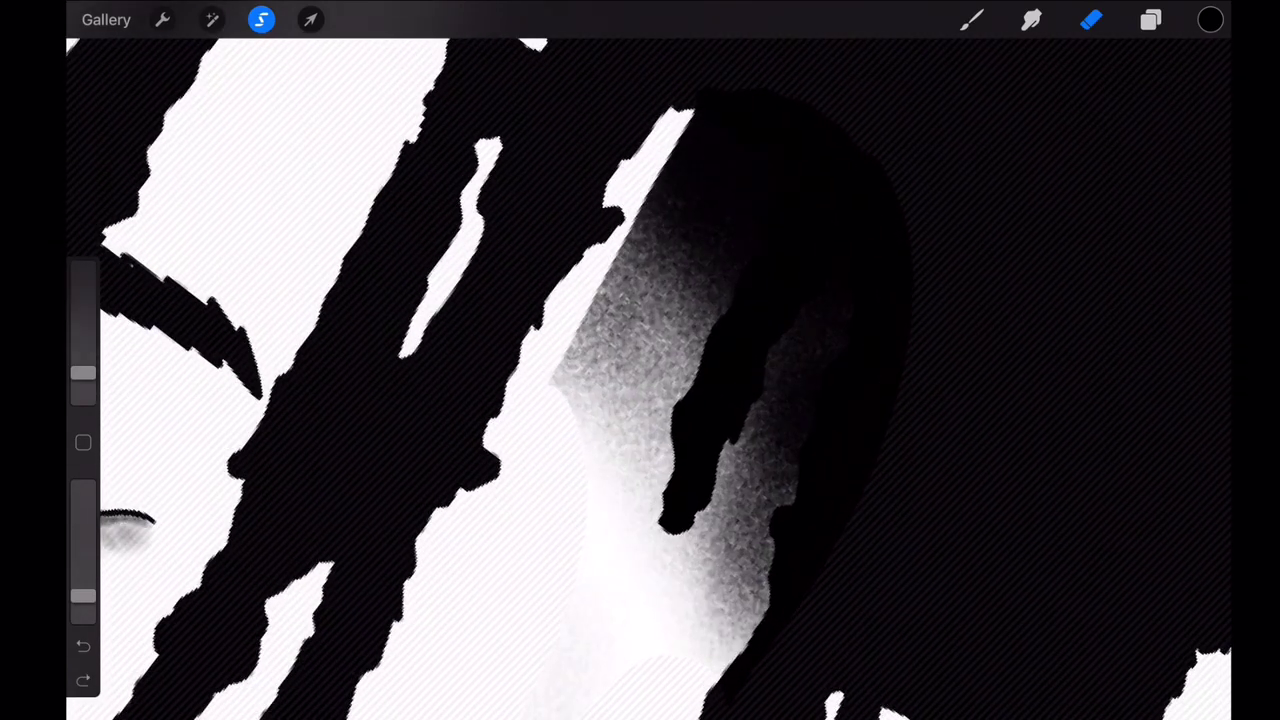
left_click_drag(650, 286, 637, 242)
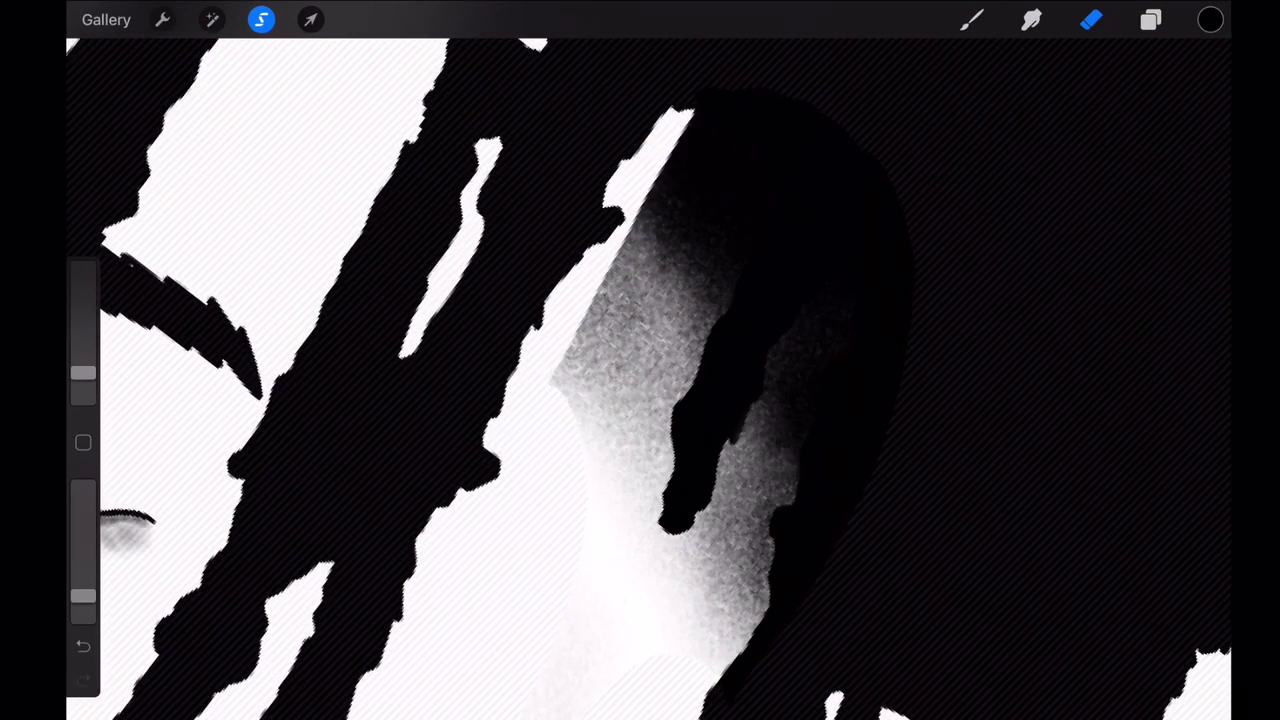
scroll(640, 360, "down", 10)
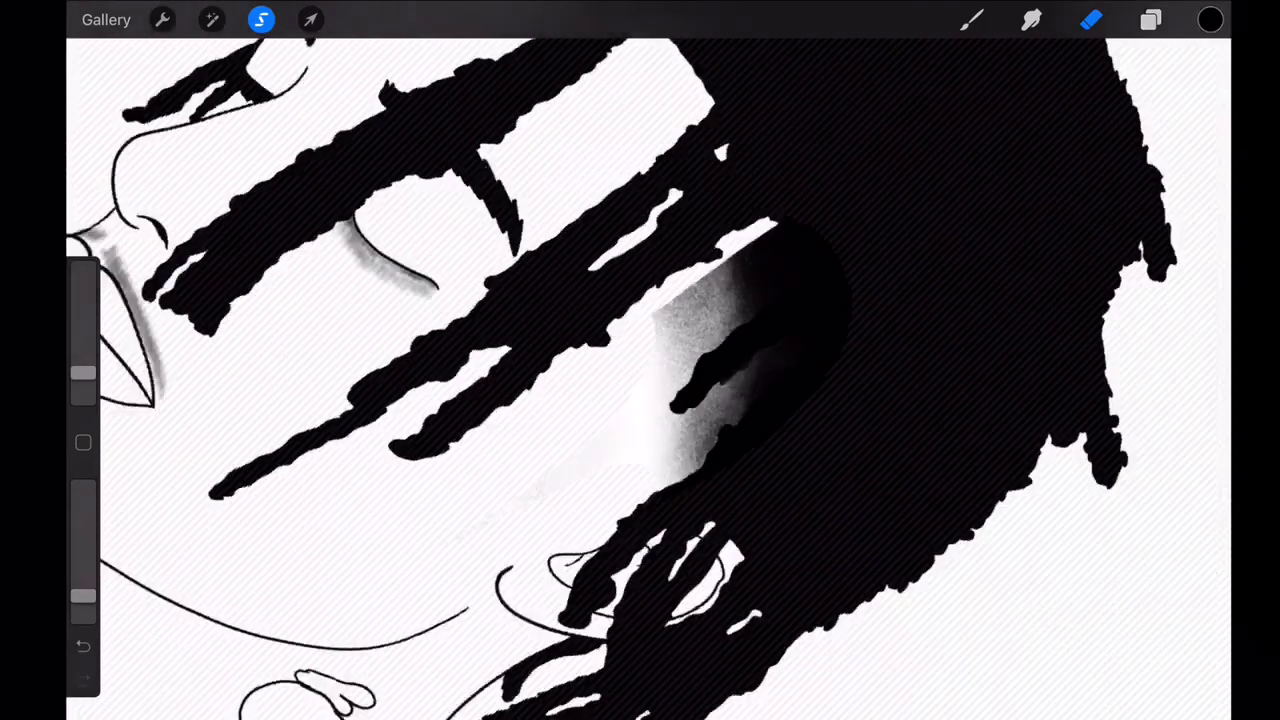
scroll(640, 360, "up", 3)
scroll(700, 350, "up", 5)
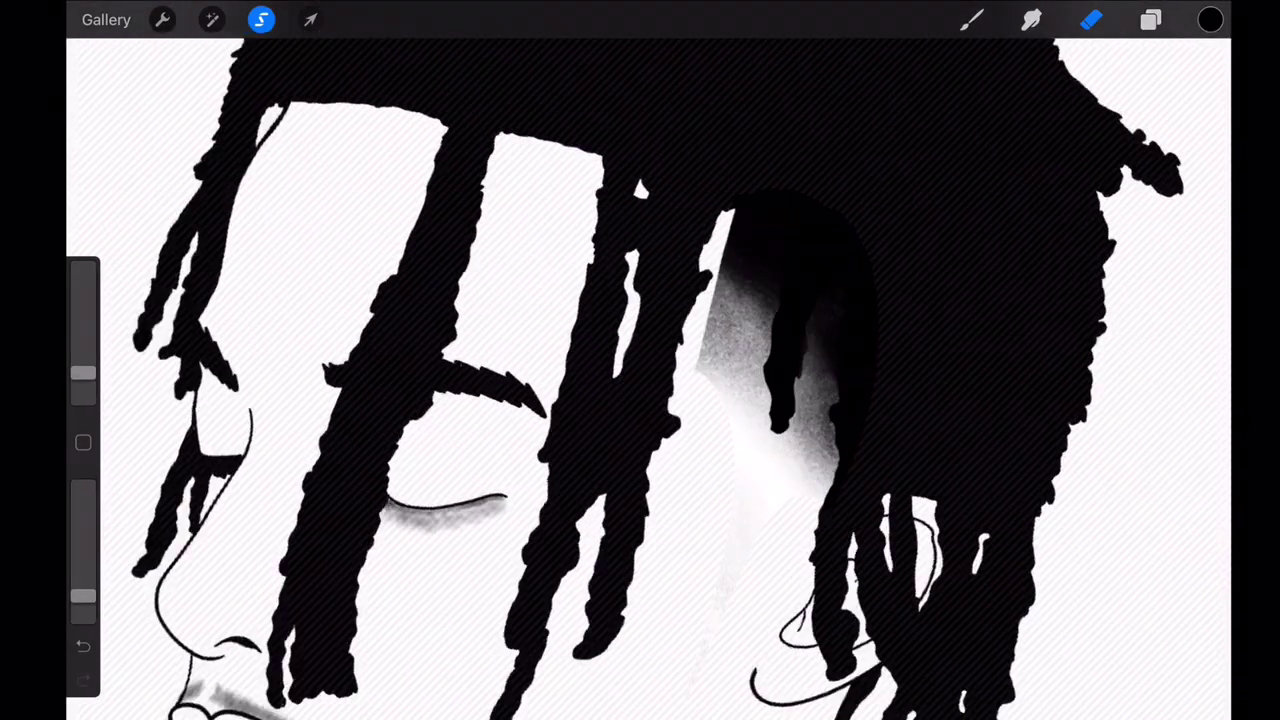
scroll(700, 350, "up", 5)
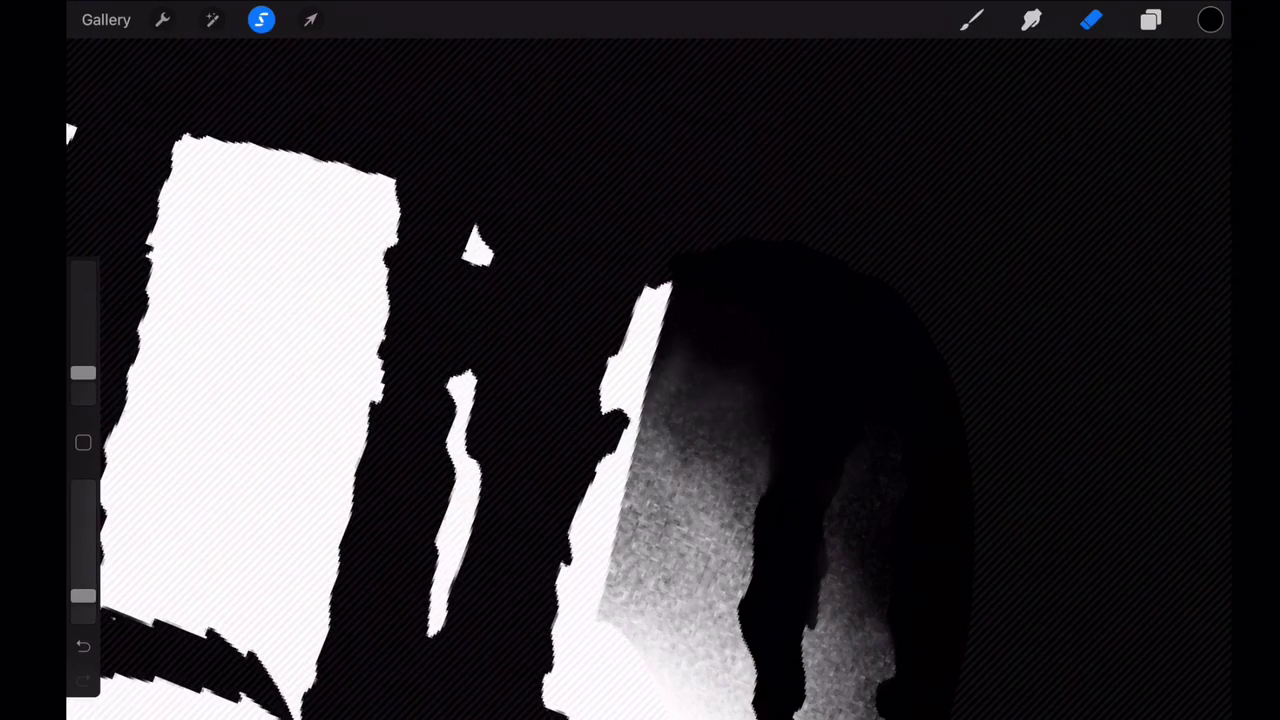
scroll(640, 360, "down", 3)
scroll(640, 360, "down", 5)
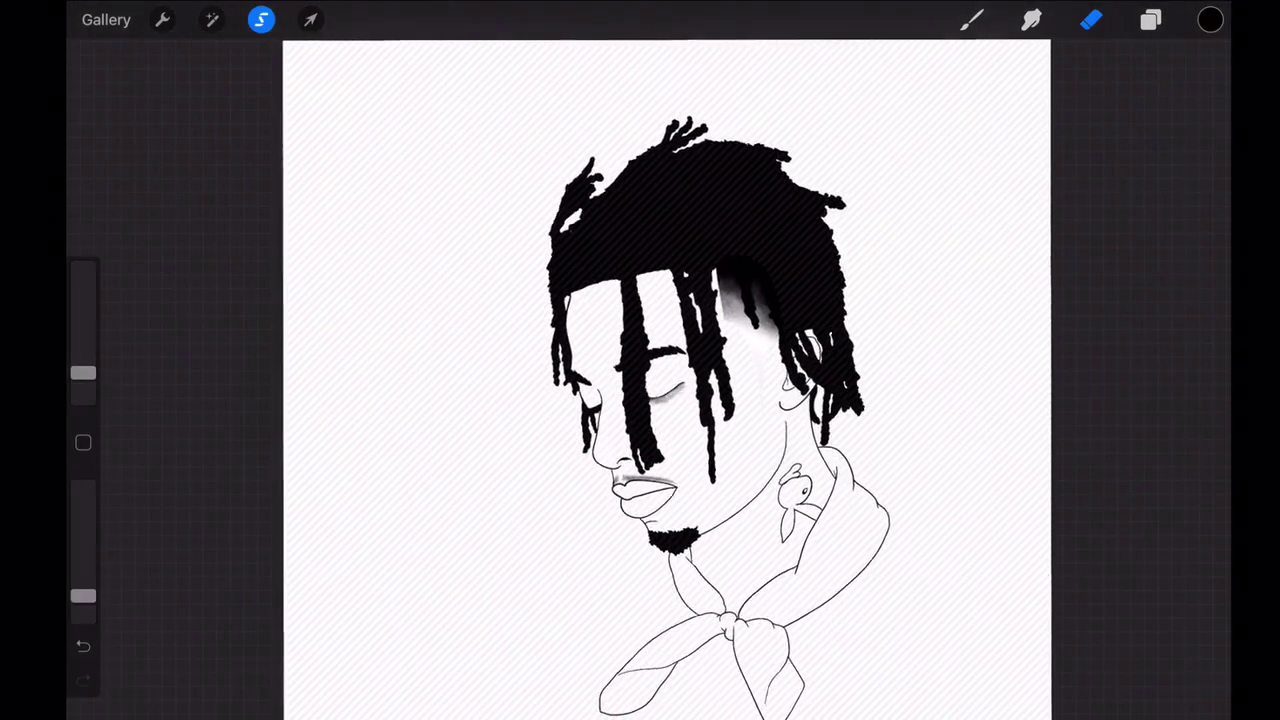
scroll(640, 360, "up", 5)
scroll(700, 350, "up", 5)
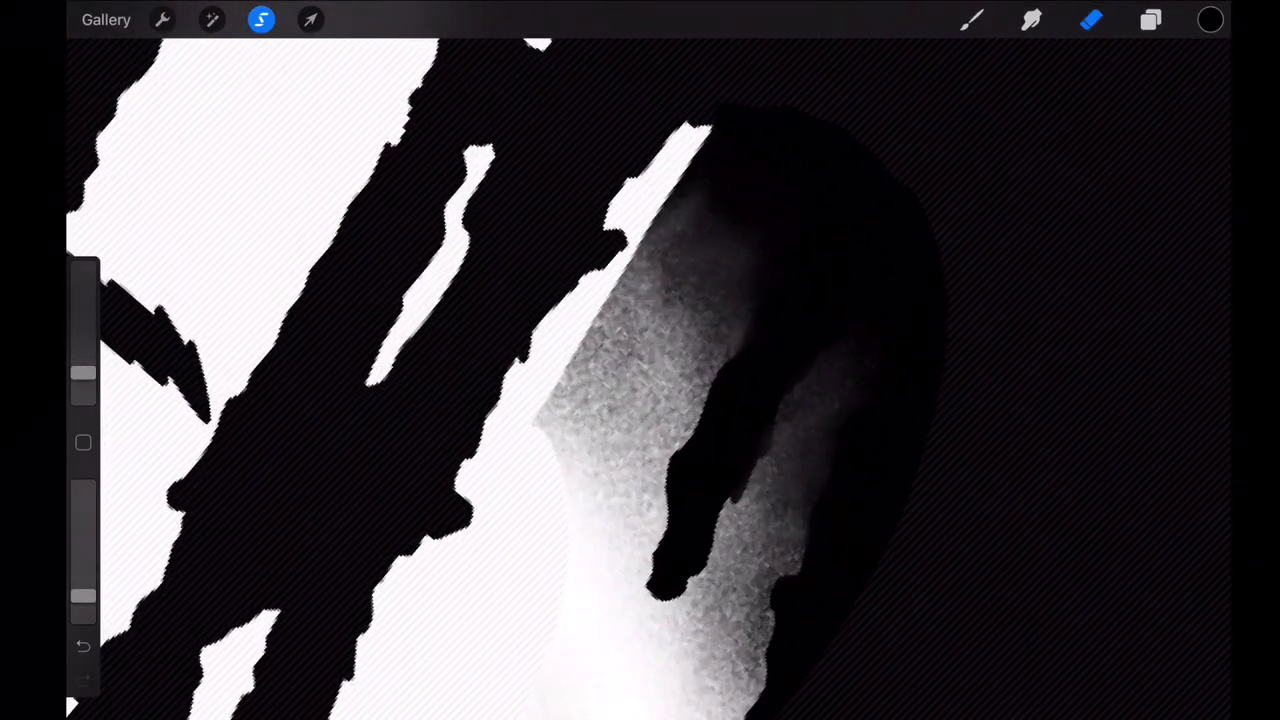
- Fine-tune the eraser opacity and lighten stray grey specks along the hair edge below the temple
left_click_drag(83, 596, 83, 609)
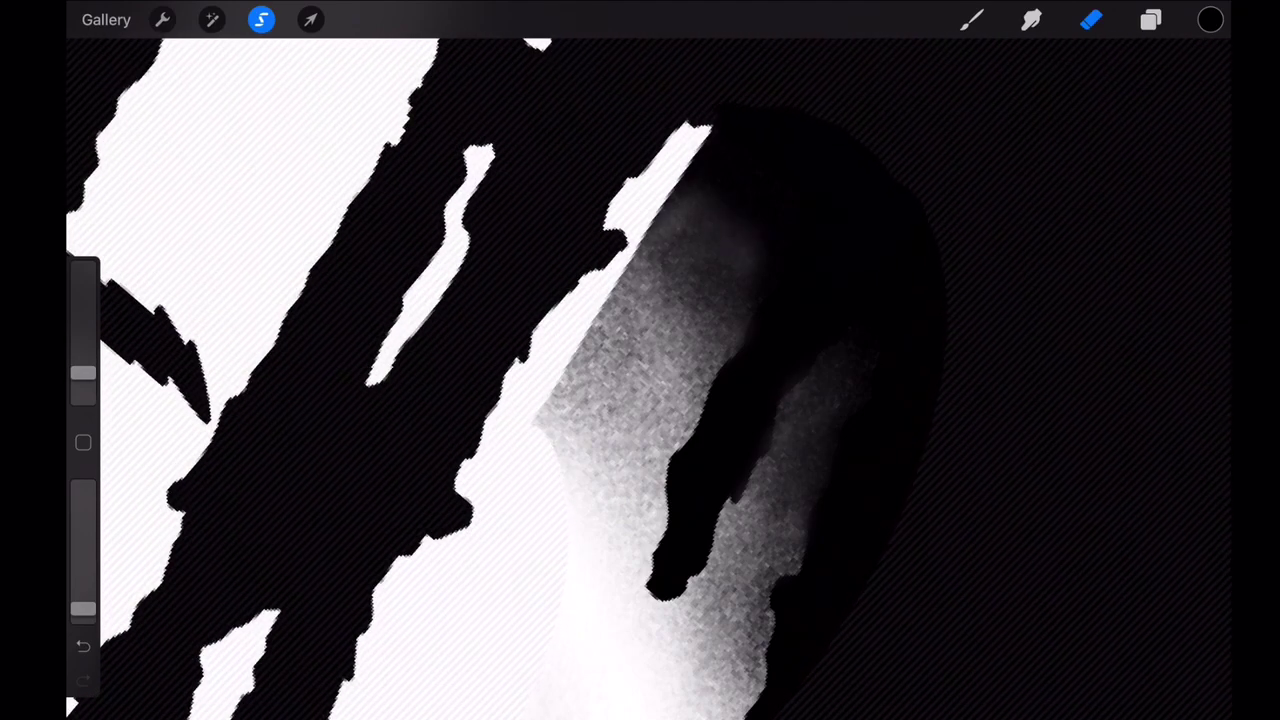
scroll(640, 360, "down", 5)
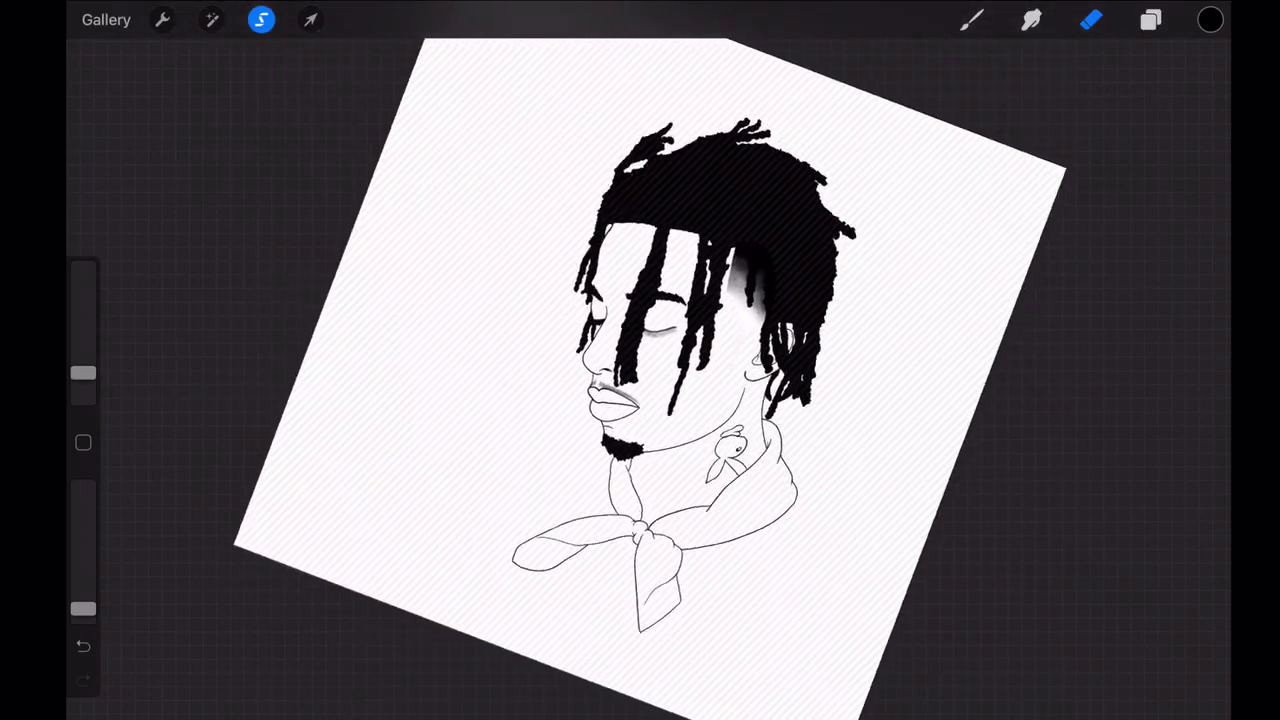
scroll(650, 300, "up", 5)
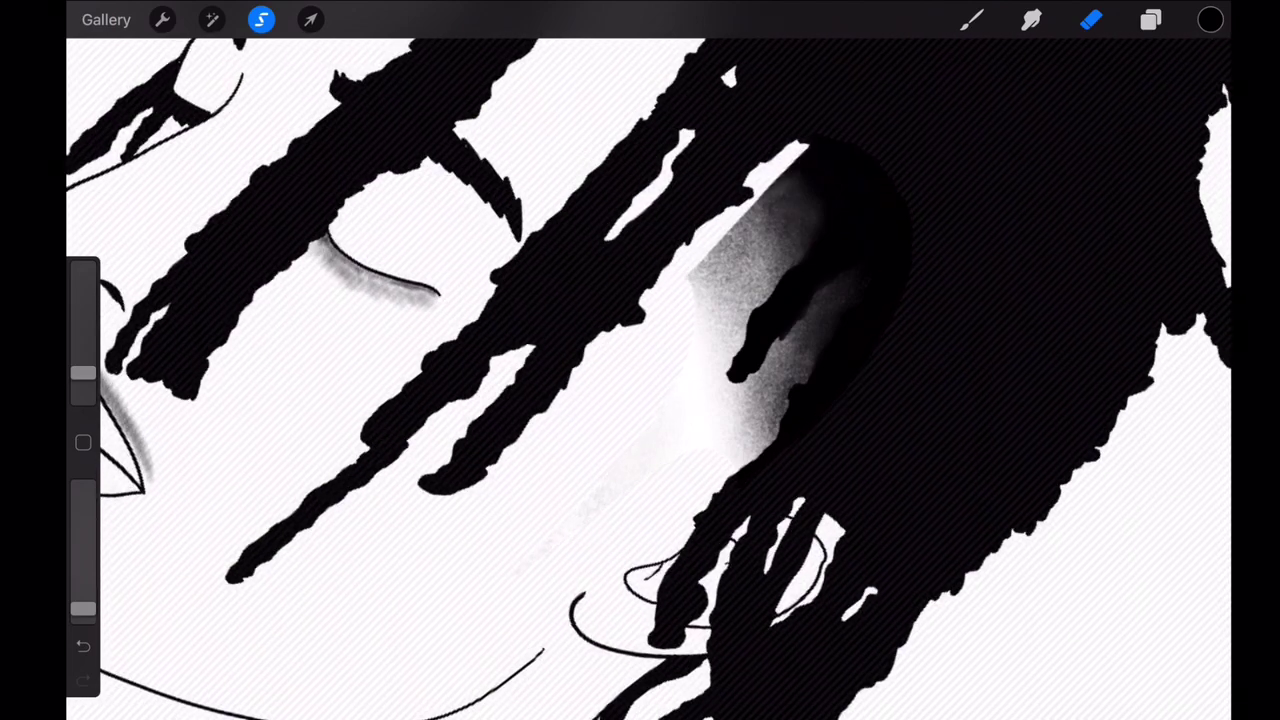
scroll(640, 360, "down", 5)
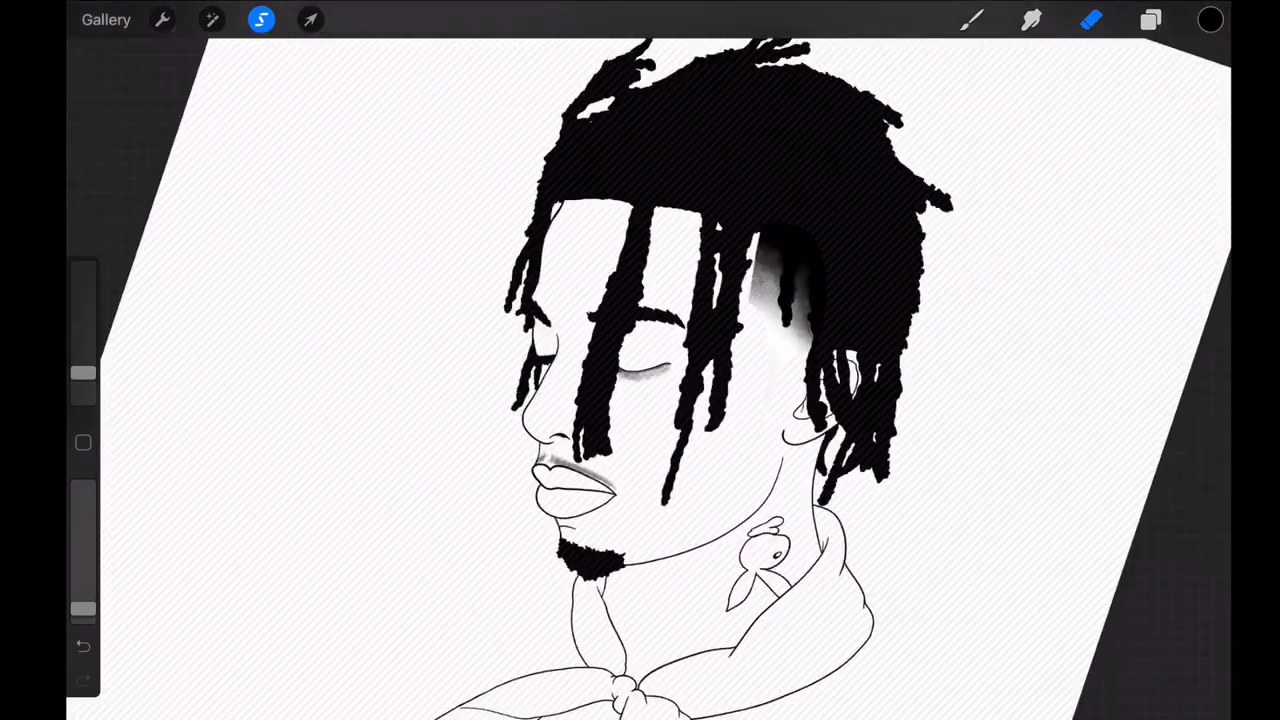
scroll(640, 360, "up", 5)
scroll(640, 360, "up", 2)
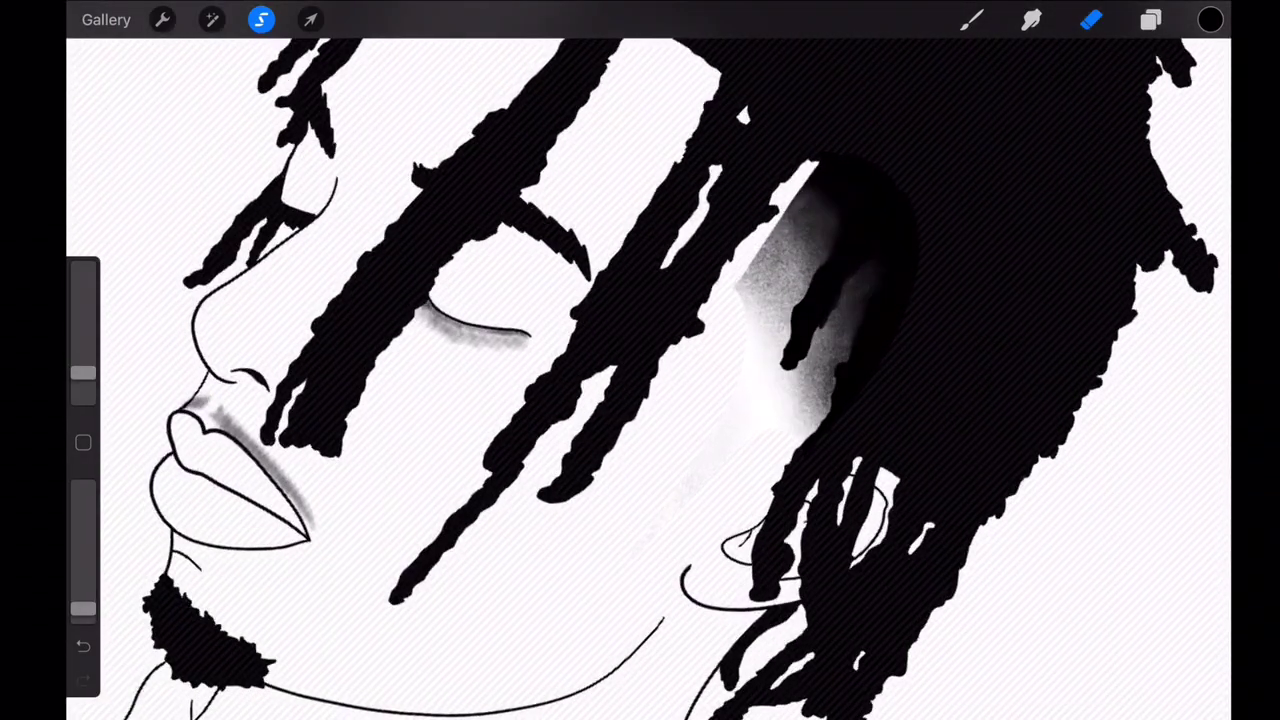
left_click_drag(83, 608, 83, 589)
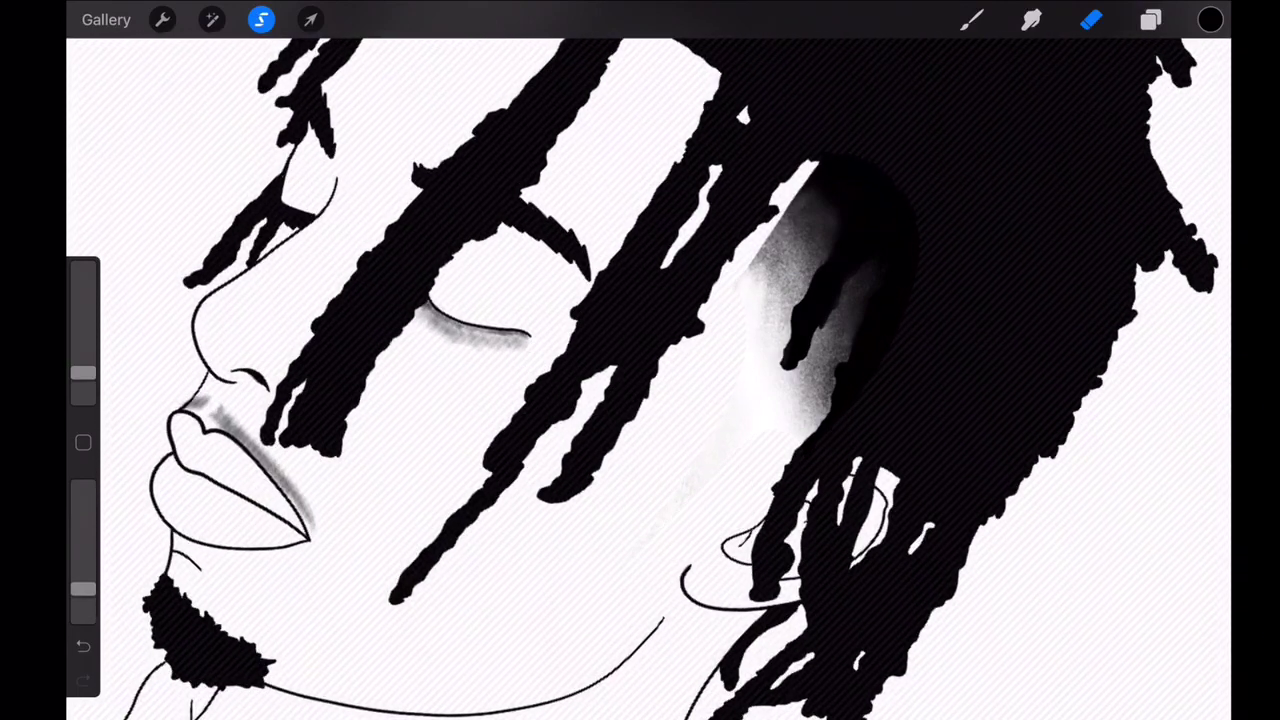
left_click_drag(784, 340, 822, 412)
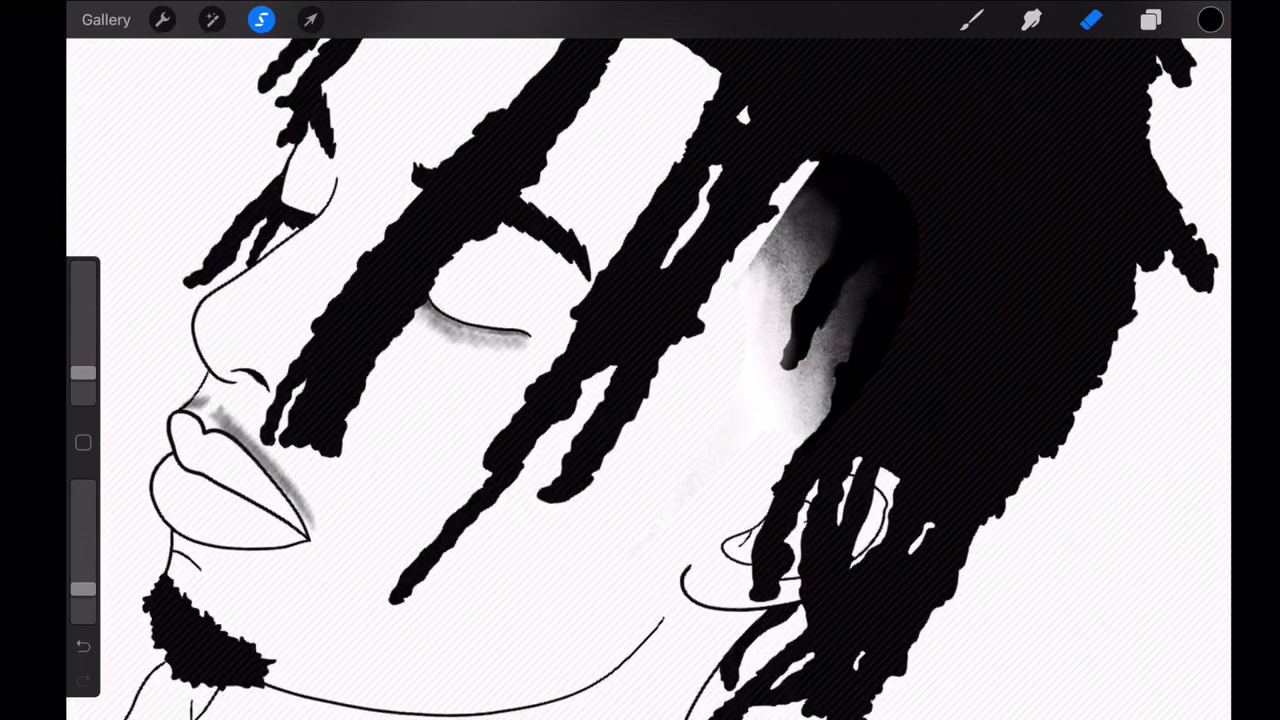
- Lighten a grey strip beside the ear and two small shading patches
scroll(640, 360, "down", 5)
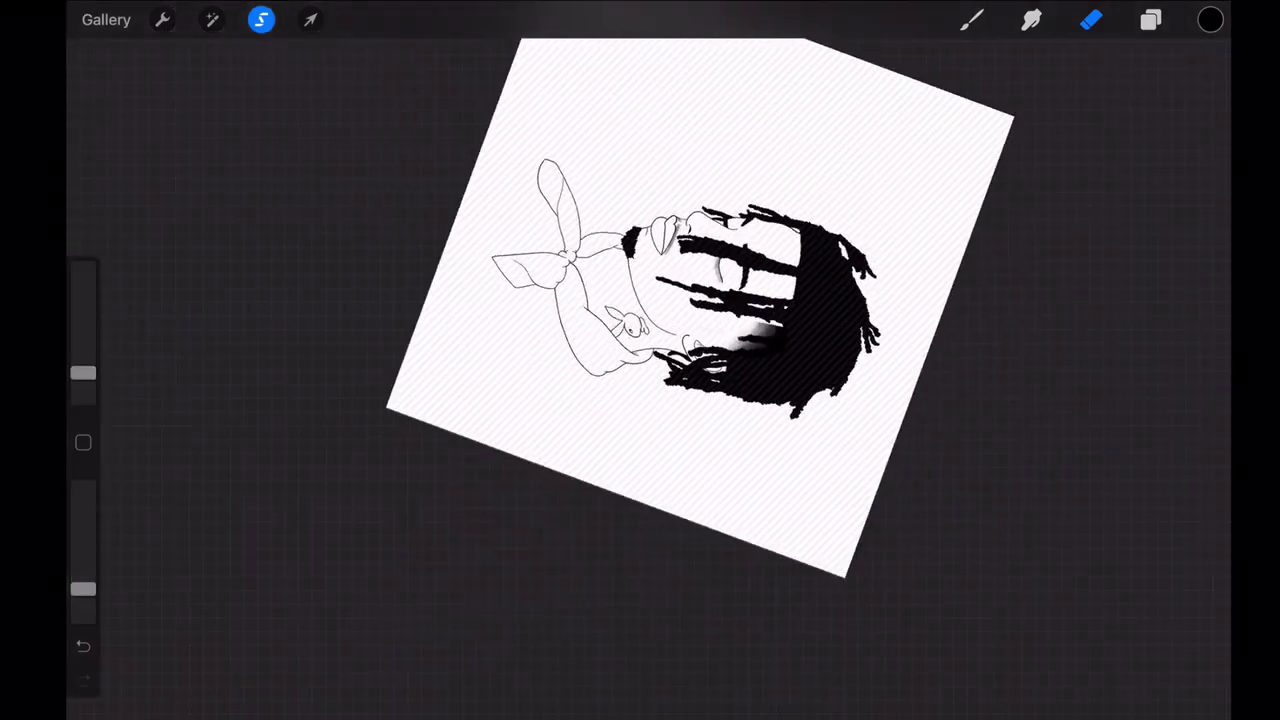
scroll(780, 360, "up", 3)
scroll(780, 360, "up", 5)
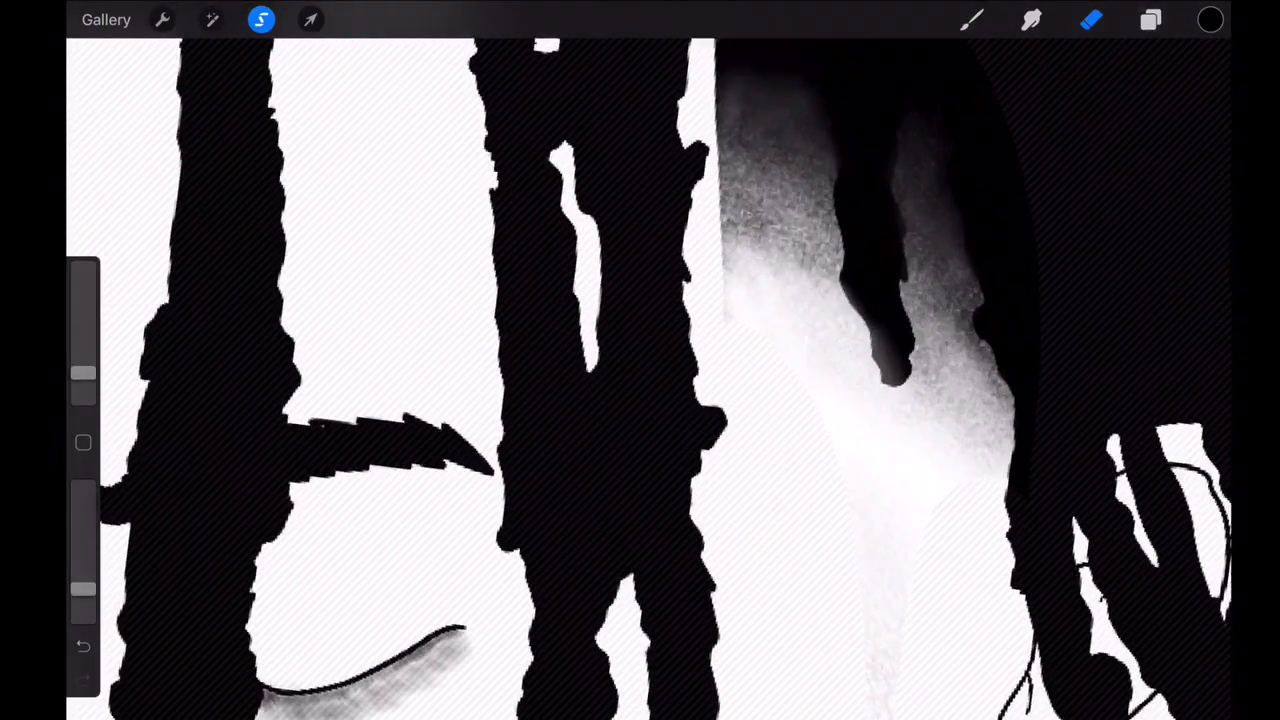
left_click_drag(738, 174, 744, 238)
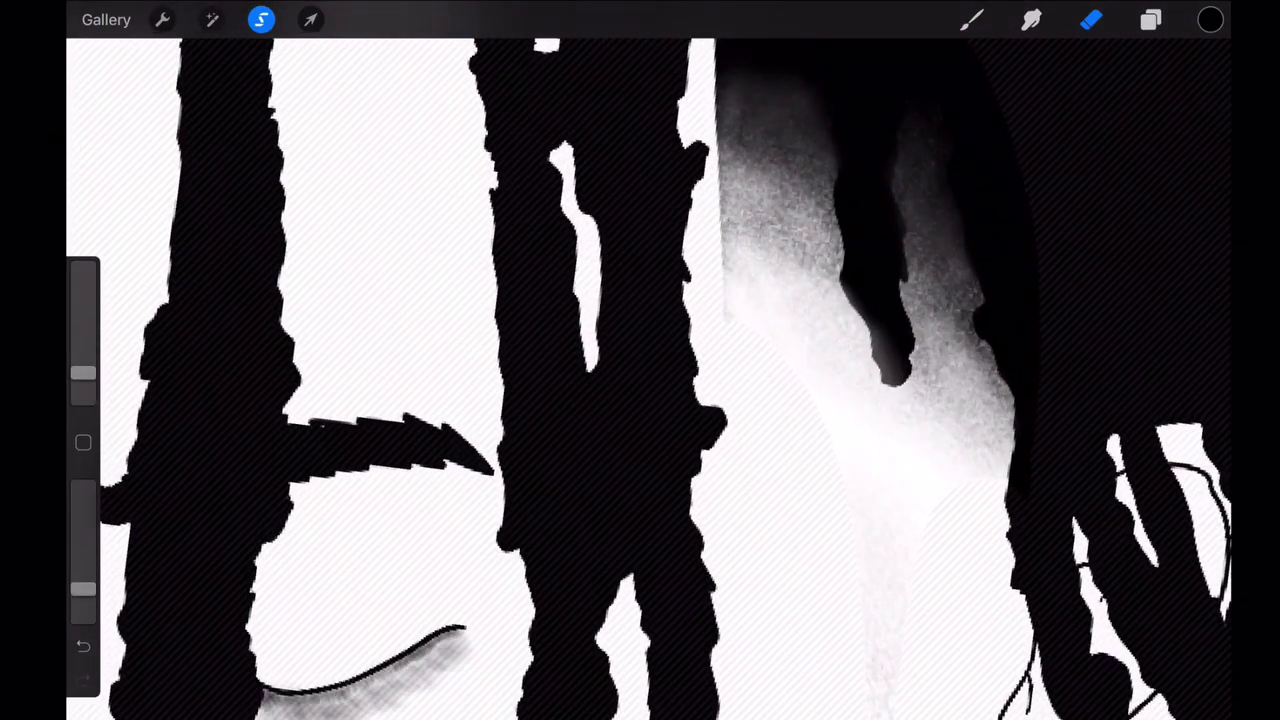
left_click_drag(952, 314, 978, 366)
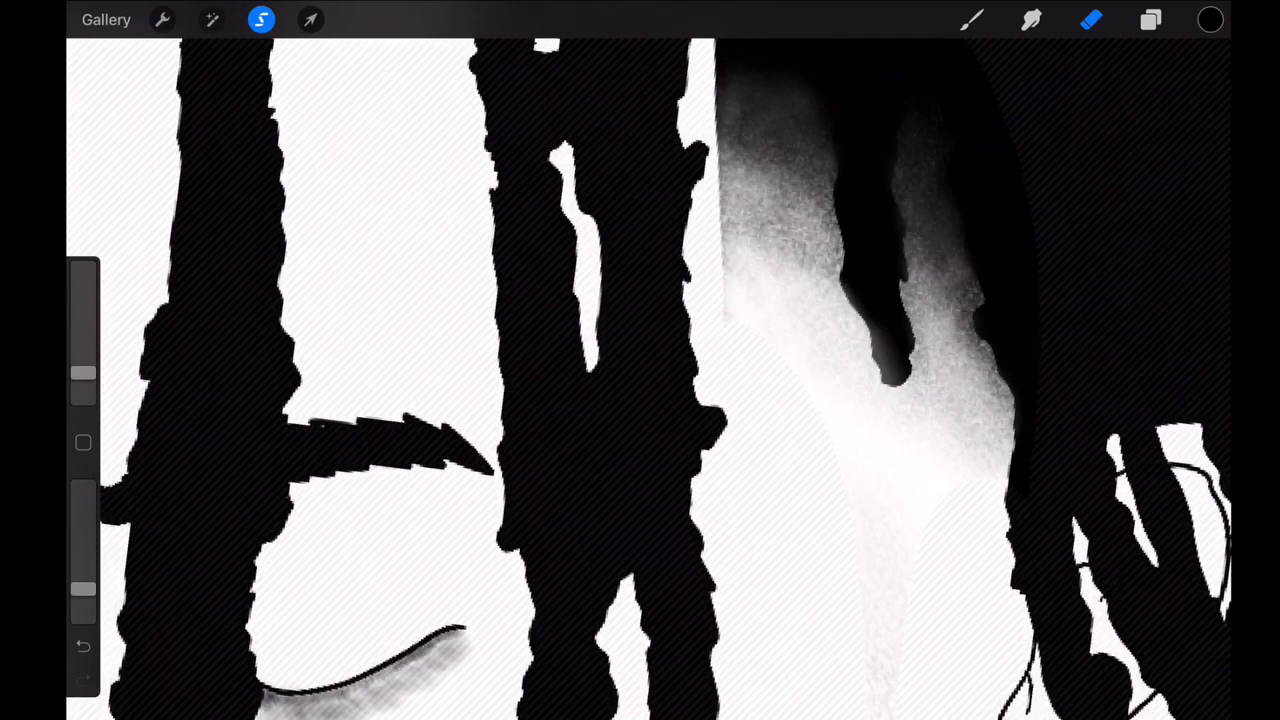
left_click_drag(962, 302, 956, 262)
- Fade more grey strips and small patches next to the ear
scroll(640, 360, "down", 5)
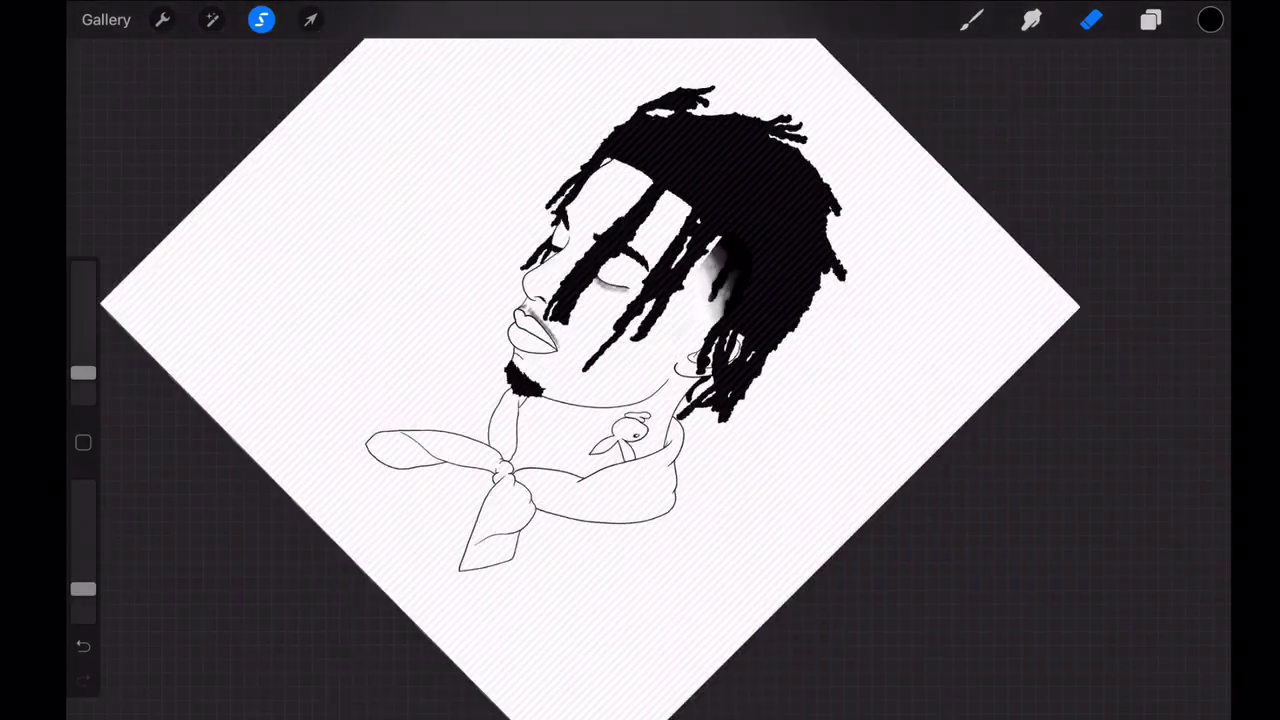
scroll(640, 360, "up", 5)
scroll(640, 360, "up", 3)
left_click_drag(758, 316, 762, 420)
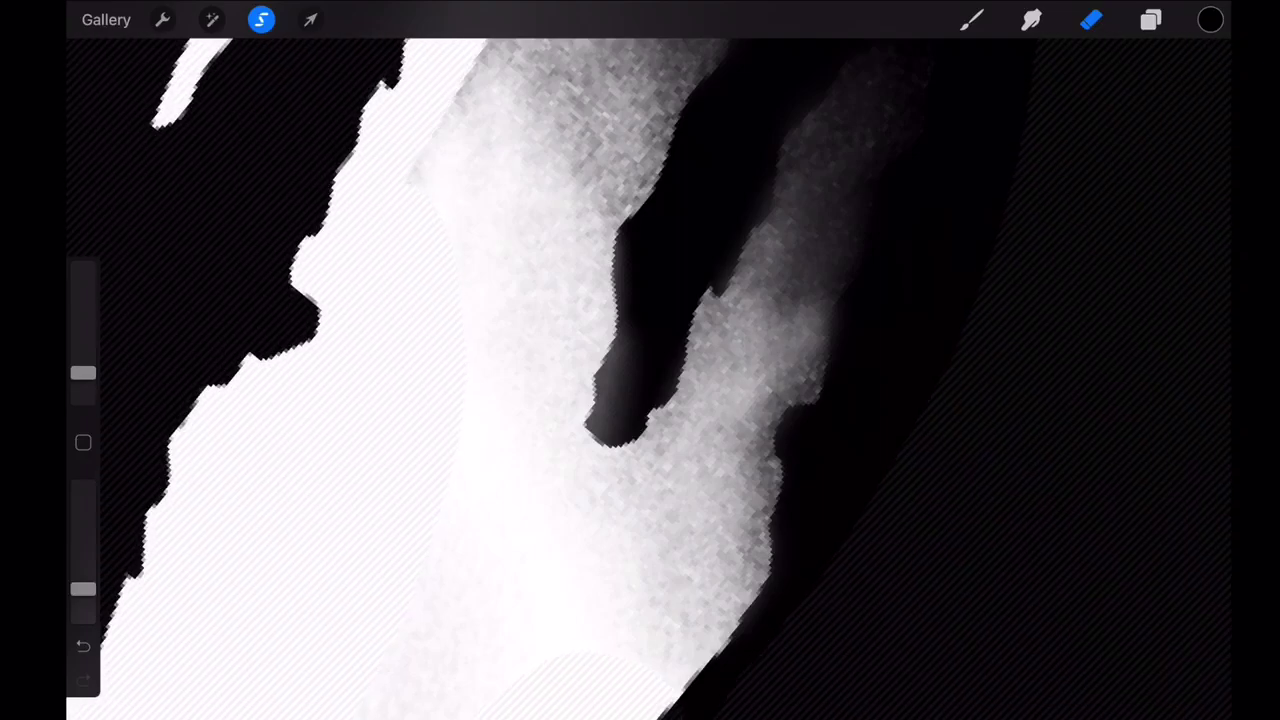
left_click_drag(772, 326, 770, 260)
left_click_drag(802, 306, 796, 226)
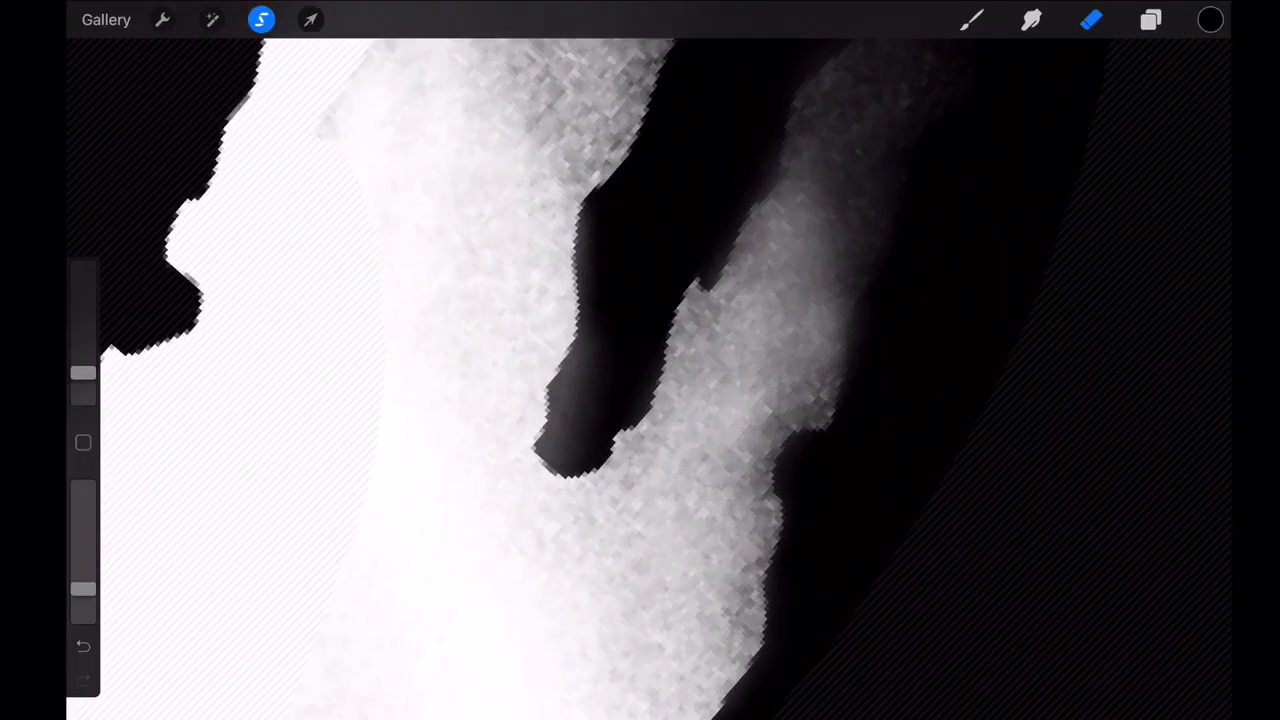
scroll(640, 360, "up", 3)
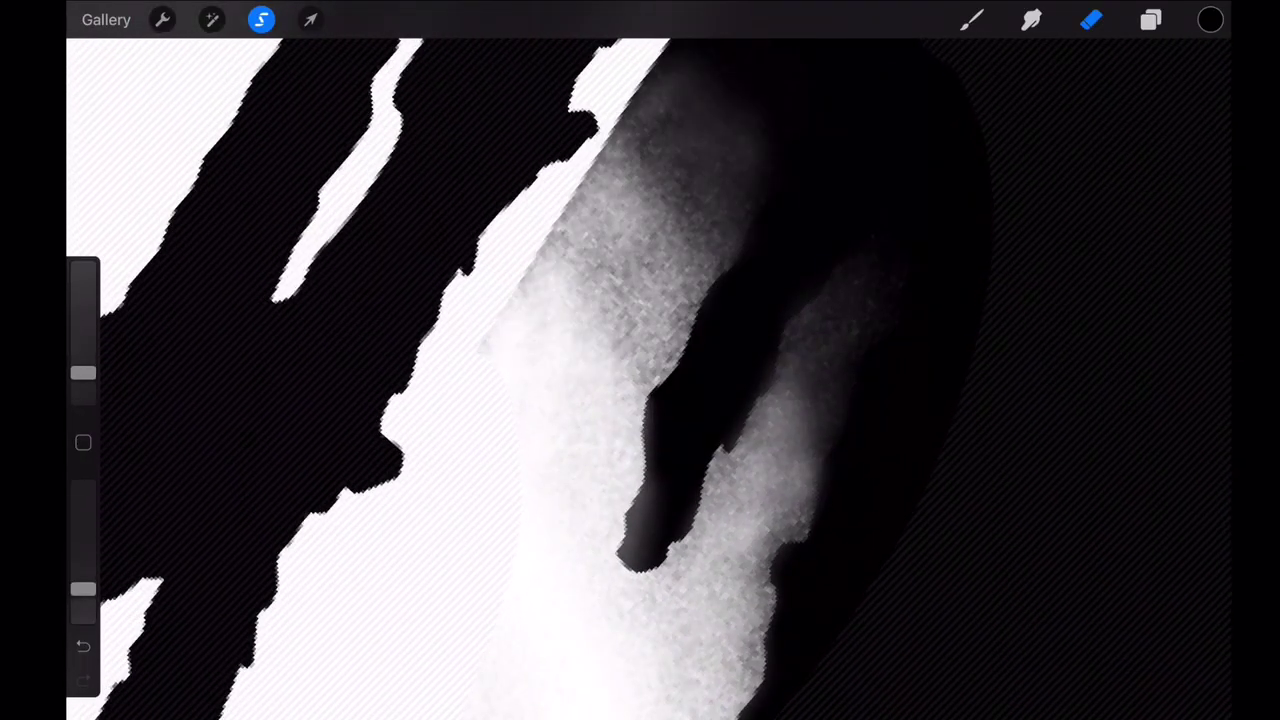
scroll(640, 360, "down", 5)
scroll(640, 360, "down", 2)
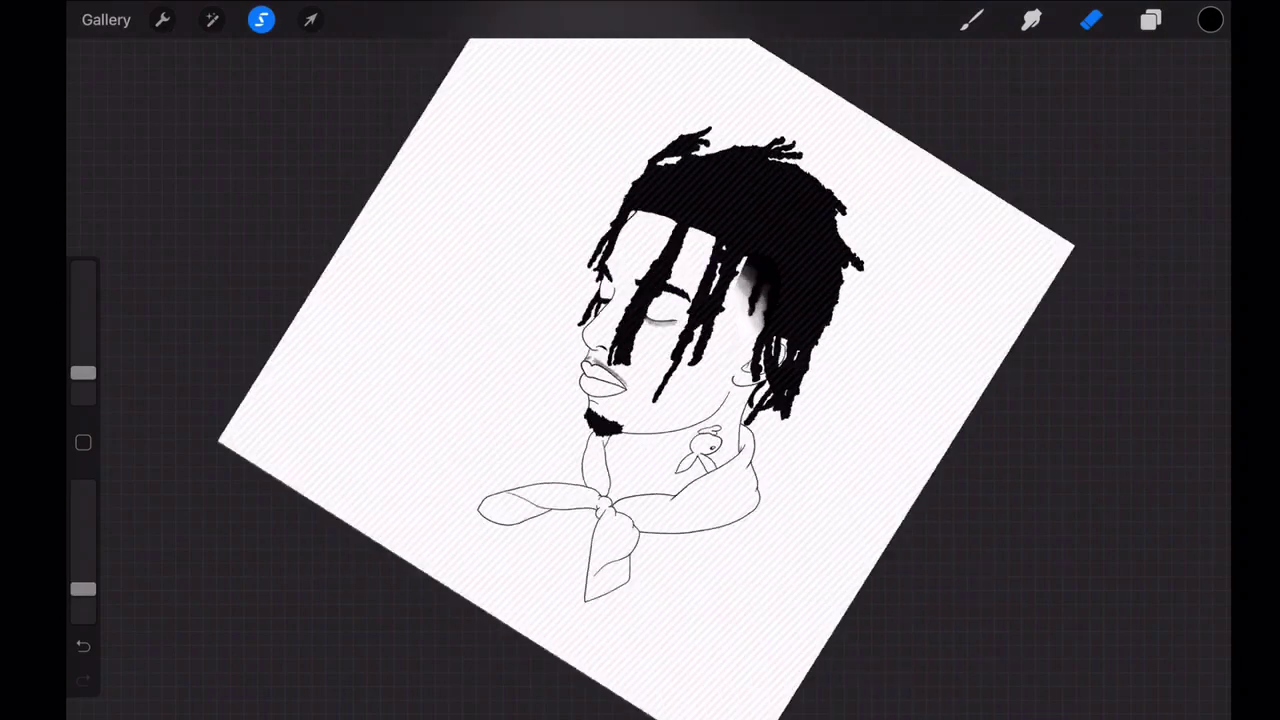
scroll(740, 300, "up", 3)
scroll(740, 300, "up", 5)
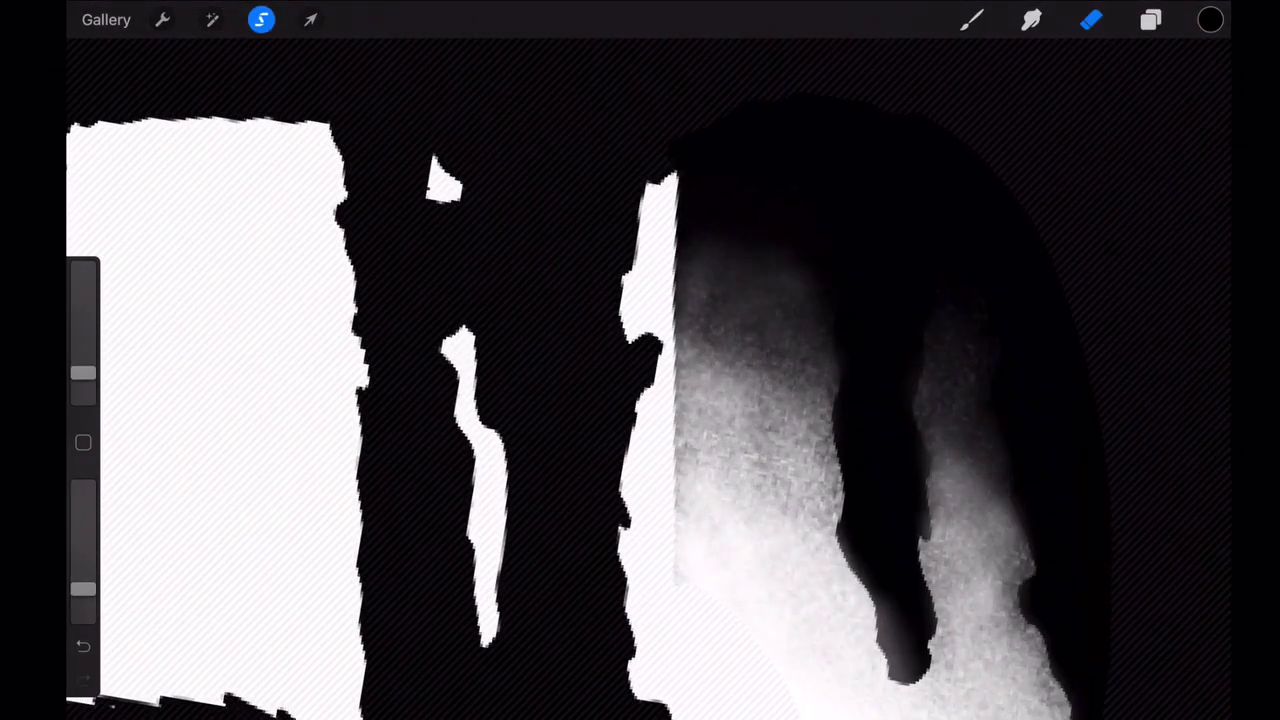
scroll(640, 360, "down", 2)
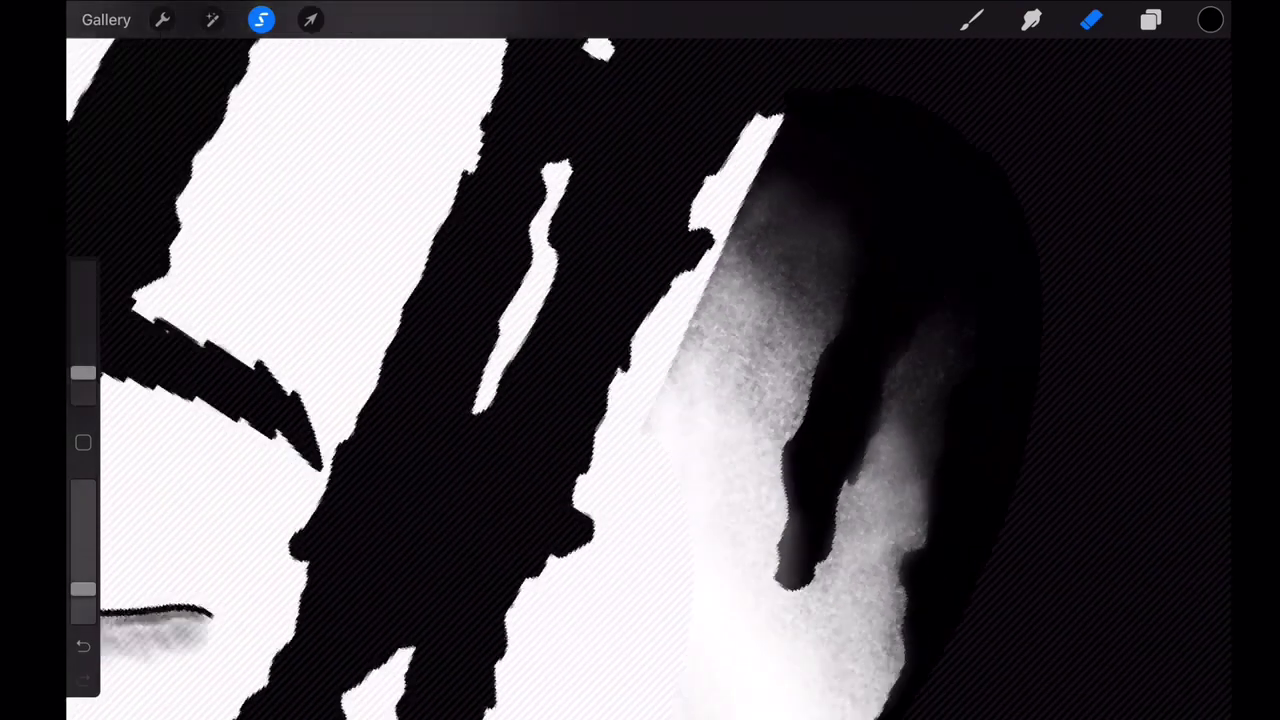
scroll(640, 360, "down", 3)
scroll(640, 360, "down", 2)
- Make Layer 1 visible so the reference photo shows beneath the line art
left_click(1150, 20)
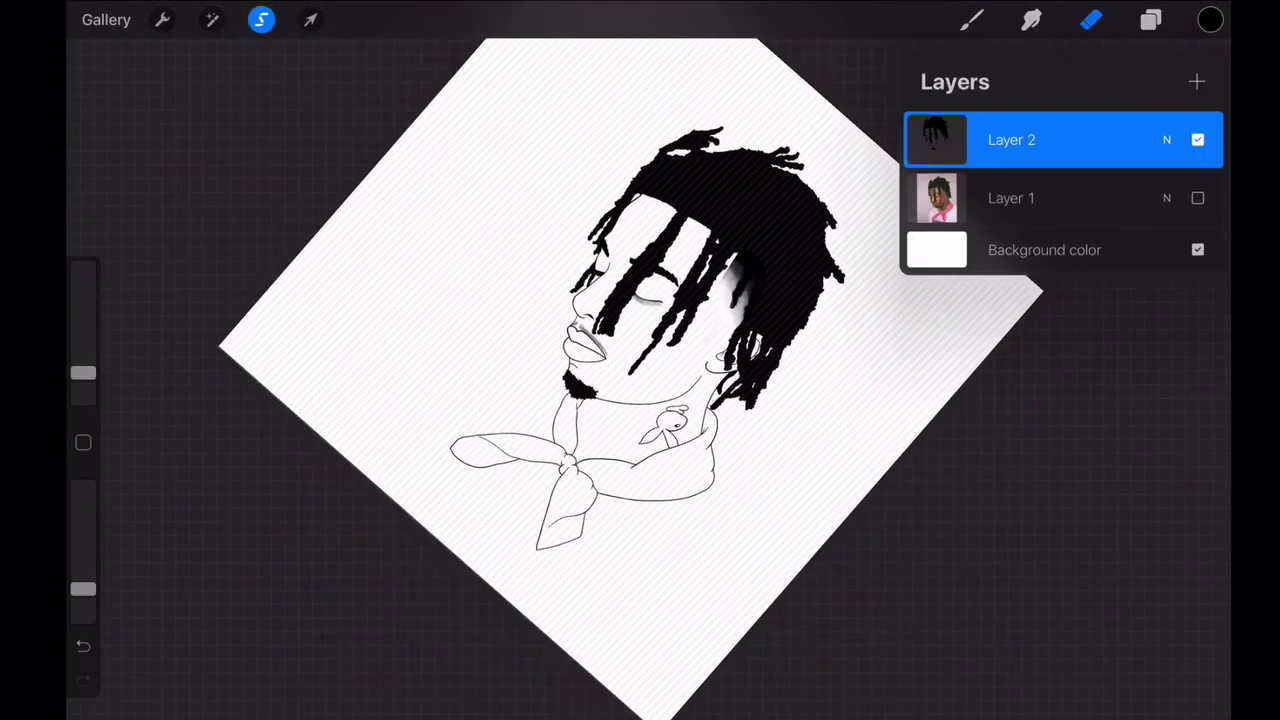
scroll(640, 360, "up", 3)
scroll(640, 360, "up", 5)
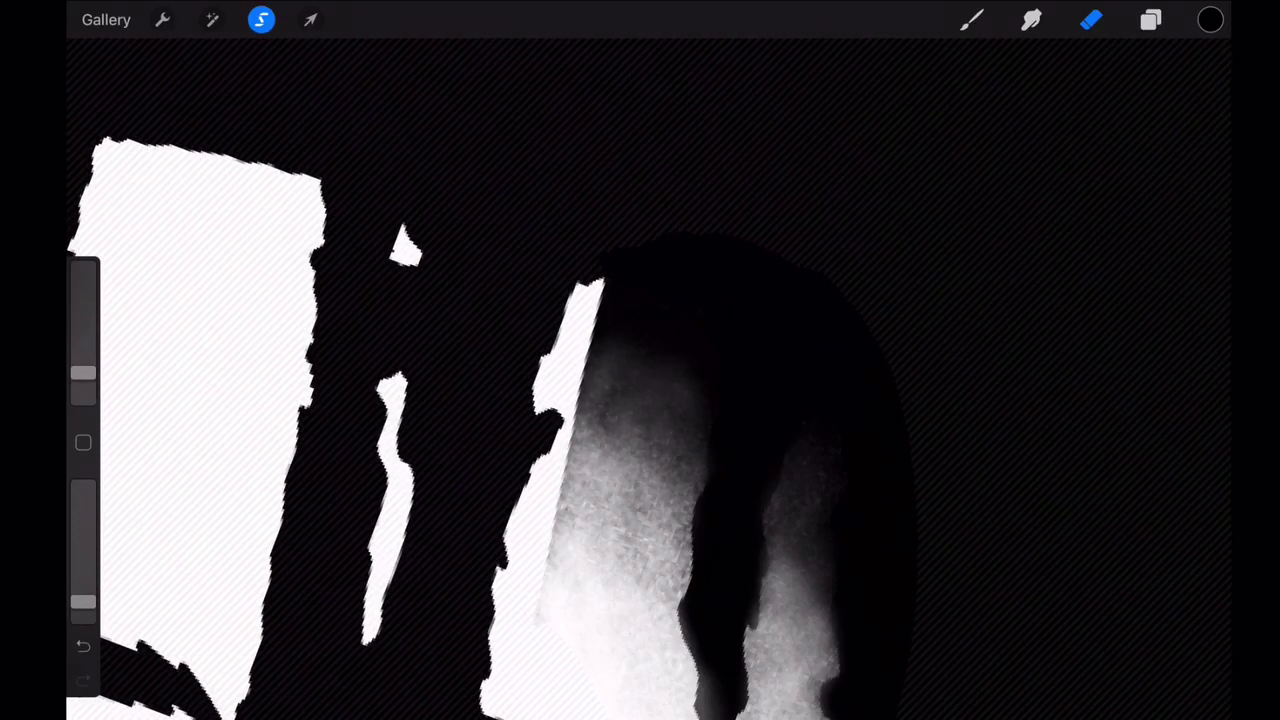
scroll(640, 360, "down", 2)
scroll(640, 360, "down", 3)
scroll(640, 360, "down", 1)
left_click(1150, 20)
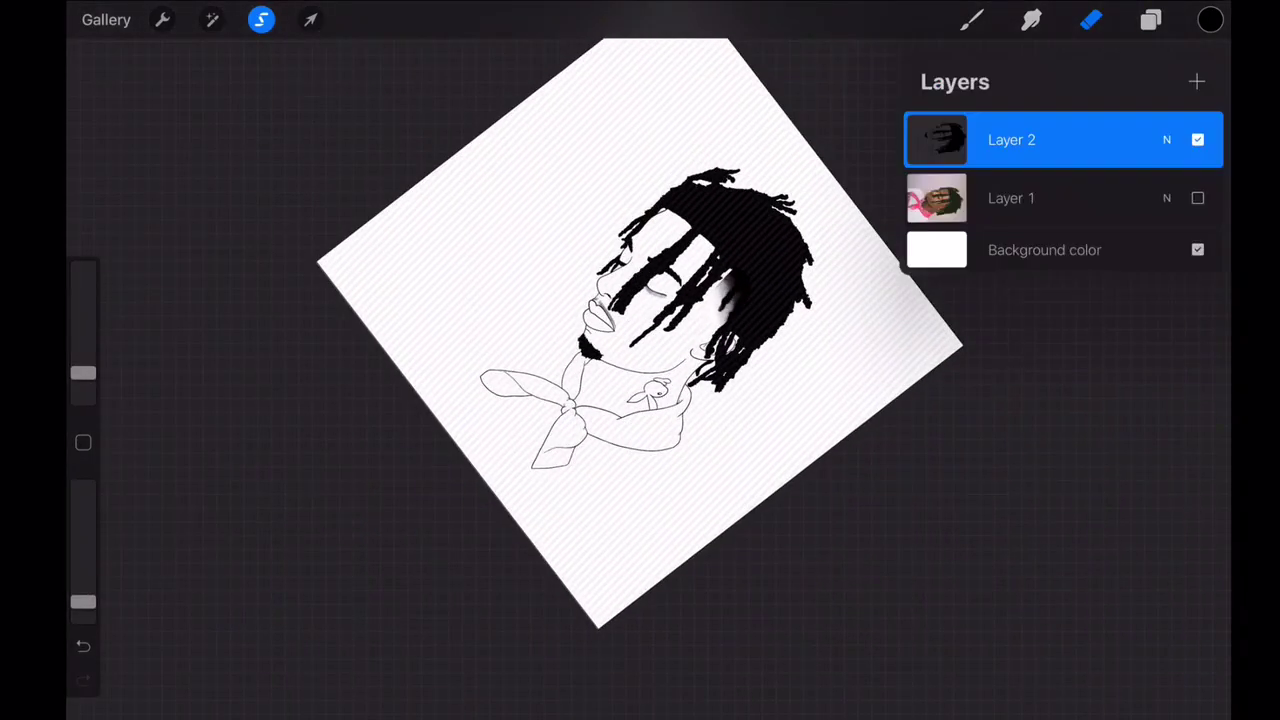
left_click(1197, 198)
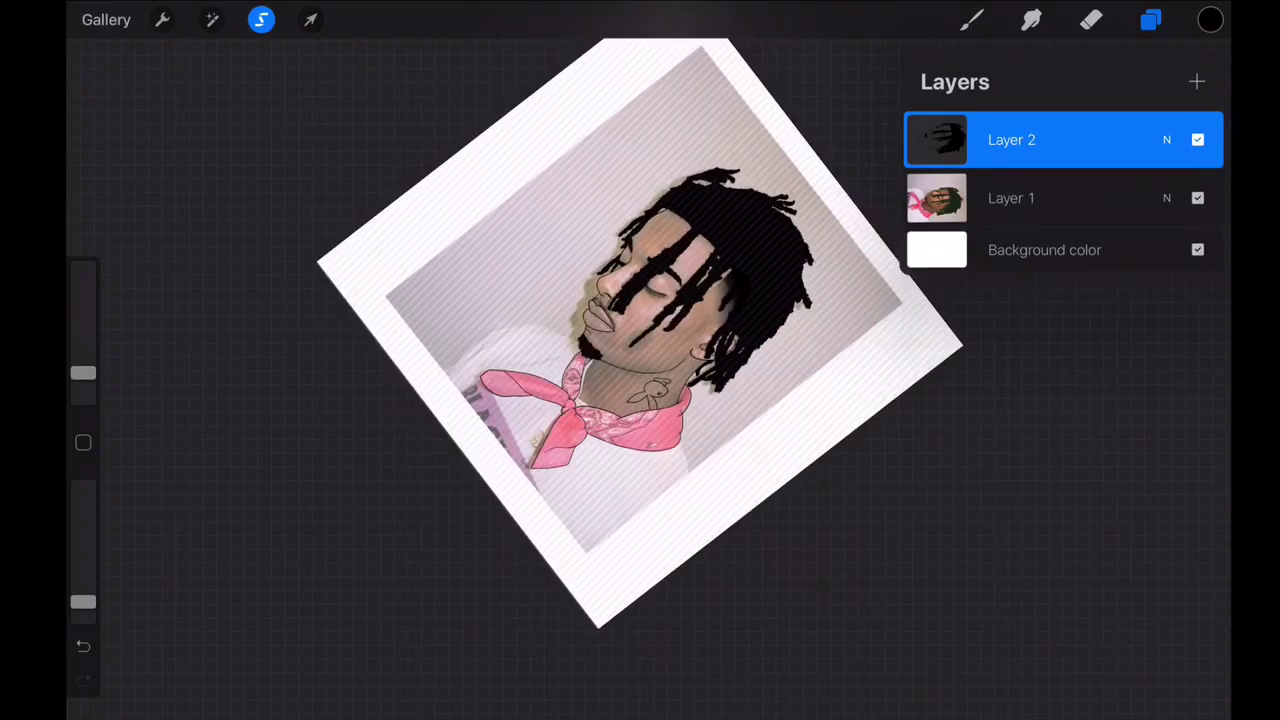
left_click(1011, 140)
scroll(640, 360, "up", 3)
left_click(1197, 198)
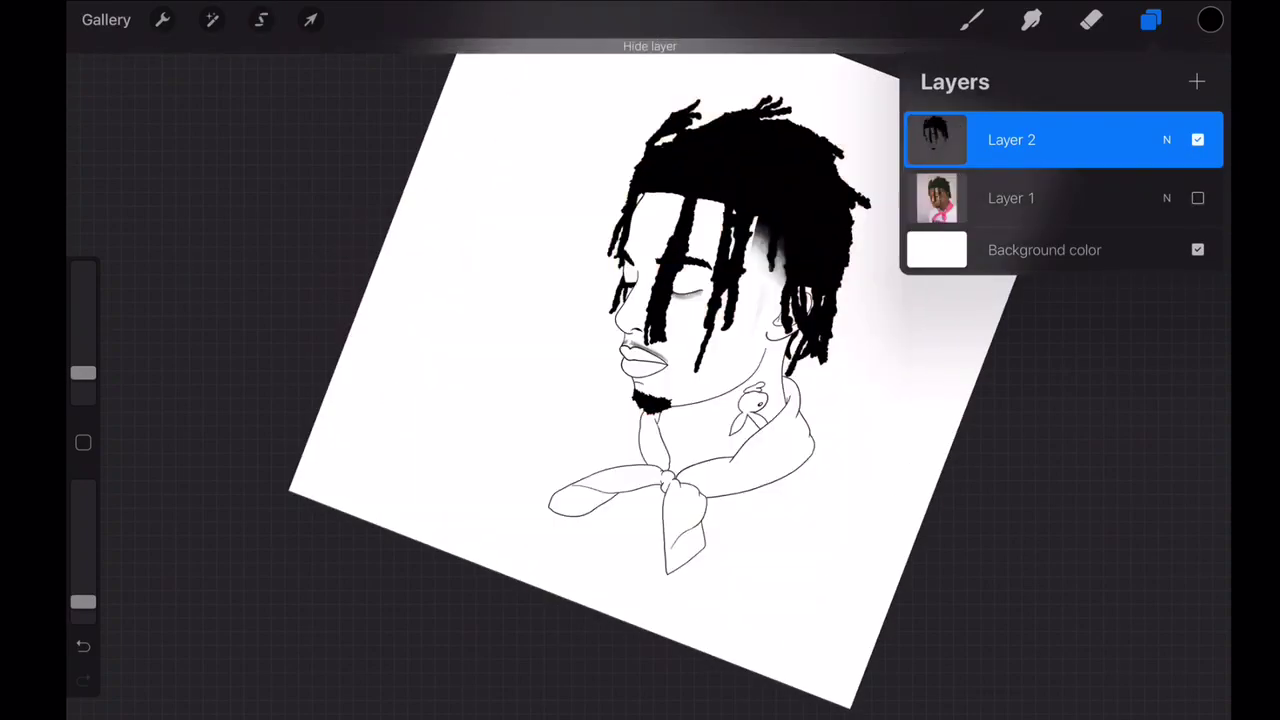
scroll(640, 360, "up", 1)
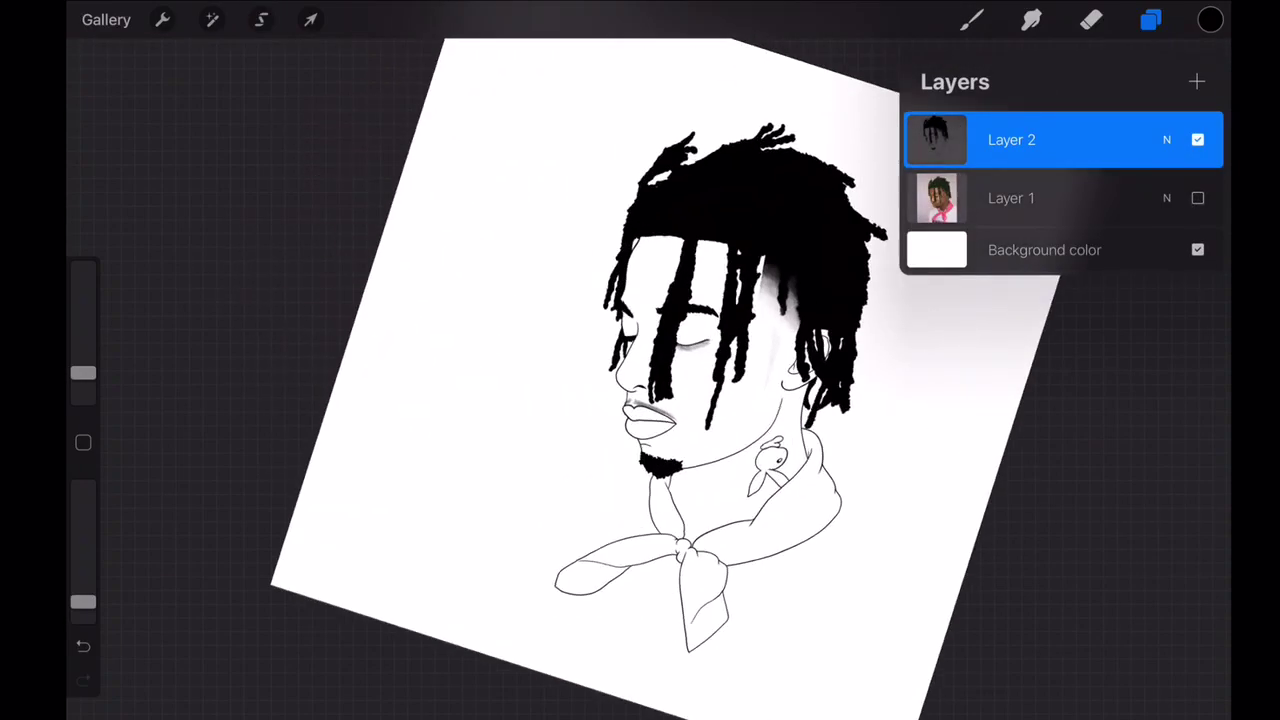
left_click(1197, 198)
left_click(1091, 19)
- Switch from erasing to painting with the Noise Brush
scroll(640, 360, "up", 3)
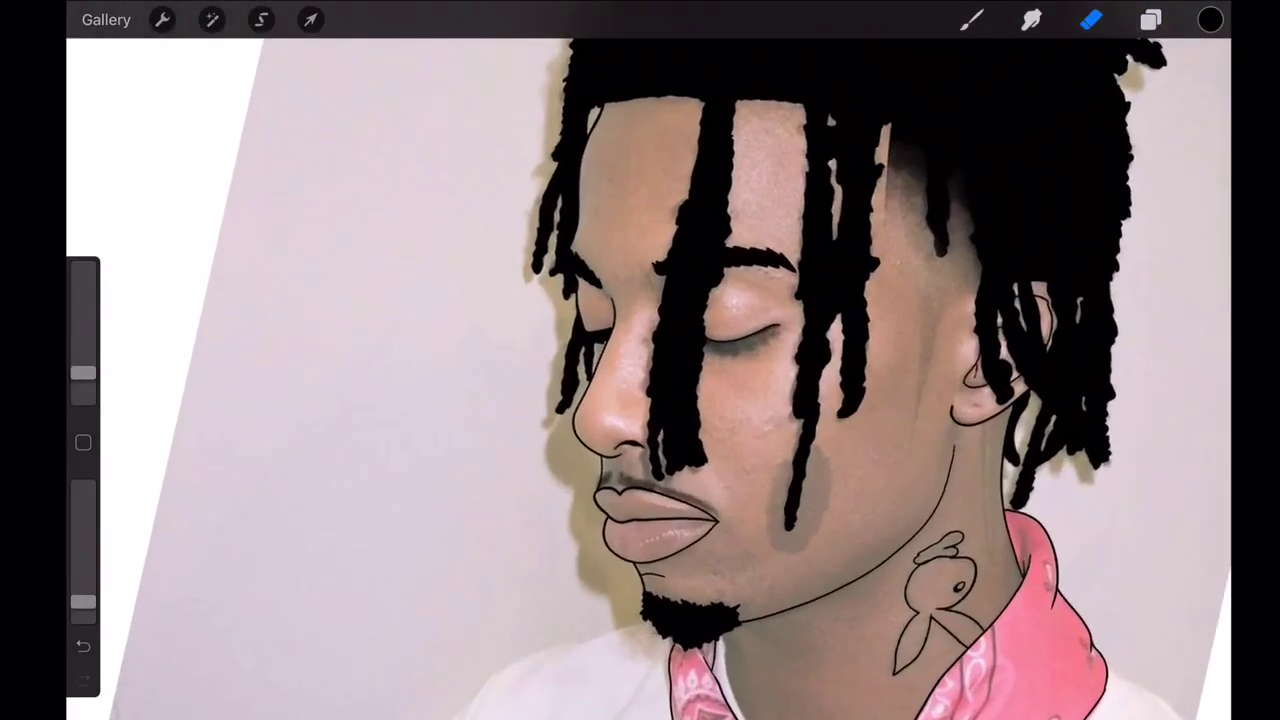
scroll(640, 360, "down", 2)
scroll(640, 360, "up", 3)
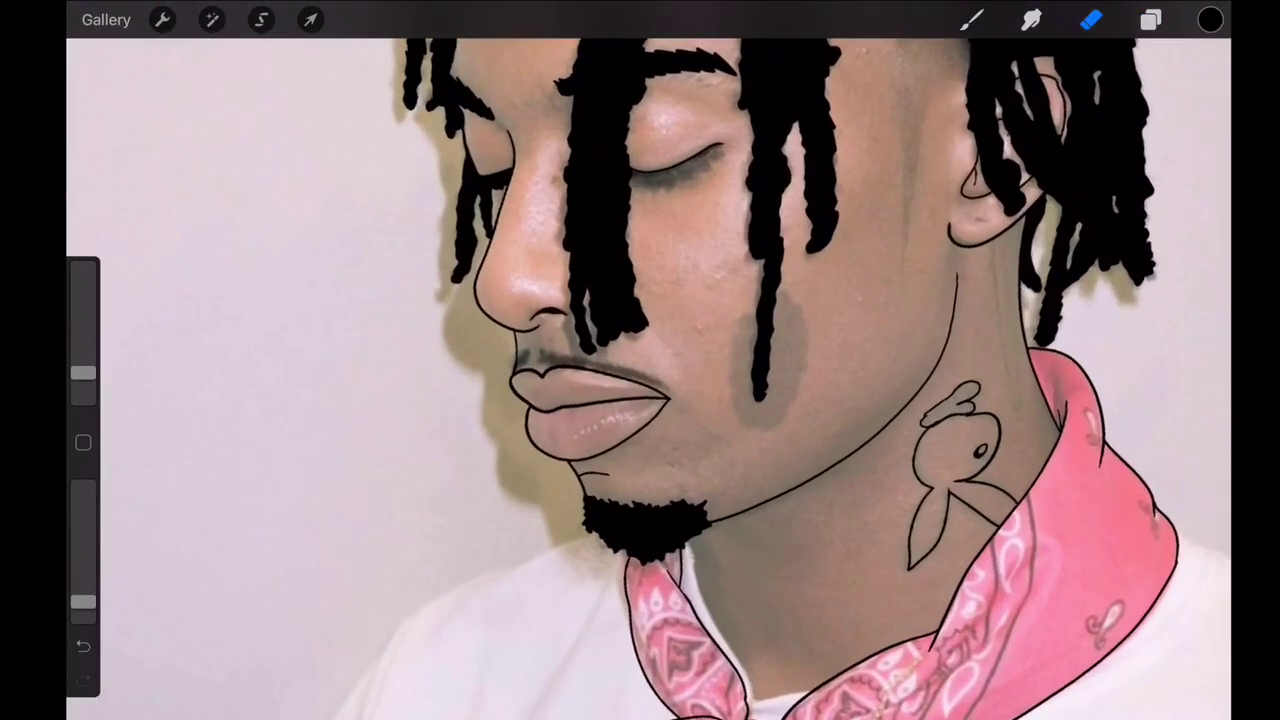
scroll(640, 360, "down", 2)
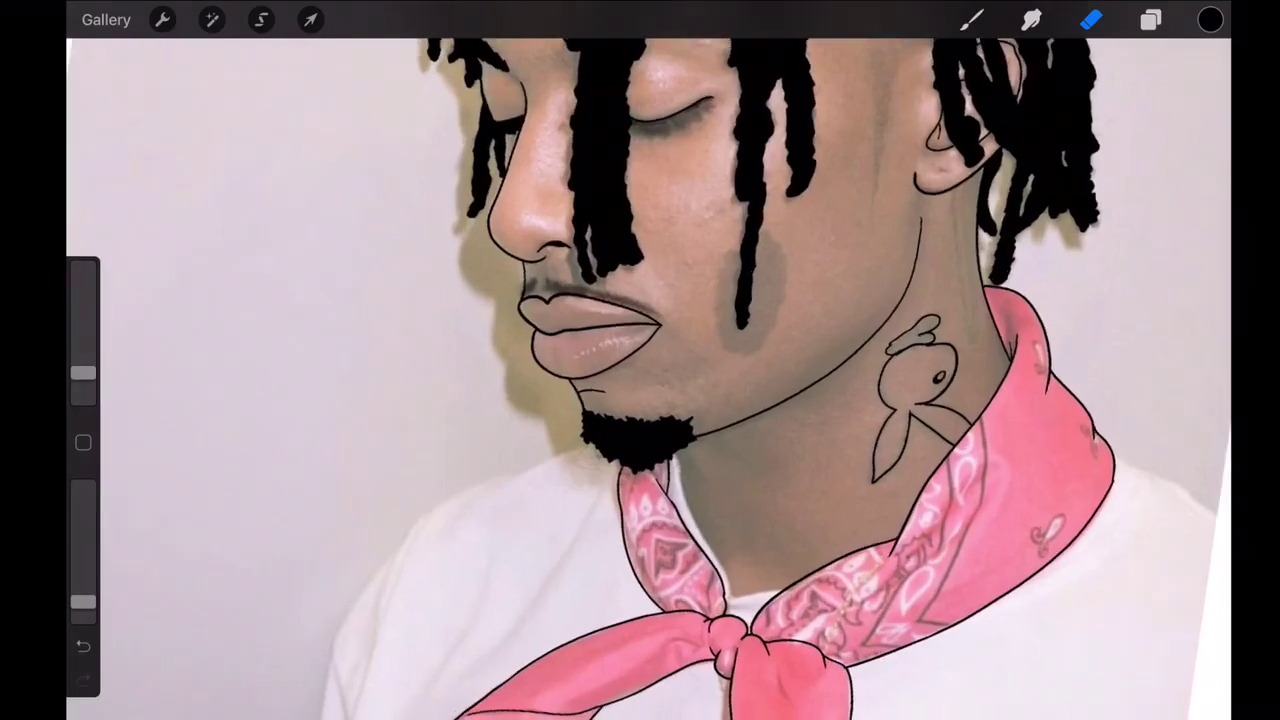
scroll(640, 360, "down", 2)
scroll(640, 360, "down", 1)
scroll(640, 360, "up", 2)
scroll(640, 360, "up", 2)
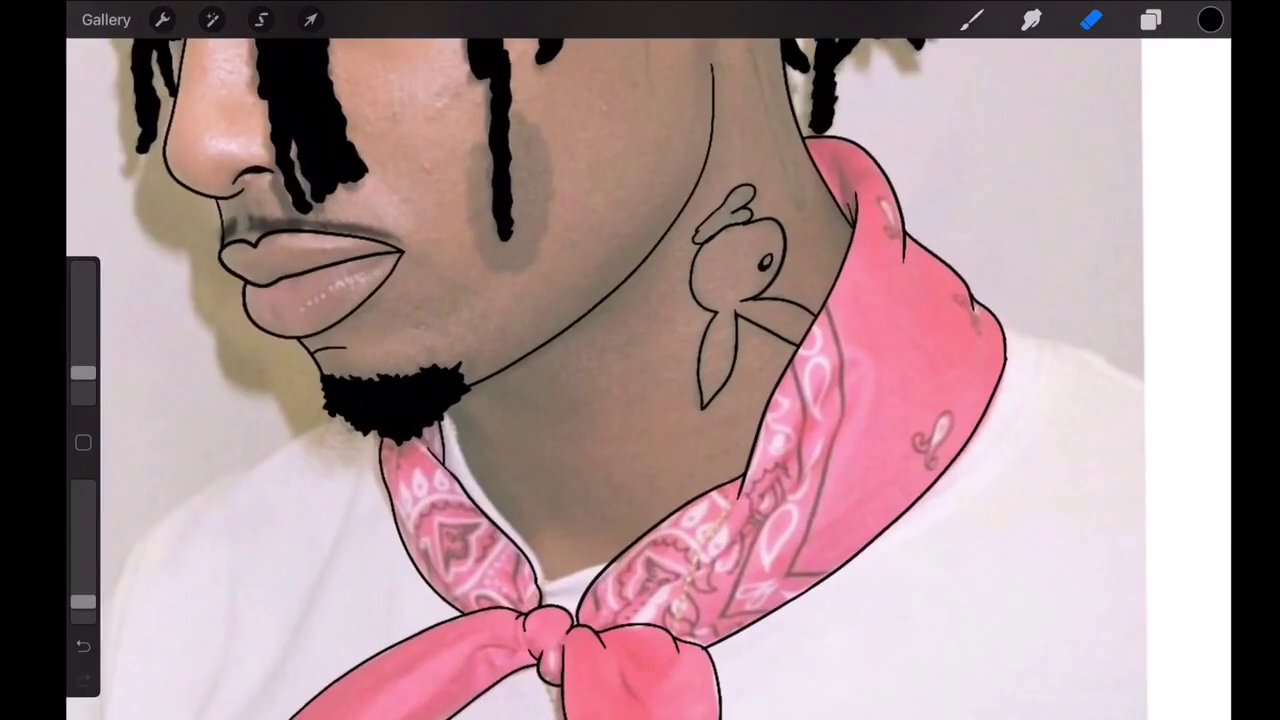
left_click(971, 19)
left_click(971, 19)
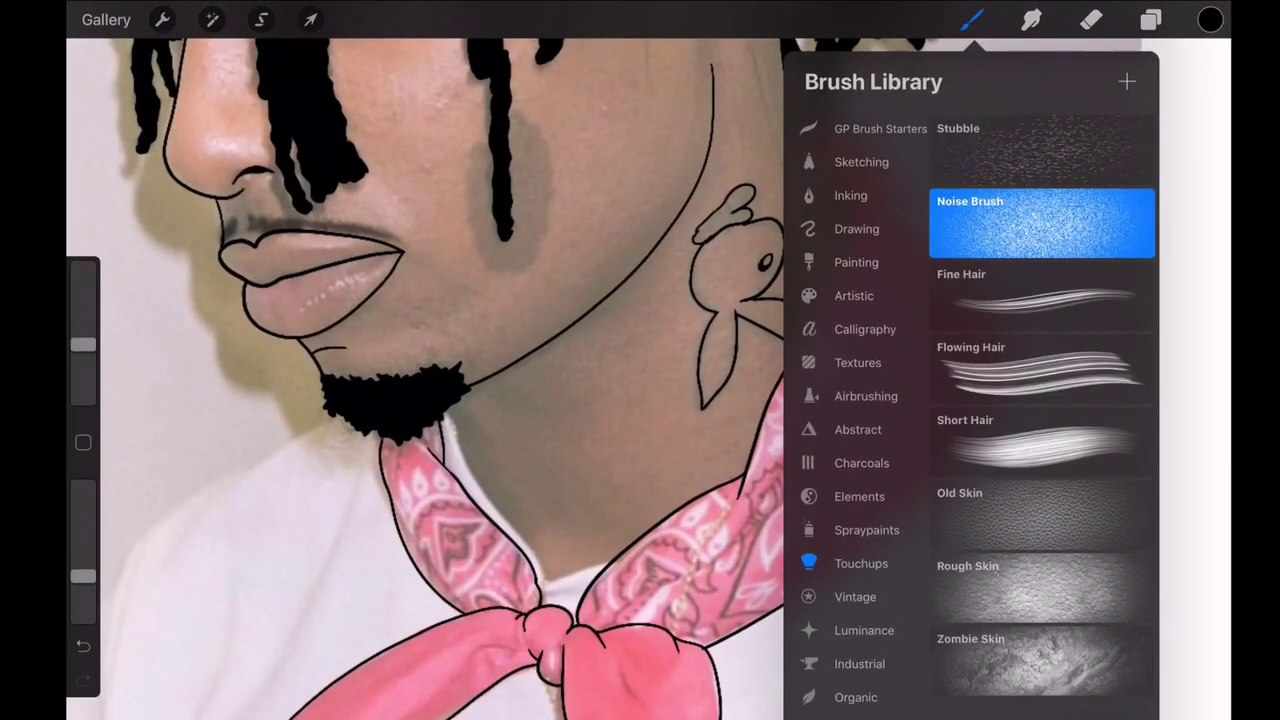
- Pick the first ink brush and extend the bandana outline down to the edge
left_click(871, 129)
left_click(1000, 130)
scroll(649, 378, "up", 2)
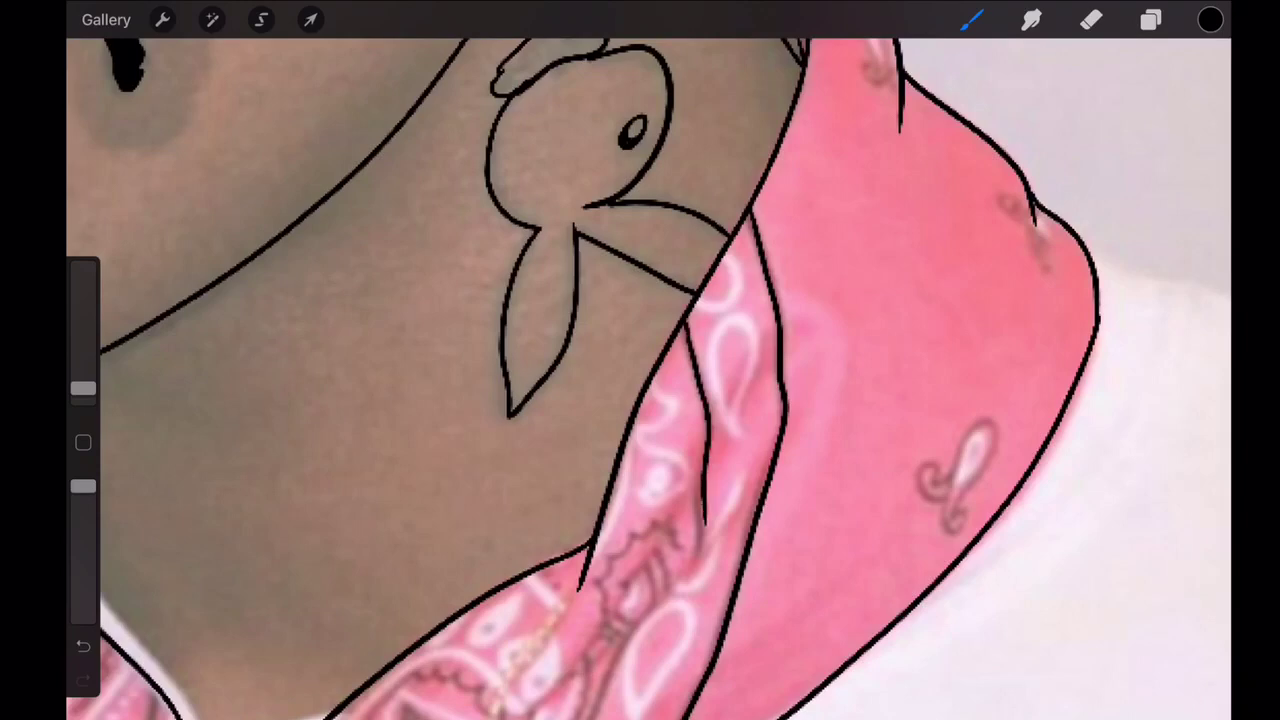
left_click_drag(698, 565, 602, 718)
- Draw a paisley curl and two teardrop paisley motifs on the bandana
scroll(955, 475, "up", 5)
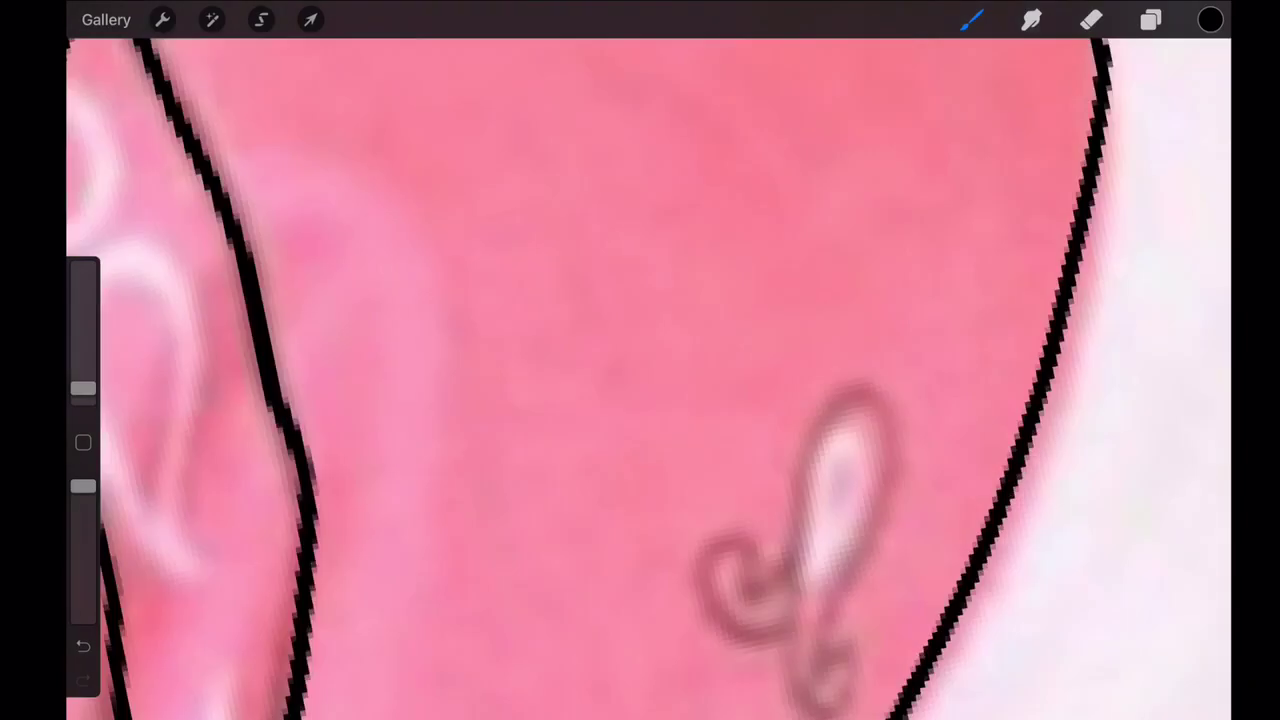
mouse_move(748, 566)
left_mouse_down()
mouse_move(712, 612)
mouse_move(850, 668)
mouse_move(820, 435)
mouse_move(740, 610)
left_mouse_up()
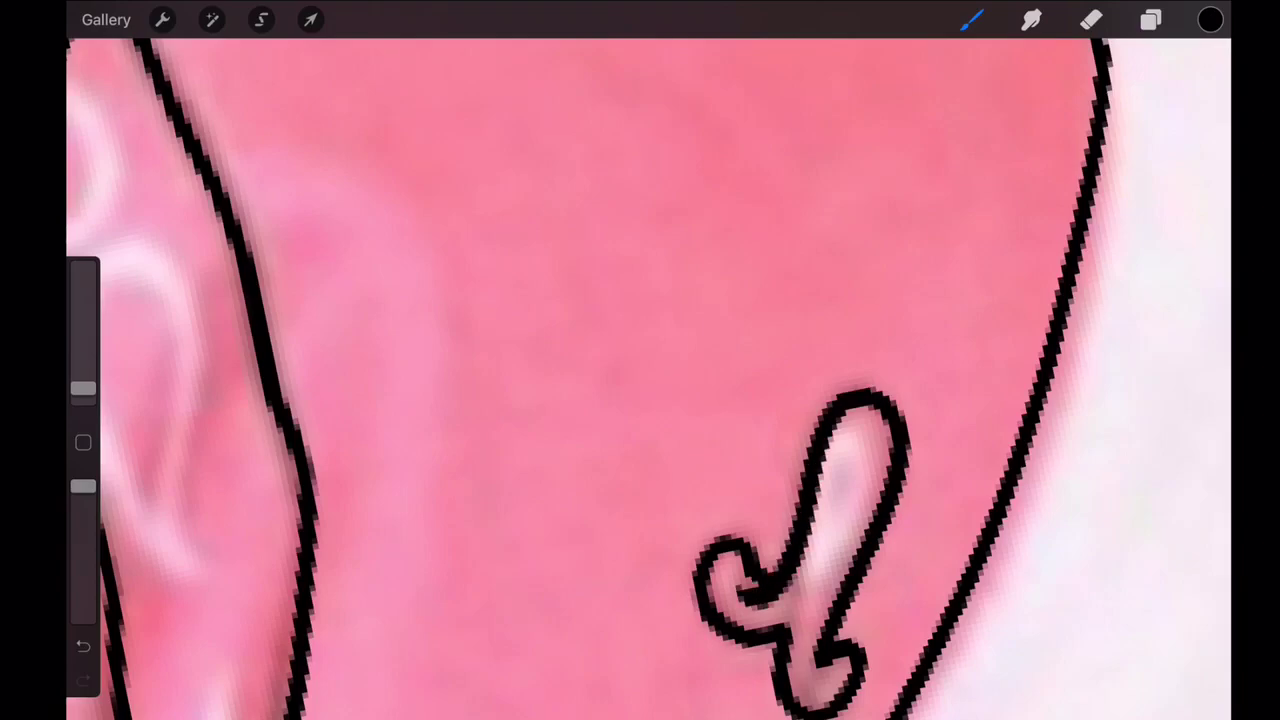
scroll(640, 400, "down", 5)
scroll(640, 400, "up", 5)
mouse_move(745, 505)
left_mouse_down()
mouse_move(822, 455)
mouse_move(725, 565)
left_mouse_up()
scroll(640, 400, "down", 5)
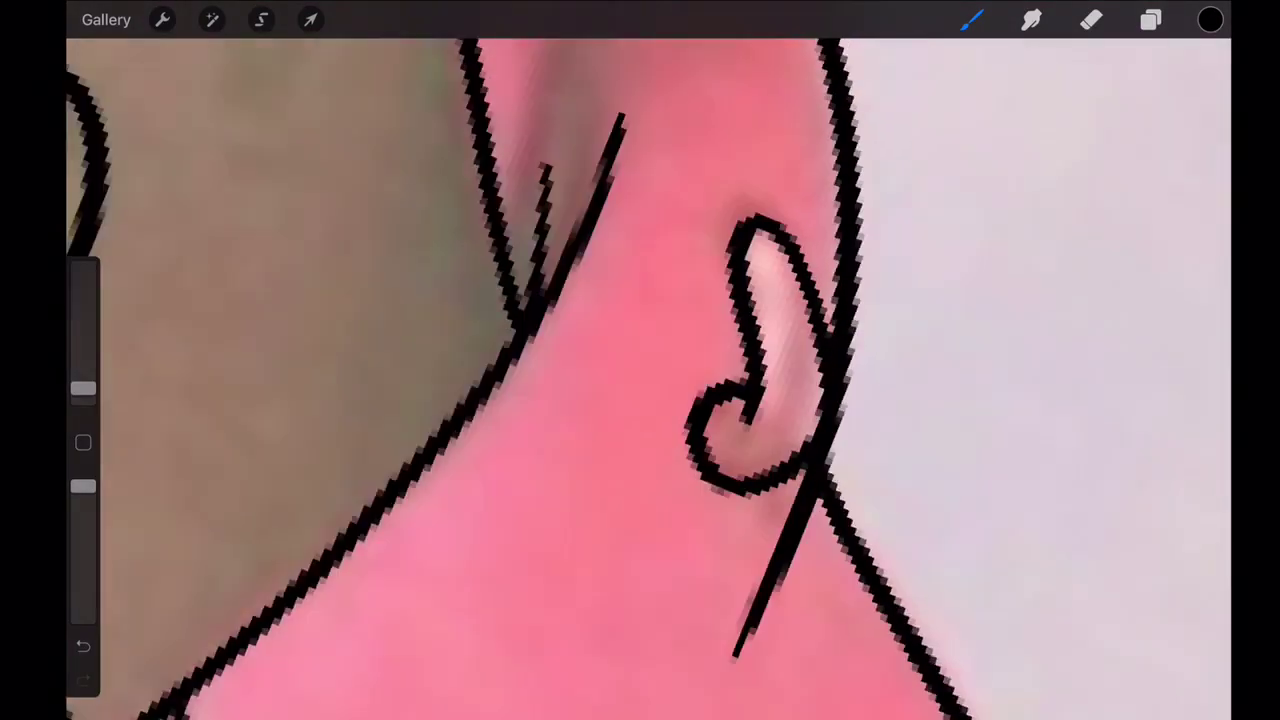
scroll(640, 400, "up", 5)
mouse_move(800, 355)
left_mouse_down()
mouse_move(790, 440)
mouse_move(850, 420)
left_mouse_up()
scroll(640, 400, "down", 5)
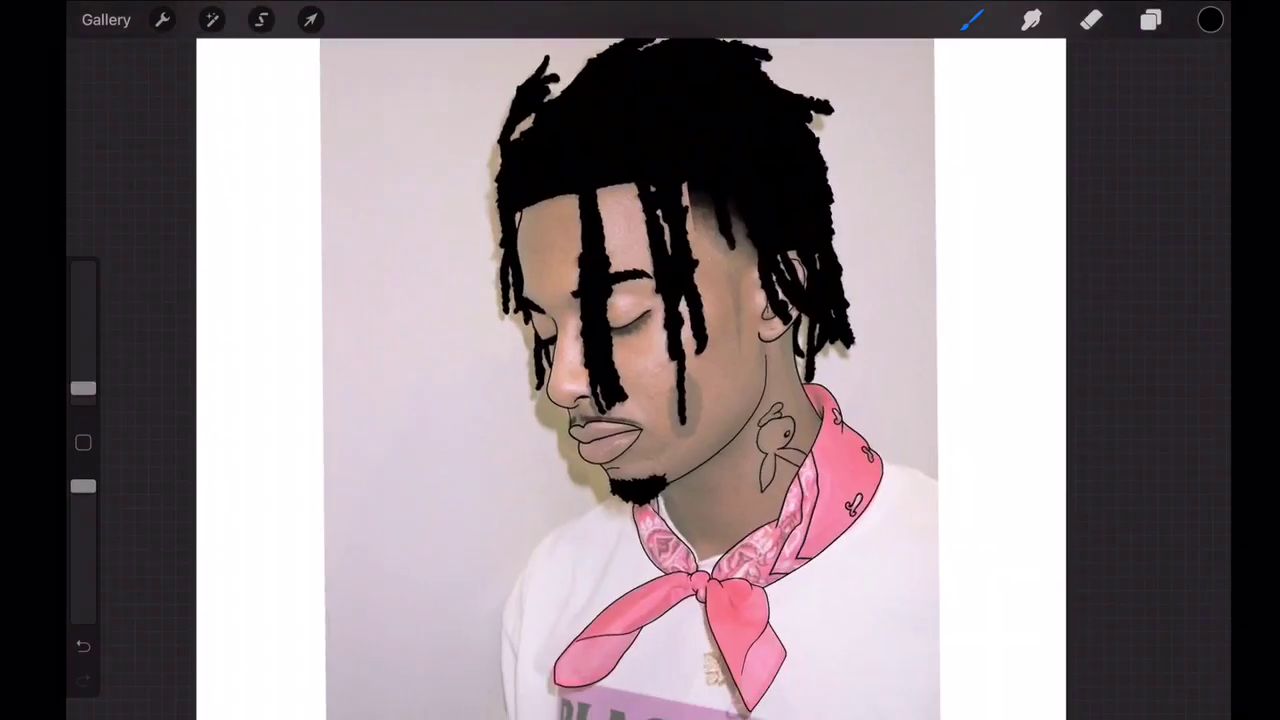
scroll(640, 400, "up", 5)
scroll(640, 400, "down", 3)
scroll(640, 400, "up", 2)
scroll(640, 400, "up", 2)
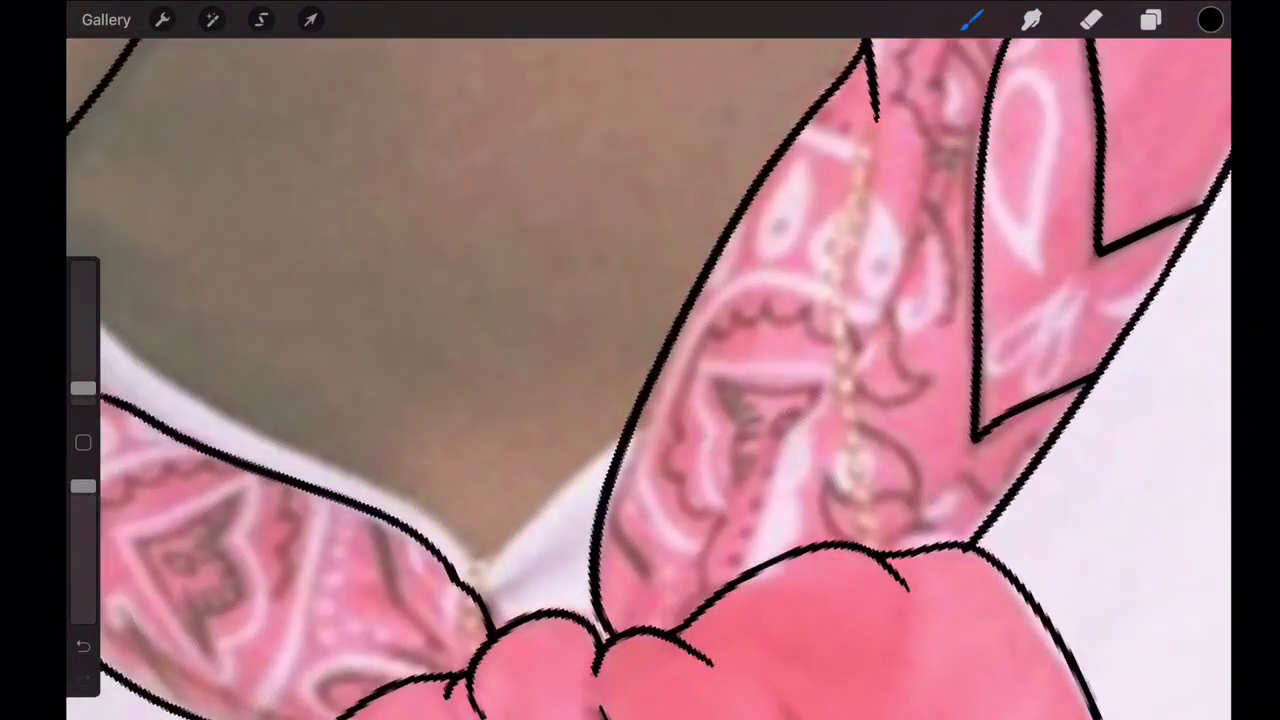
- Outline the large paisley motif on the bandana strap, including its top and lower edges
mouse_move(706, 332)
left_mouse_down()
mouse_move(680, 485)
mouse_move(700, 595)
left_mouse_up()
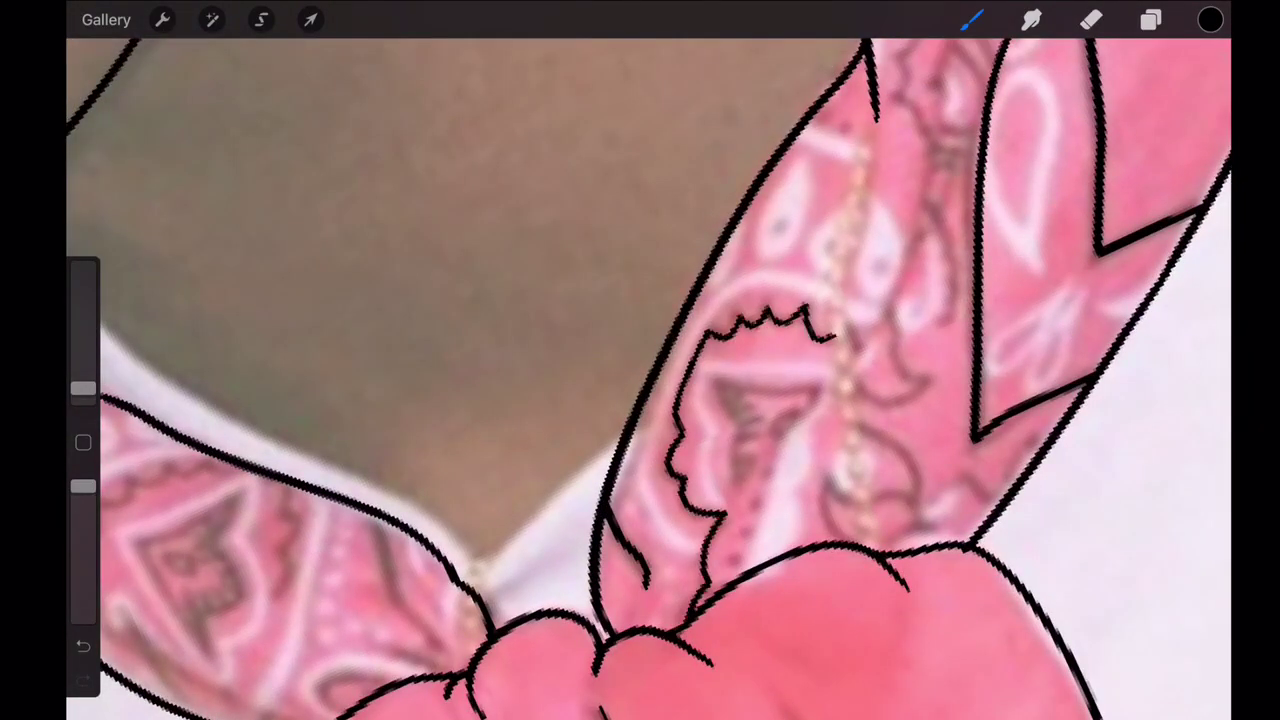
left_click_drag(834, 340, 928, 382)
mouse_move(718, 385)
left_mouse_down()
mouse_move(825, 385)
mouse_move(918, 492)
mouse_move(1042, 440)
left_mouse_up()
left_click_drag(826, 488, 932, 528)
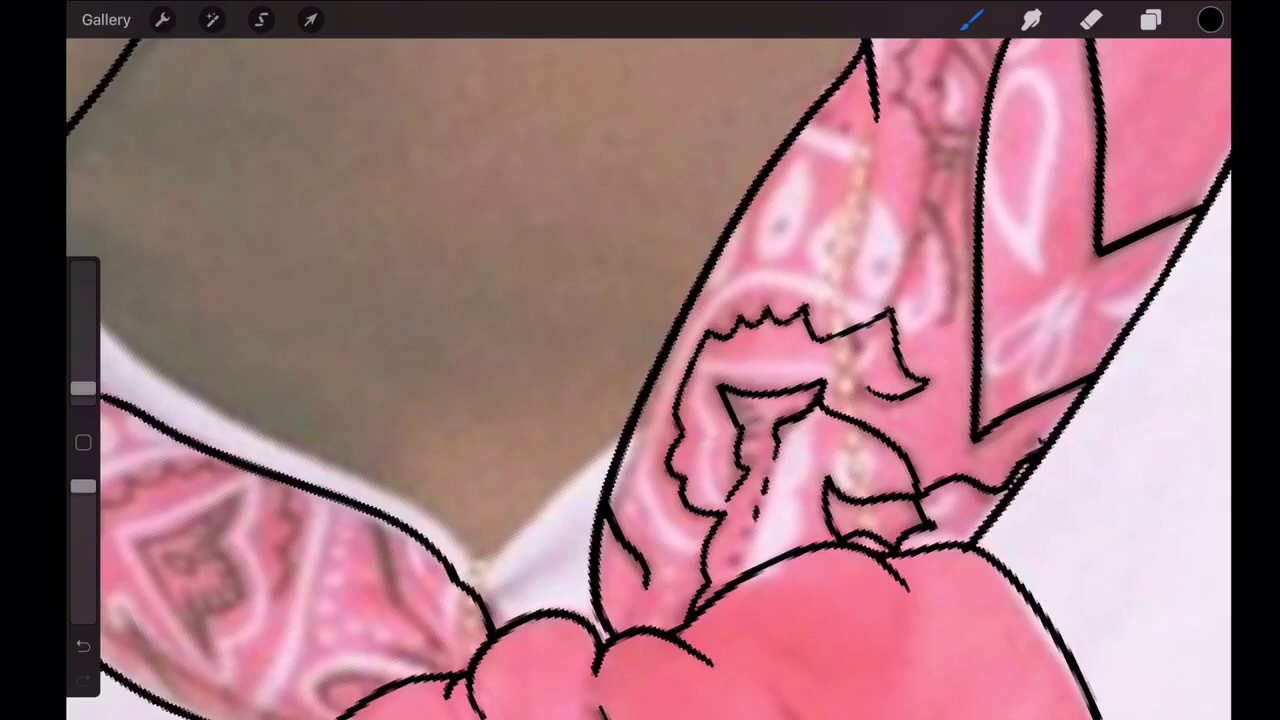
scroll(640, 360, "down", 5)
scroll(740, 380, "up", 3)
scroll(740, 380, "up", 3)
- Outline the underside of the bandana knot and fill its shadow solid black
left_click_drag(718, 510, 795, 612)
left_click_drag(806, 492, 800, 650)
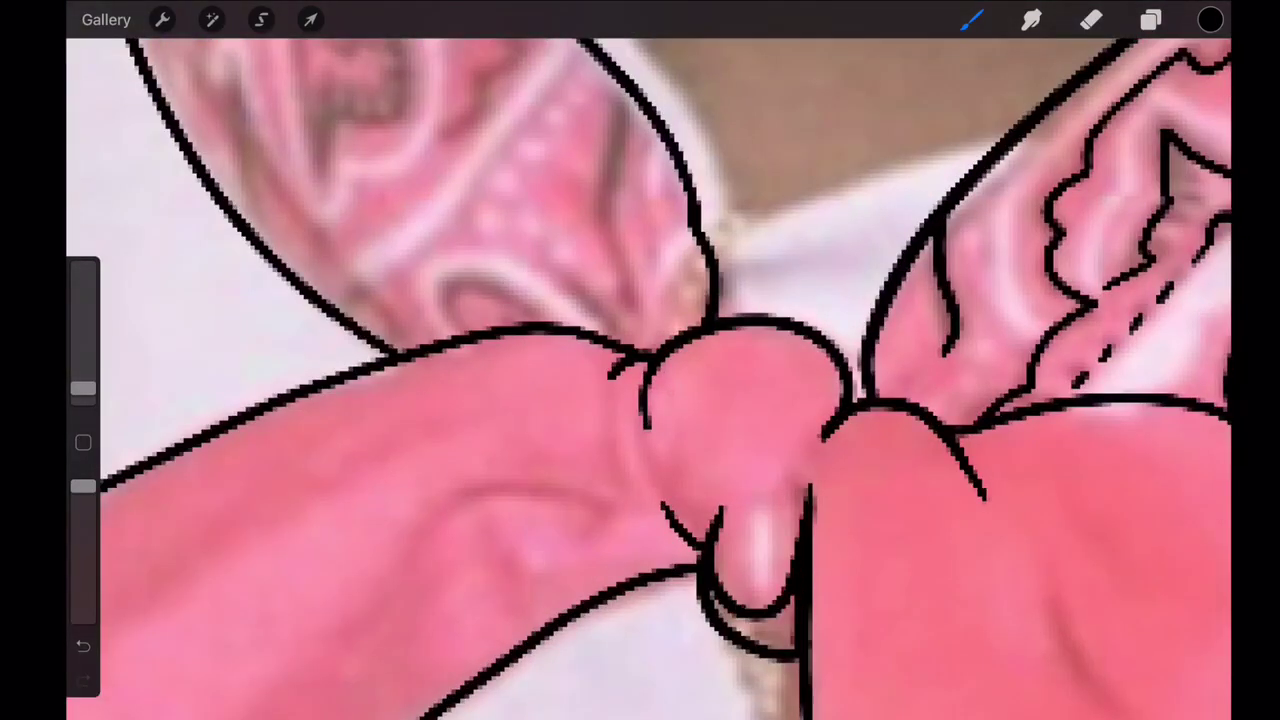
left_click_drag(790, 596, 770, 648)
left_click_drag(712, 594, 770, 644)
scroll(640, 360, "down", 5)
scroll(740, 500, "up", 5)
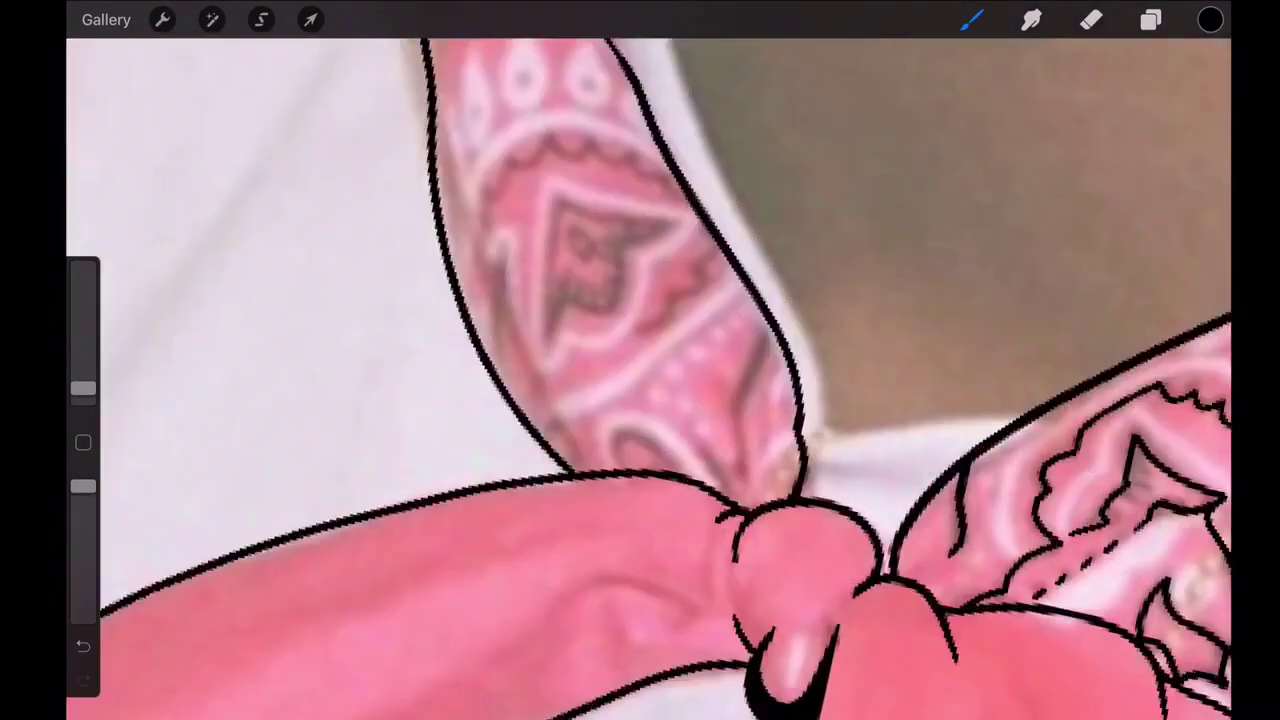
scroll(640, 360, "up", 3)
- Draw outline strokes around the knot and add a small loop to its folds
left_click_drag(790, 310, 702, 645)
left_click_drag(704, 512, 630, 642)
scroll(640, 360, "up", 2)
left_click_drag(565, 500, 610, 565)
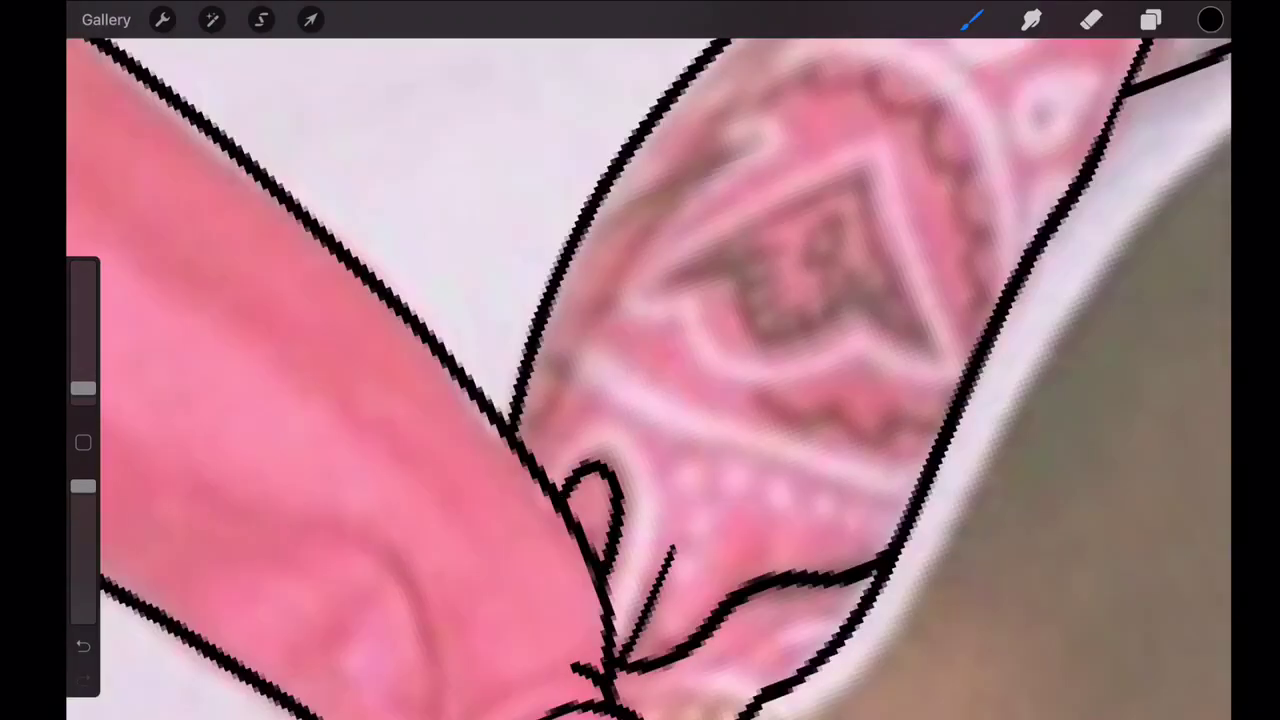
scroll(640, 360, "down", 2)
- Trace a jagged paisley border with an arrow motif, wavy stroke and bottom-edge line
mouse_move(612, 508)
left_mouse_down()
mouse_move(658, 380)
mouse_move(760, 285)
mouse_move(895, 345)
mouse_move(935, 415)
left_mouse_up()
mouse_move(682, 518)
left_mouse_down()
mouse_move(896, 440)
mouse_move(790, 515)
mouse_move(686, 515)
left_mouse_up()
left_click(778, 407)
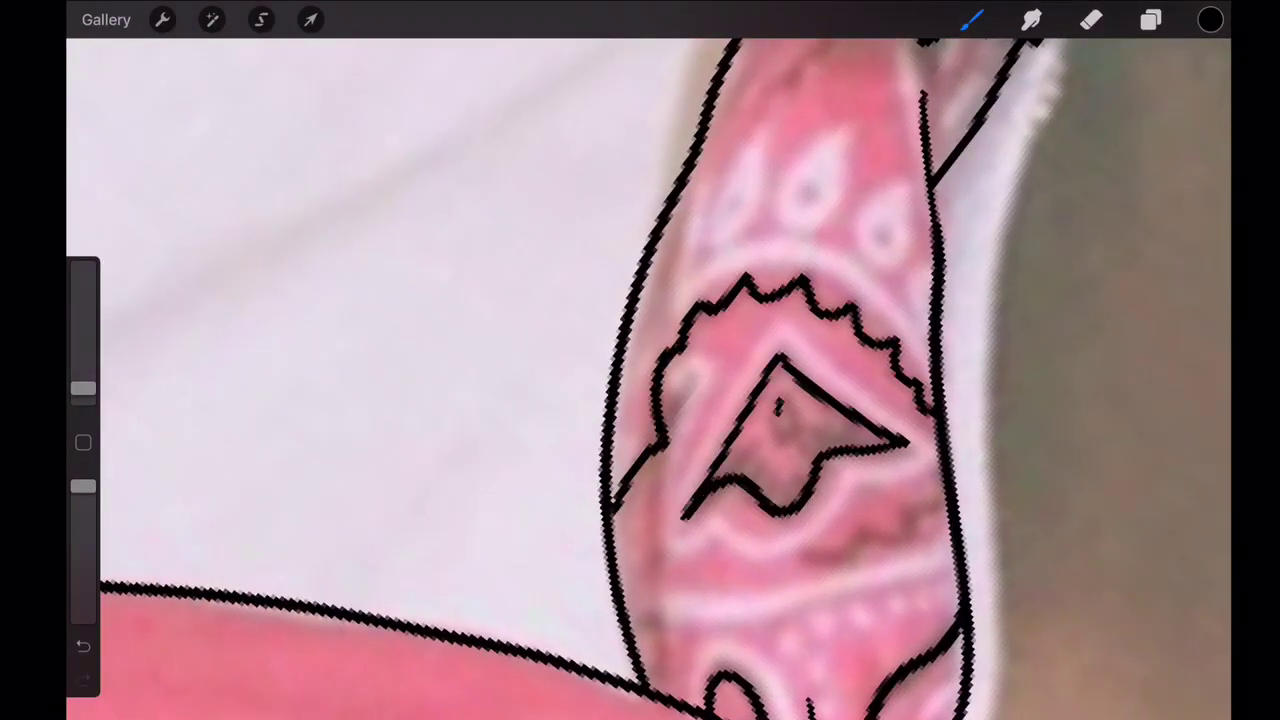
left_click_drag(786, 398, 784, 404)
left_click_drag(803, 553, 945, 508)
mouse_move(630, 615)
left_mouse_down()
mouse_move(798, 612)
mouse_move(958, 570)
left_mouse_up()
- Outline the bandana's left strap near the neck with two fold lines
scroll(640, 360, "down", 5)
scroll(640, 360, "up", 5)
left_click_drag(760, 540, 800, 618)
scroll(640, 360, "up", 2)
scroll(640, 360, "down", 3)
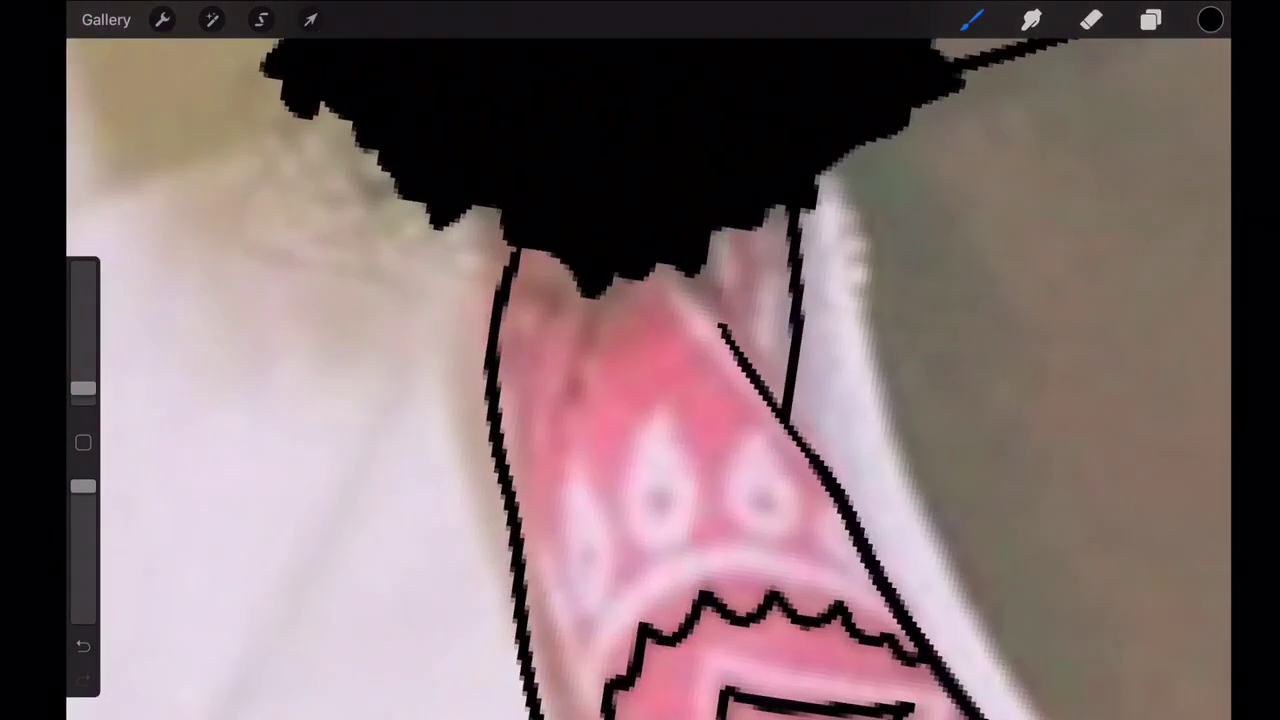
left_click_drag(595, 295, 520, 545)
left_click_drag(515, 255, 505, 435)
left_click_drag(660, 270, 705, 298)
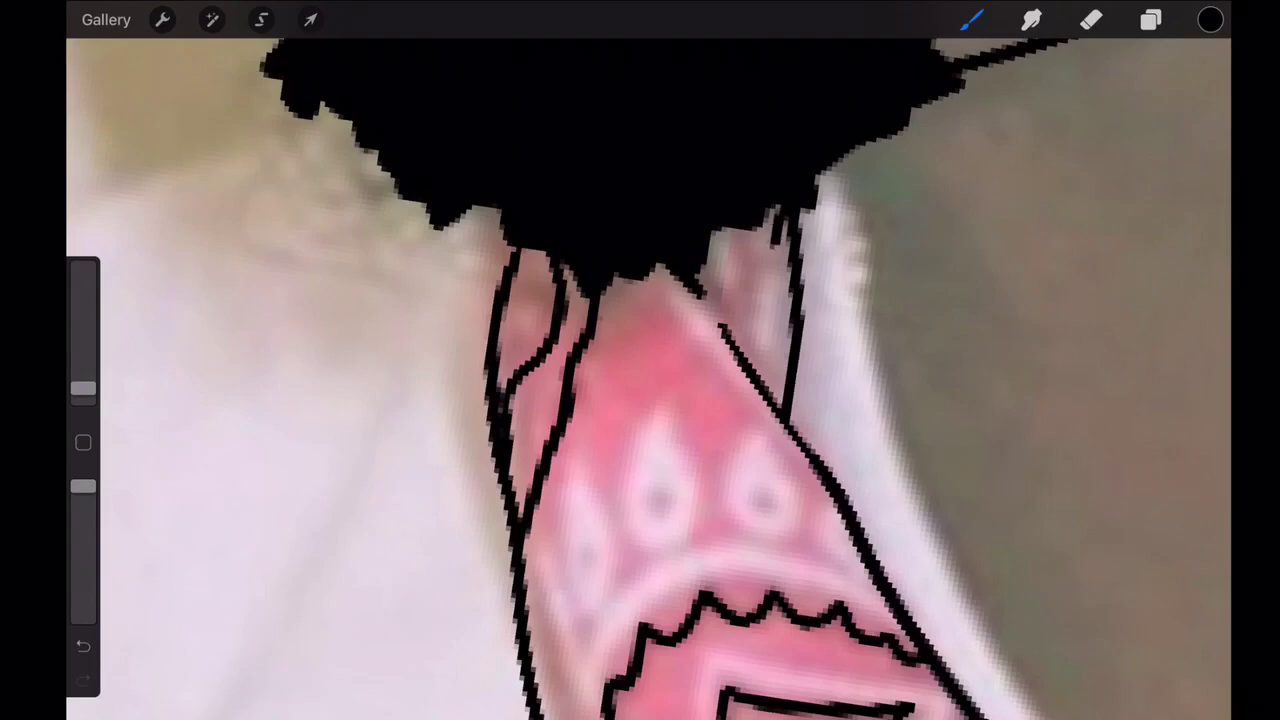
- Add short hatching strokes across the bandana strap
scroll(640, 360, "down", 5)
scroll(640, 360, "up", 3)
scroll(640, 360, "up", 2)
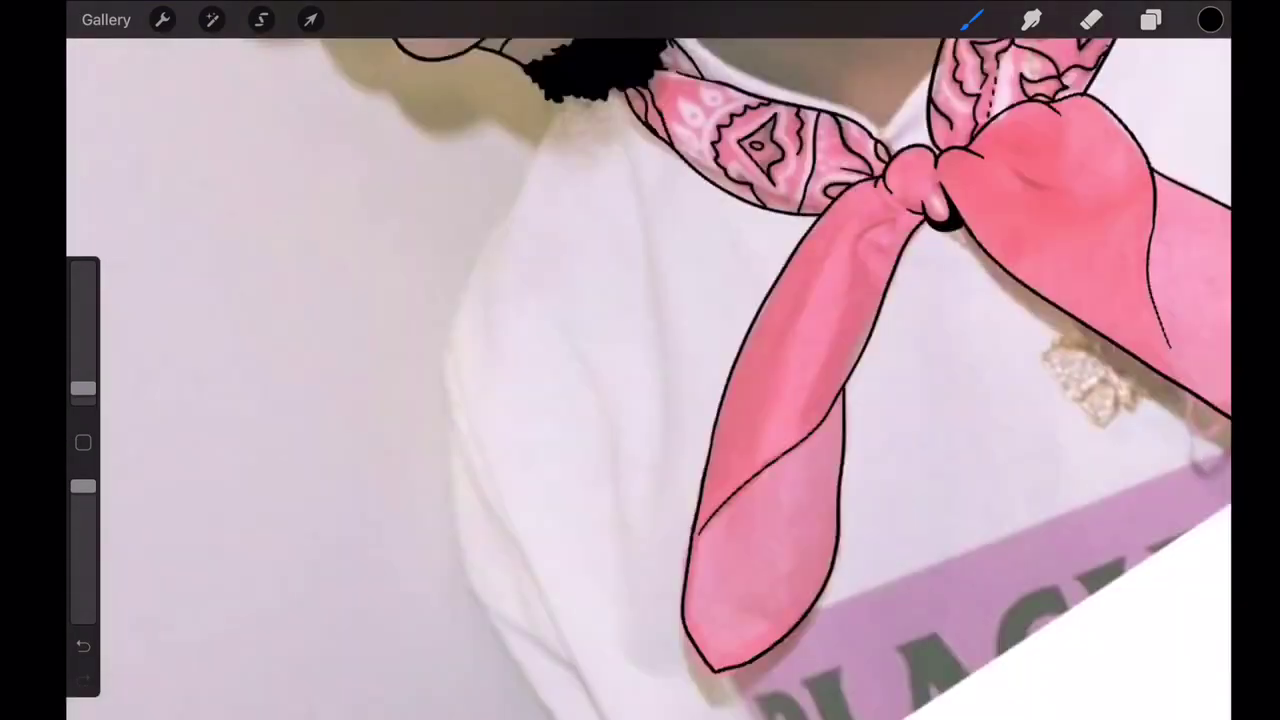
scroll(640, 360, "up", 3)
left_click_drag(940, 280, 850, 360)
left_click_drag(784, 400, 772, 465)
left_click_drag(900, 350, 780, 415)
left_click_drag(750, 350, 650, 490)
scroll(640, 360, "down", 3)
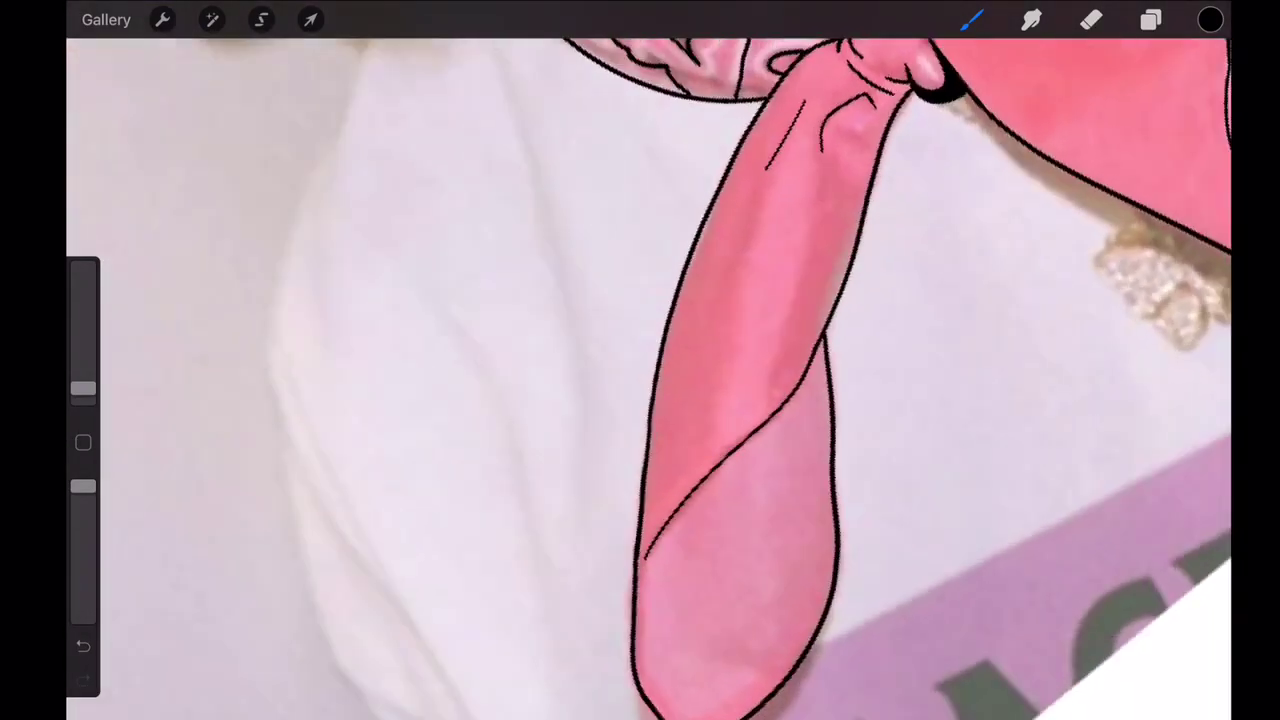
scroll(640, 360, "up", 2)
scroll(640, 360, "down", 5)
- Dot stitch marks along the strap's tip and add short crease lines at the knot
left_click_drag(623, 396, 622, 406)
left_click_drag(617, 418, 615, 427)
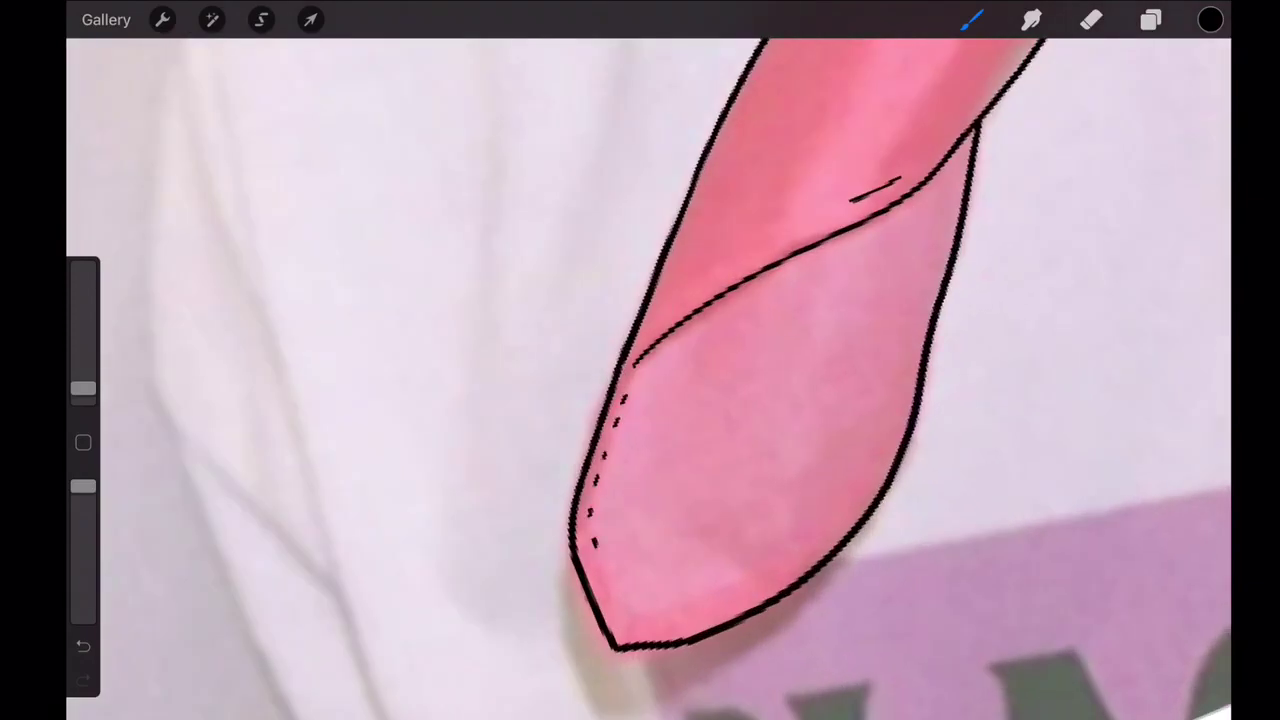
scroll(640, 360, "down", 5)
scroll(640, 360, "up", 5)
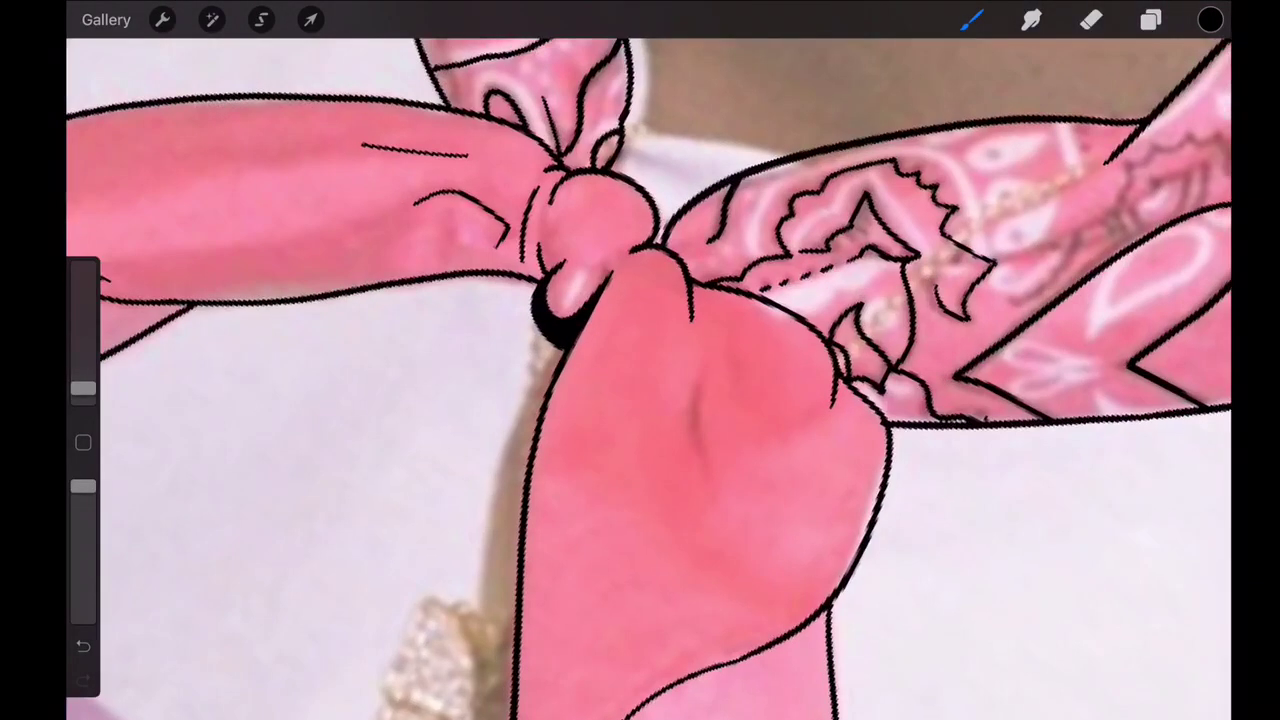
left_click_drag(712, 356, 705, 470)
left_click_drag(724, 338, 728, 386)
scroll(640, 360, "down", 3)
scroll(640, 360, "down", 5)
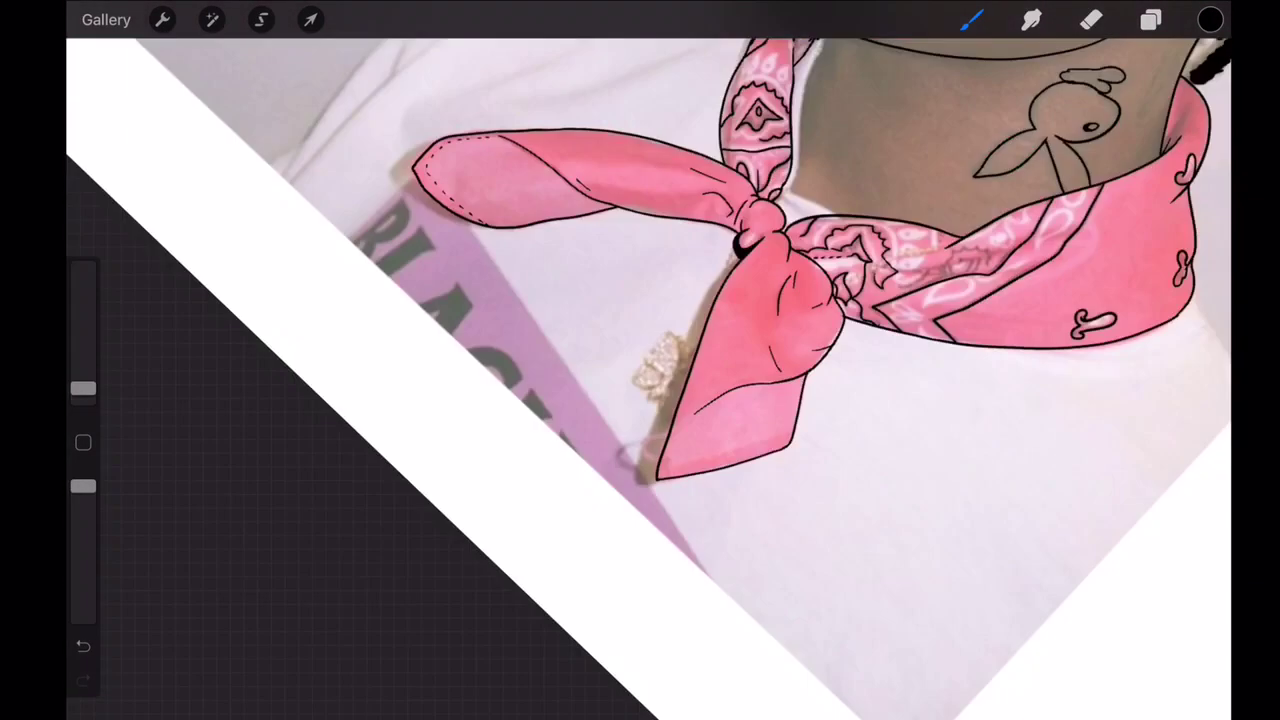
scroll(640, 360, "up", 5)
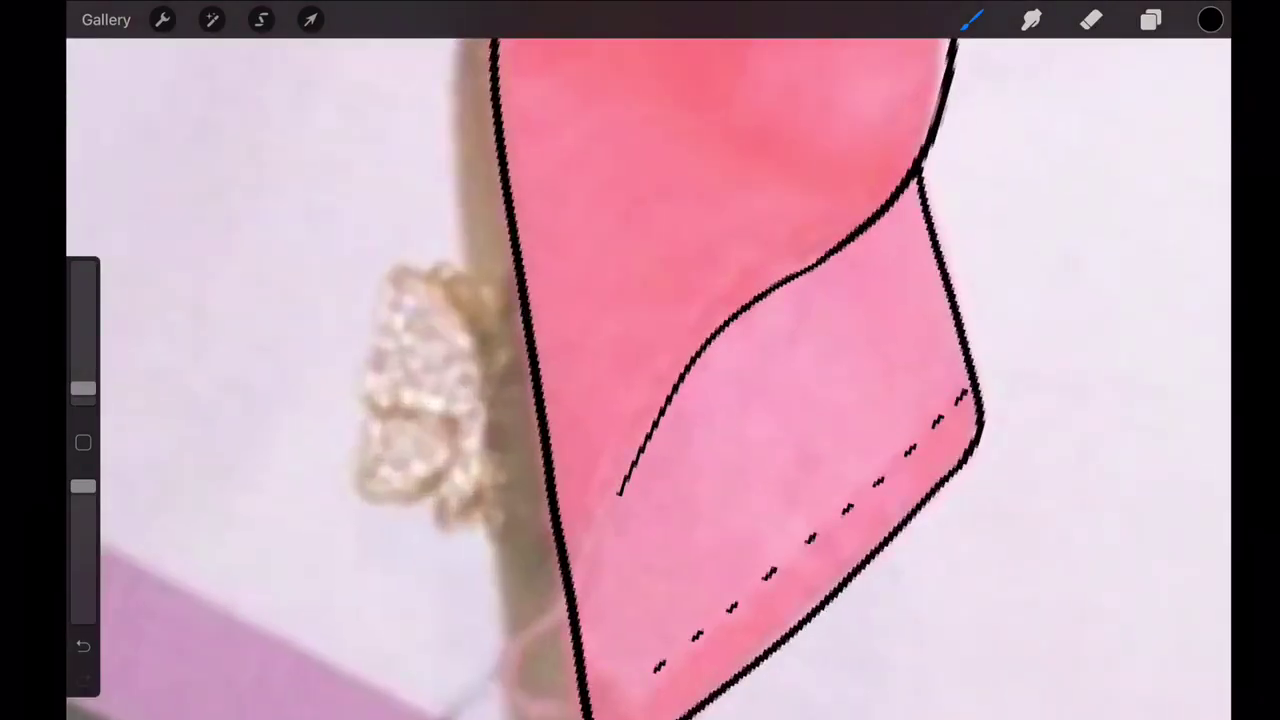
scroll(640, 360, "down", 5)
- Toggle the reference photo layer off and back on to compare the line art
left_click(1151, 19)
left_click(1197, 197)
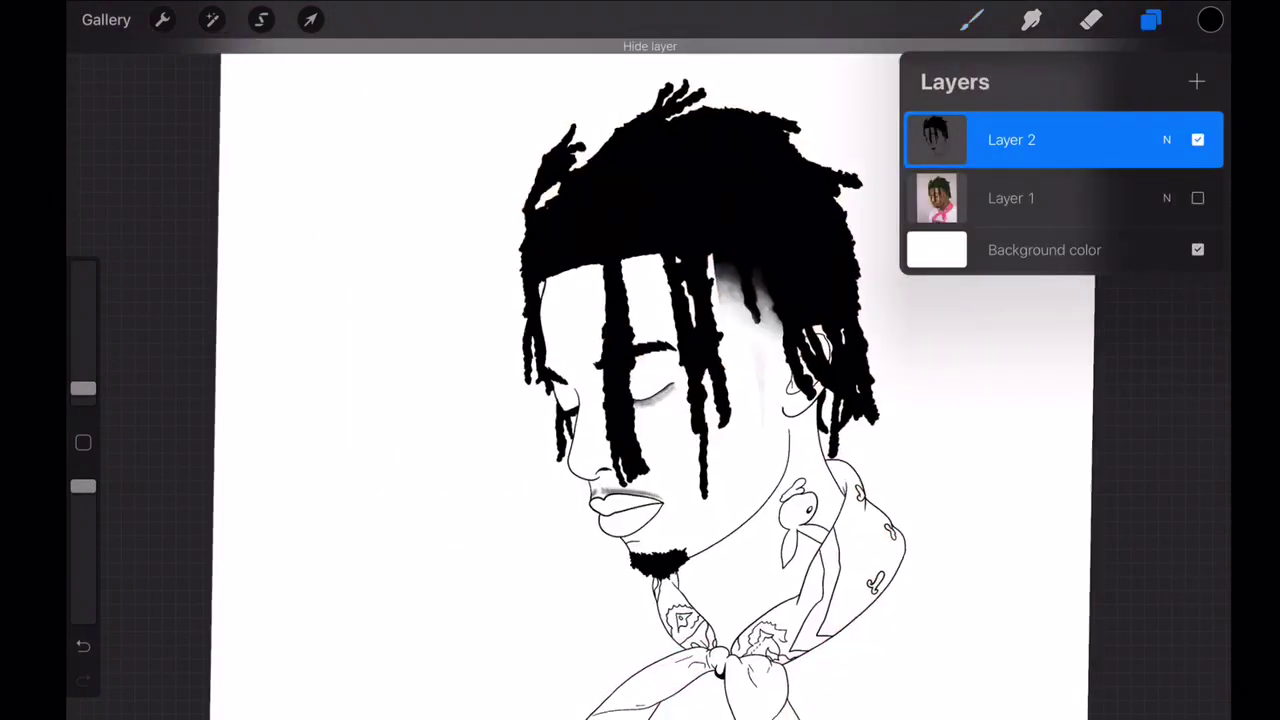
scroll(640, 360, "down", 2)
left_click(1197, 197)
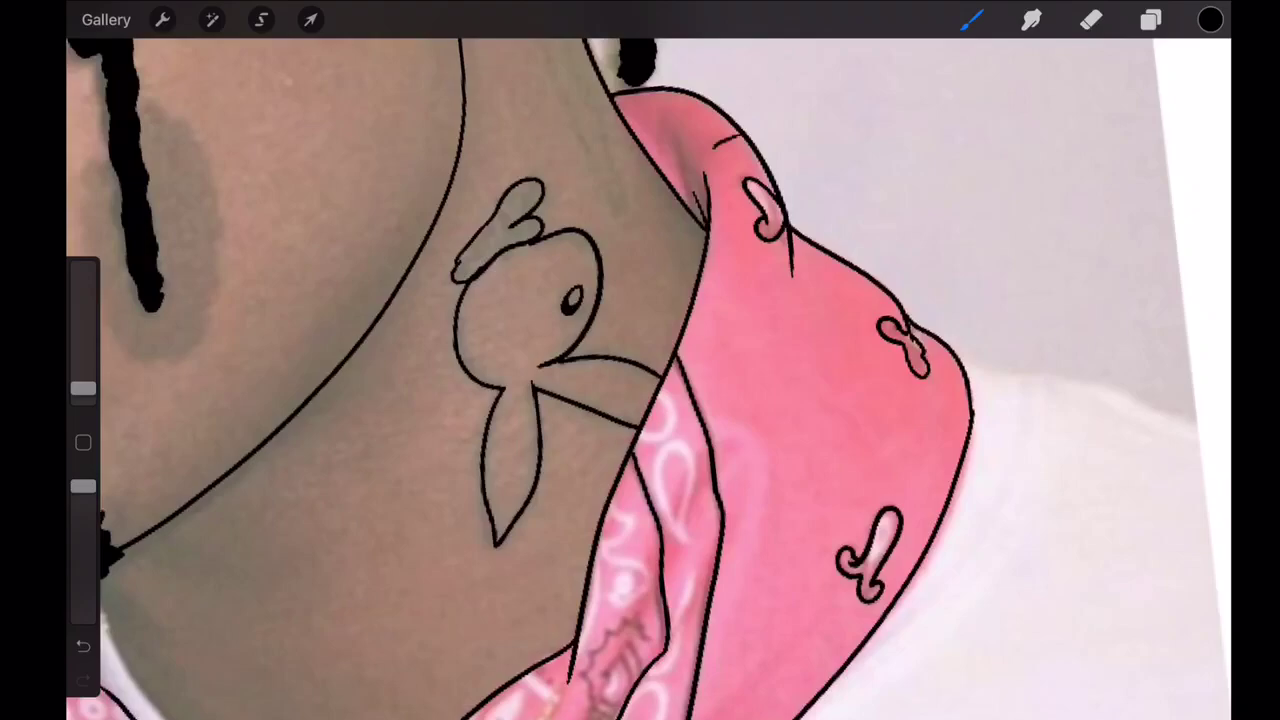
scroll(640, 360, "down", 2)
scroll(640, 360, "down", 3)
scroll(640, 360, "up", 2)
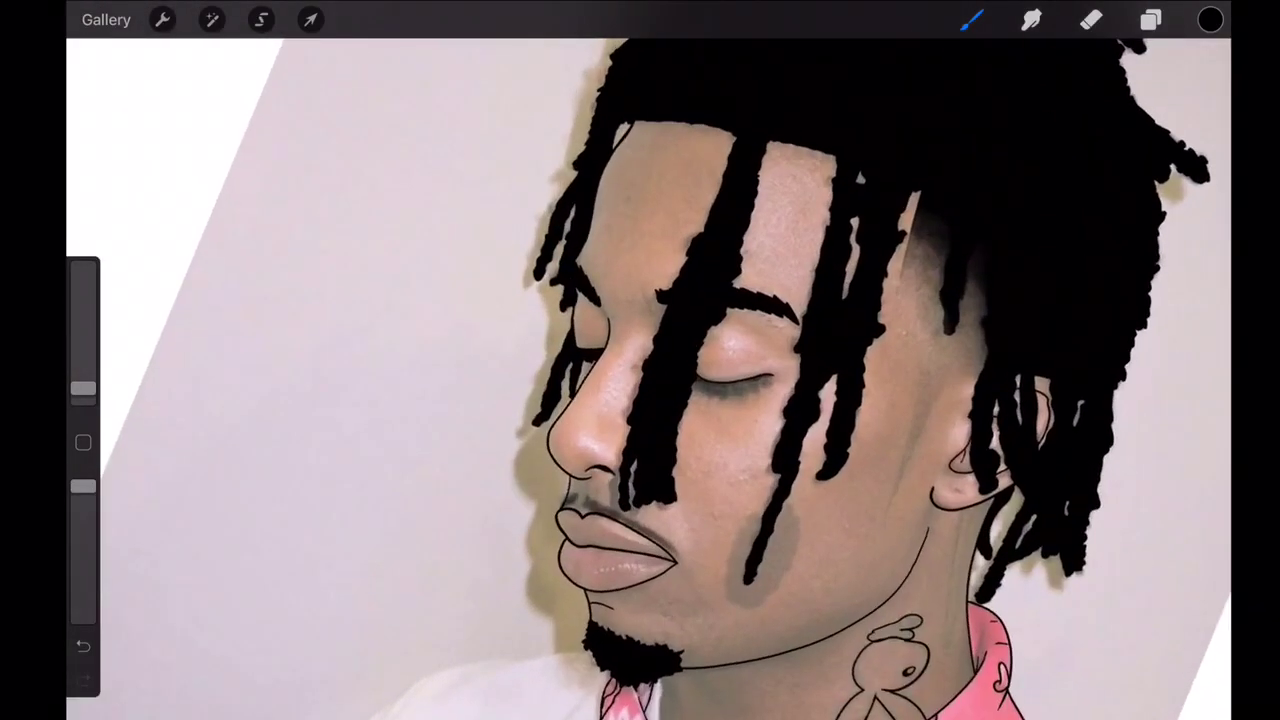
scroll(640, 360, "up", 5)
scroll(640, 360, "down", 3)
- Hide the reference photo, return to the line-art layer and undo the stray stroke
left_click(1151, 19)
left_click(1197, 197)
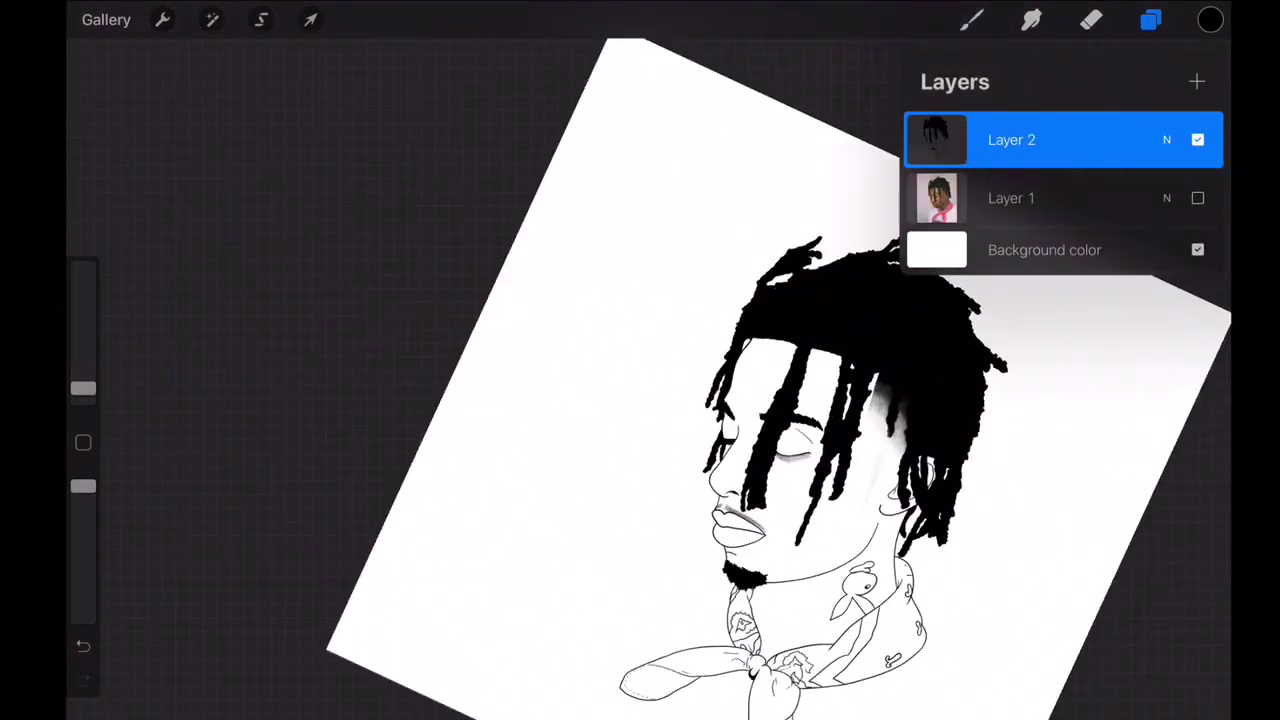
scroll(640, 360, "up", 5)
left_click(83, 645)
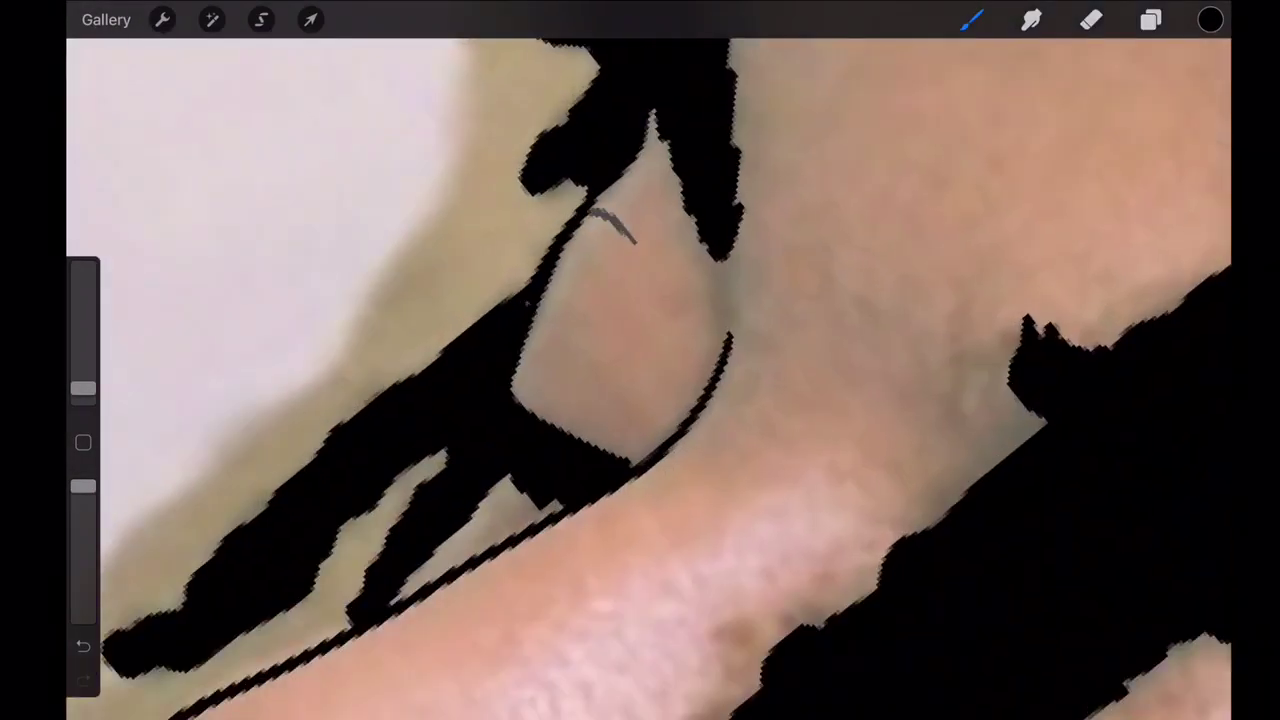
left_click(1151, 19)
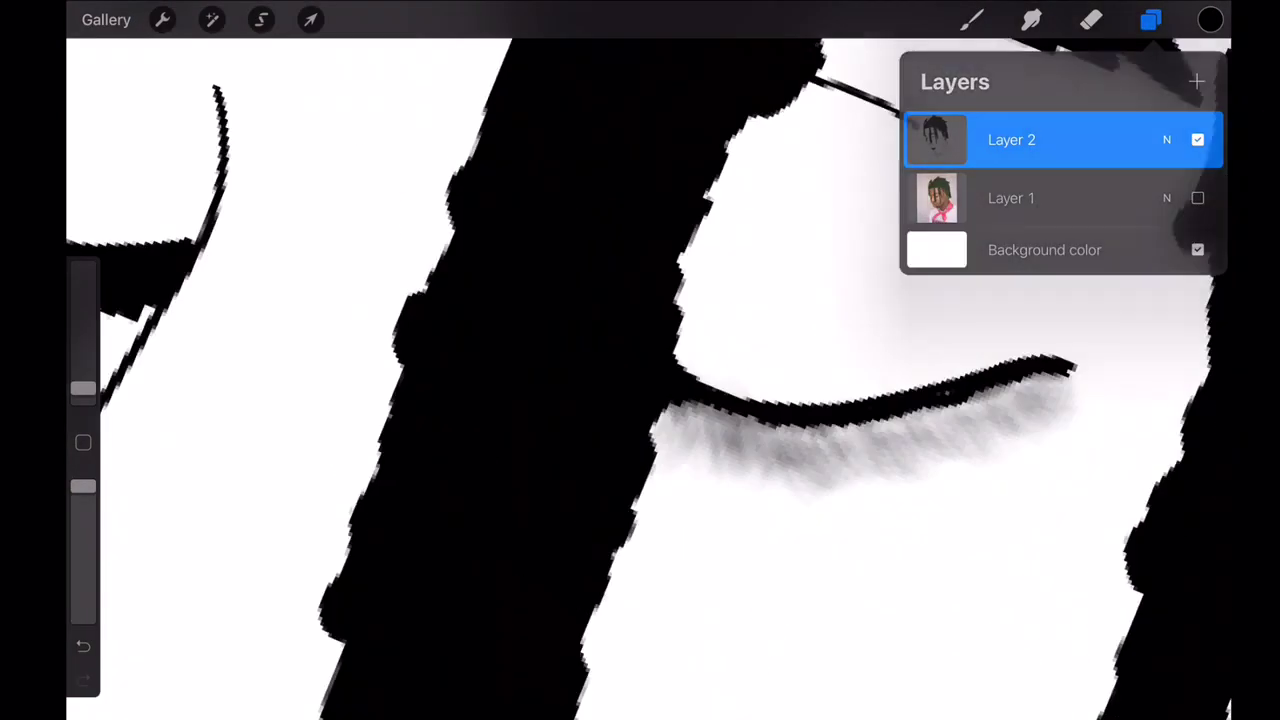
key("ctrl+z")
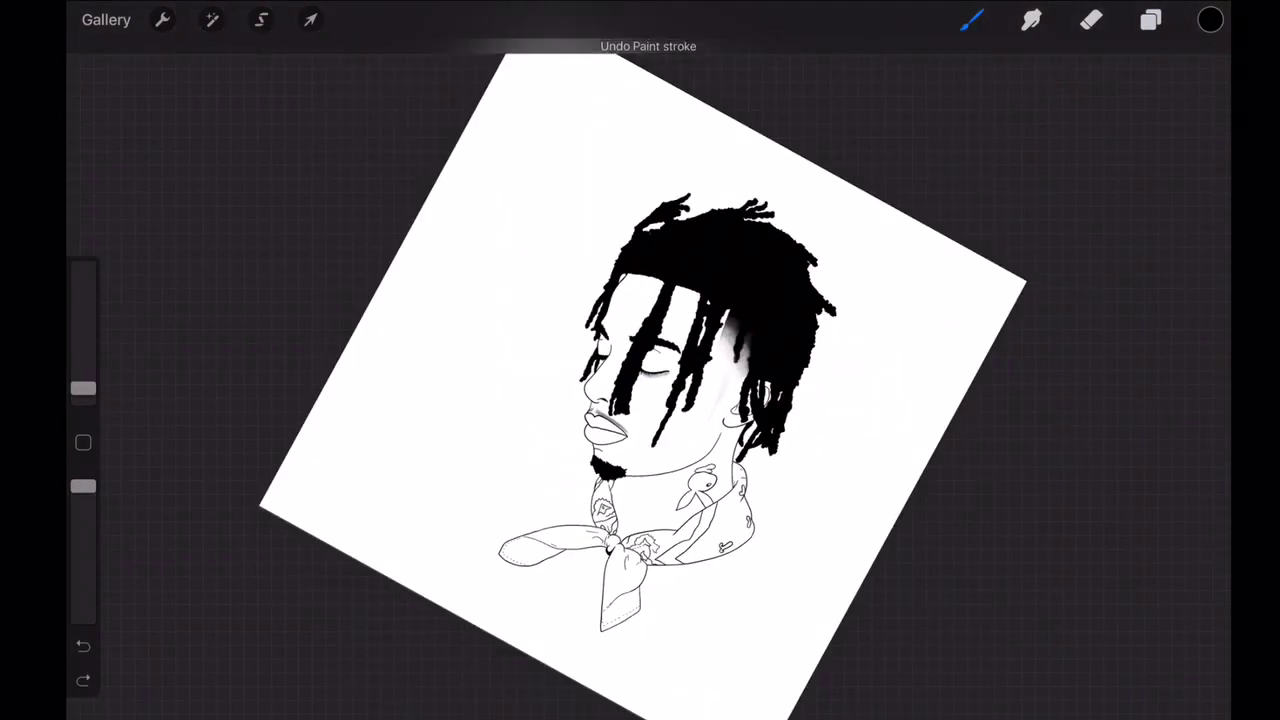
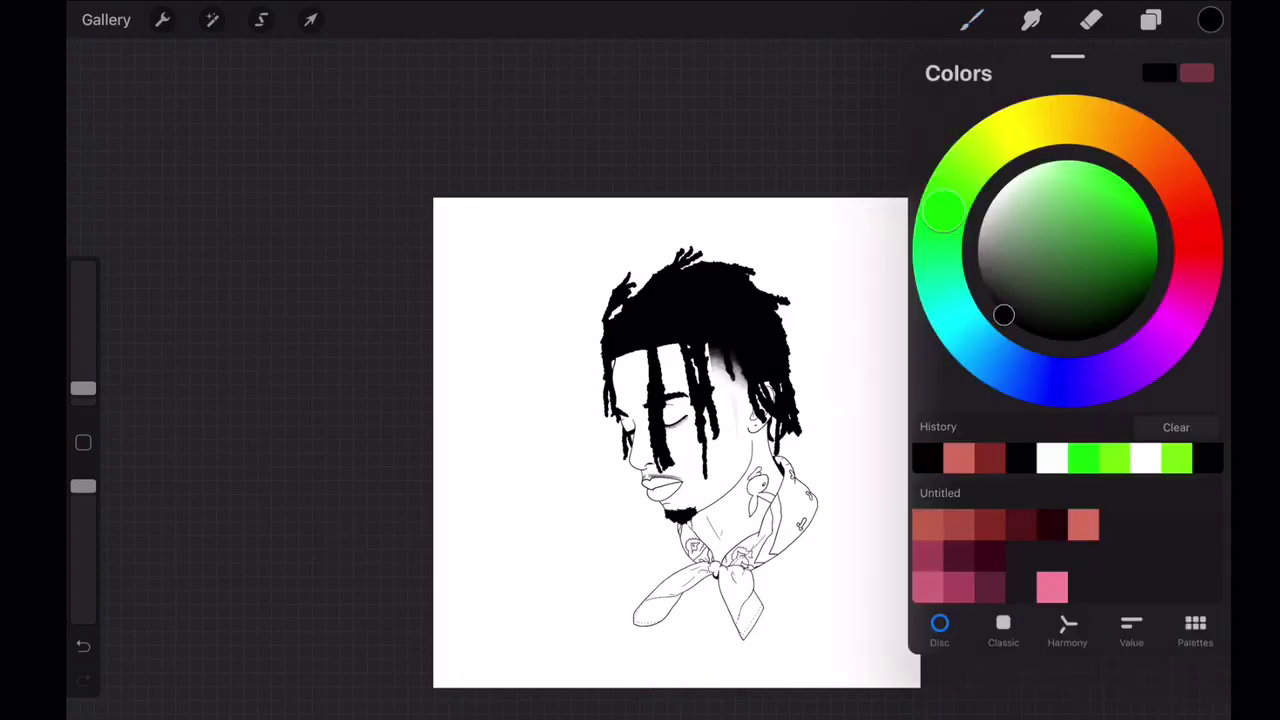
- Pick the first red-orange skin tone from the Untitled palette
left_click(1195, 630)
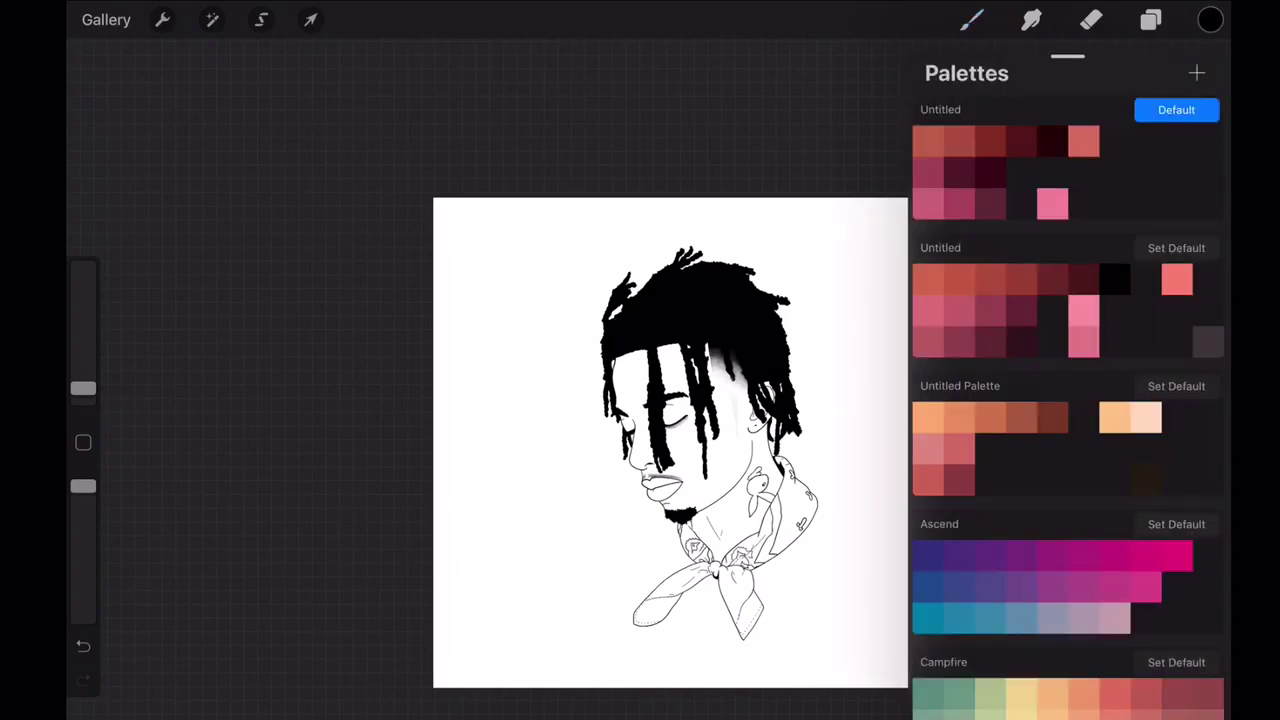
left_click(928, 141)
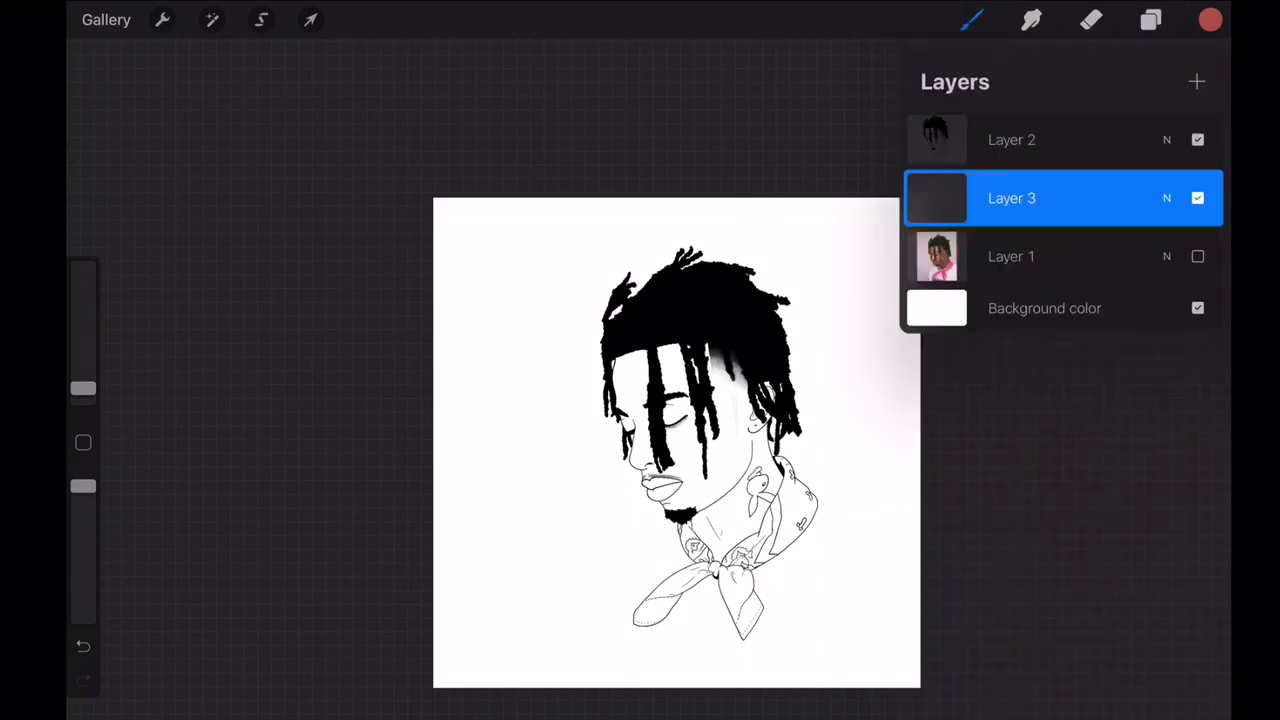
scroll(676, 440, "up", 5)
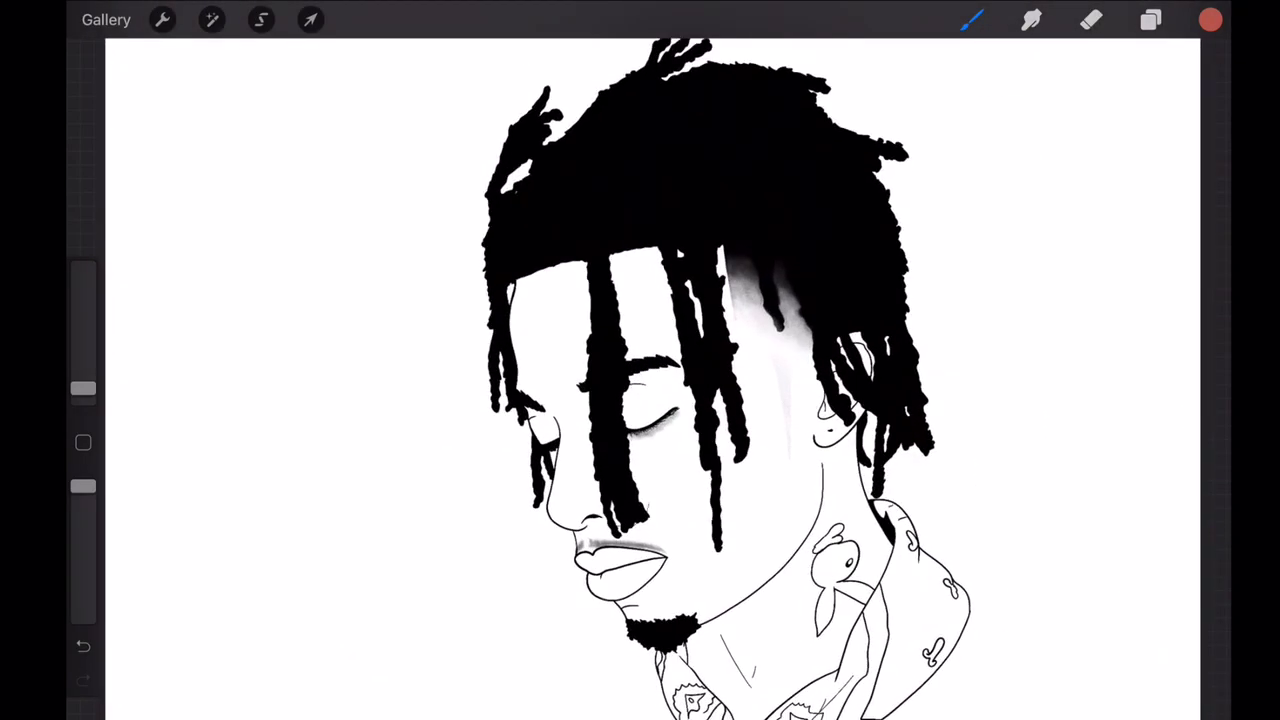
- Undo the last paint stroke
key("ctrl+z")
scroll(640, 400, "down", 5)
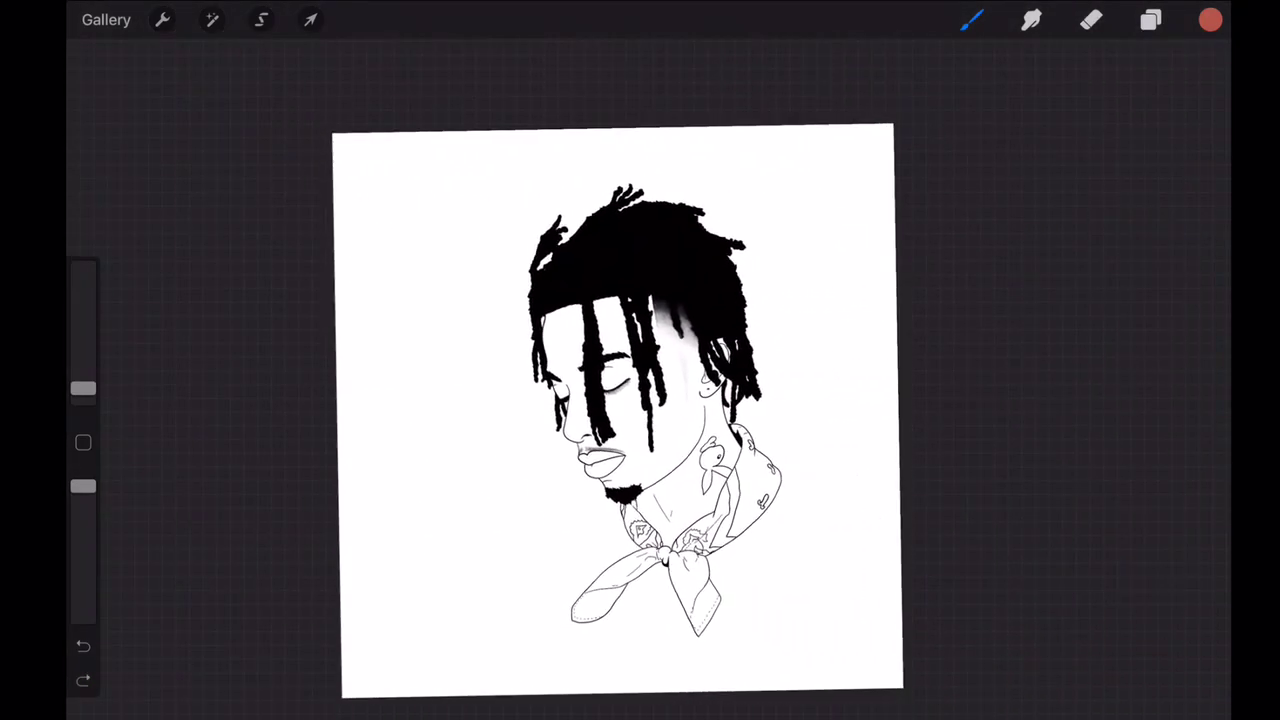
scroll(640, 400, "up", 2)
scroll(640, 400, "up", 1)
scroll(640, 400, "up", 1)
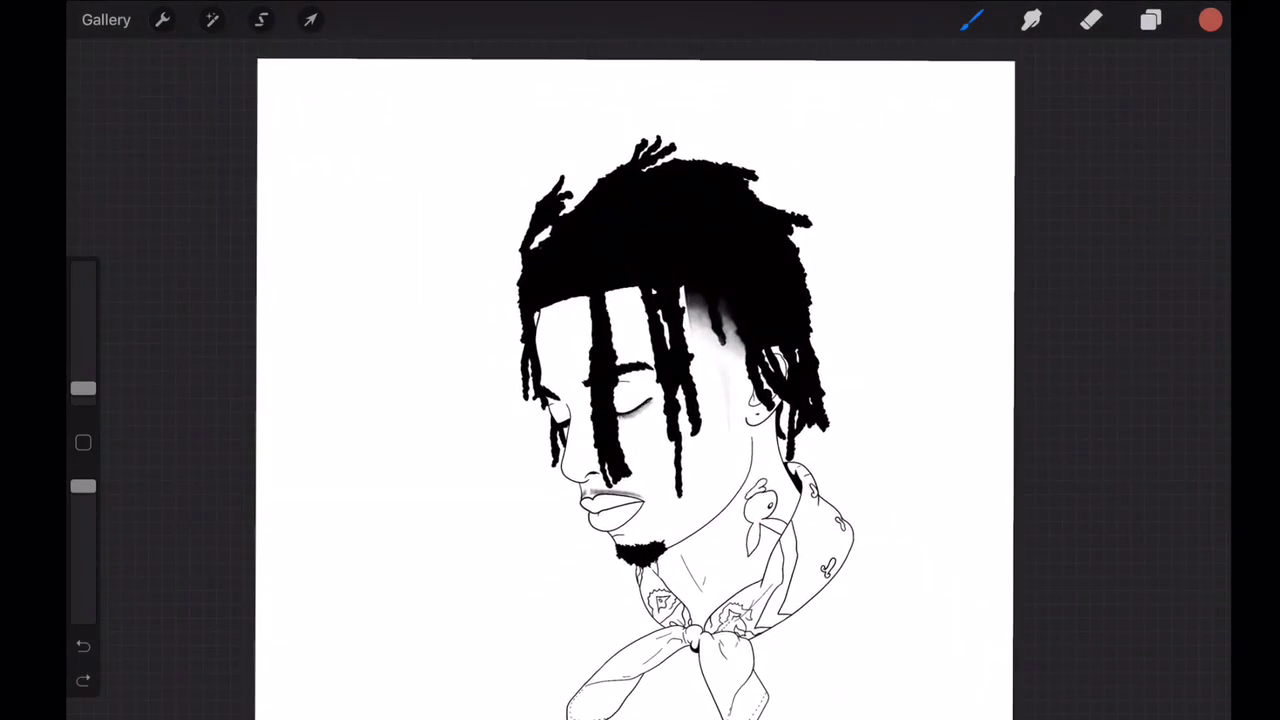
scroll(640, 400, "up", 1)
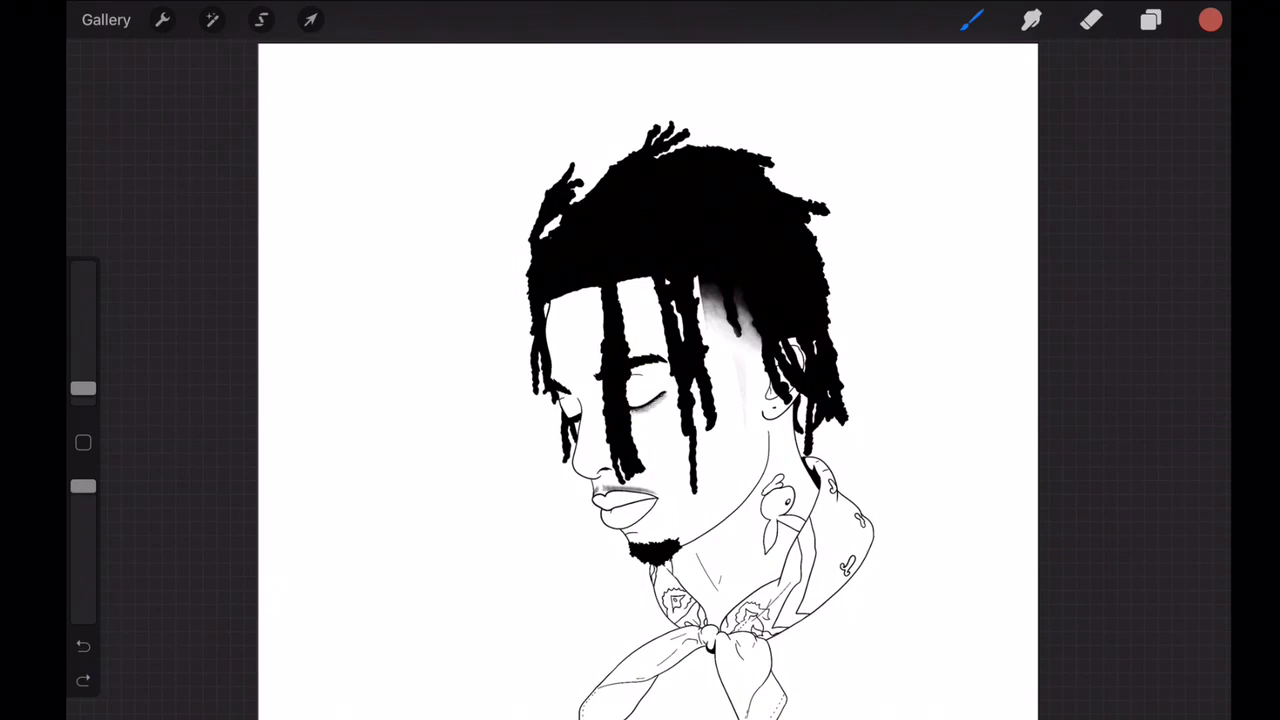
- Lower GP Ink Brush 01's StreamLine from Max to 31% in Brush Studio
left_click(1150, 20)
scroll(760, 410, "up", 5)
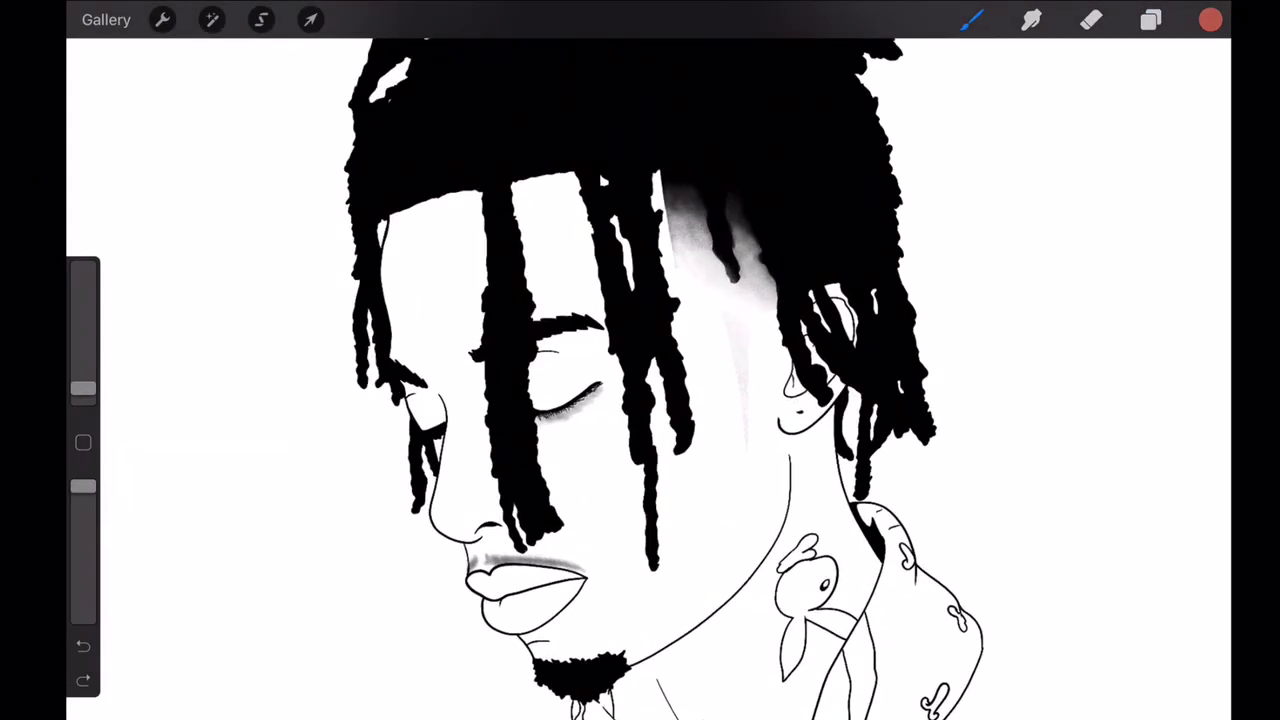
left_click(970, 20)
left_click(1043, 140)
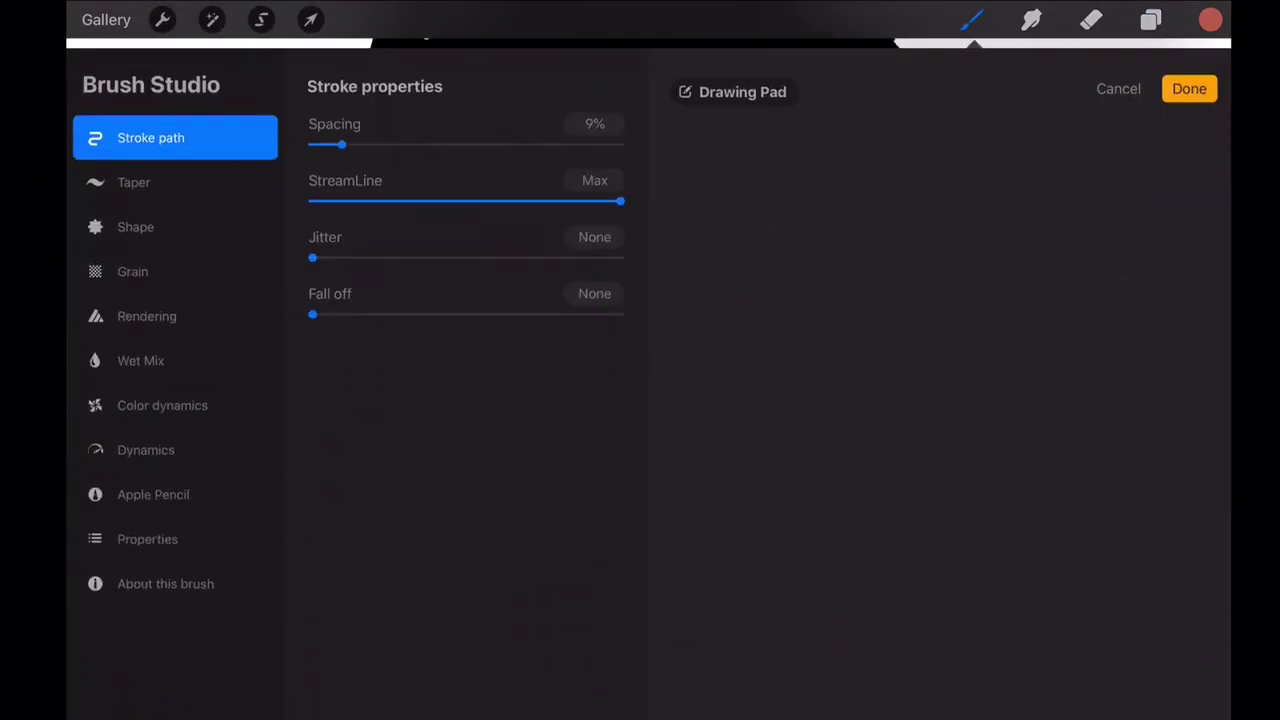
left_click_drag(620, 153, 502, 153)
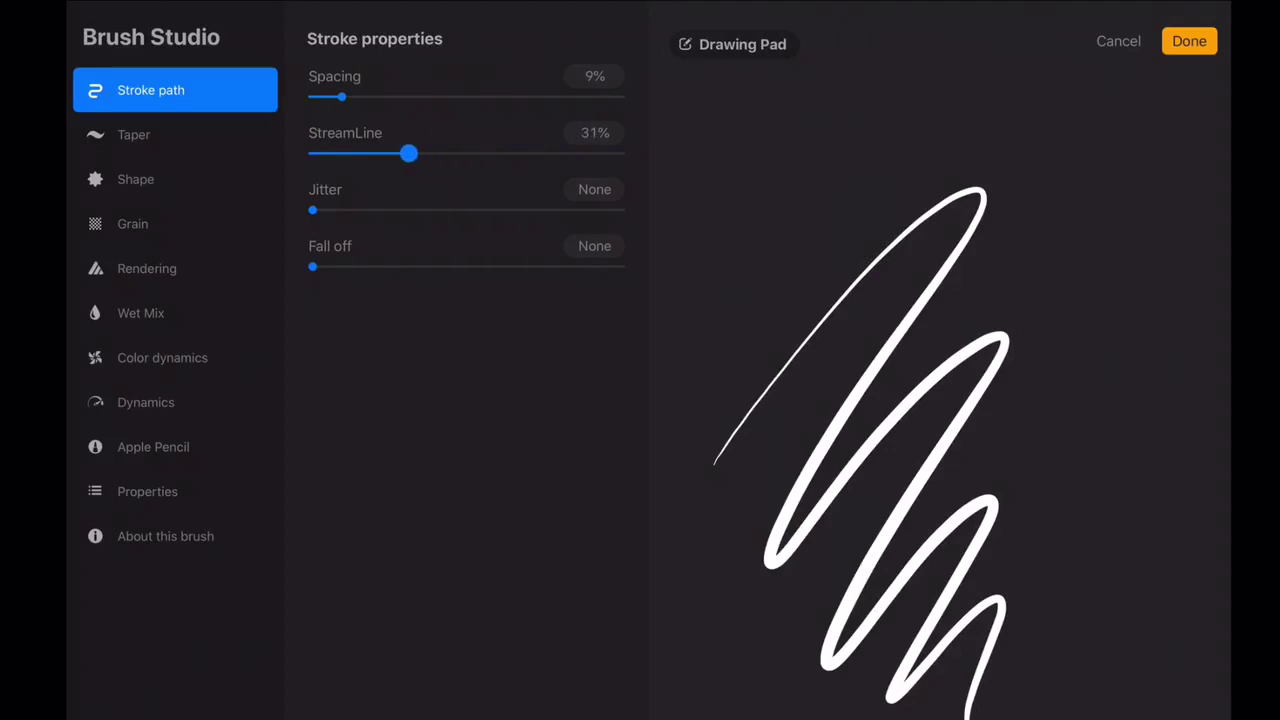
left_click(1189, 41)
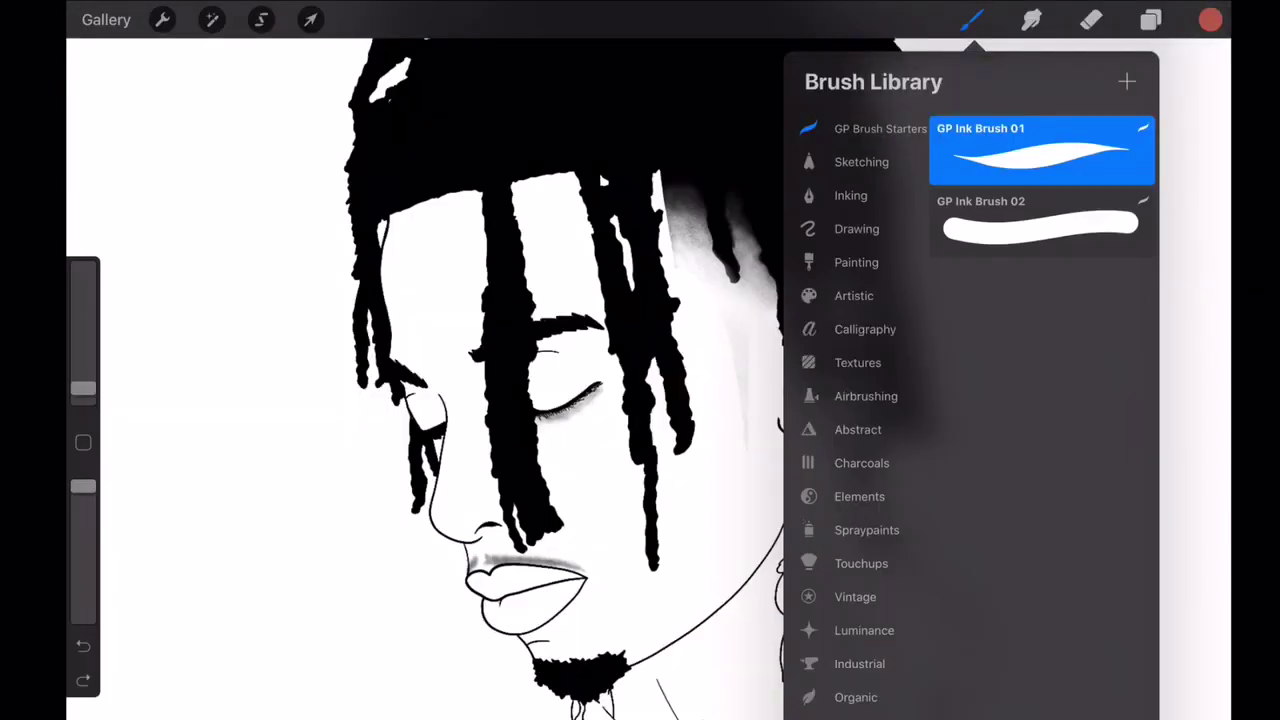
scroll(640, 360, "down", 5)
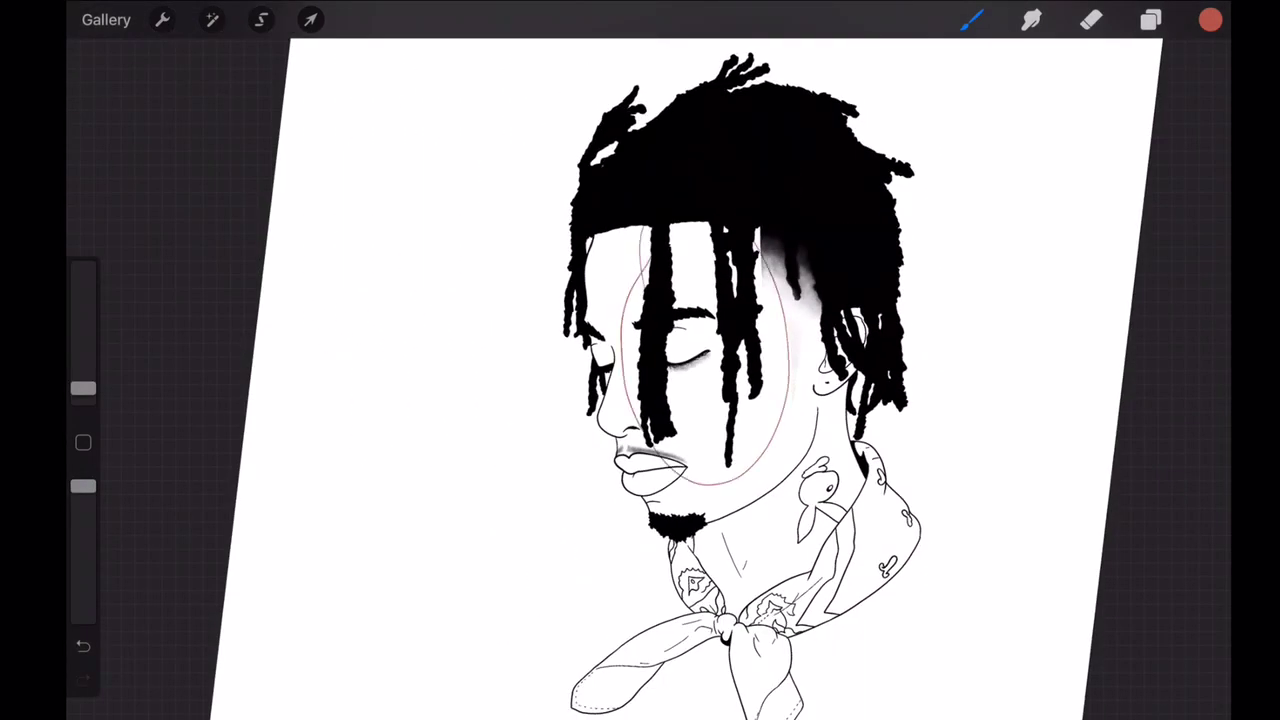
- Drop red-orange onto the face and check the layer list
left_click_drag(1210, 20, 751, 365)
scroll(700, 360, "up", 5)
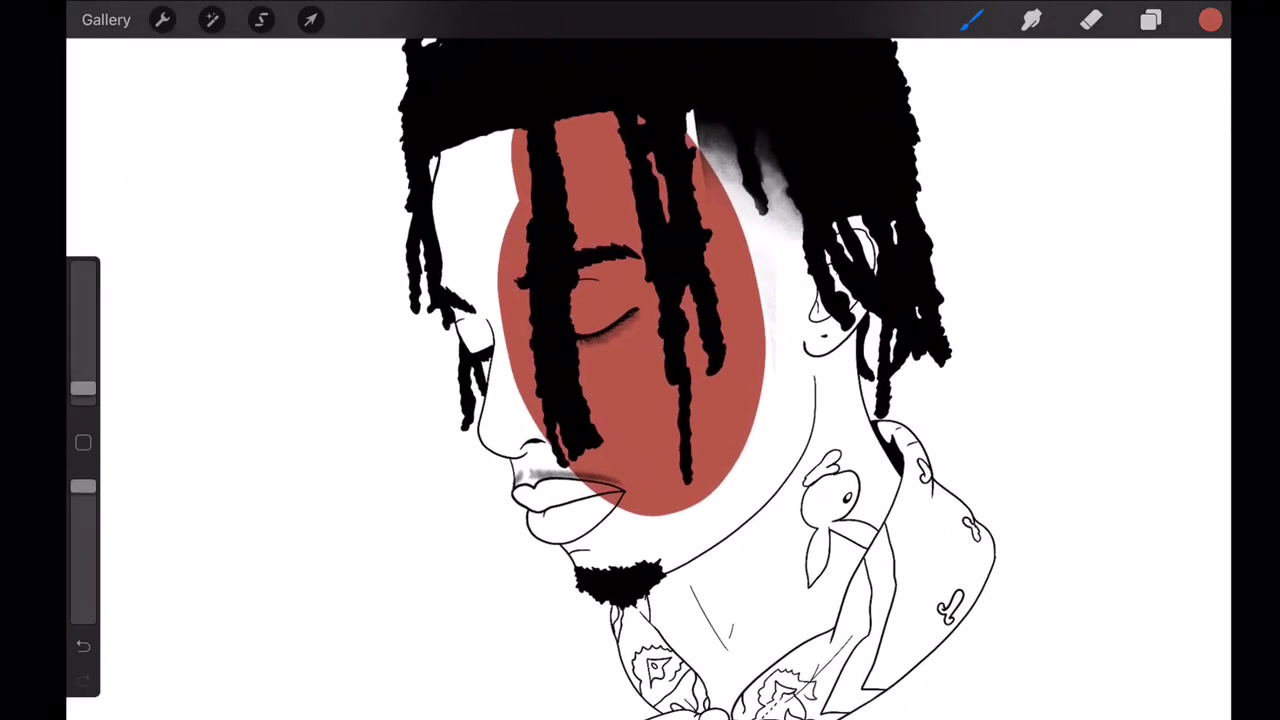
left_click(1151, 20)
scroll(920, 320, "up", 2)
scroll(920, 320, "up", 3)
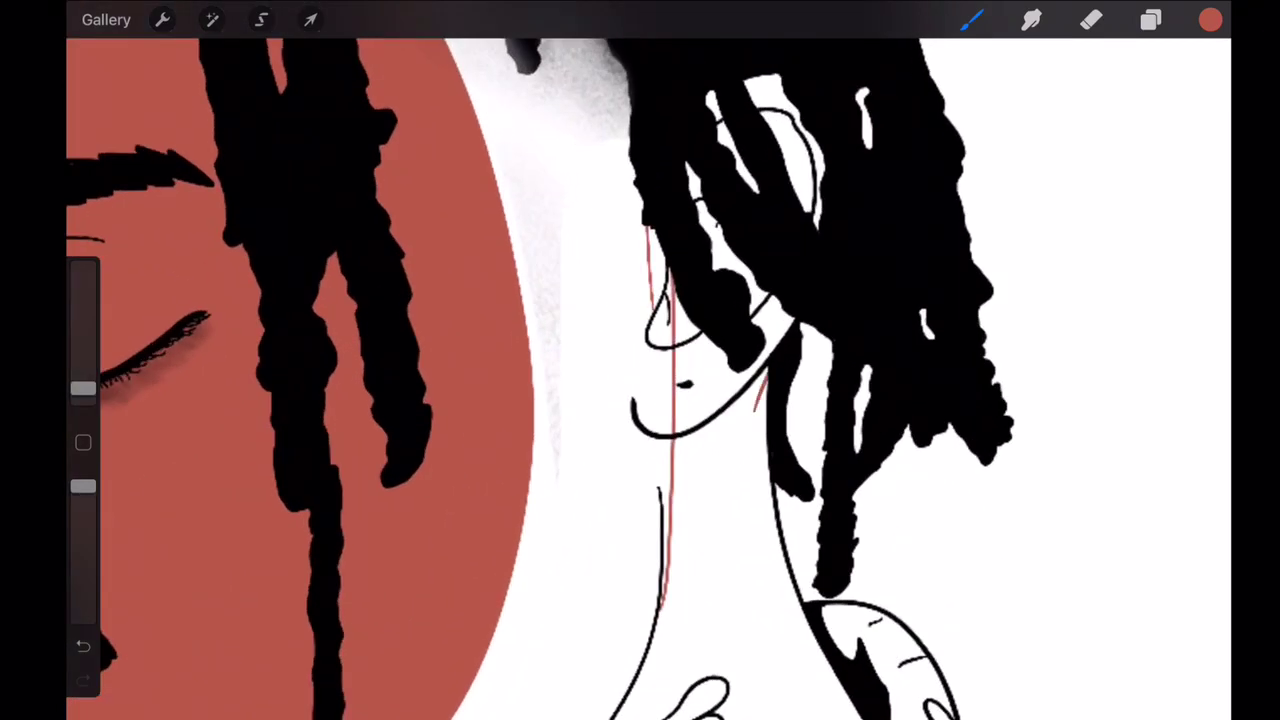
scroll(740, 380, "down", 3)
- Draw red lines closing gaps along the neck's right edge
left_click_drag(725, 192, 750, 470)
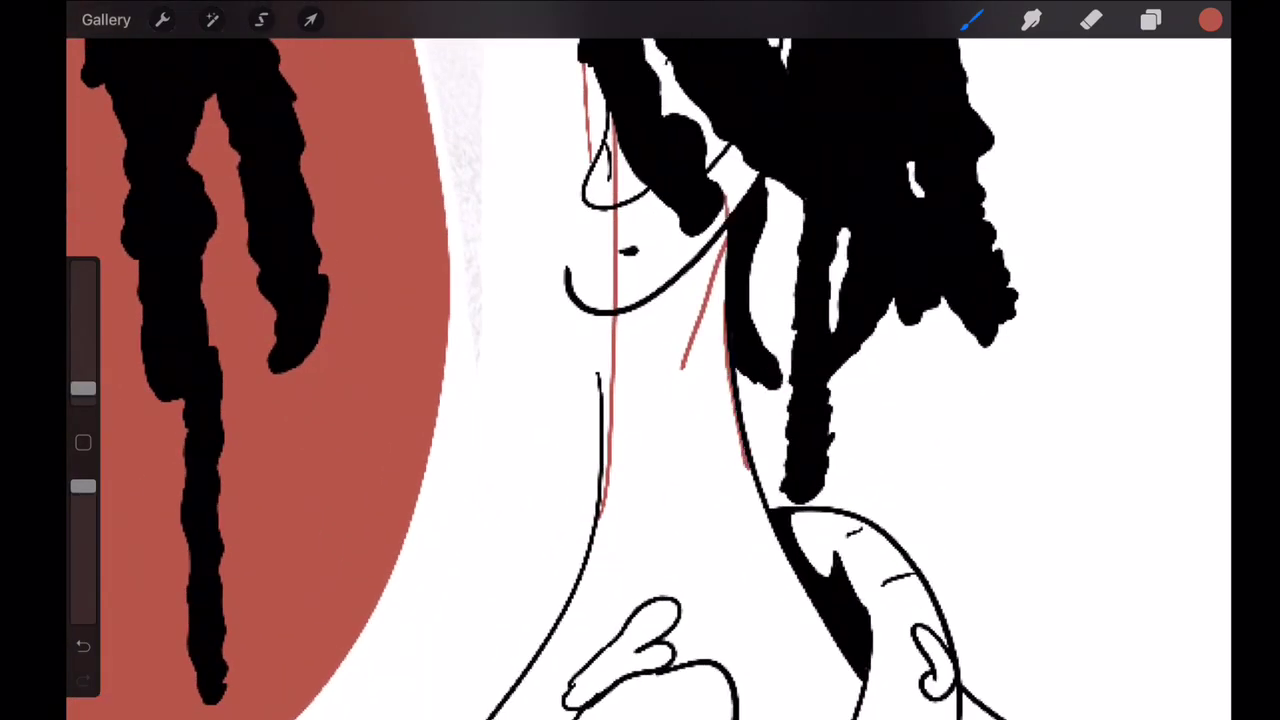
scroll(640, 400, "down", 2)
scroll(640, 400, "down", 2)
left_click(1091, 20)
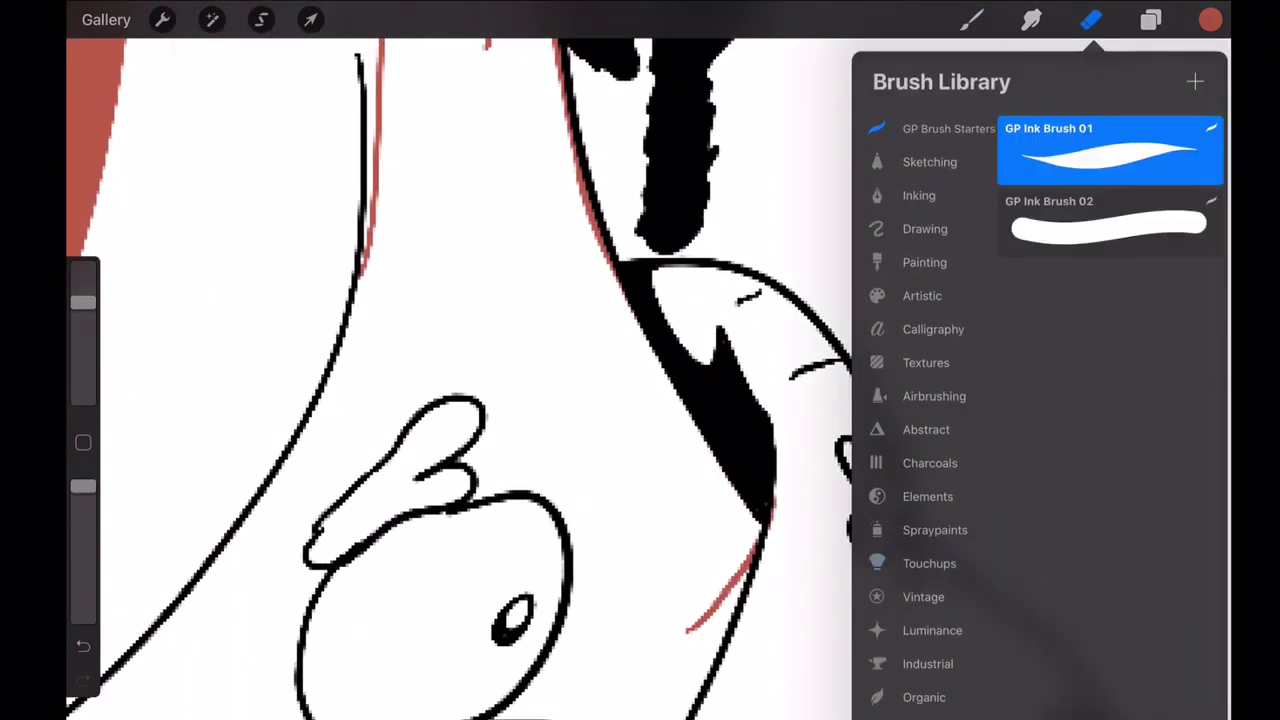
left_click(972, 20)
left_click_drag(615, 262, 760, 576)
left_click_drag(555, 505, 625, 490)
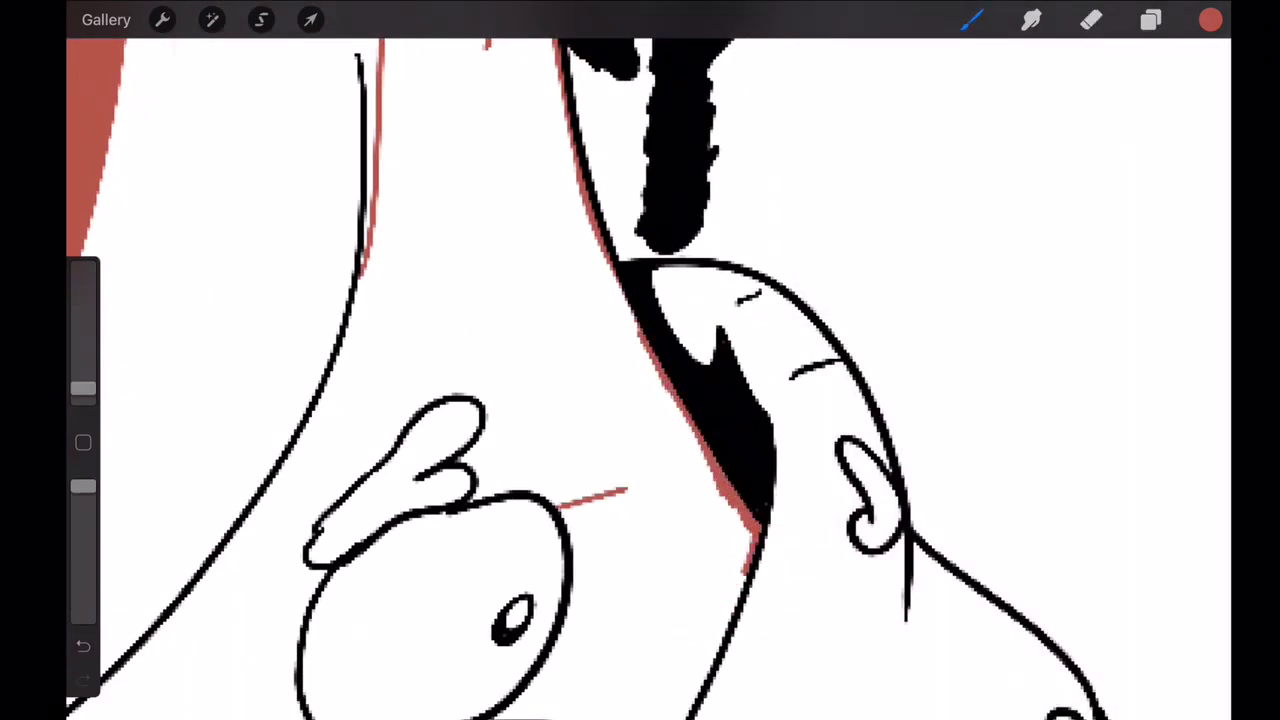
scroll(640, 400, "down", 2)
left_click_drag(788, 325, 806, 570)
- Trace red sealing lines down the neck and along the bandana's edge
scroll(640, 400, "down", 3)
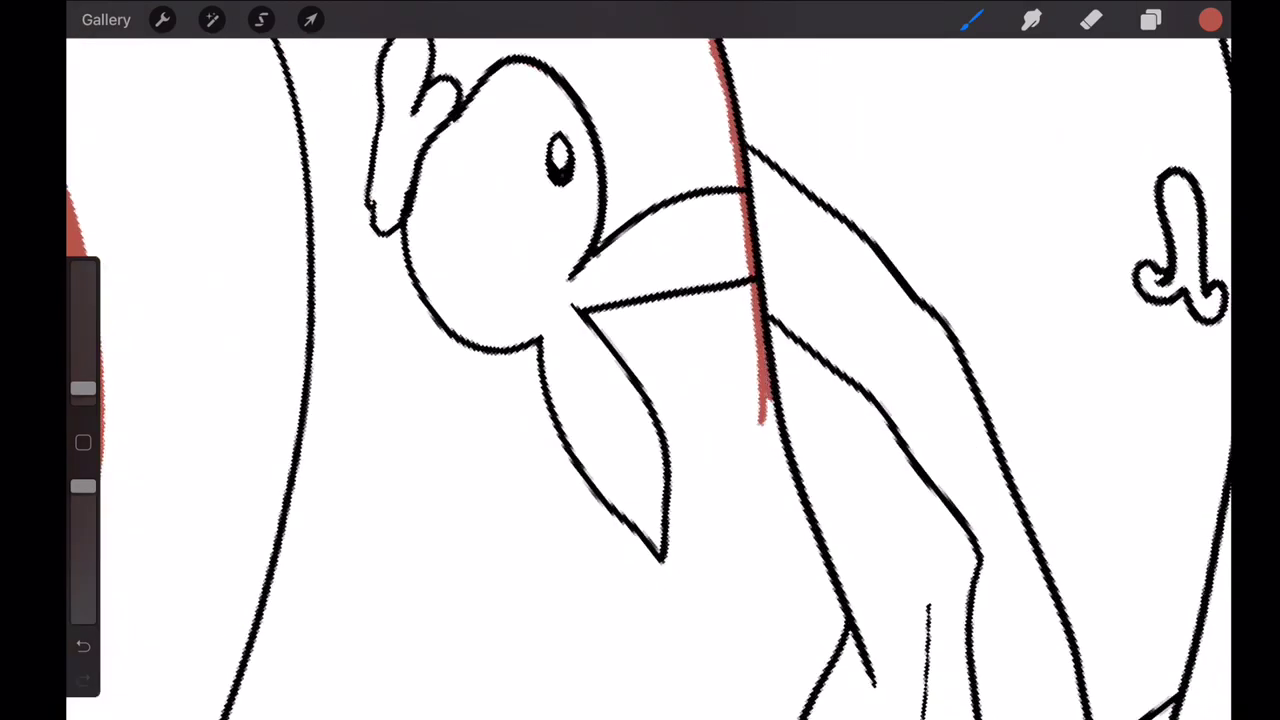
scroll(640, 400, "up", 3)
scroll(640, 400, "up", 3)
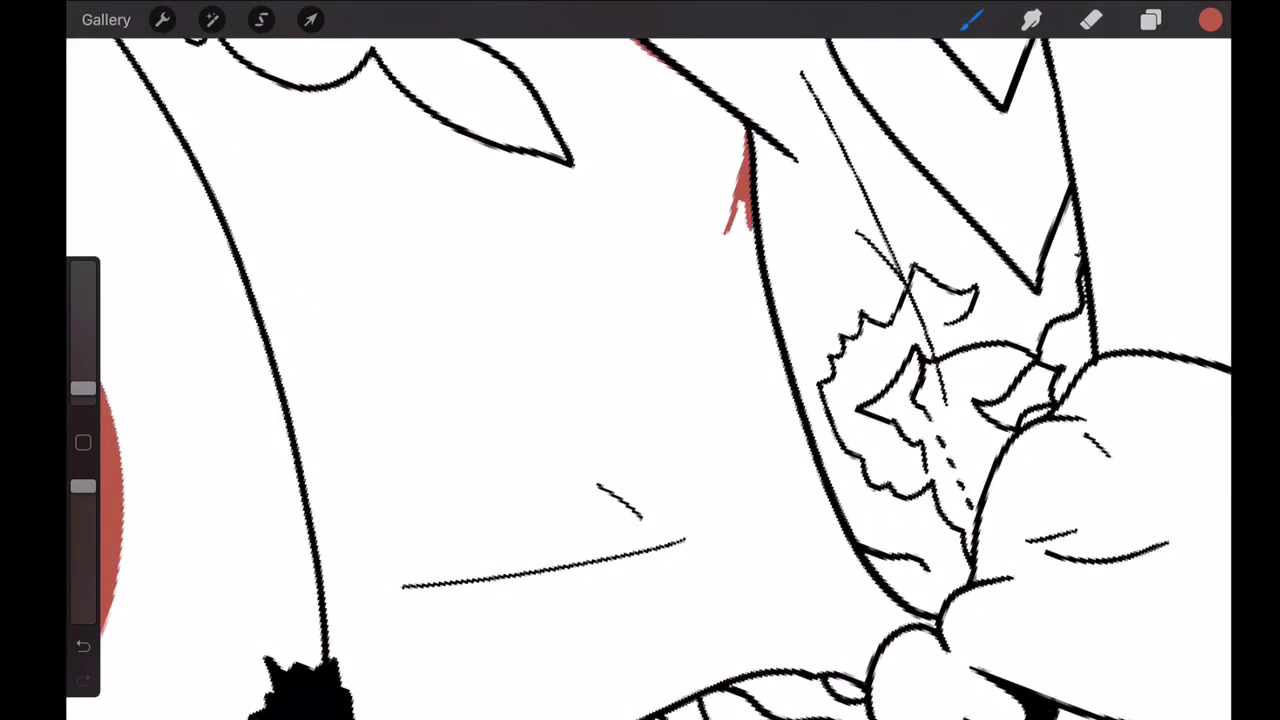
mouse_move(748, 224)
left_mouse_down()
mouse_move(790, 450)
mouse_move(872, 580)
left_mouse_up()
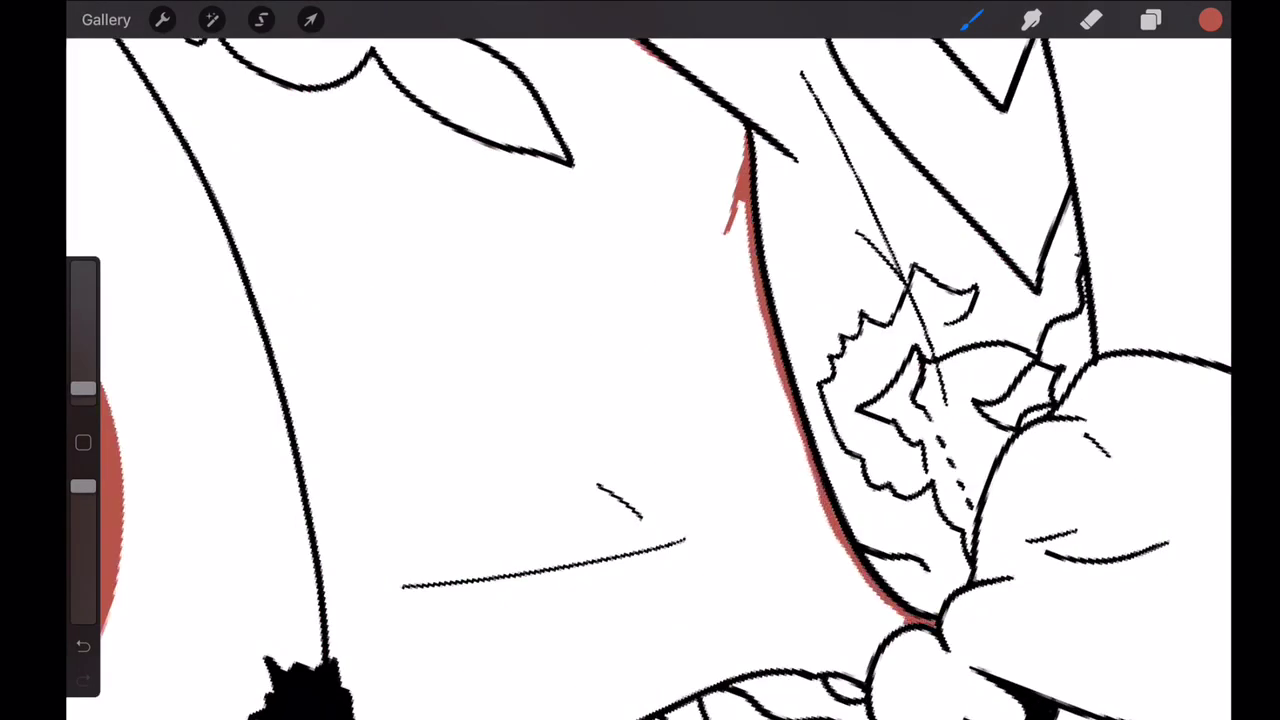
scroll(640, 400, "down", 3)
scroll(640, 400, "up", 5)
mouse_move(392, 195)
left_mouse_down()
mouse_move(505, 300)
mouse_move(700, 635)
left_mouse_up()
scroll(640, 400, "up", 5)
left_click_drag(548, 335, 625, 500)
left_click_drag(568, 180, 545, 345)
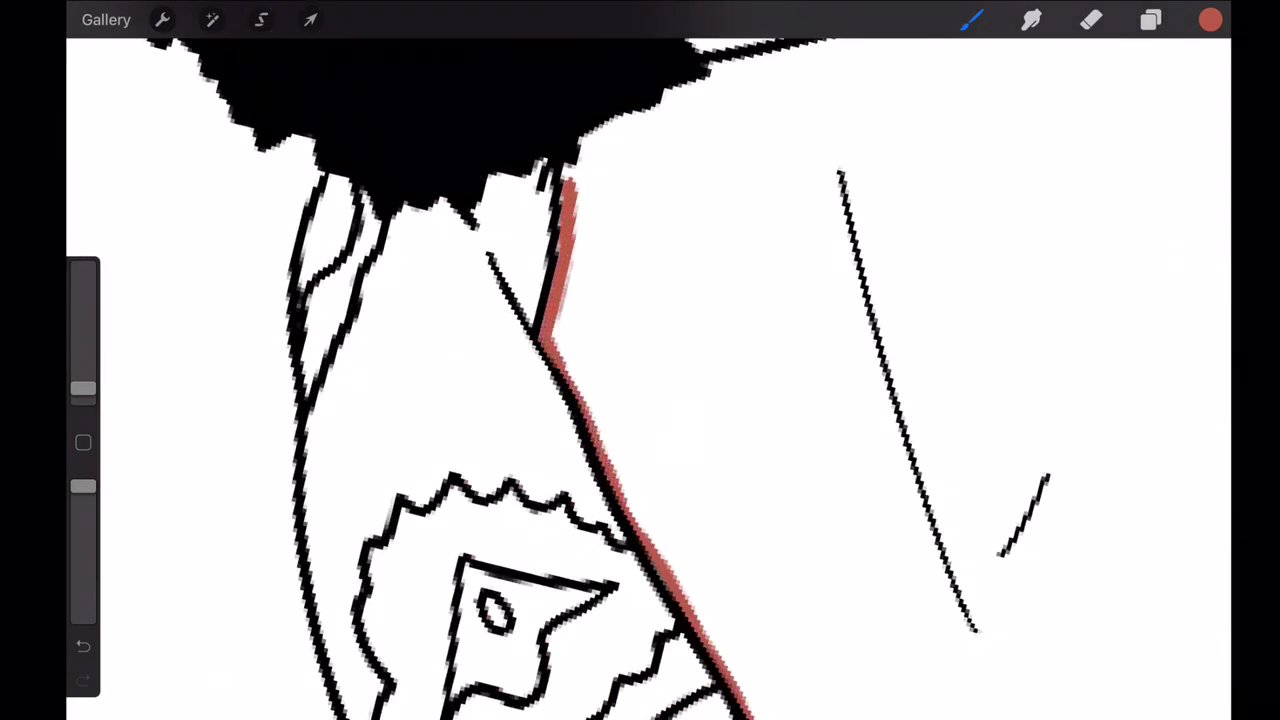
- Add a thin red sealing stroke beside a hair strand
scroll(640, 400, "down", 5)
scroll(640, 400, "up", 3)
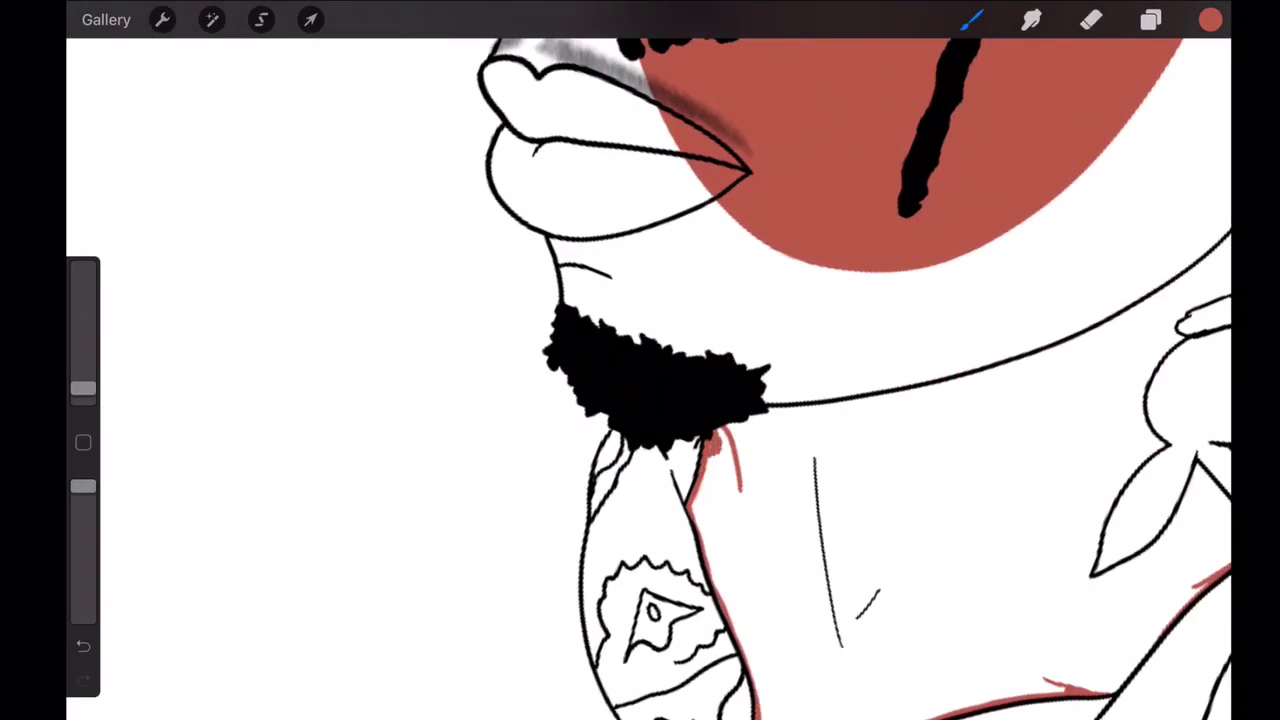
scroll(640, 400, "down", 2)
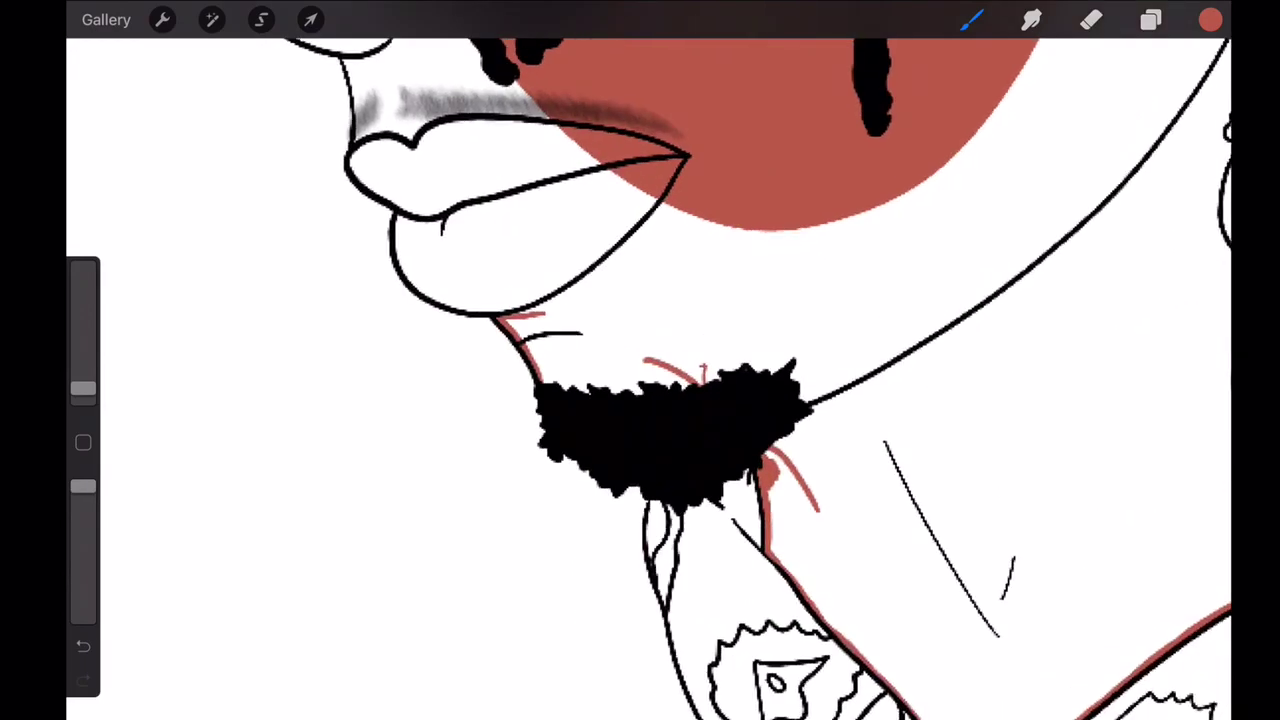
scroll(640, 400, "up", 5)
scroll(640, 400, "down", 5)
scroll(640, 400, "down", 3)
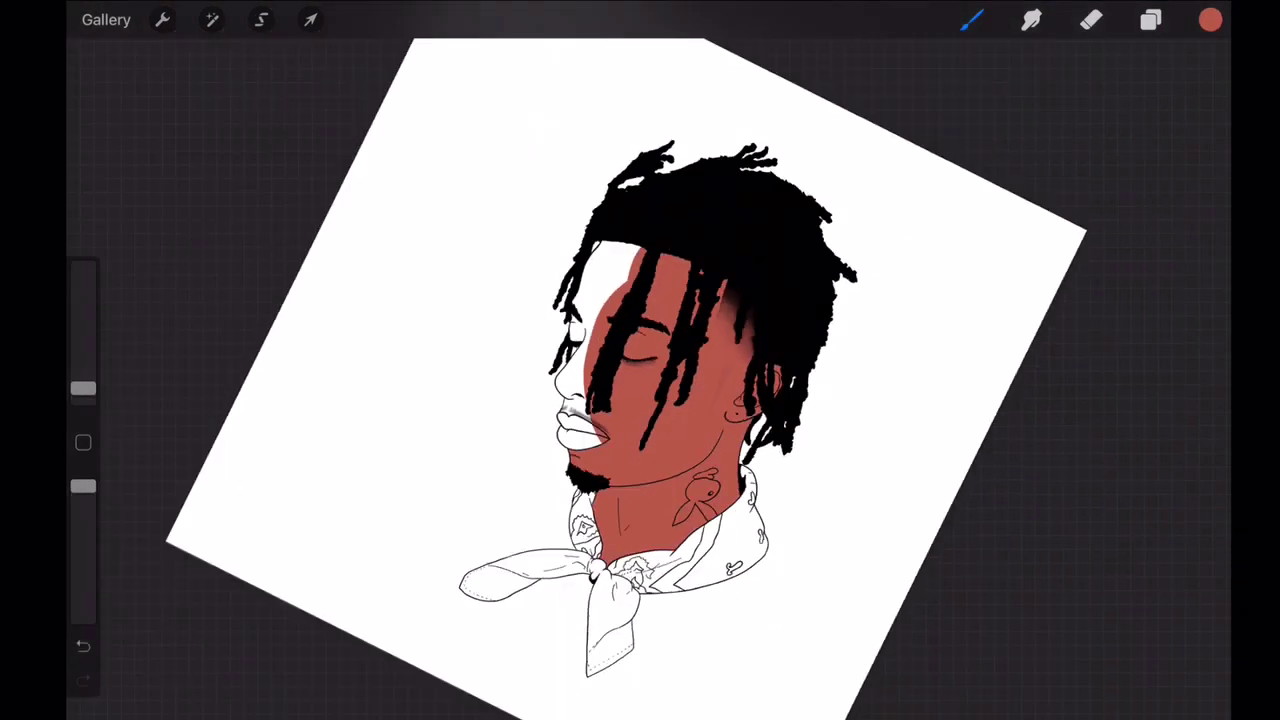
scroll(640, 400, "up", 5)
scroll(640, 400, "up", 3)
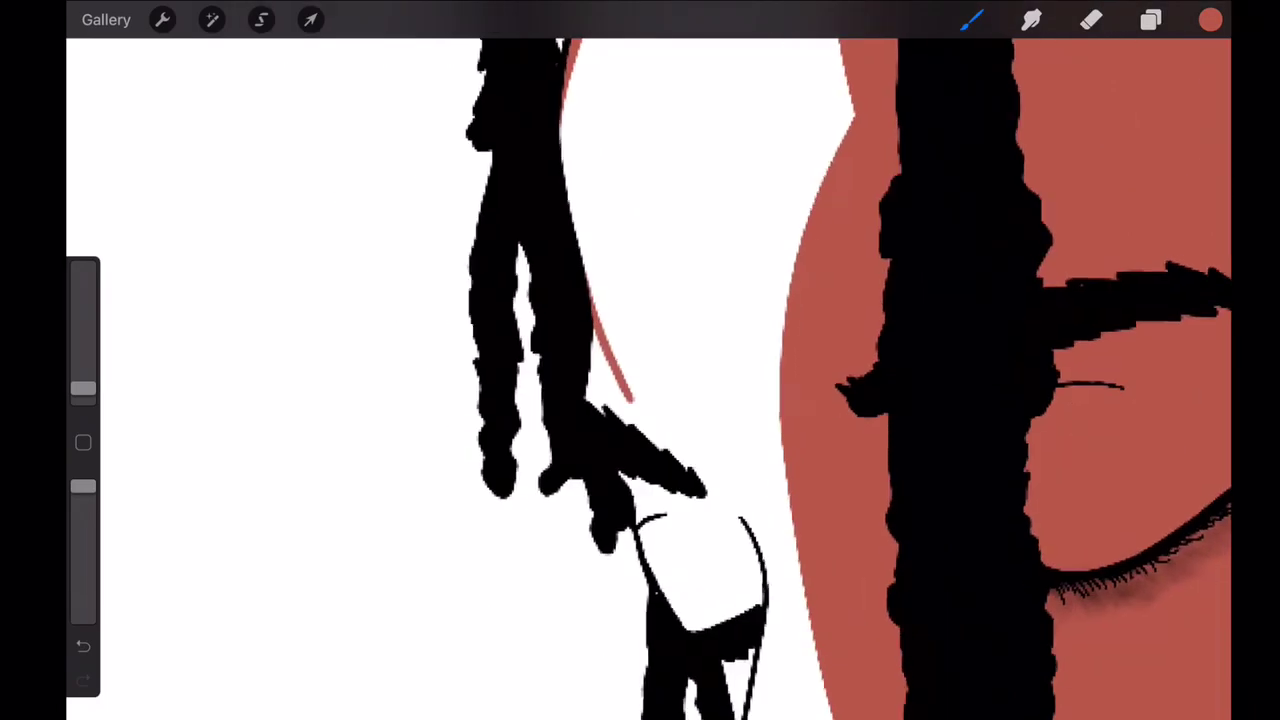
left_click_drag(590, 390, 648, 535)
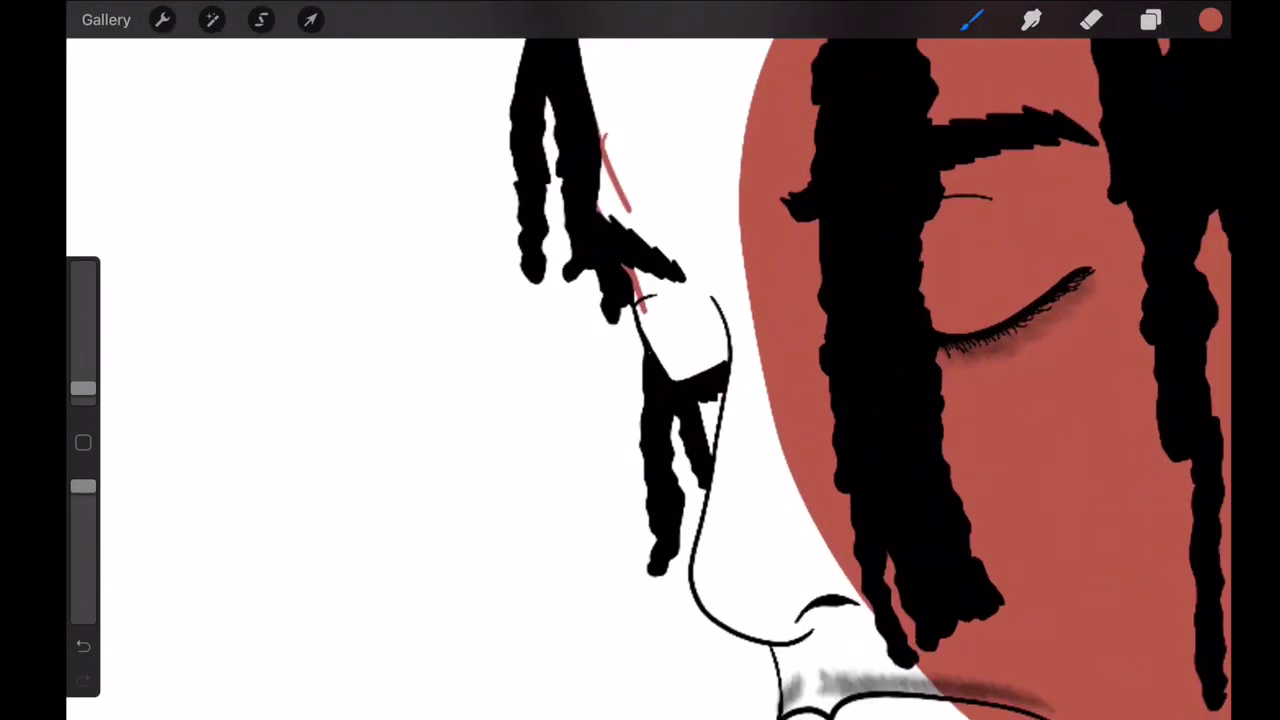
scroll(790, 360, "up", 2)
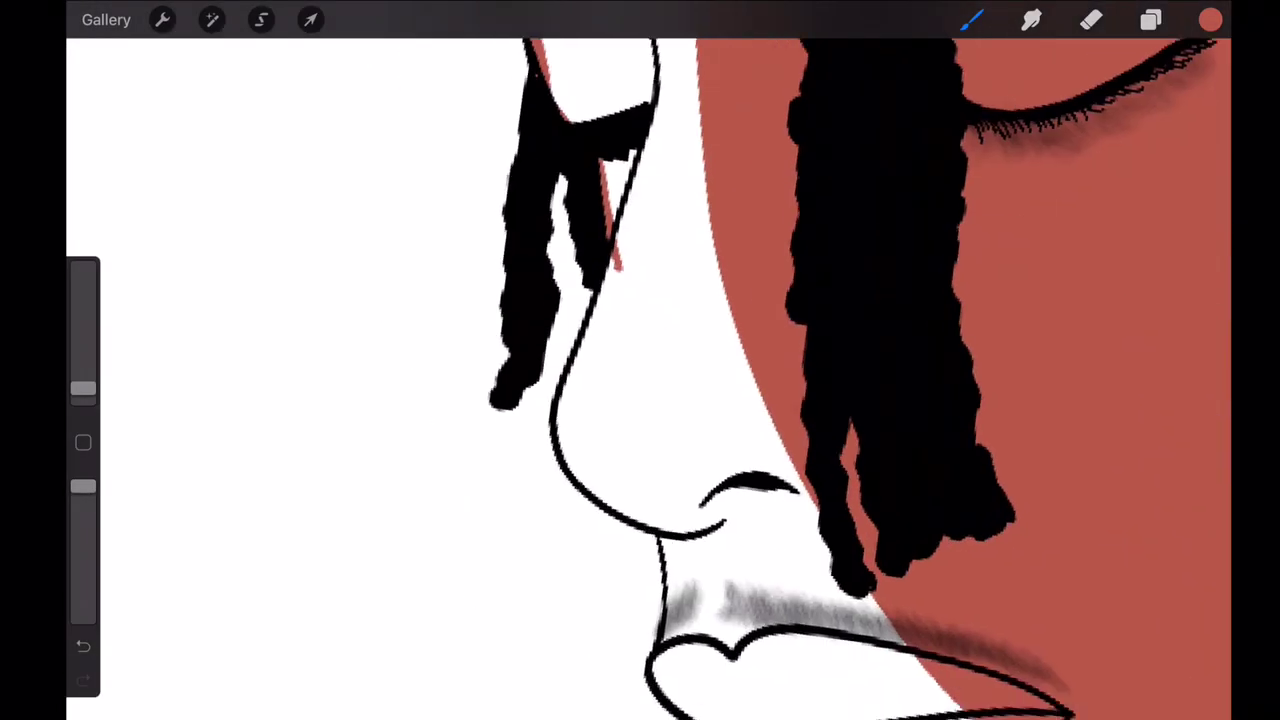
- Trace a red line under the nose and ColorDrop red-orange into the skin
left_click_drag(585, 487, 757, 513)
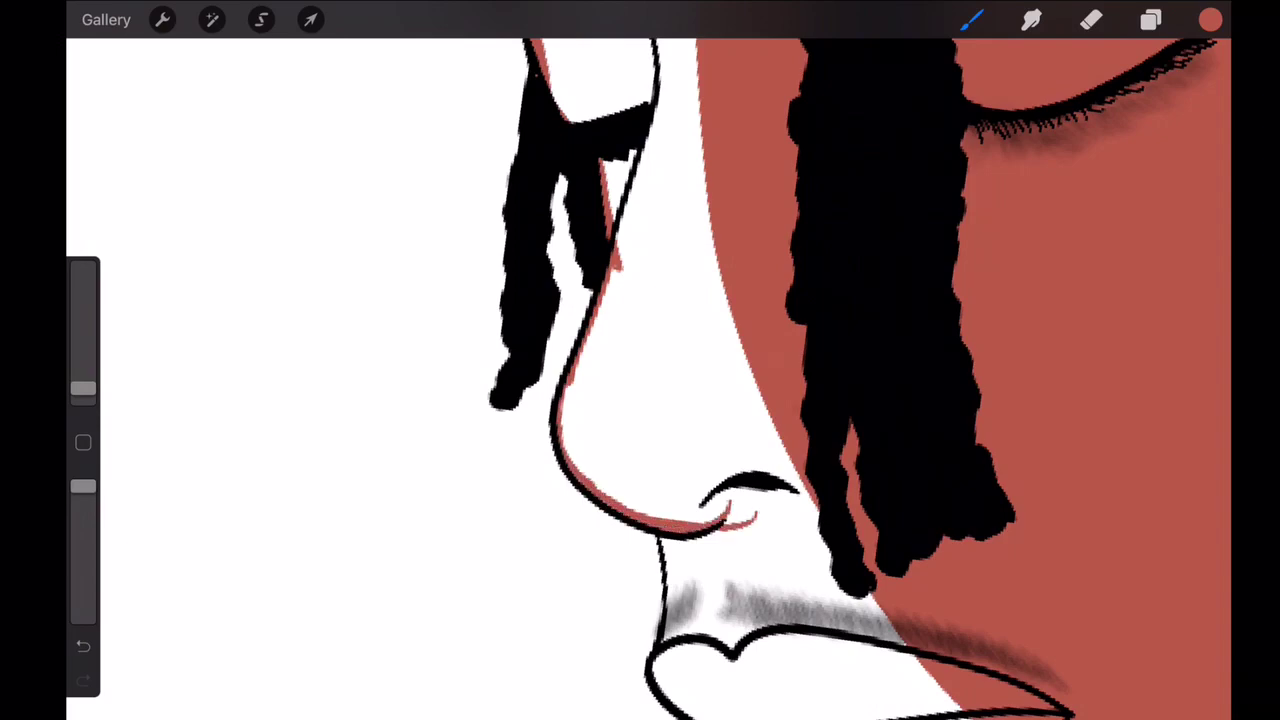
left_click_drag(1210, 19, 871, 271)
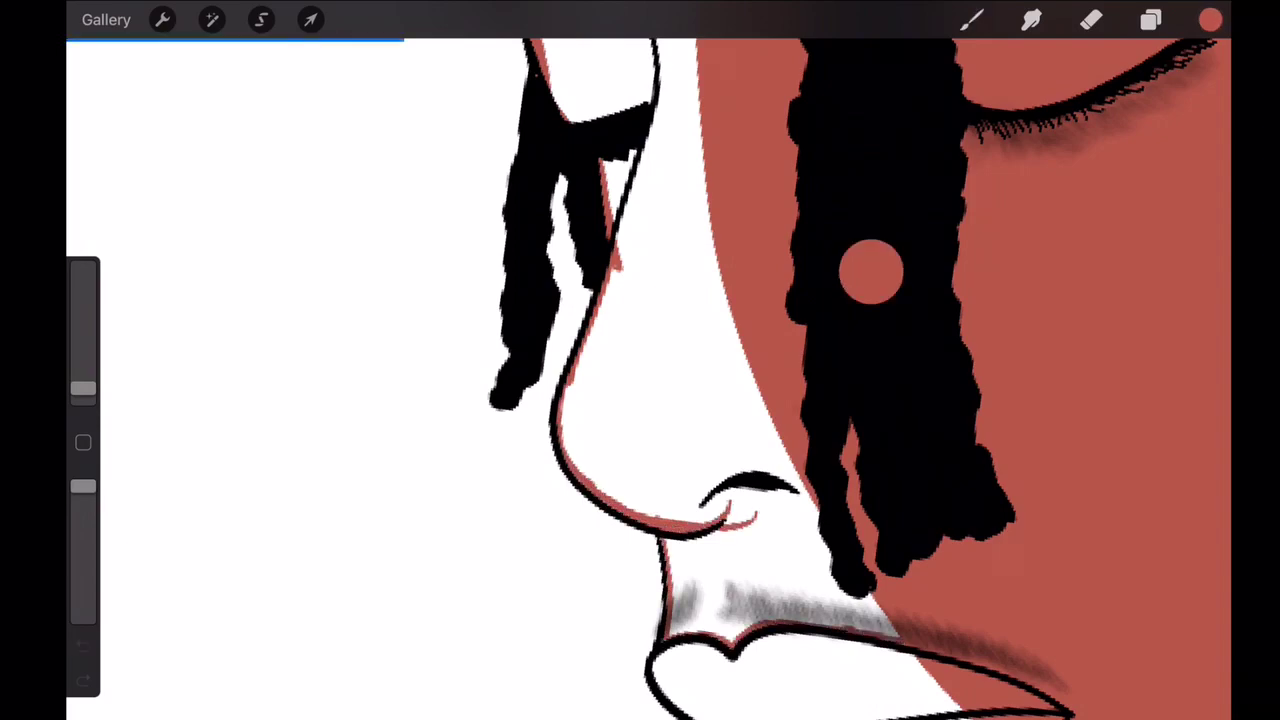
scroll(640, 360, "down", 5)
scroll(640, 360, "up", 5)
- Erase the stray red from the lip tip with a smaller eraser
left_click(1091, 19)
scroll(660, 400, "up", 3)
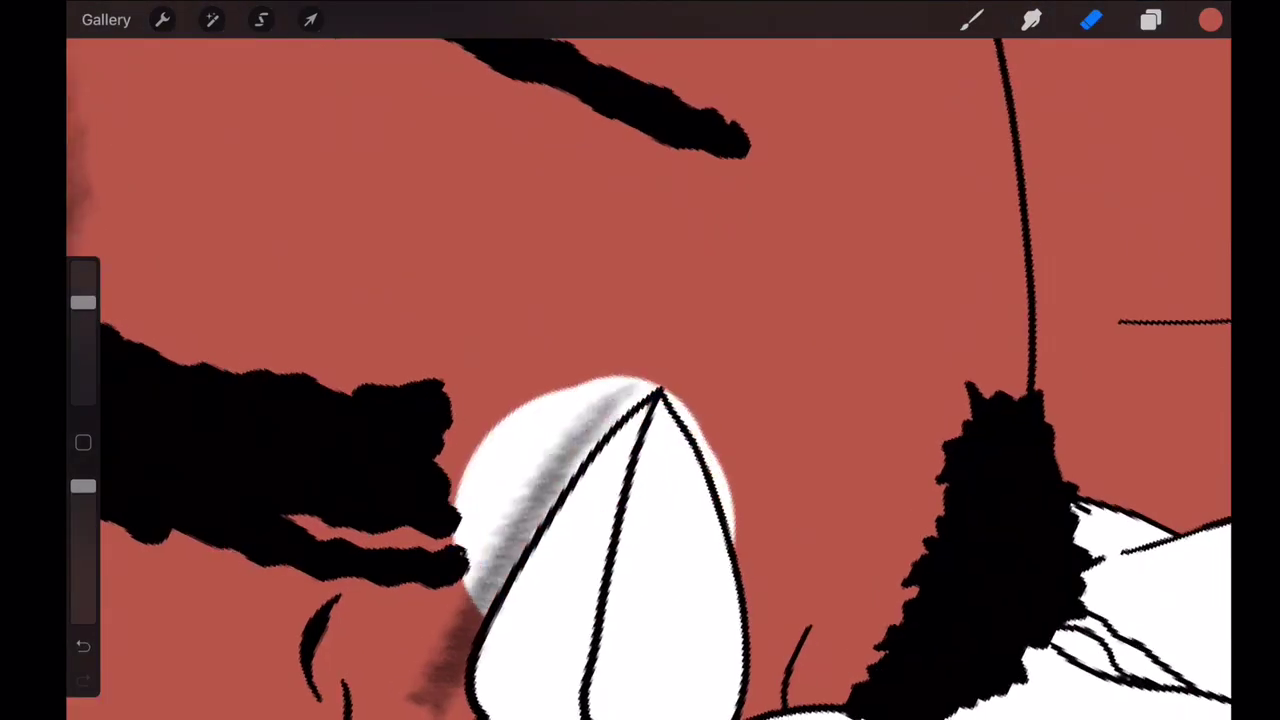
left_click_drag(83, 302, 83, 386)
left_click(615, 490)
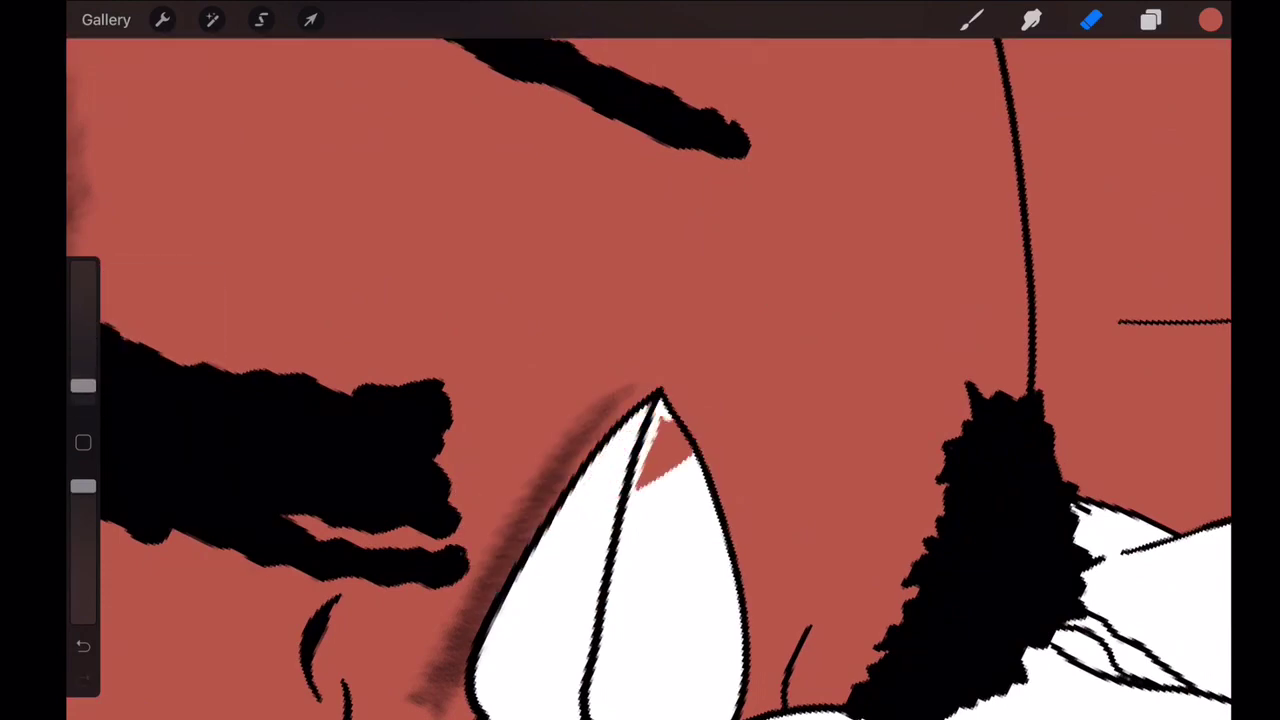
left_click_drag(688, 458, 640, 486)
scroll(640, 360, "down", 5)
left_click(1210, 19)
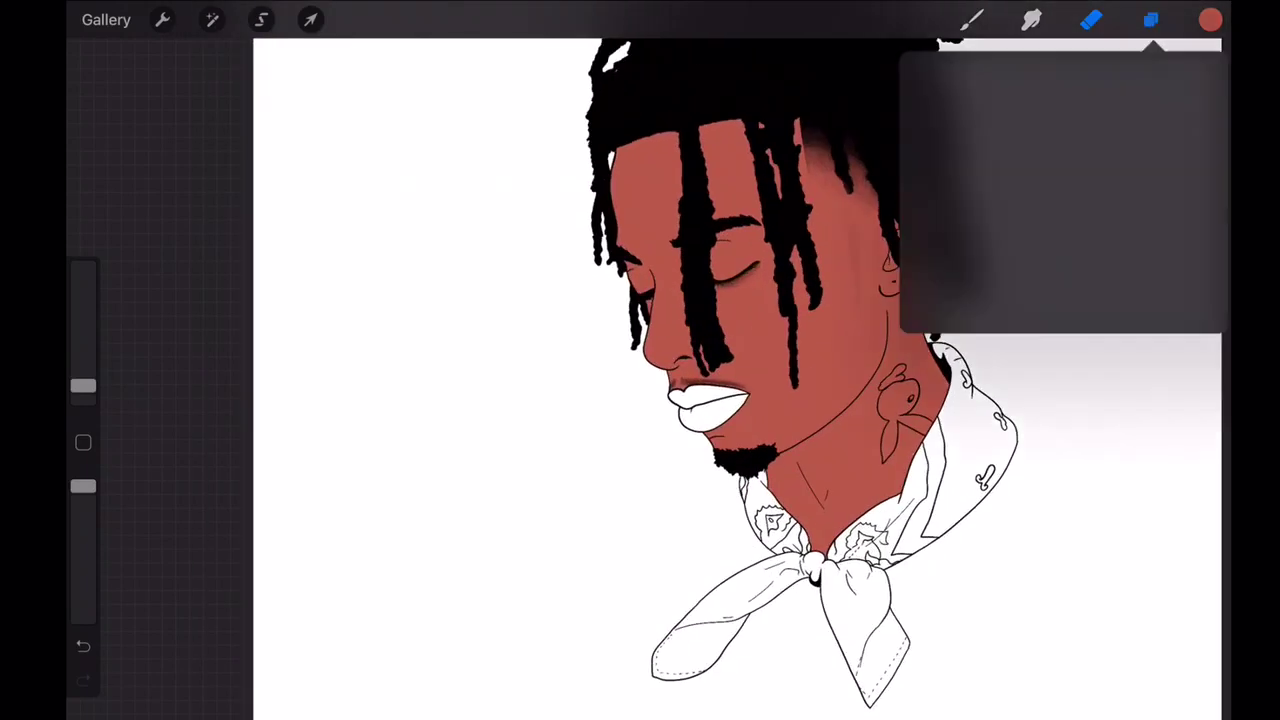
- Outline the upper lip and fill it with deep magenta
left_click(971, 19)
scroll(710, 405, "up", 5)
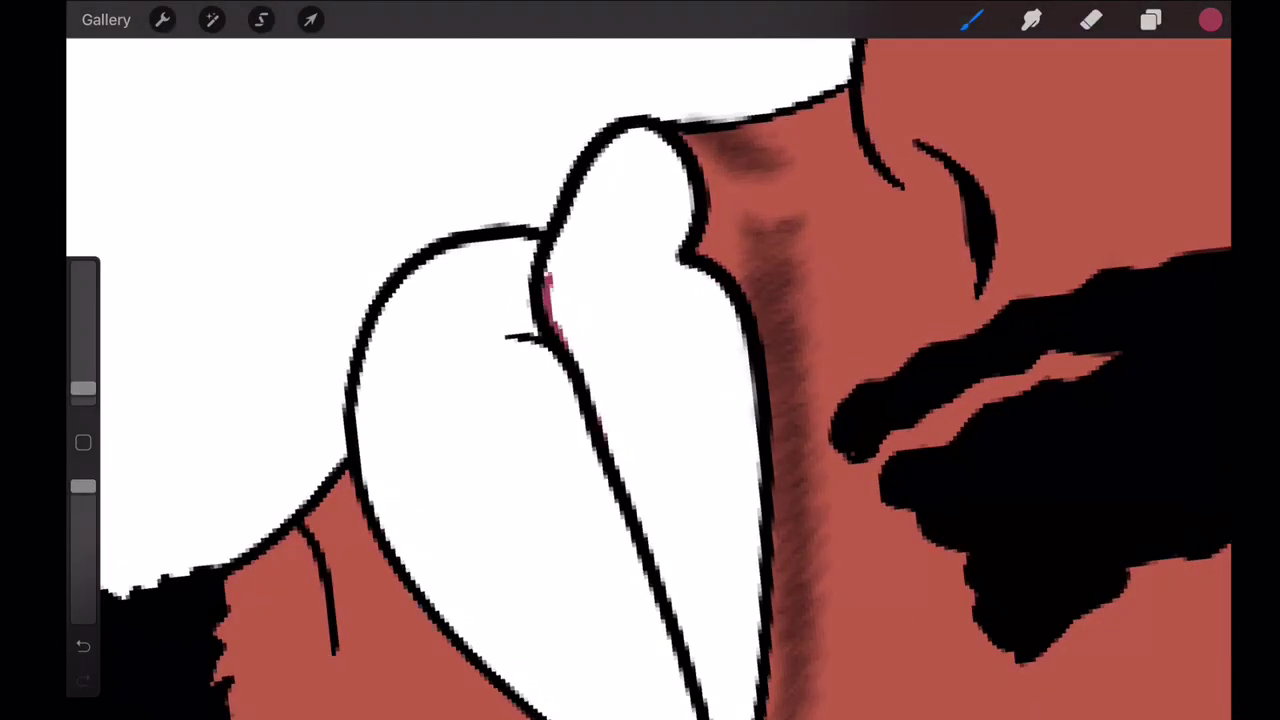
mouse_move(600, 130)
left_mouse_down()
mouse_move(752, 590)
mouse_move(755, 715)
left_mouse_up()
scroll(640, 360, "down", 5)
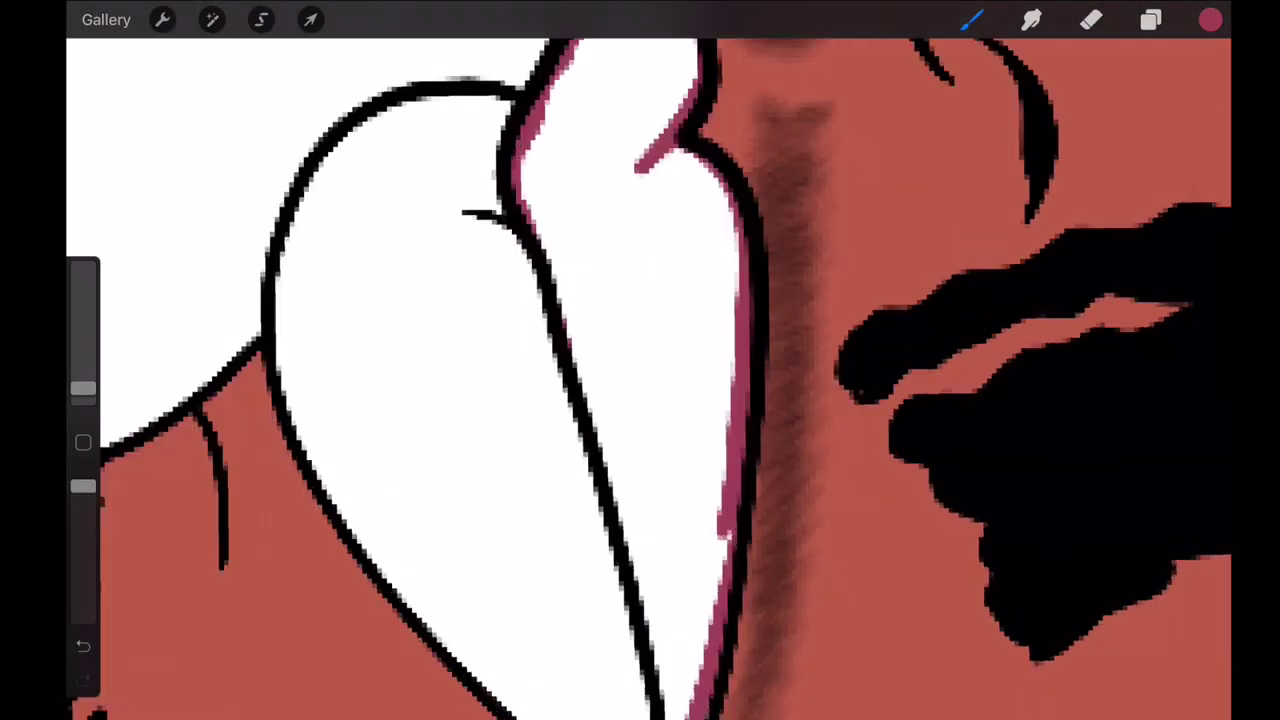
left_click_drag(665, 570, 690, 715)
scroll(640, 360, "down", 2)
left_click_drag(1210, 19, 630, 290)
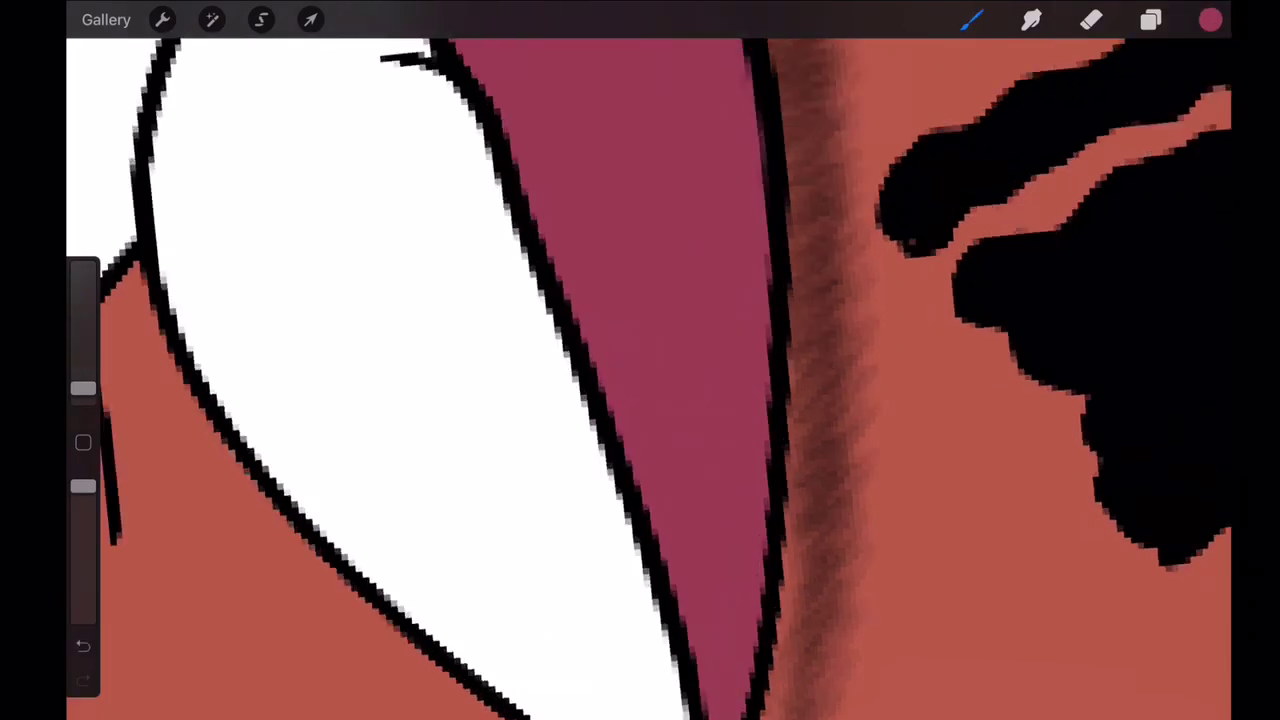
scroll(640, 360, "down", 5)
- Pick a lighter pink, then outline and fill the lower lip
left_click(1210, 19)
left_click(1052, 203)
left_click(971, 19)
scroll(710, 390, "up", 5)
left_click_drag(748, 275, 712, 392)
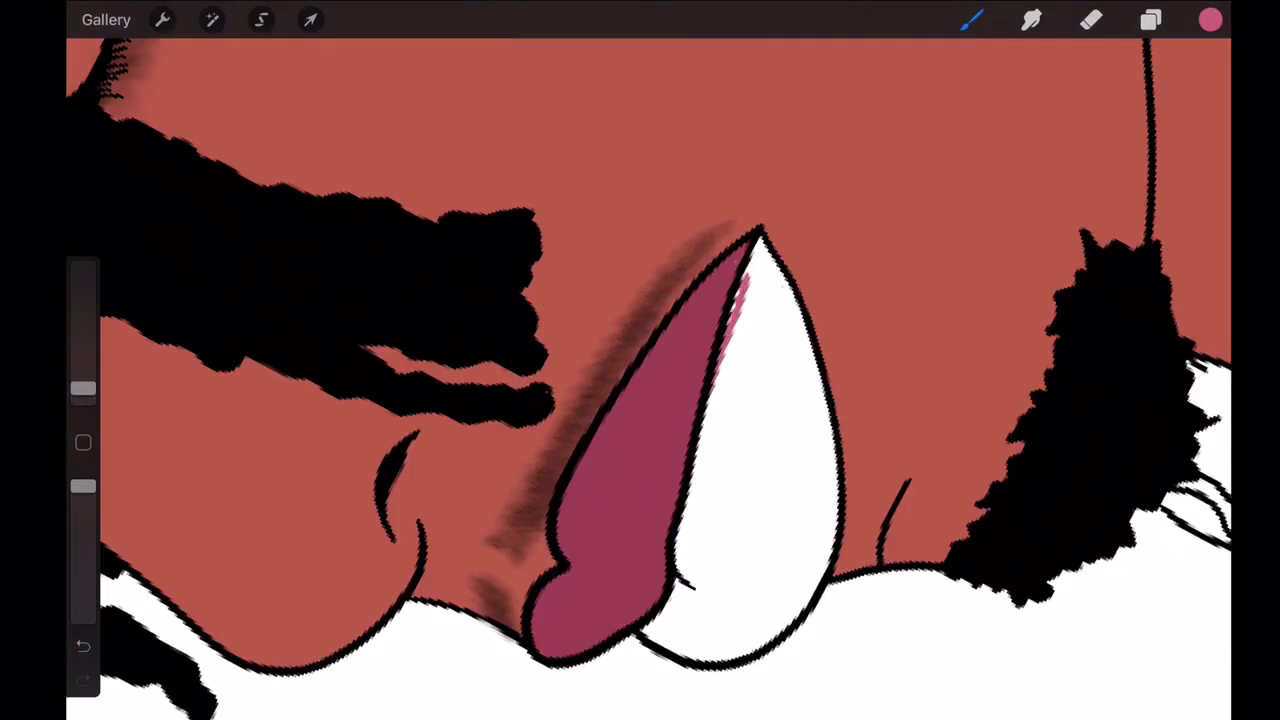
left_click_drag(810, 356, 828, 578)
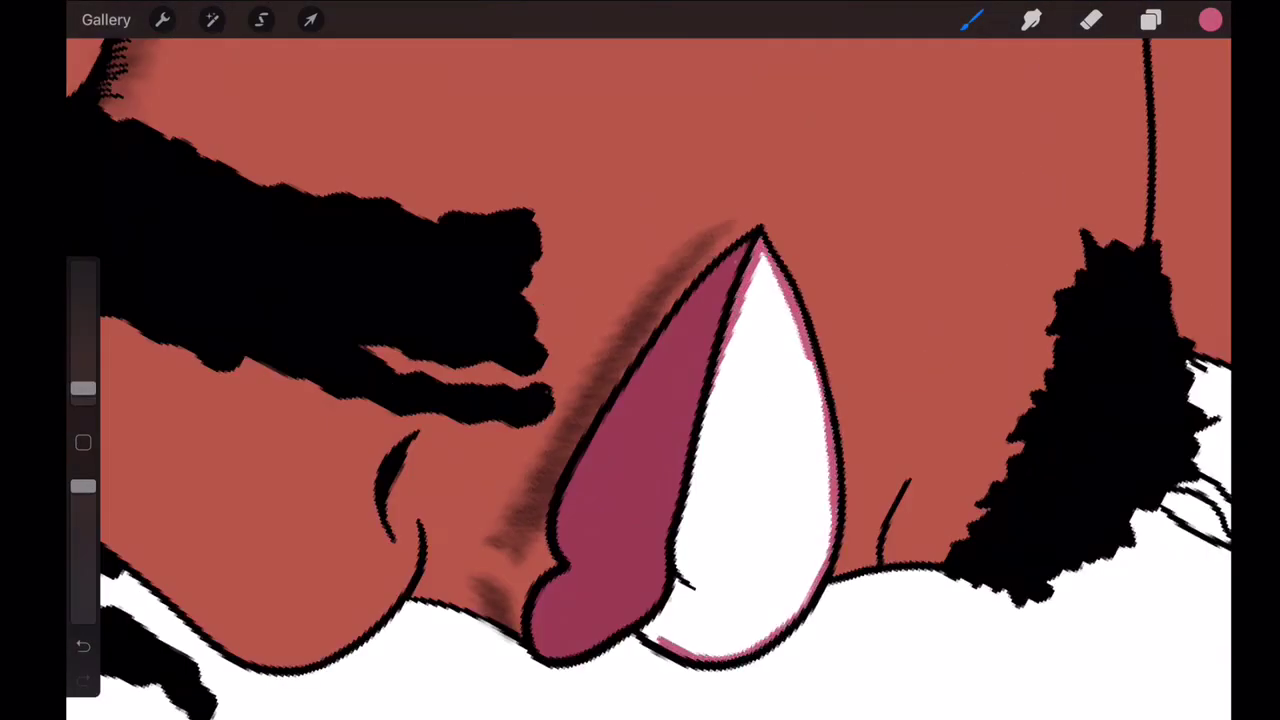
left_click_drag(678, 586, 728, 350)
left_click_drag(1210, 19, 760, 450)
scroll(640, 360, "down", 5)
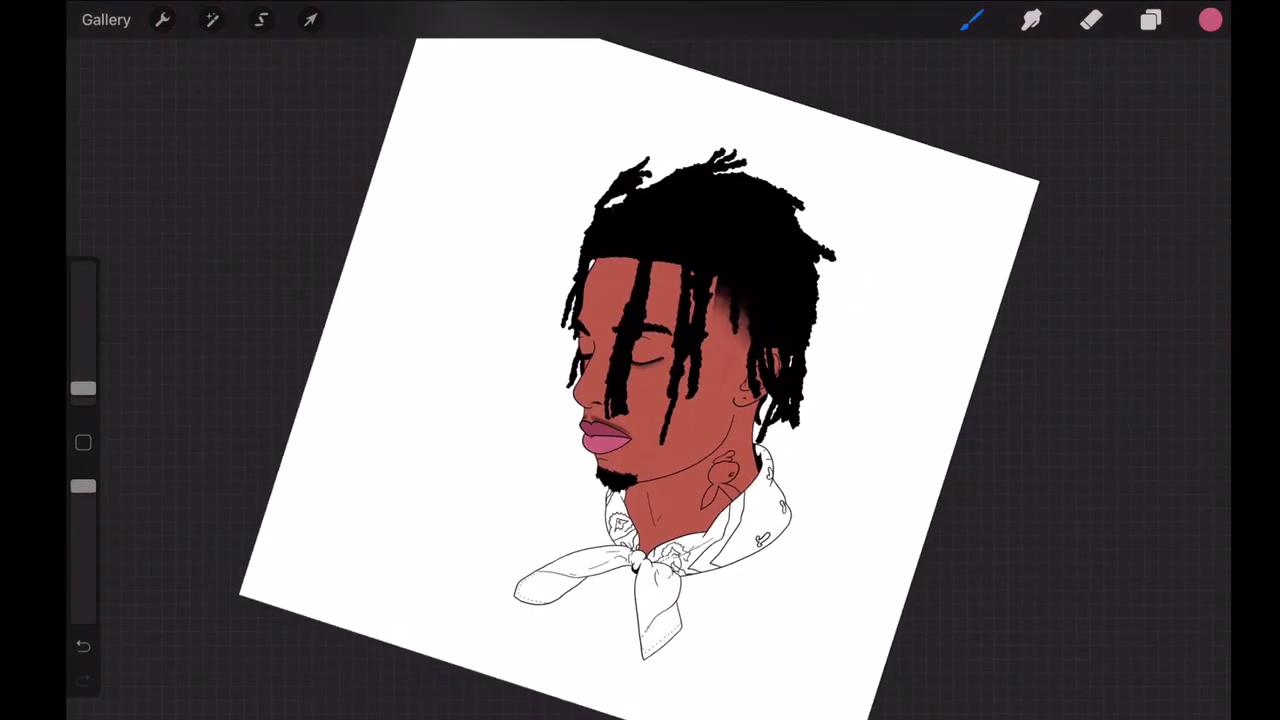
- Check the layers list and bring up the colour palettes
left_click(1151, 19)
left_click(1151, 19)
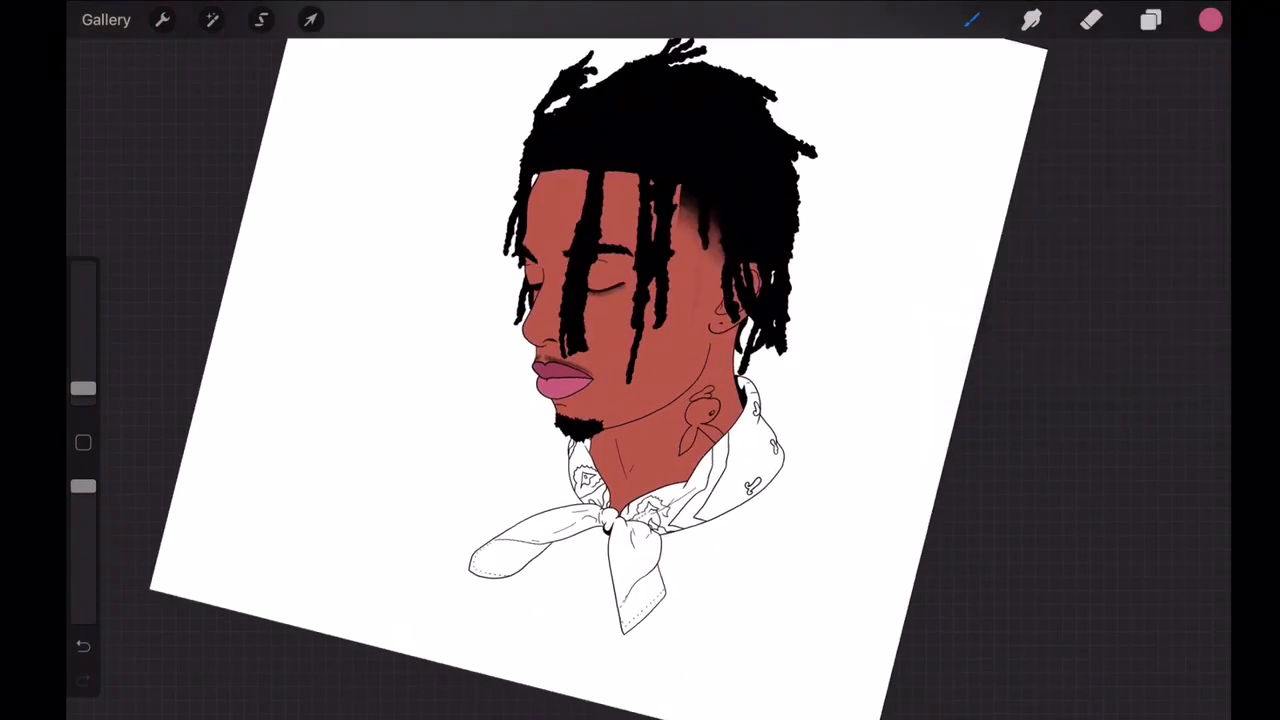
left_click(1151, 19)
left_click(1210, 19)
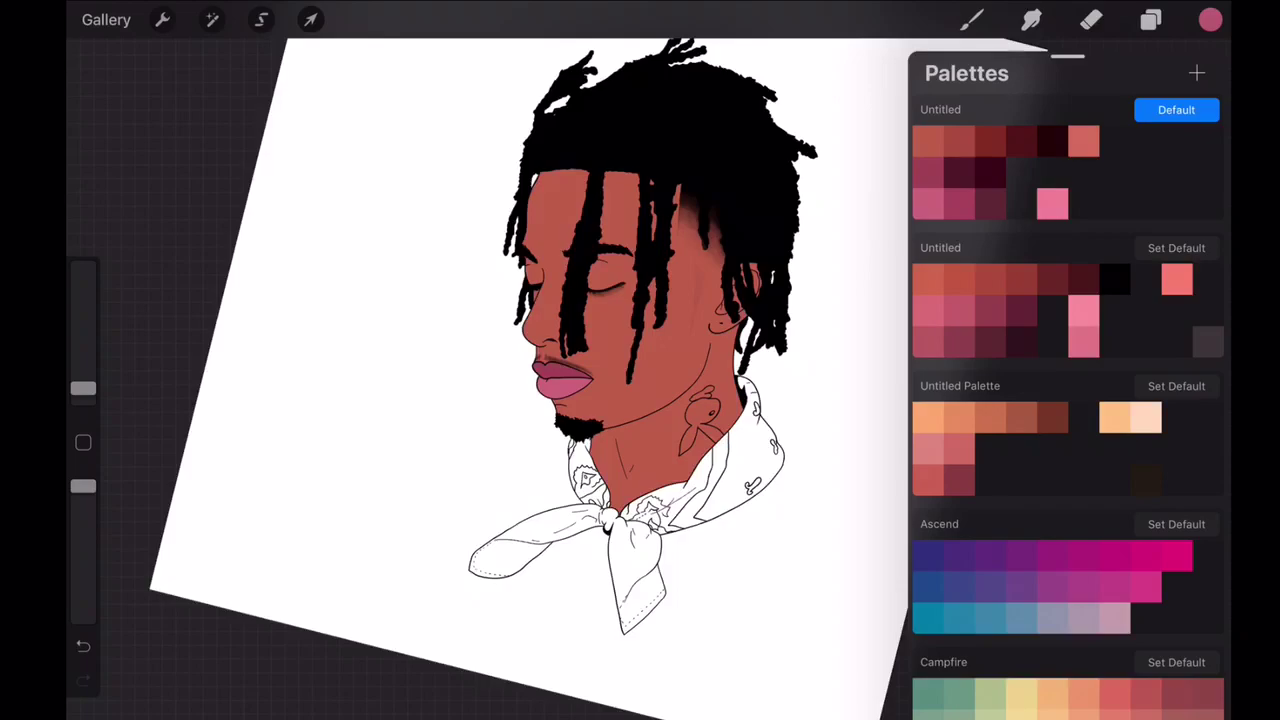
- Hide Layer 3 to reveal the reference photo for tracing
left_click(1151, 19)
left_click(1194, 197)
left_click(1000, 197)
scroll(640, 360, "up", 5)
scroll(640, 360, "up", 3)
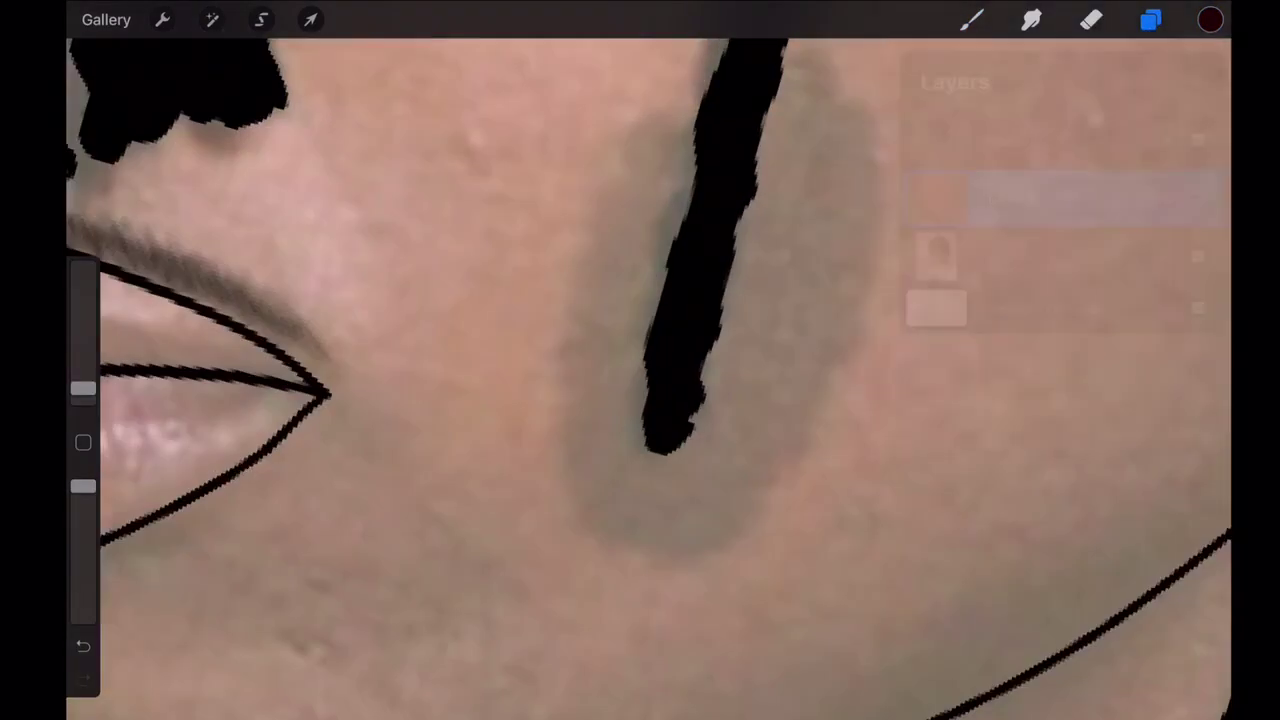
left_click(1151, 19)
left_click(1194, 197)
left_click(1194, 197)
left_click(1151, 19)
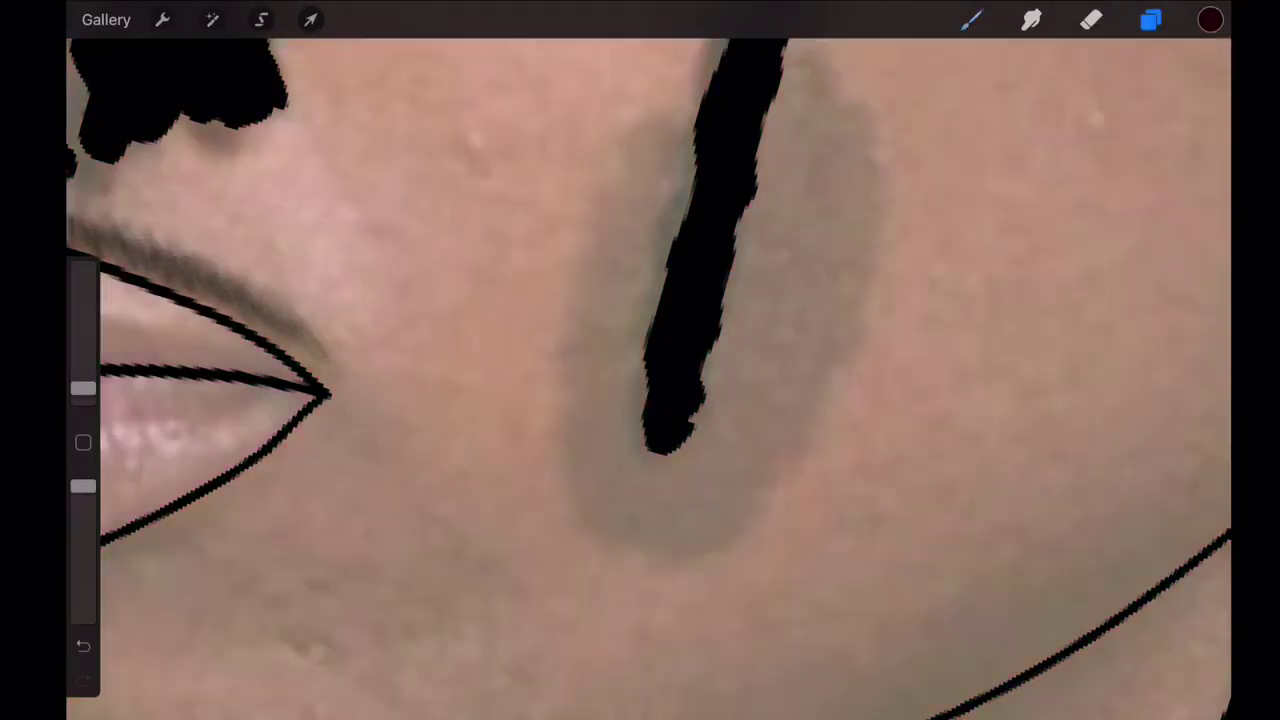
- Outline and fill a dark red shadow on the cheek beside the mouth
mouse_move(570, 312)
left_mouse_down()
mouse_move(725, 42)
mouse_move(855, 330)
mouse_move(680, 560)
mouse_move(558, 432)
left_mouse_up()
left_click_drag(1211, 19, 720, 300)
scroll(640, 360, "down", 5)
- Hide the reference on Layer 1, show Layer 3's skin, and open Layer 4's options
left_click(1151, 19)
left_click(1197, 314)
left_click(1197, 256)
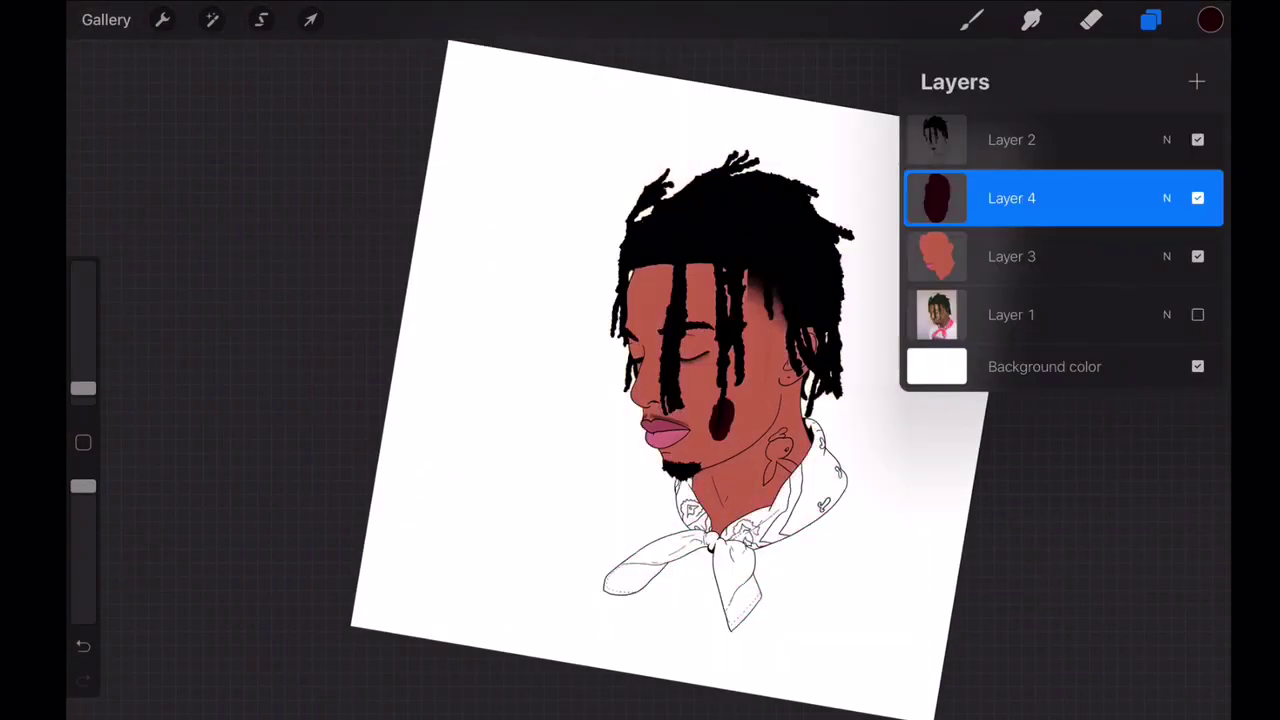
left_click(936, 198)
- Switch the colour panel to the Classic colour picker
left_click(1211, 19)
left_click(1003, 714)
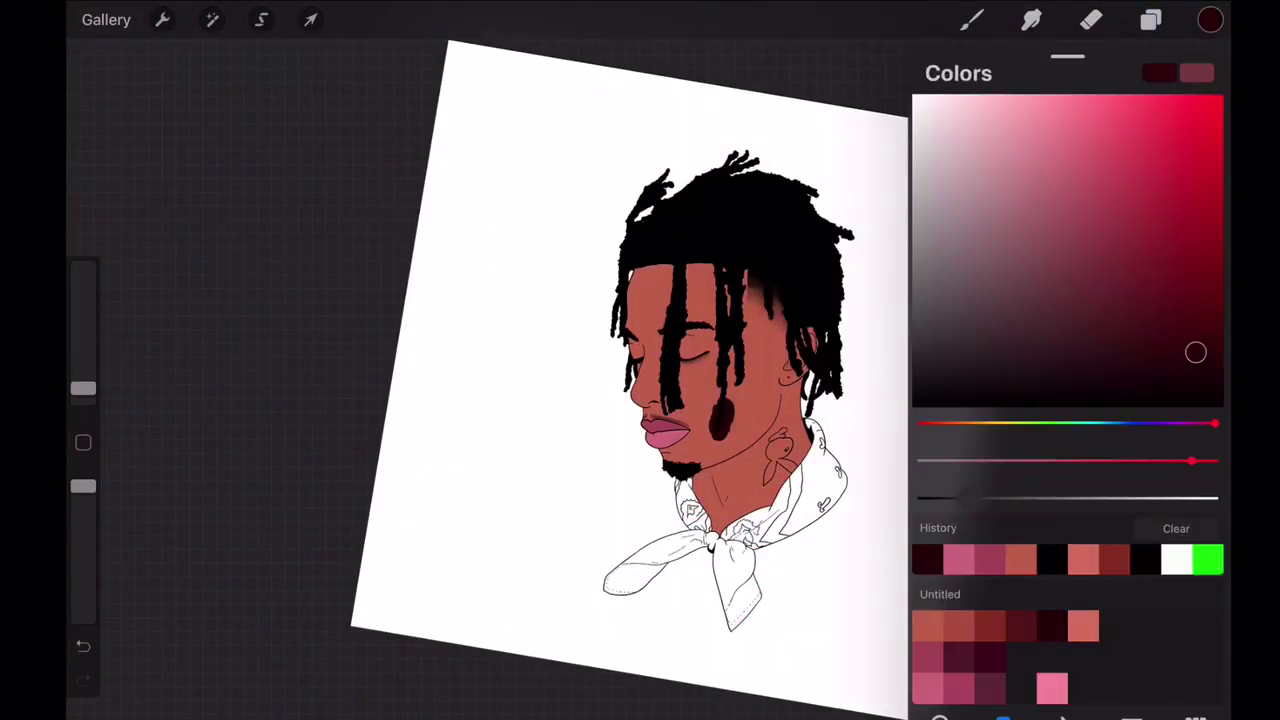
left_click(1211, 19)
scroll(640, 360, "up", 5)
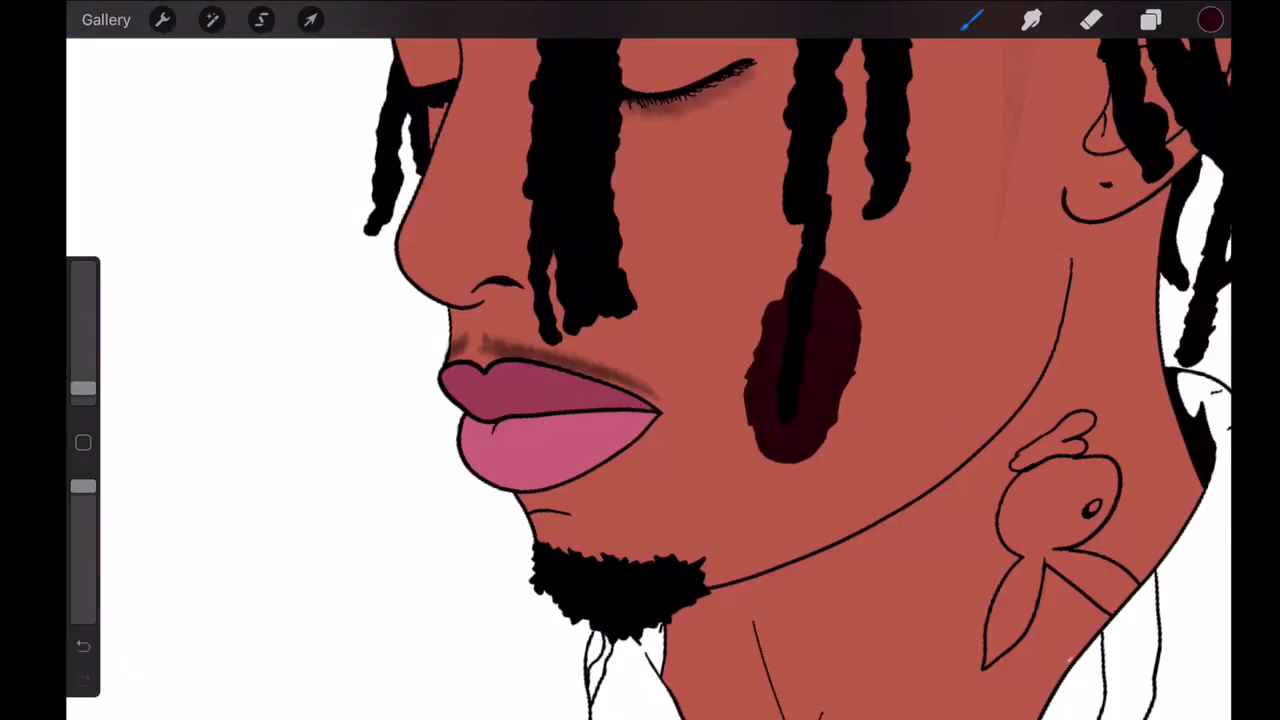
scroll(640, 360, "down", 5)
left_click(1151, 19)
- Mix a bright pure red at 88% brightness in the colour value sliders
left_click(1197, 314)
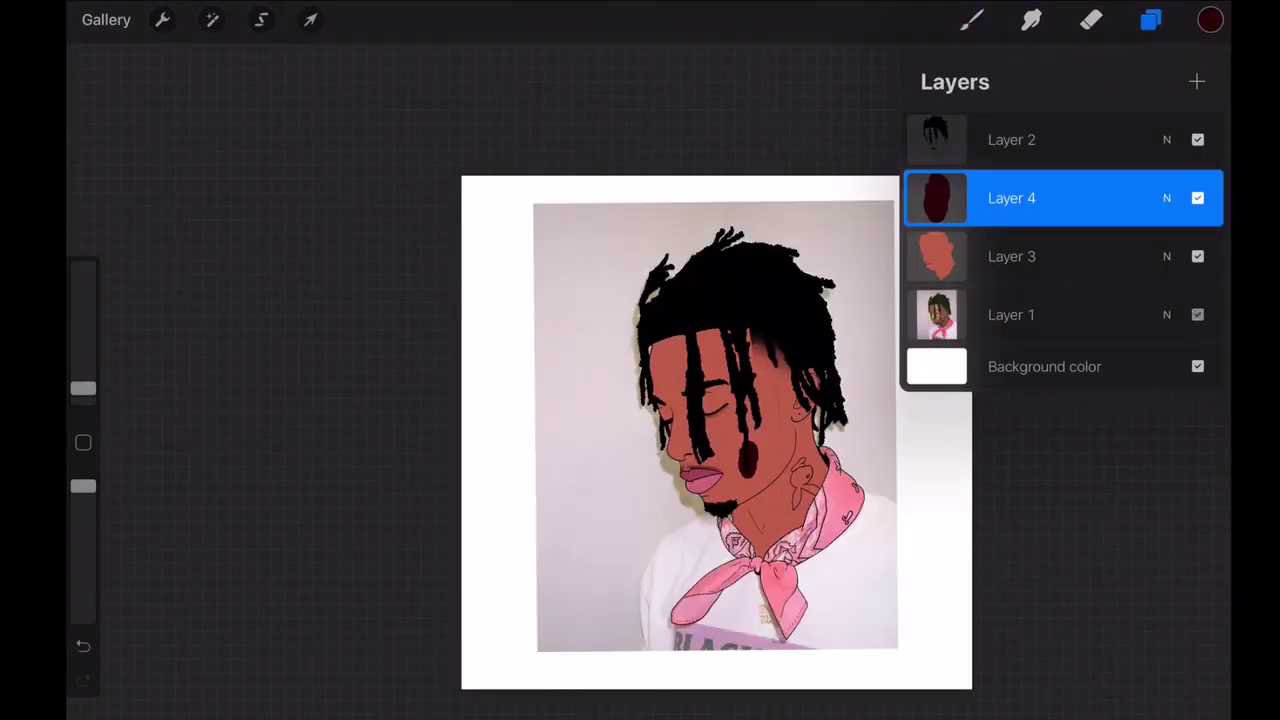
left_click(1211, 19)
left_click(939, 590)
left_click_drag(1154, 209, 1154, 249)
left_click(1131, 590)
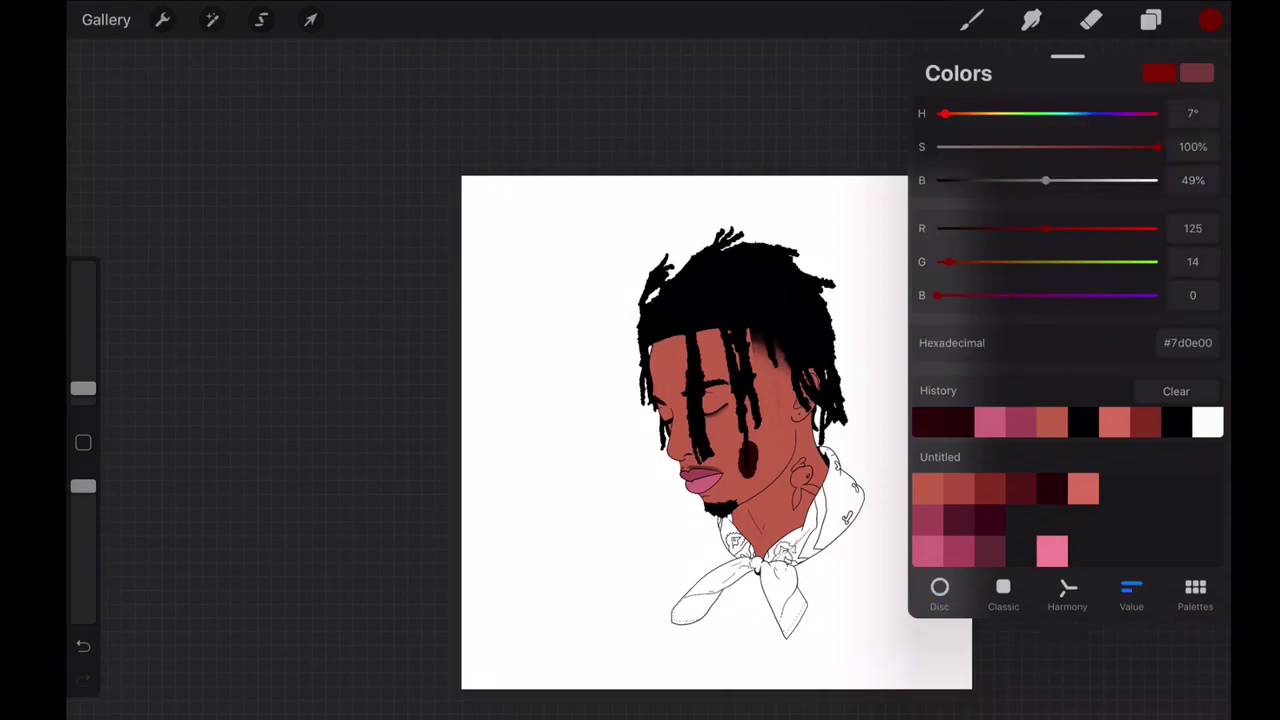
left_click_drag(948, 113, 1155, 113)
left_click_drag(1045, 180, 1131, 180)
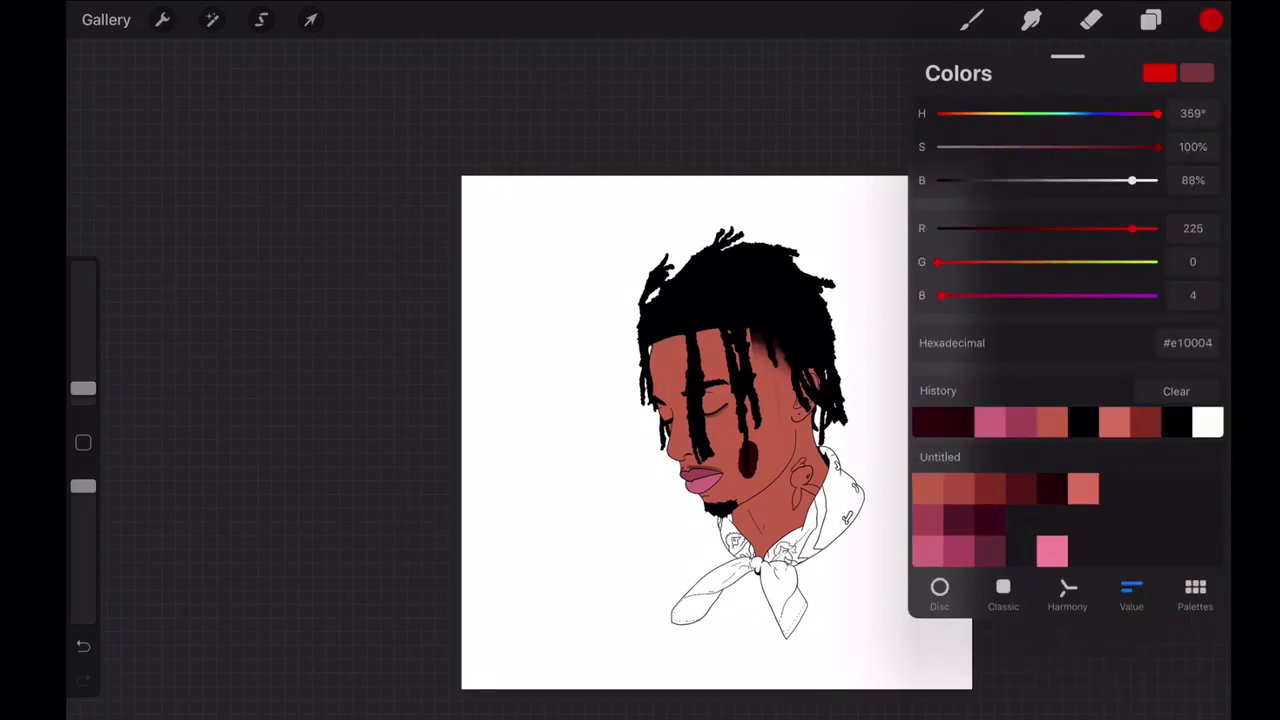
left_click_drag(937, 295, 960, 295)
left_click(970, 19)
left_click(1151, 19)
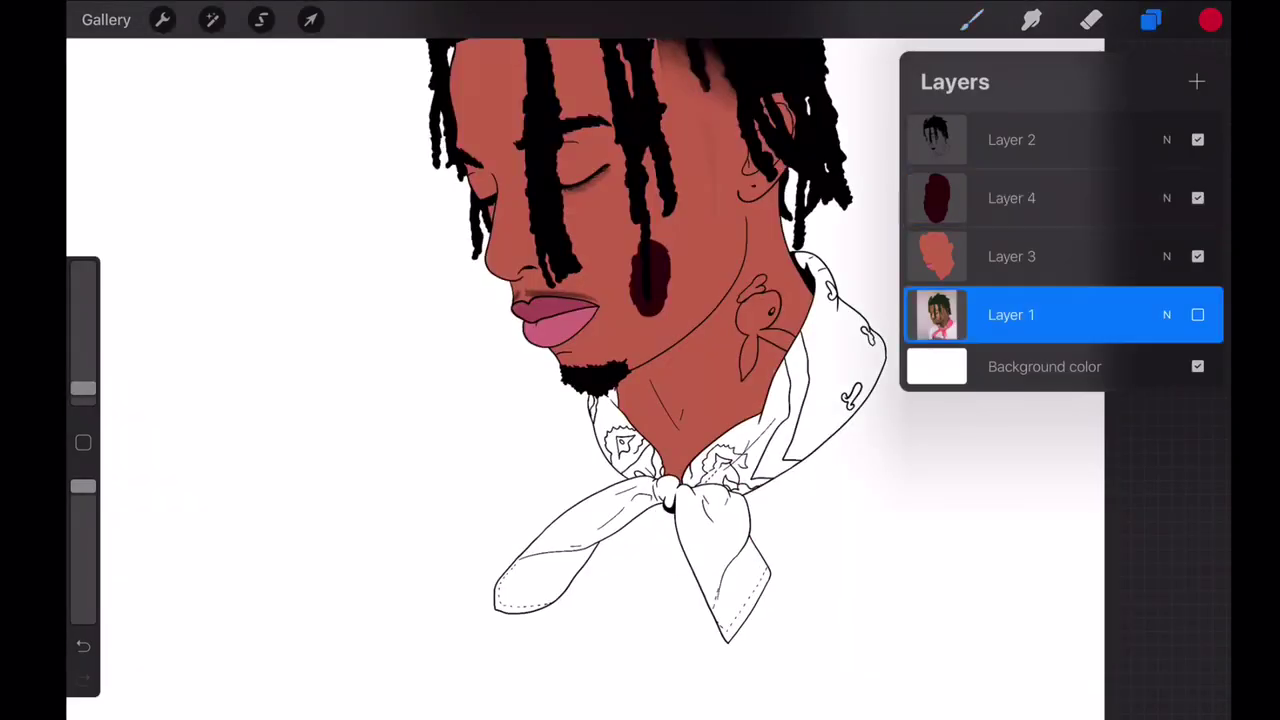
- Paint red along the bandana's neck edge, back outline and right outline
left_click_drag(742, 287, 726, 375)
scroll(640, 360, "up", 5)
key("ctrl+z")
left_click_drag(698, 448, 682, 474)
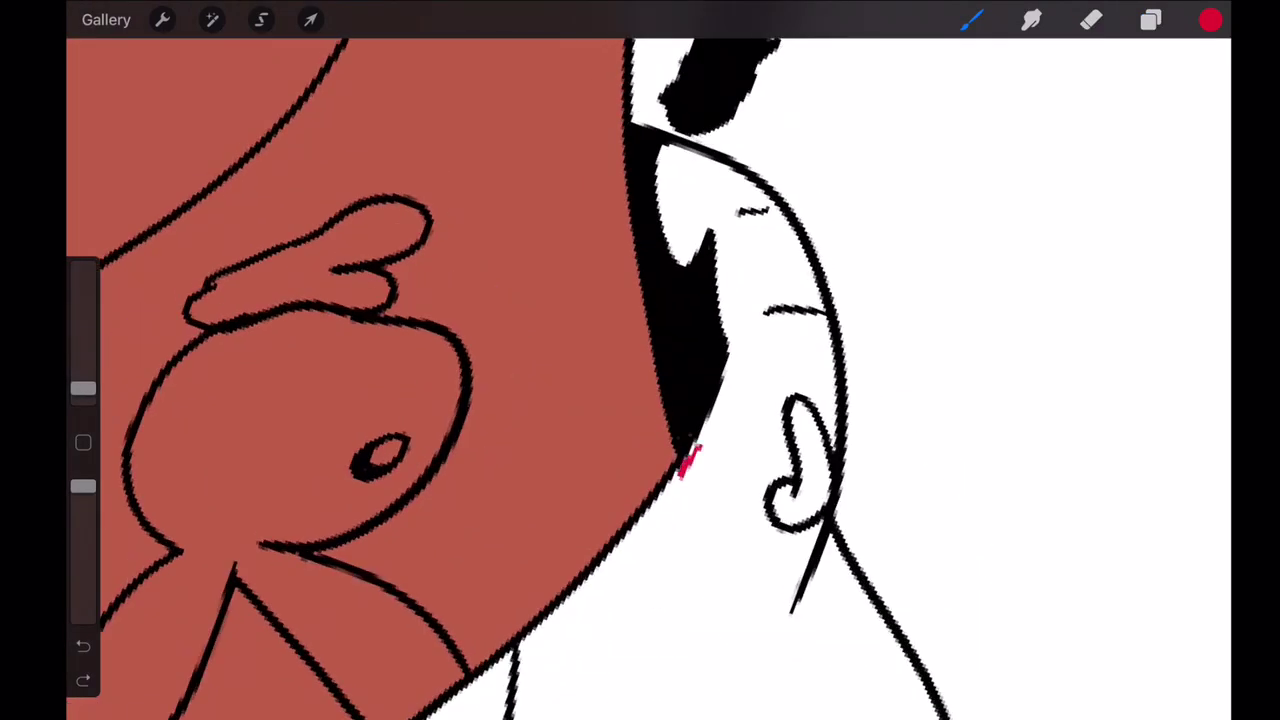
left_click_drag(795, 228, 735, 712)
scroll(640, 360, "down", 5)
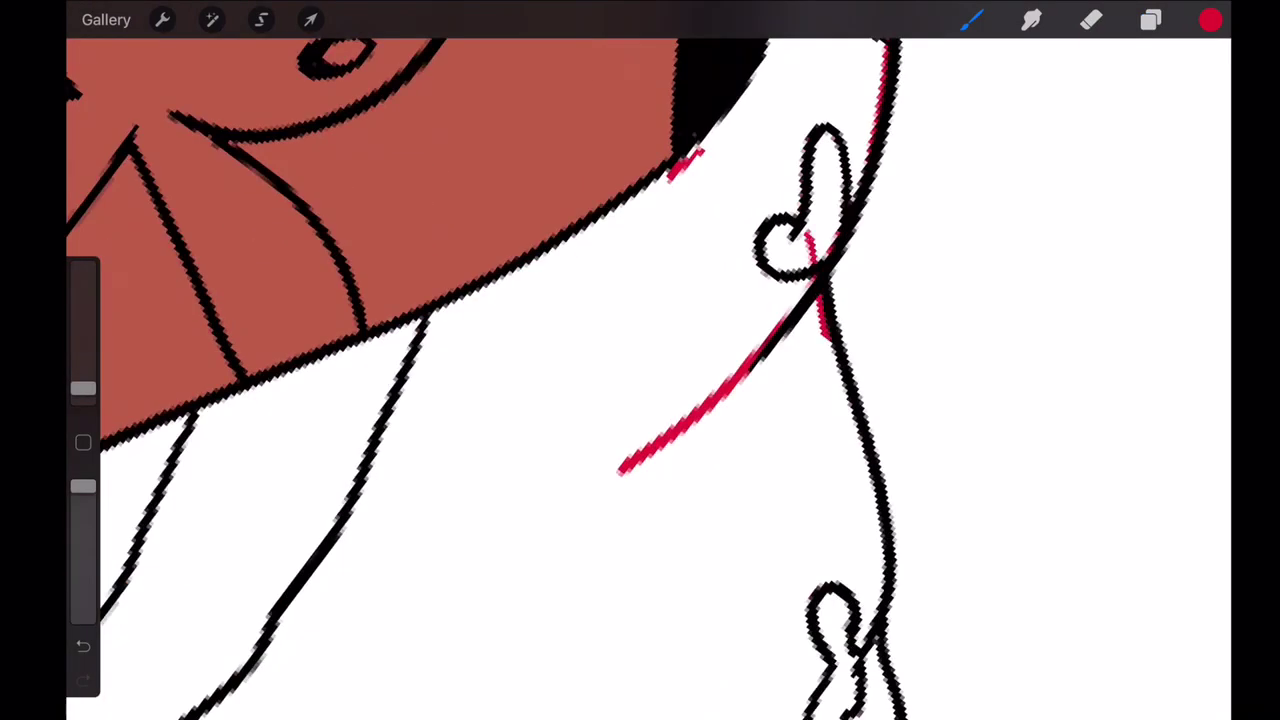
left_click_drag(820, 338, 845, 715)
scroll(640, 360, "down", 3)
left_click_drag(885, 368, 935, 495)
key("ctrl+z")
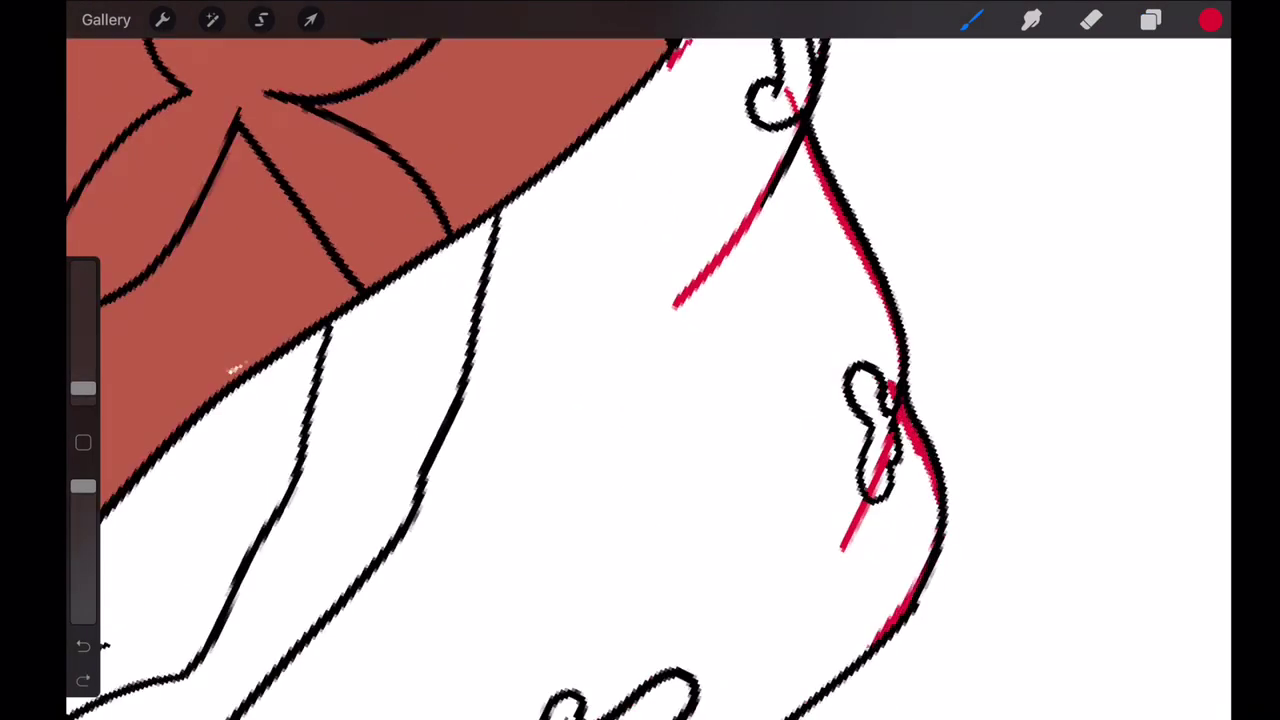
scroll(640, 360, "down", 5)
scroll(640, 360, "up", 5)
left_click_drag(822, 190, 893, 487)
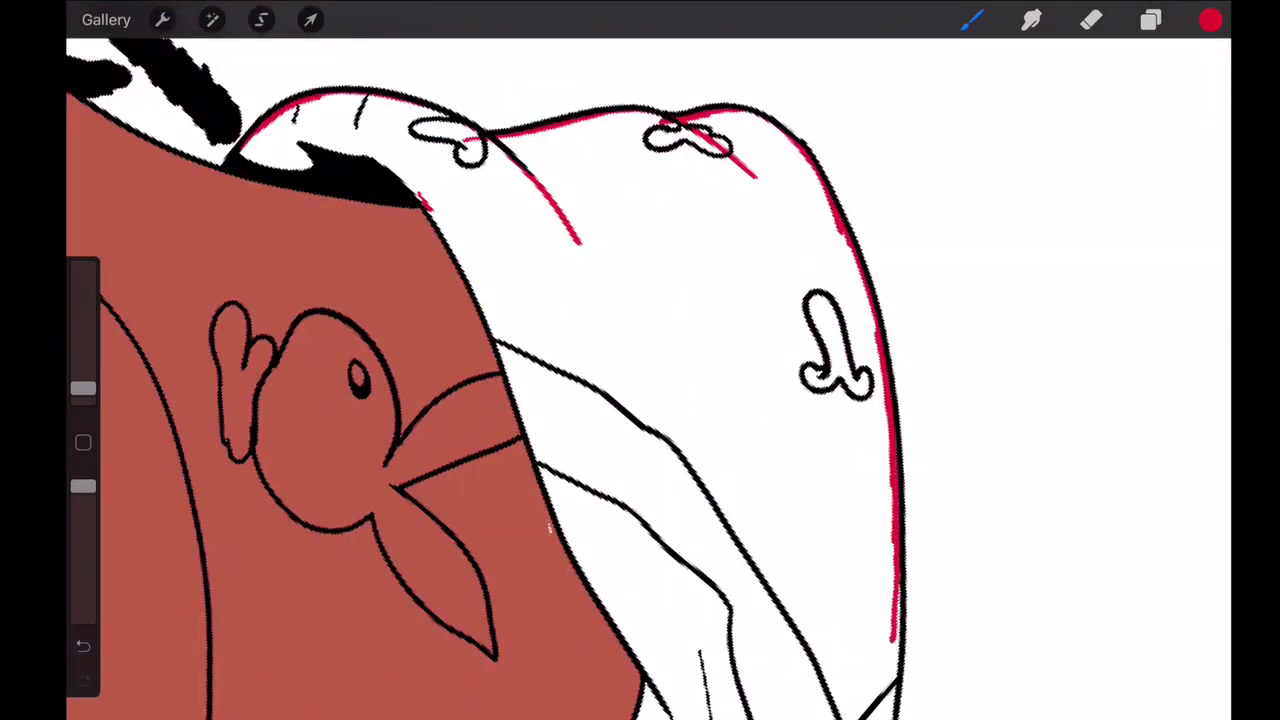
scroll(640, 360, "down", 3)
left_click_drag(850, 430, 876, 610)
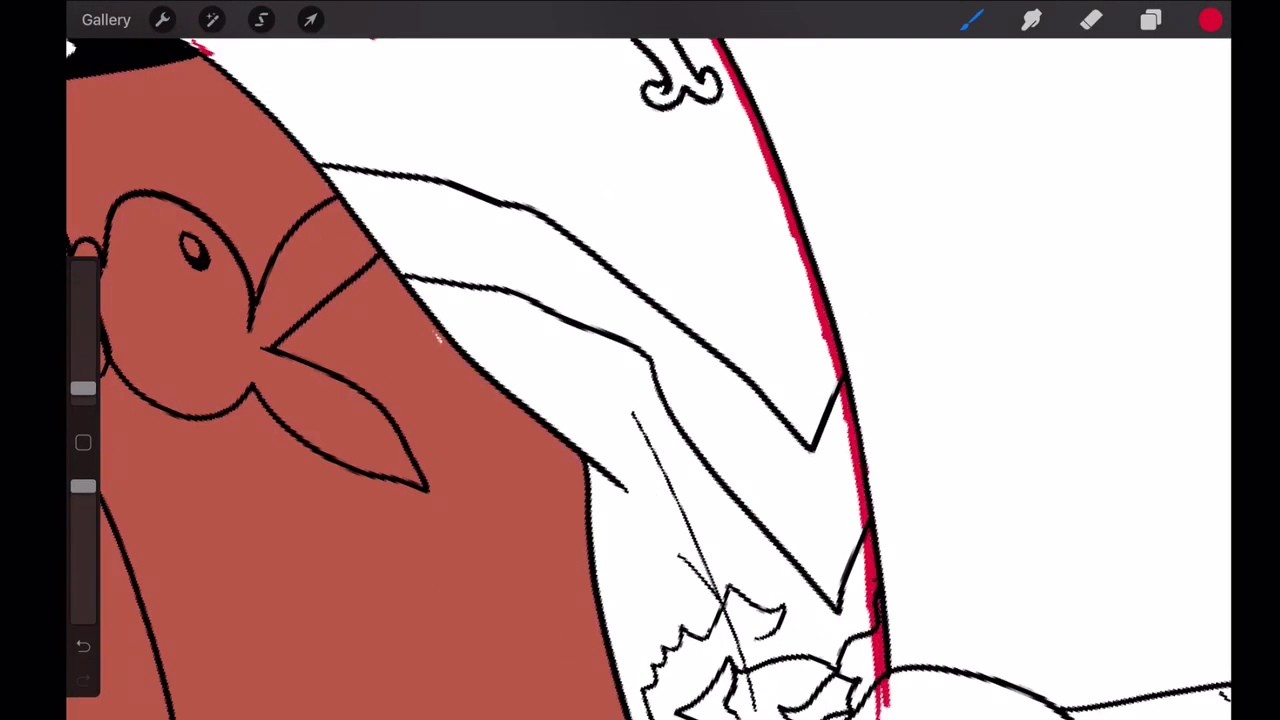
scroll(640, 360, "down", 5)
scroll(640, 360, "up", 5)
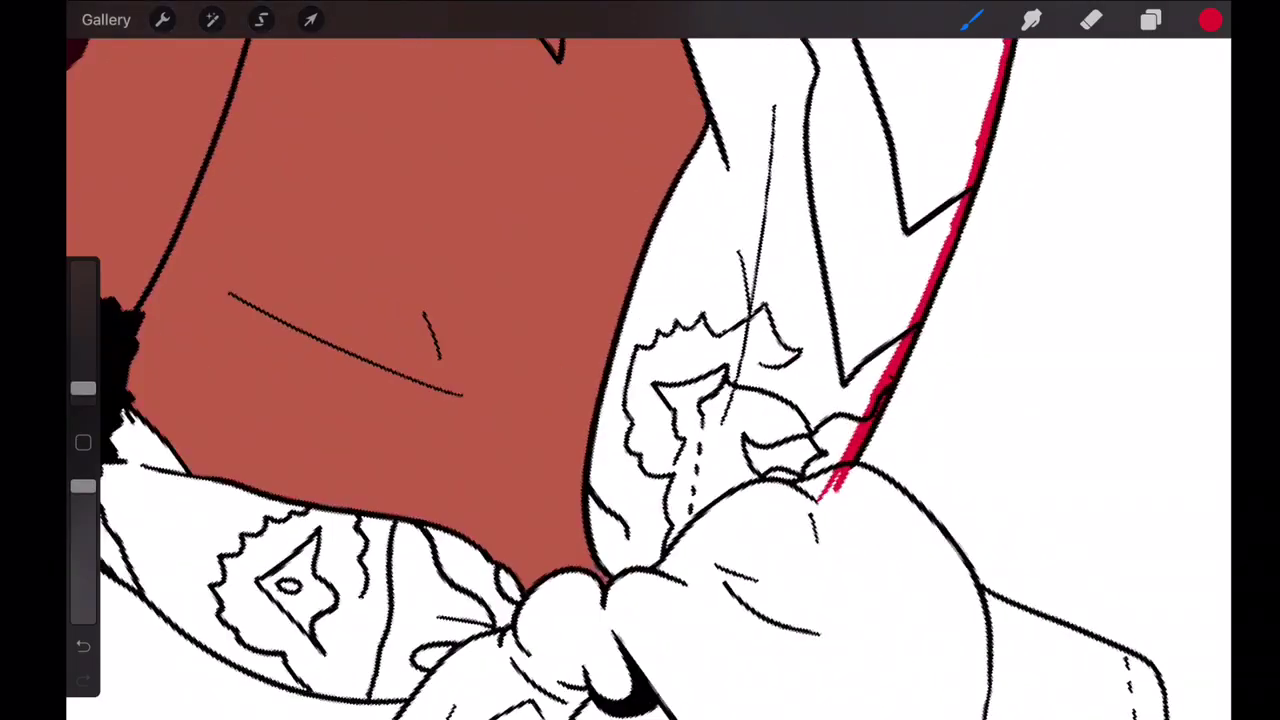
scroll(640, 360, "down", 3)
- Fill red along the knot's right edge and the tail's edges, corner and bottom tip
mouse_move(737, 263)
left_mouse_down()
mouse_move(766, 377)
mouse_move(752, 522)
left_mouse_up()
scroll(640, 360, "down", 2)
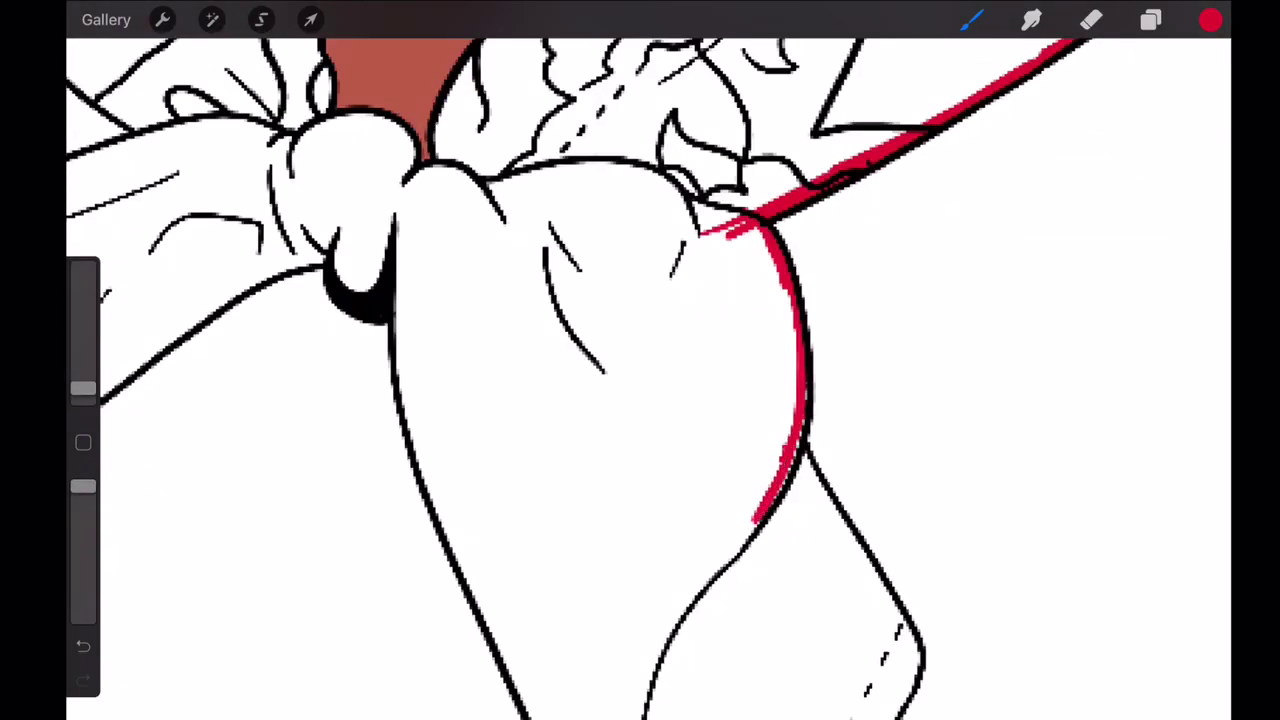
scroll(640, 360, "down", 3)
left_click_drag(752, 245, 806, 545)
left_click_drag(778, 405, 826, 662)
scroll(640, 360, "up", 2)
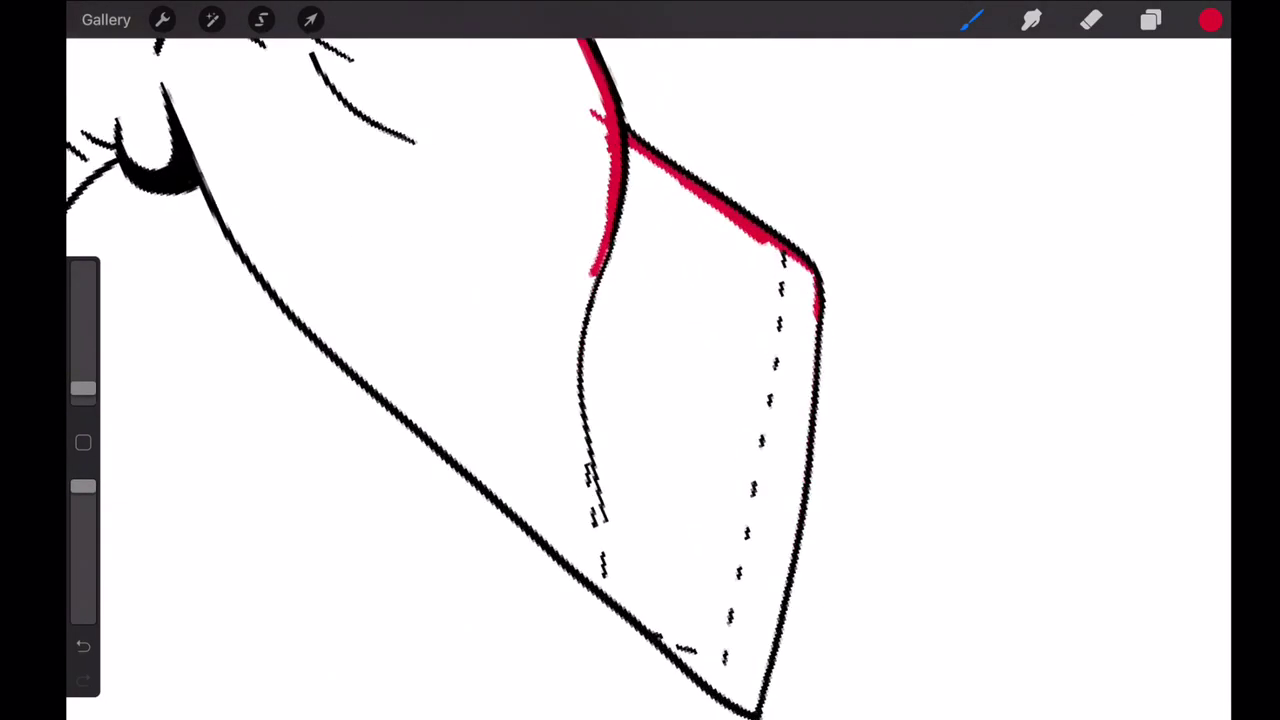
scroll(640, 360, "down", 3)
left_click_drag(508, 264, 606, 696)
scroll(640, 360, "up", 1)
scroll(640, 360, "up", 2)
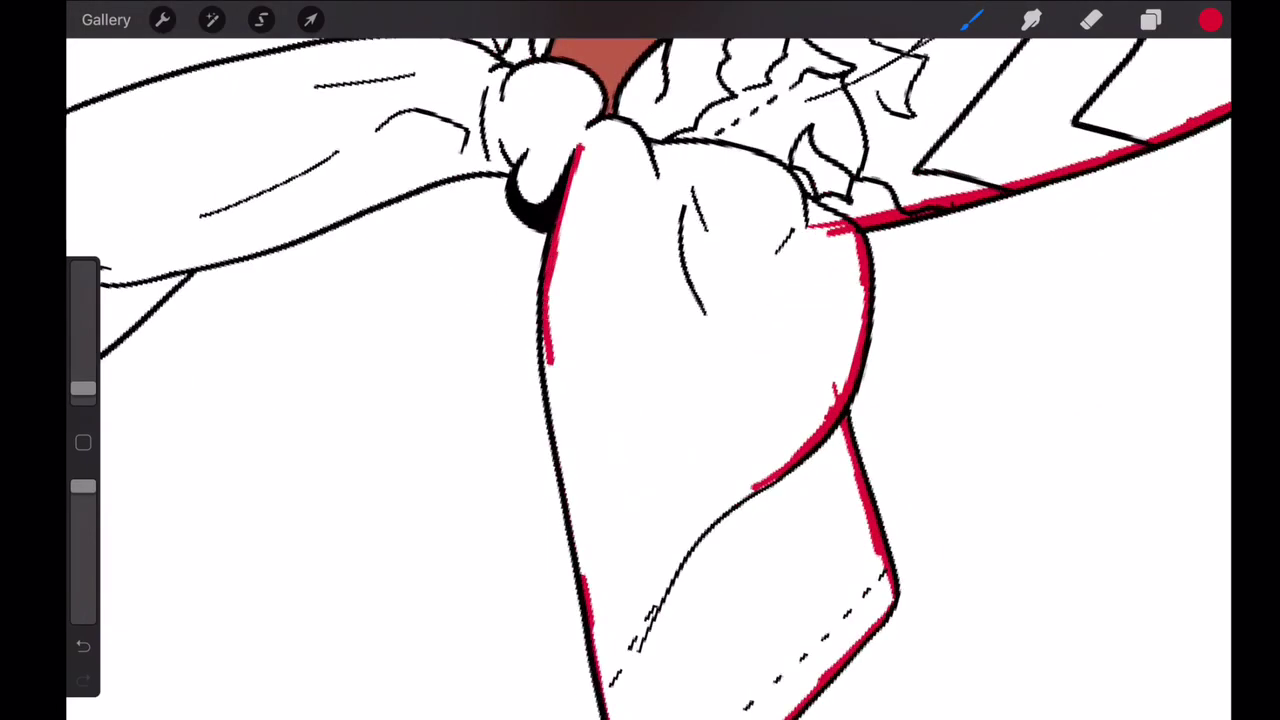
scroll(640, 360, "up", 2)
scroll(640, 360, "up", 2)
mouse_move(640, 260)
left_mouse_down()
mouse_move(660, 640)
mouse_move(650, 694)
left_mouse_up()
scroll(640, 360, "down", 3)
left_click_drag(648, 230, 622, 285)
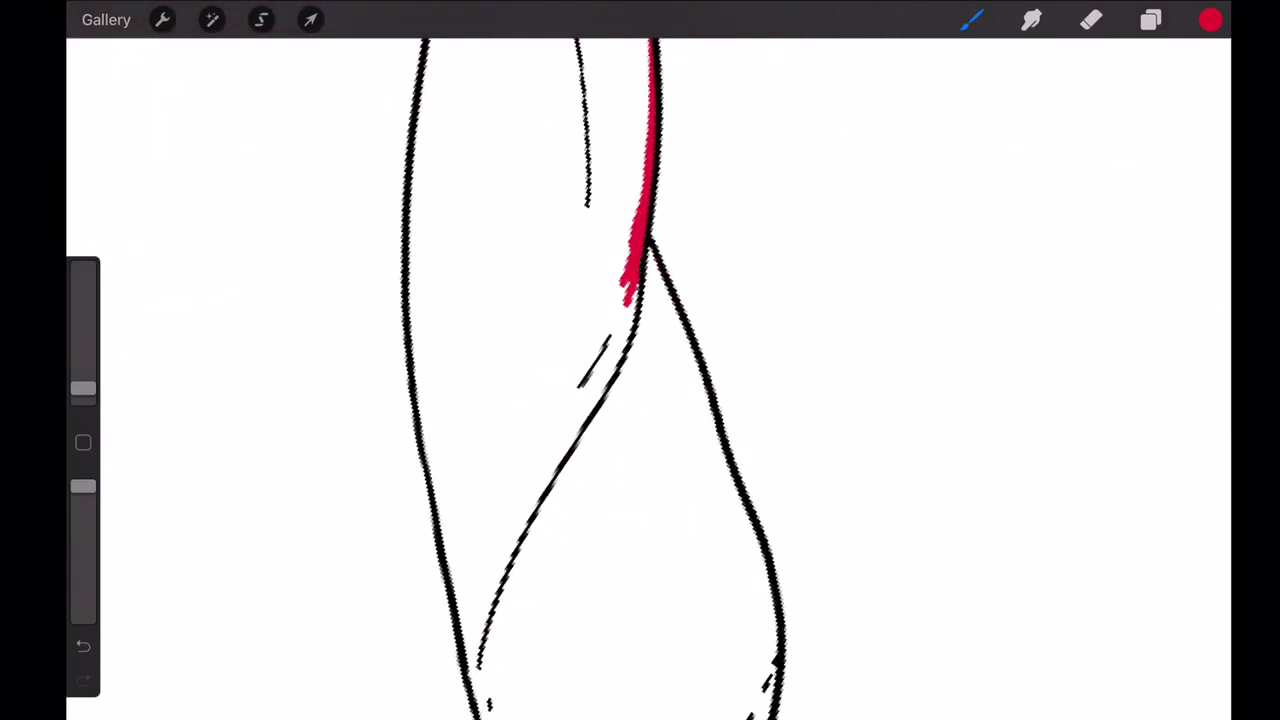
left_click_drag(752, 532, 778, 690)
scroll(640, 360, "down", 3)
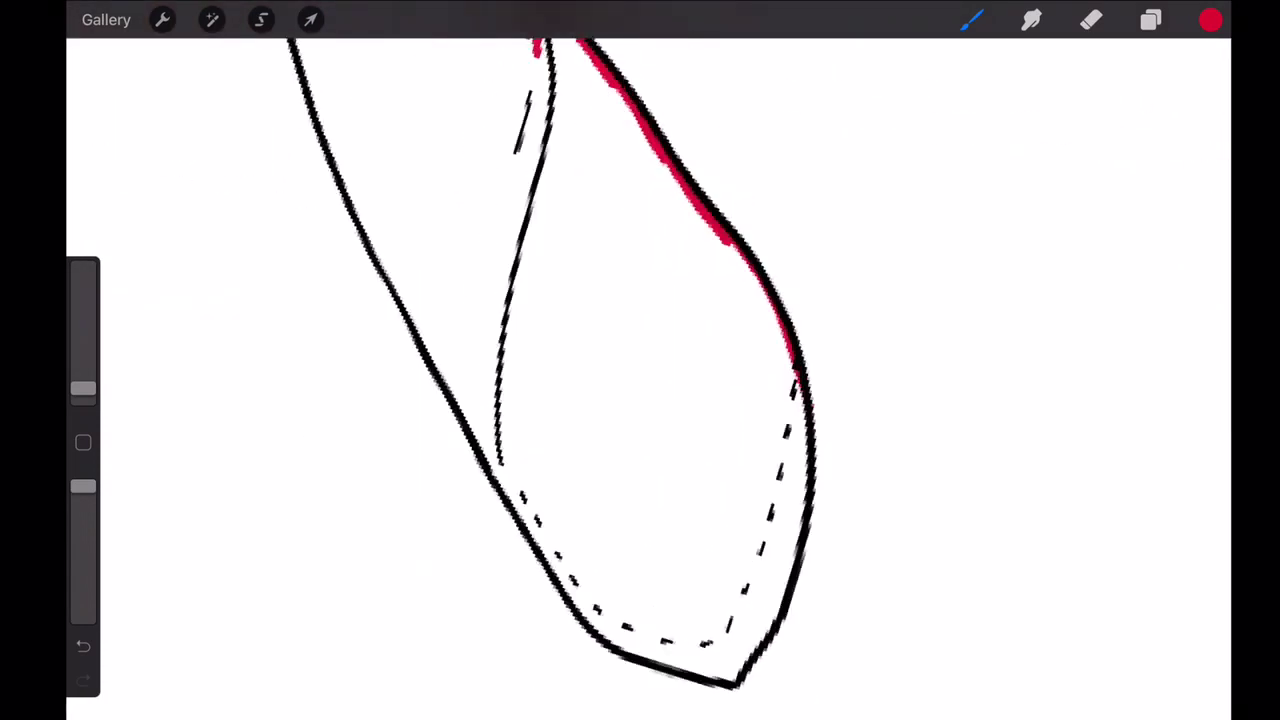
- Fill red along the tail's inner curve, left edges and the patterned bandana piece
scroll(640, 360, "left", 1)
mouse_move(812, 404)
left_mouse_down()
mouse_move(836, 640)
mouse_move(760, 692)
left_mouse_up()
scroll(640, 360, "up", 2)
left_click_drag(492, 430, 616, 630)
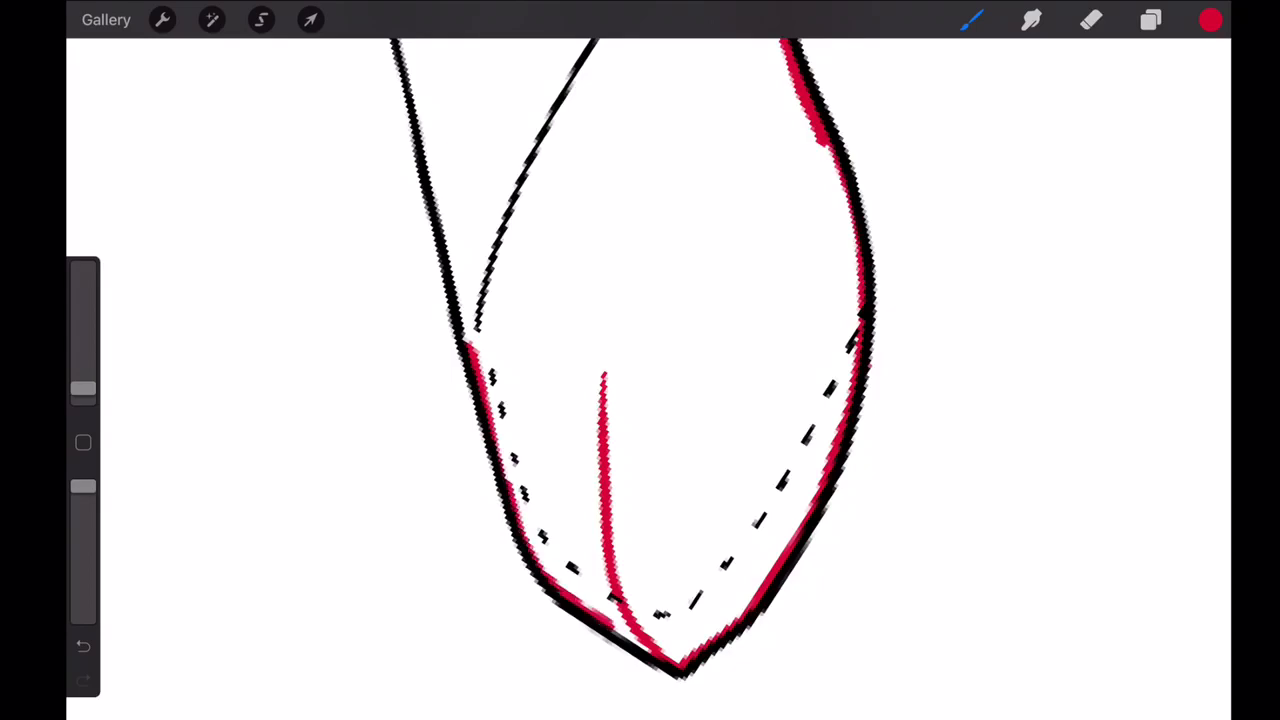
left_click_drag(465, 345, 432, 128)
scroll(640, 360, "up", 3)
scroll(640, 360, "up", 3)
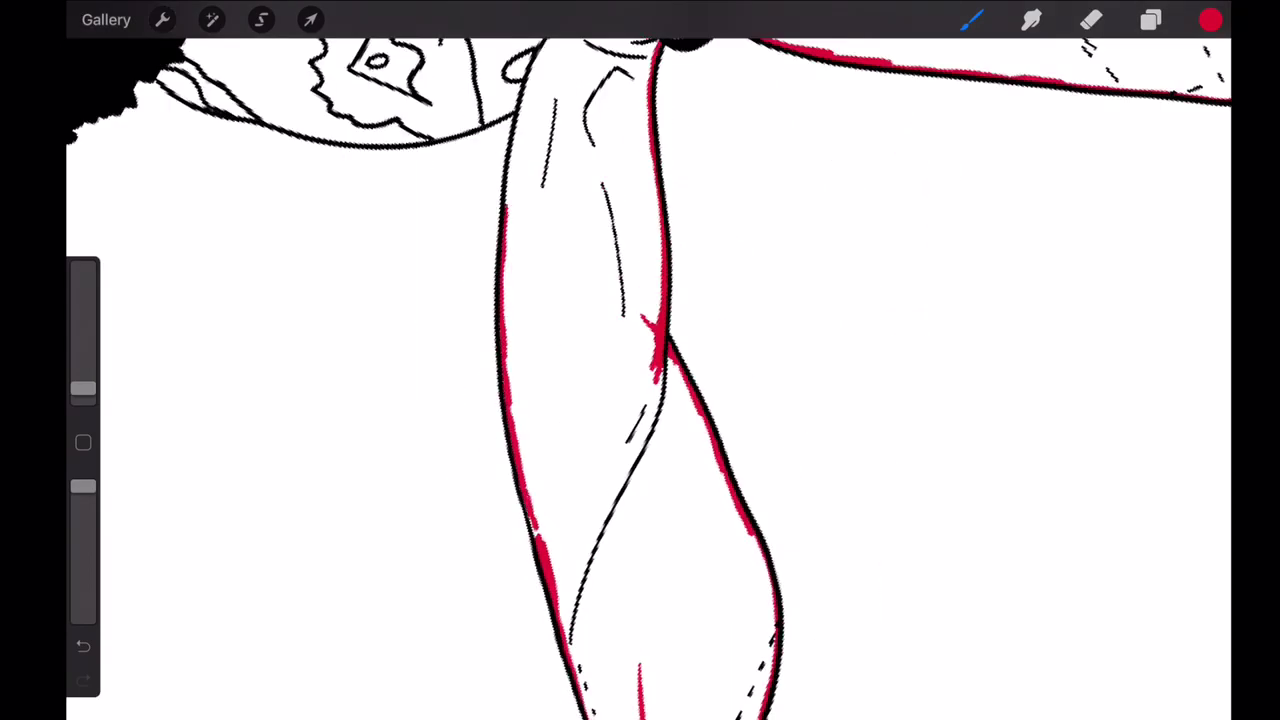
scroll(640, 360, "up", 3)
left_click_drag(526, 475, 563, 285)
scroll(640, 360, "up", 3)
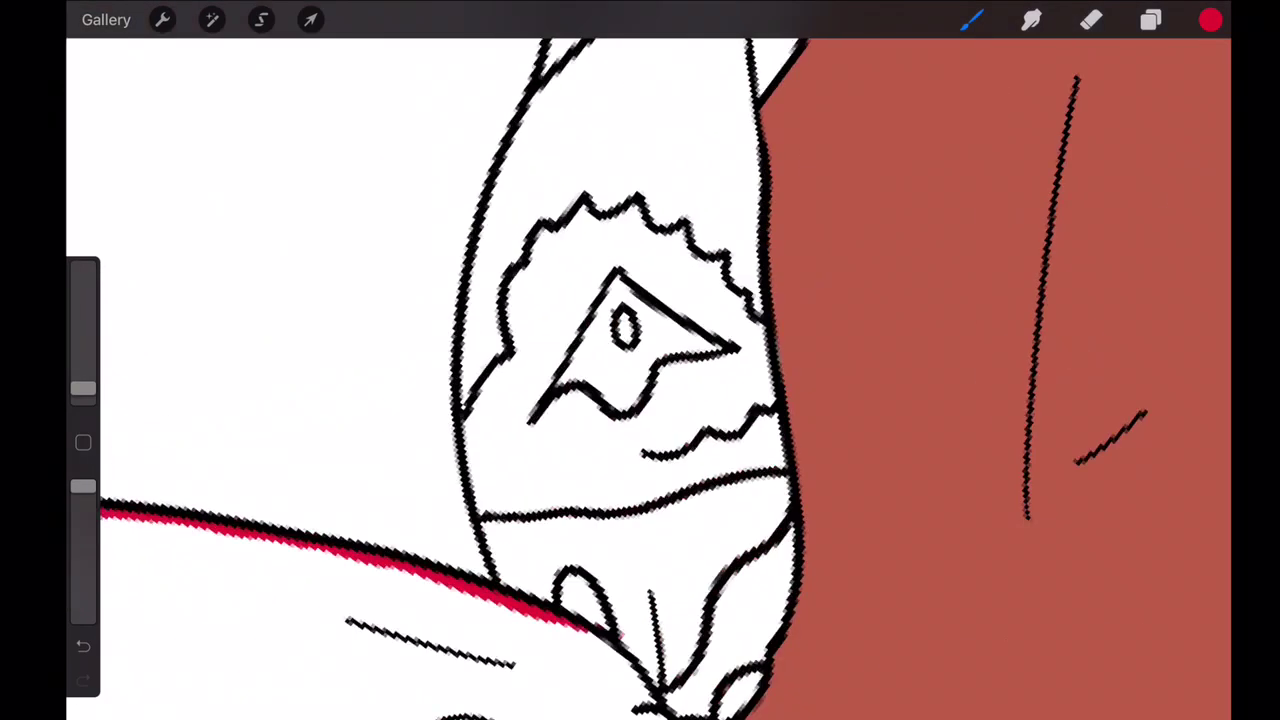
mouse_move(484, 226)
left_mouse_down()
mouse_move(460, 410)
mouse_move(512, 626)
left_mouse_up()
scroll(640, 360, "up", 3)
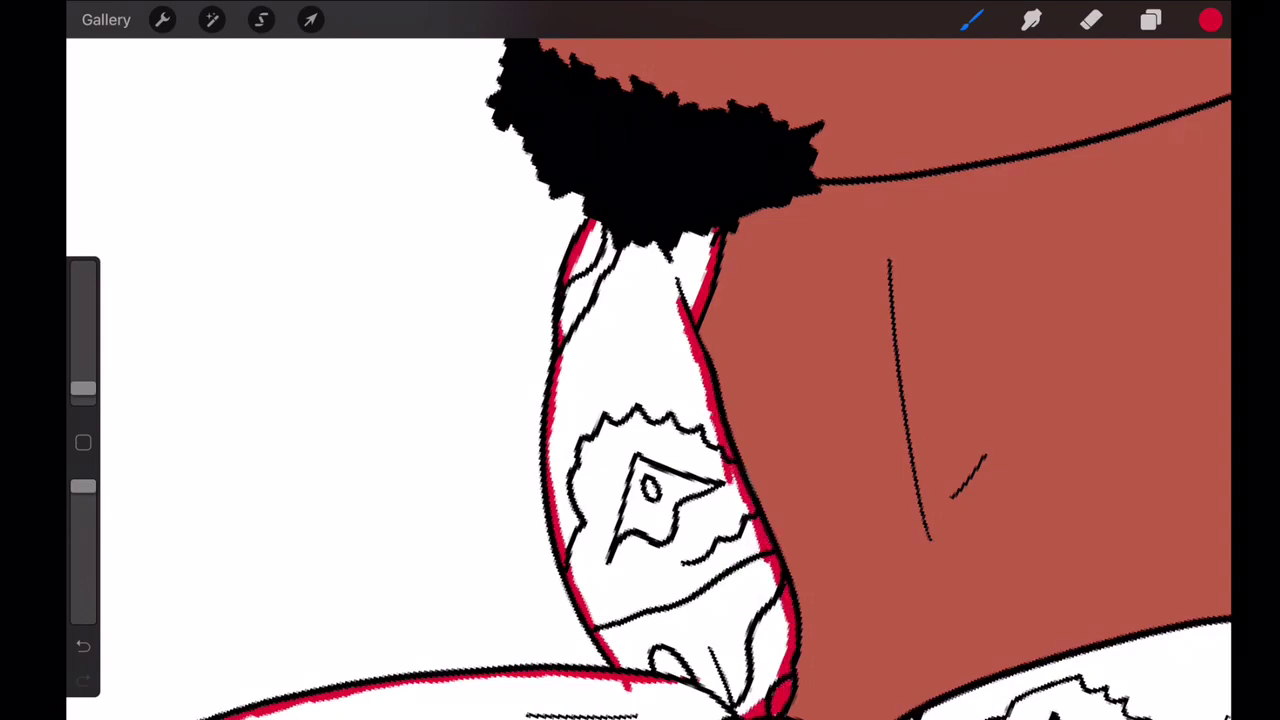
scroll(640, 360, "up", 3)
- Line the chin-to-neck edge black, finish red edges near the tattoo, and blacken the neck gap
mouse_move(690, 222)
left_mouse_down()
mouse_move(650, 335)
mouse_move(620, 500)
left_mouse_up()
scroll(640, 360, "up", 3)
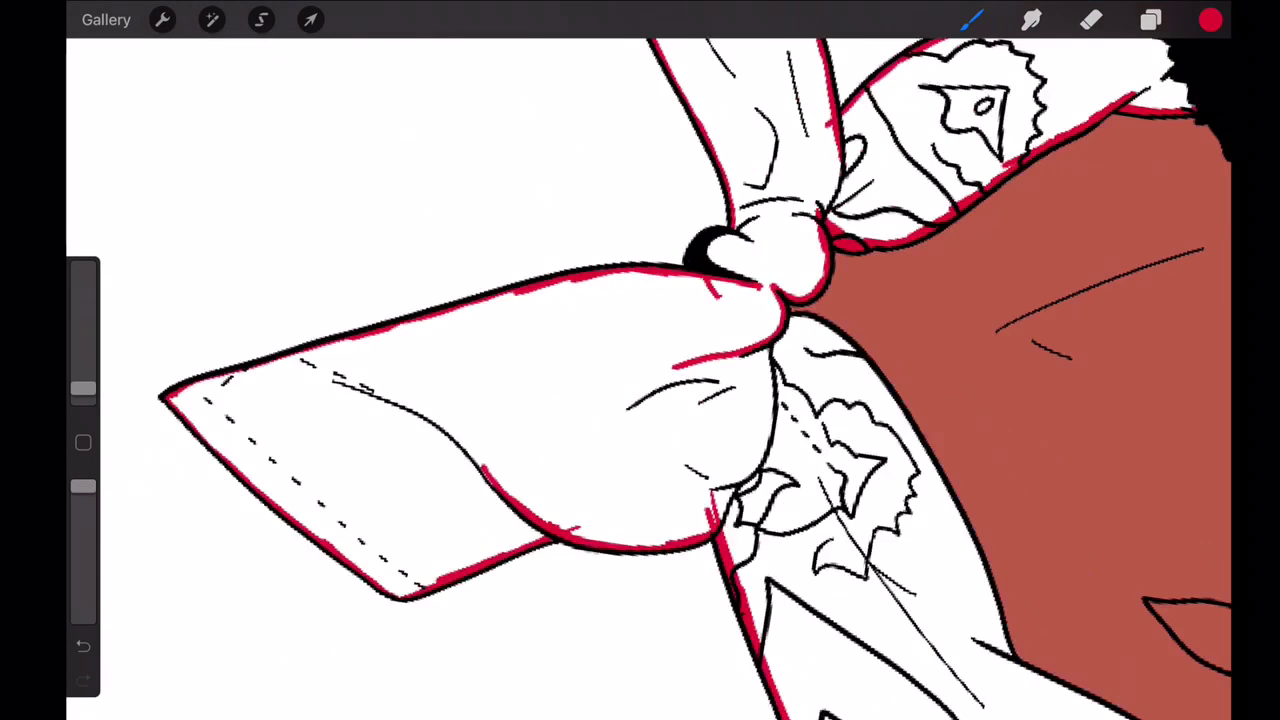
scroll(640, 360, "up", 3)
mouse_move(806, 240)
left_mouse_down()
mouse_move(712, 595)
mouse_move(660, 700)
left_mouse_up()
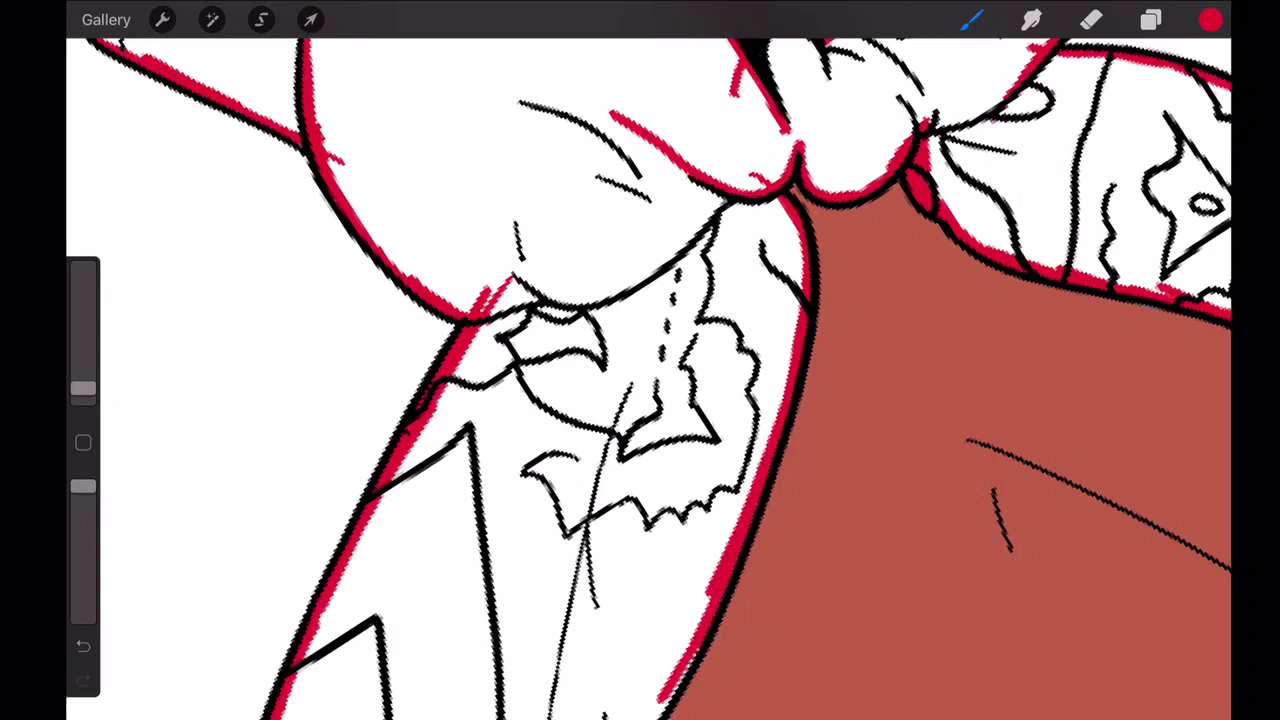
scroll(640, 360, "down", 3)
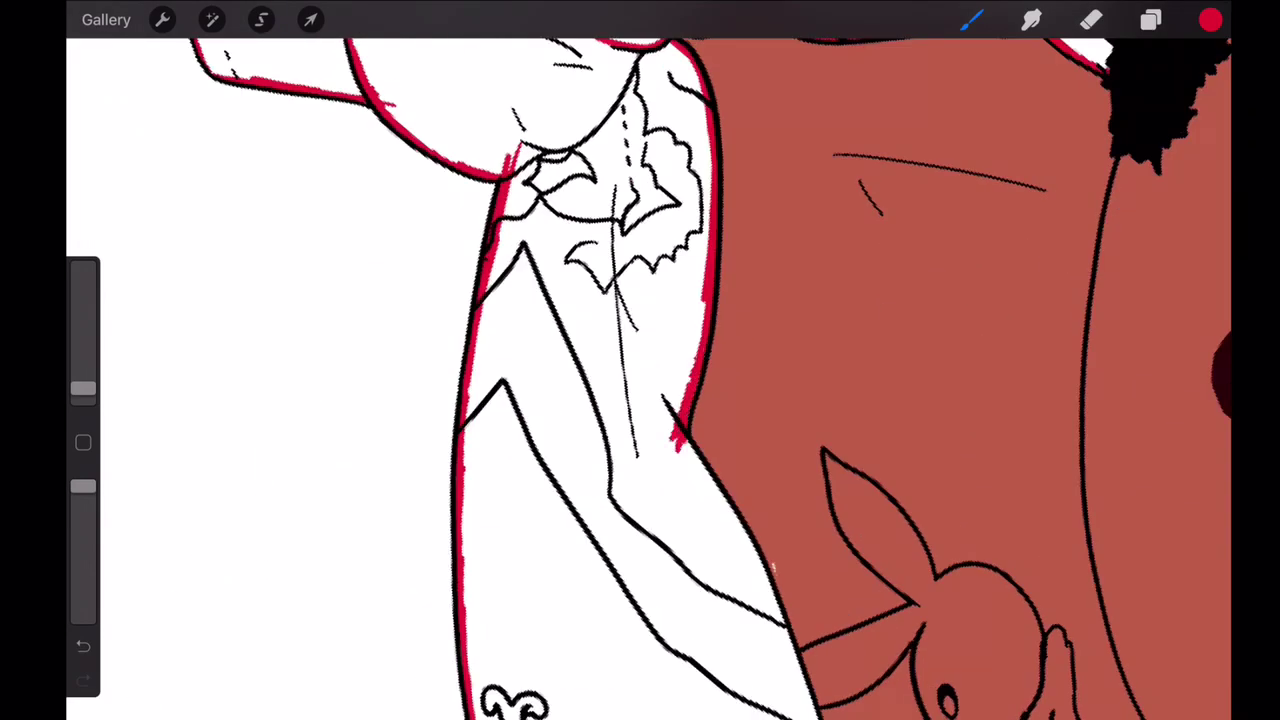
scroll(640, 360, "down", 3)
left_click_drag(610, 172, 644, 338)
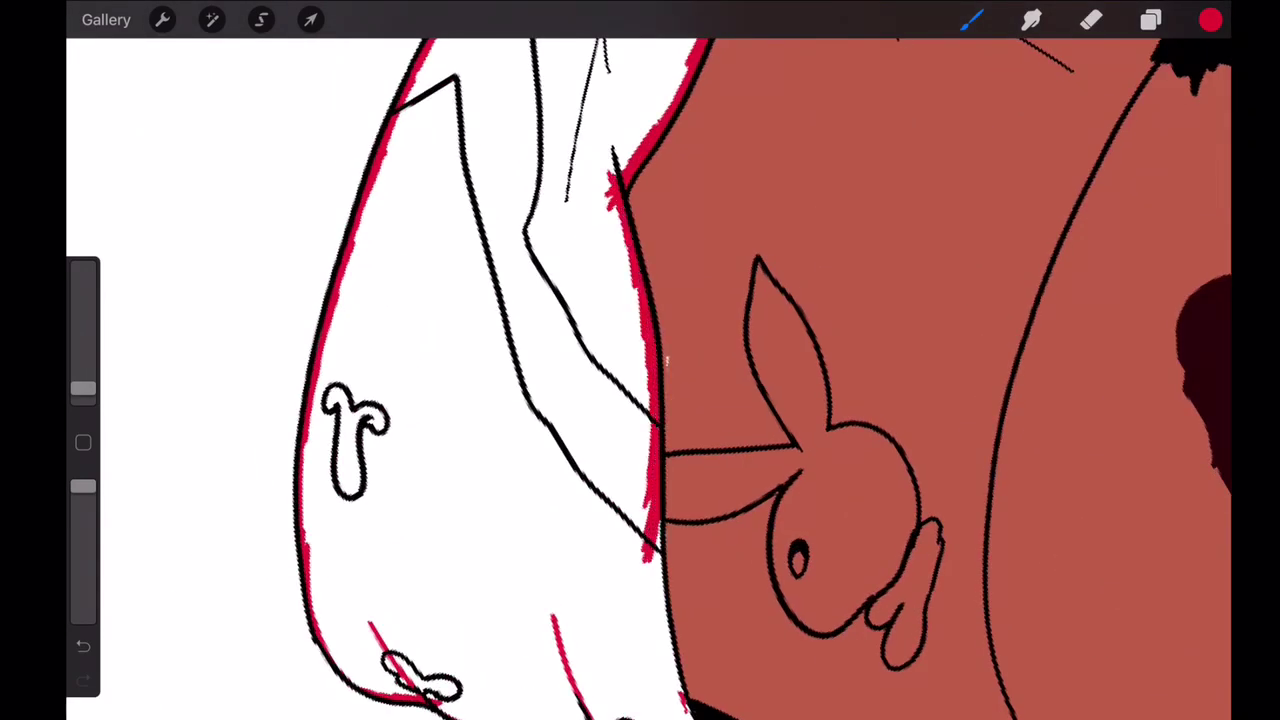
scroll(640, 360, "down", 3)
left_click_drag(590, 400, 588, 600)
left_click_drag(588, 515, 595, 620)
scroll(640, 360, "up", 3)
left_click_drag(540, 326, 545, 358)
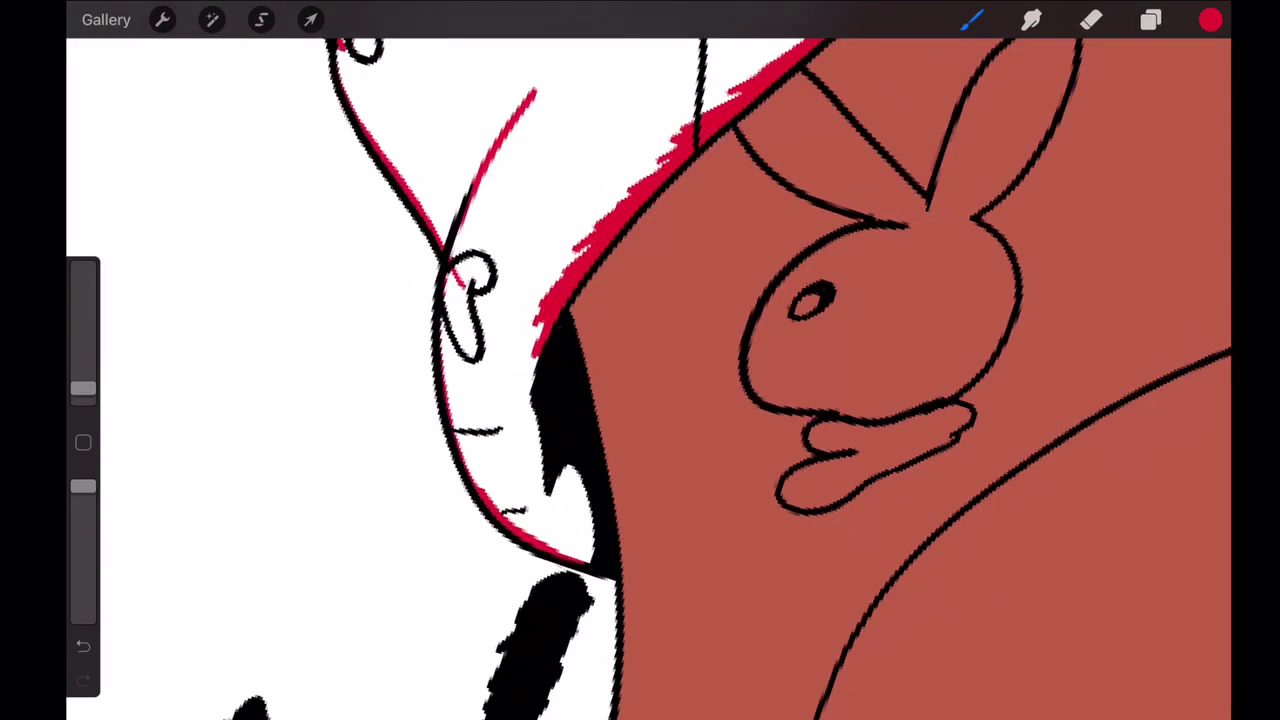
scroll(640, 360, "down", 5)
scroll(640, 360, "up", 2)
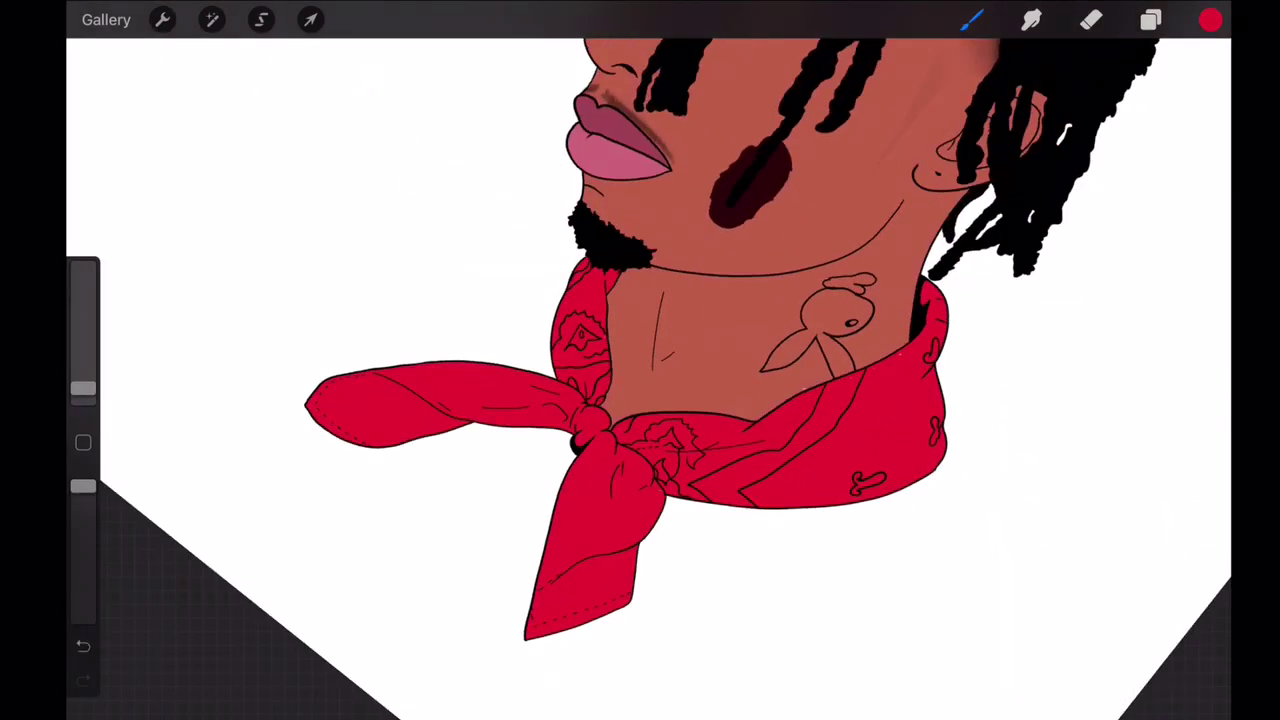
- Pick a lighter, pale painting colour and return the picker to the Disc view
scroll(640, 360, "up", 3)
left_click(1151, 20)
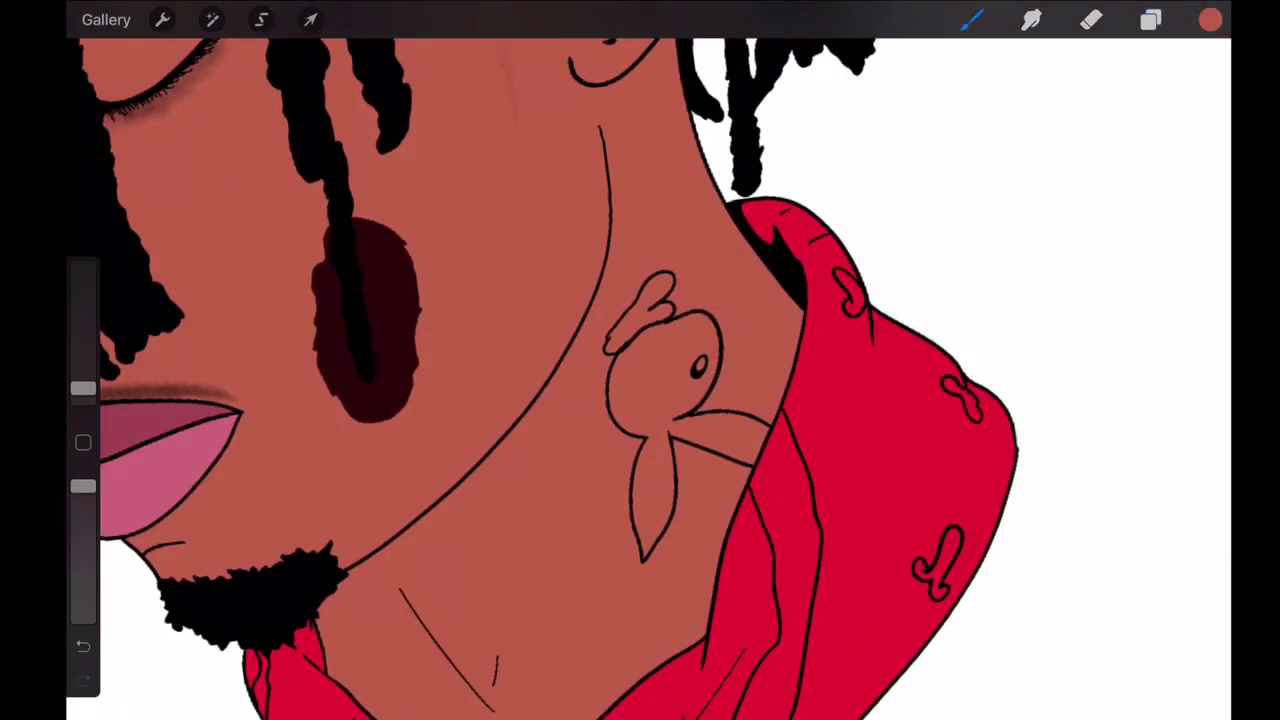
scroll(640, 360, "down", 5)
scroll(640, 360, "up", 2)
scroll(640, 360, "up", 3)
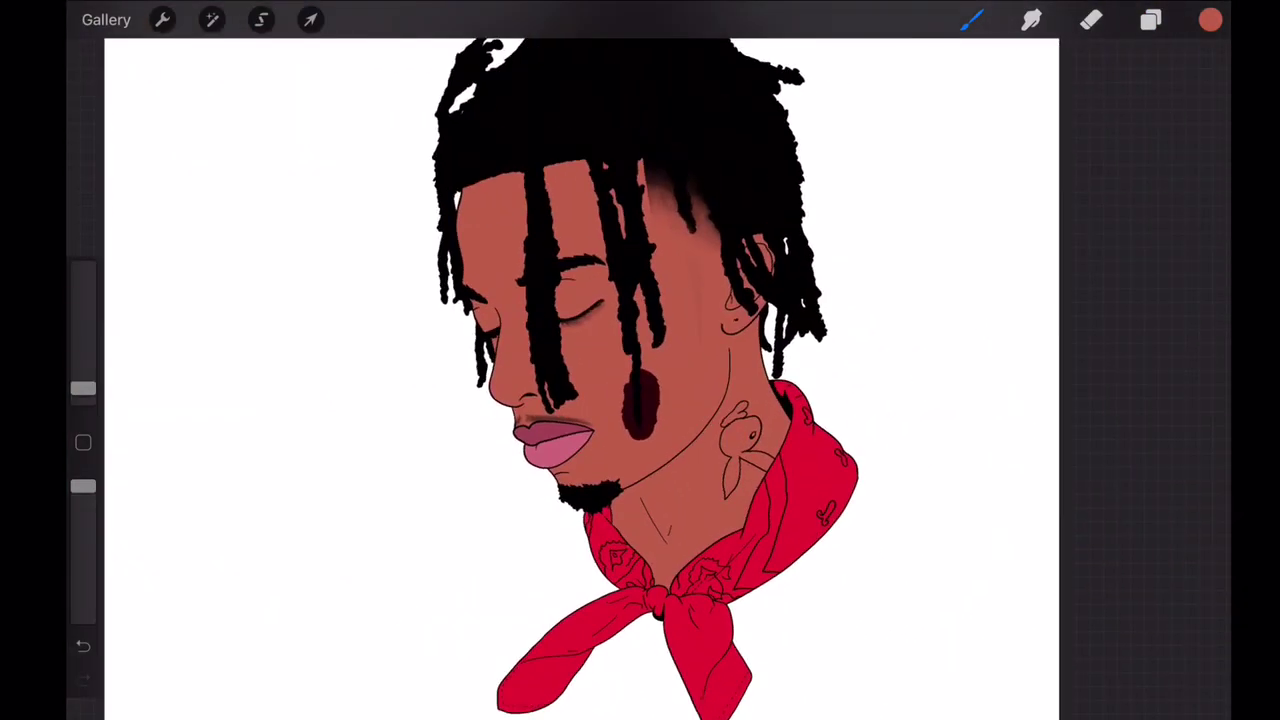
left_click(1210, 20)
left_click_drag(960, 262, 1100, 262)
left_click(939, 587)
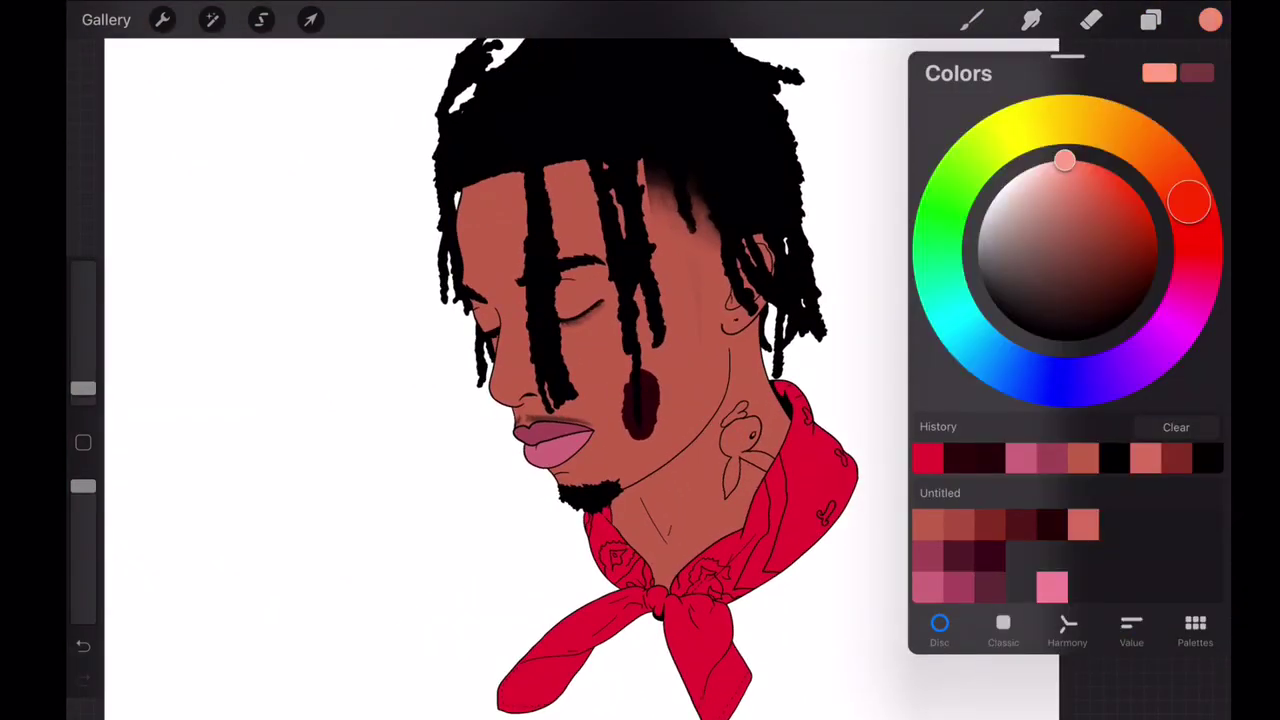
- Show the reference photo, add new Layer 6, and hide the red bandana layer
left_click(1151, 20)
left_click(1011, 314)
left_click(1197, 372)
left_click(1197, 81)
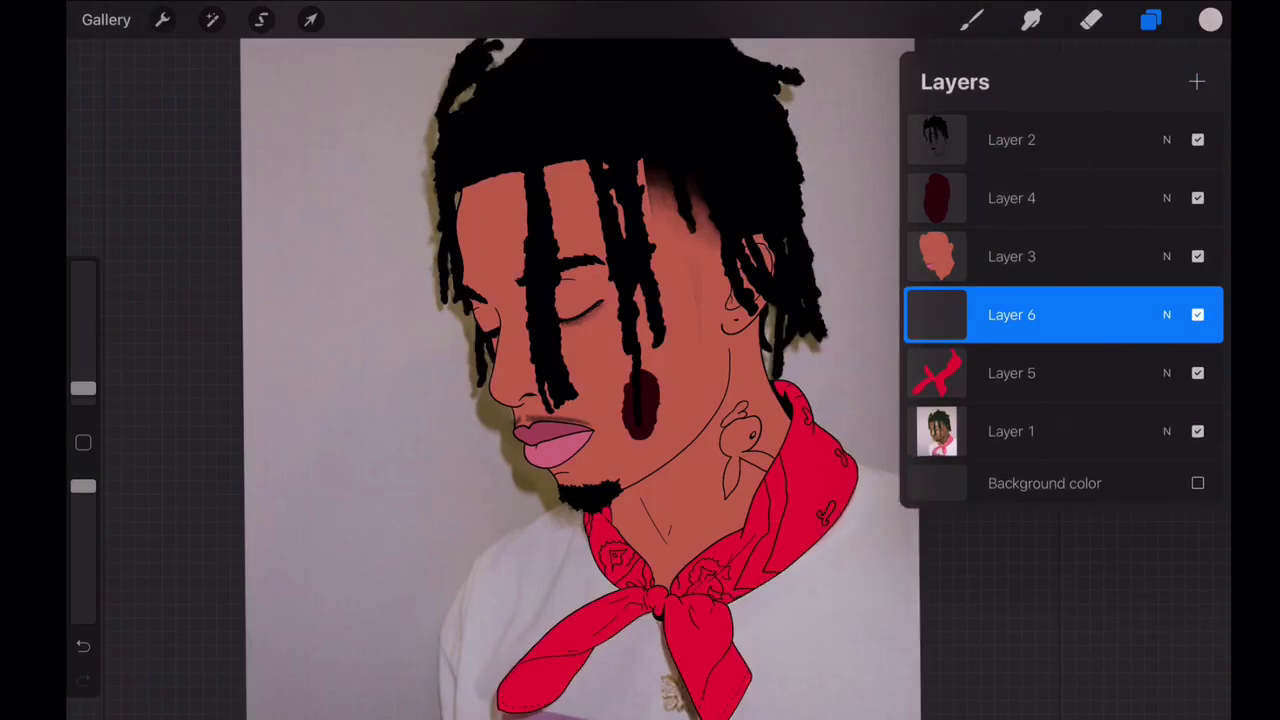
left_click(1197, 372)
- Draw the first white teardrops, curves and a squiggly flower on the bandana
left_click(1151, 20)
left_click(971, 20)
scroll(640, 360, "up", 5)
mouse_move(705, 390)
left_mouse_down()
mouse_move(830, 360)
mouse_move(705, 385)
left_mouse_up()
left_click_drag(720, 150, 835, 50)
scroll(640, 360, "down", 5)
left_click_drag(810, 435, 745, 530)
scroll(640, 360, "down", 2)
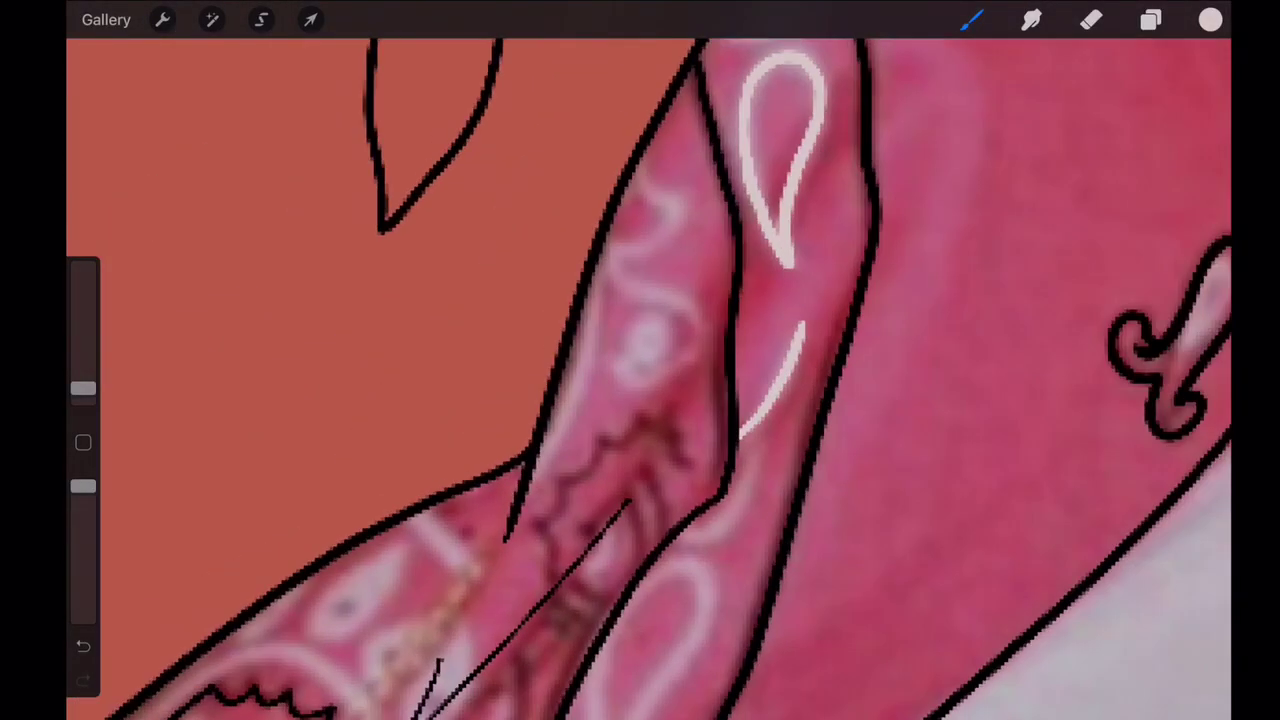
left_click_drag(760, 445, 690, 540)
scroll(640, 360, "up", 5)
mouse_move(690, 340)
left_mouse_down()
mouse_move(720, 490)
mouse_move(685, 350)
left_mouse_up()
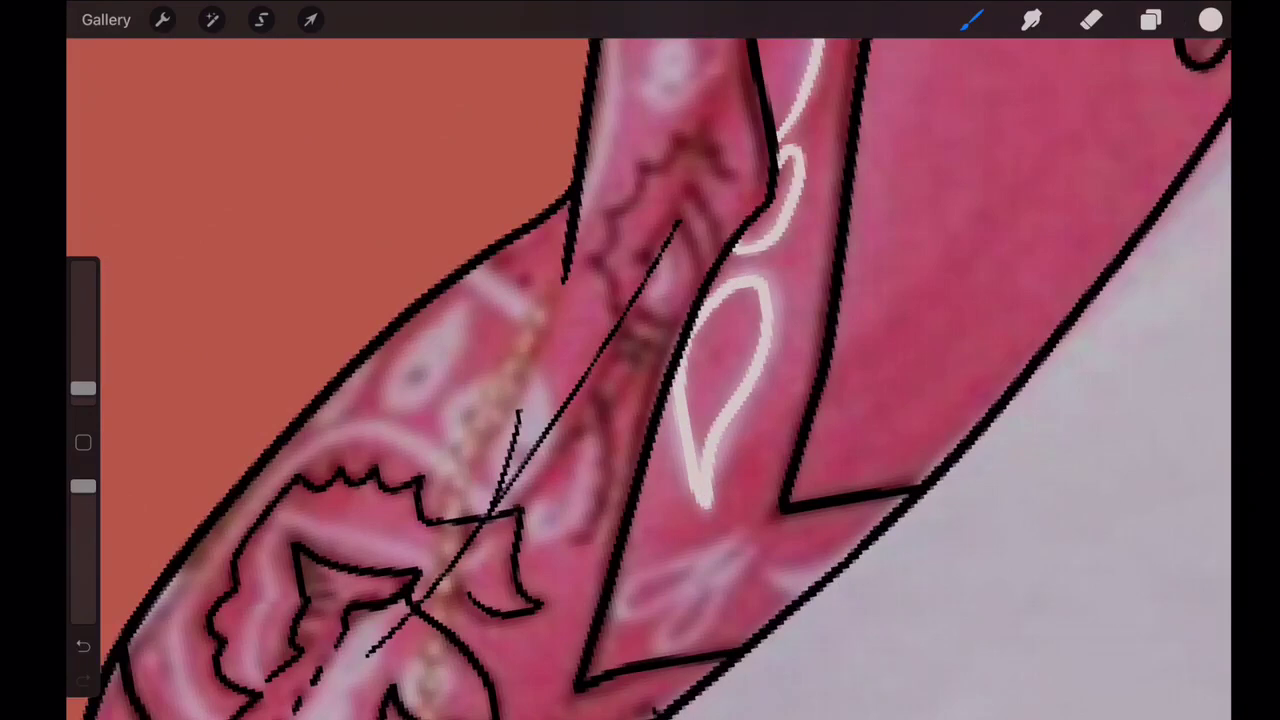
mouse_move(735, 550)
left_mouse_down()
mouse_move(695, 585)
mouse_move(690, 645)
left_mouse_up()
- Add white highlights inside the paisleys, a curling line up the strip's edge, and a swirl
scroll(640, 360, "down", 3)
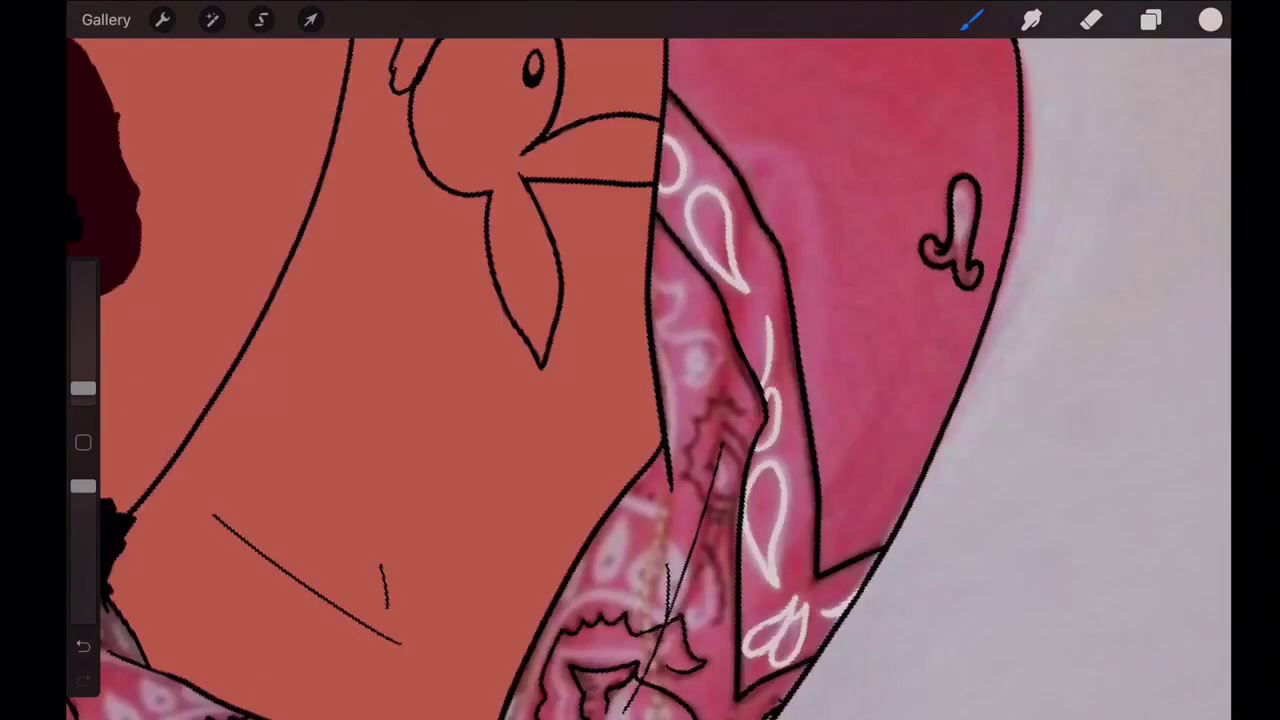
scroll(640, 360, "up", 4)
left_click_drag(790, 300, 765, 400)
scroll(640, 360, "up", 2)
scroll(640, 360, "down", 3)
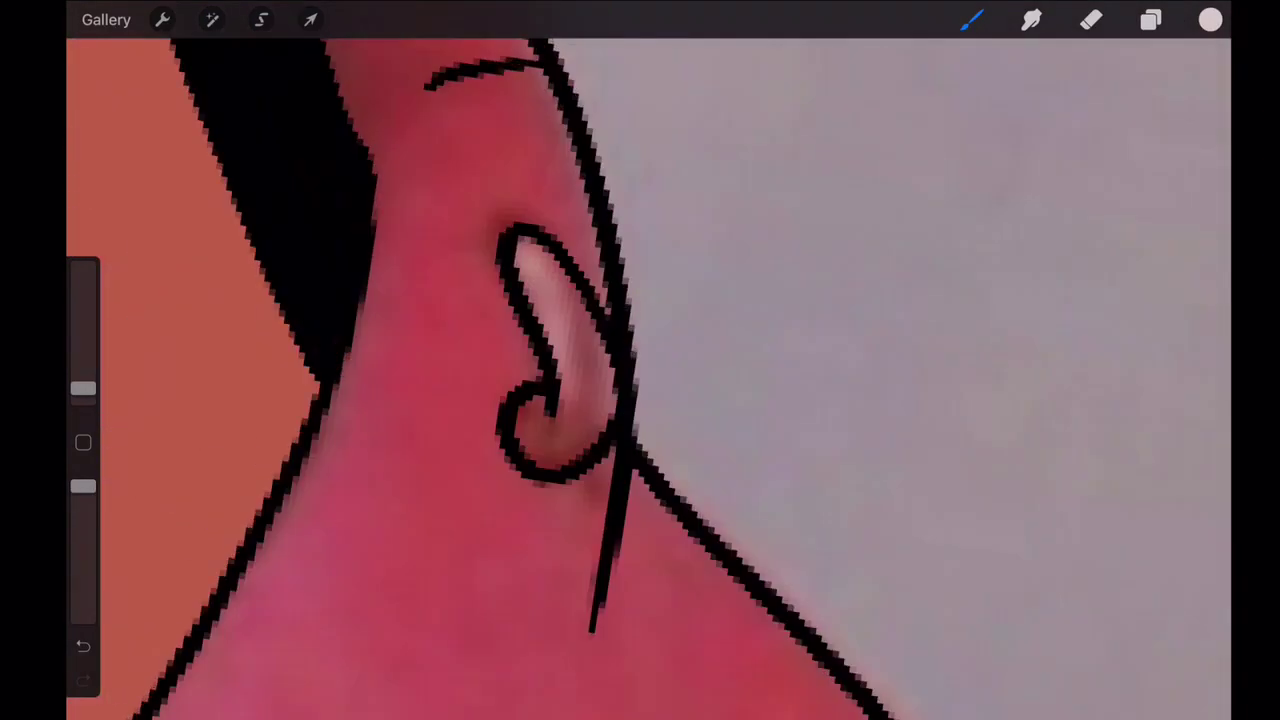
left_click_drag(570, 405, 530, 250)
left_click_drag(585, 300, 540, 240)
scroll(640, 360, "down", 5)
scroll(760, 280, "up", 5)
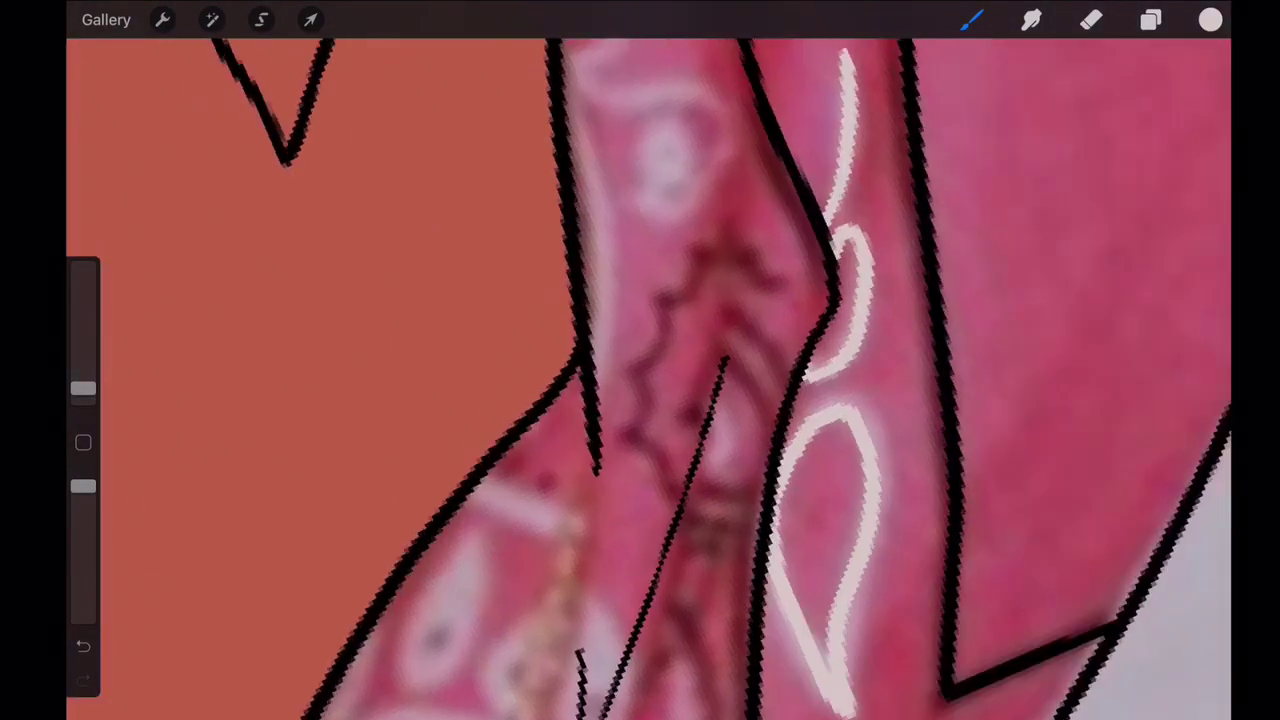
mouse_move(645, 530)
left_mouse_down()
mouse_move(650, 390)
mouse_move(700, 225)
left_mouse_up()
left_click_drag(735, 320, 700, 400)
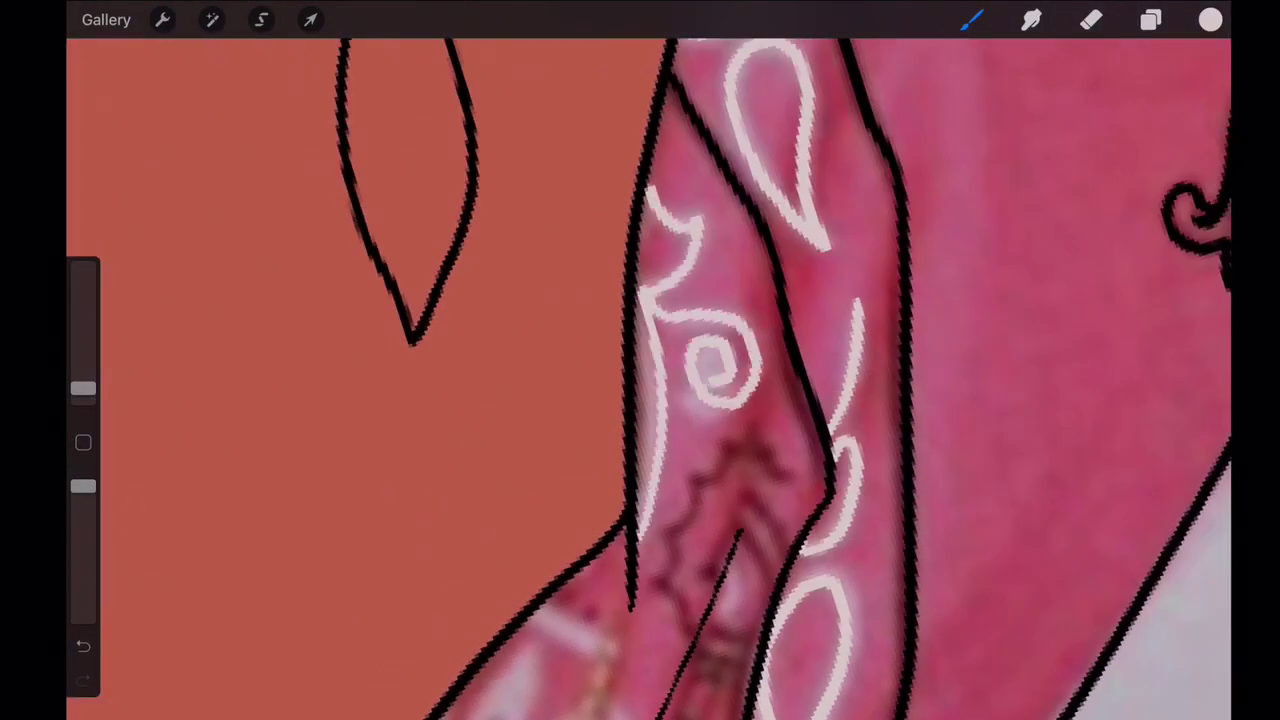
scroll(640, 360, "down", 5)
mouse_move(700, 350)
left_mouse_down()
mouse_move(720, 380)
mouse_move(698, 470)
left_mouse_up()
scroll(640, 360, "up", 5)
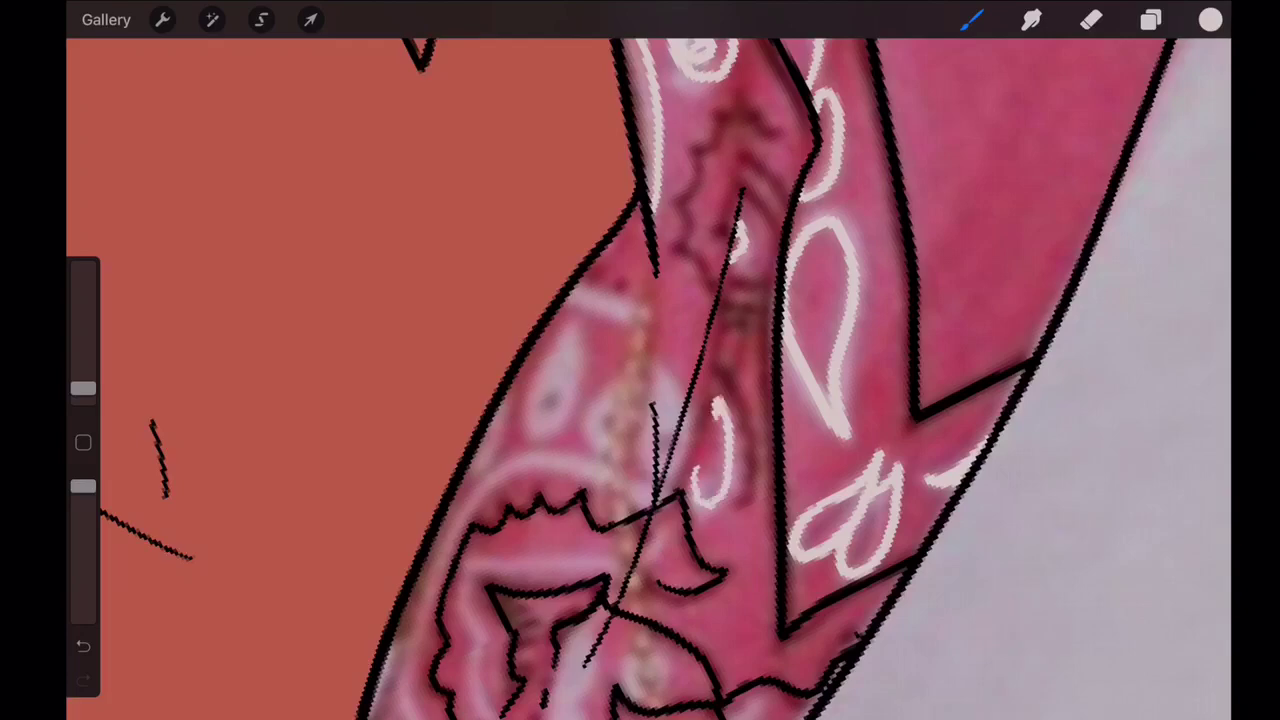
- Add white teardrops, a loop, a left-edge arc and lines inside the paisley and fold
left_click_drag(638, 322, 624, 470)
mouse_move(565, 330)
left_mouse_down()
mouse_move(532, 385)
mouse_move(570, 340)
left_mouse_up()
left_click_drag(615, 382, 600, 430)
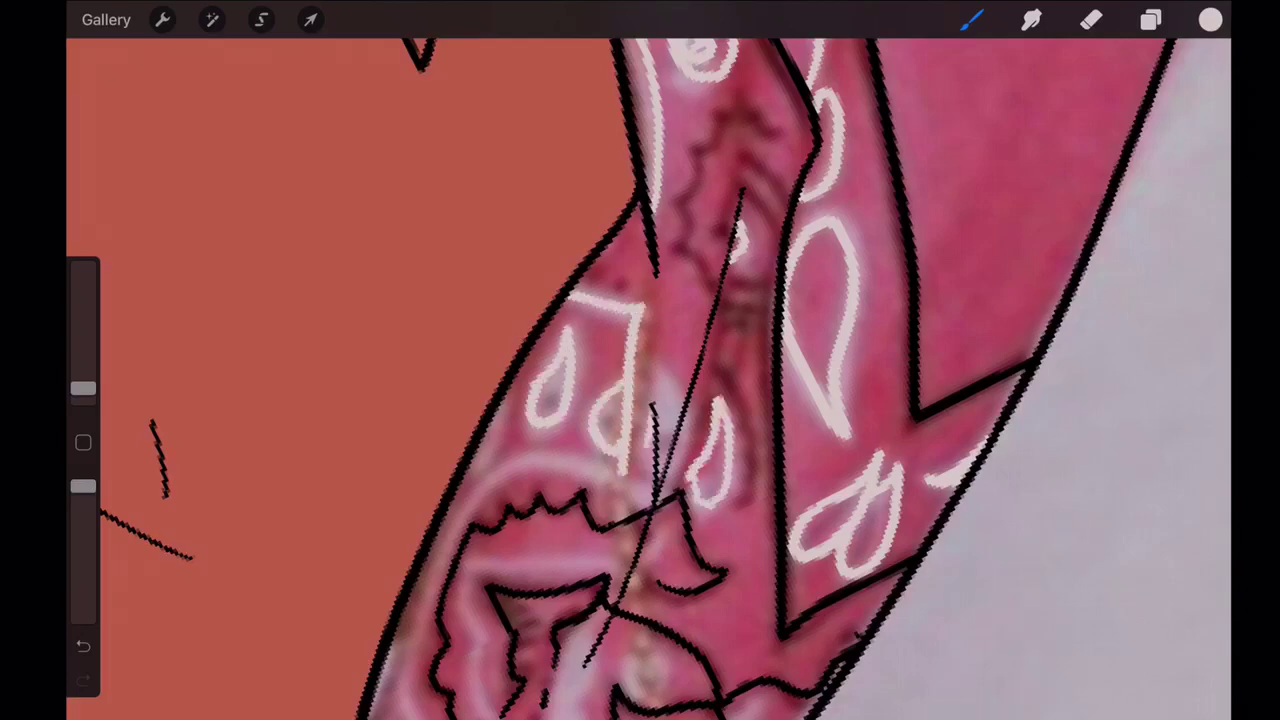
left_click_drag(668, 378, 646, 466)
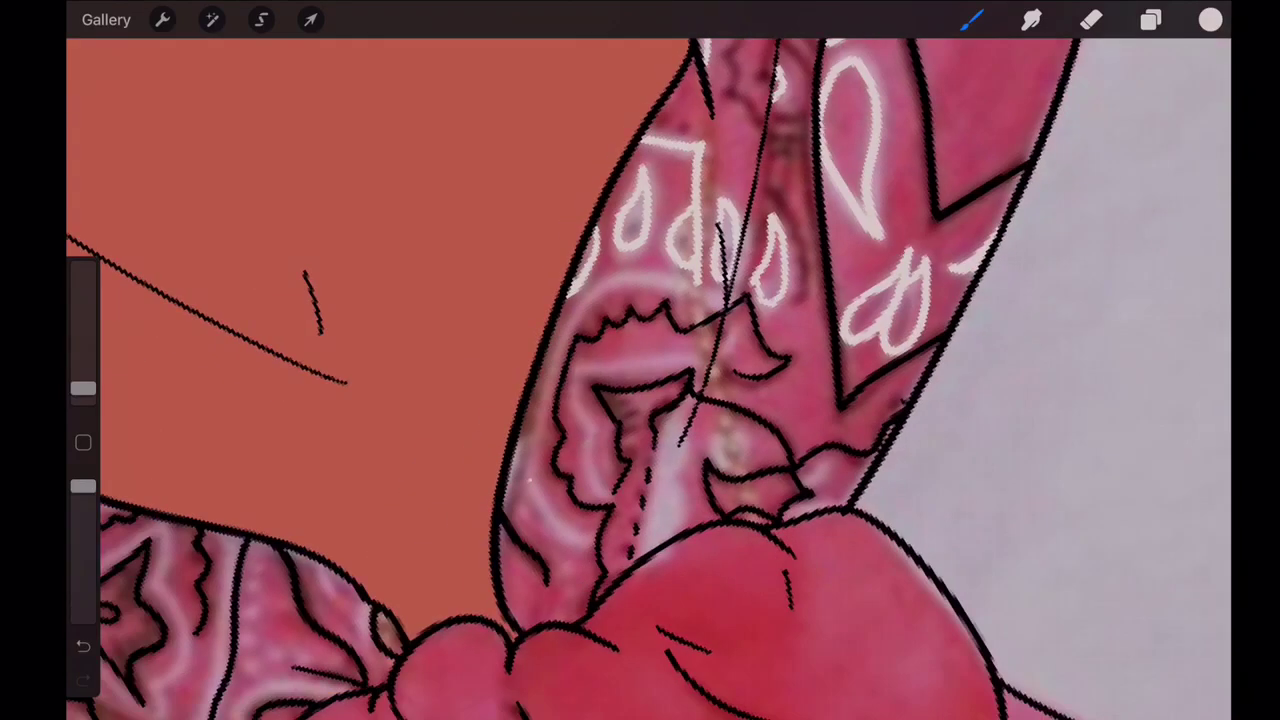
left_click_drag(530, 478, 688, 276)
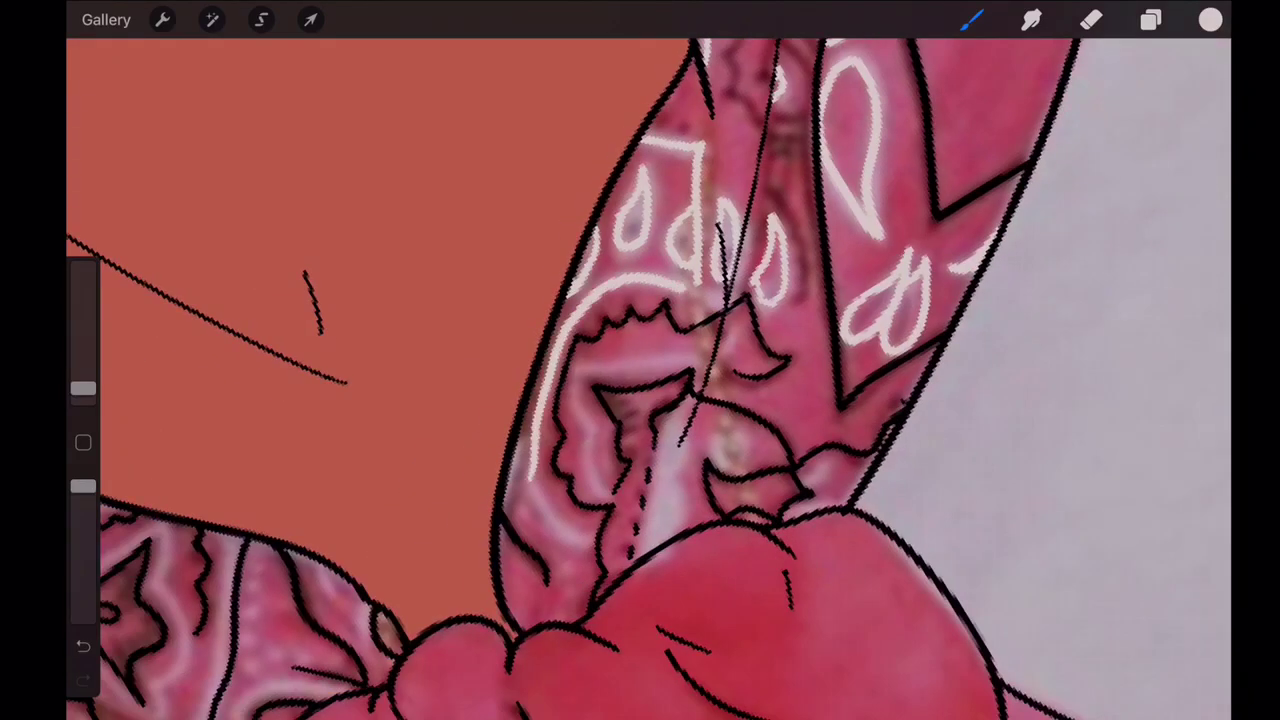
left_click_drag(596, 485, 651, 360)
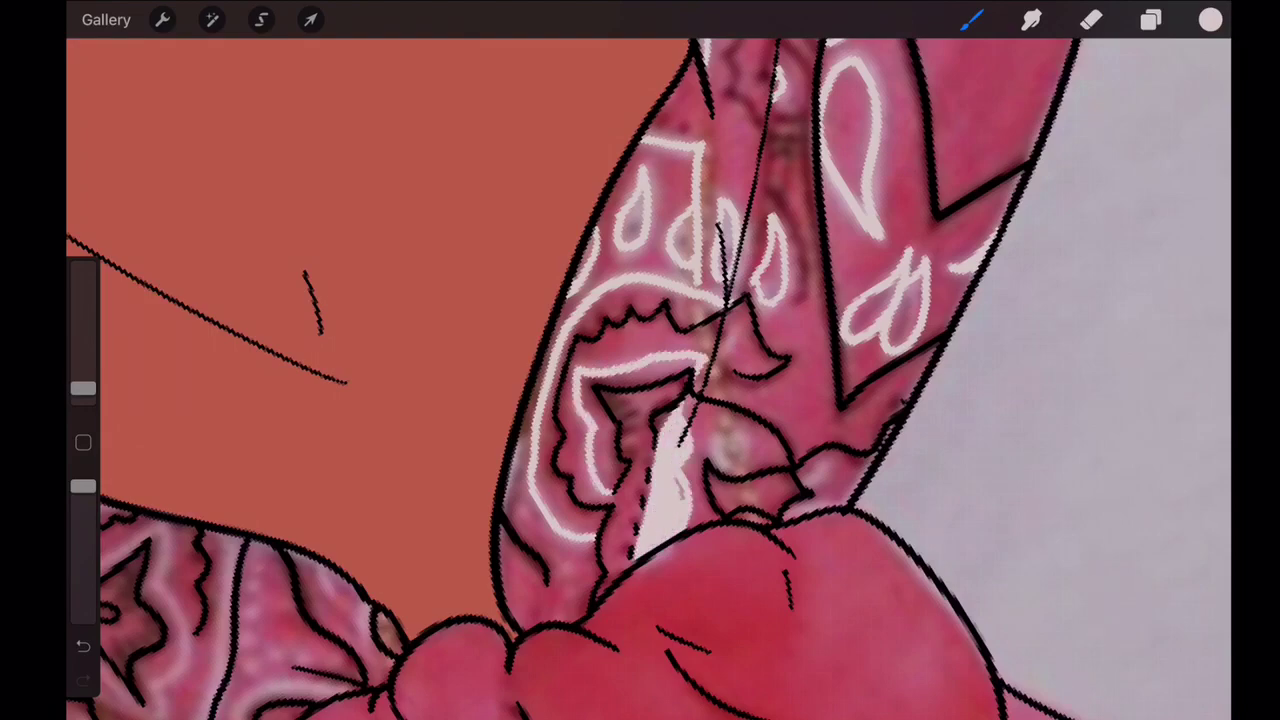
scroll(640, 380, "down", 5)
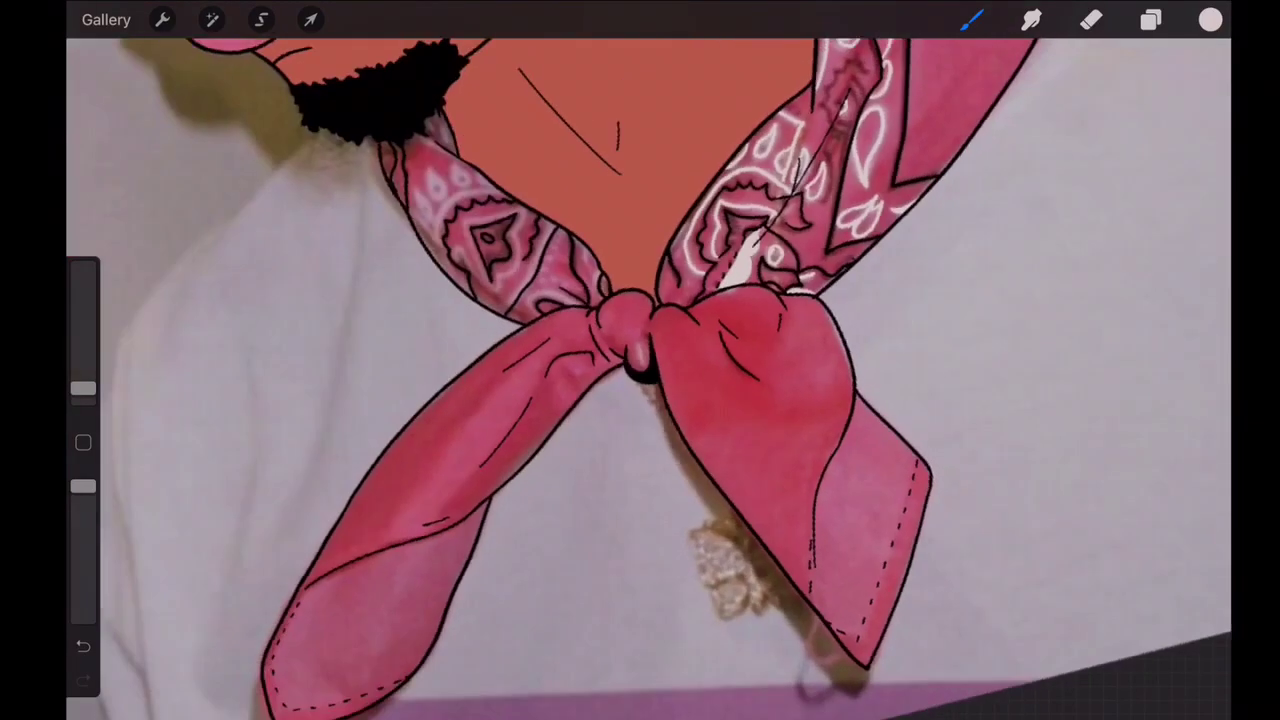
scroll(640, 380, "up", 10)
scroll(640, 380, "down", 3)
left_click_drag(664, 310, 680, 460)
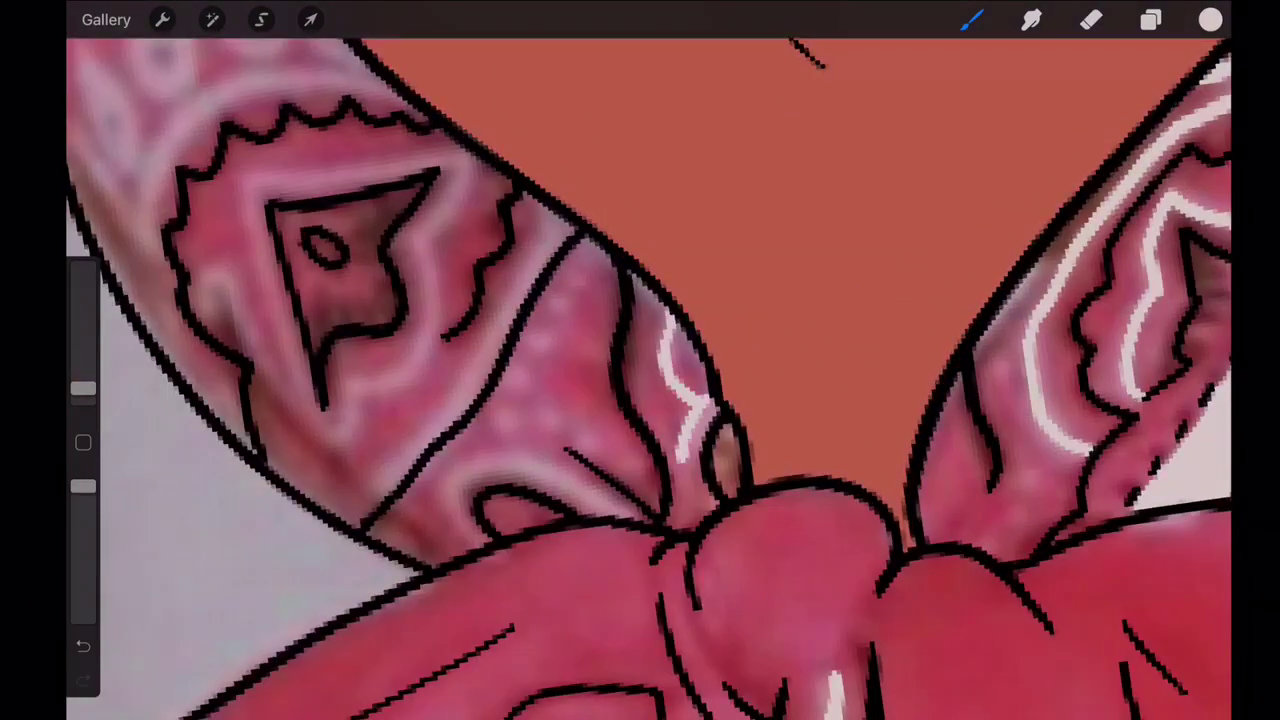
left_click_drag(458, 540, 628, 515)
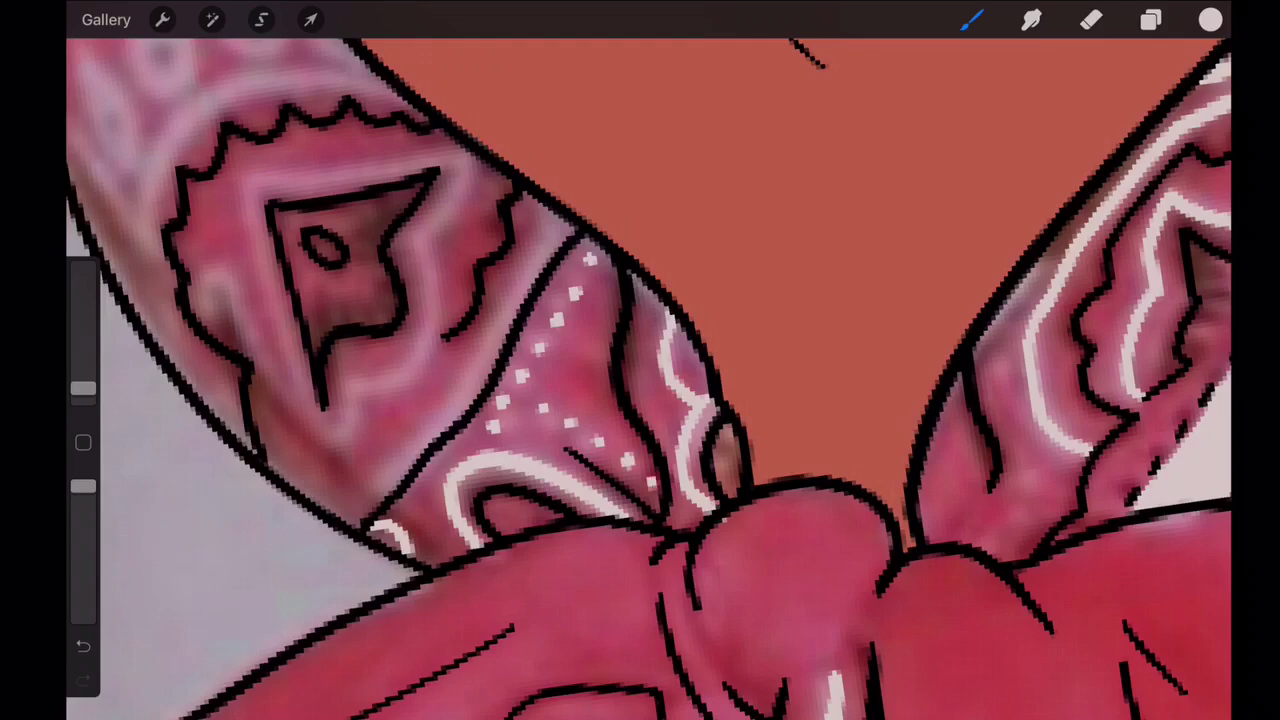
- Outline the triangle motif, the arc above the zigzag and the arm's edge in white
scroll(640, 380, "down", 3)
left_click_drag(505, 258, 595, 530)
scroll(640, 380, "up", 2)
left_click_drag(540, 295, 450, 395)
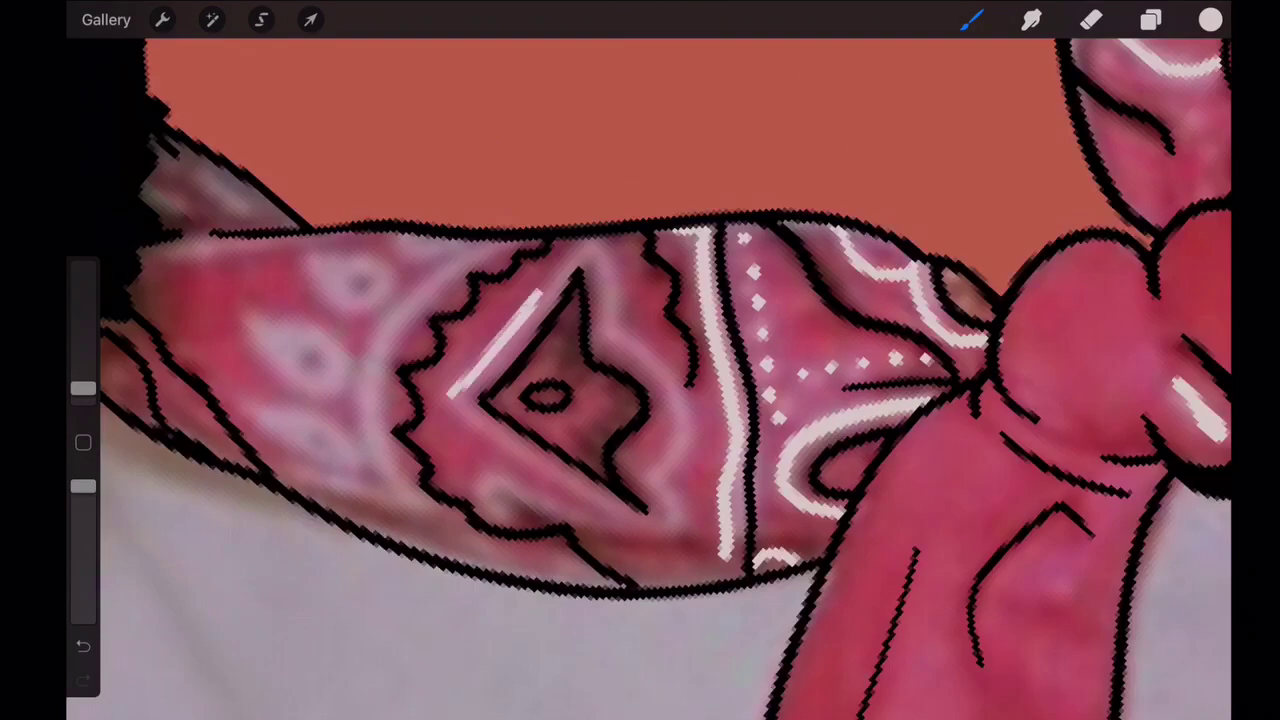
mouse_move(540, 250)
left_mouse_down()
mouse_move(680, 470)
mouse_move(480, 500)
left_mouse_up()
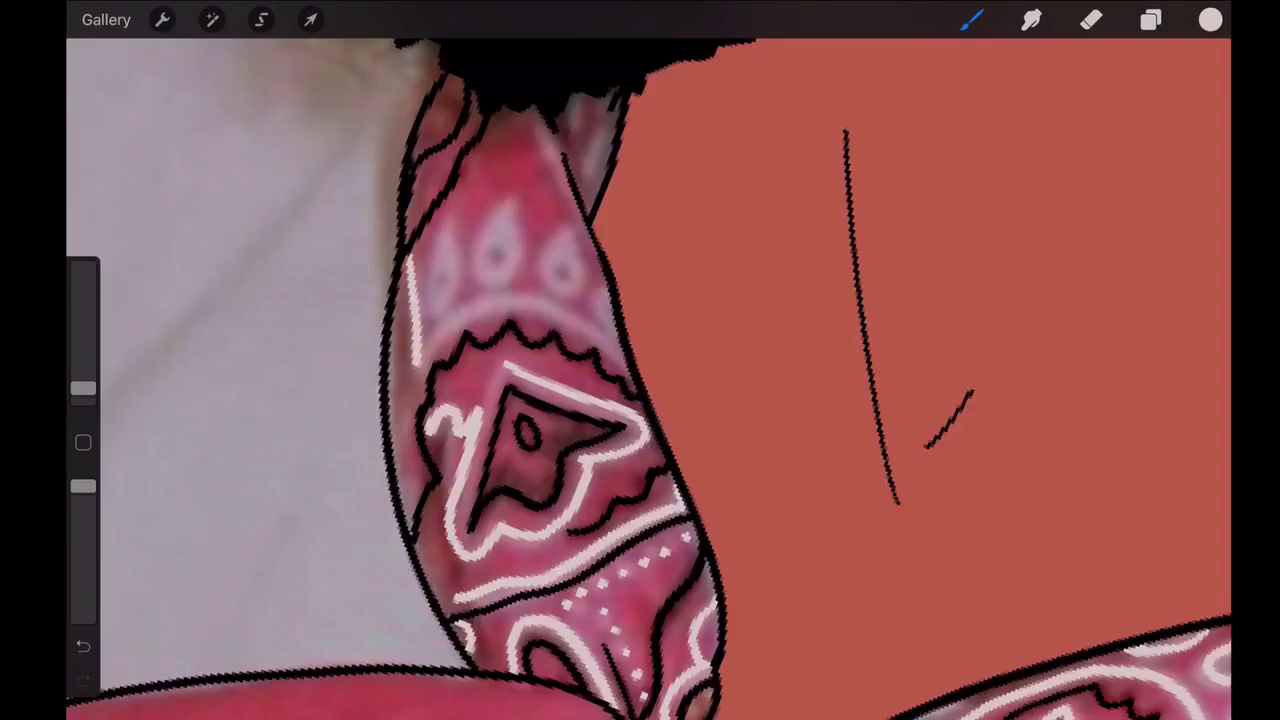
left_click_drag(422, 350, 626, 352)
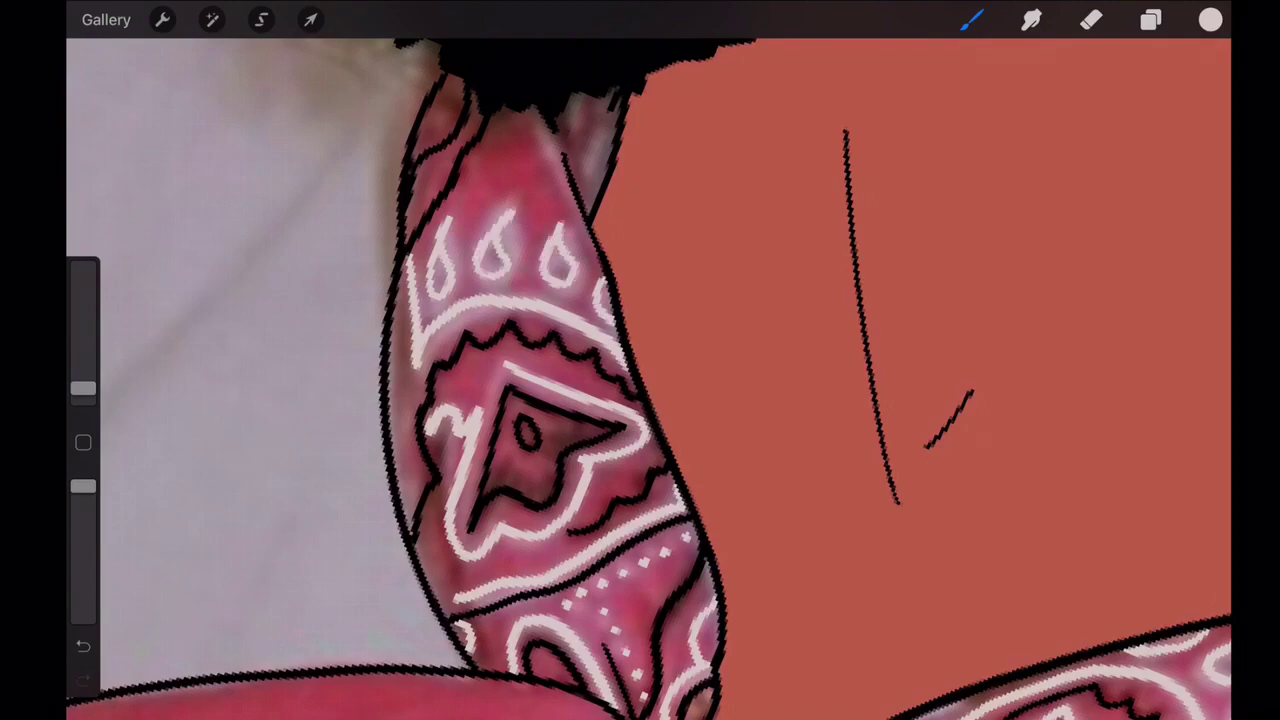
left_click_drag(532, 106, 588, 250)
scroll(600, 300, "up", 5)
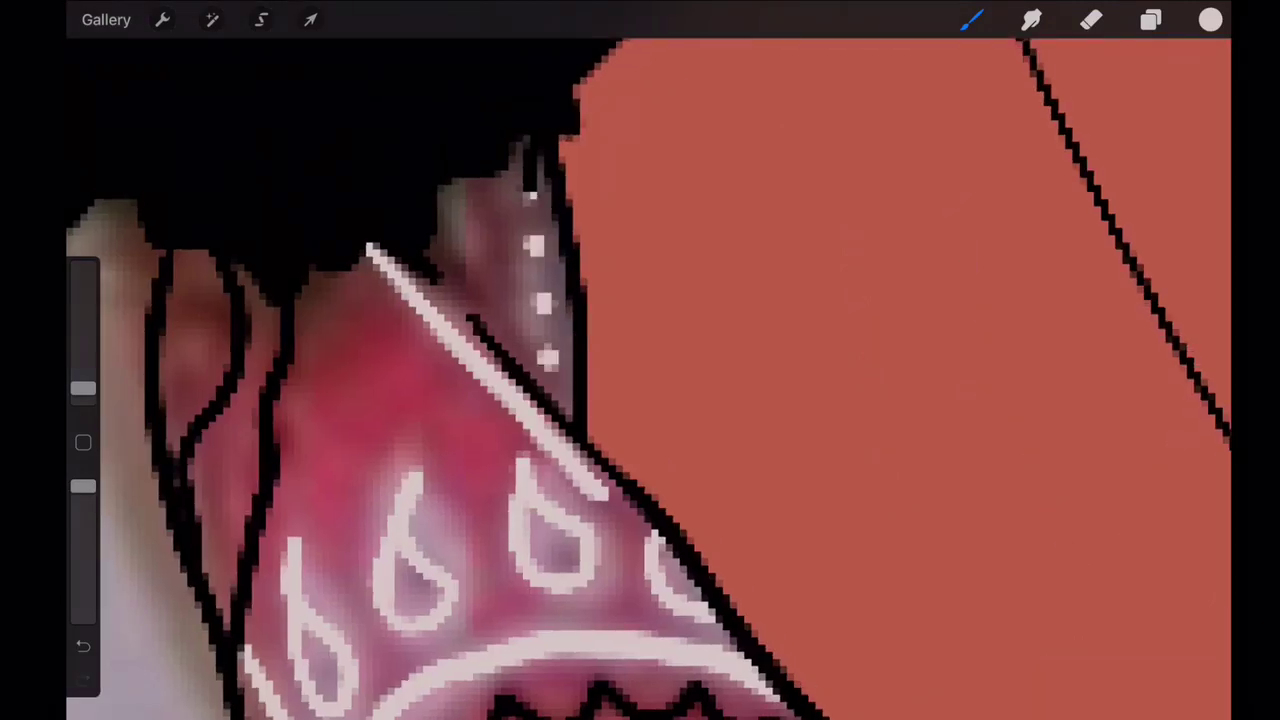
scroll(640, 360, "down", 5)
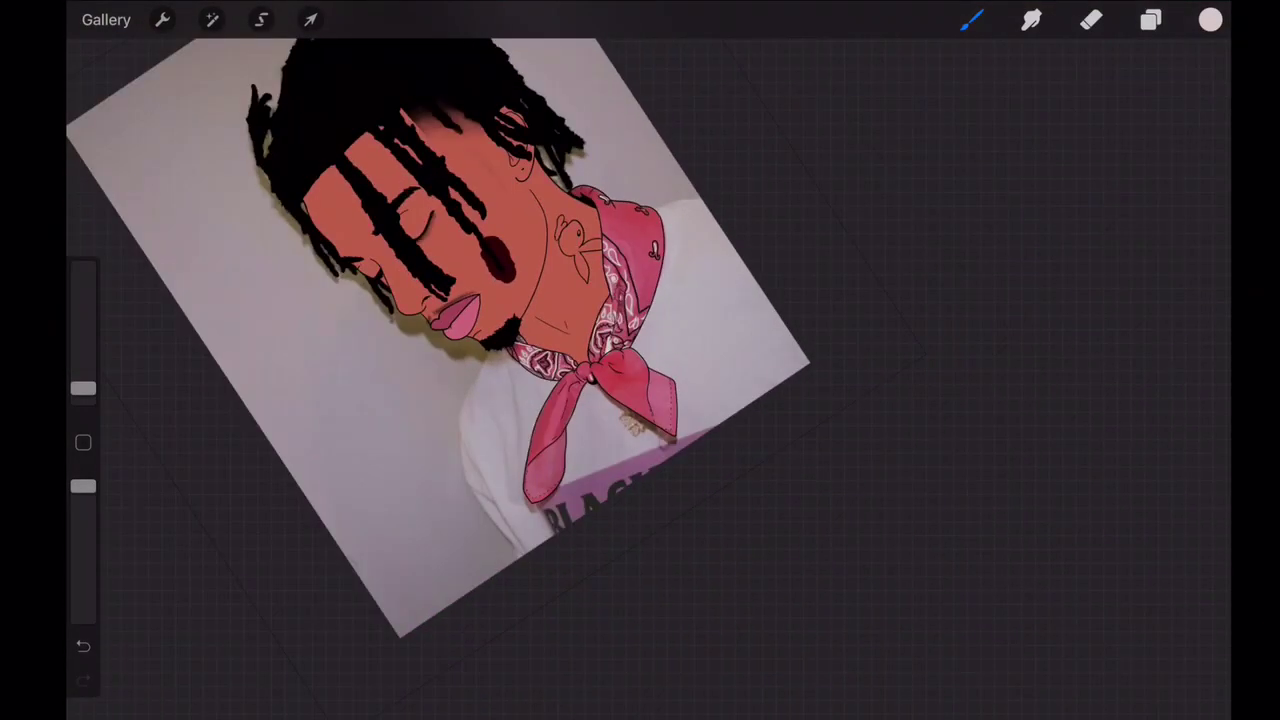
- Add a new Layer 7 above the skin-colour layer, keeping the reference photo visible
left_click(1151, 20)
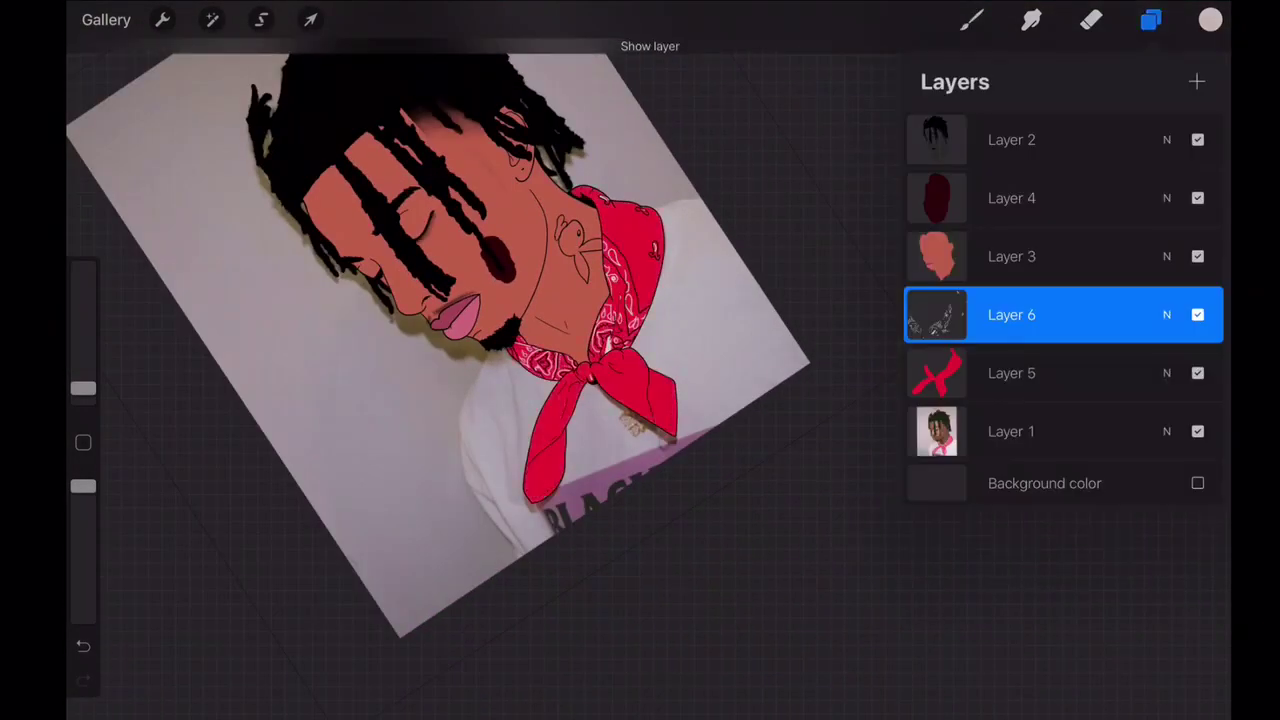
left_click(1197, 431)
left_click(1197, 483)
scroll(480, 360, "up", 3)
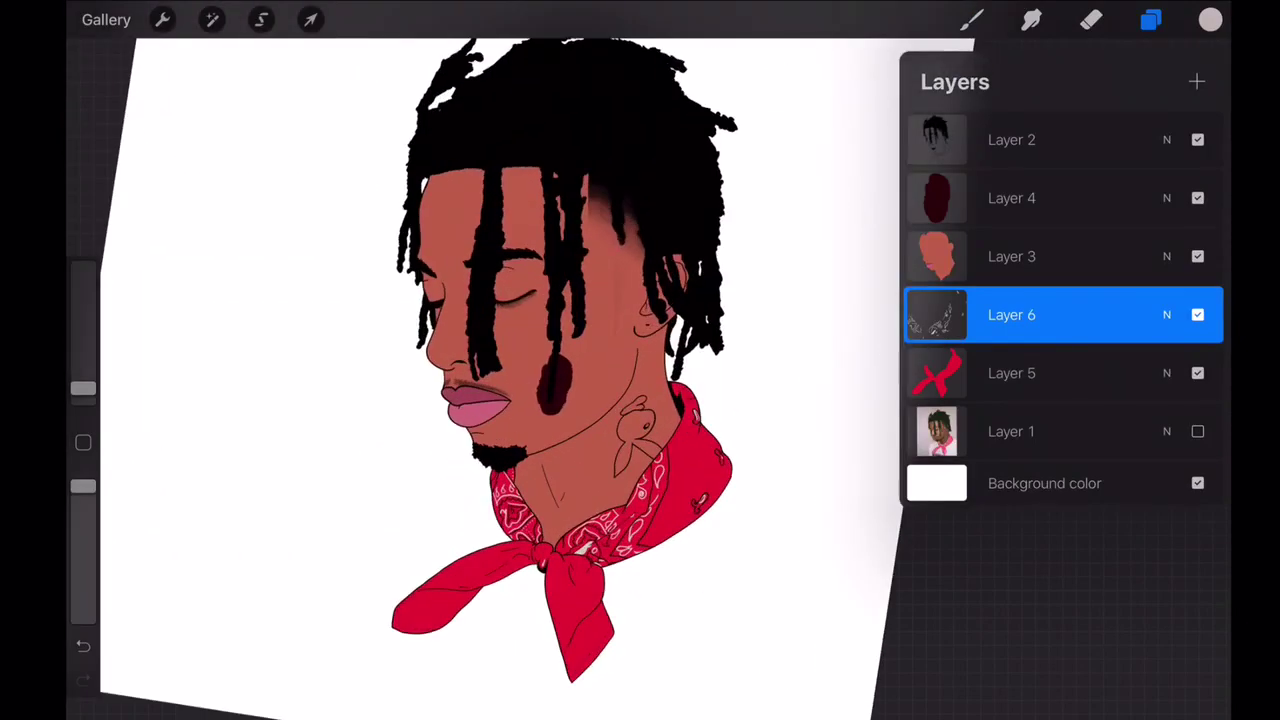
left_click(1012, 256)
left_click(1197, 81)
left_click(1210, 20)
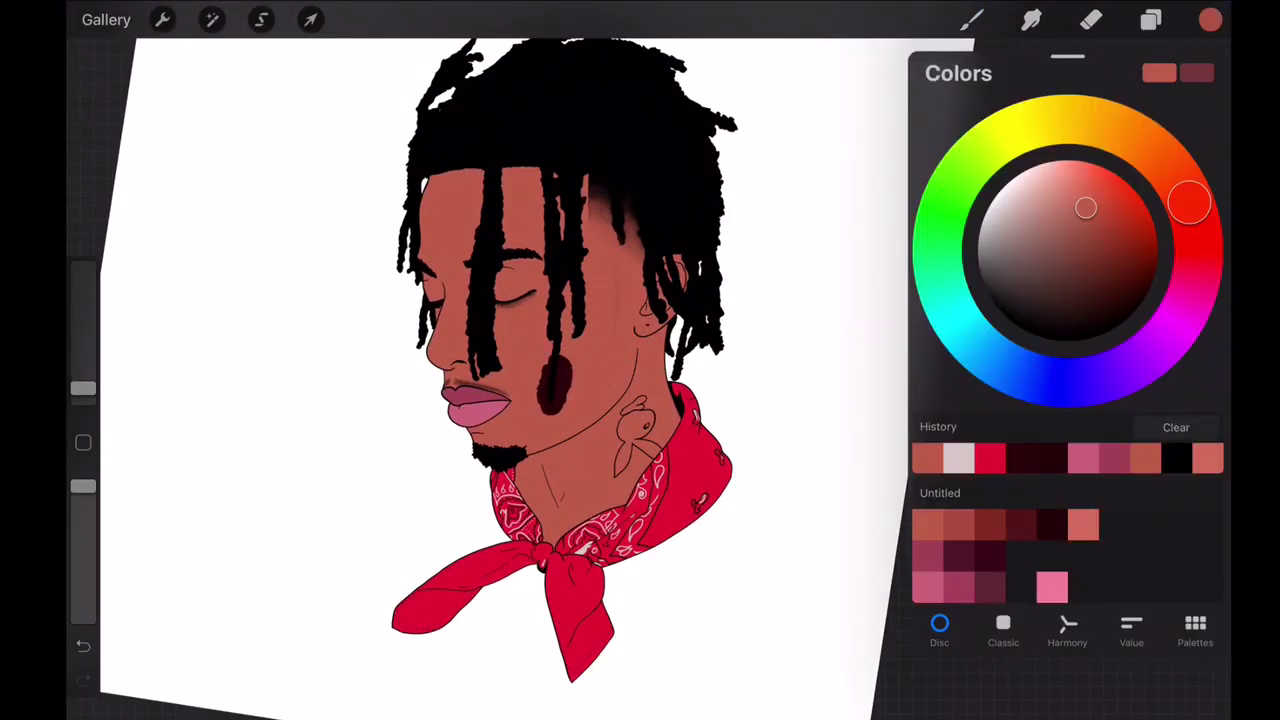
left_click(1194, 620)
left_click(1151, 20)
left_click(1197, 489)
left_click(971, 20)
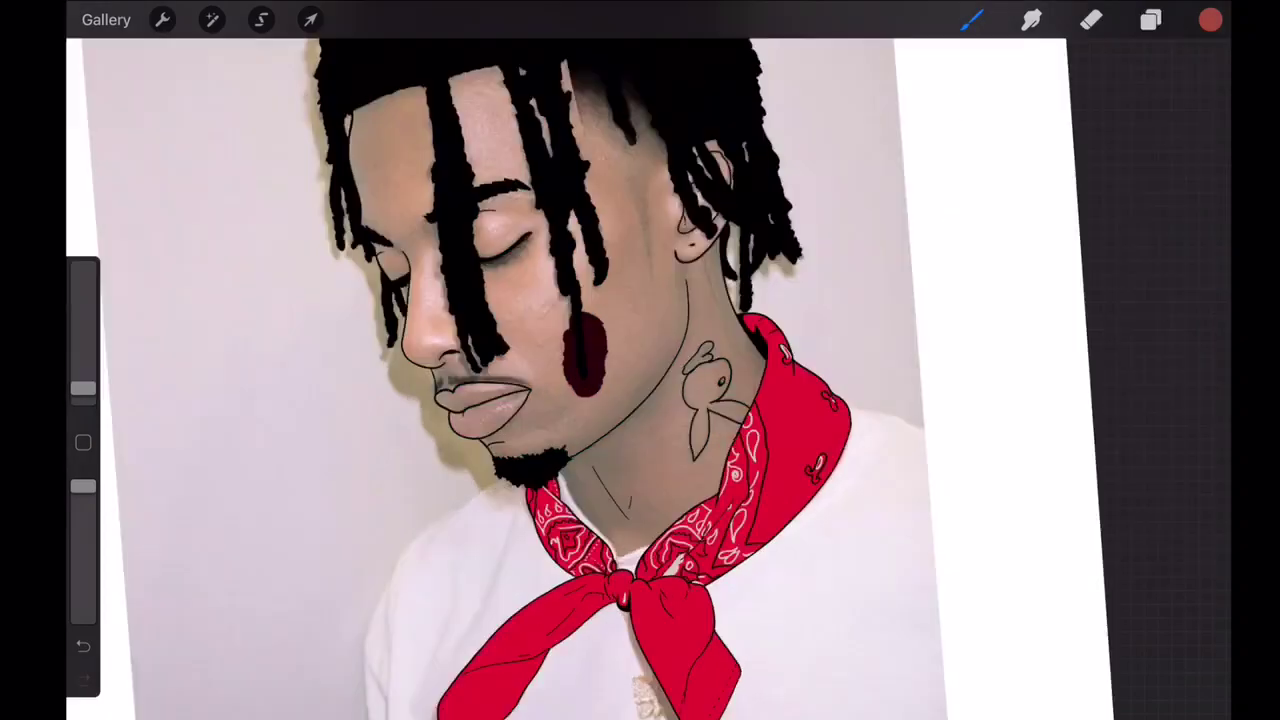
- Sketch a red shadow line down from the lip corner and fill it with red
scroll(640, 360, "up", 3)
scroll(640, 360, "up", 3)
scroll(640, 360, "up", 2)
scroll(640, 360, "up", 3)
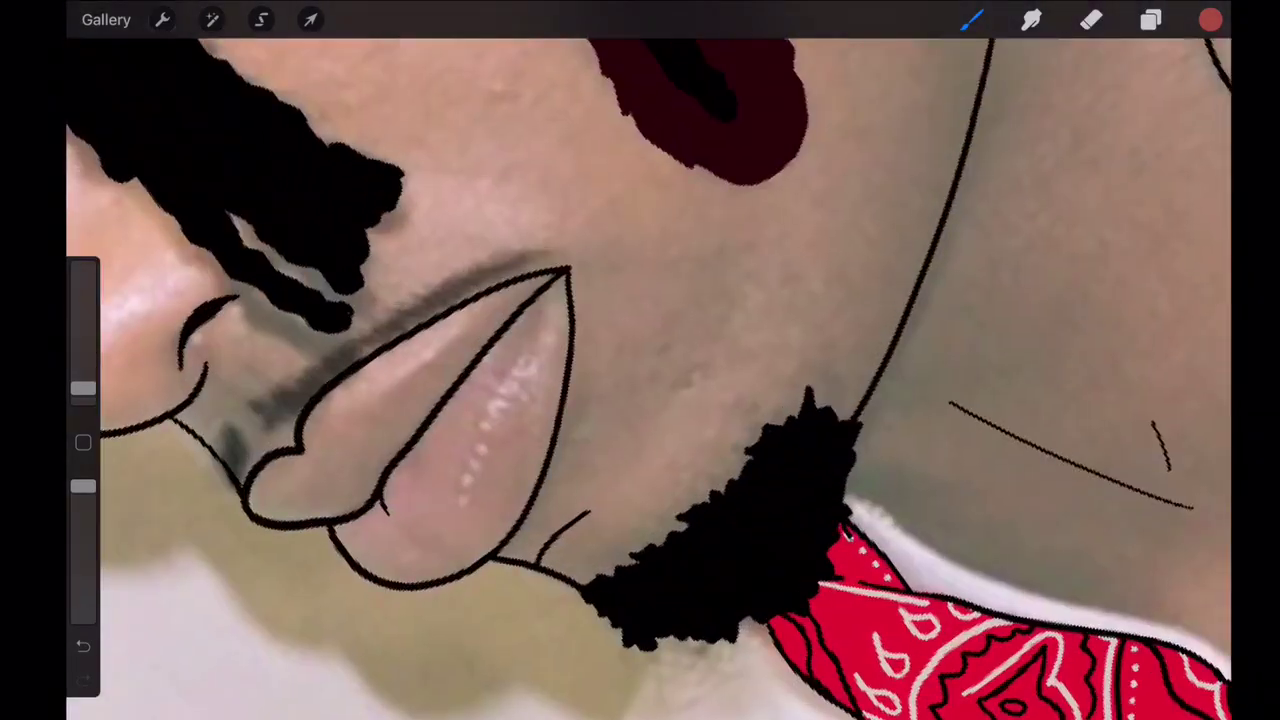
key("ctrl+z")
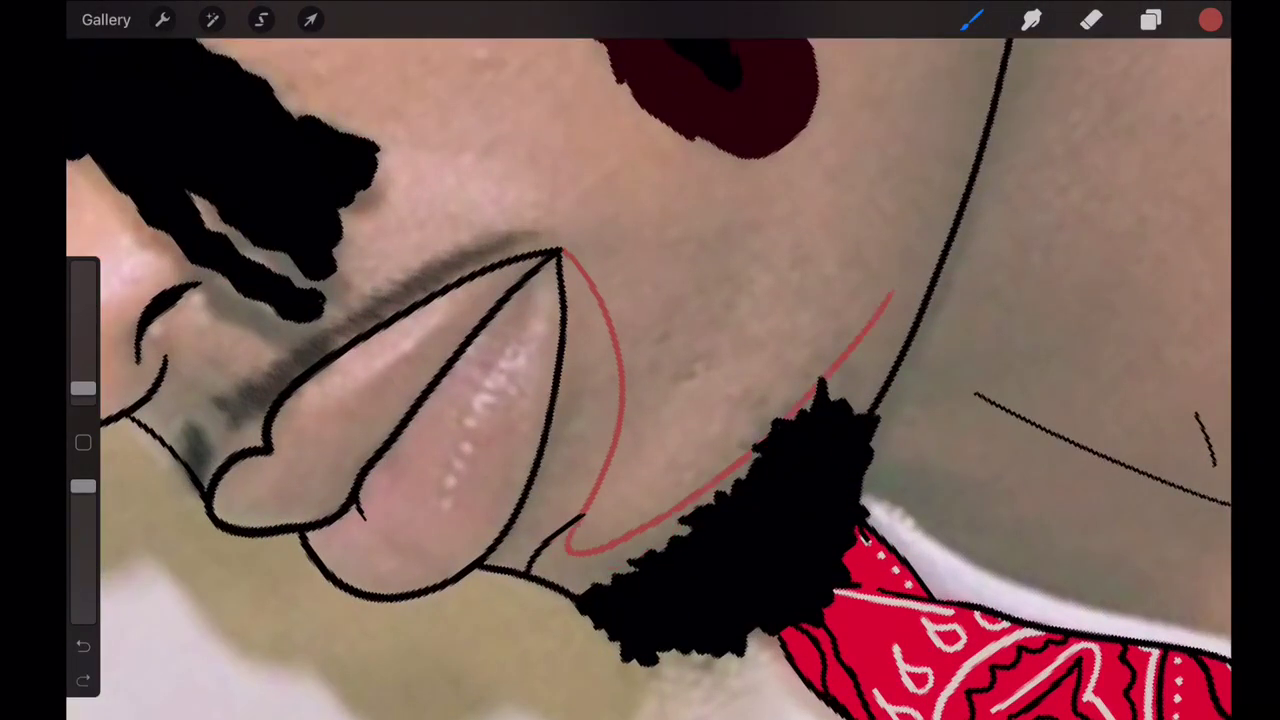
scroll(640, 360, "down", 5)
scroll(640, 360, "up", 3)
scroll(640, 360, "up", 3)
left_click_drag(648, 288, 714, 566)
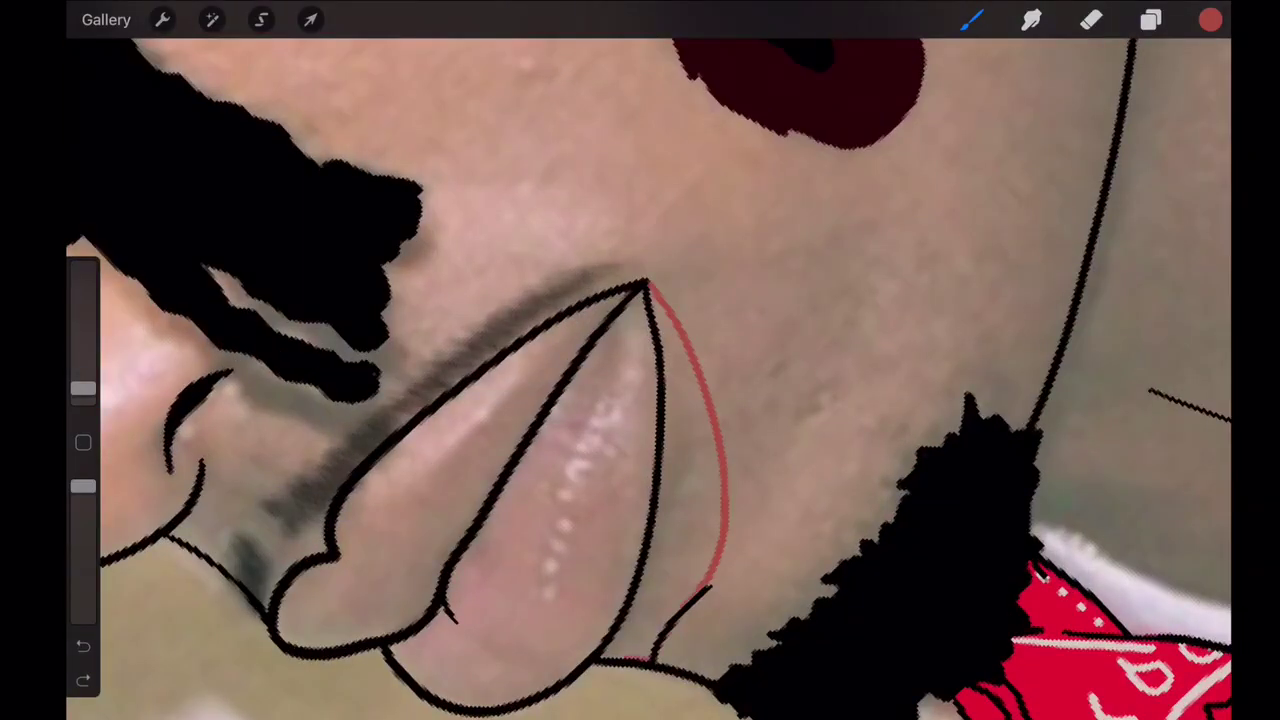
left_click_drag(1210, 20, 690, 470)
- Redraw a red shadow line from the ear down the neck and fill it red
scroll(640, 360, "down", 5)
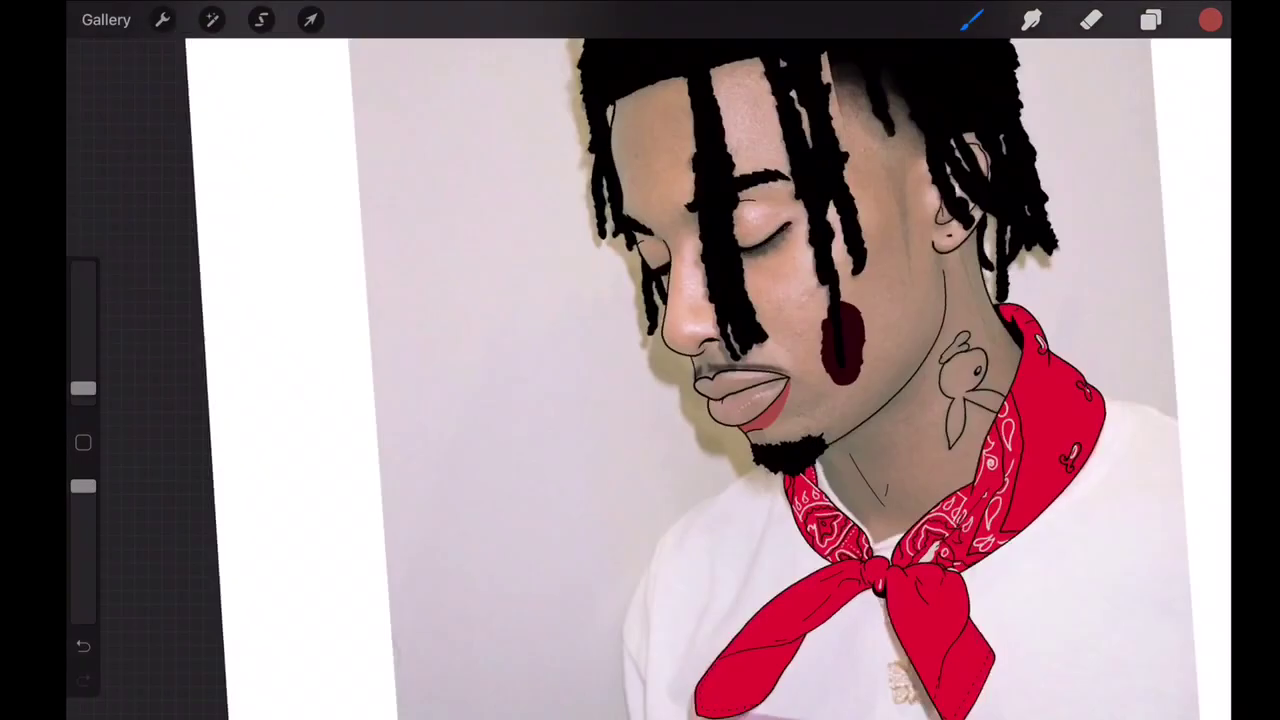
scroll(640, 360, "up", 2)
scroll(640, 360, "up", 2)
key("ctrl+z")
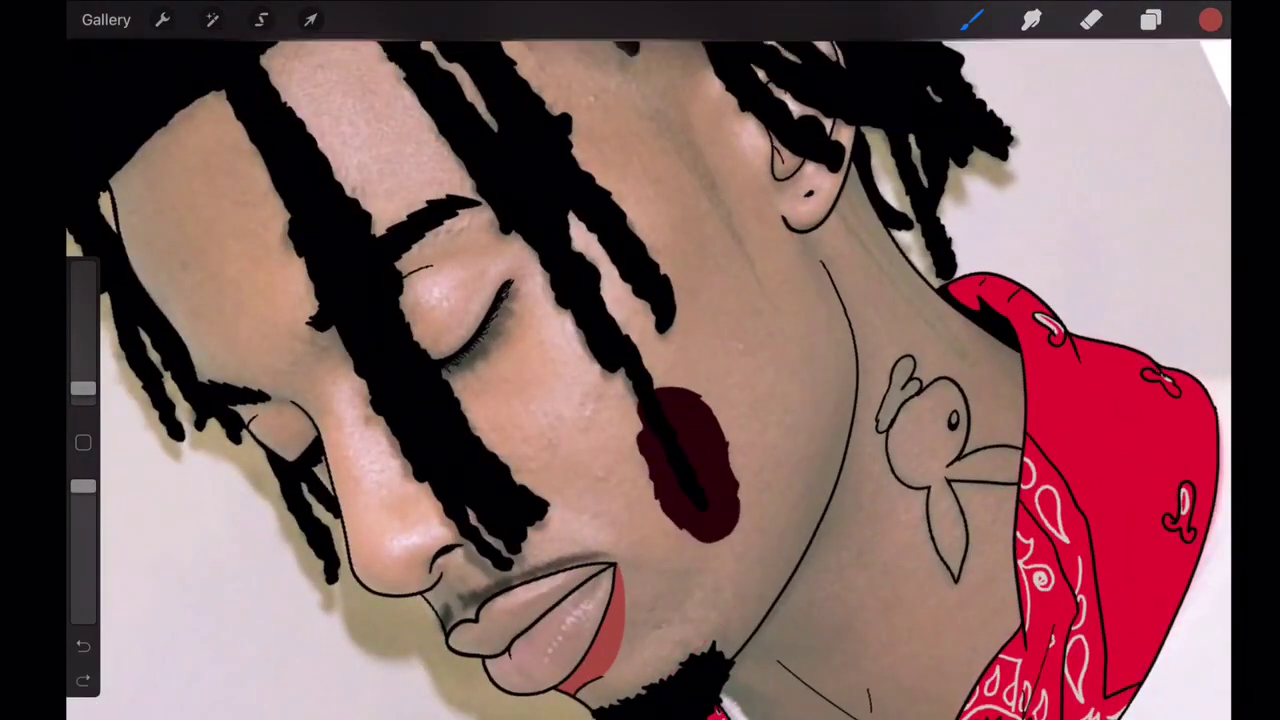
left_click_drag(818, 235, 605, 685)
scroll(806, 234, "up", 5)
left_click_drag(750, 264, 732, 562)
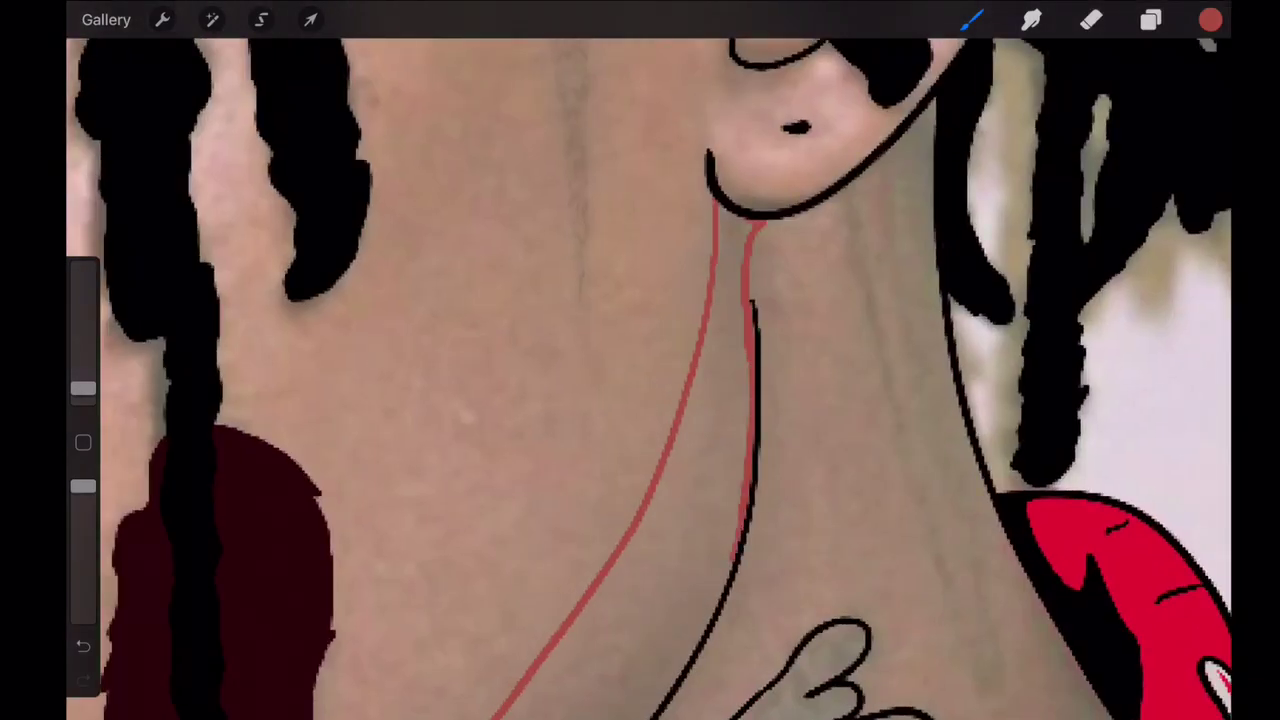
scroll(640, 360, "down", 5)
scroll(640, 360, "up", 5)
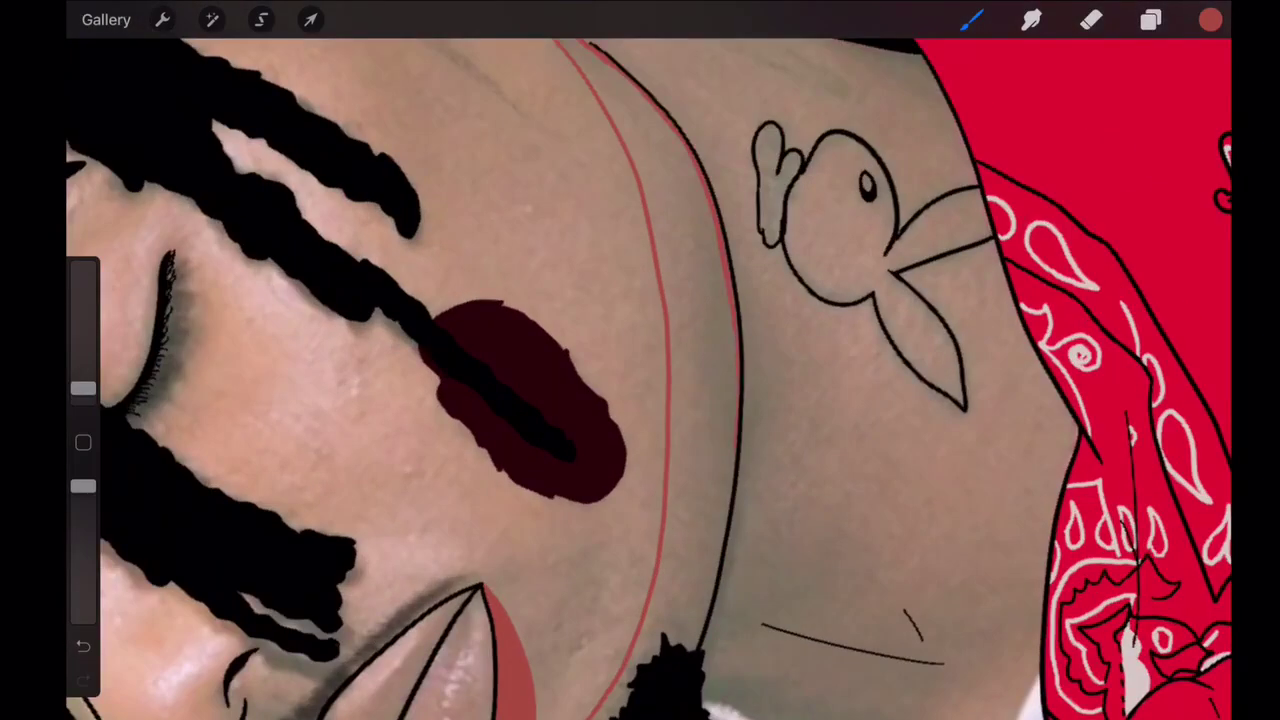
scroll(640, 360, "down", 3)
scroll(640, 360, "up", 4)
left_click_drag(1210, 19, 560, 300)
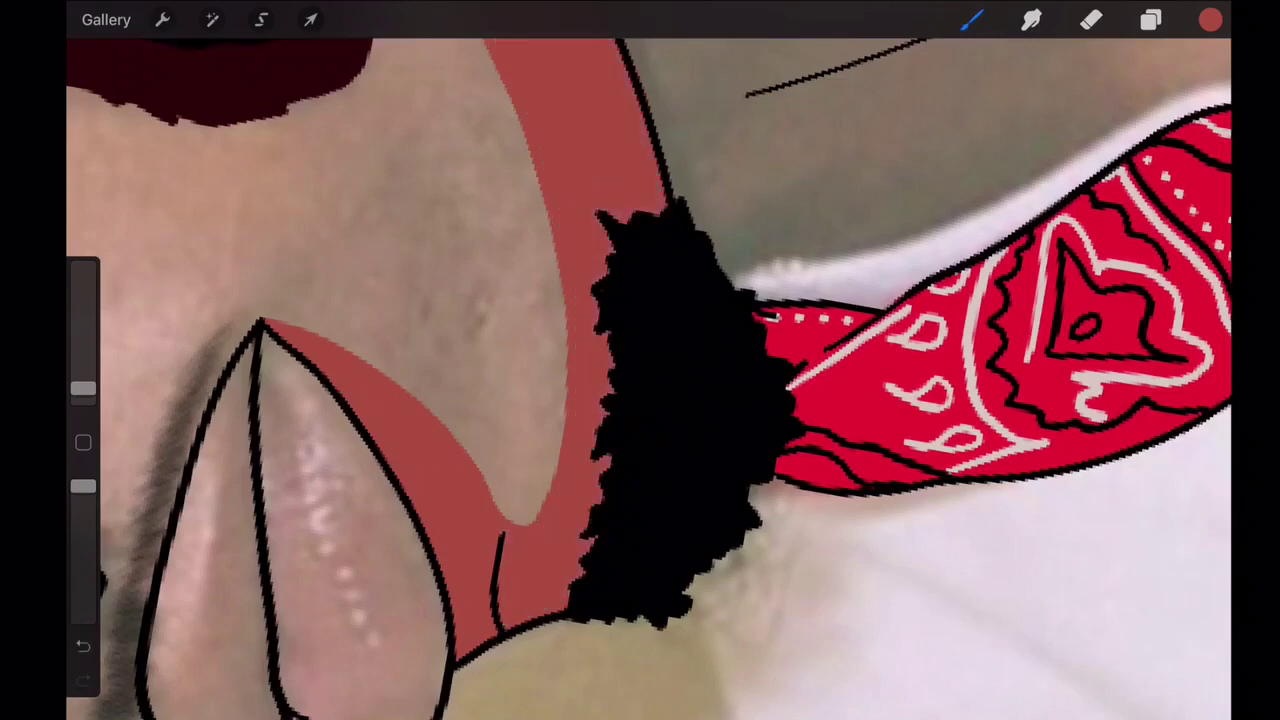
scroll(640, 360, "down", 5)
- Draw a red zigzag shadow line down the forehead
left_click(1151, 19)
scroll(640, 360, "up", 3)
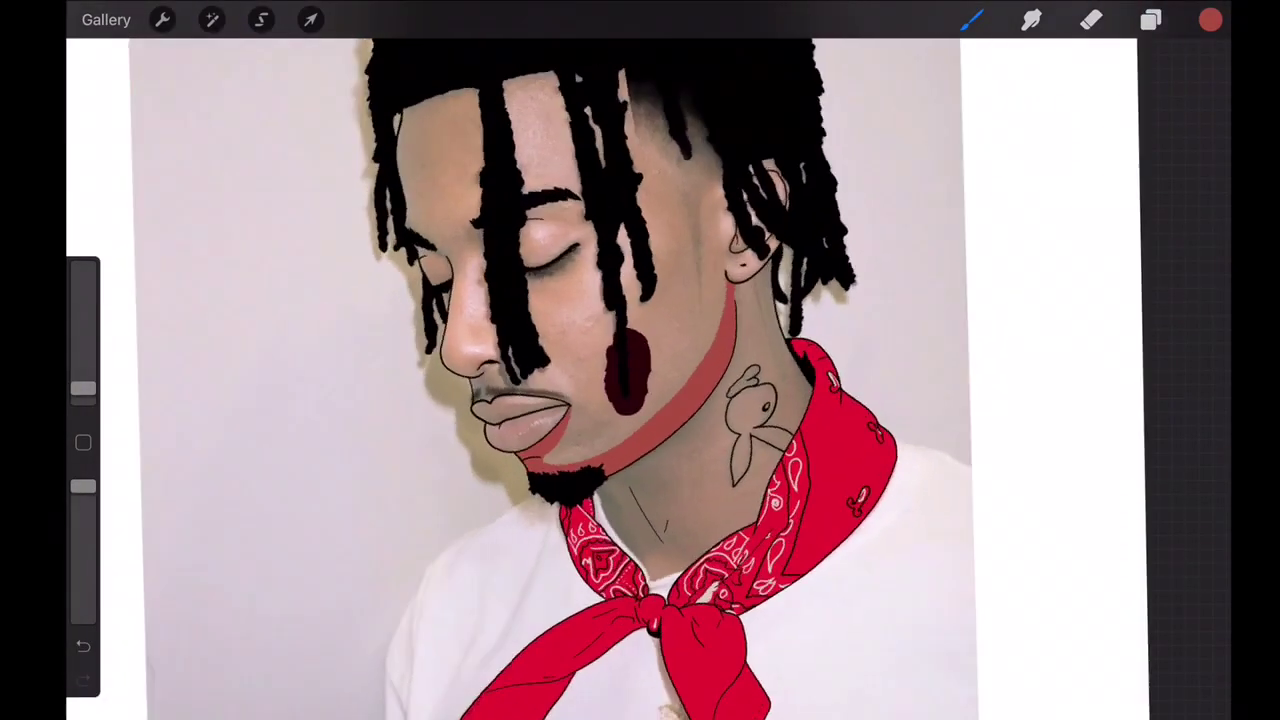
scroll(640, 360, "up", 1)
scroll(640, 360, "up", 1)
scroll(640, 360, "up", 1)
scroll(640, 360, "up", 3)
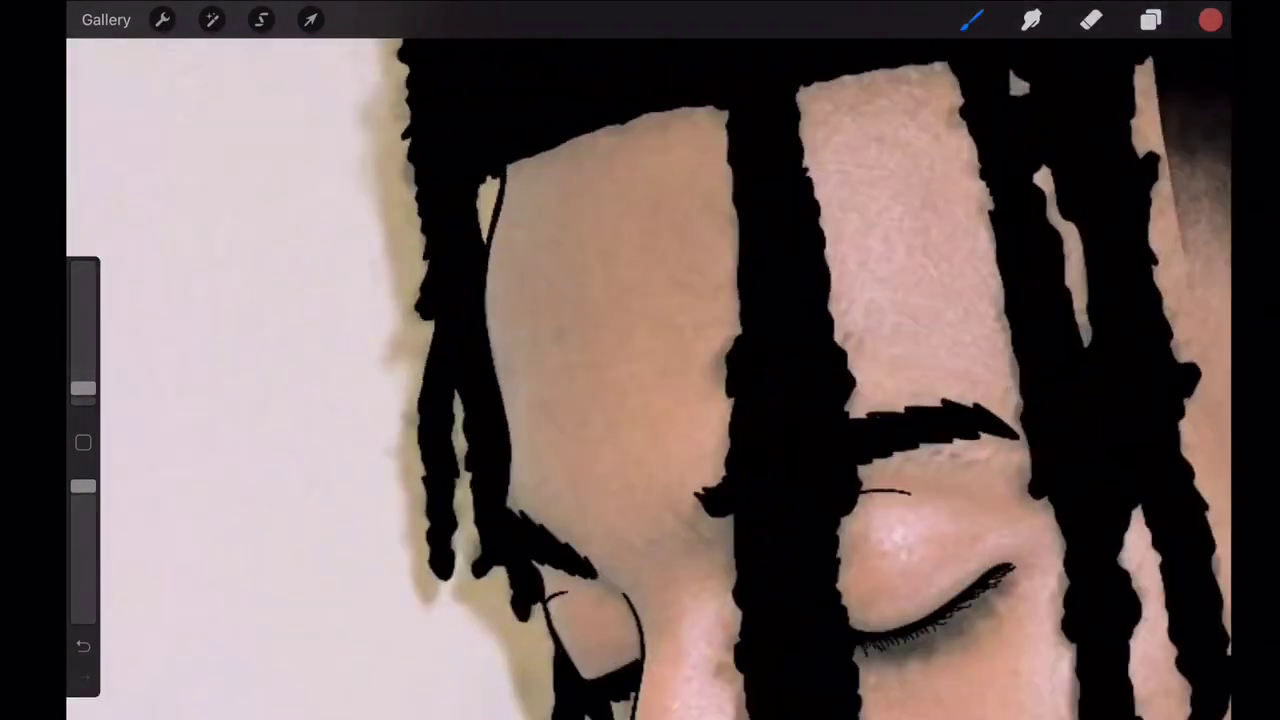
left_click_drag(575, 140, 540, 505)
scroll(640, 360, "down", 3)
- Outline a closed red shadow loop on the cheek and fill it with red
mouse_move(1210, 19)
left_mouse_down()
mouse_move(530, 300)
mouse_move(570, 565)
mouse_move(668, 335)
left_mouse_up()
scroll(640, 360, "up", 5)
left_click_drag(712, 300, 728, 390)
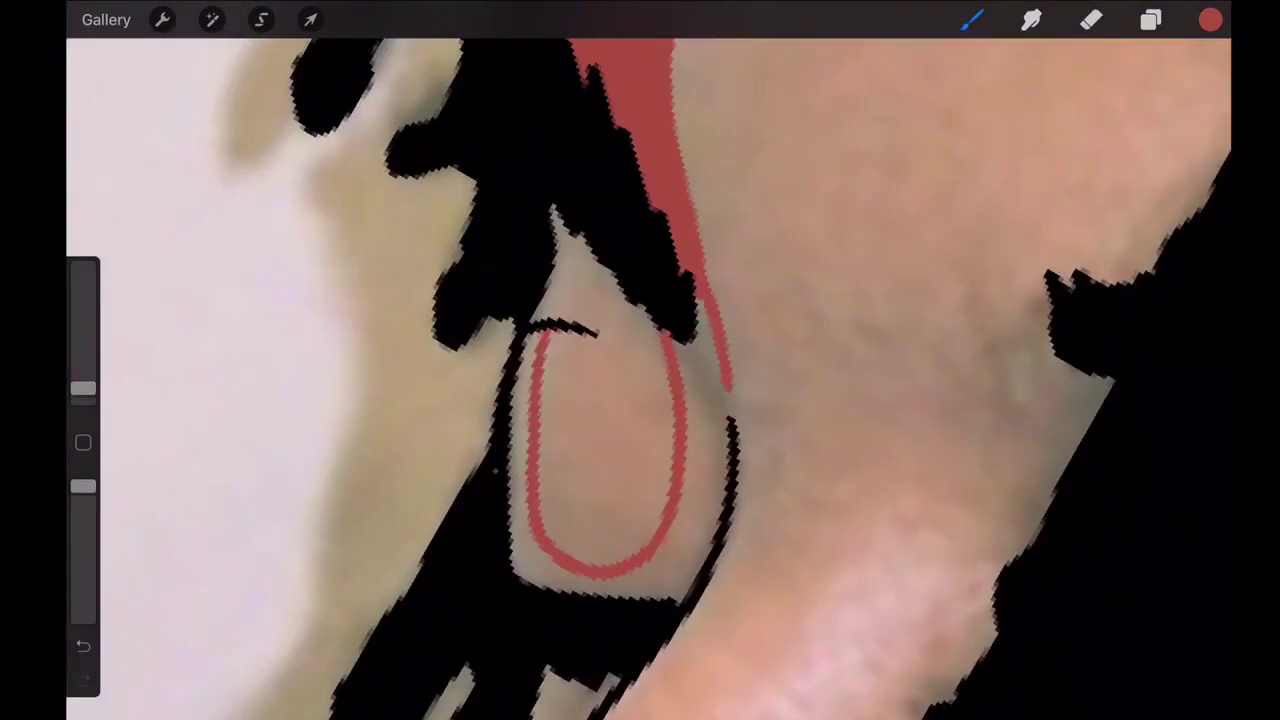
left_click_drag(1210, 19, 697, 577)
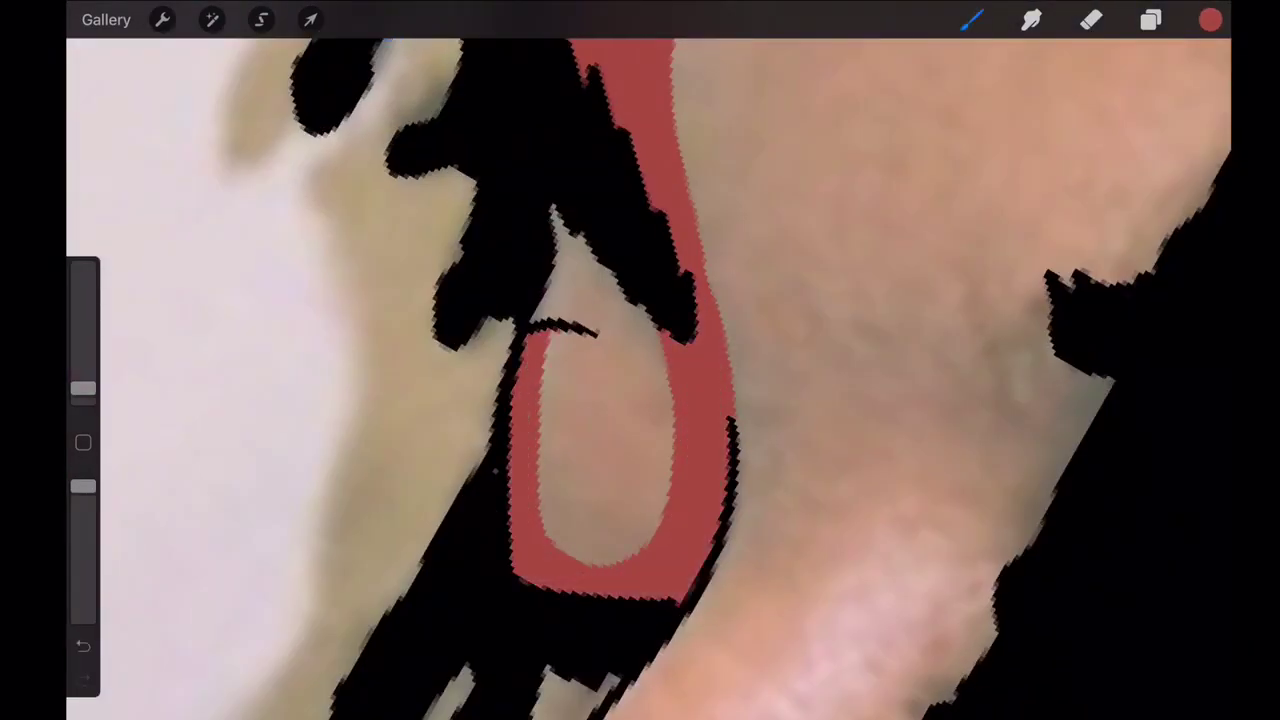
left_click_drag(670, 390, 546, 346)
scroll(640, 360, "down", 5)
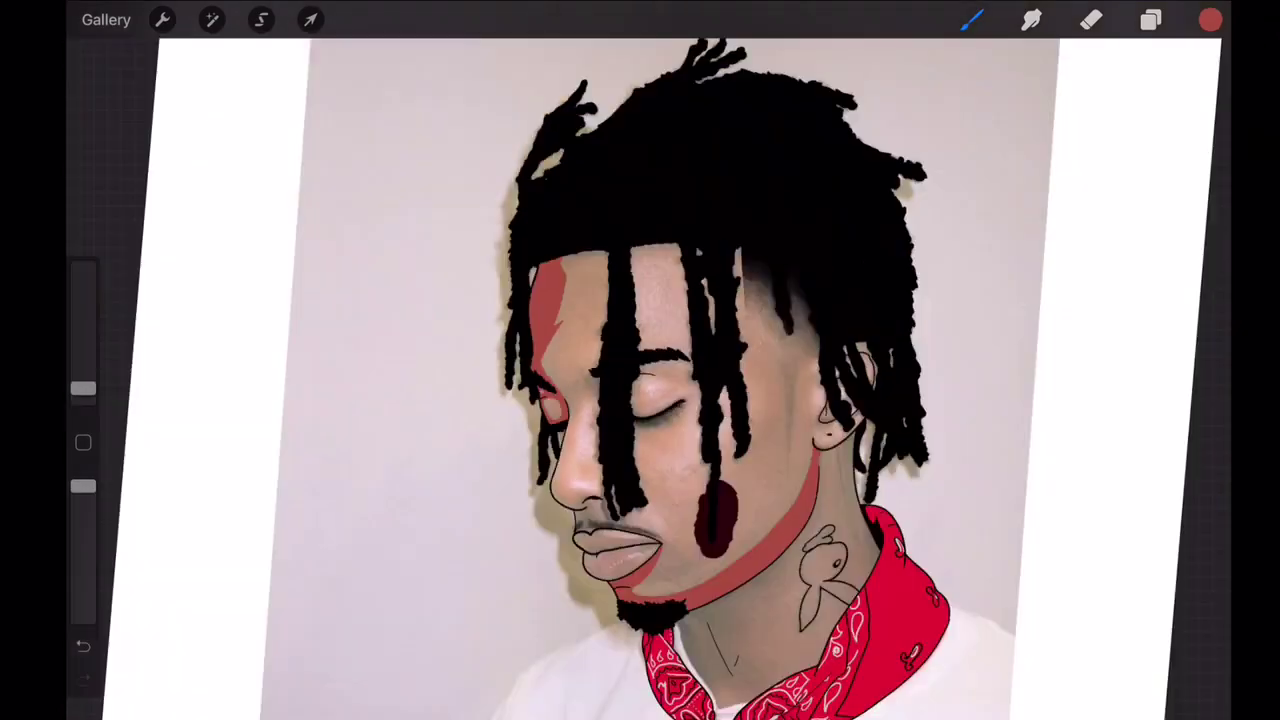
scroll(640, 360, "up", 5)
left_click_drag(662, 324, 610, 428)
mouse_move(610, 320)
left_mouse_down()
mouse_move(640, 440)
mouse_move(680, 330)
mouse_move(890, 455)
left_mouse_up()
- Outline the shadow over the eyelid in red
scroll(640, 360, "down", 5)
scroll(640, 360, "up", 3)
scroll(640, 360, "up", 5)
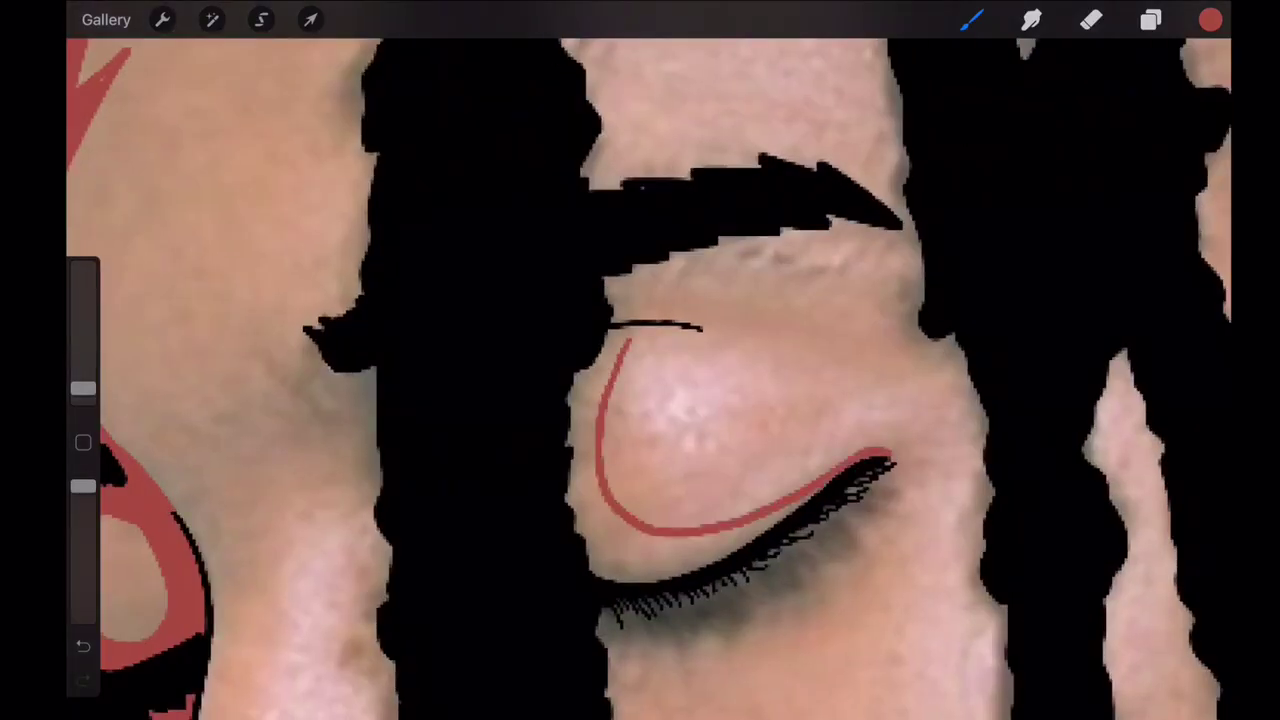
mouse_move(750, 340)
left_mouse_down()
mouse_move(855, 462)
mouse_move(988, 505)
left_mouse_up()
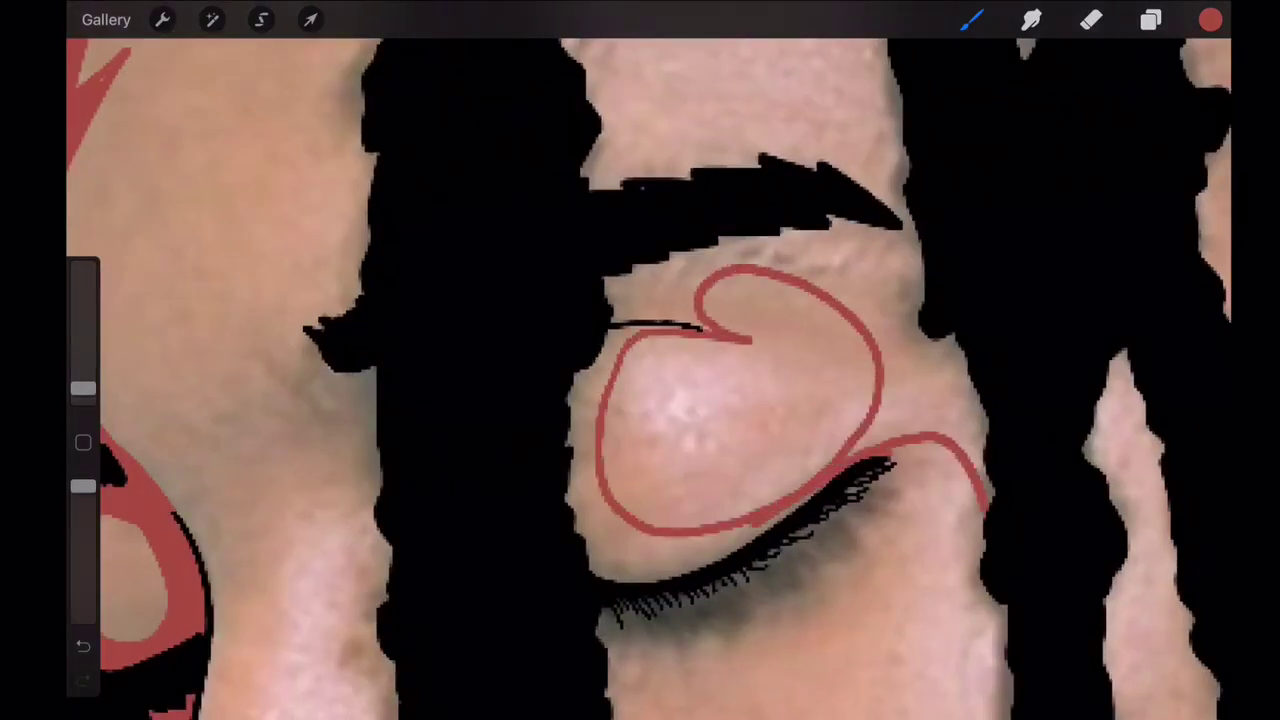
scroll(640, 360, "down", 5)
- Show the skin-colour Layer 3 and hide the reference photo layer
left_click(1151, 20)
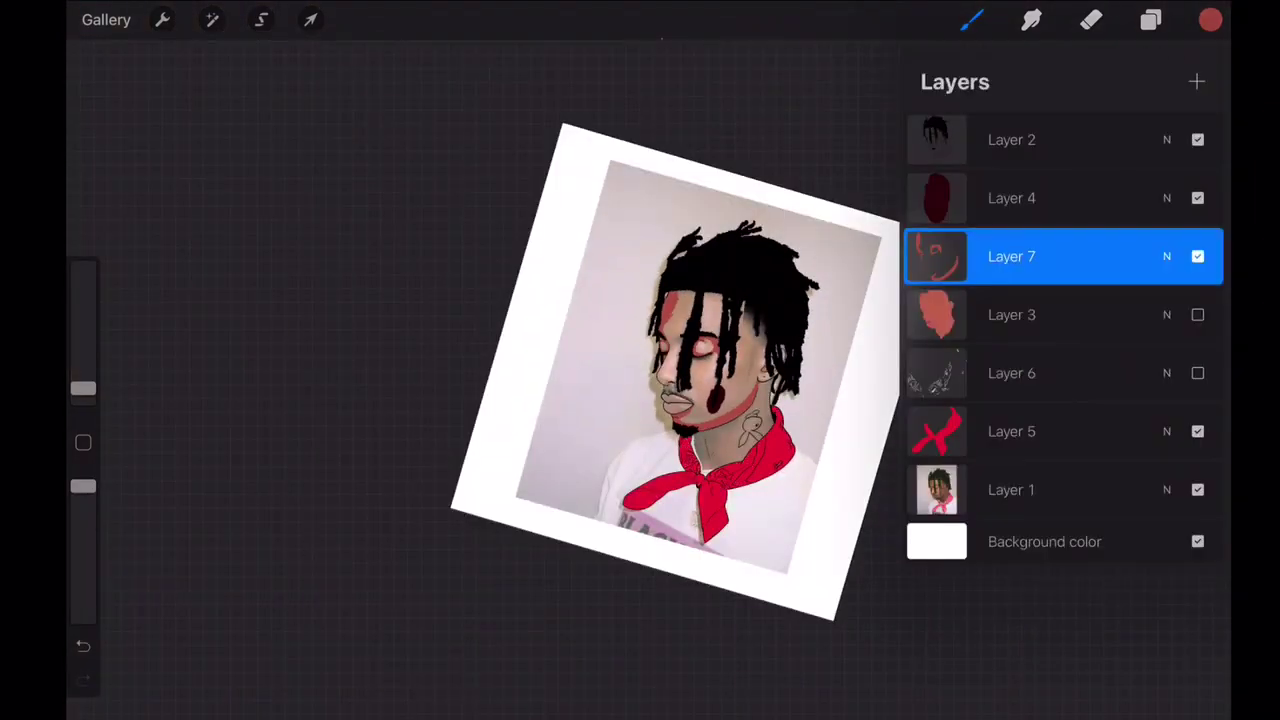
left_click(1197, 314)
left_click(1197, 489)
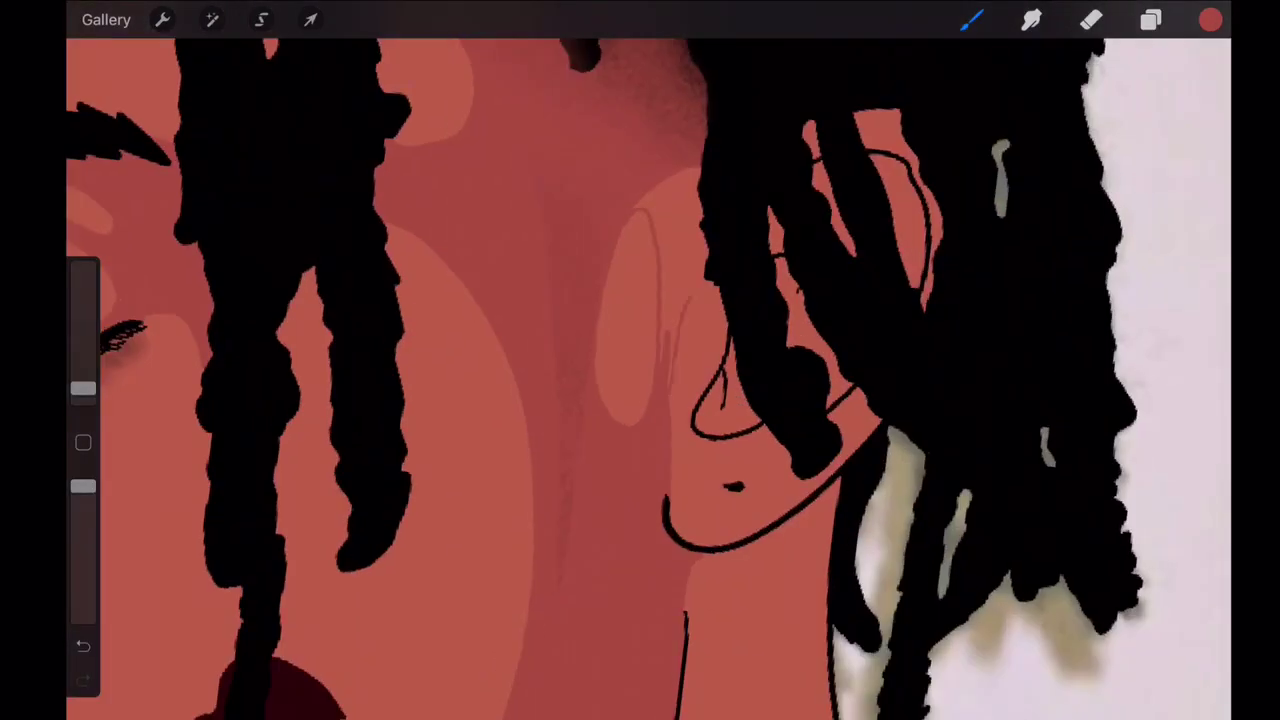
- Try red strokes near the ear and nose, keeping a small hooked stroke on the nose
left_click_drag(668, 335, 722, 330)
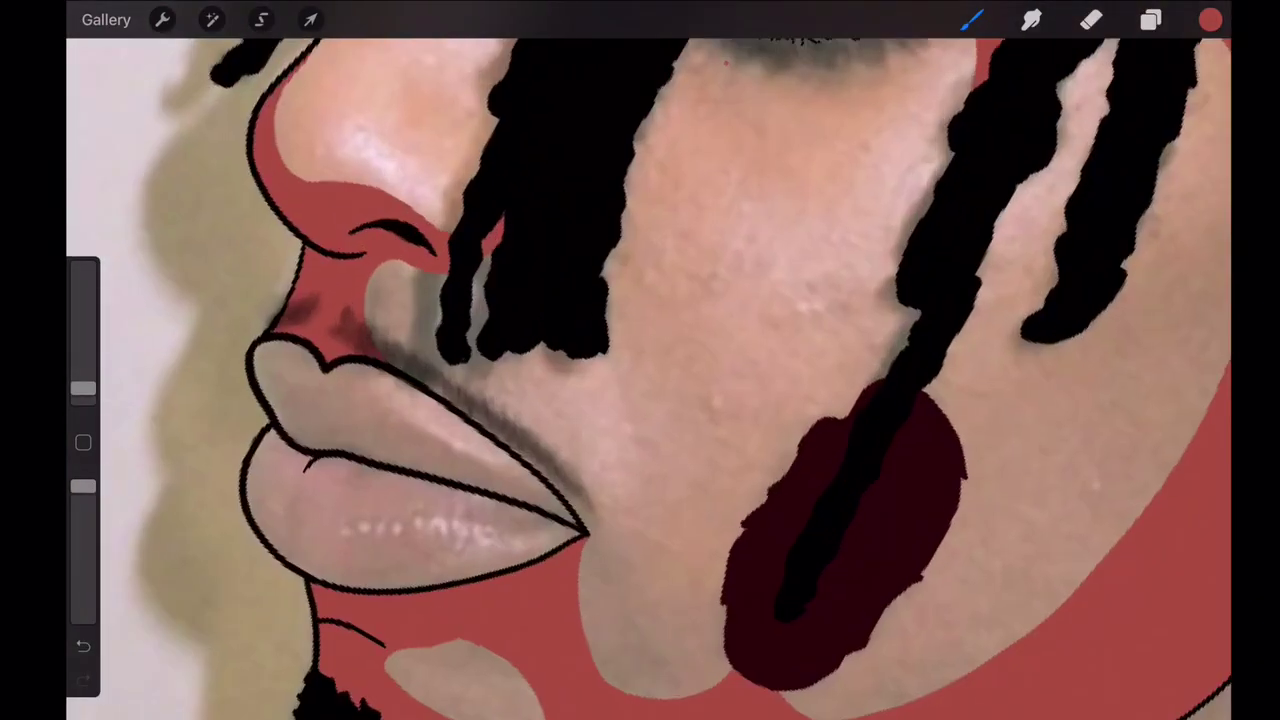
key("ctrl+z")
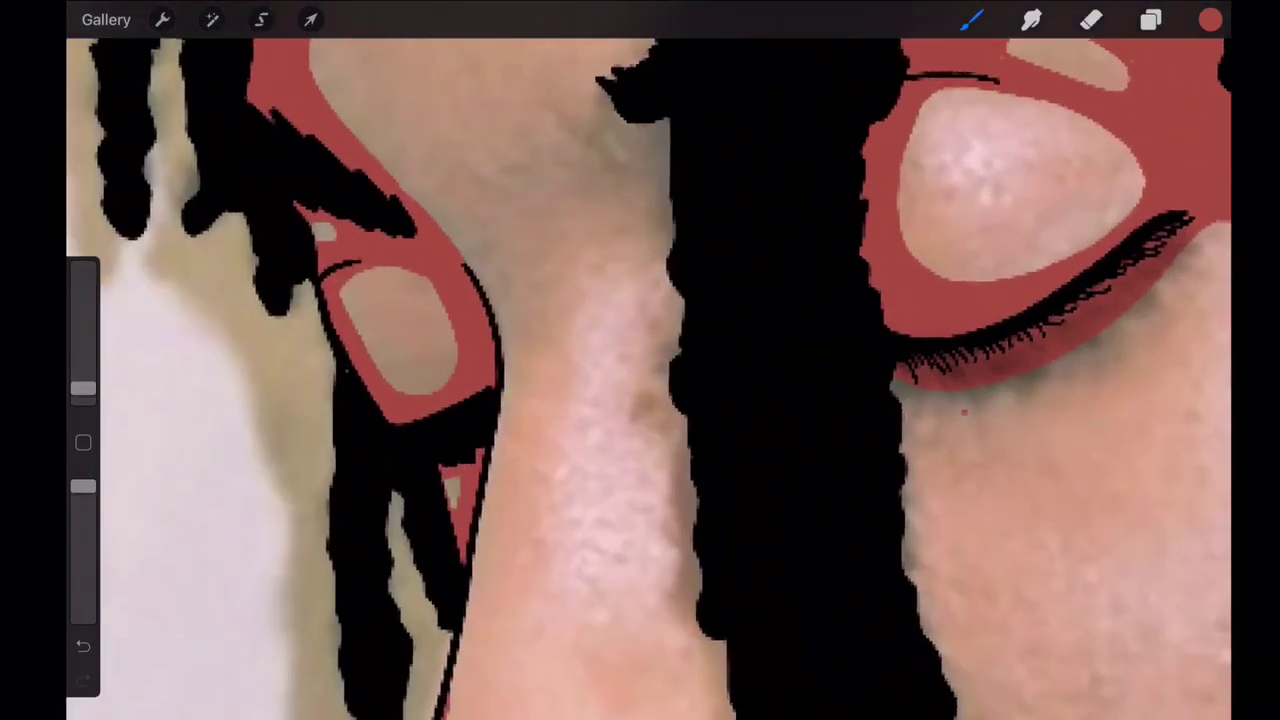
left_click_drag(612, 262, 505, 385)
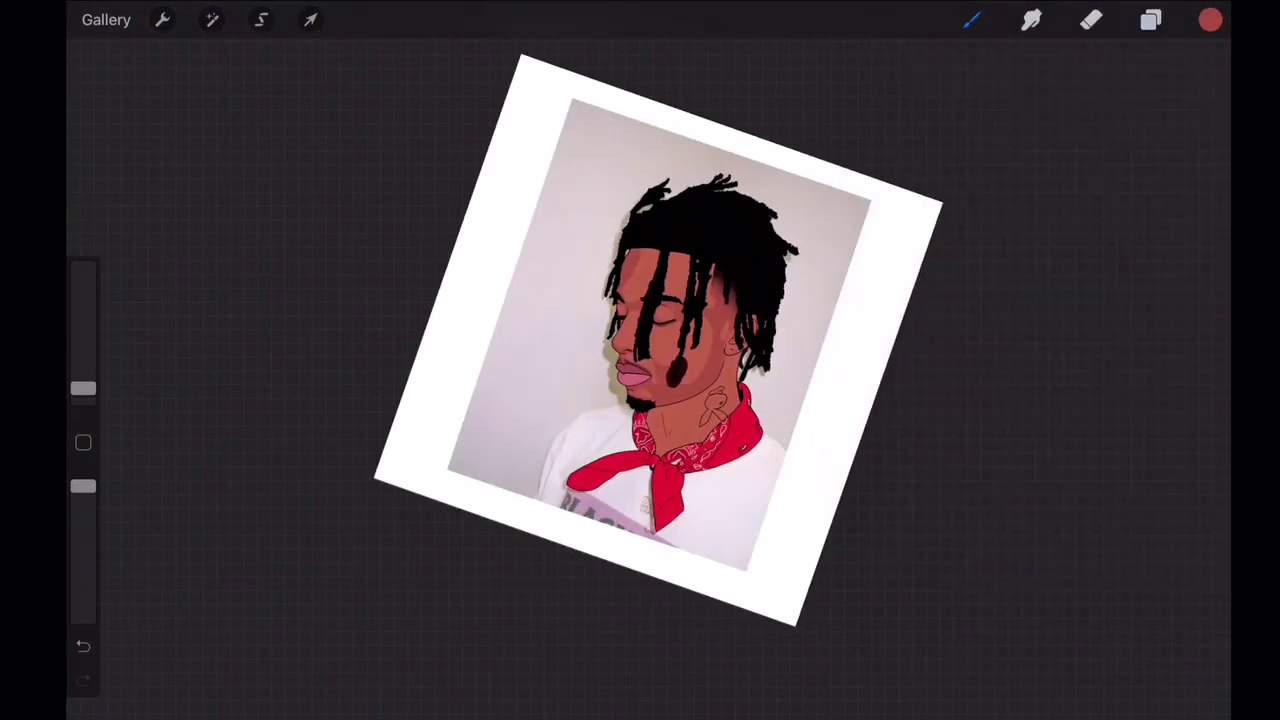
key("ctrl+z")
left_click_drag(548, 369, 589, 394)
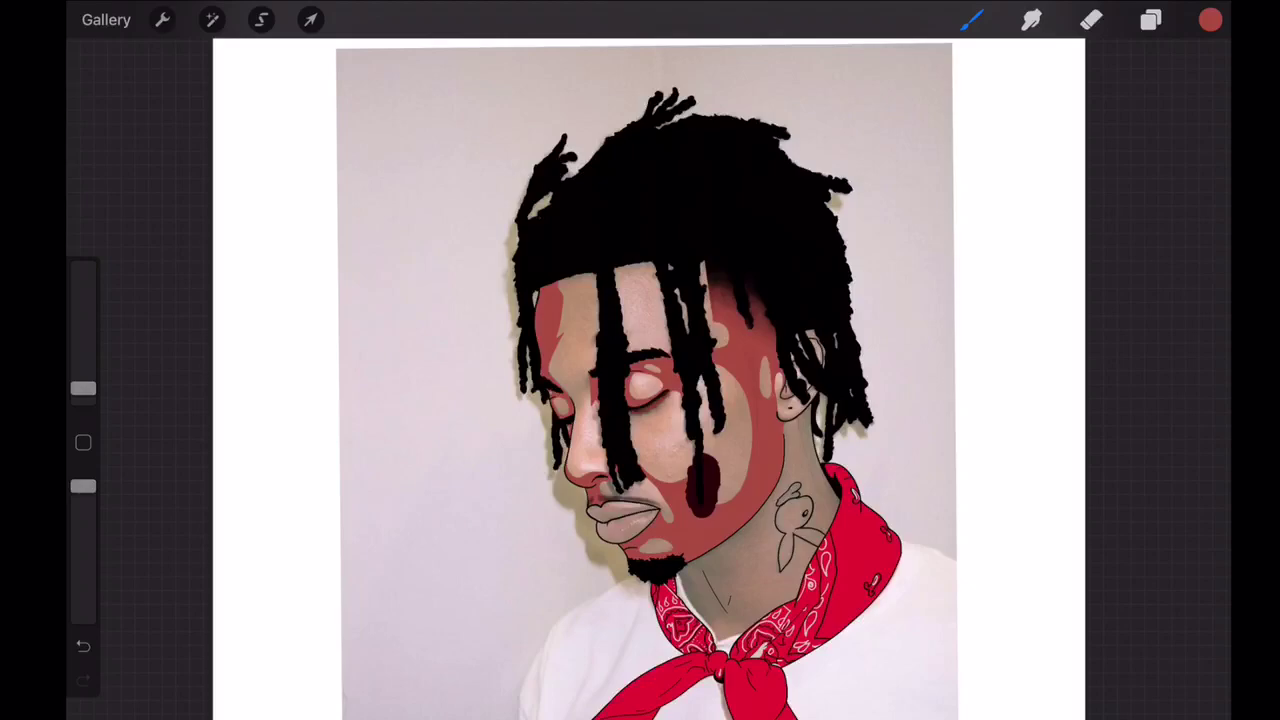
- Fill the area beside the lip with dark red from the saved palette
left_click(1151, 19)
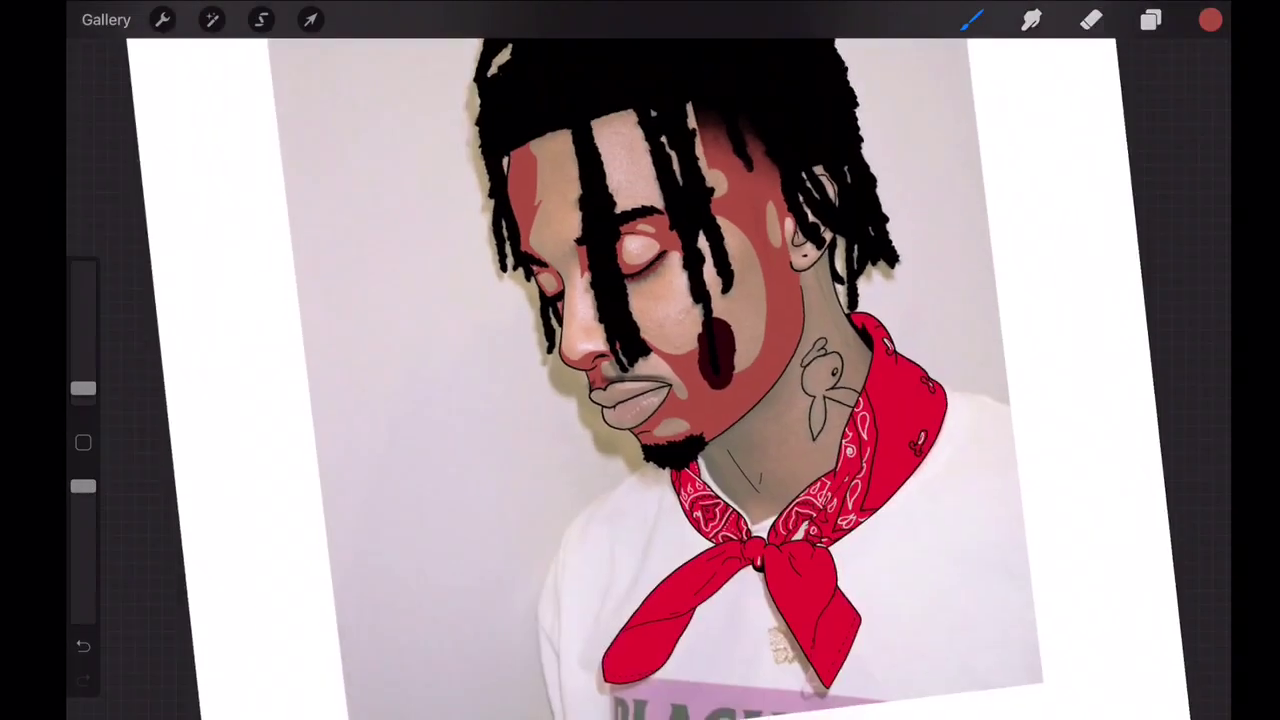
left_click(1151, 19)
left_click(1210, 19)
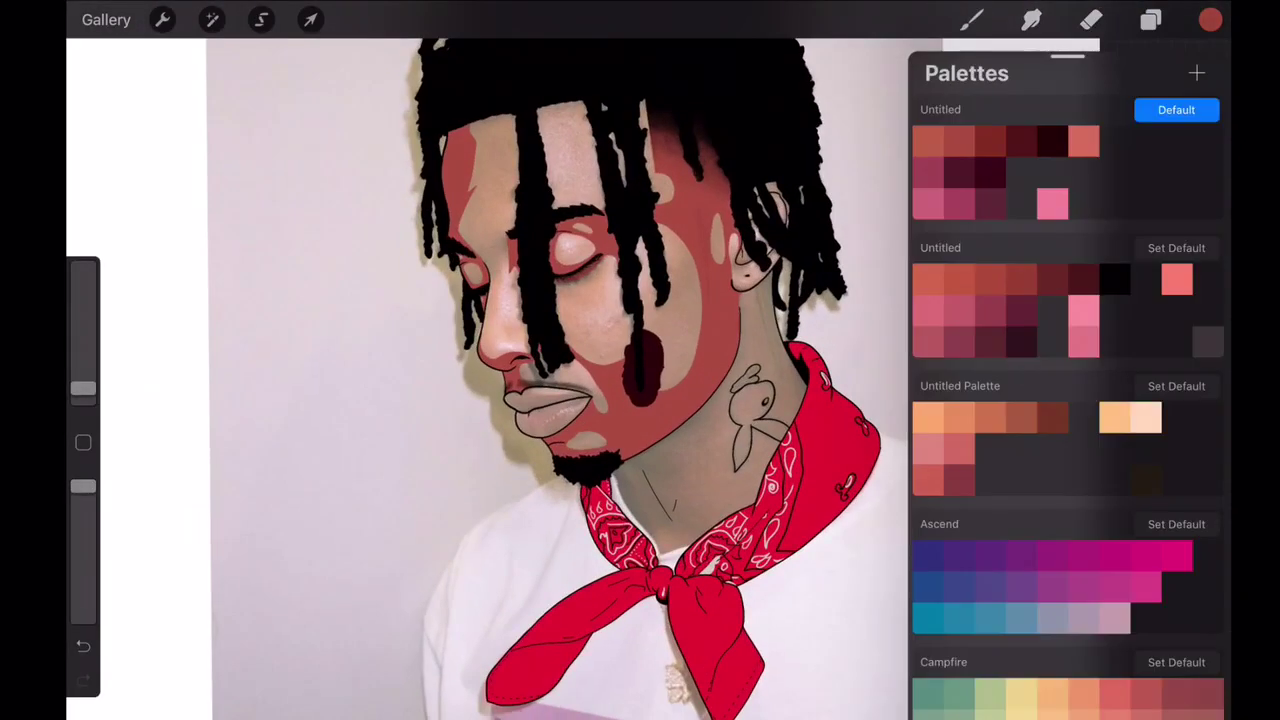
key("ctrl+z")
scroll(570, 420, "up", 5)
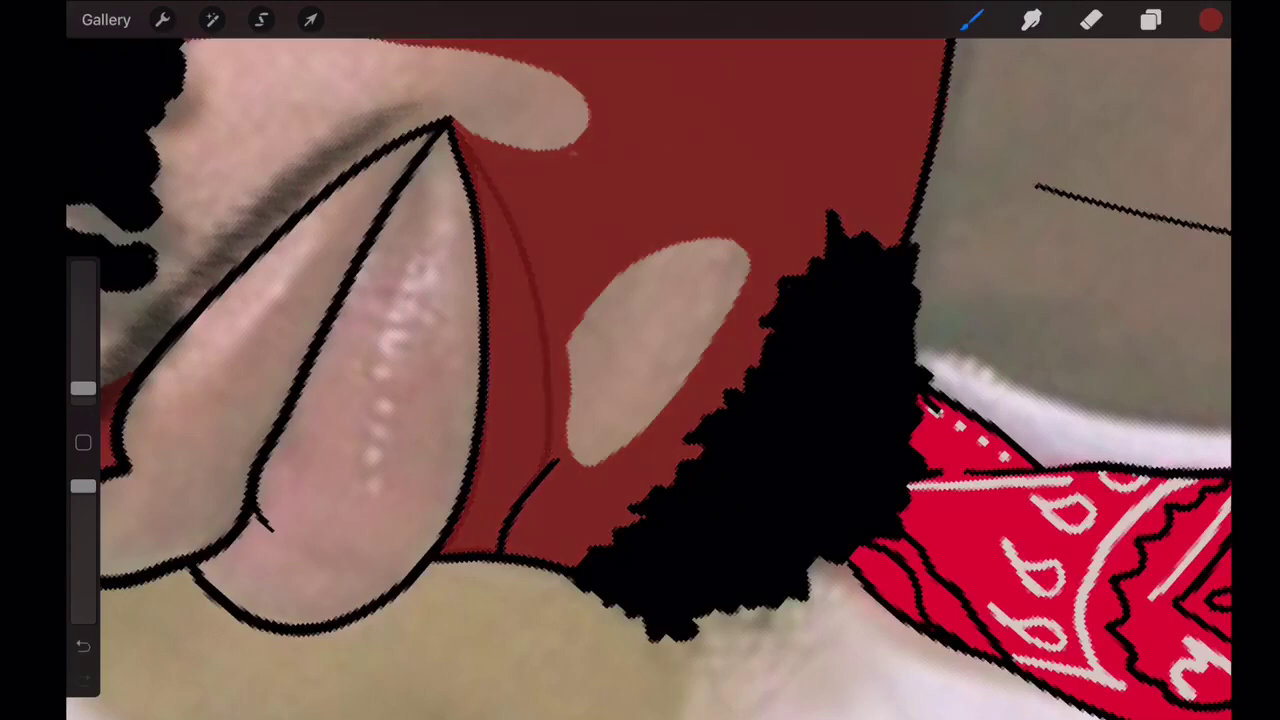
left_click(1151, 19)
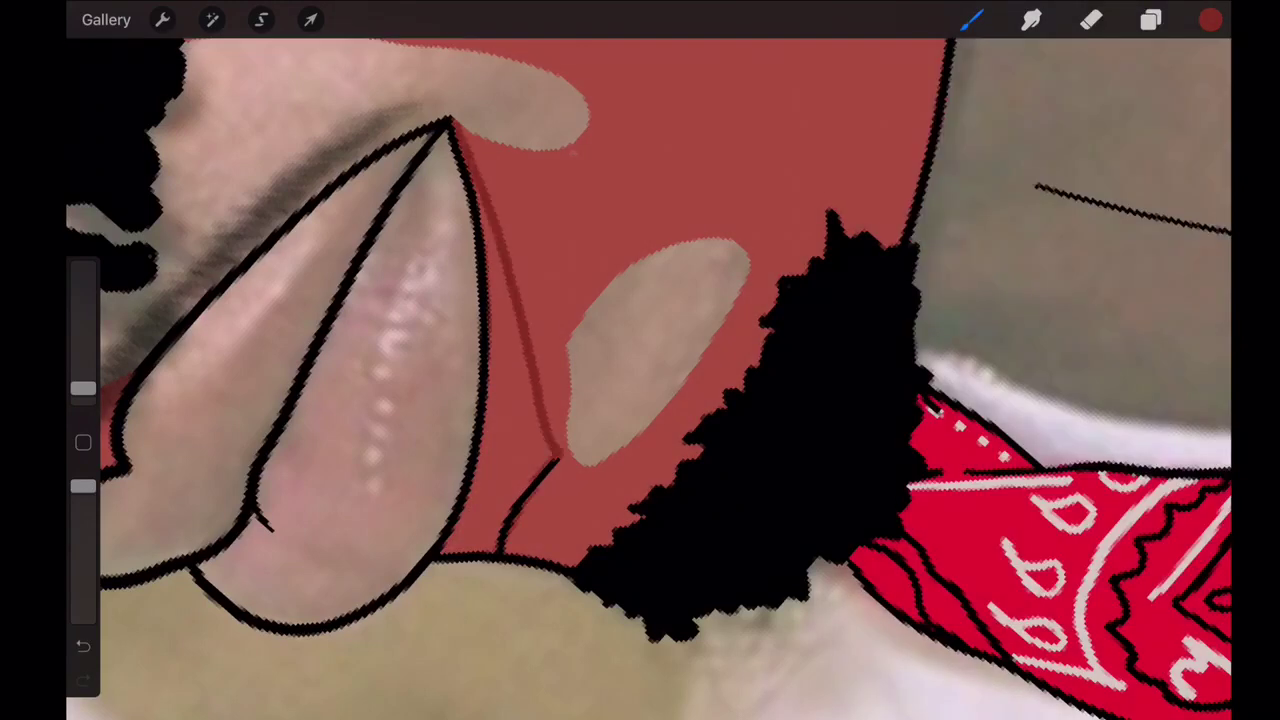
left_click(513, 443)
left_click(1091, 19)
left_click_drag(424, 571, 452, 571)
key("ctrl+z")
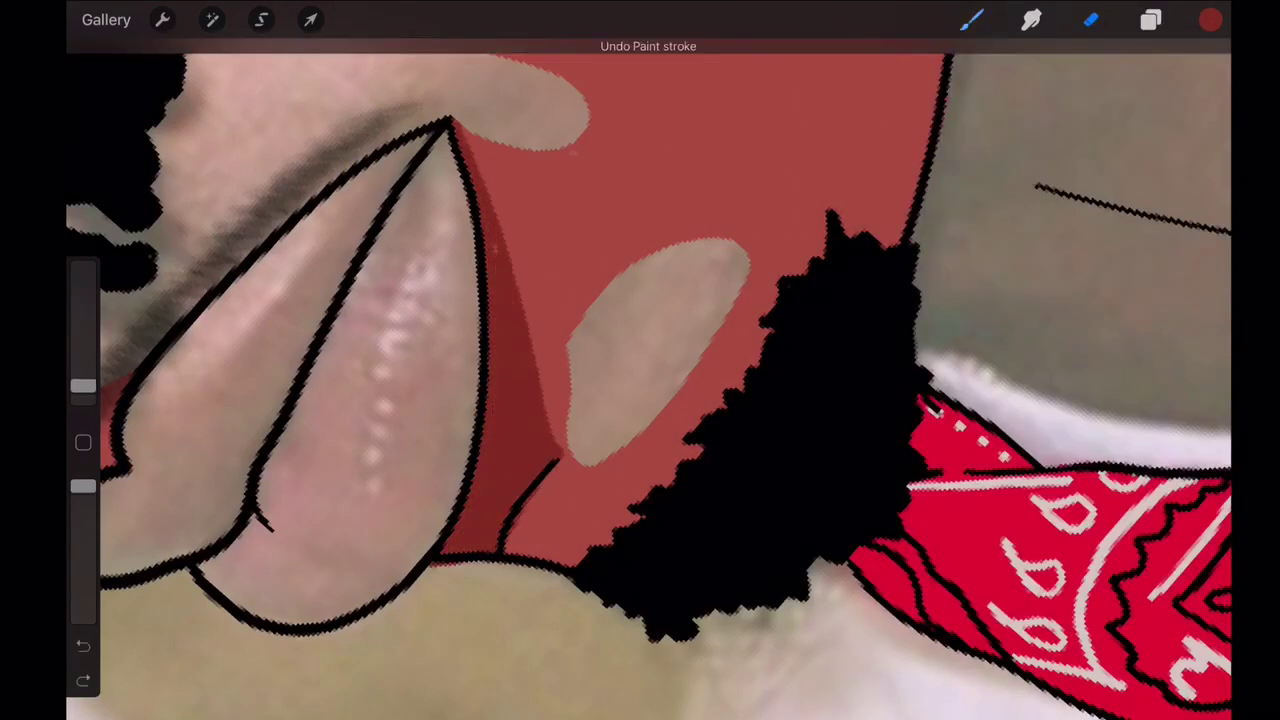
left_click(971, 19)
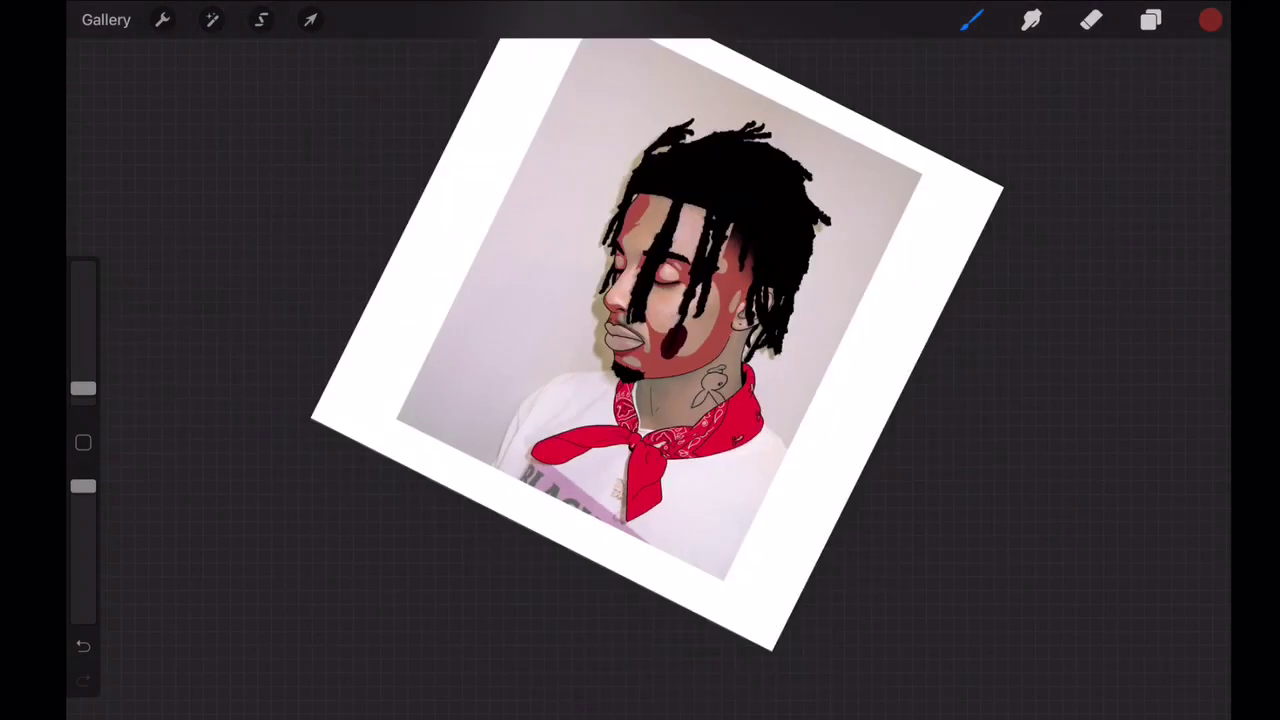
- Add a new Layer 8 and paint a darker red stroke in the cheek stripe
left_click(1151, 19)
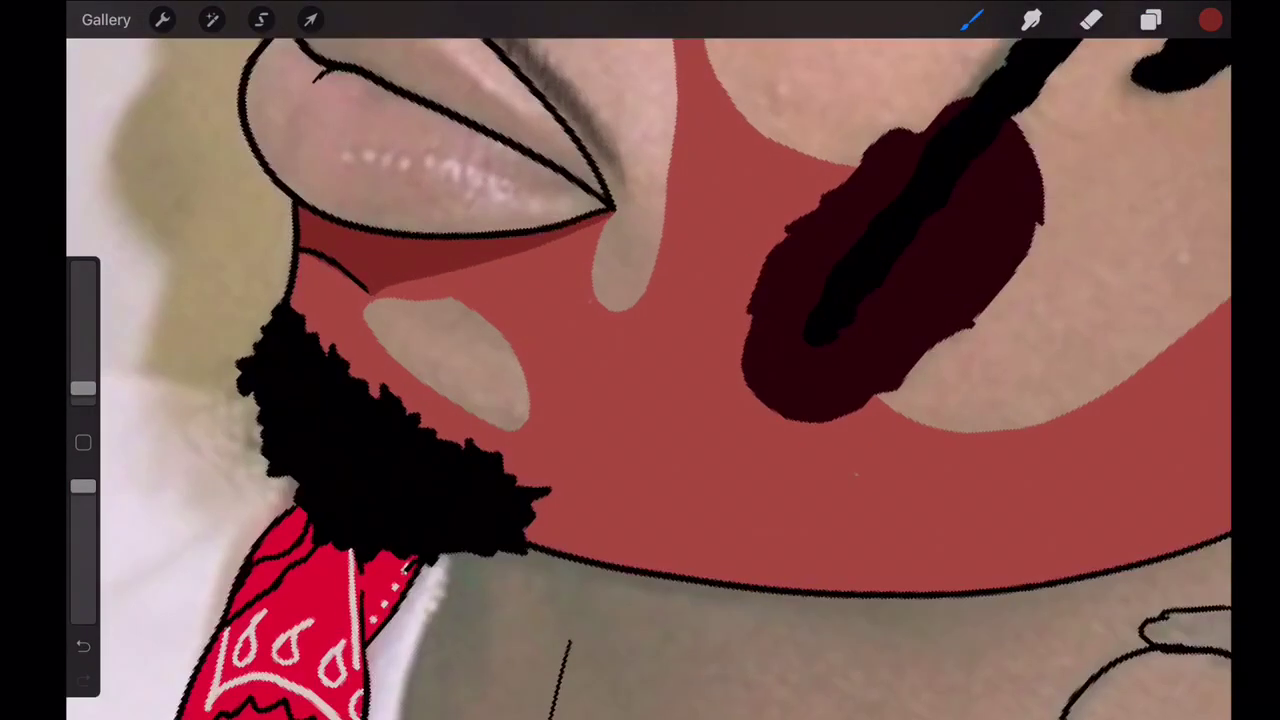
scroll(640, 360, "down", 5)
left_click(1151, 19)
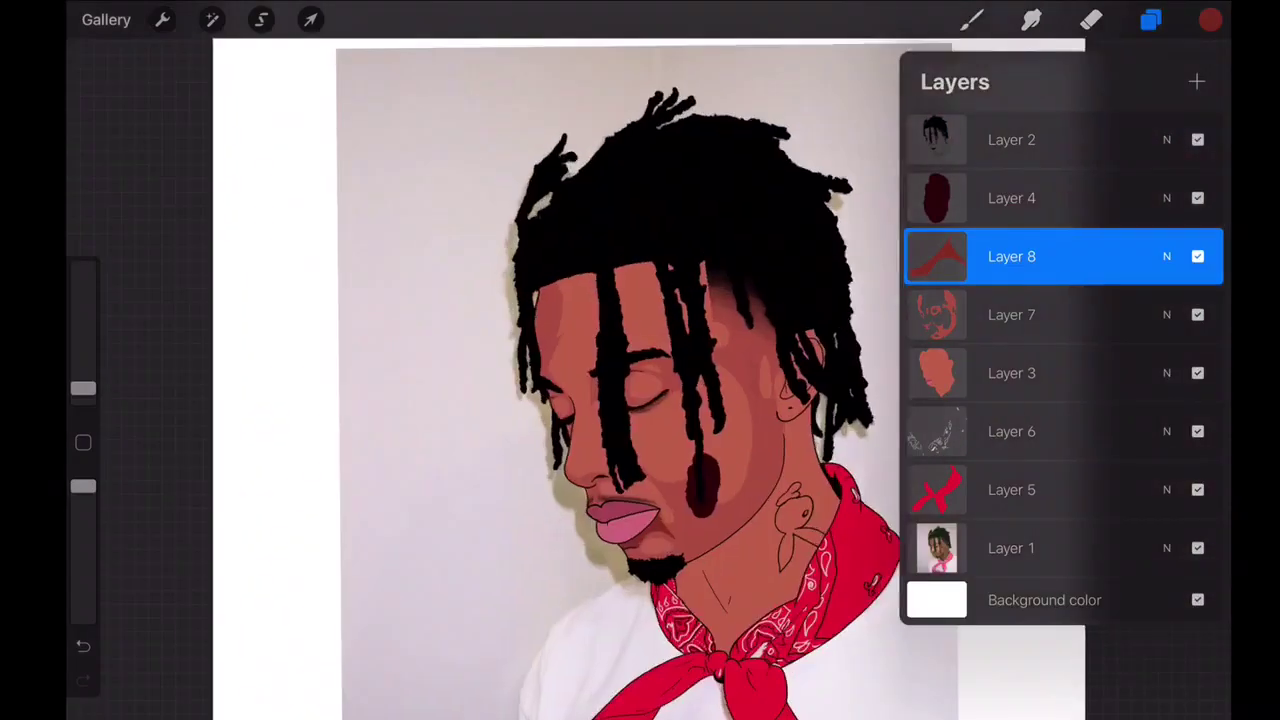
key("ctrl+z")
scroll(640, 360, "up", 5)
scroll(640, 360, "up", 5)
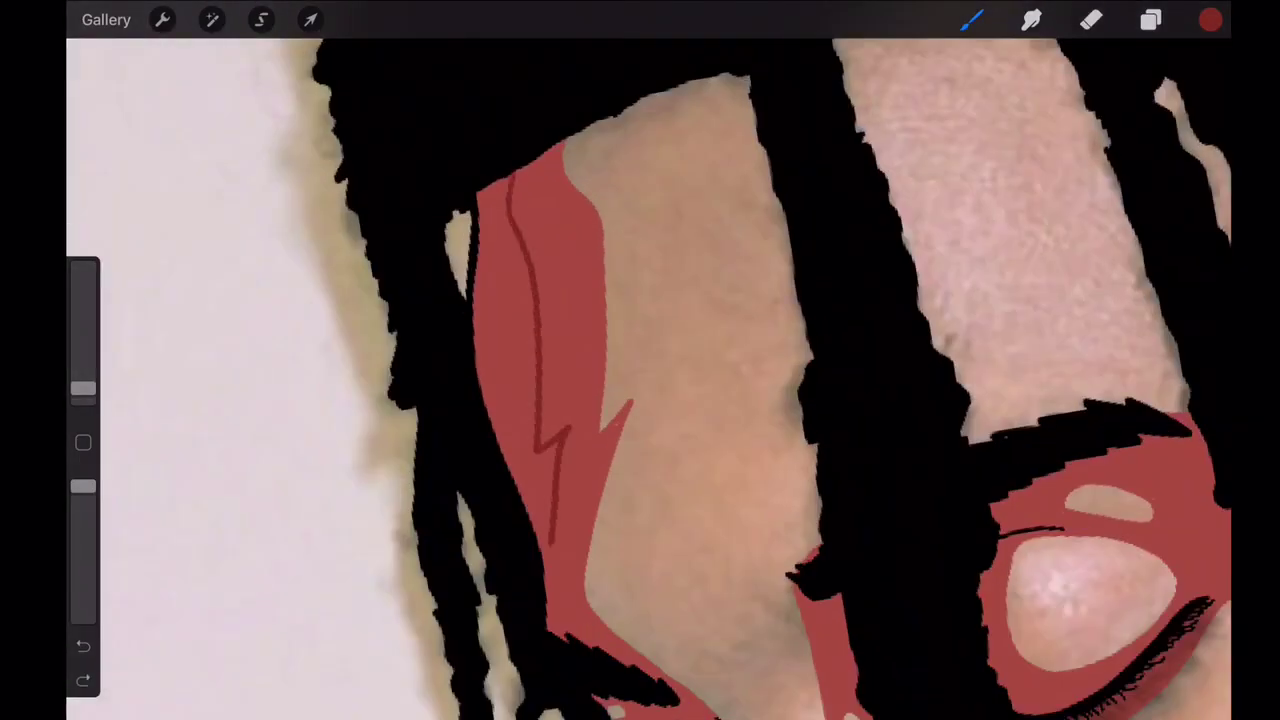
left_click_drag(520, 260, 545, 490)
scroll(640, 360, "down", 5)
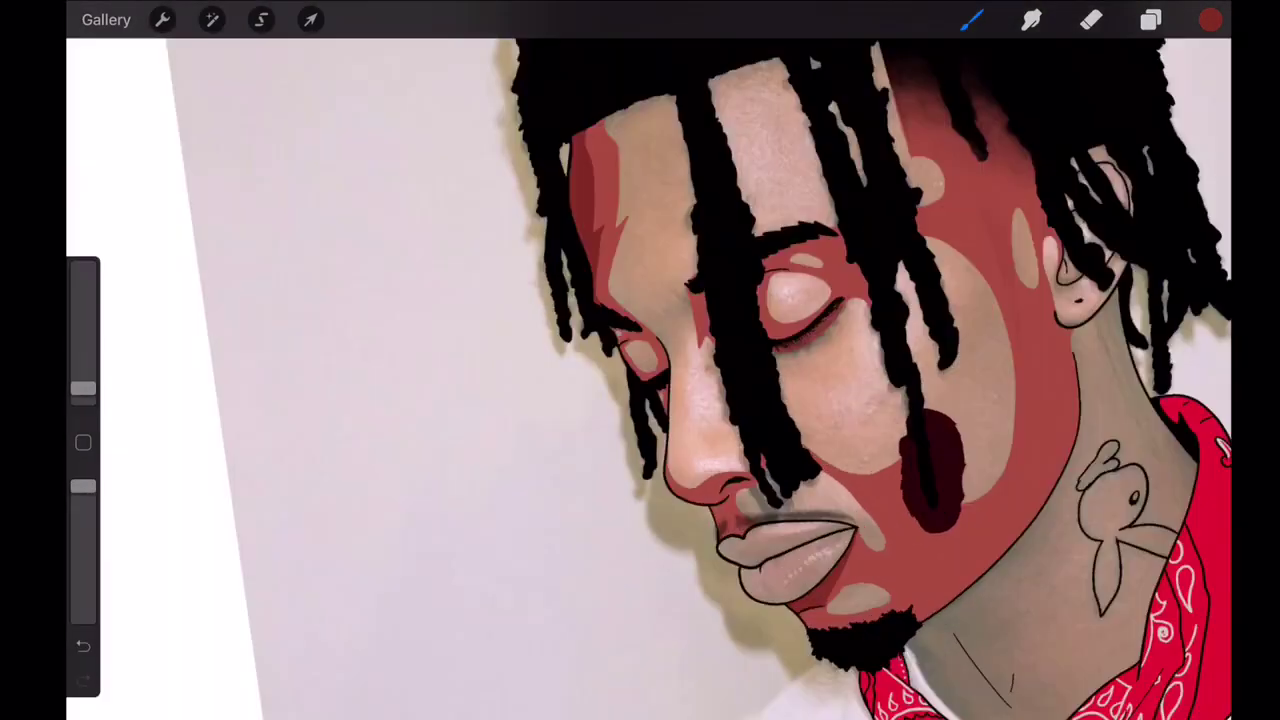
scroll(640, 360, "up", 5)
scroll(640, 360, "up", 3)
- Darken the right side of the eye shadow and the stripe beside the eye
left_click_drag(600, 578, 655, 195)
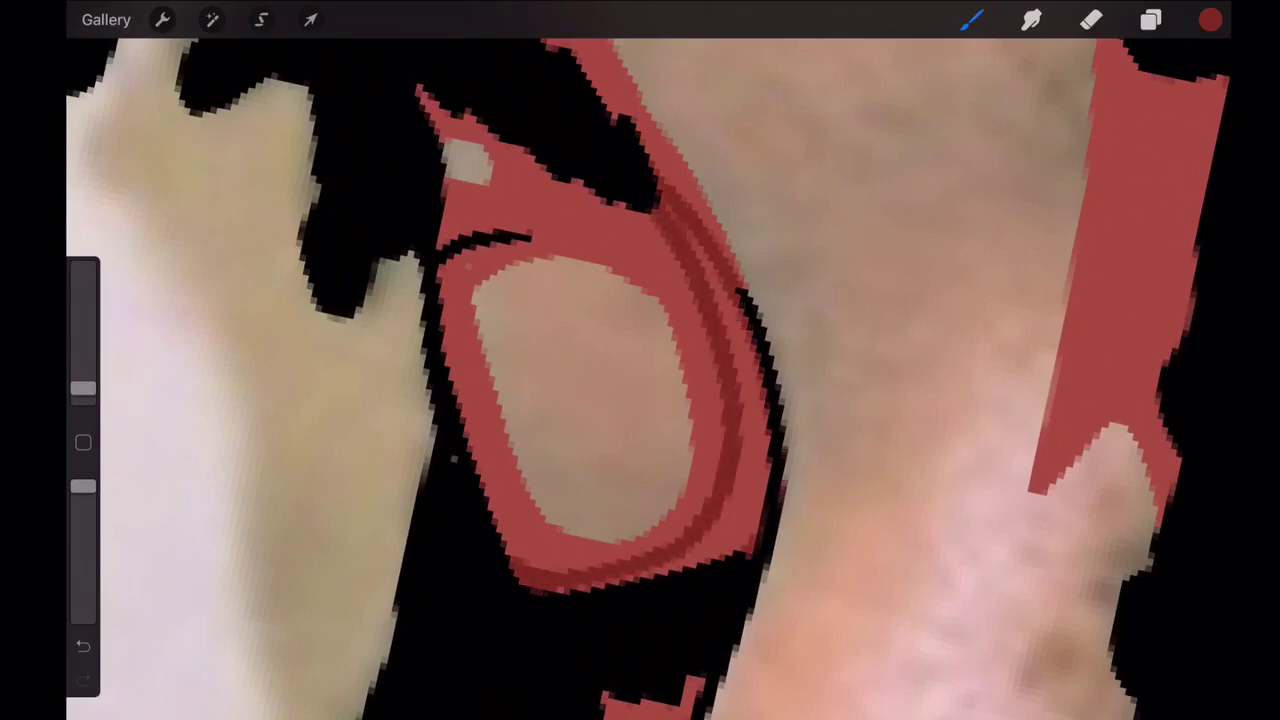
scroll(640, 360, "down", 2)
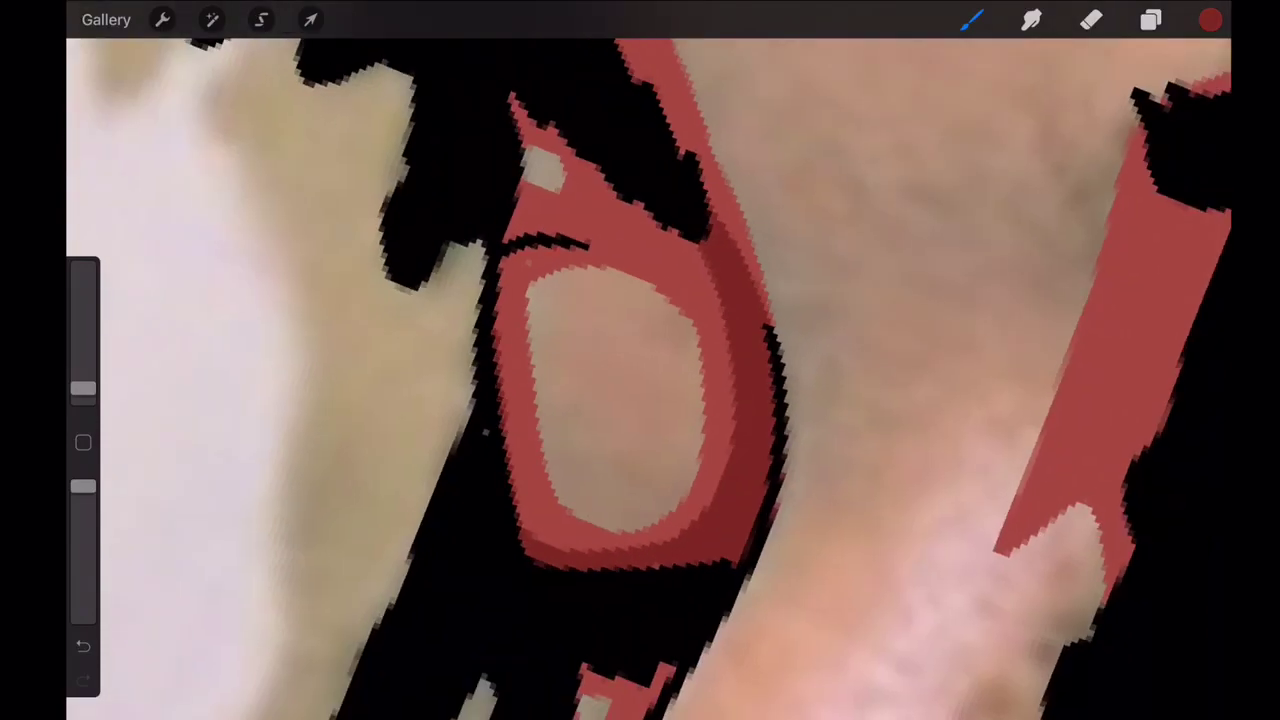
scroll(640, 360, "down", 3)
scroll(640, 360, "up", 5)
left_click_drag(548, 385, 522, 180)
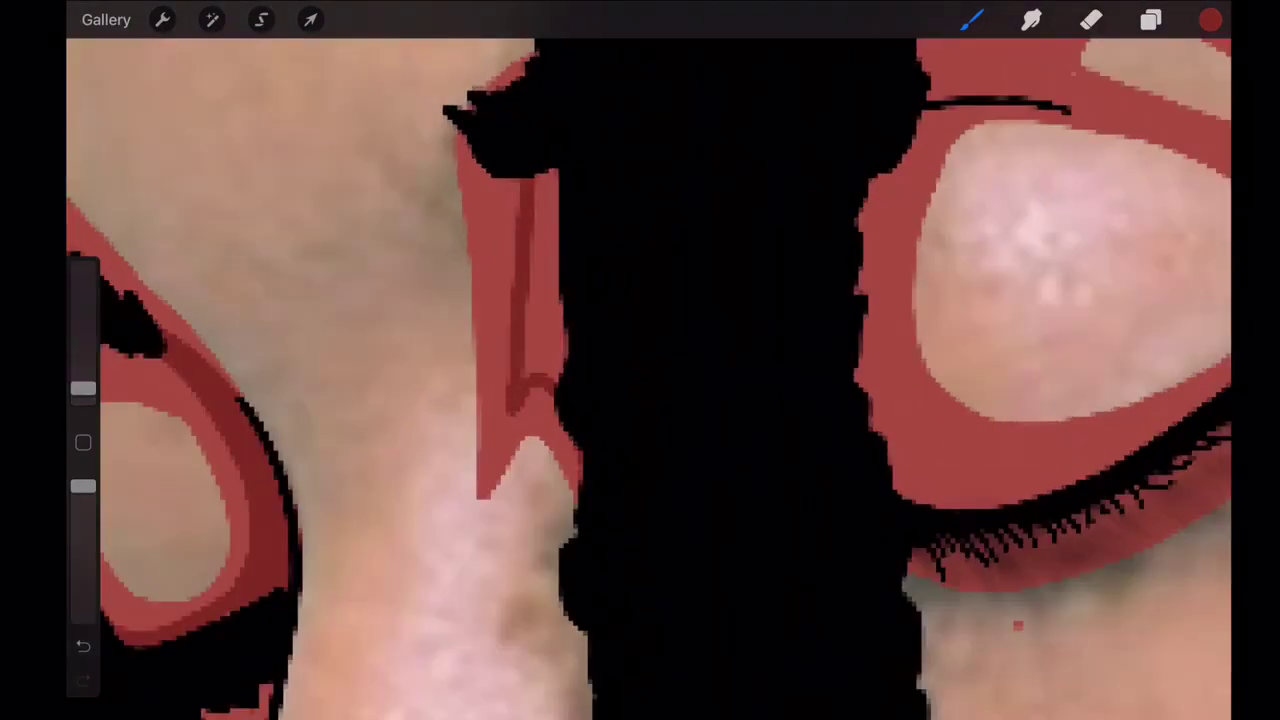
scroll(640, 360, "down", 3)
scroll(640, 360, "up", 5)
- Add dark red shading along the eye's lower rim, undoing misplaced strokes
mouse_move(478, 334)
left_mouse_down()
mouse_move(446, 298)
mouse_move(505, 400)
mouse_move(820, 365)
left_mouse_up()
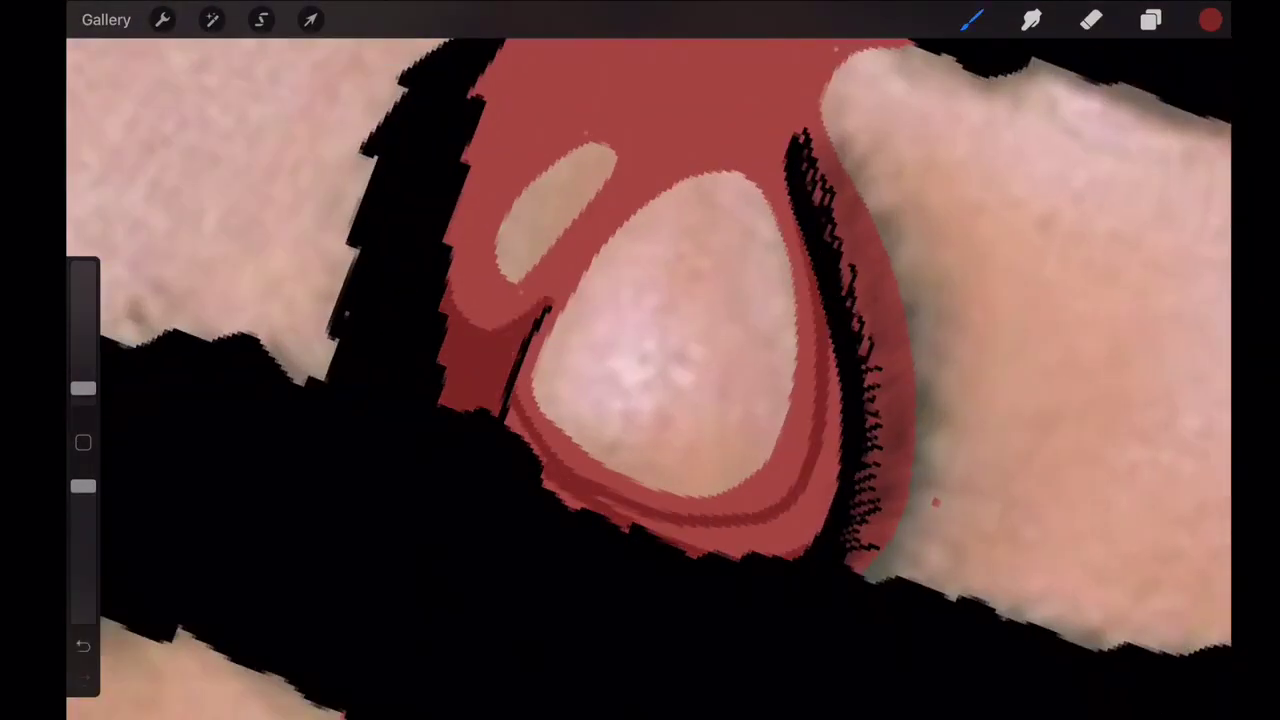
key("ctrl+z")
left_click_drag(829, 449, 590, 400)
scroll(640, 360, "up", 3)
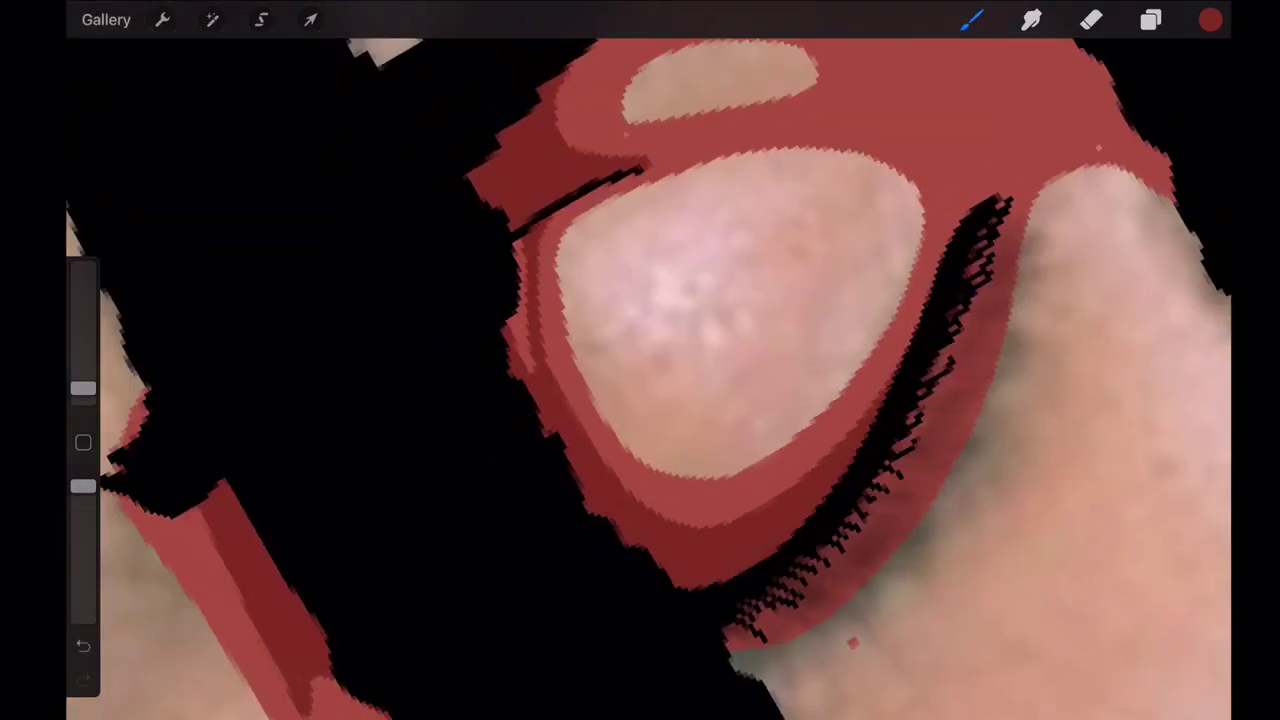
scroll(640, 360, "down", 3)
key("ctrl+z")
scroll(640, 360, "down", 3)
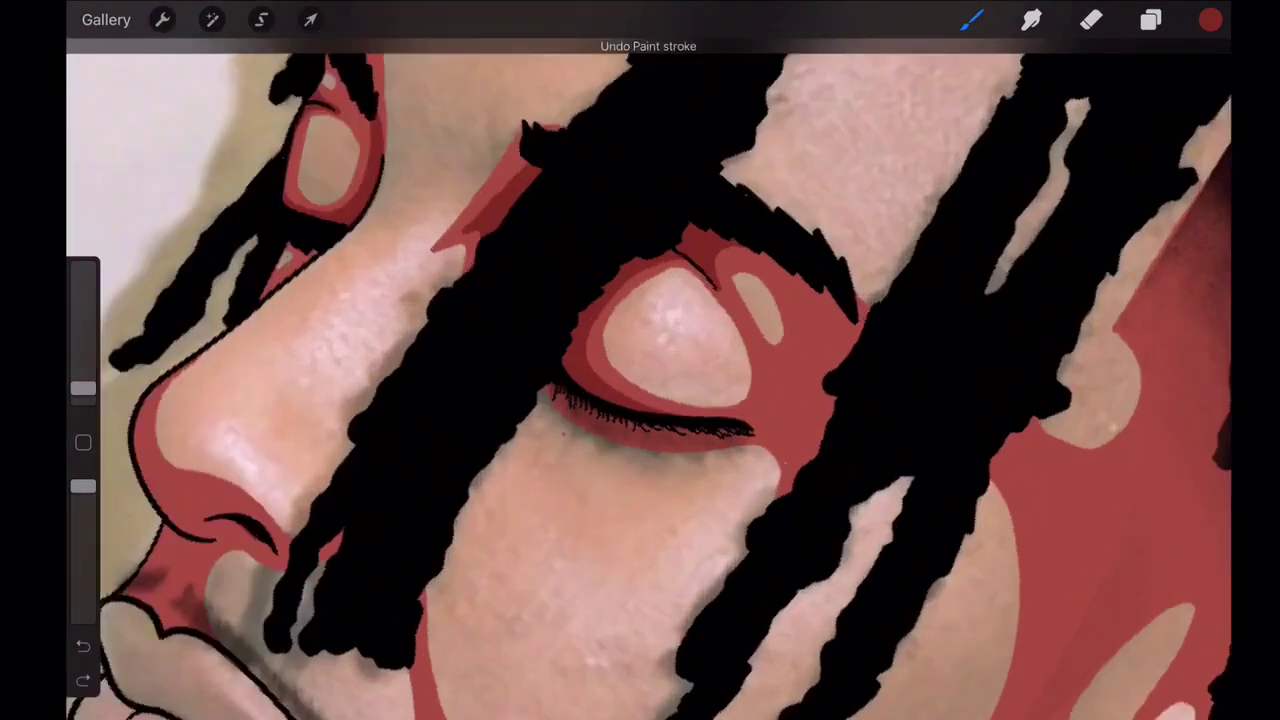
scroll(640, 360, "up", 3)
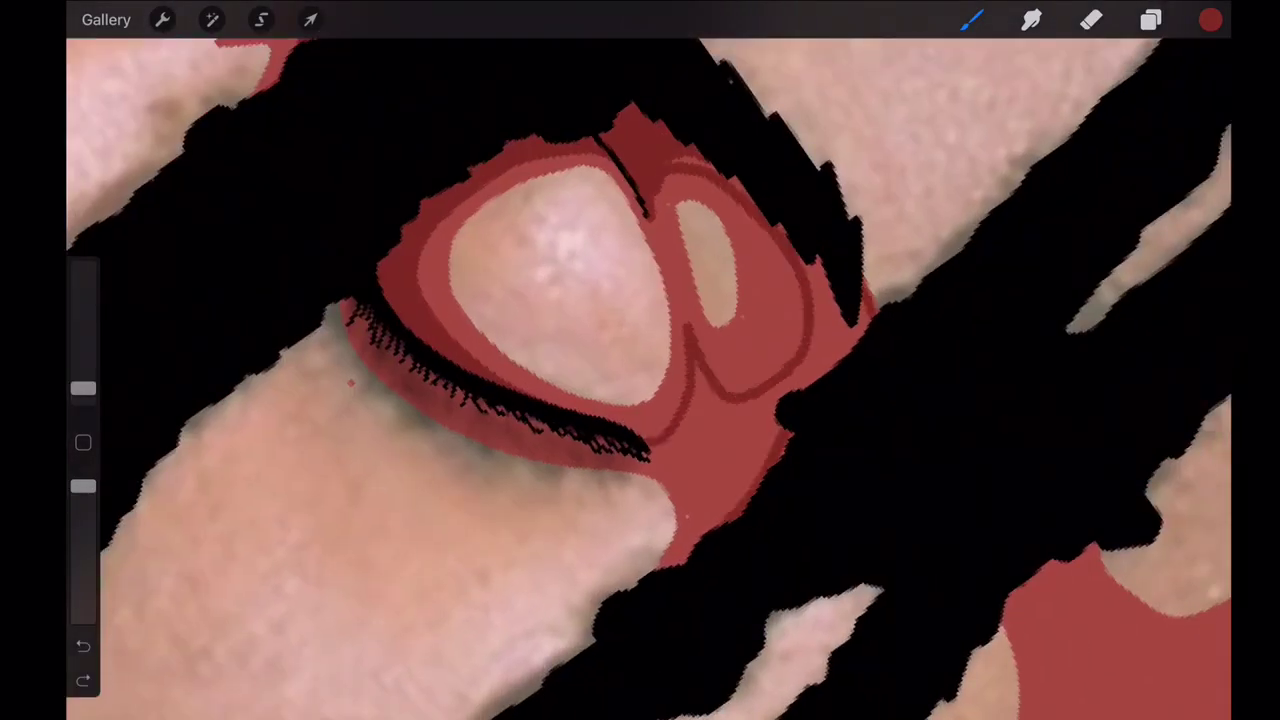
- Toggle Layer 3 and Layer 8 visibility to compare the darker shading
left_click(900, 277)
scroll(640, 360, "down", 3)
left_click(1151, 20)
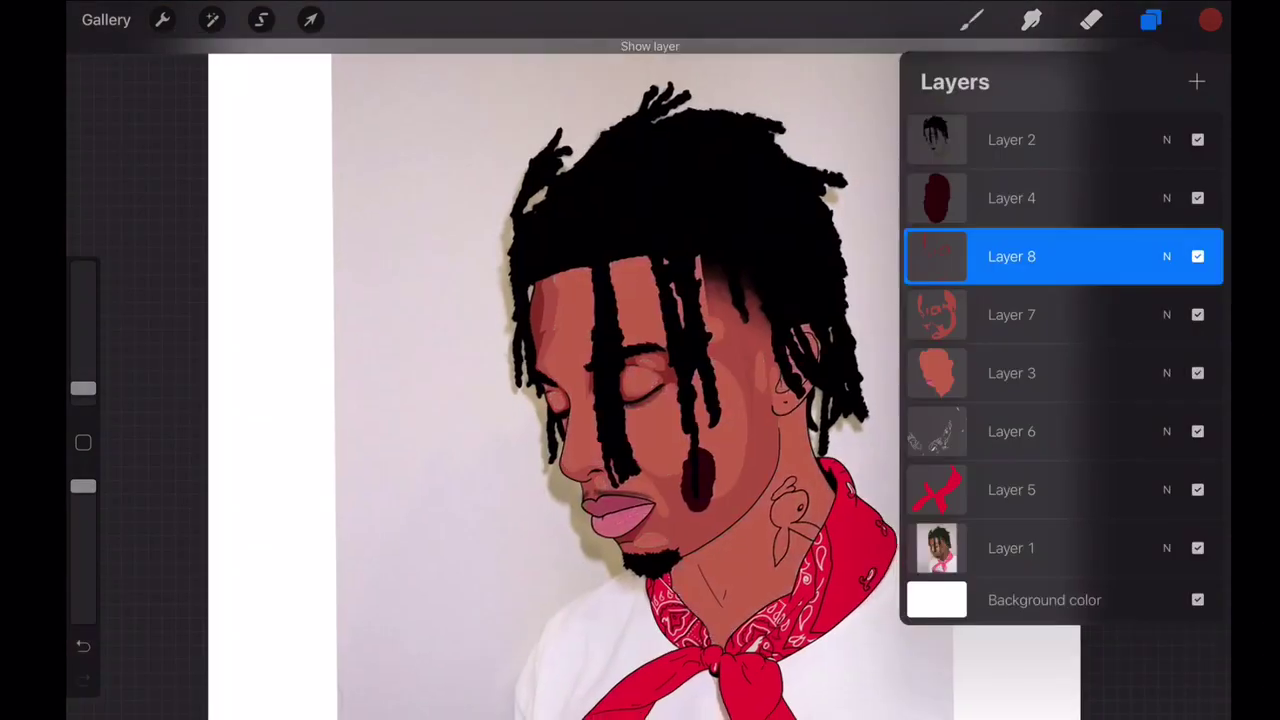
scroll(640, 360, "up", 5)
left_click(1151, 20)
scroll(640, 360, "down", 5)
left_click(1151, 20)
left_click(1197, 373)
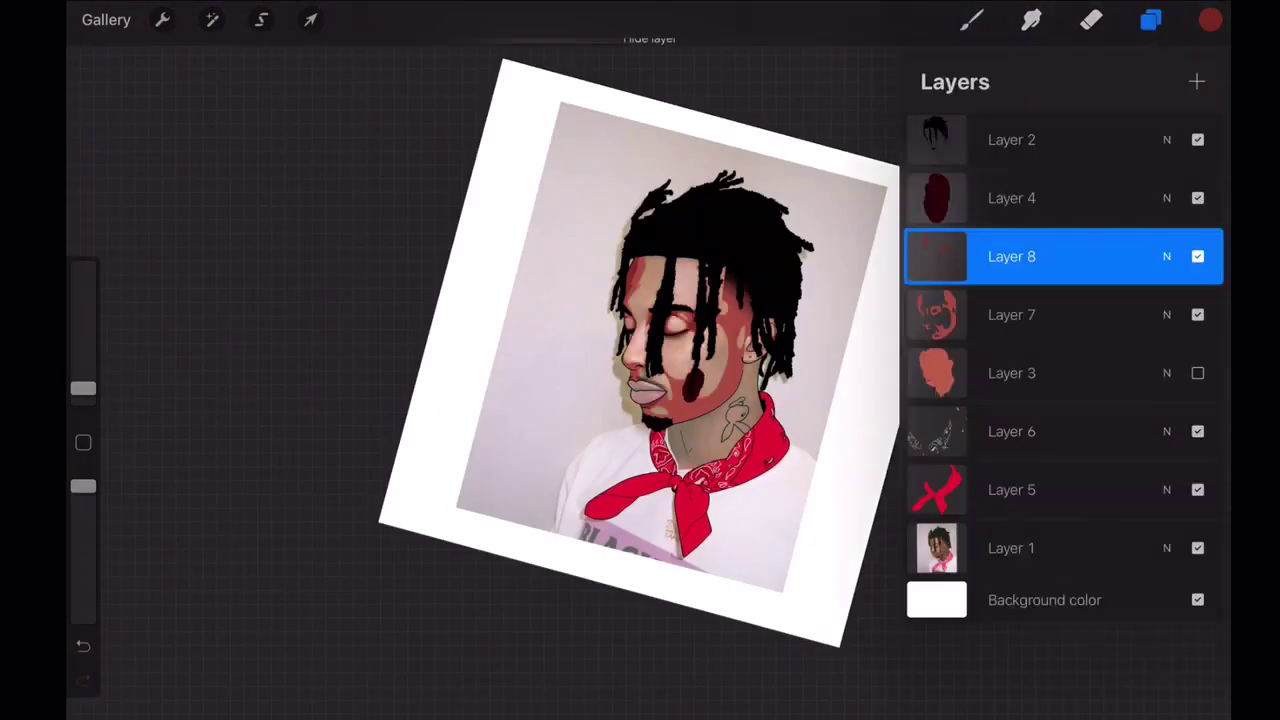
left_click(1197, 256)
left_click(1151, 20)
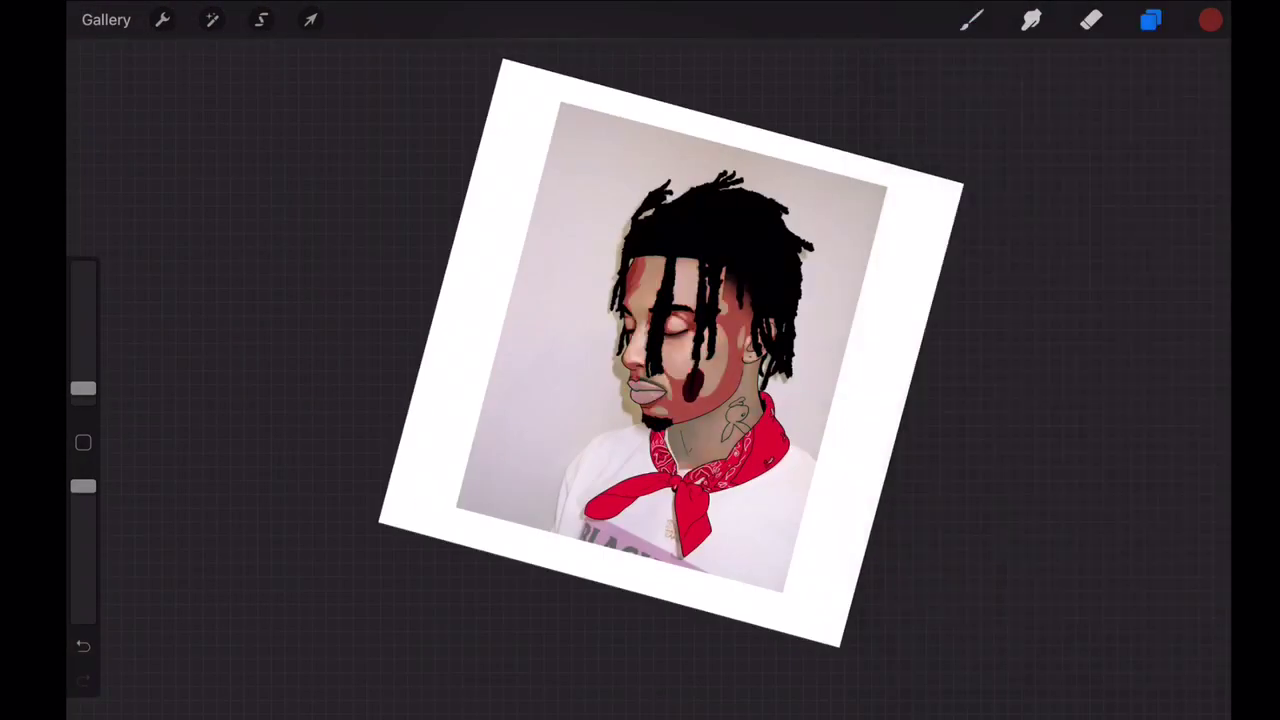
scroll(640, 360, "up", 5)
scroll(640, 360, "down", 3)
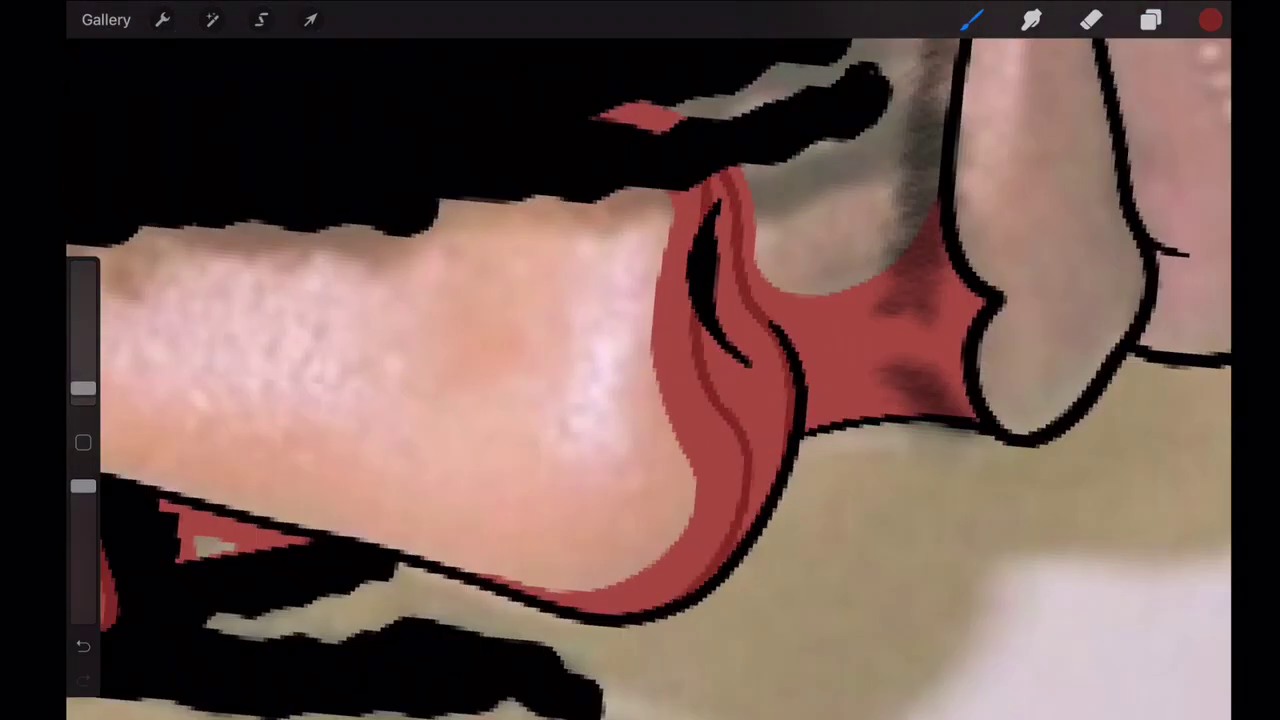
- Fill the band beside the nose in dark red and add a thin curved shadow line
left_click_drag(1210, 20, 735, 400)
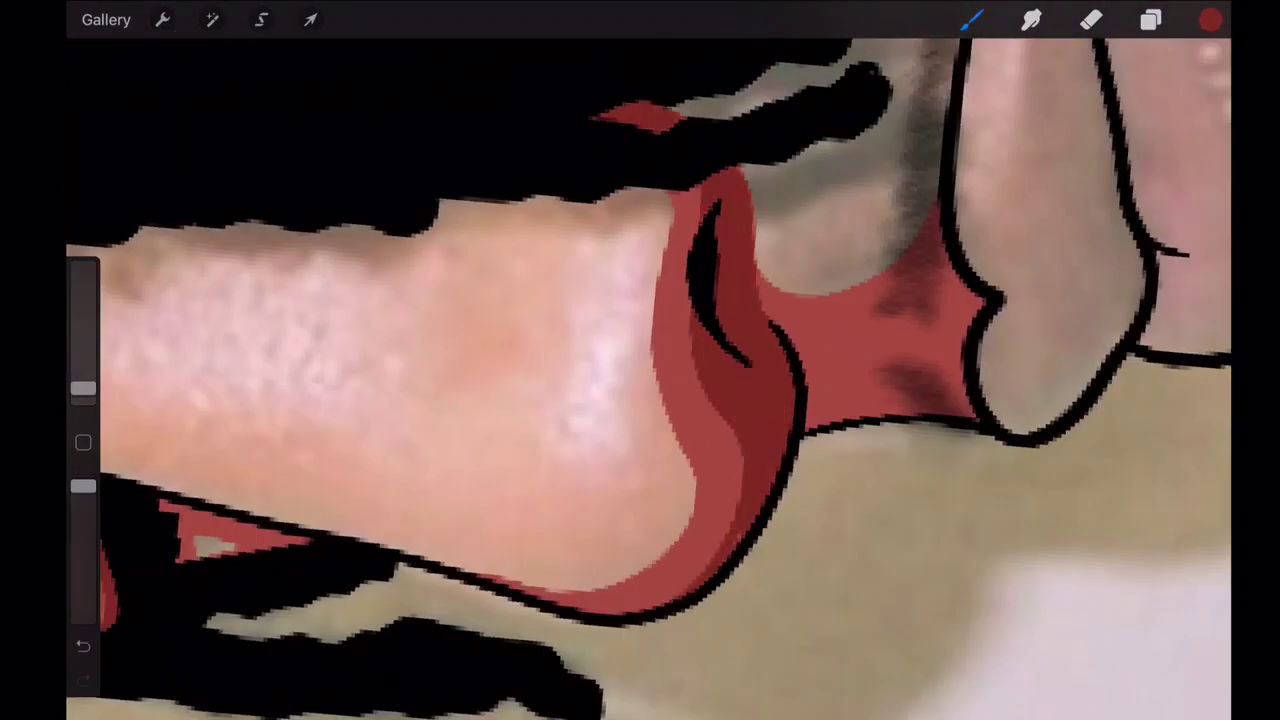
scroll(640, 360, "down", 3)
left_click_drag(775, 150, 690, 455)
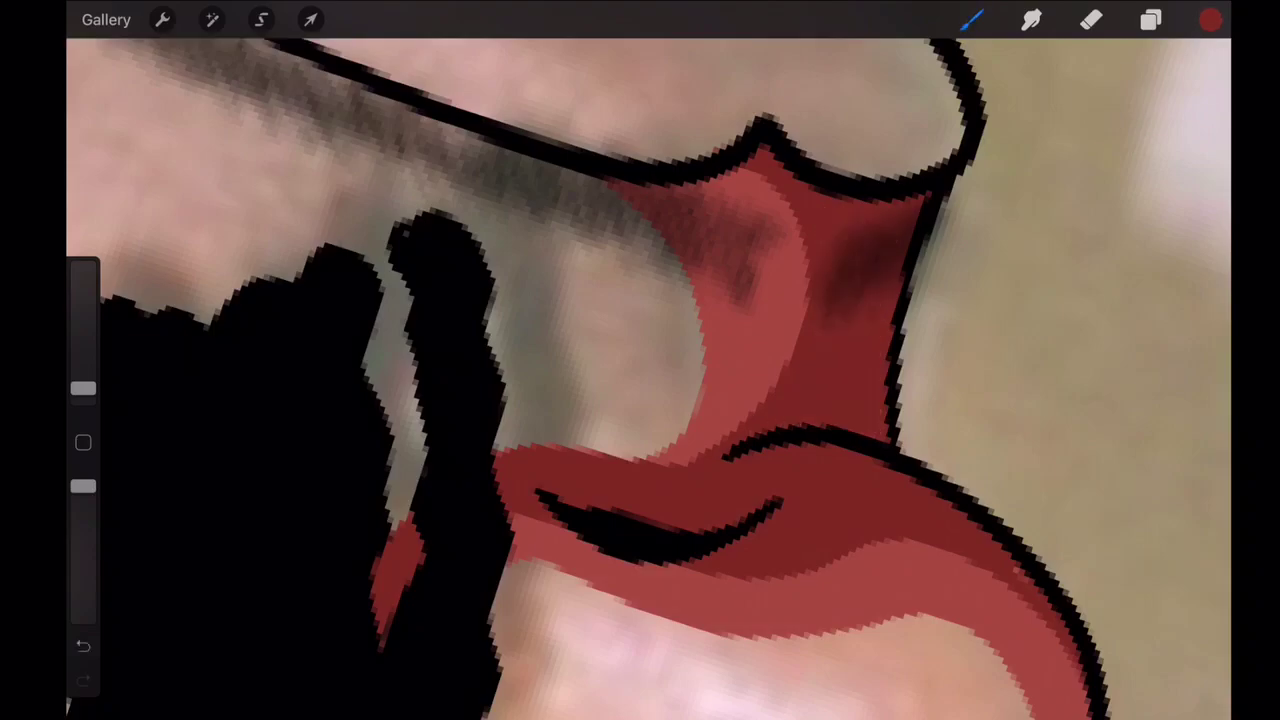
scroll(640, 360, "down", 5)
scroll(640, 360, "up", 3)
scroll(640, 360, "up", 2)
scroll(640, 360, "down", 3)
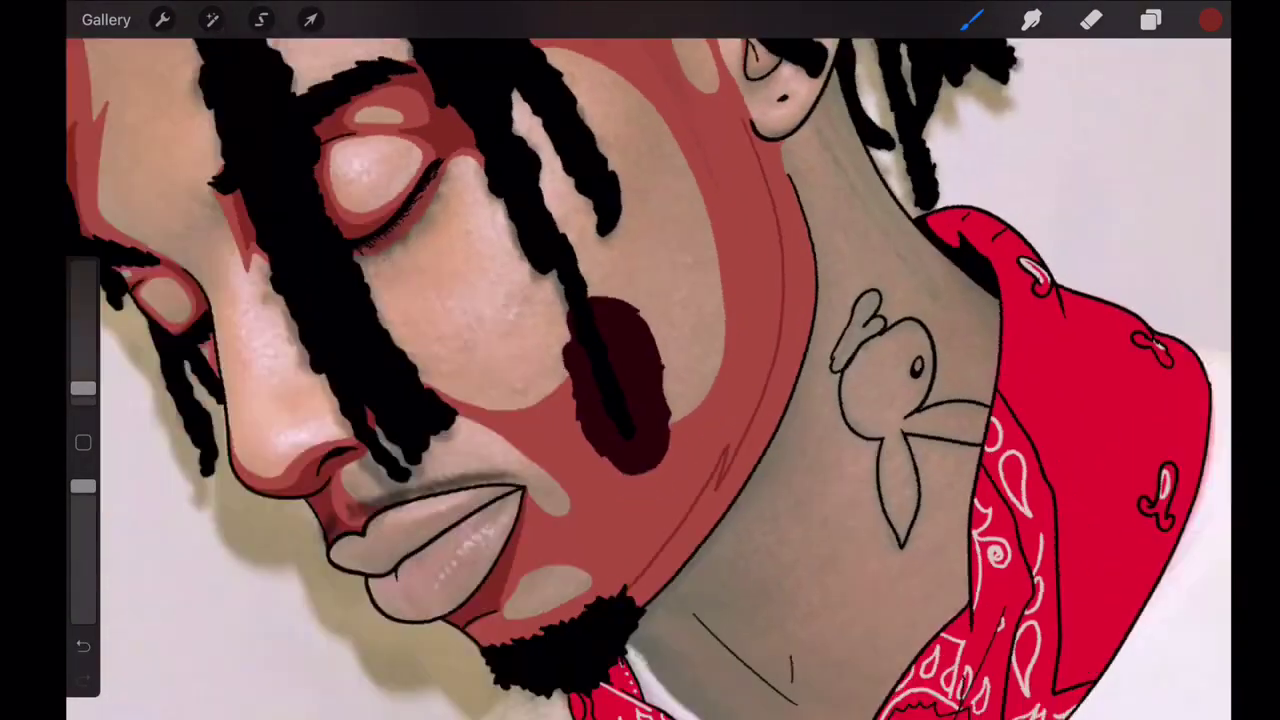
scroll(640, 360, "up", 4)
scroll(640, 360, "up", 2)
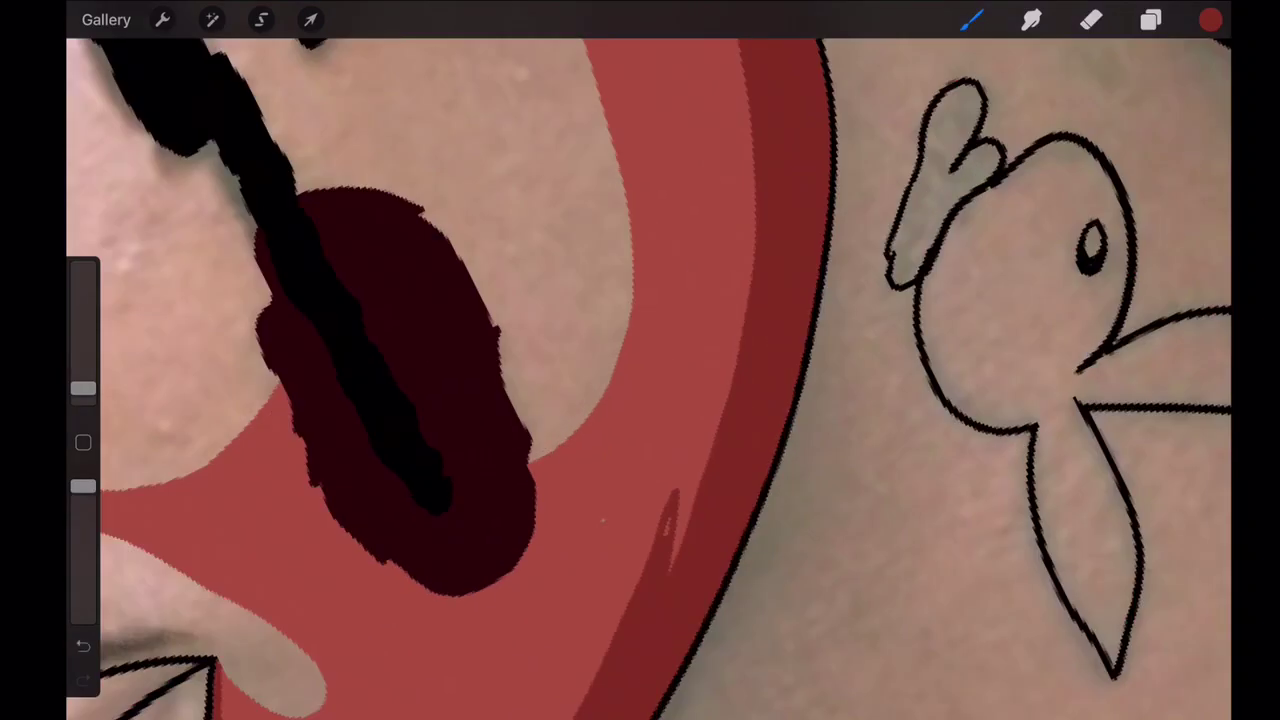
scroll(640, 360, "down", 5)
scroll(640, 360, "up", 4)
scroll(640, 360, "up", 2)
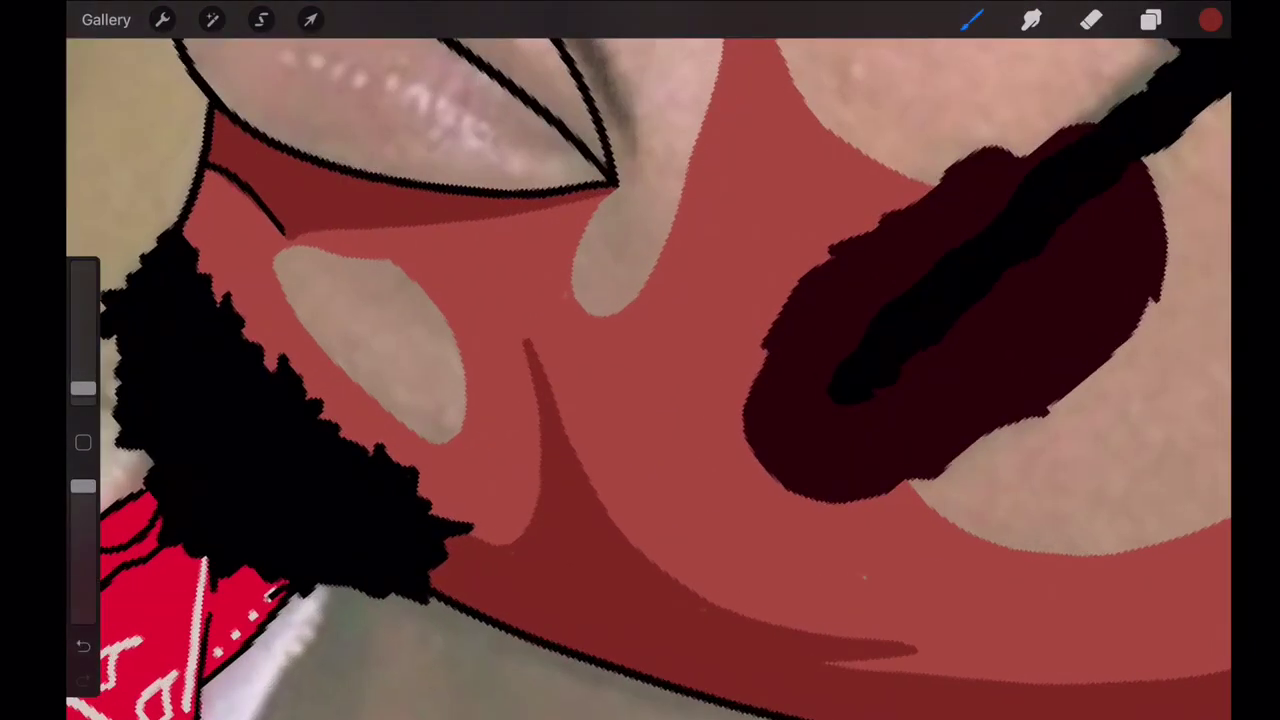
scroll(640, 360, "down", 5)
- Undo two unsatisfactory dark red paint strokes while checking the layer list
left_click(1151, 19)
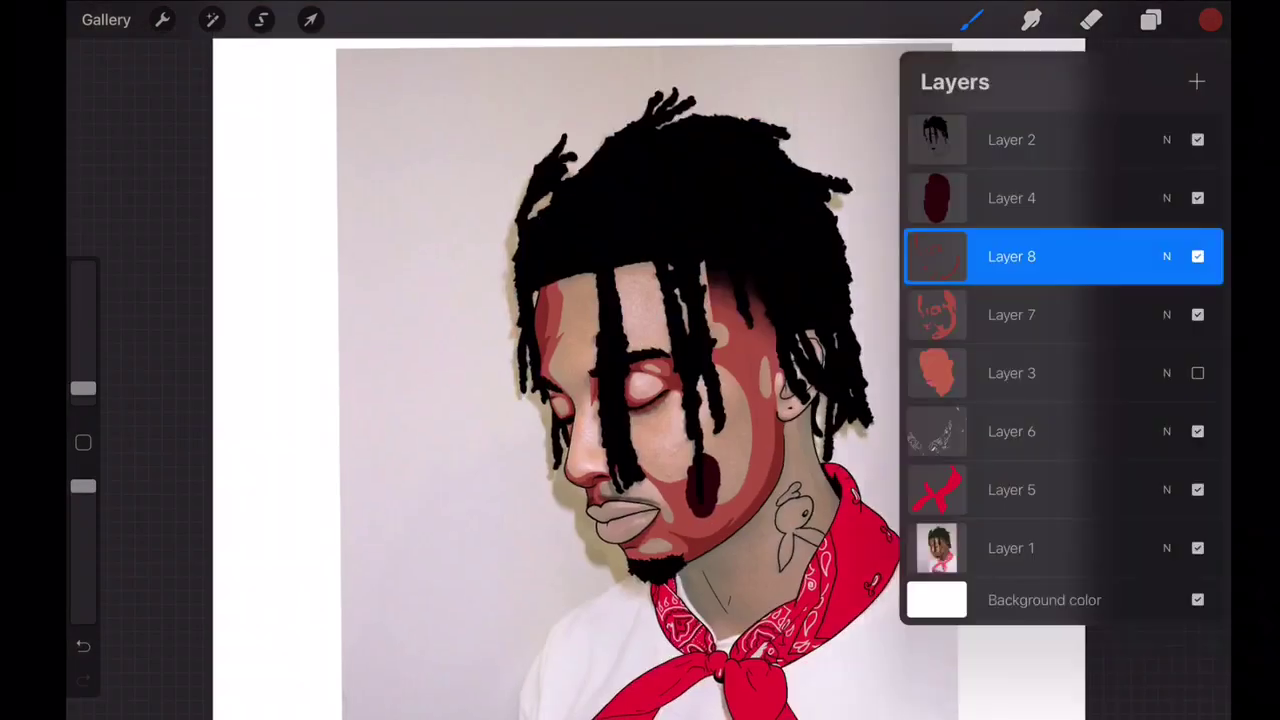
scroll(640, 360, "down", 5)
scroll(640, 360, "up", 5)
key("ctrl+z")
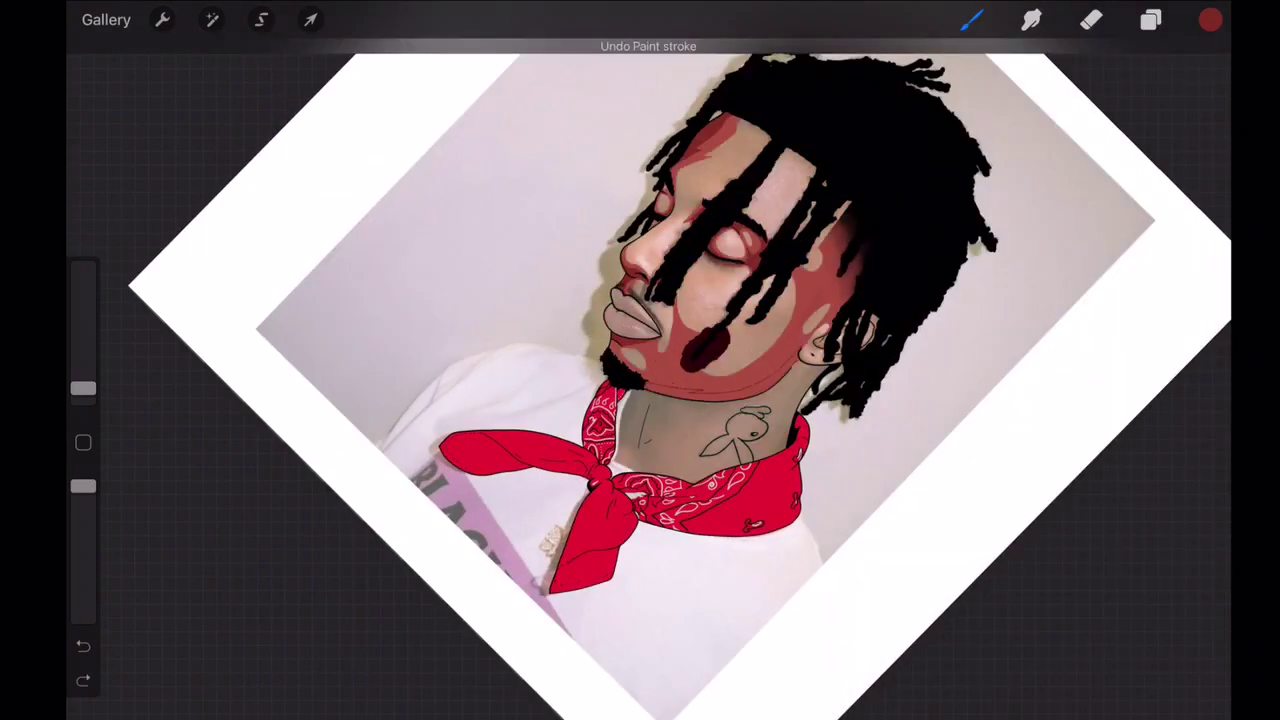
scroll(640, 360, "up", 3)
scroll(640, 360, "up", 3)
scroll(640, 360, "up", 3)
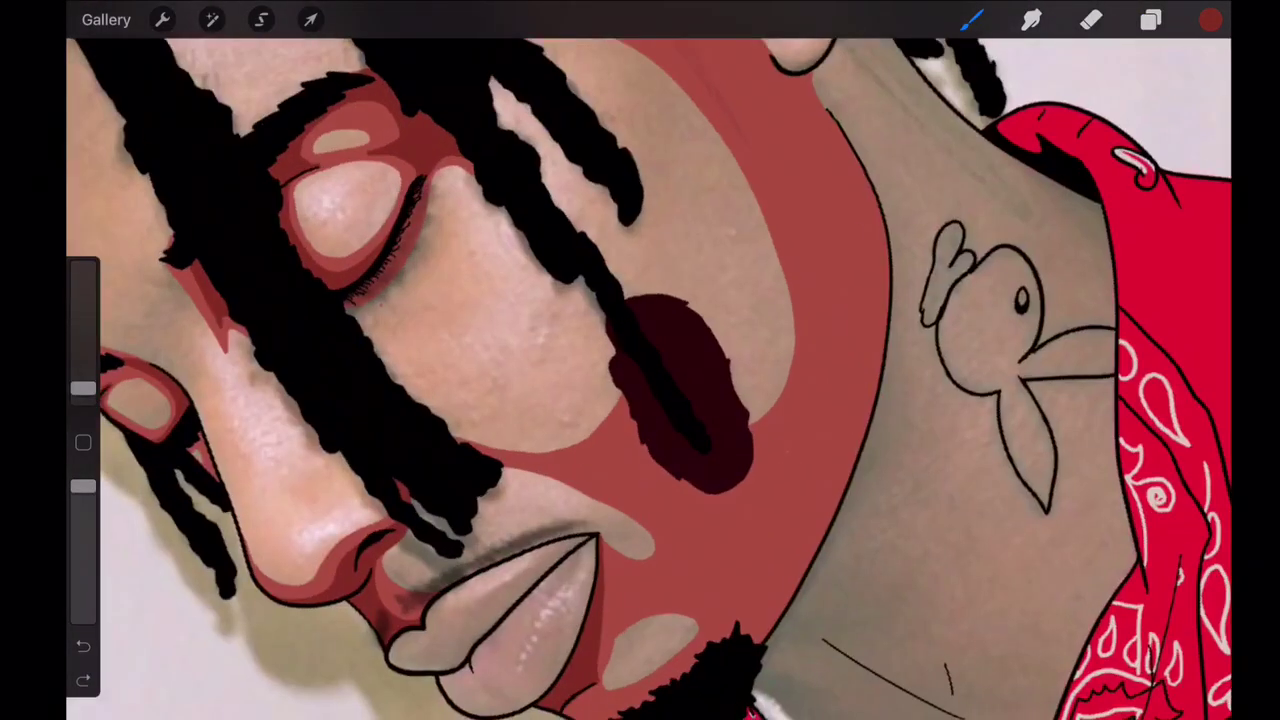
scroll(640, 360, "down", 5)
scroll(640, 360, "up", 5)
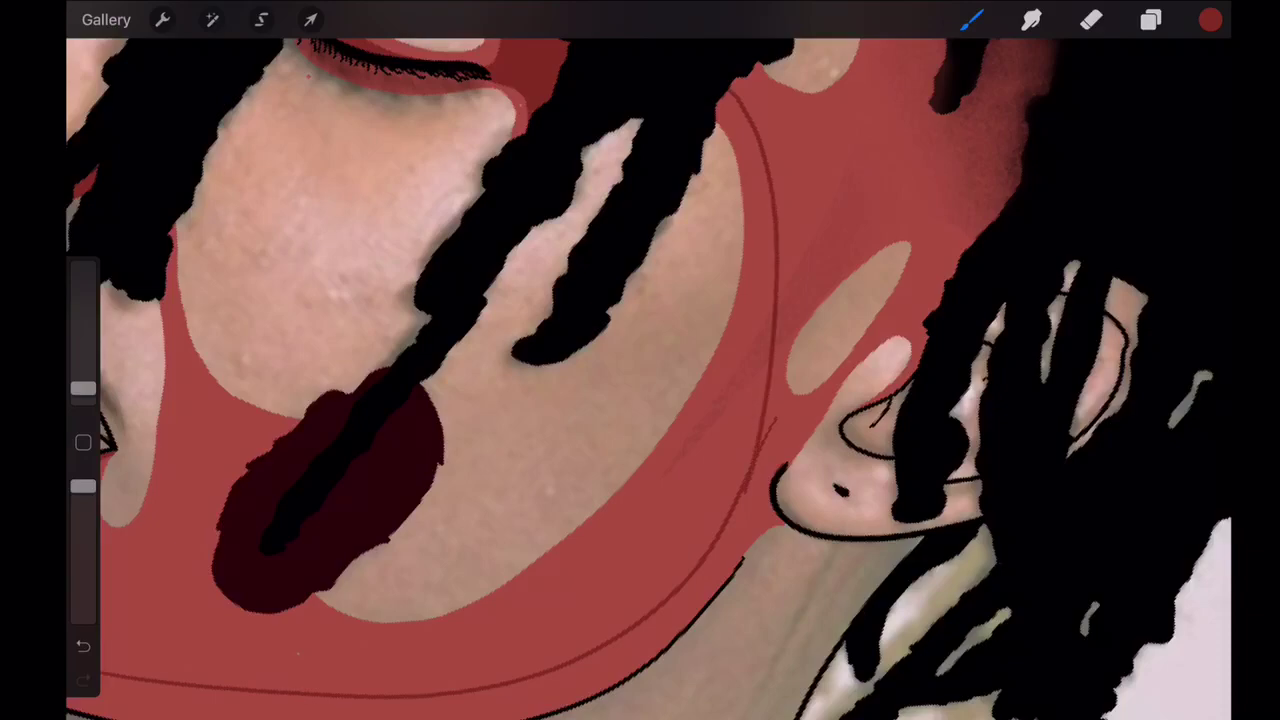
scroll(640, 360, "up", 2)
key("ctrl+z")
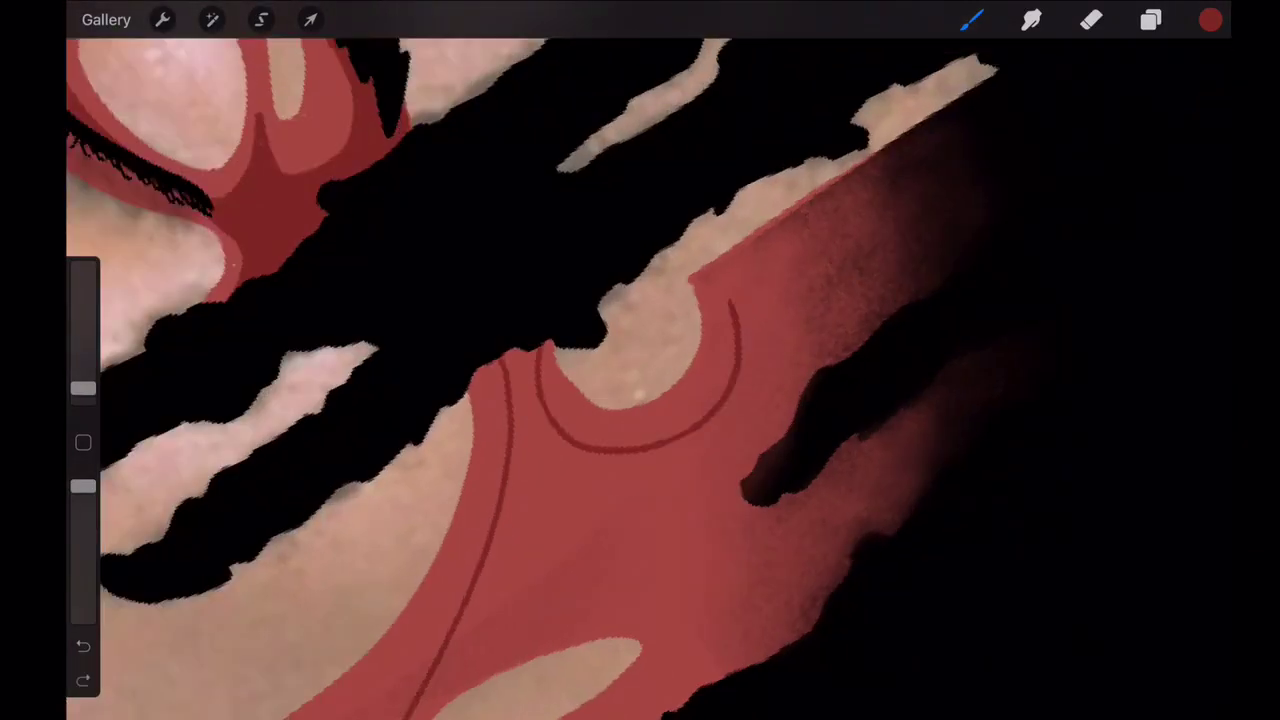
- Undo one more stroke and draw a thin dark red line along the jaw edge
scroll(640, 360, "down", 5)
scroll(640, 360, "up", 5)
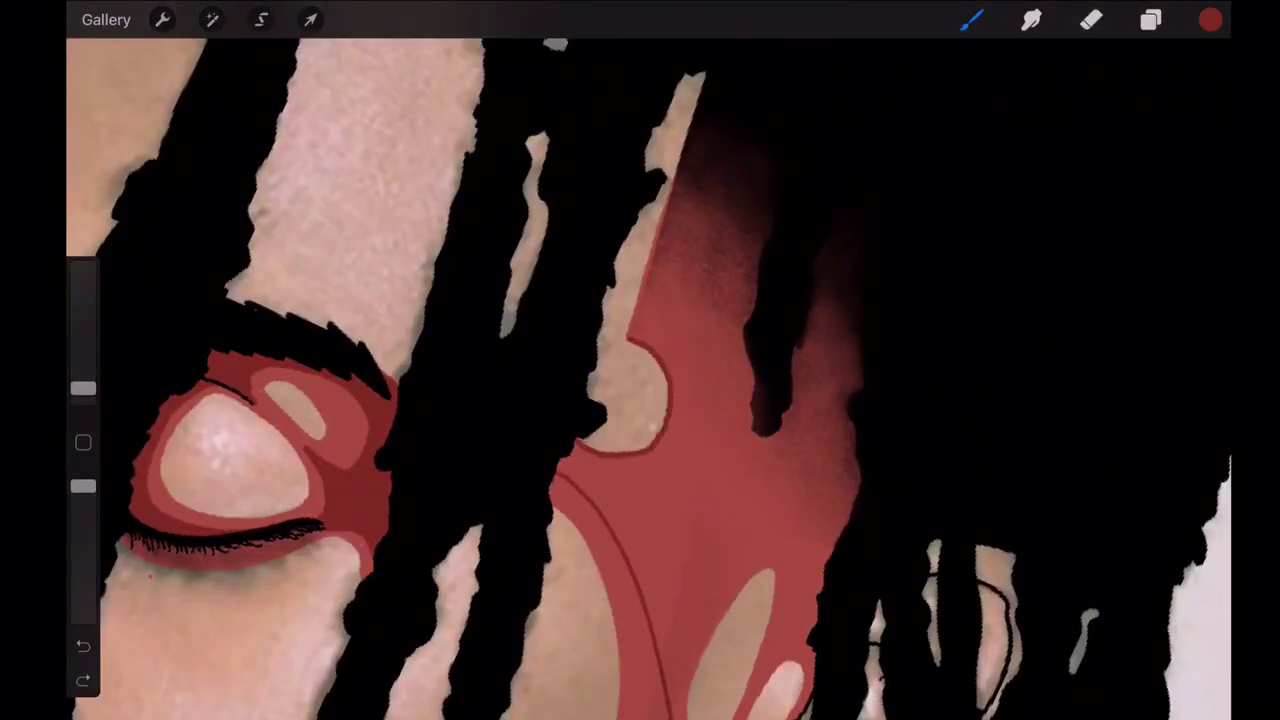
scroll(640, 360, "down", 5)
scroll(640, 360, "up", 2)
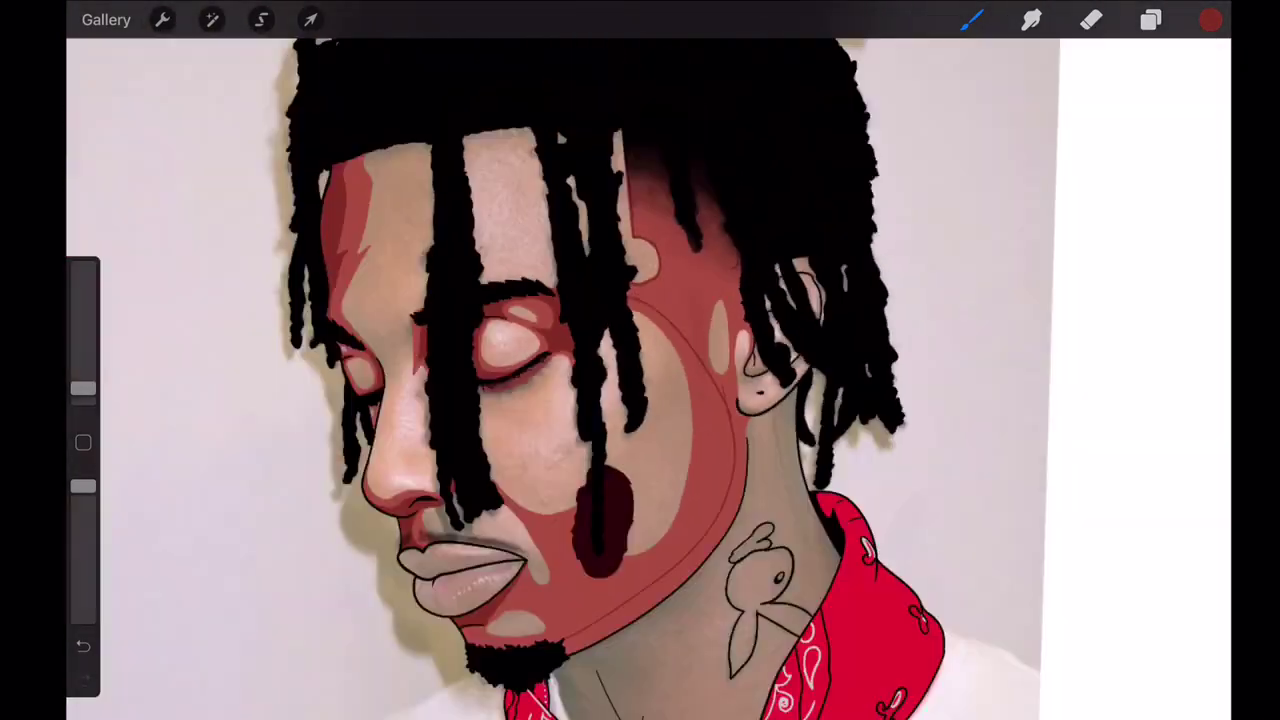
scroll(640, 360, "down", 2)
scroll(640, 360, "up", 5)
scroll(640, 360, "down", 2)
key("ctrl+z")
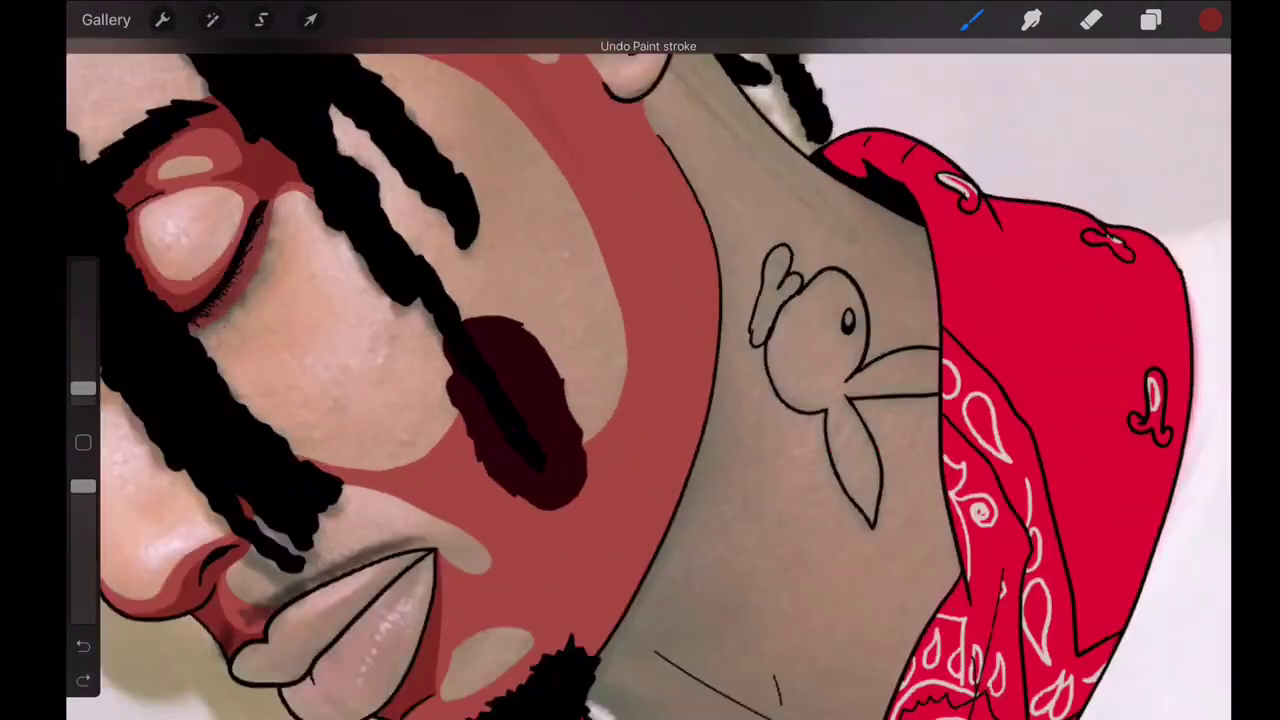
left_click_drag(690, 100, 580, 640)
scroll(640, 360, "up", 3)
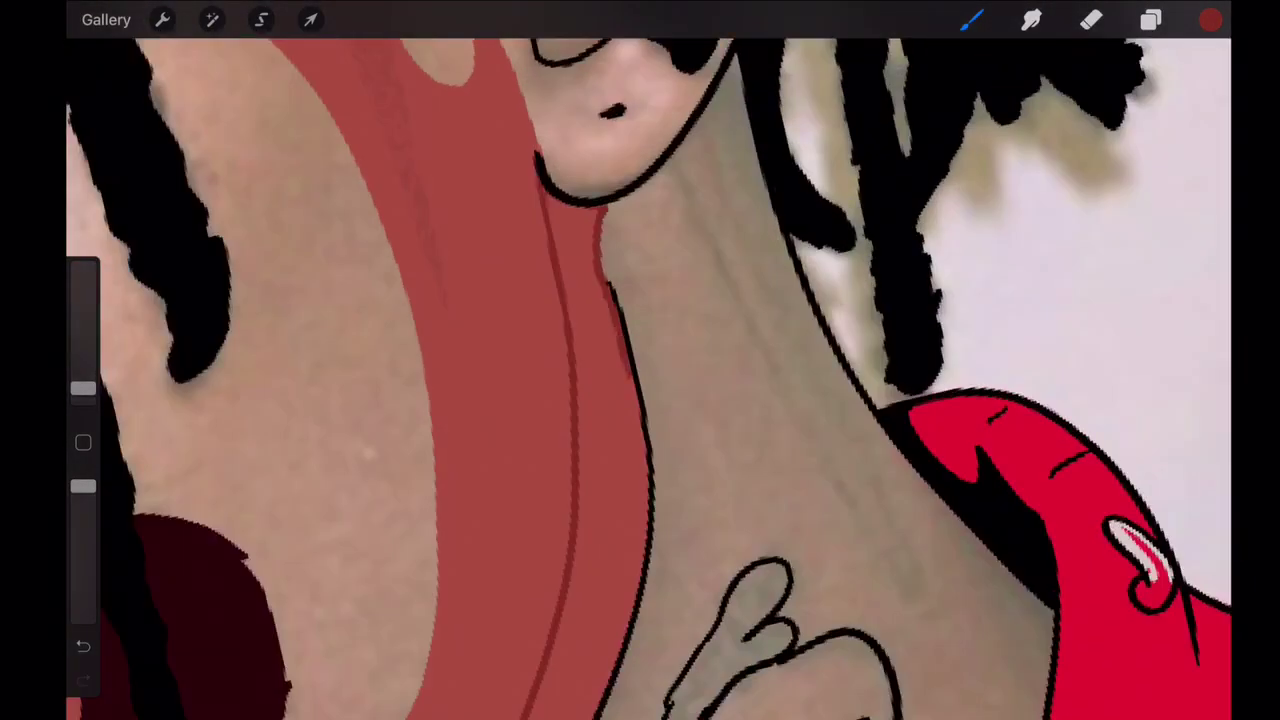
scroll(640, 360, "down", 3)
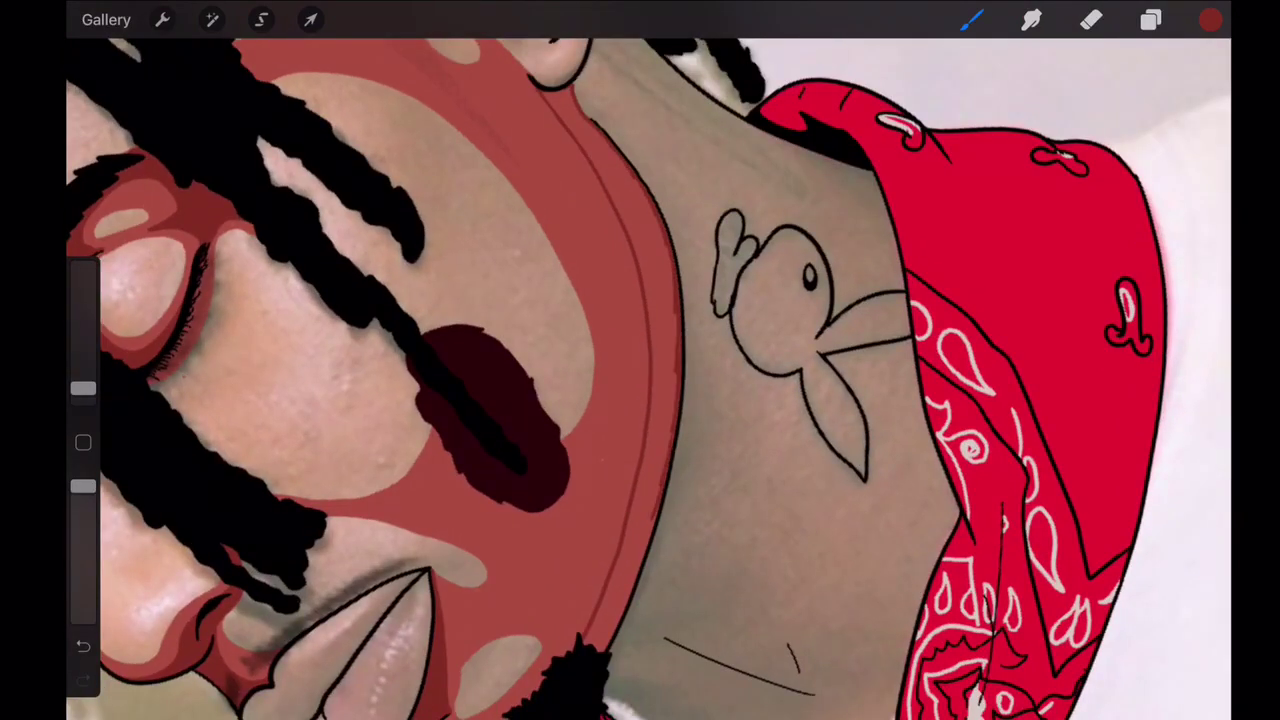
scroll(640, 360, "down", 3)
- Undo the dark red skin overlay, a stray cheek dab and the thin cheek-crease stroke
left_click(1150, 20)
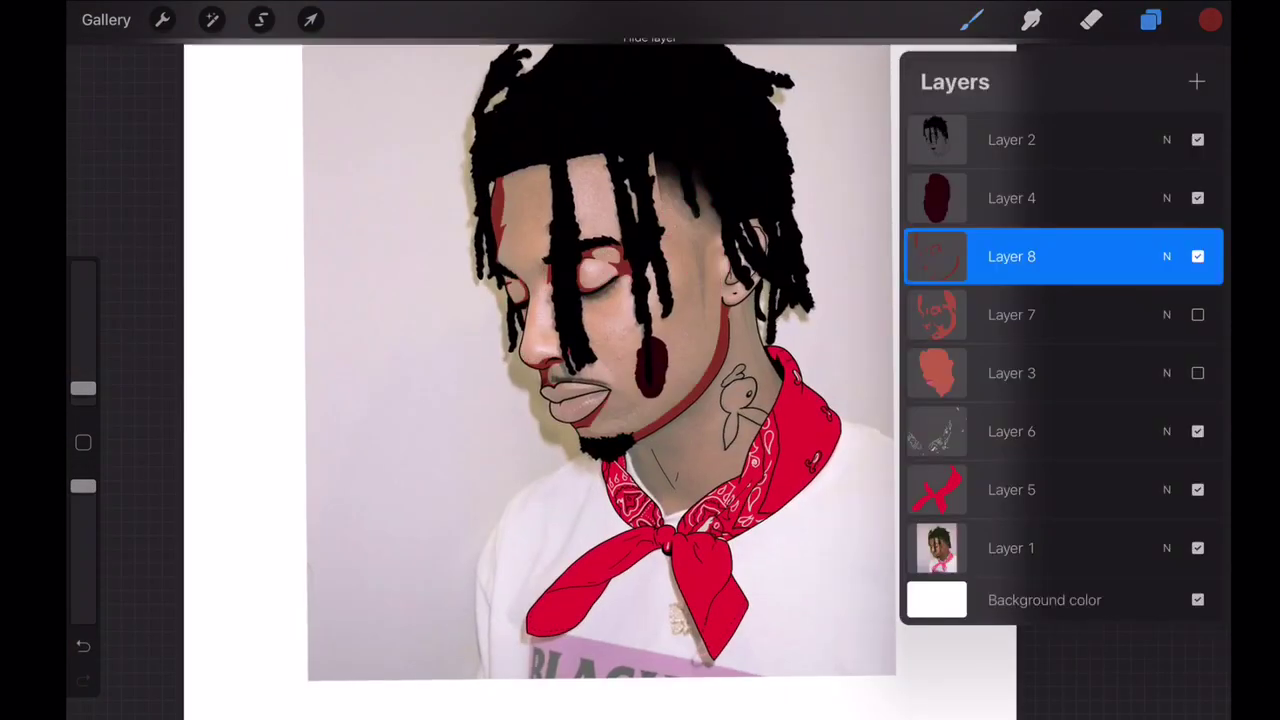
scroll(480, 360, "up", 3)
scroll(640, 360, "up", 3)
key("ctrl+z")
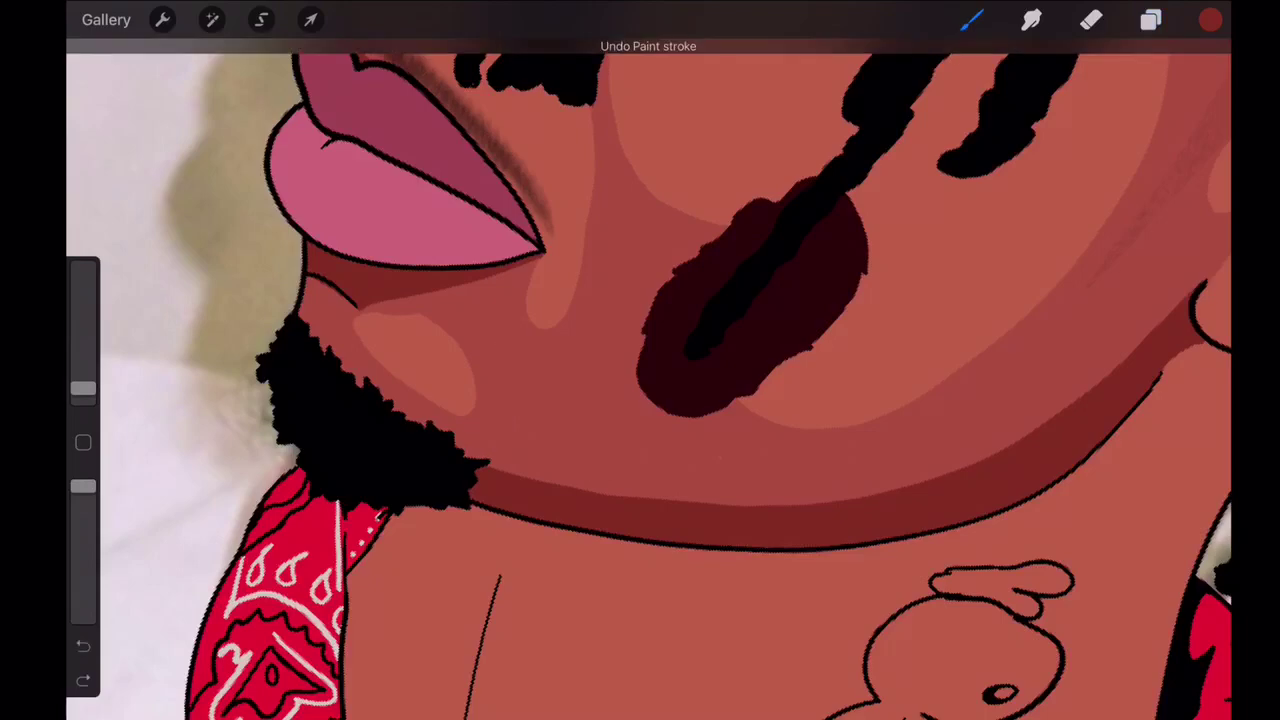
key("ctrl+z")
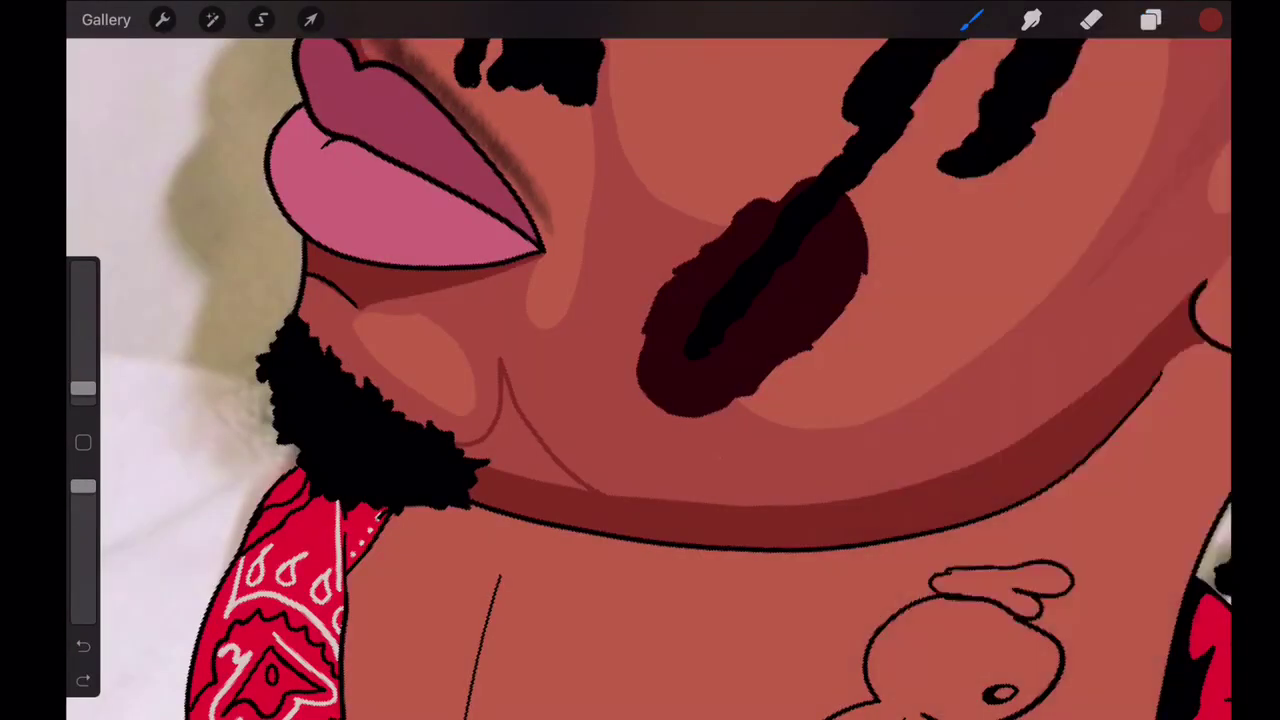
left_click(878, 279)
key("ctrl+z")
scroll(640, 360, "down", 5)
scroll(640, 360, "up", 5)
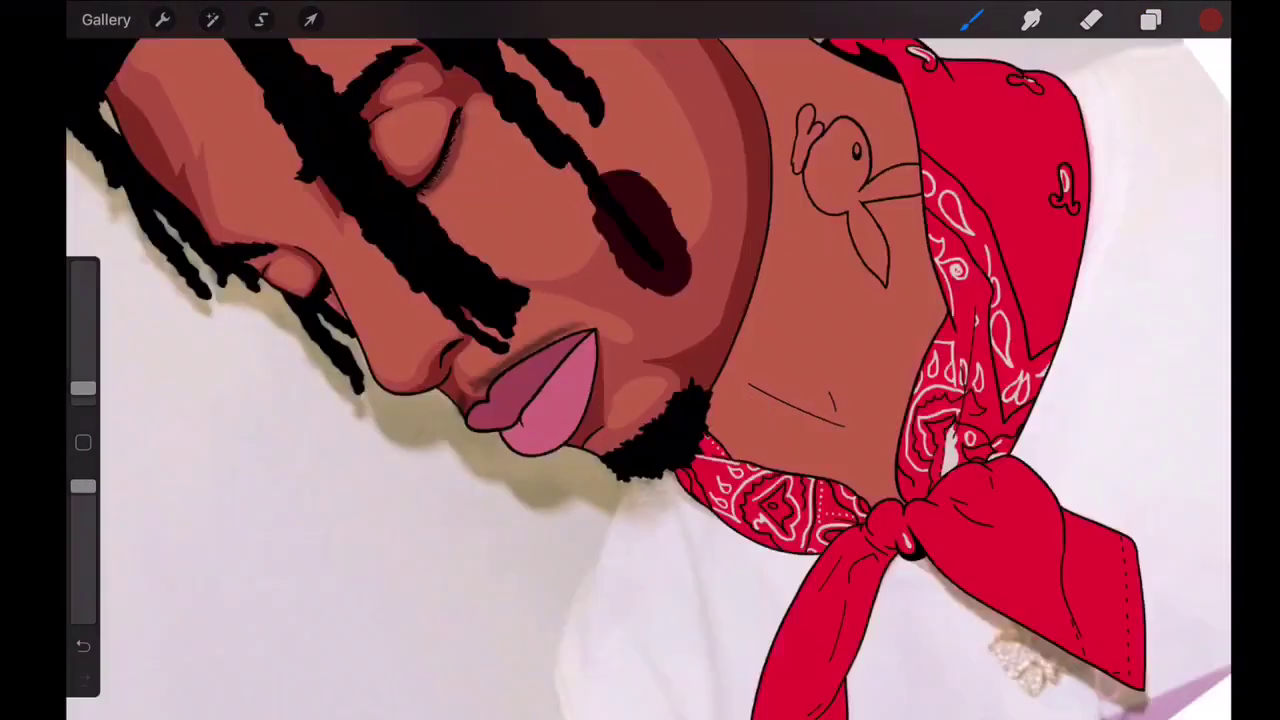
scroll(640, 360, "up", 5)
key("ctrl+z")
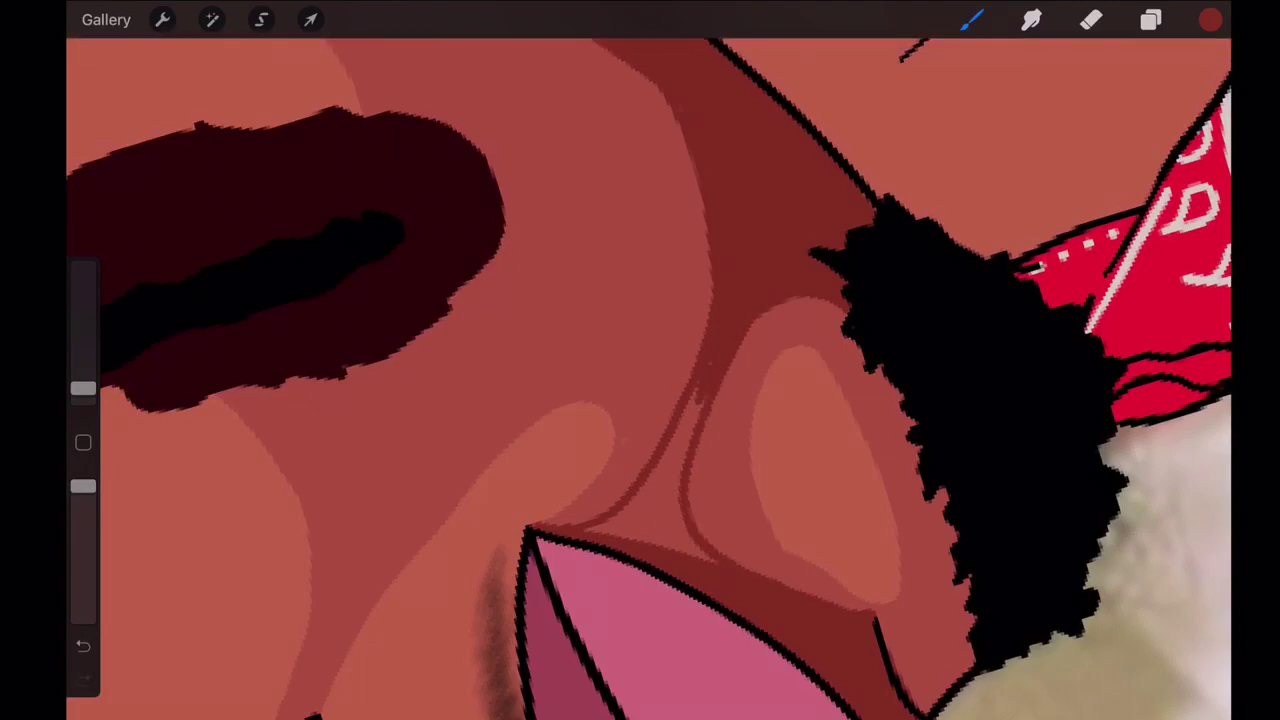
- Try a darker fill in the cheek crease, then undo it
left_click_drag(1210, 20, 650, 480)
scroll(640, 360, "down", 5)
scroll(640, 360, "up", 3)
key("ctrl+z")
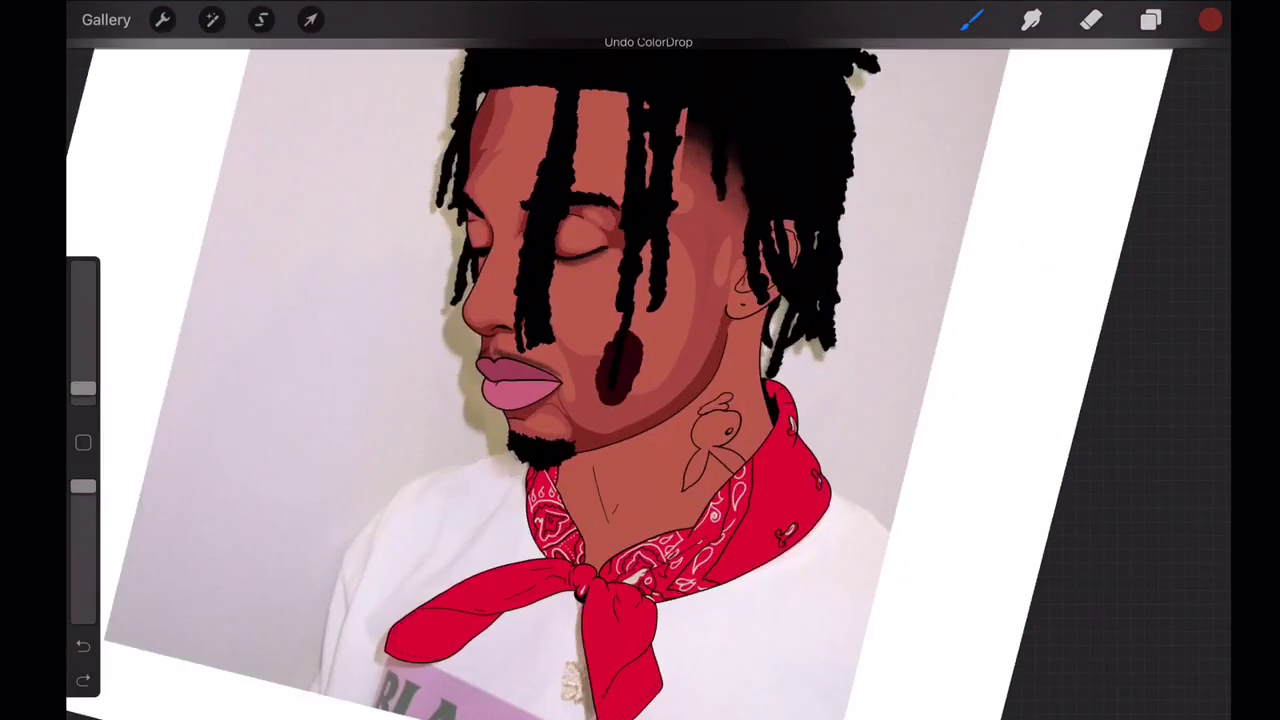
scroll(620, 370, "up", 5)
scroll(620, 370, "up", 3)
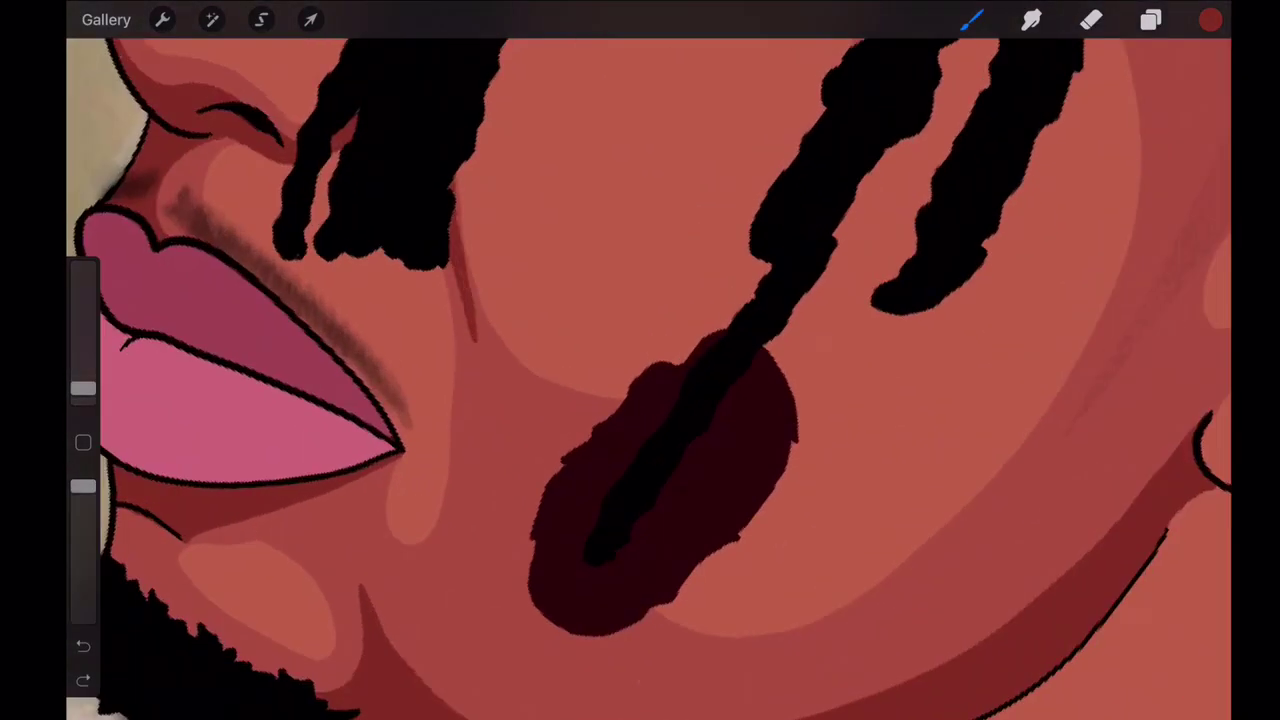
scroll(640, 360, "down", 5)
scroll(640, 360, "up", 3)
- Check the colour palettes, then bring up the Layers list again
left_click(1151, 20)
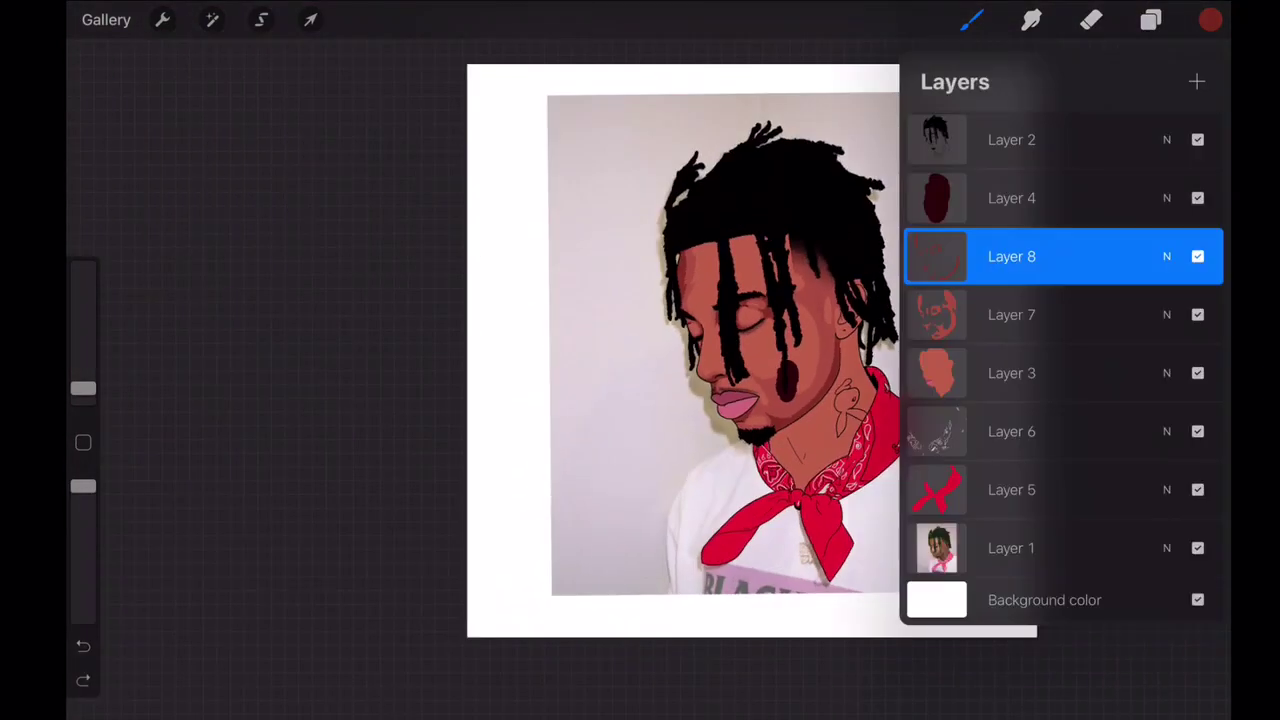
left_click(1210, 20)
scroll(640, 360, "down", 2)
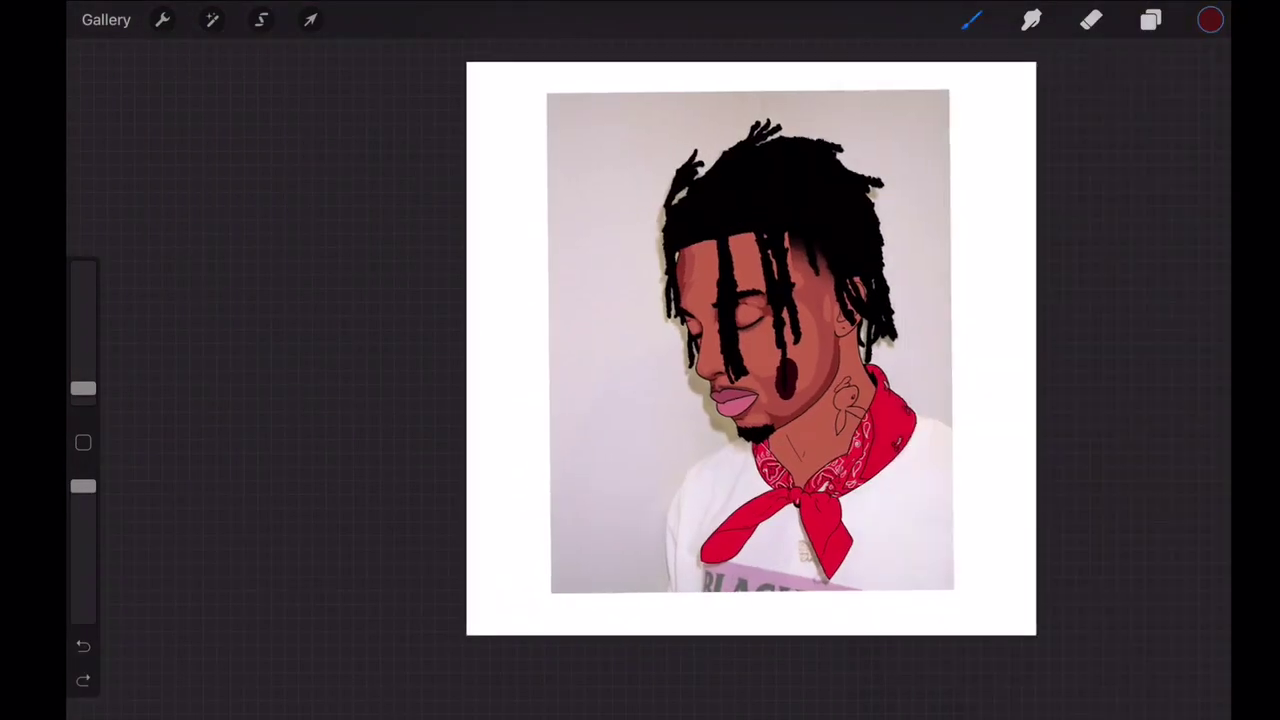
scroll(640, 360, "up", 3)
scroll(640, 360, "down", 2)
scroll(640, 360, "up", 5)
scroll(640, 360, "down", 5)
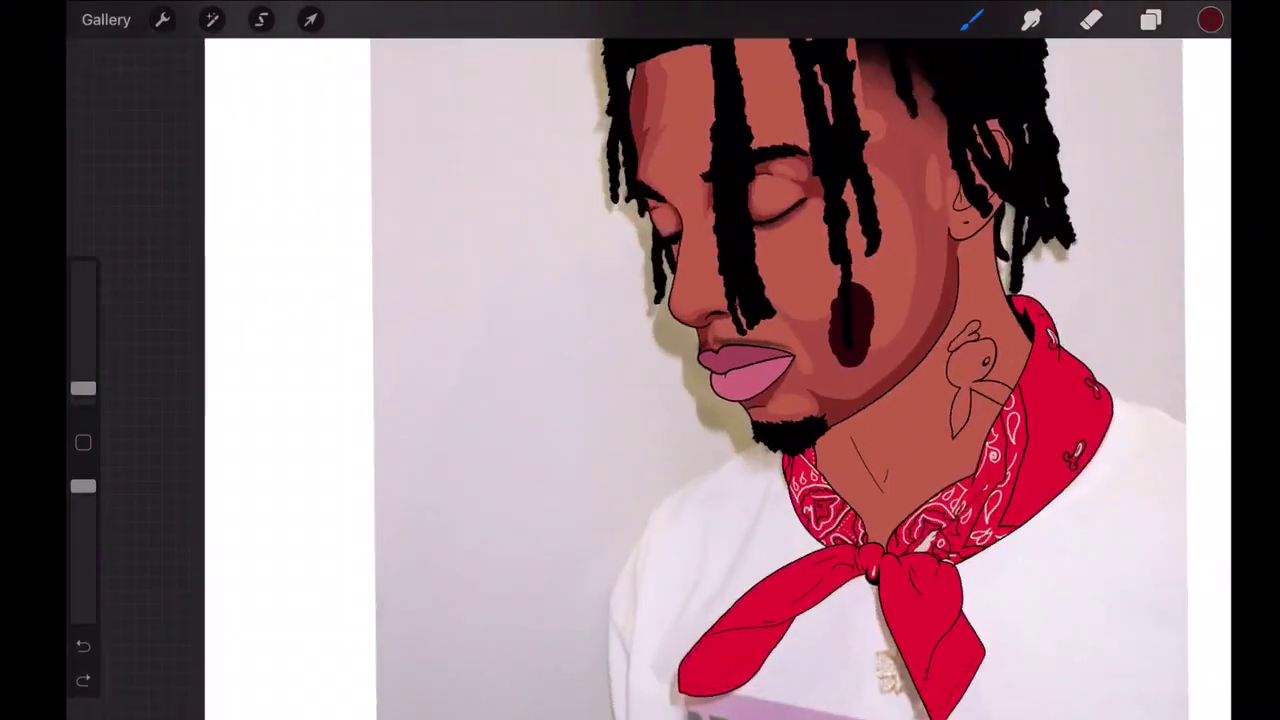
scroll(640, 360, "up", 5)
scroll(640, 360, "down", 3)
left_click(1151, 20)
- Hide Layer 3 to reveal the reference photo and select Layer 8 for drawing
left_click(1197, 373)
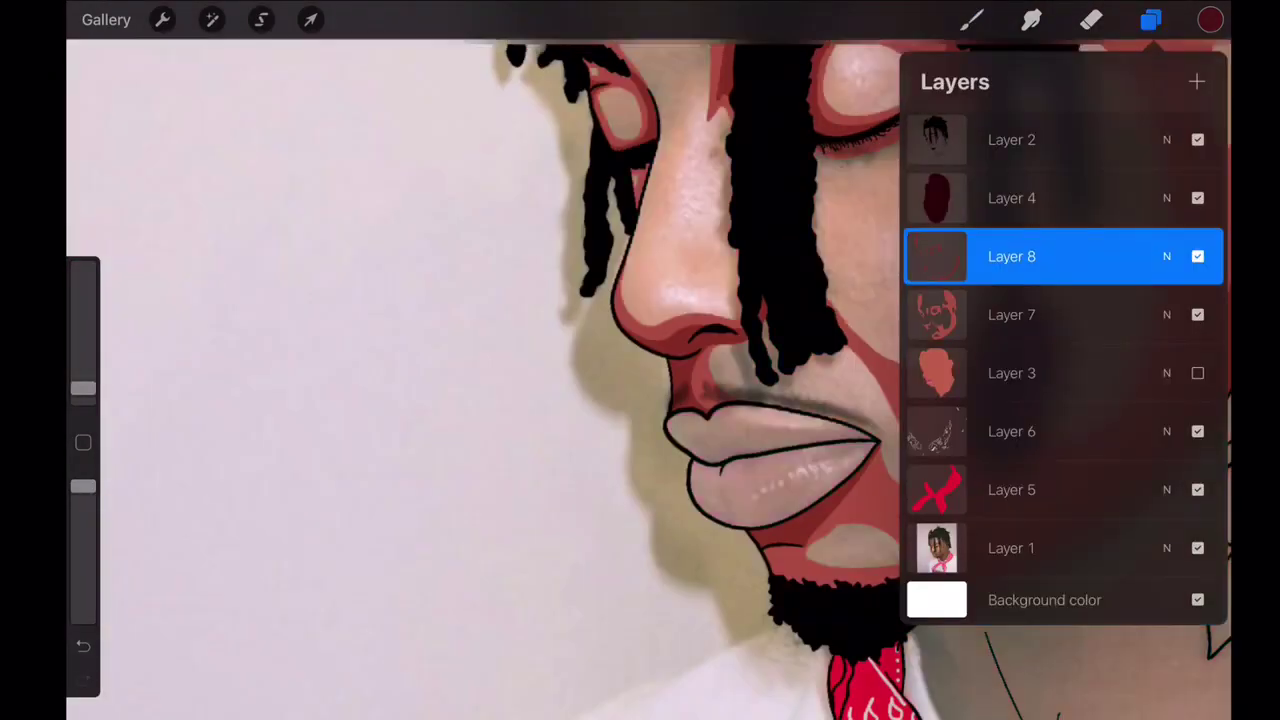
left_click(1060, 198)
left_click(1060, 256)
left_click(1151, 20)
scroll(640, 360, "up", 3)
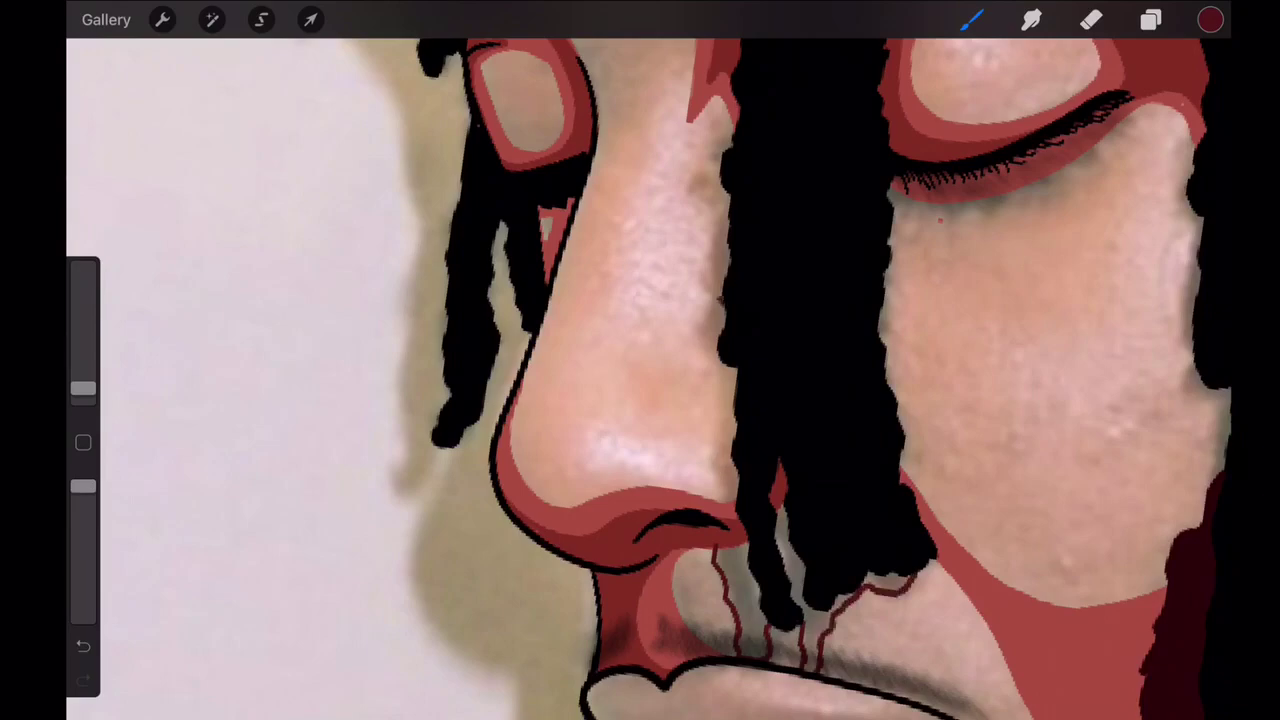
scroll(640, 360, "down", 3)
scroll(640, 360, "up", 3)
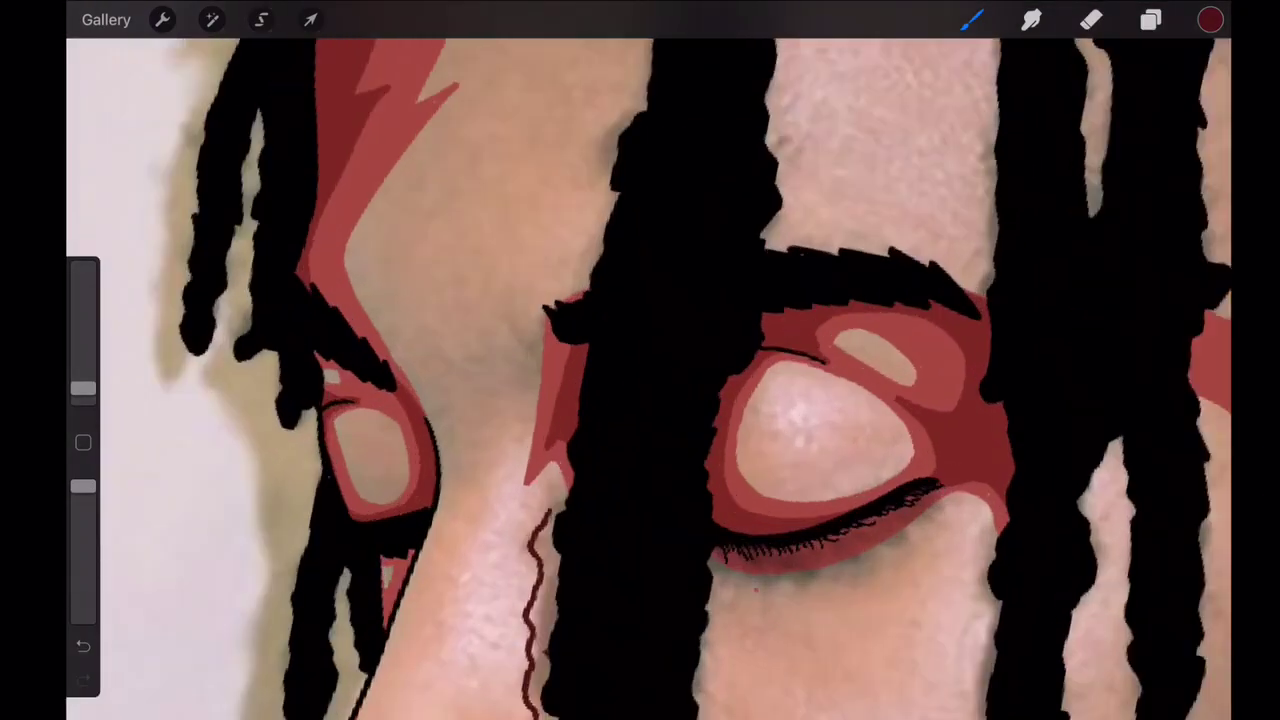
scroll(640, 360, "up", 3)
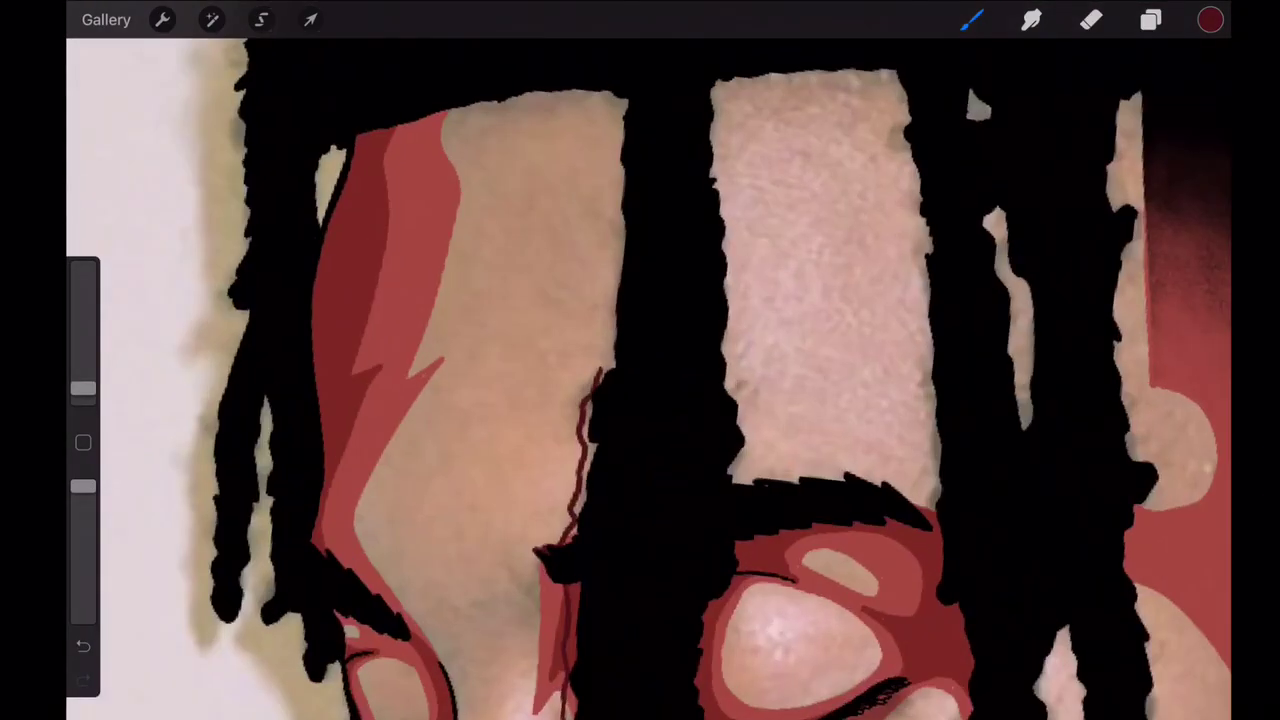
scroll(640, 360, "down", 3)
scroll(640, 360, "up", 3)
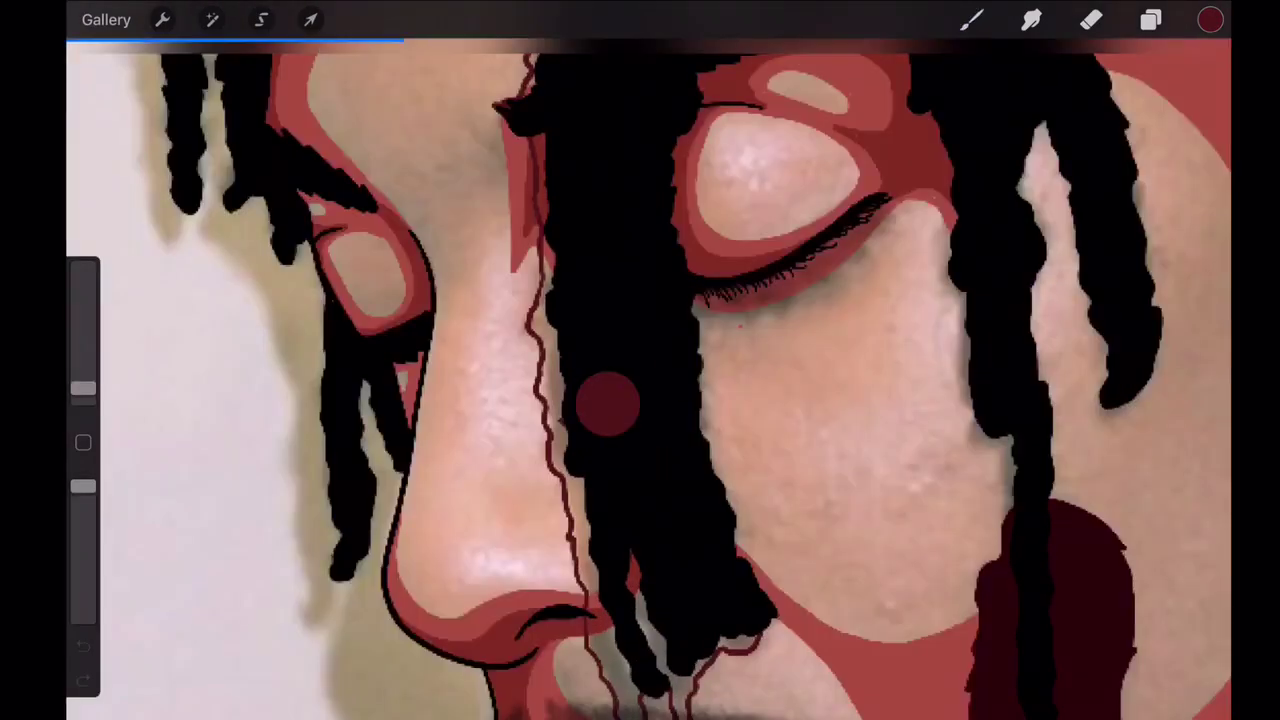
scroll(640, 360, "down", 3)
- Review the Layers list and tap the face area of the canvas
left_click(1151, 20)
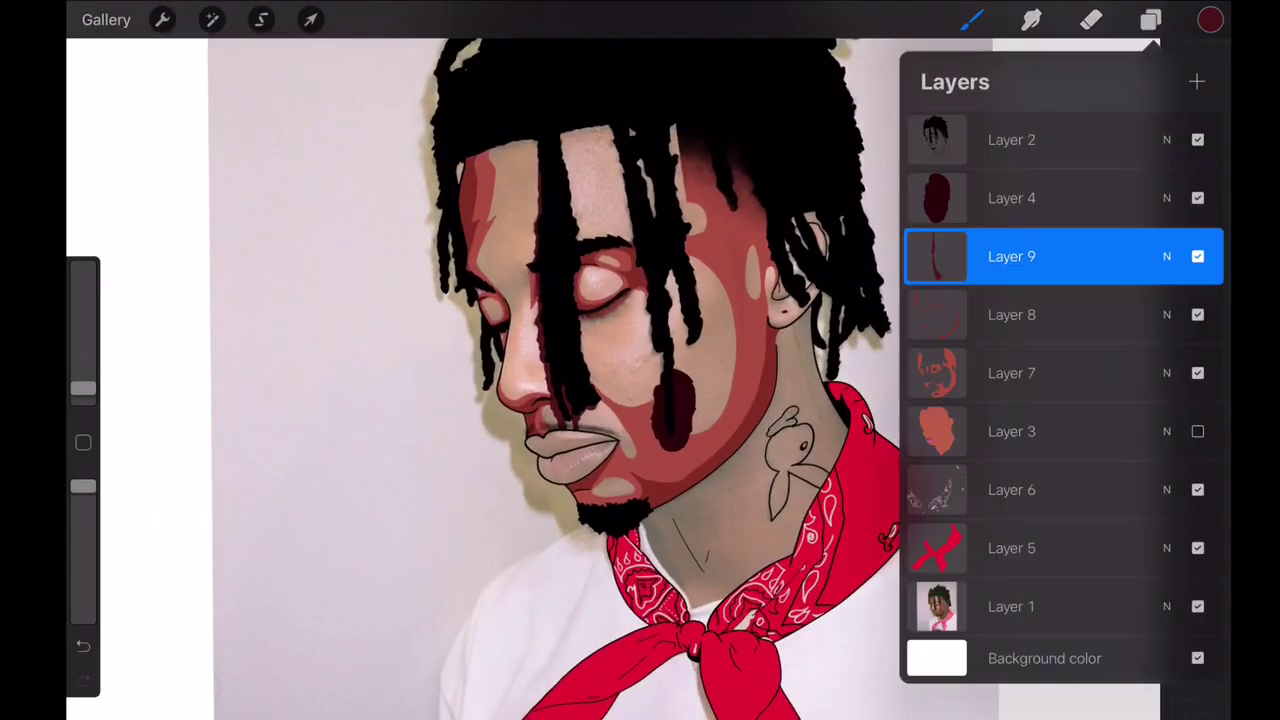
scroll(600, 200, "up", 3)
scroll(600, 200, "up", 2)
scroll(600, 200, "up", 5)
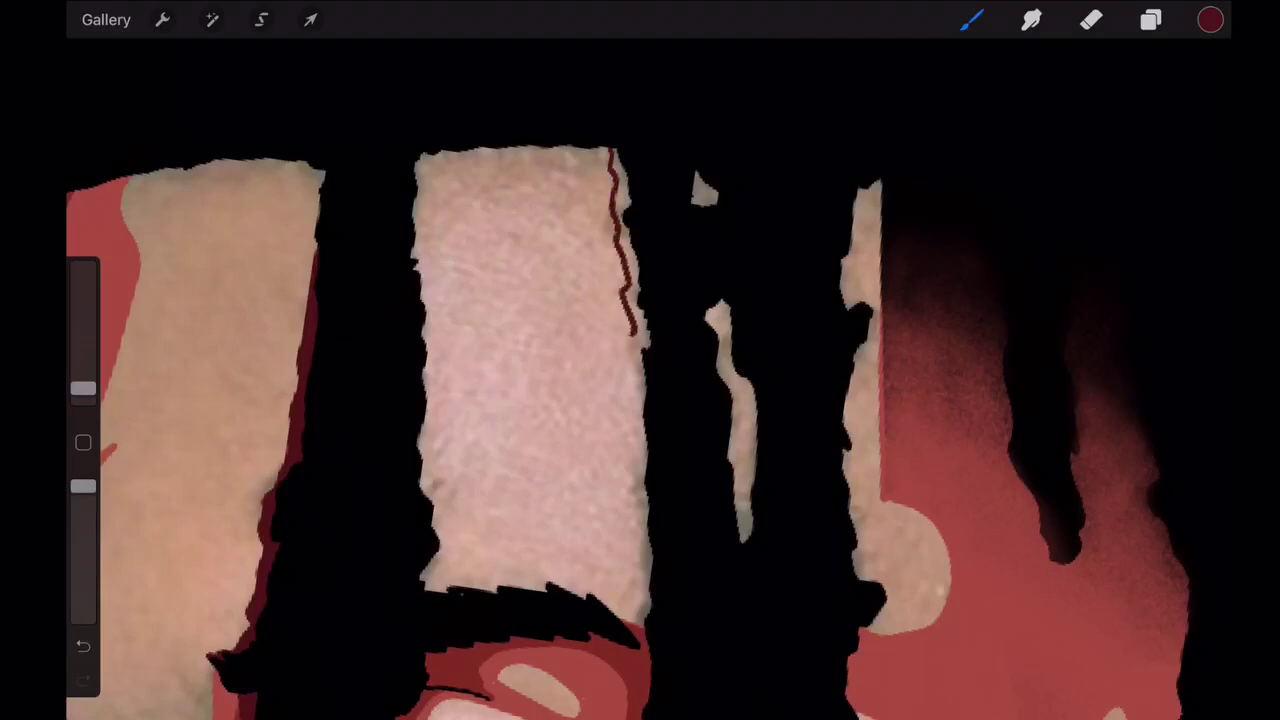
scroll(640, 360, "down", 3)
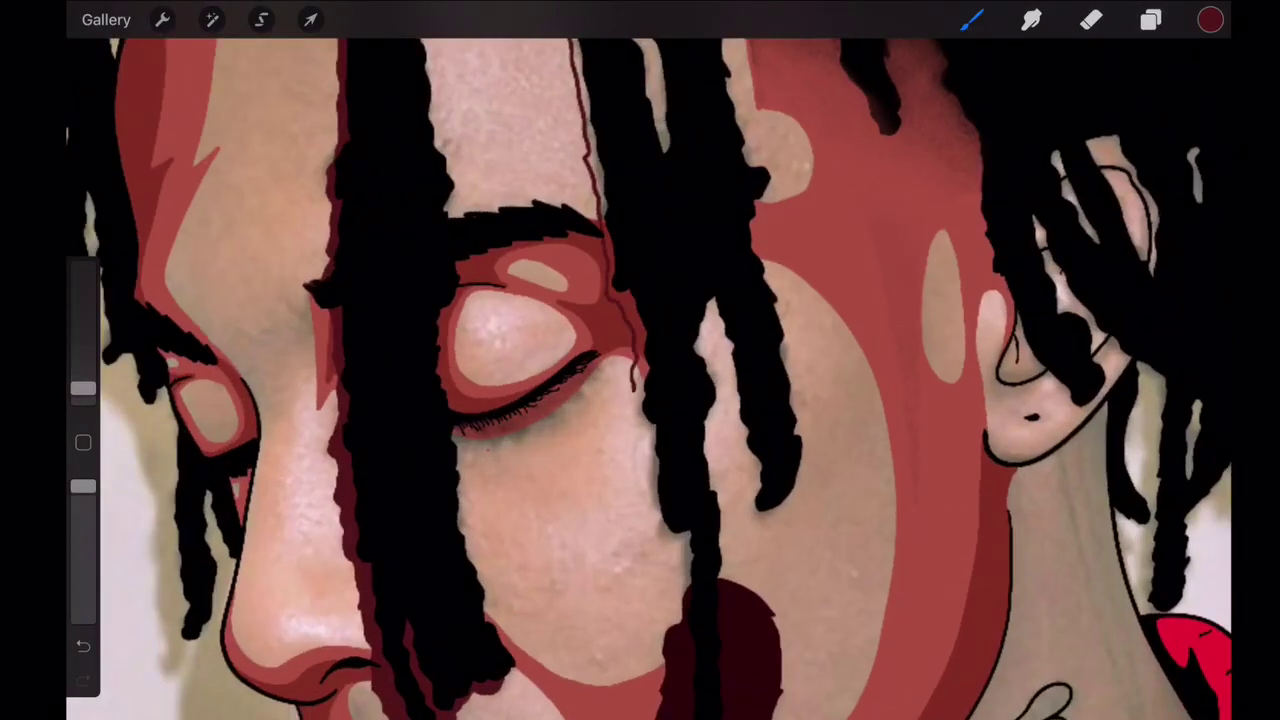
scroll(640, 360, "down", 2)
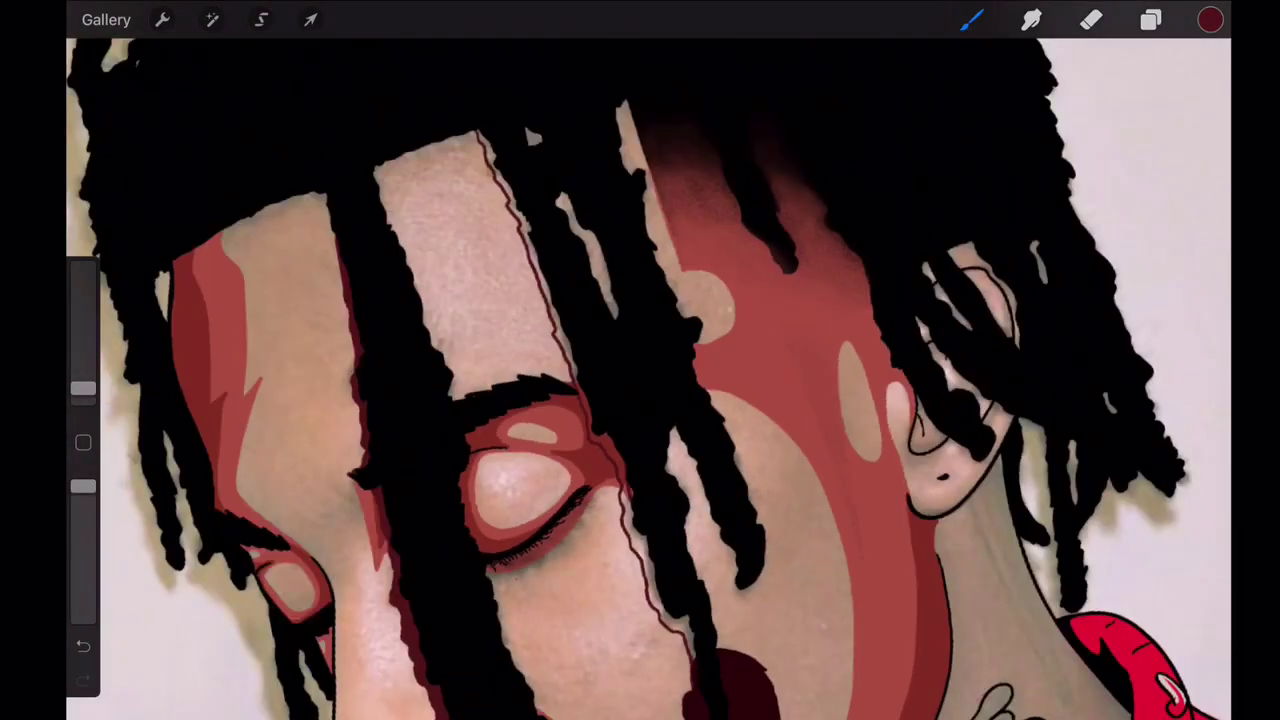
scroll(640, 360, "down", 2)
scroll(640, 360, "up", 3)
scroll(640, 360, "down", 5)
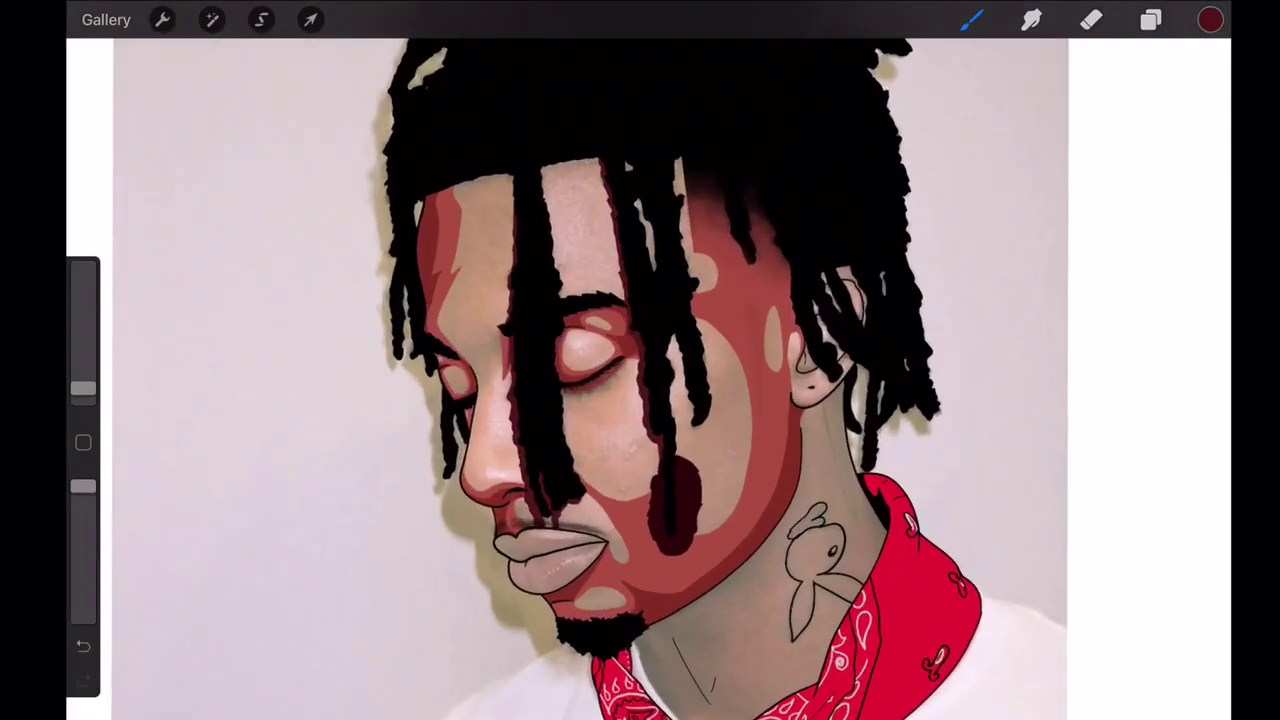
scroll(640, 360, "up", 8)
left_click(677, 400)
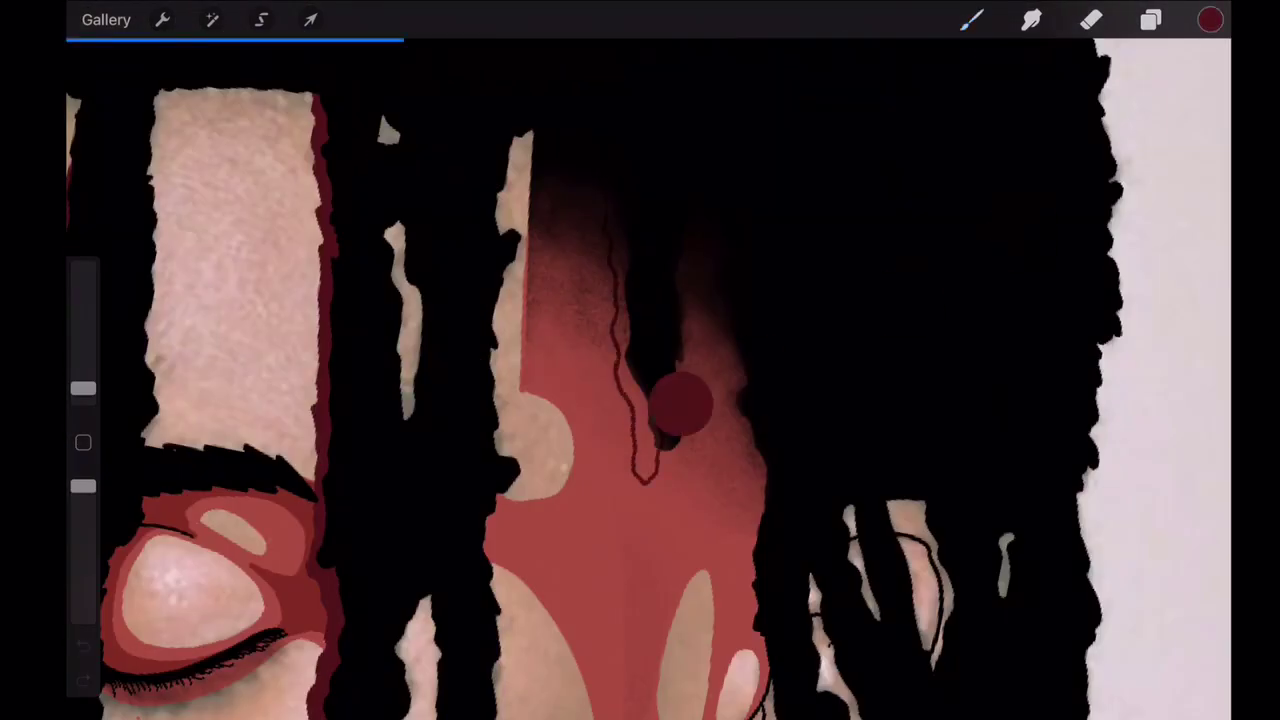
scroll(640, 360, "down", 5)
- Sketch a thin dark-red guide line beside the nose, undo it, and review the face
left_click(1151, 19)
scroll(640, 360, "down", 3)
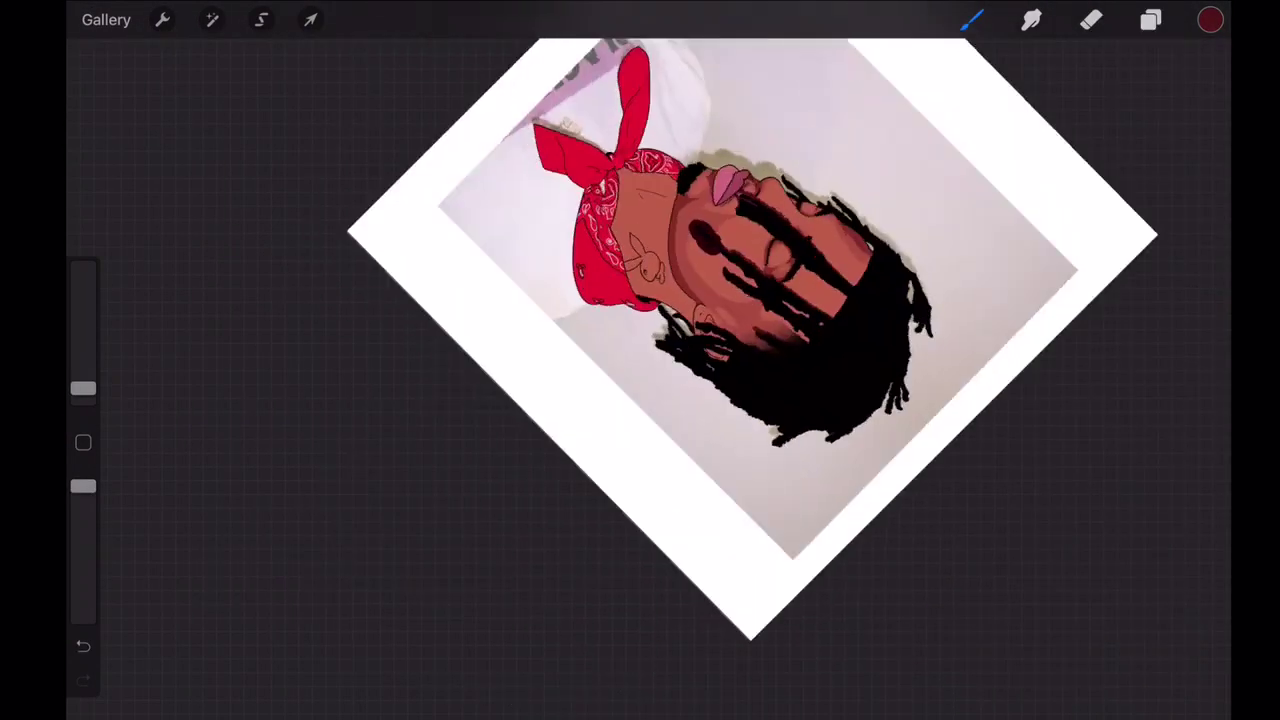
scroll(640, 360, "up", 3)
scroll(640, 360, "down", 4)
scroll(640, 360, "up", 6)
scroll(640, 360, "up", 3)
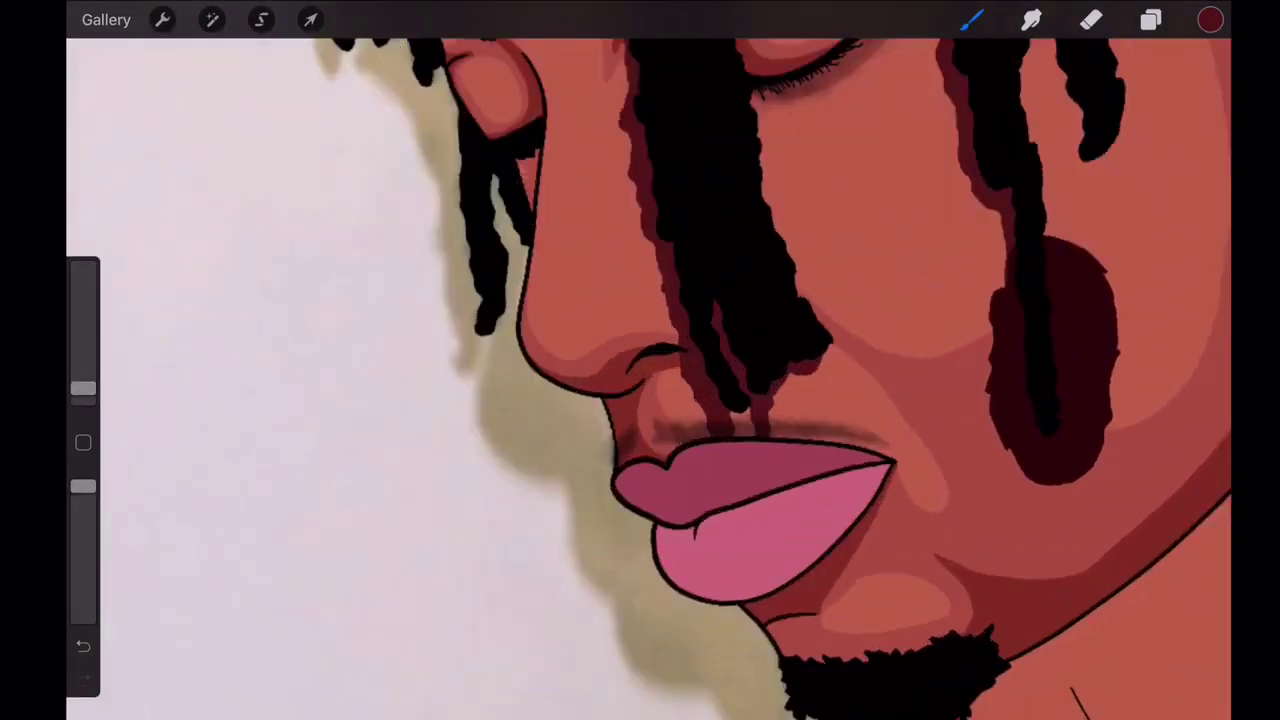
scroll(640, 360, "up", 4)
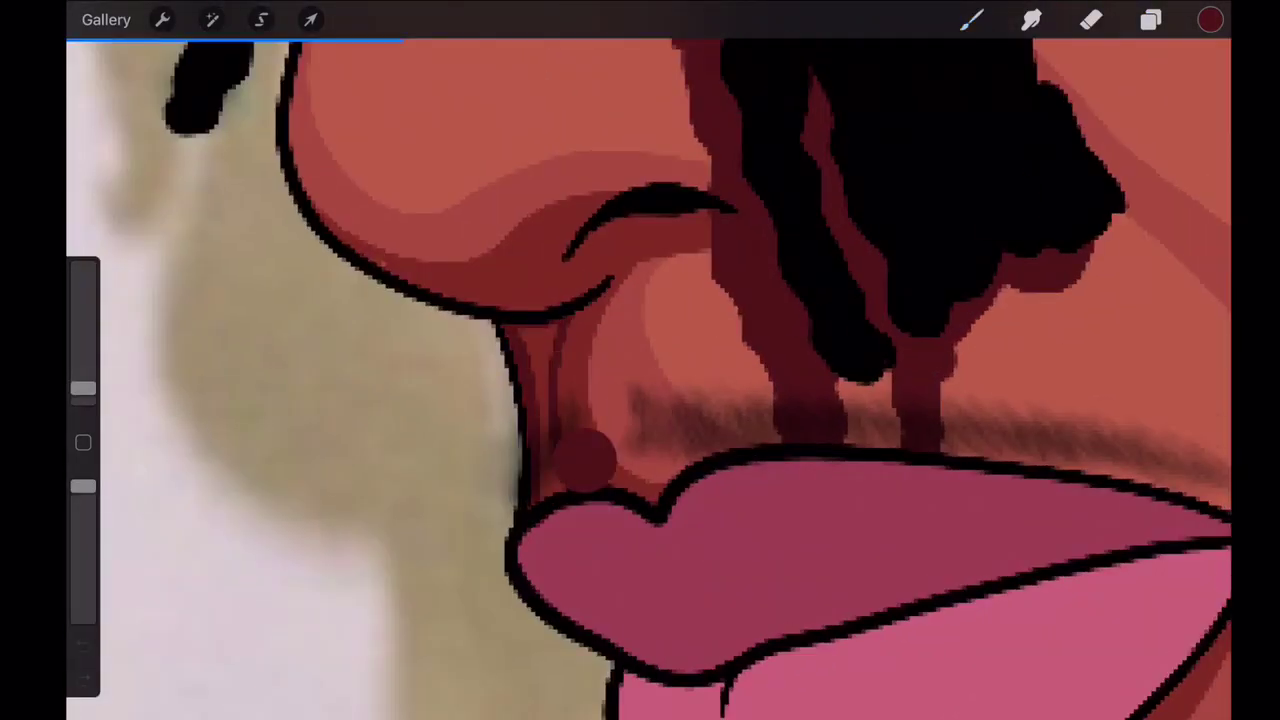
scroll(640, 360, "up", 3)
scroll(640, 360, "up", 2)
scroll(640, 360, "up", 2)
left_click_drag(735, 292, 710, 528)
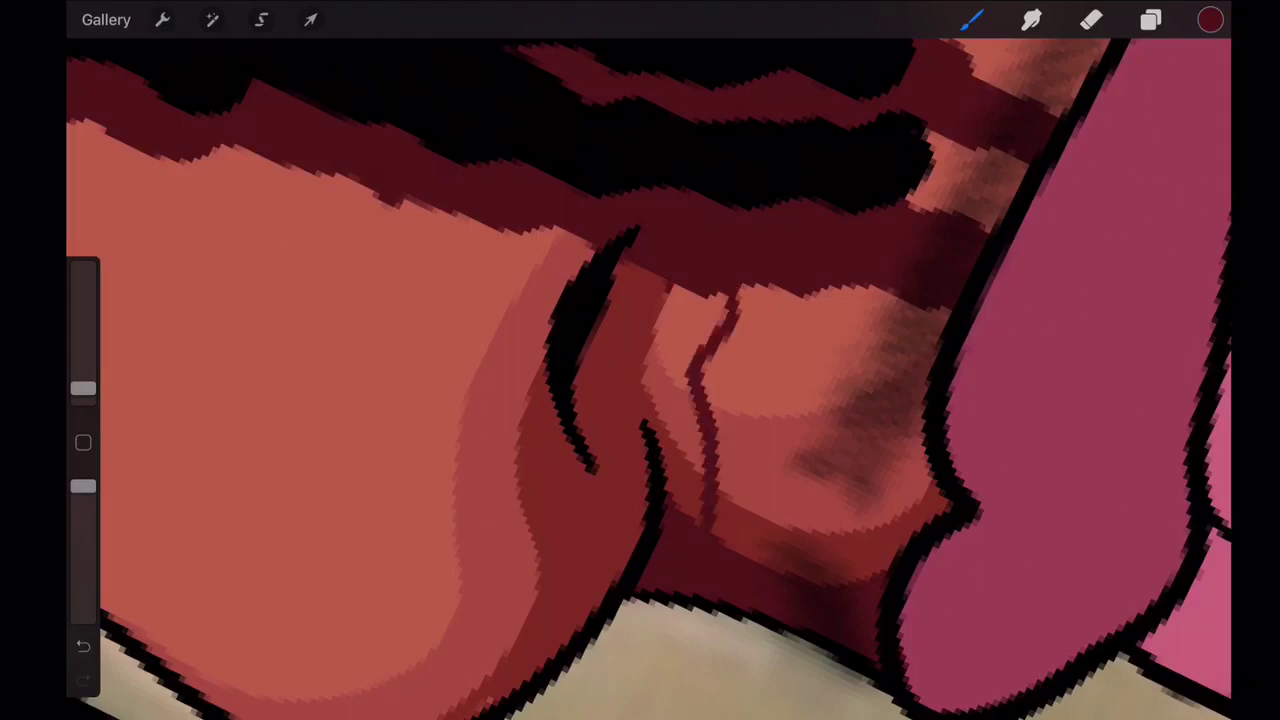
key("ctrl+z")
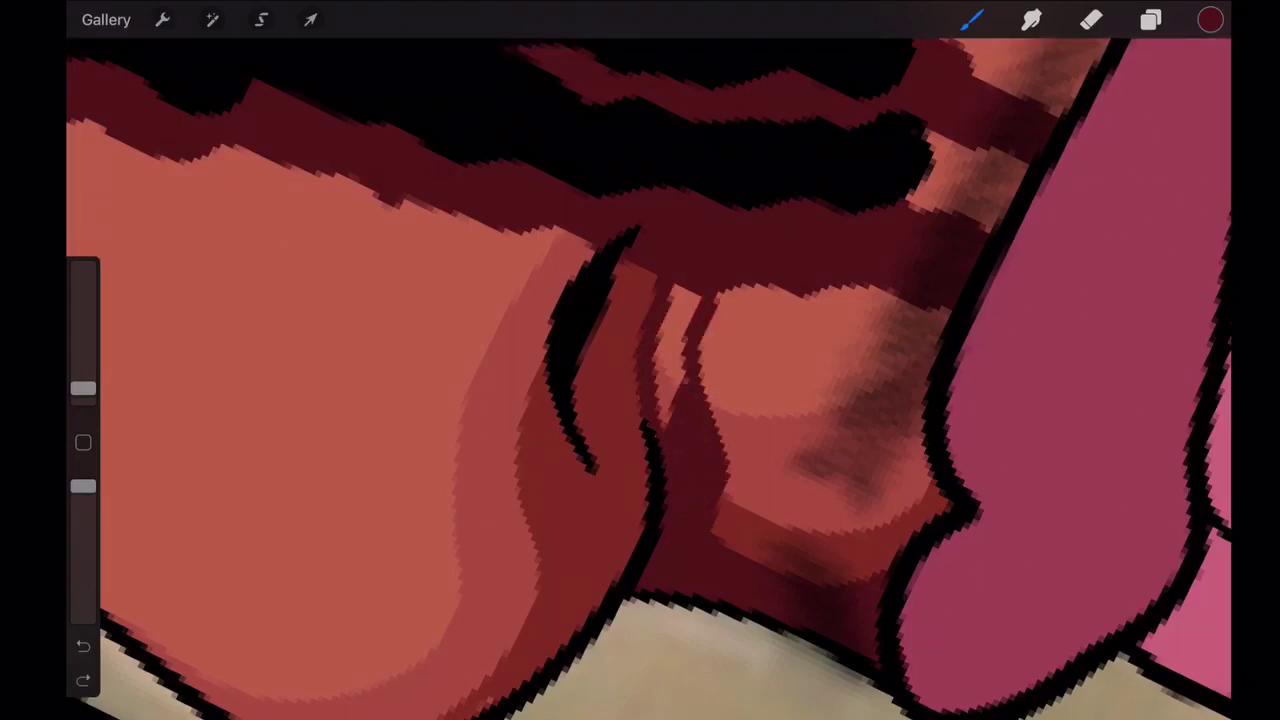
scroll(640, 360, "down", 5)
scroll(640, 360, "up", 2)
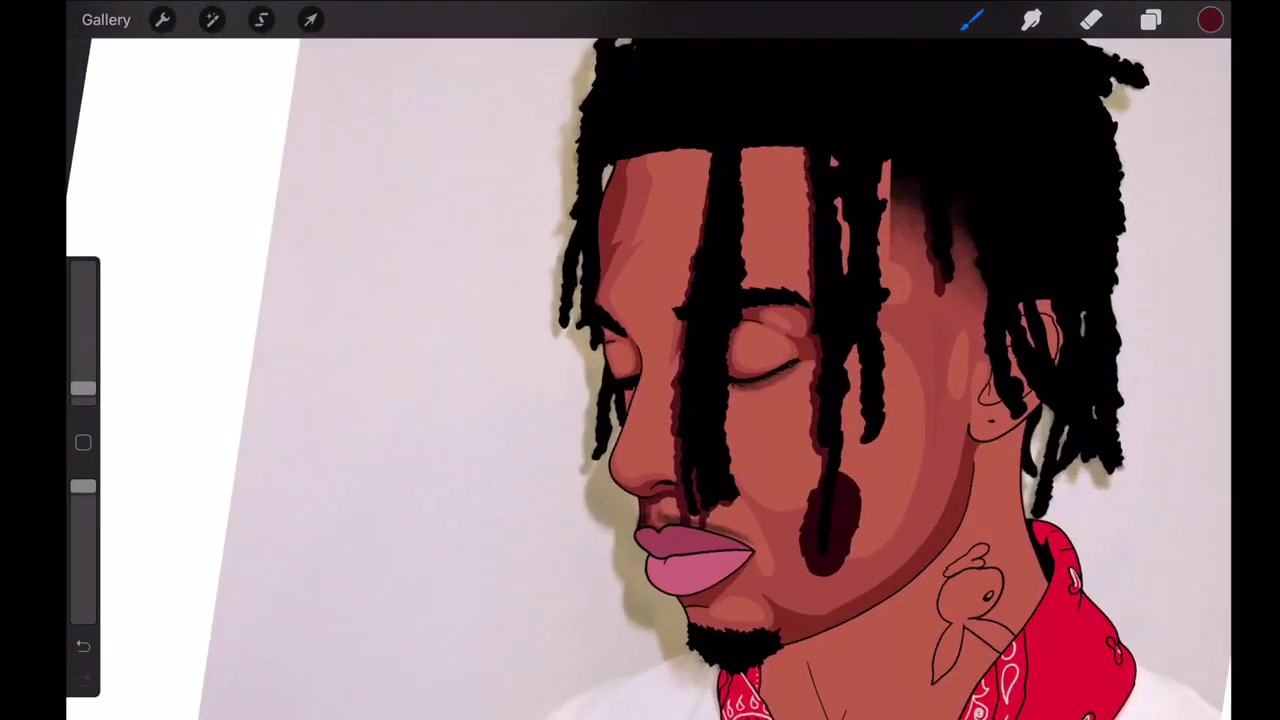
scroll(640, 360, "down", 2)
scroll(640, 360, "down", 2)
scroll(640, 360, "up", 5)
scroll(640, 360, "up", 2)
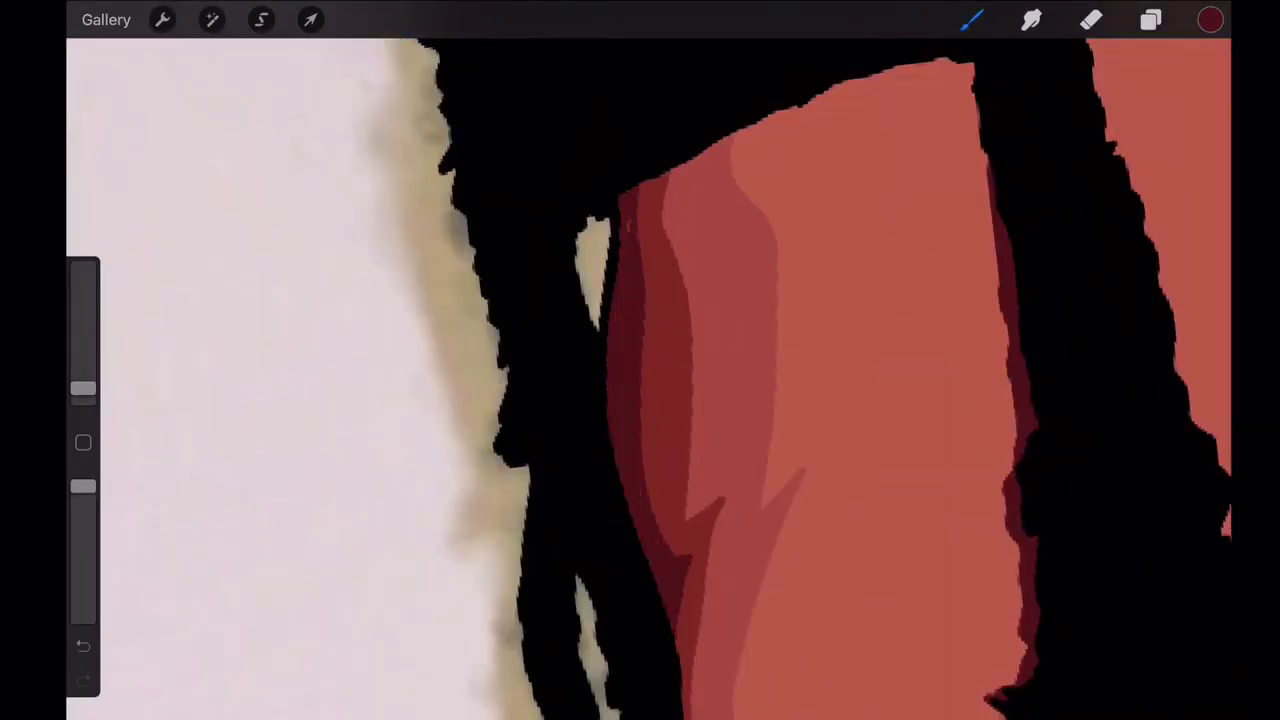
scroll(640, 360, "down", 5)
scroll(640, 360, "up", 5)
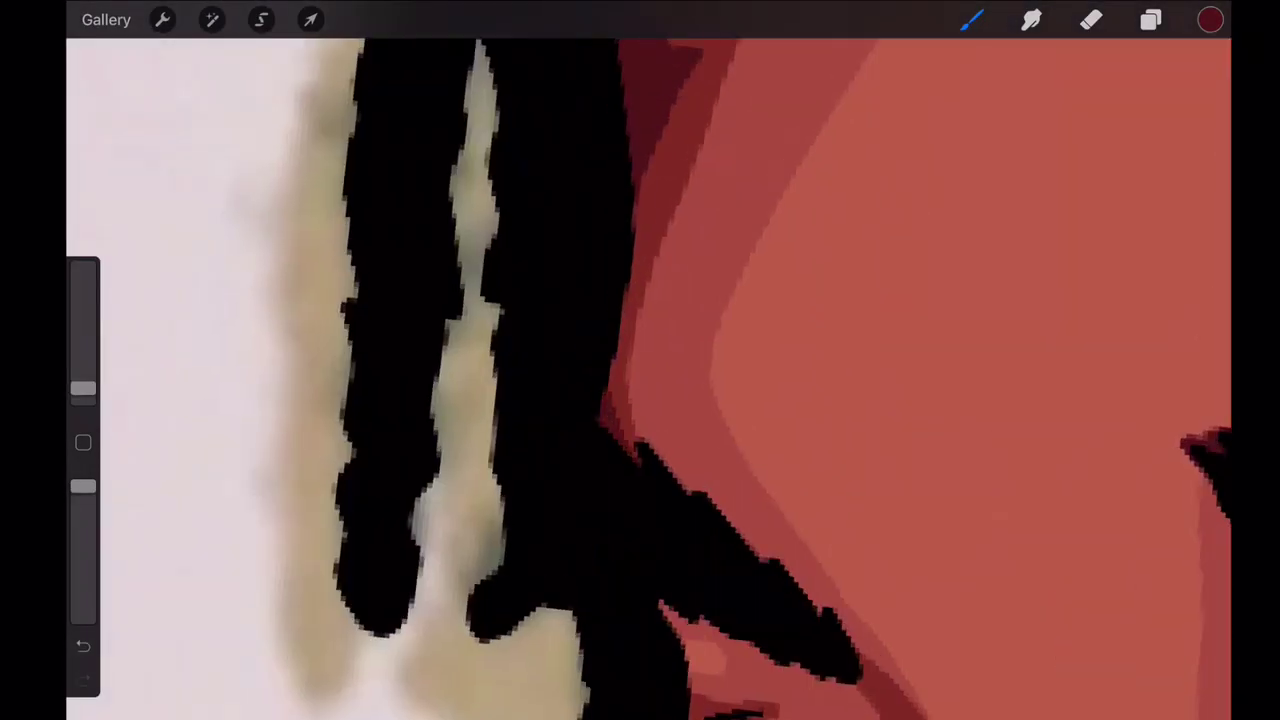
scroll(640, 360, "down", 2)
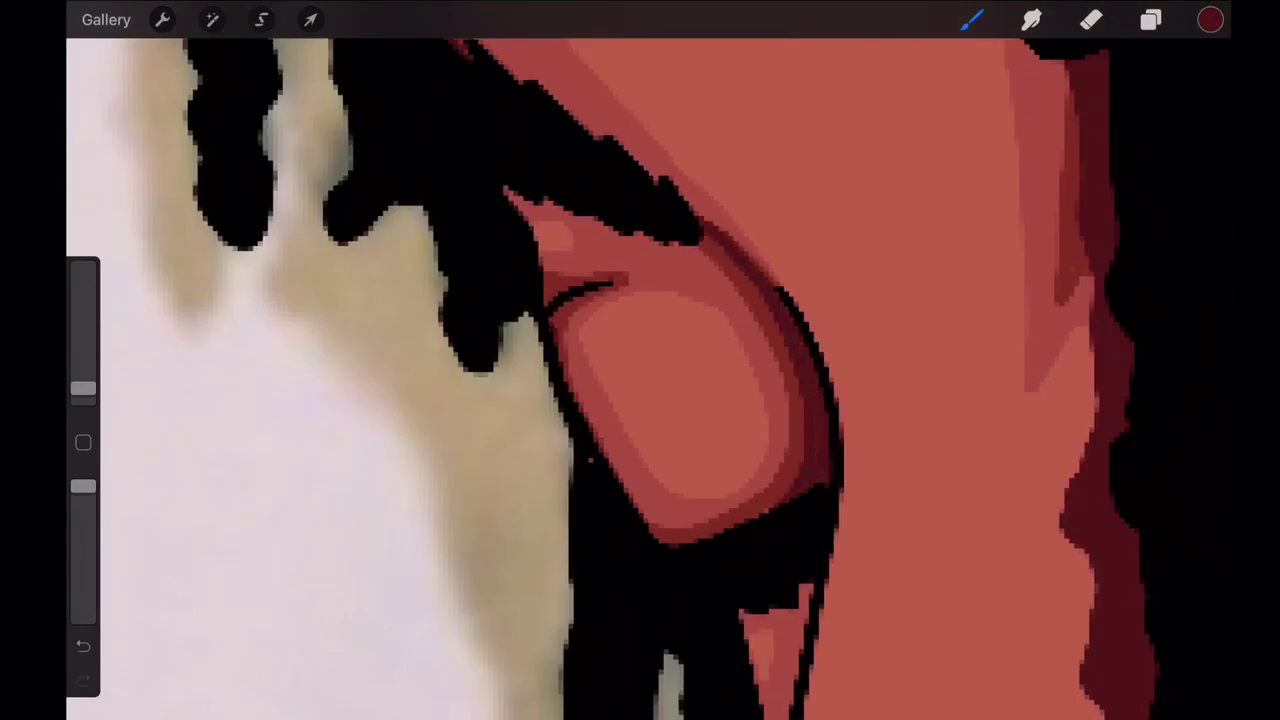
scroll(640, 360, "down", 5)
scroll(640, 360, "up", 5)
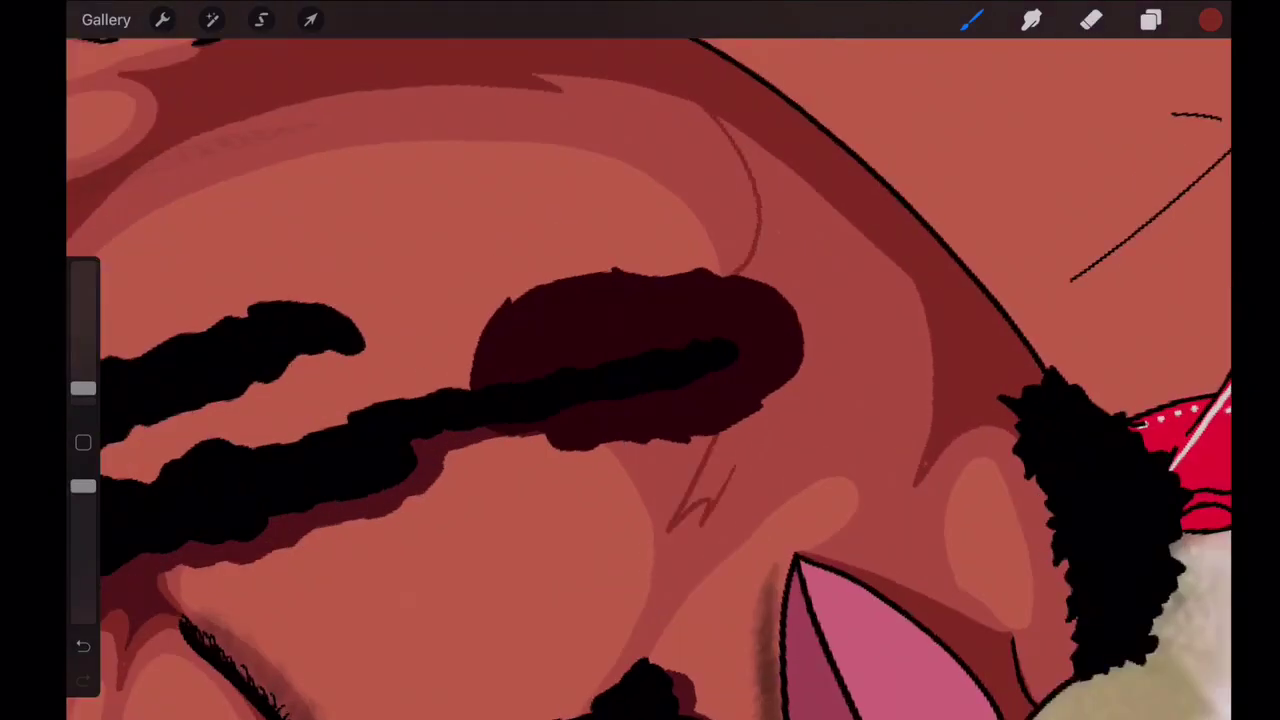
- Undo the hooked eye-area sketch strokes and redraw a thin angled guide line on the cheek
key("ctrl+z")
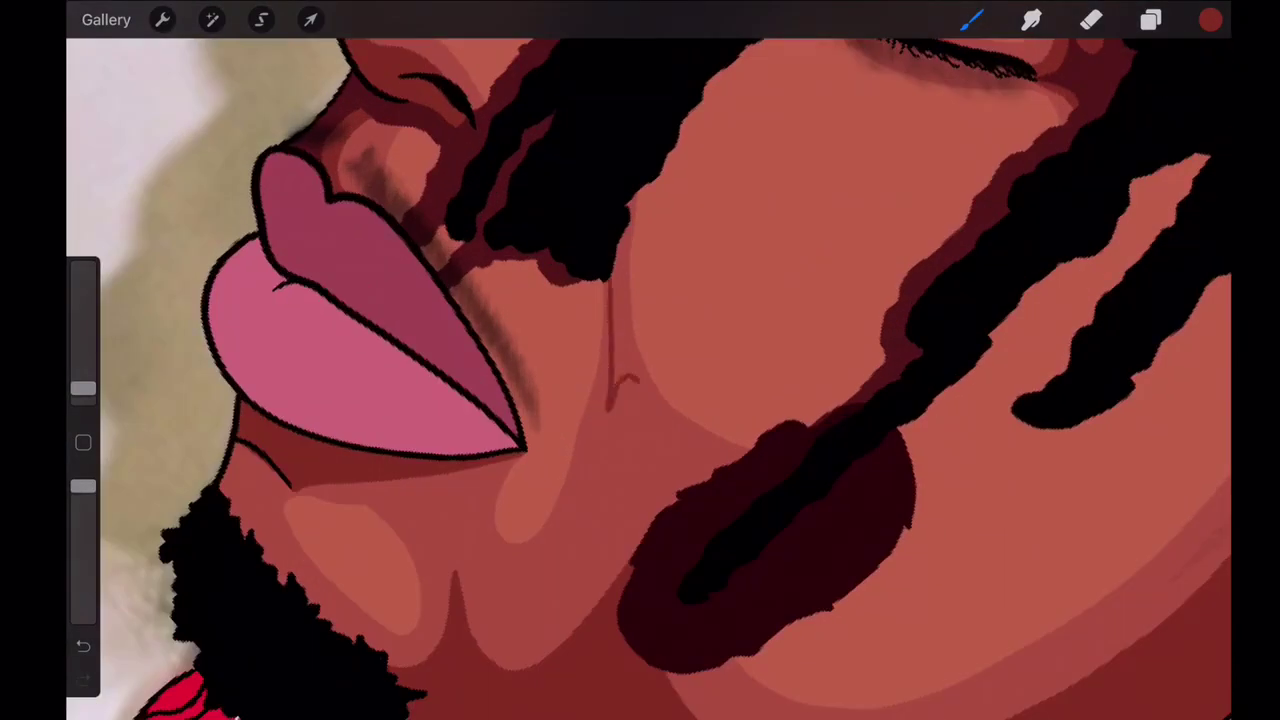
key("ctrl+z")
left_click_drag(614, 280, 620, 418)
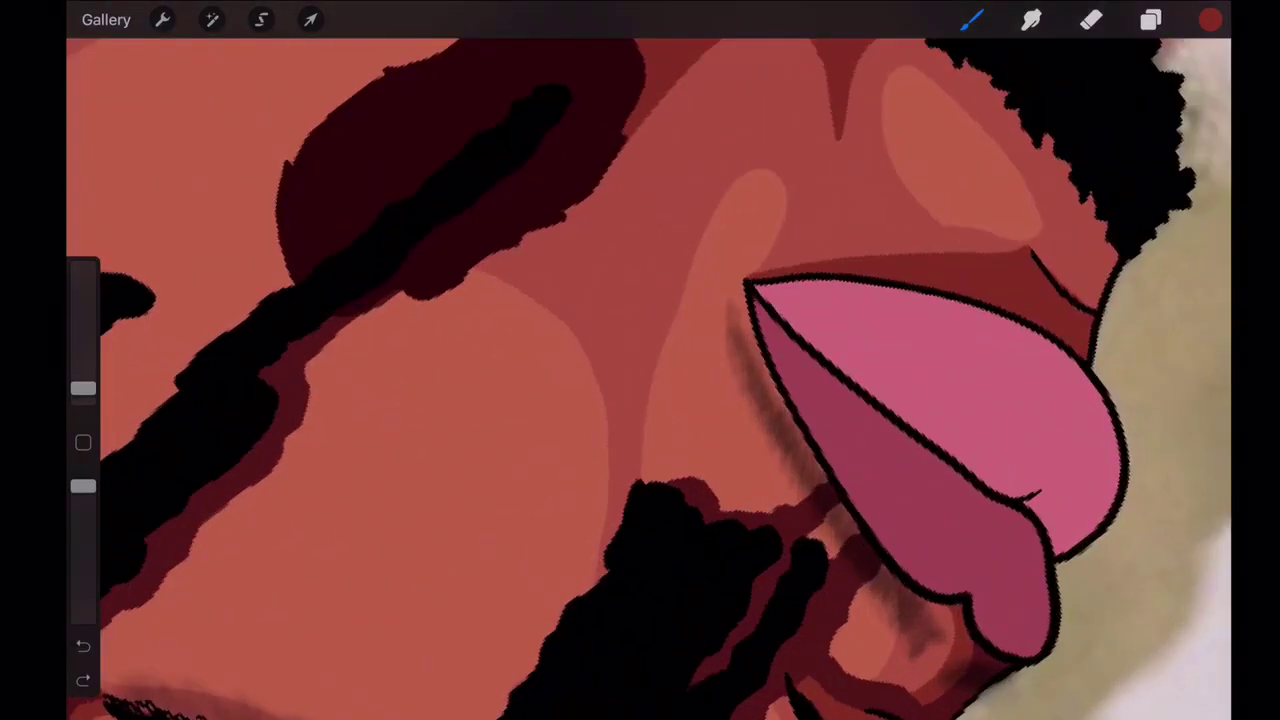
key("ctrl+z")
left_click_drag(628, 410, 583, 592)
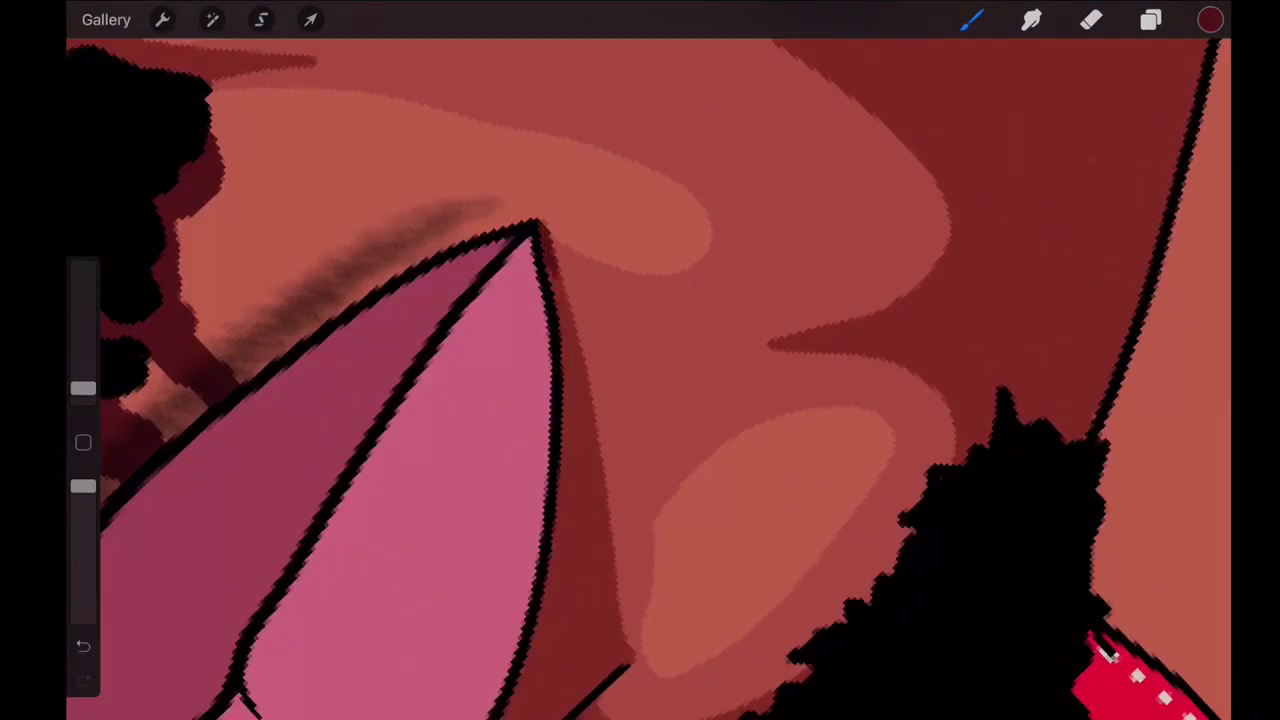
- Add a new empty layer and replace the long nose shading with a shorter dark shadow stroke
left_click_drag(550, 272, 630, 665)
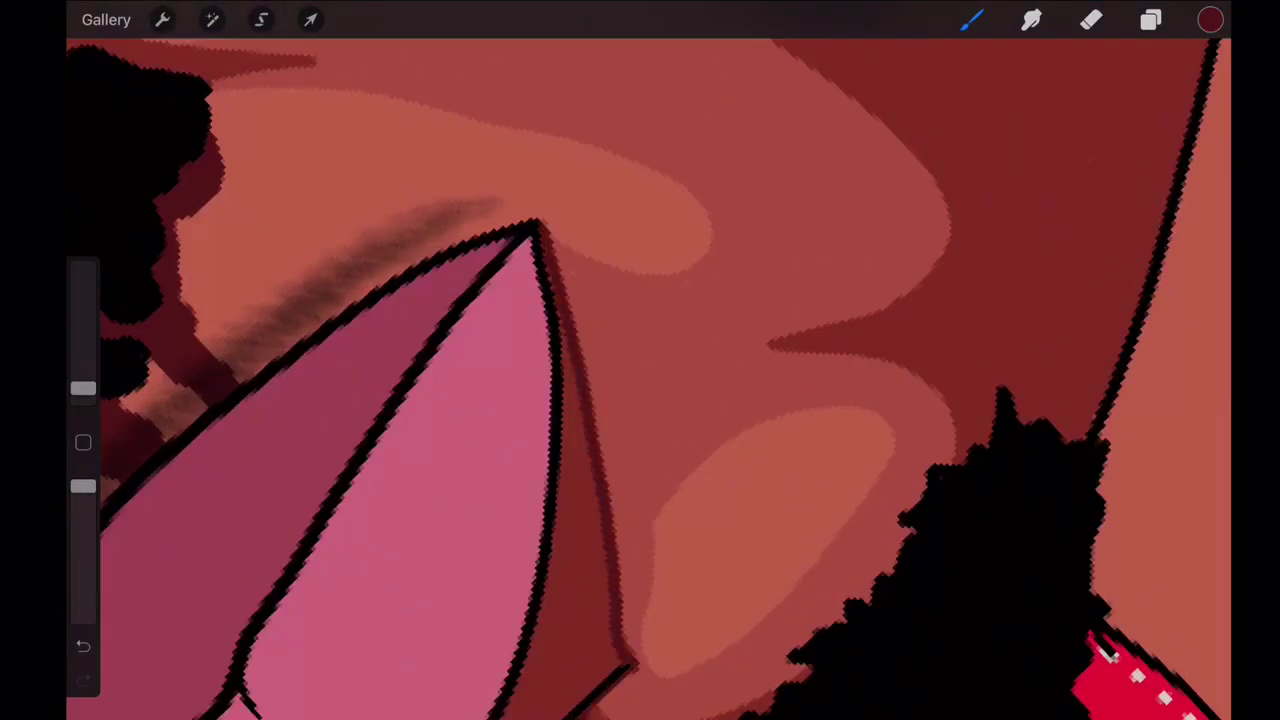
left_click(1151, 20)
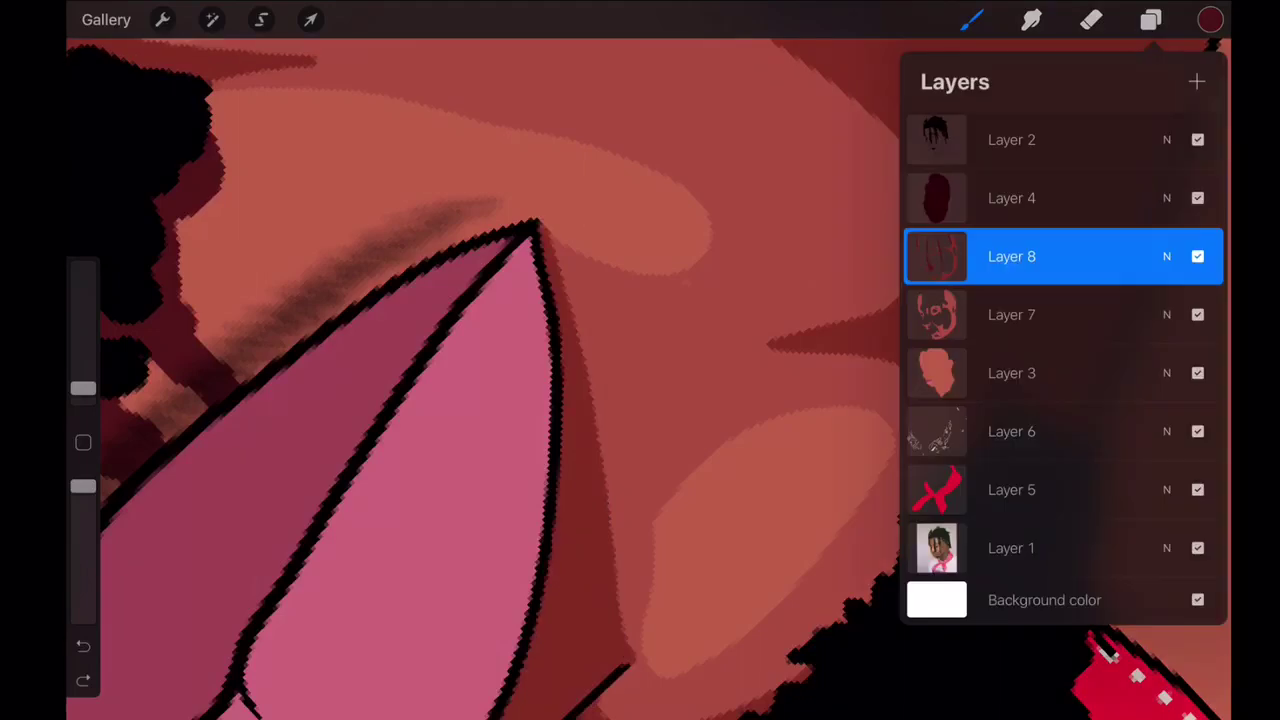
left_click(1197, 83)
left_click(971, 20)
key("ctrl+z")
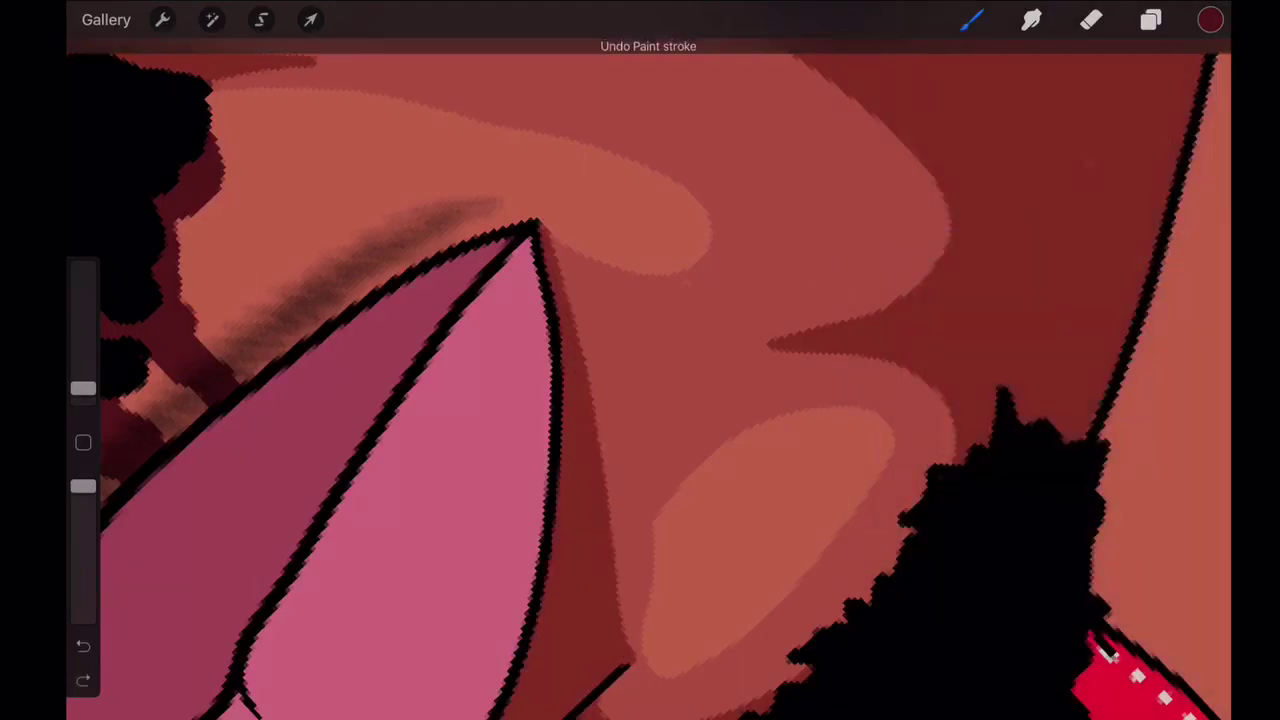
left_click_drag(540, 232, 572, 325)
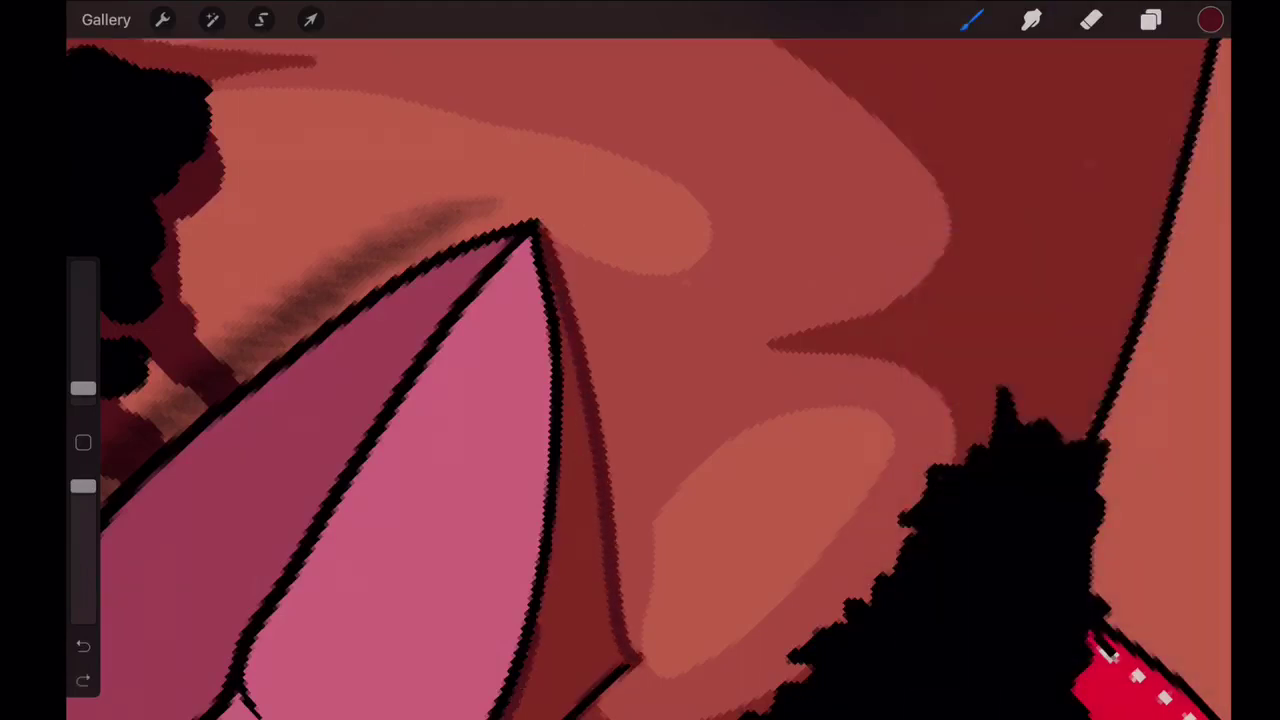
- Try a stroke near the nose, then undo it
scroll(640, 360, "down", 5)
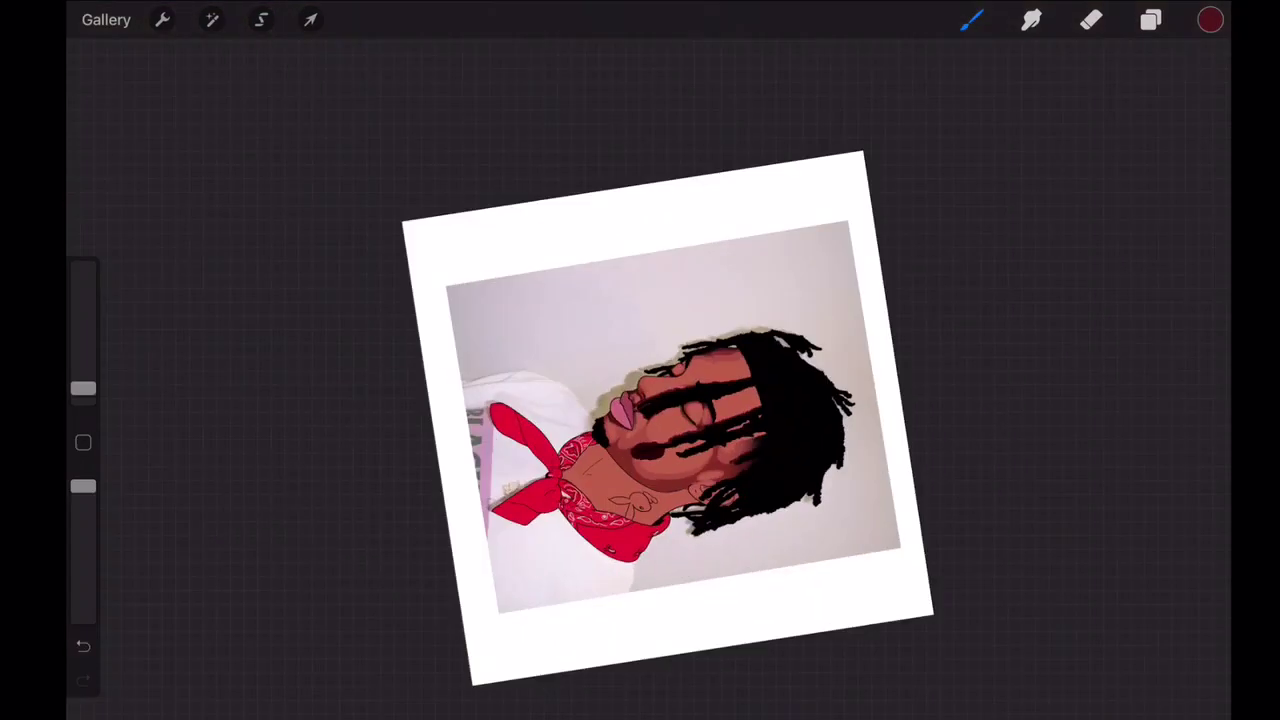
scroll(640, 360, "up", 5)
scroll(640, 360, "up", 2)
left_click_drag(600, 214, 584, 280)
key("ctrl+z")
- Draw a light curved line on the cheek beside the lips and dab a small round spot
left_click(1151, 20)
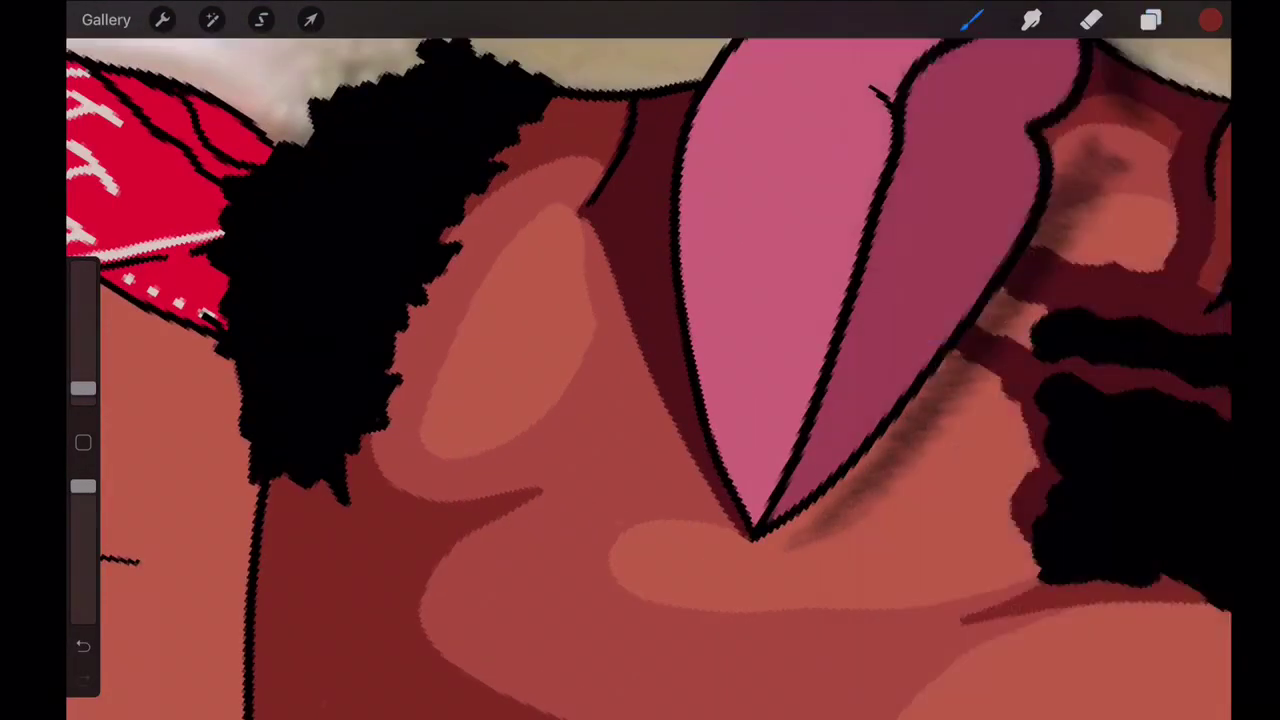
scroll(640, 360, "down", 1)
scroll(640, 360, "down", 1)
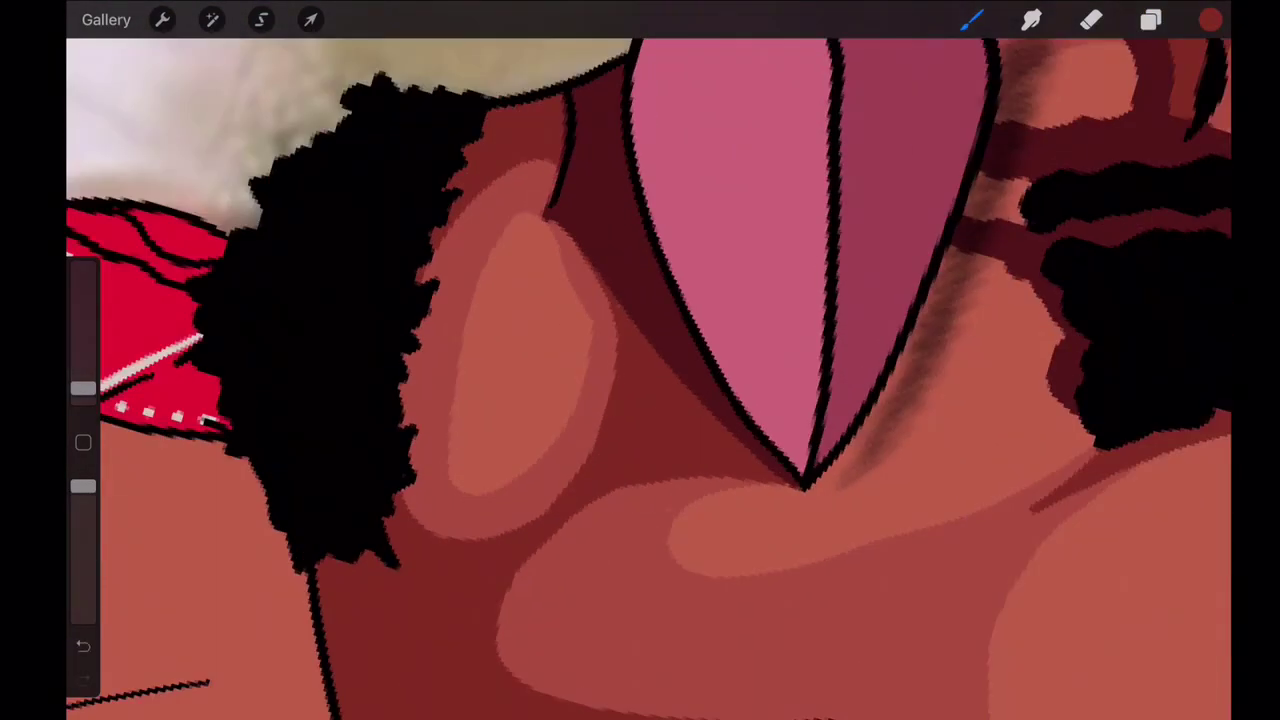
scroll(640, 360, "down", 5)
scroll(640, 360, "up", 4)
scroll(640, 360, "up", 5)
left_click_drag(634, 262, 700, 560)
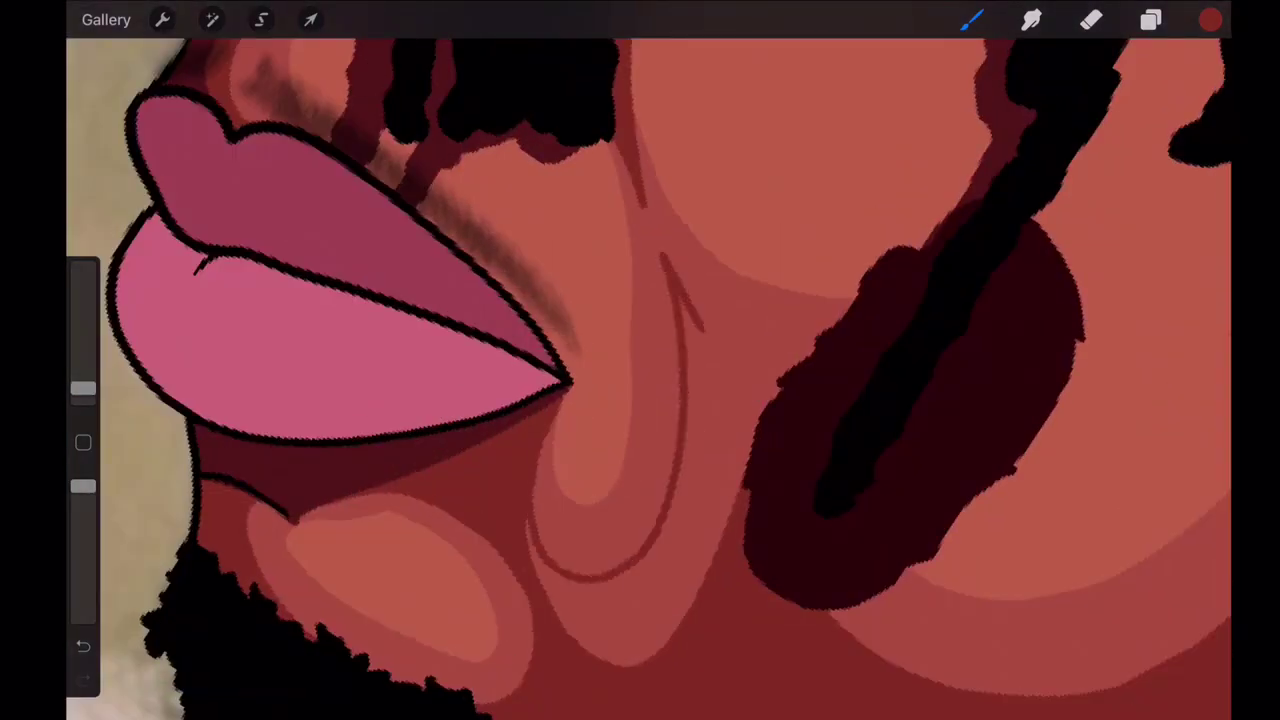
left_click(755, 461)
- Zoom around the new cheek highlights, then switch to the Eraser
scroll(640, 360, "down", 10)
scroll(640, 360, "up", 3)
scroll(640, 360, "up", 5)
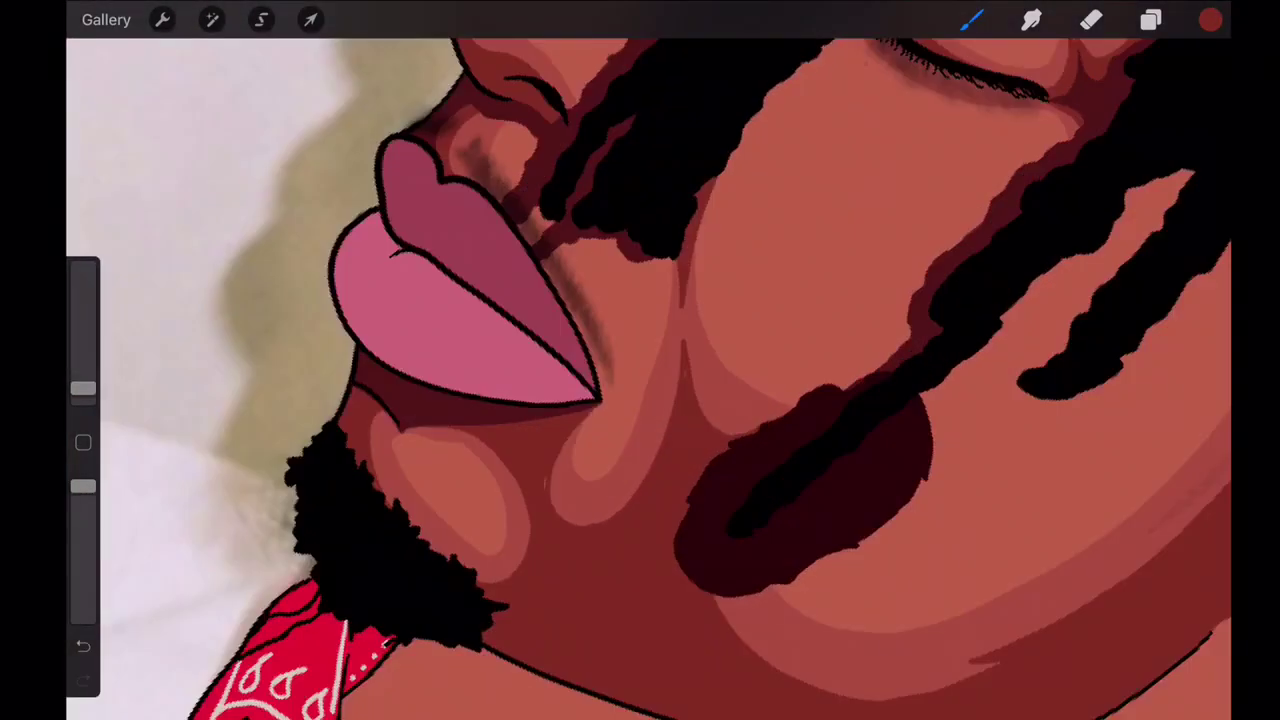
scroll(640, 360, "down", 5)
scroll(640, 360, "up", 2)
scroll(640, 360, "up", 2)
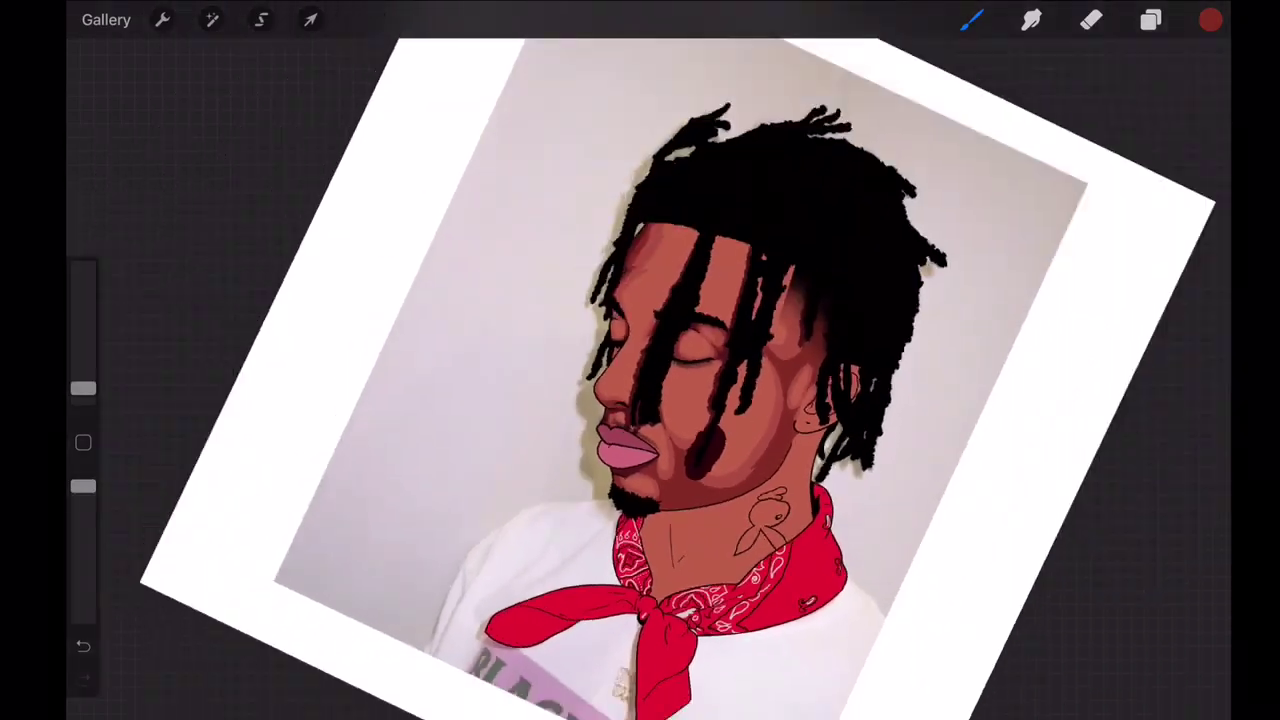
scroll(640, 360, "up", 1)
scroll(640, 360, "up", 5)
left_click(1091, 20)
- Review the layer list and switch back to the Brush
left_click(1151, 20)
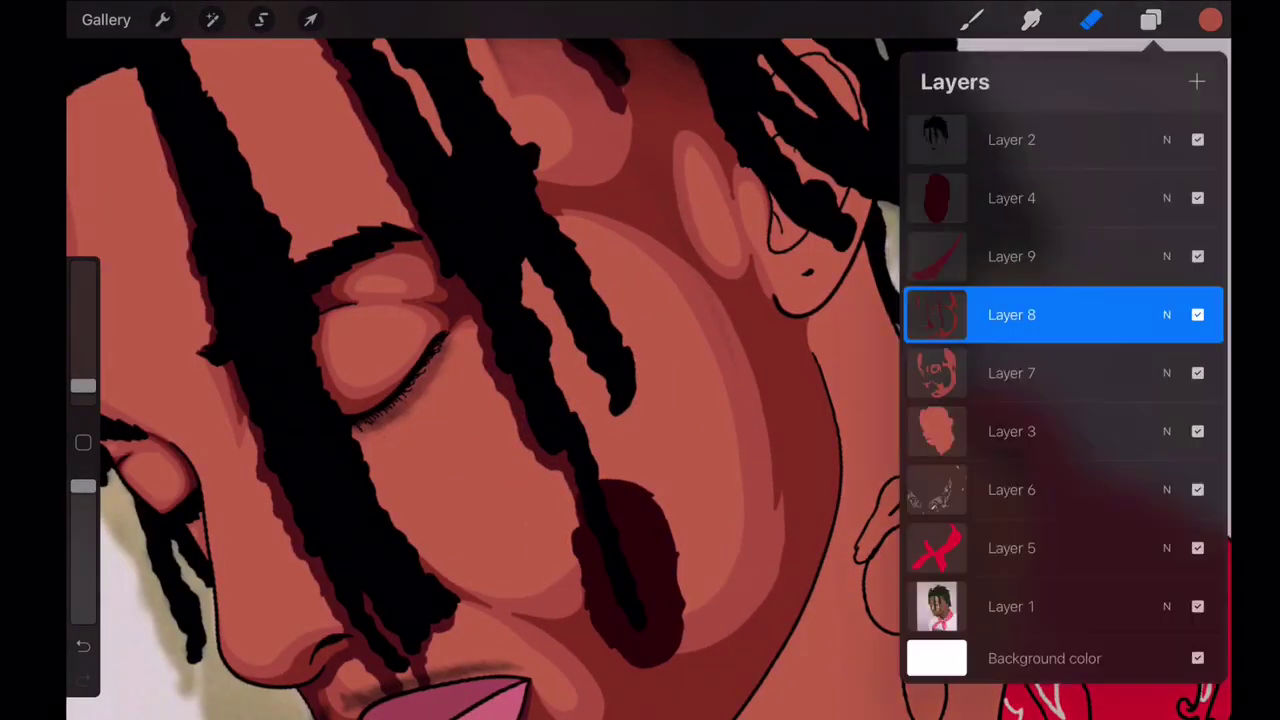
scroll(640, 360, "down", 3)
scroll(640, 360, "down", 3)
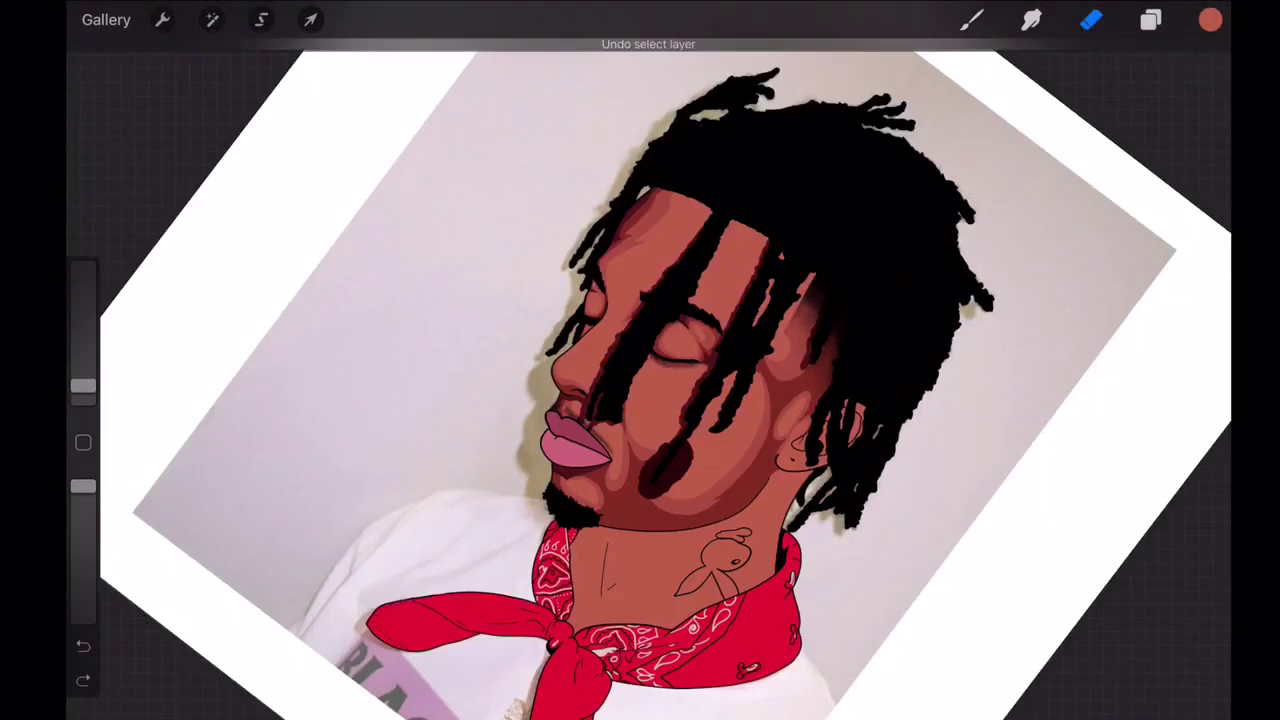
scroll(640, 360, "up", 5)
left_click(971, 20)
left_click(1151, 20)
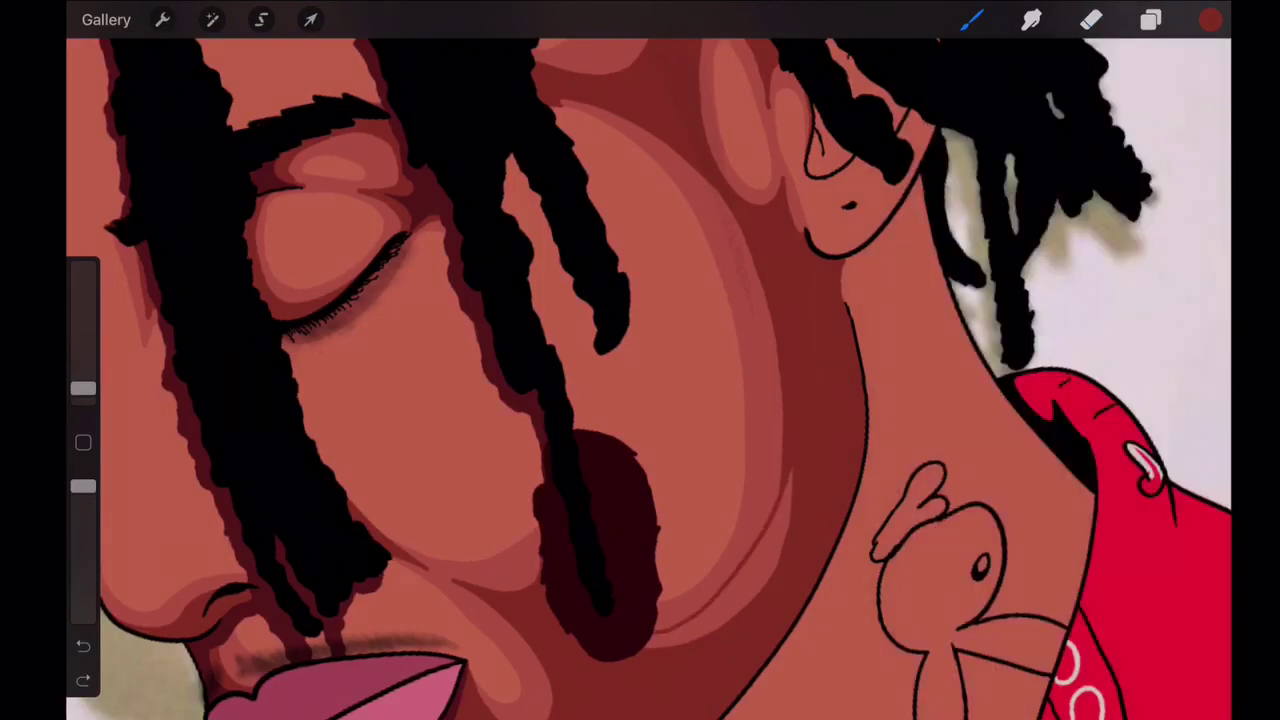
scroll(640, 360, "up", 2)
scroll(640, 360, "down", 5)
scroll(640, 360, "up", 5)
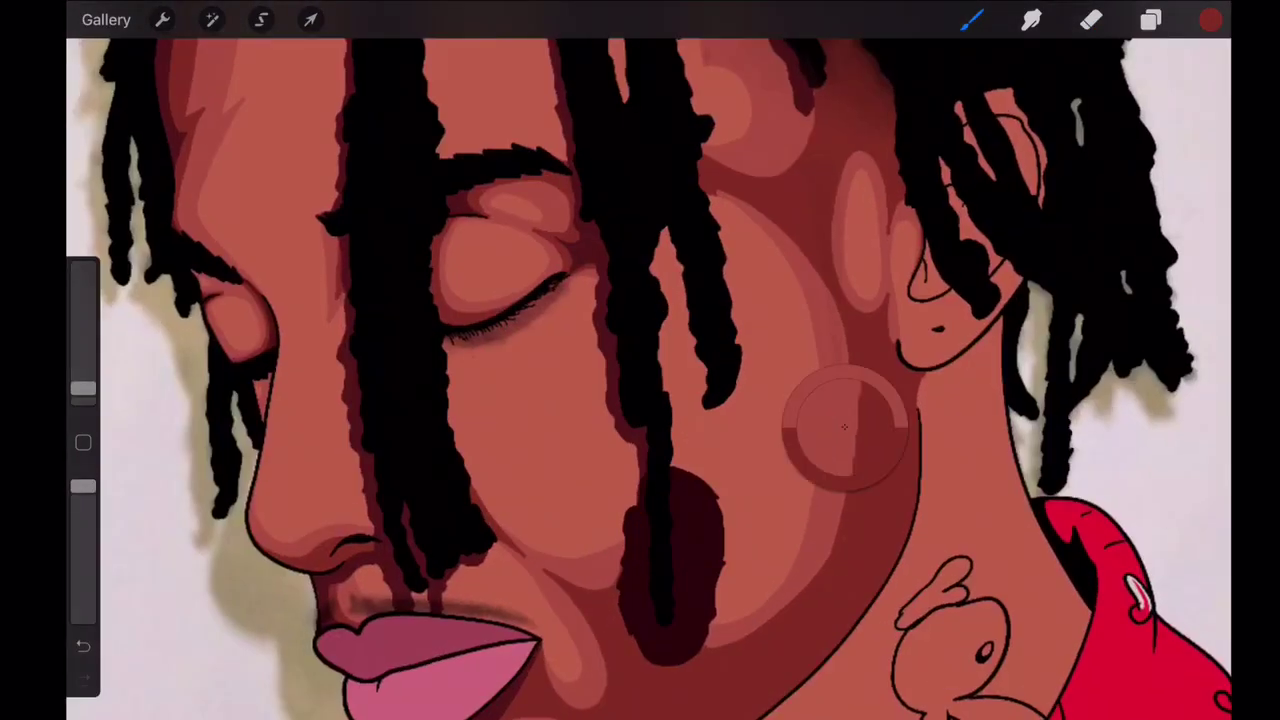
- Hide Layer 6's white paisley pattern in the Layers panel
left_click(1151, 20)
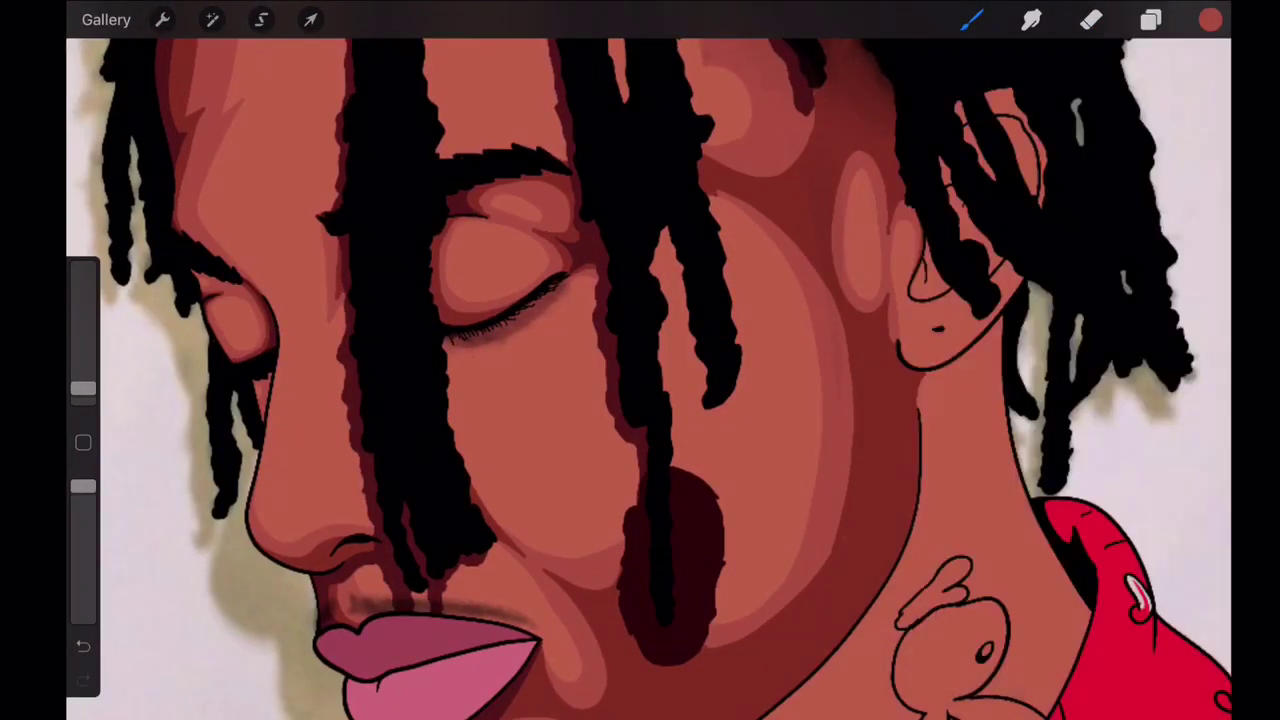
scroll(640, 360, "down", 1)
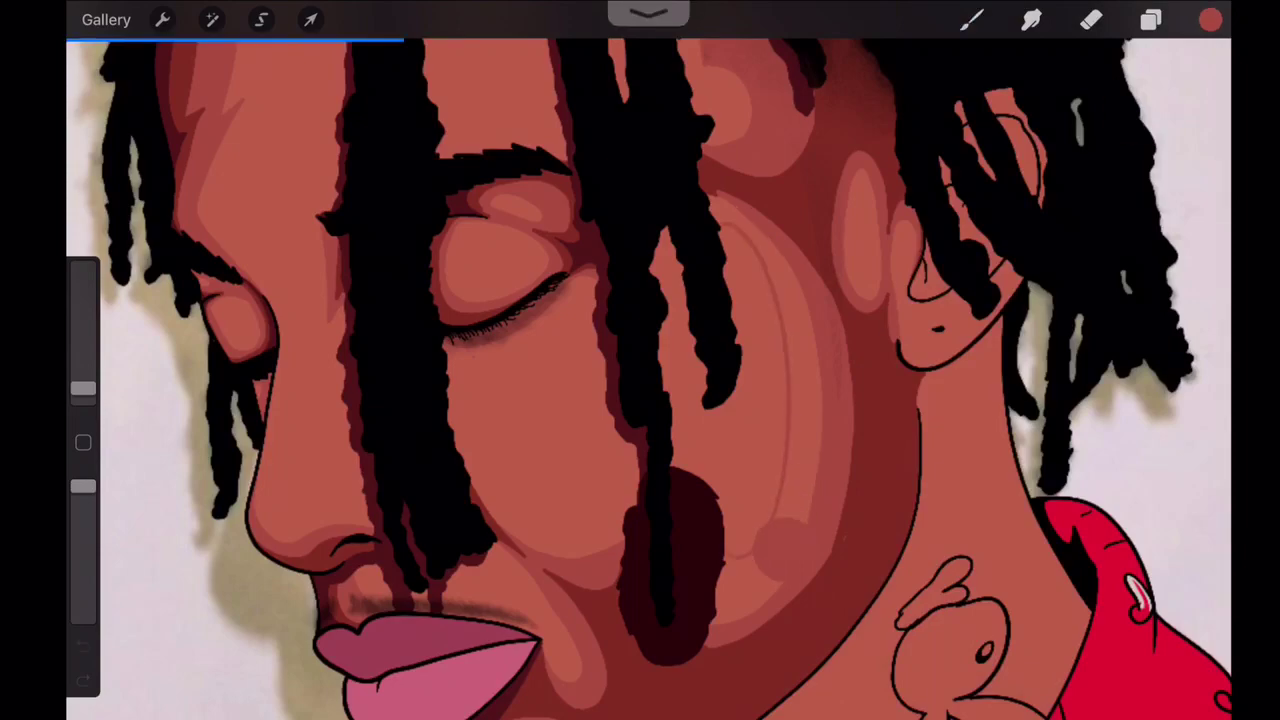
scroll(640, 360, "down", 4)
scroll(640, 360, "up", 3)
scroll(640, 360, "up", 3)
scroll(640, 360, "down", 5)
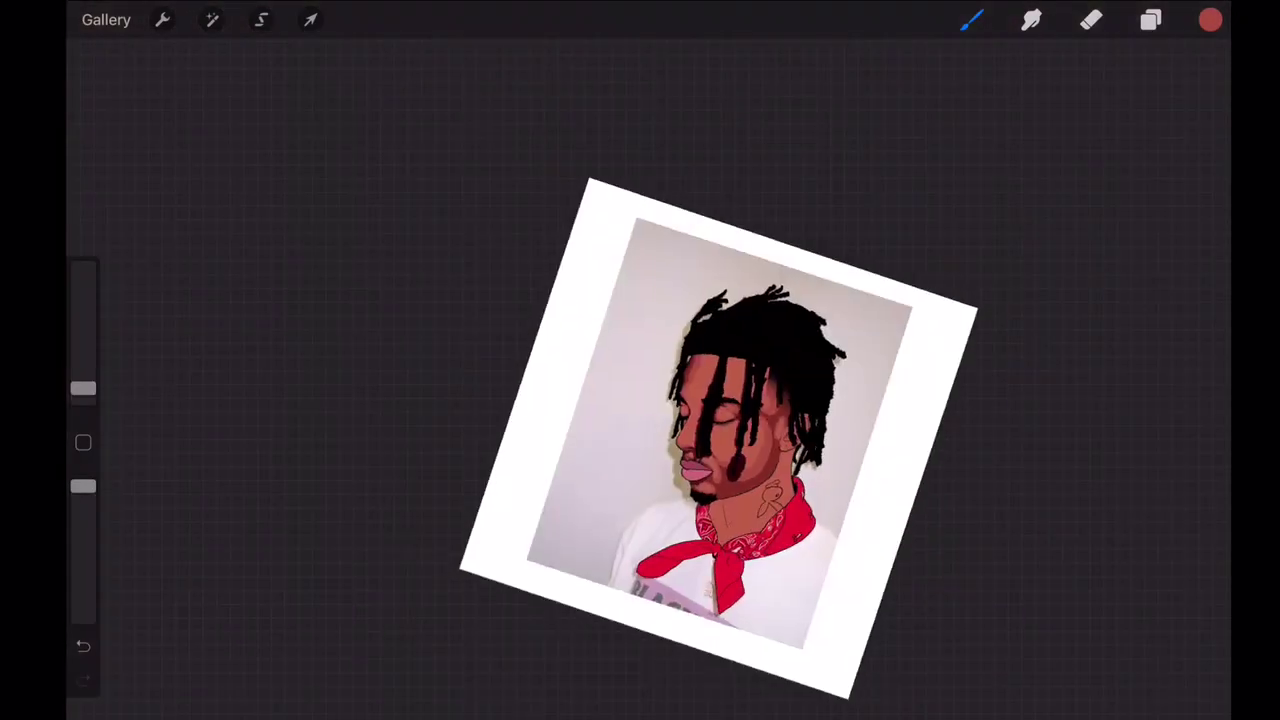
scroll(640, 360, "down", 1)
left_click(1151, 20)
left_click(1198, 606)
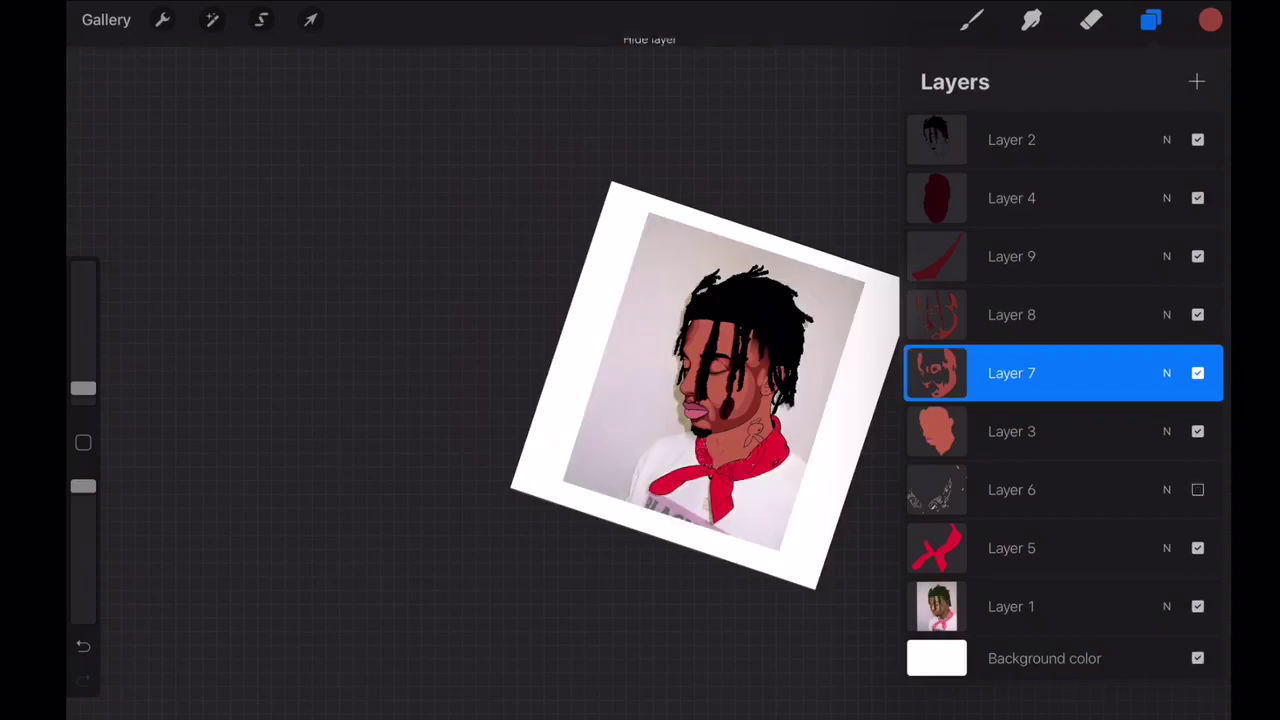
- Hide the Layer 3 base skin colour and pick a dark red for painting
left_click(1198, 431)
scroll(640, 360, "up", 5)
scroll(640, 360, "up", 3)
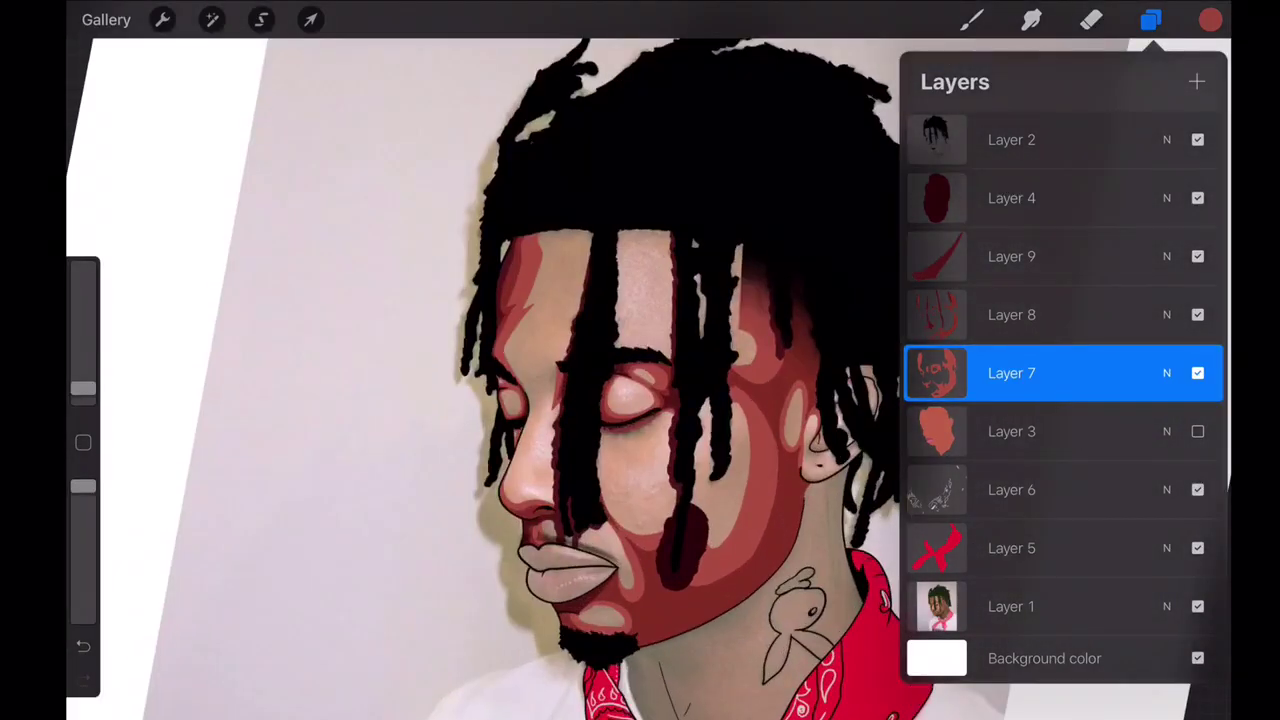
left_click(554, 500)
scroll(640, 360, "up", 3)
left_click(971, 20)
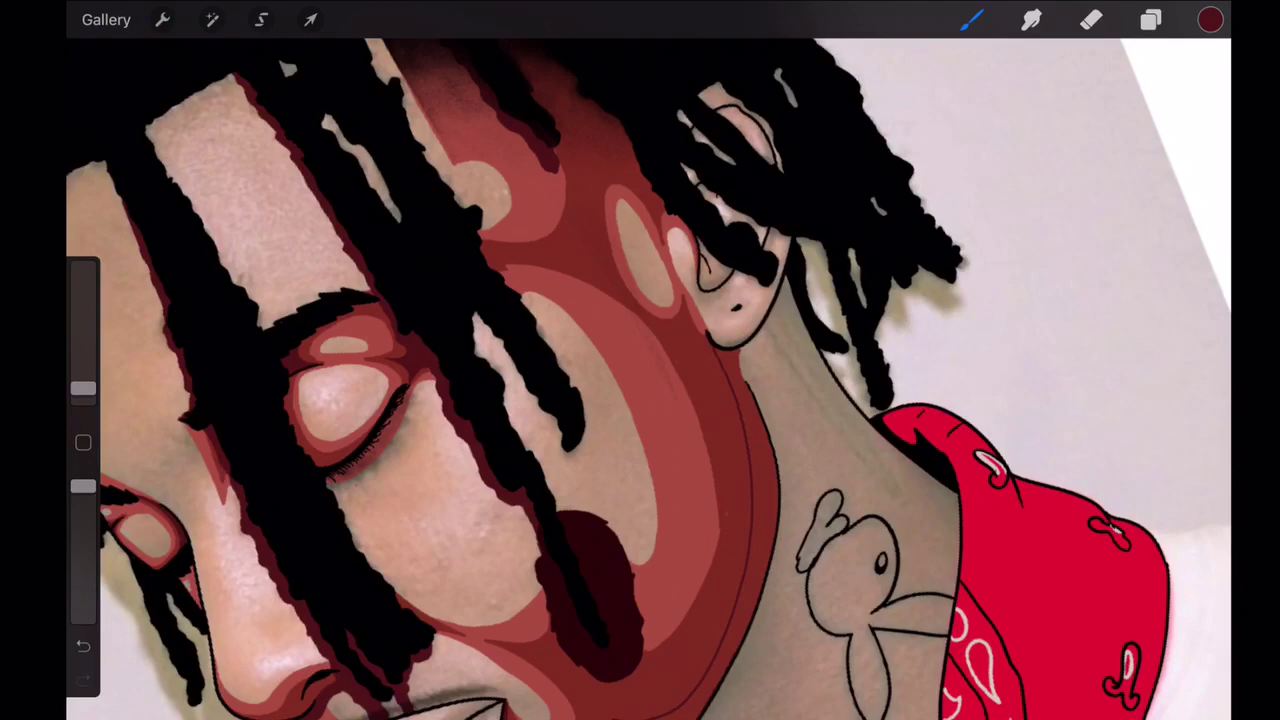
- Paint dark red jaw shading: a curve down the cheek, filled to the jaw, plus a peak near the nose
scroll(720, 300, "up", 5)
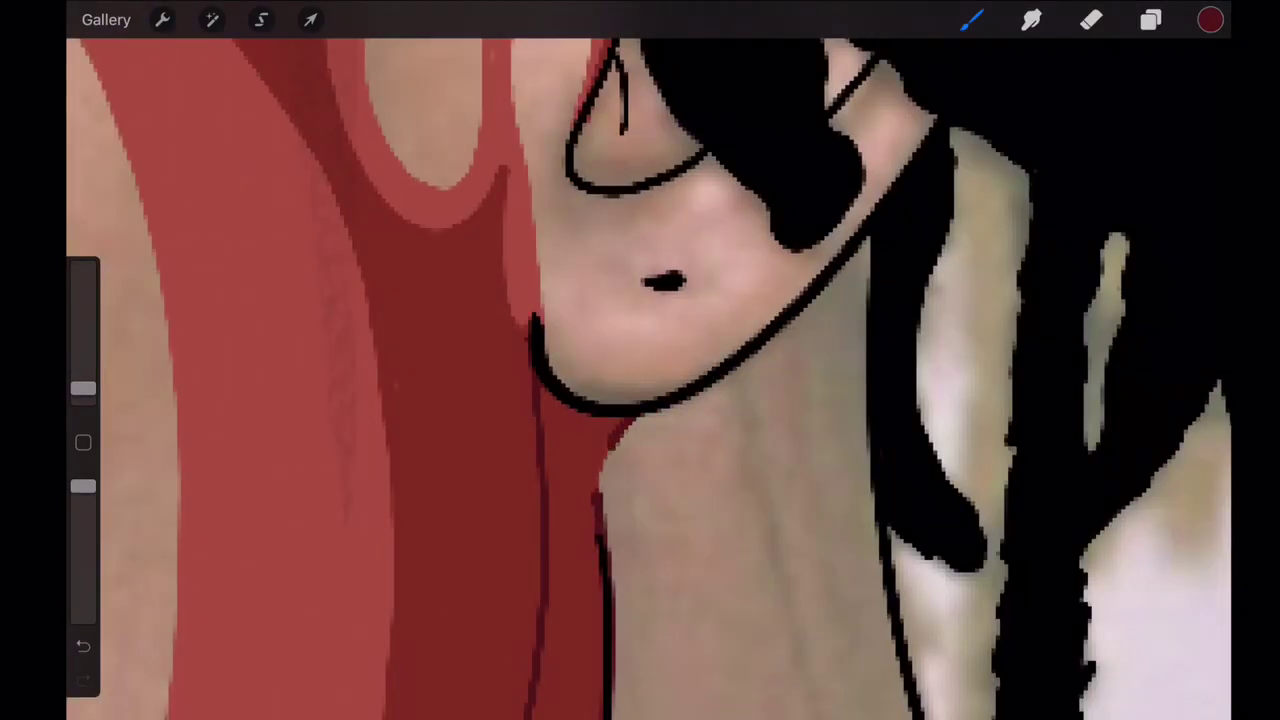
left_click_drag(605, 450, 571, 490)
scroll(640, 360, "down", 5)
scroll(640, 360, "up", 5)
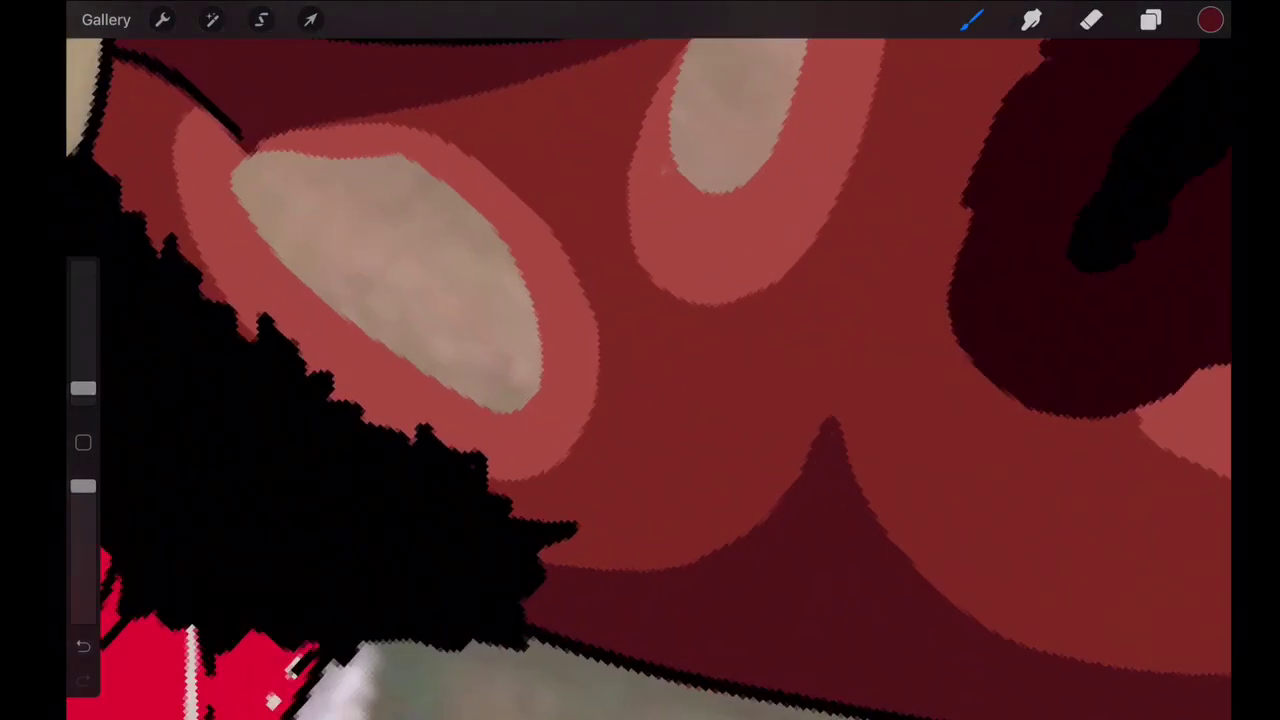
left_click_drag(591, 230, 576, 525)
left_click_drag(1211, 20, 700, 460)
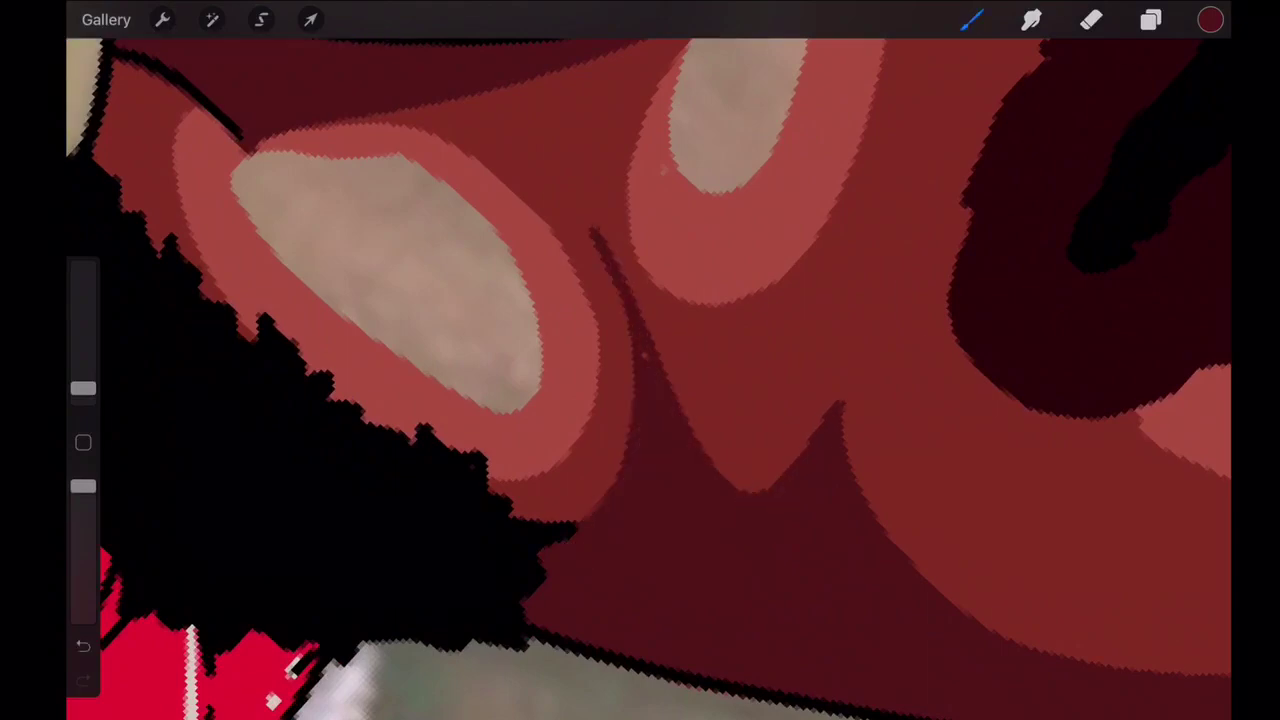
scroll(640, 360, "down", 5)
scroll(640, 360, "up", 5)
left_click_drag(610, 630, 745, 625)
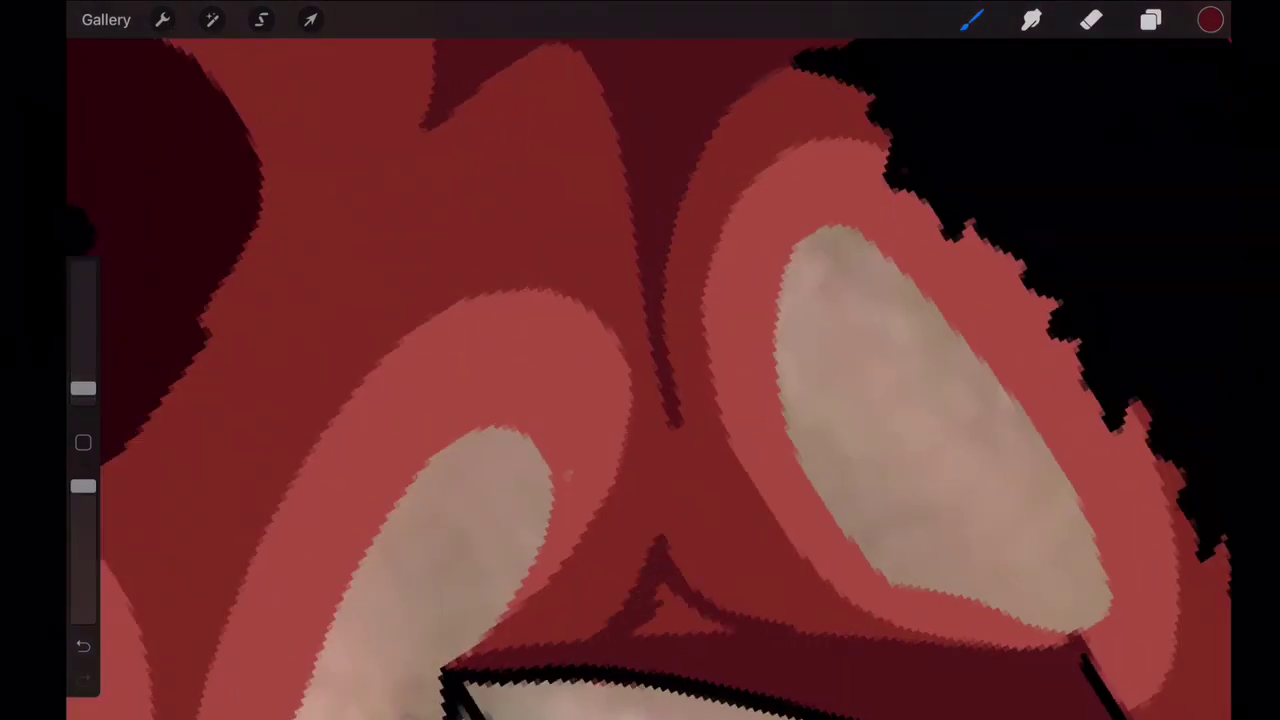
scroll(640, 360, "down", 5)
- Make Layer 9 the active layer, briefly try the Eraser, then return to the Brush
left_click(1151, 20)
scroll(480, 360, "down", 3)
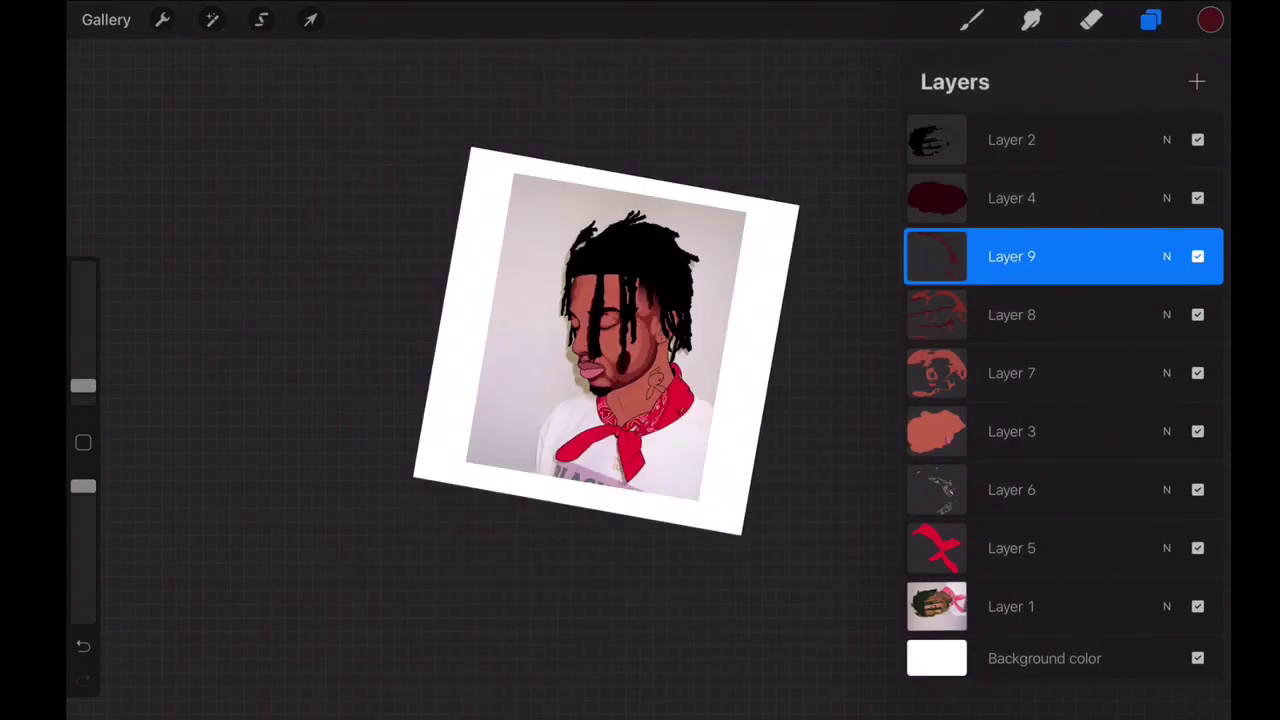
scroll(480, 360, "up", 5)
scroll(480, 360, "up", 3)
left_click(1091, 20)
scroll(640, 360, "up", 5)
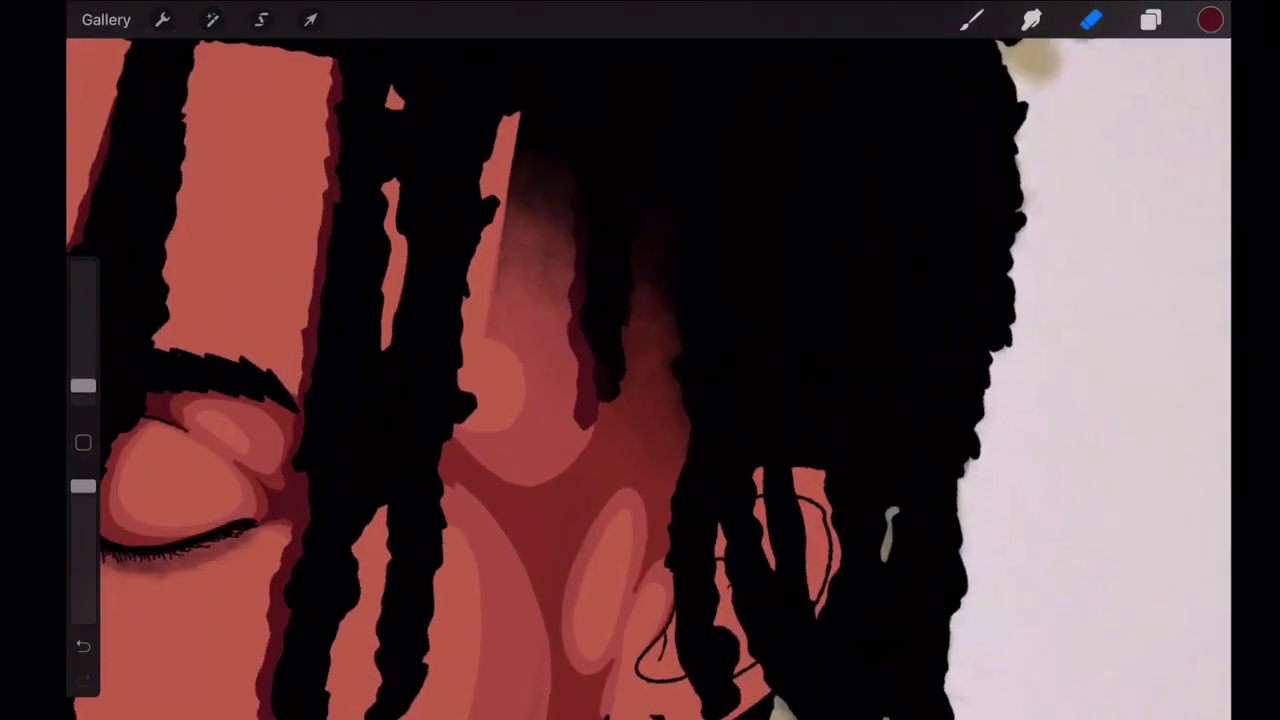
left_click(1151, 20)
left_click(971, 20)
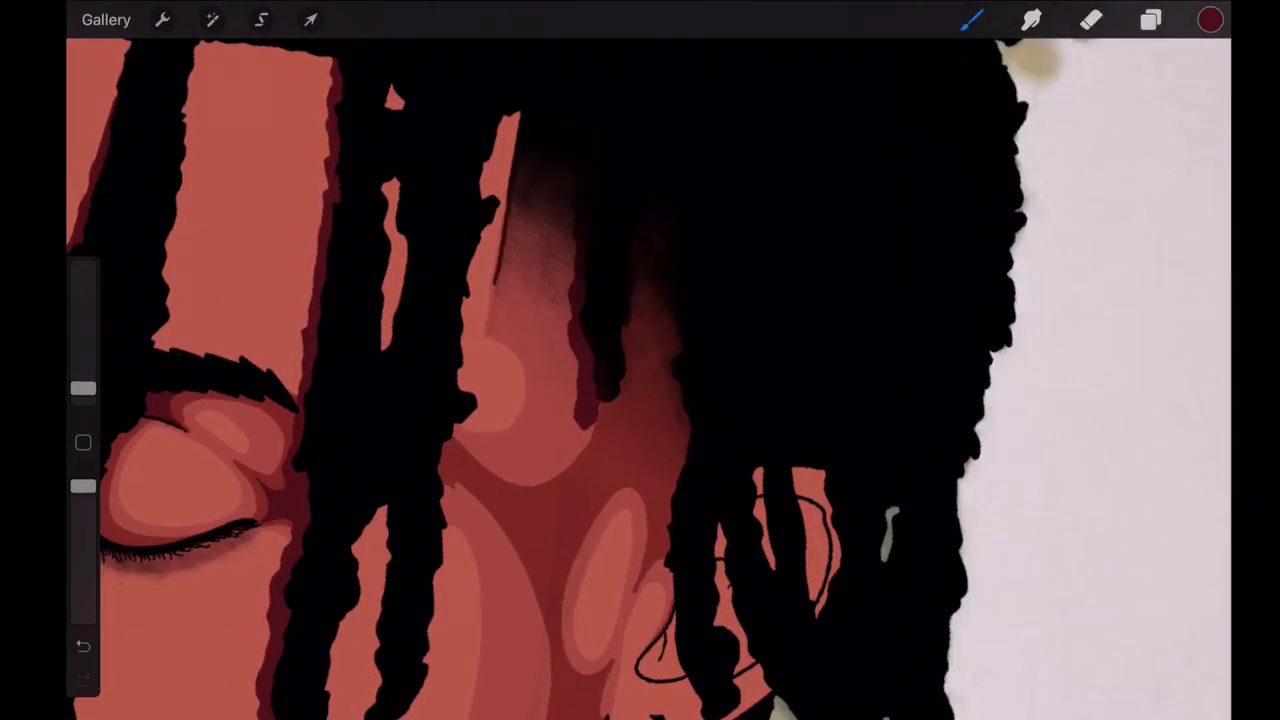
- Pick a brighter red and undo the last two forehead sketch strokes
scroll(640, 360, "down", 5)
scroll(640, 360, "up", 6)
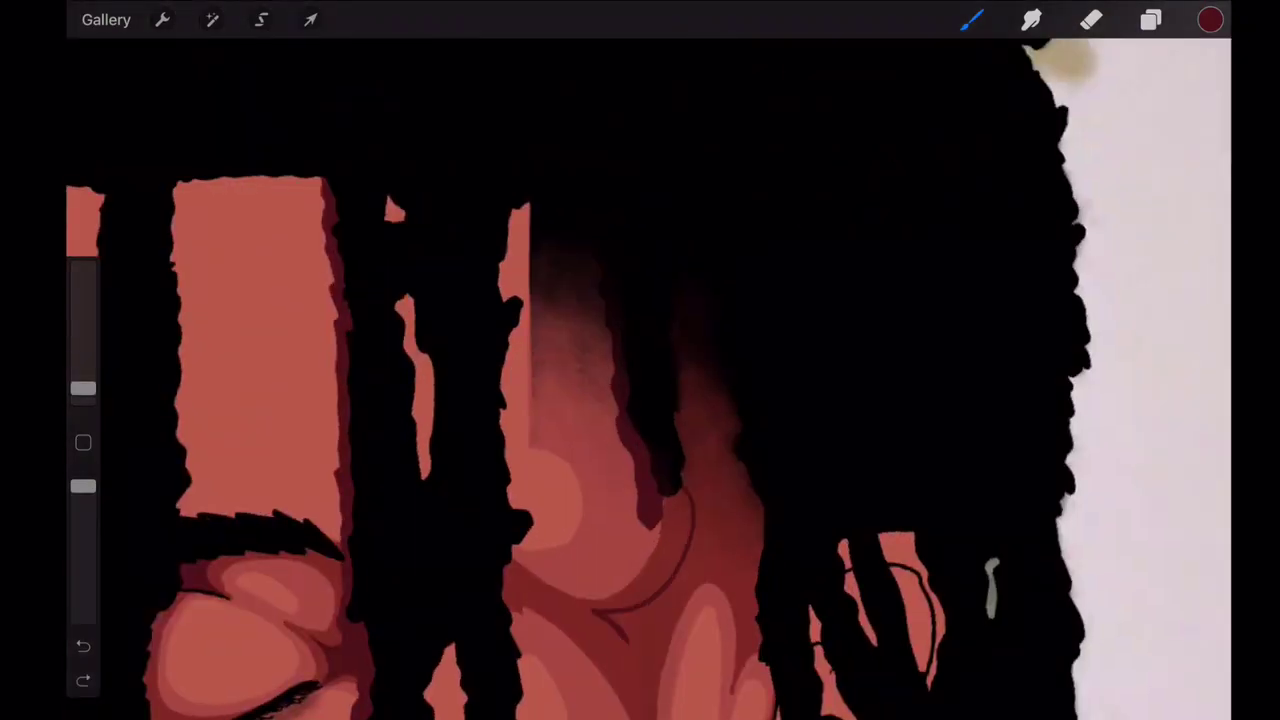
scroll(640, 360, "down", 5)
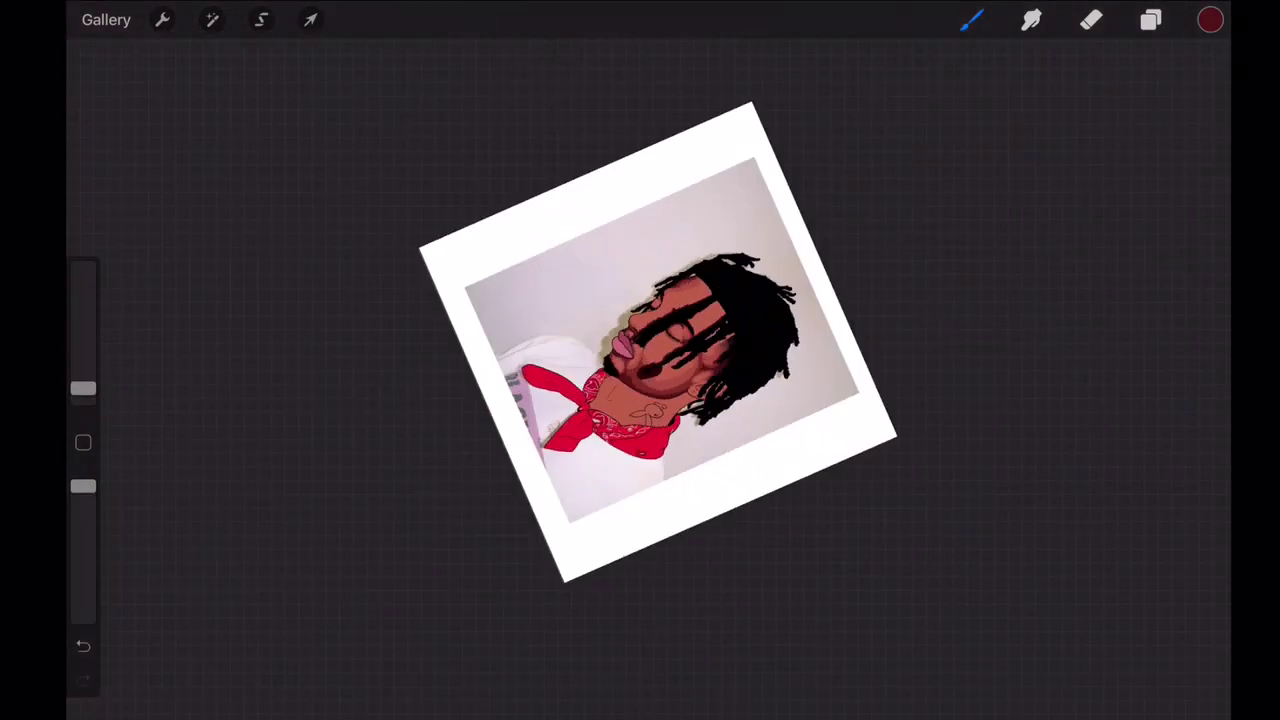
scroll(640, 360, "up", 6)
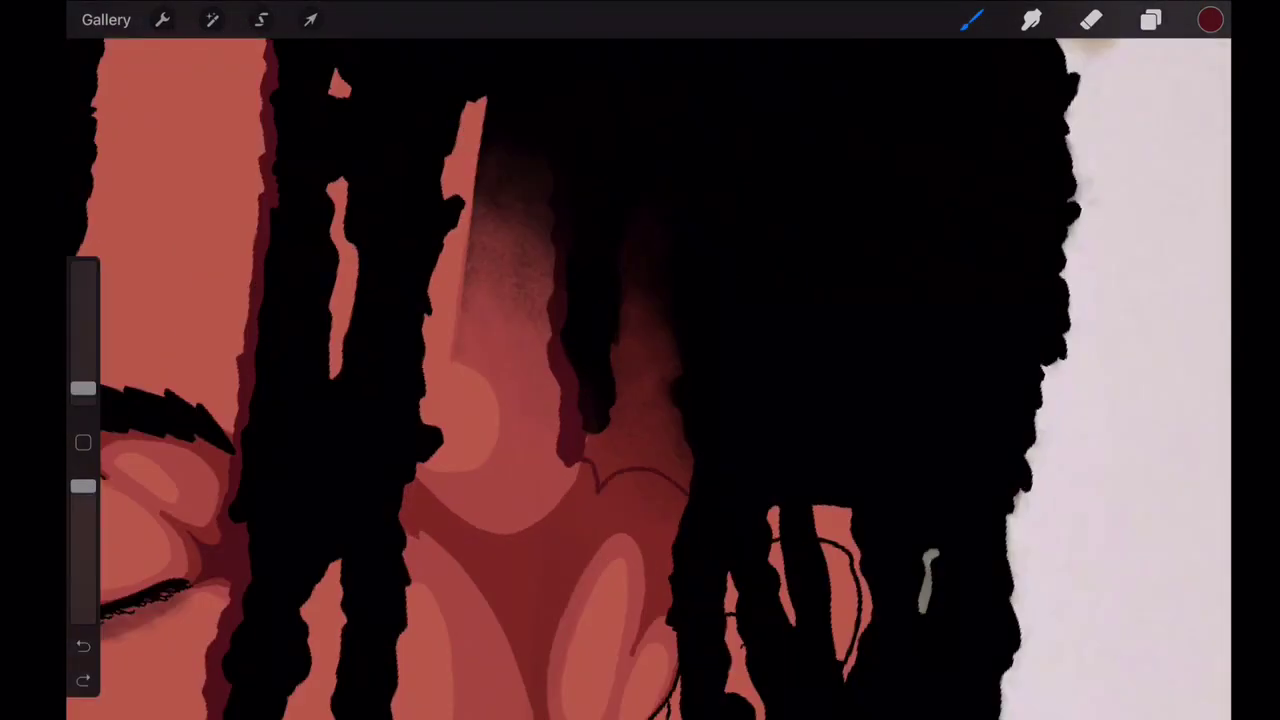
scroll(640, 360, "down", 5)
scroll(640, 360, "up", 6)
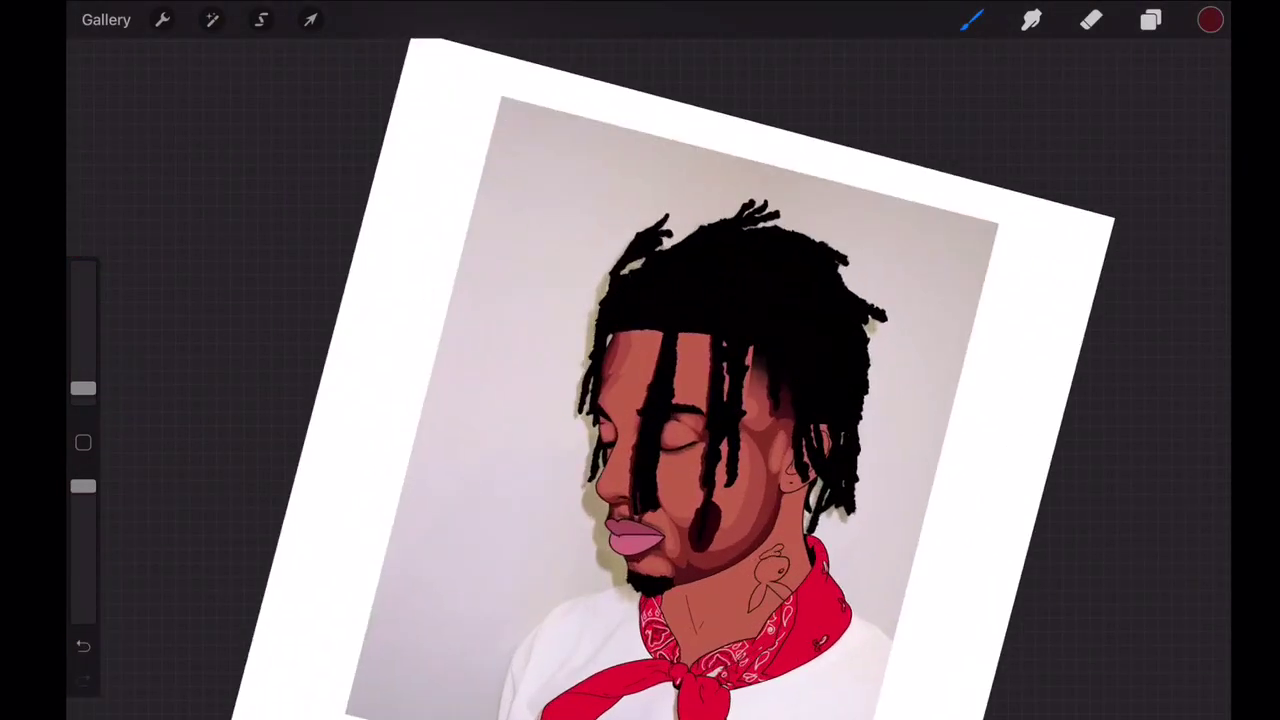
left_click(1151, 20)
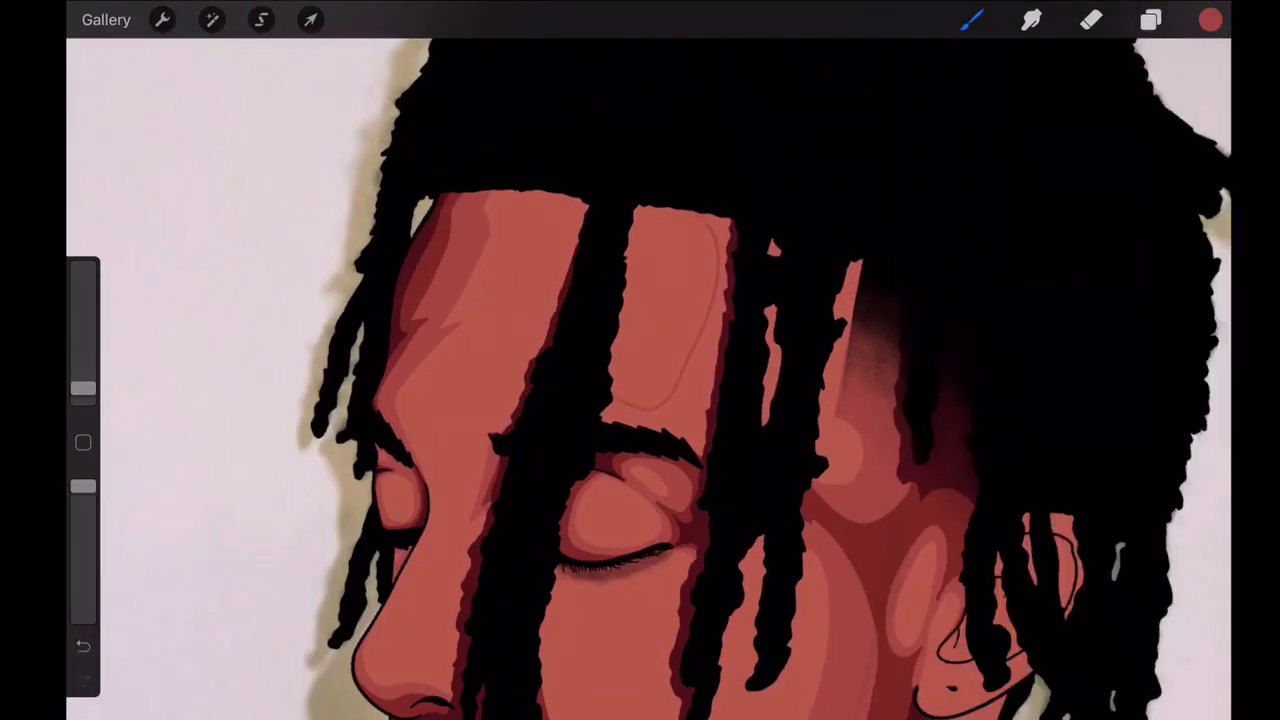
key("ctrl+z")
key("ctrl+z")
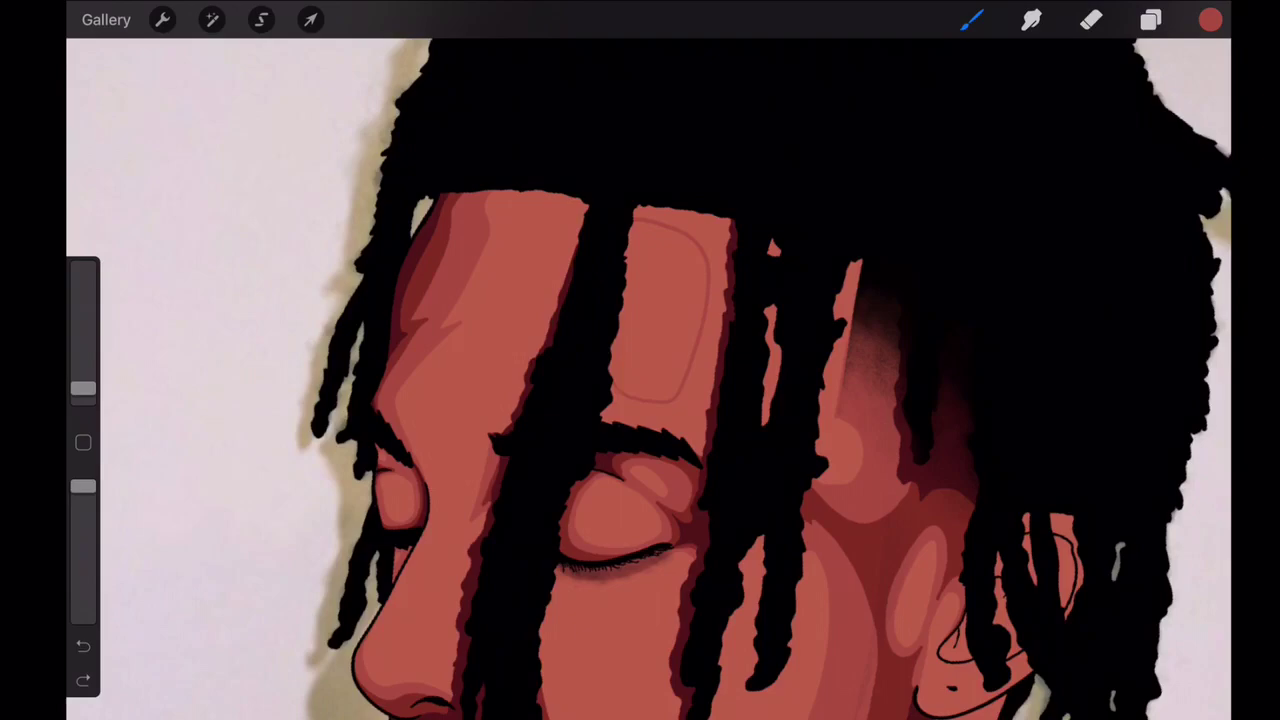
- Fill the area near the eye with red, redoing the fill that flooded the whole canvas
scroll(640, 360, "down", 5)
scroll(640, 360, "up", 2)
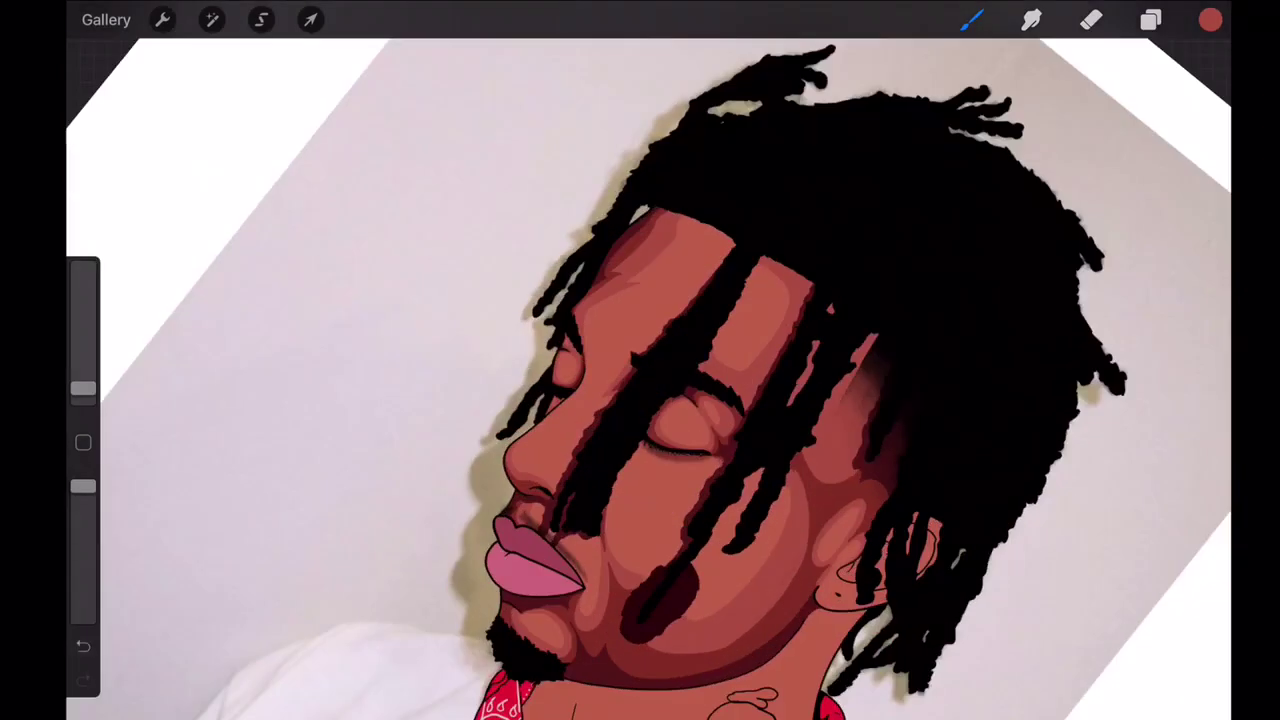
scroll(640, 360, "up", 3)
scroll(640, 360, "up", 2)
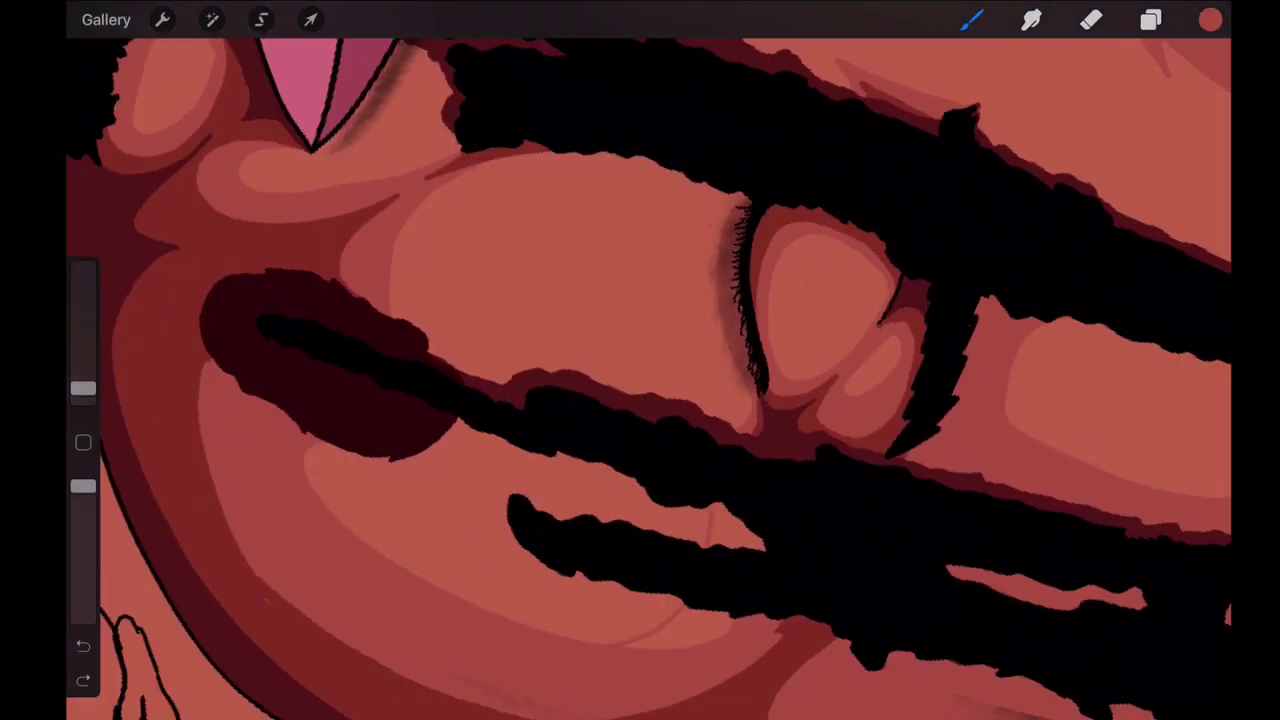
scroll(640, 360, "down", 3)
scroll(640, 360, "up", 3)
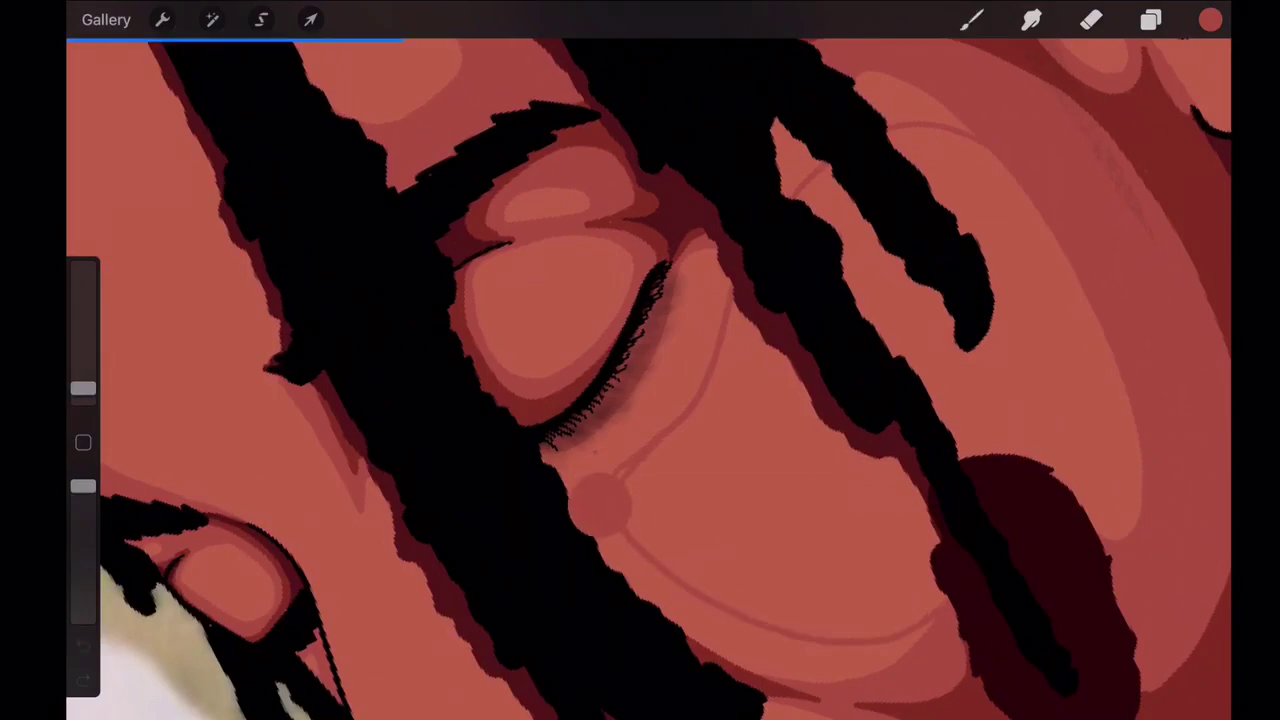
left_click_drag(1210, 20, 593, 505)
key("ctrl+z")
left_click_drag(1210, 20, 660, 402)
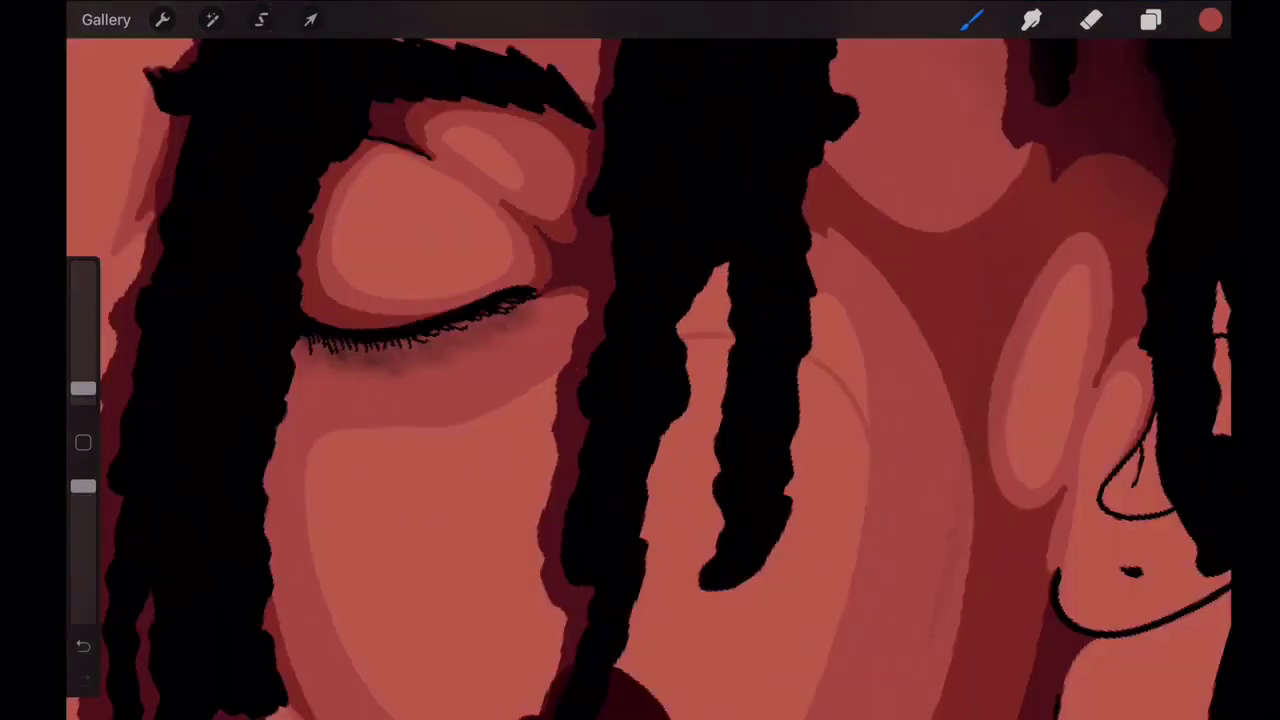
- Remove the faint test circle on the cheek and a trial arc sketched along it
scroll(640, 360, "up", 1)
scroll(640, 360, "down", 5)
scroll(640, 360, "up", 3)
scroll(660, 335, "up", 5)
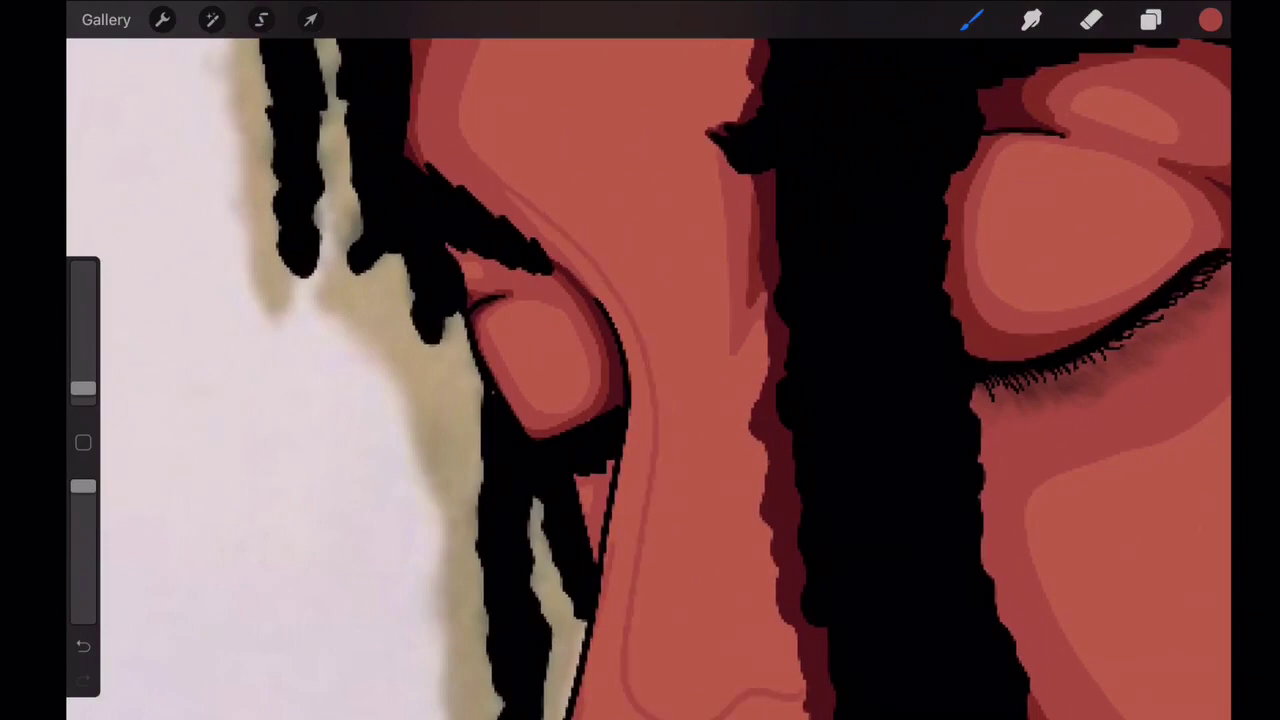
scroll(640, 360, "down", 3)
scroll(640, 360, "up", 2)
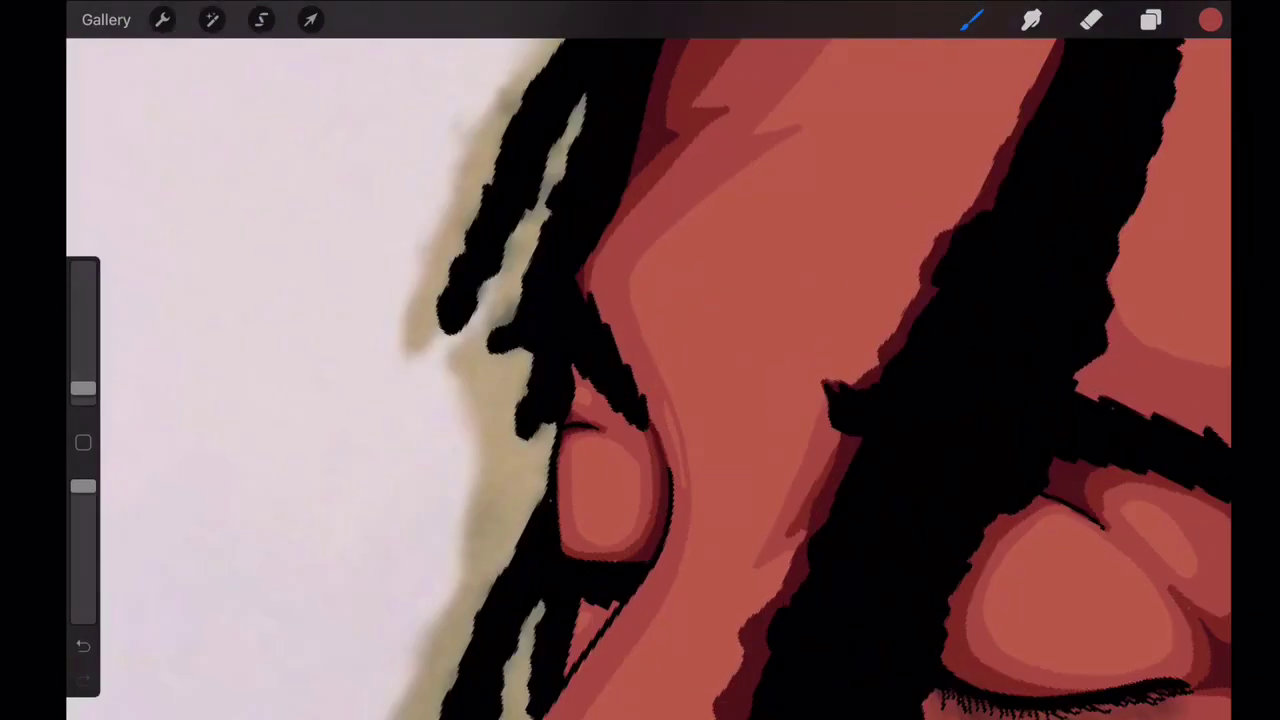
scroll(640, 360, "down", 2)
scroll(640, 360, "down", 3)
scroll(580, 430, "up", 5)
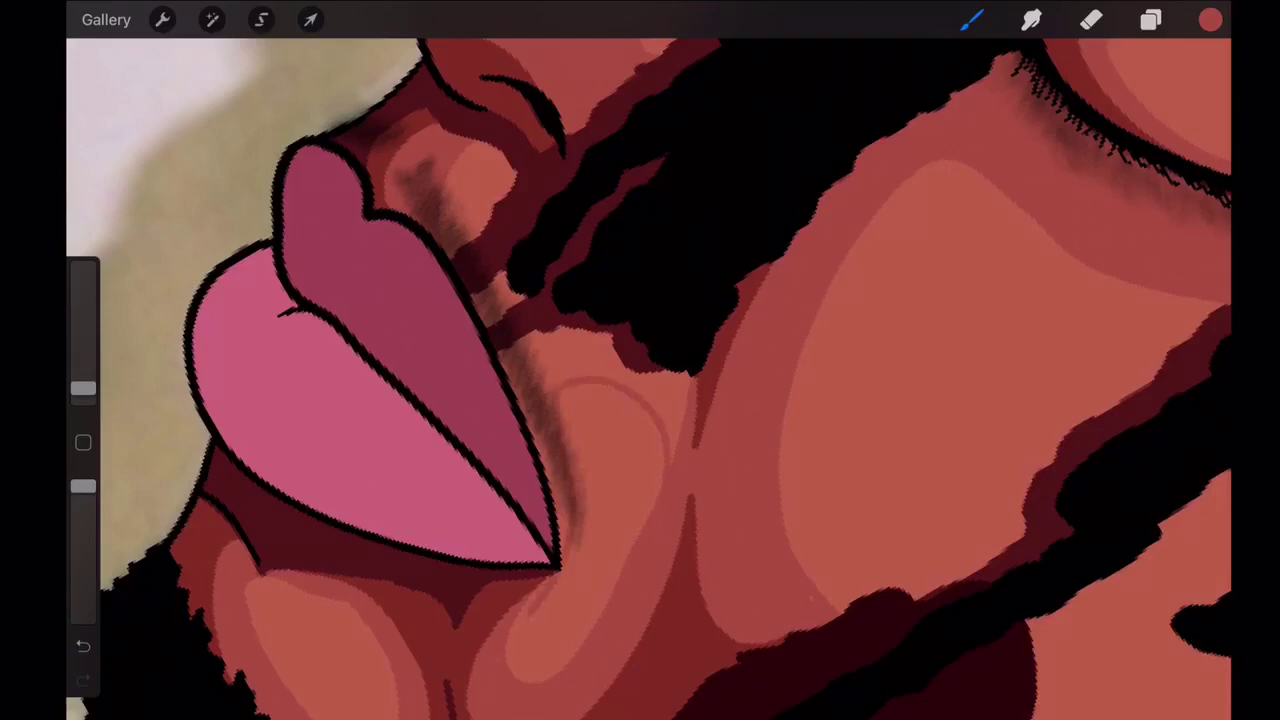
key("ctrl+z")
left_click_drag(578, 440, 655, 485)
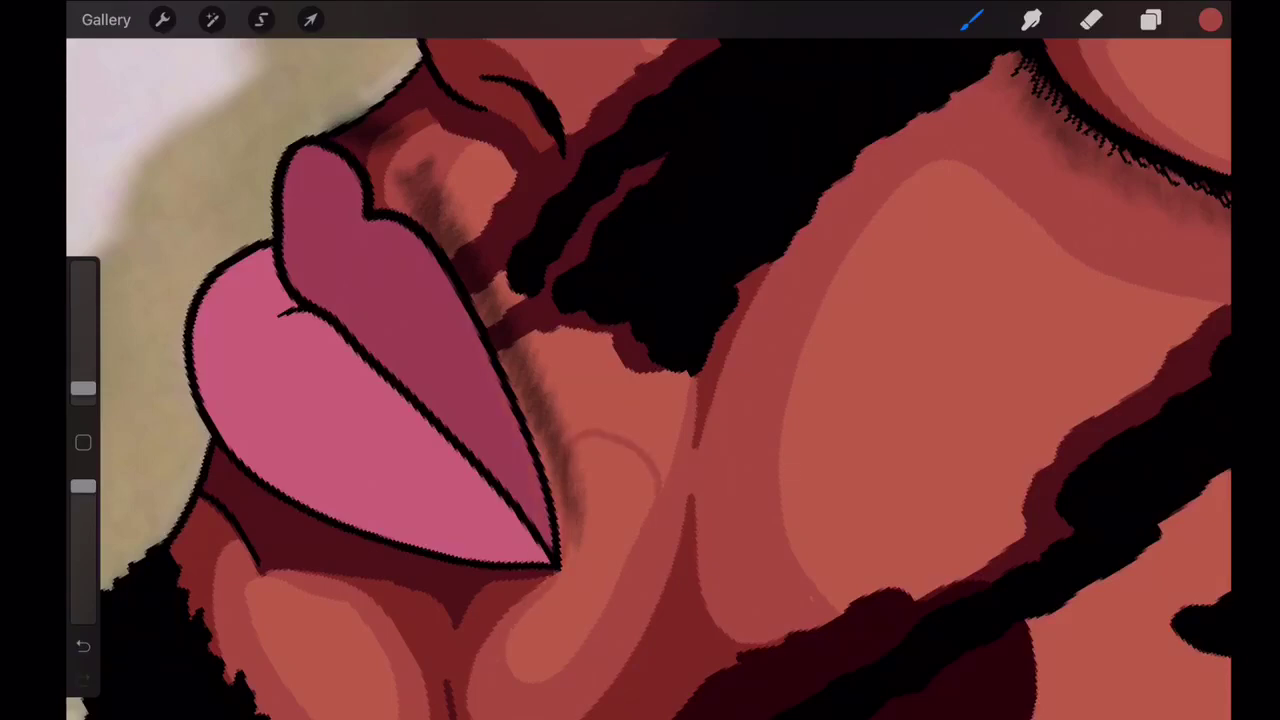
key("ctrl+z")
- Inspect the portrait and undo the last trial paint stroke
scroll(640, 360, "down", 5)
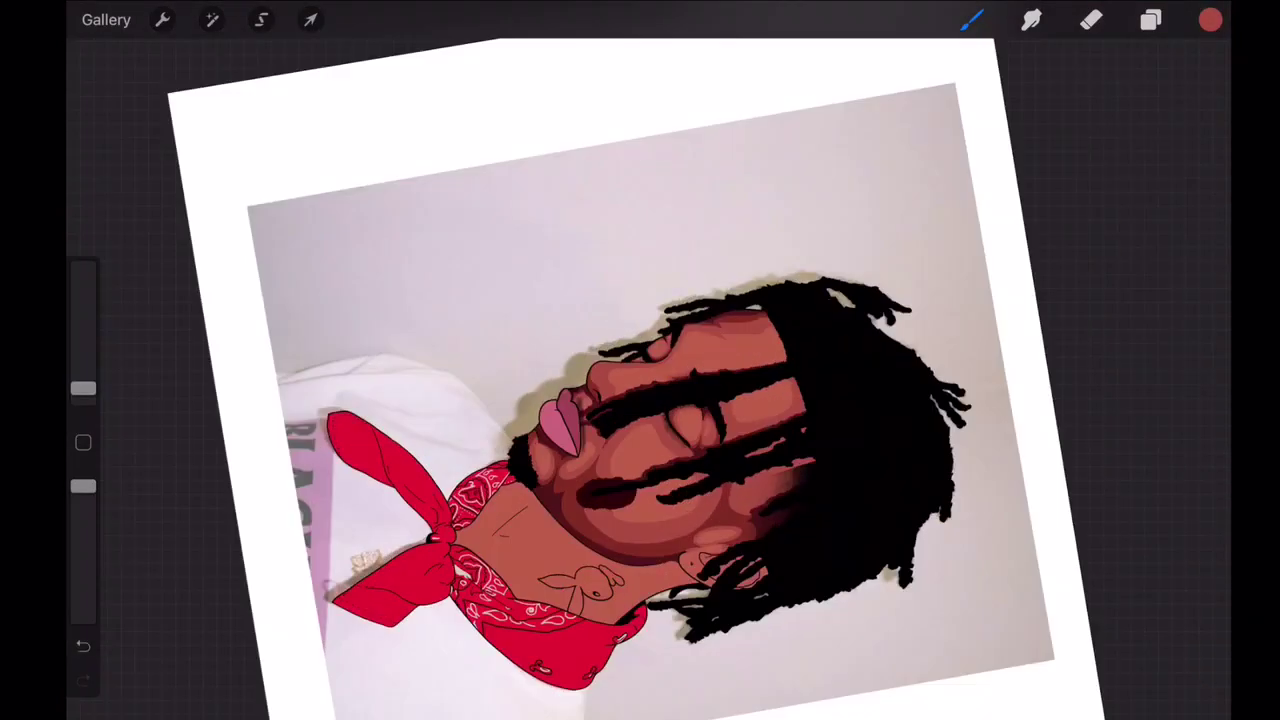
scroll(640, 360, "up", 5)
scroll(640, 360, "down", 5)
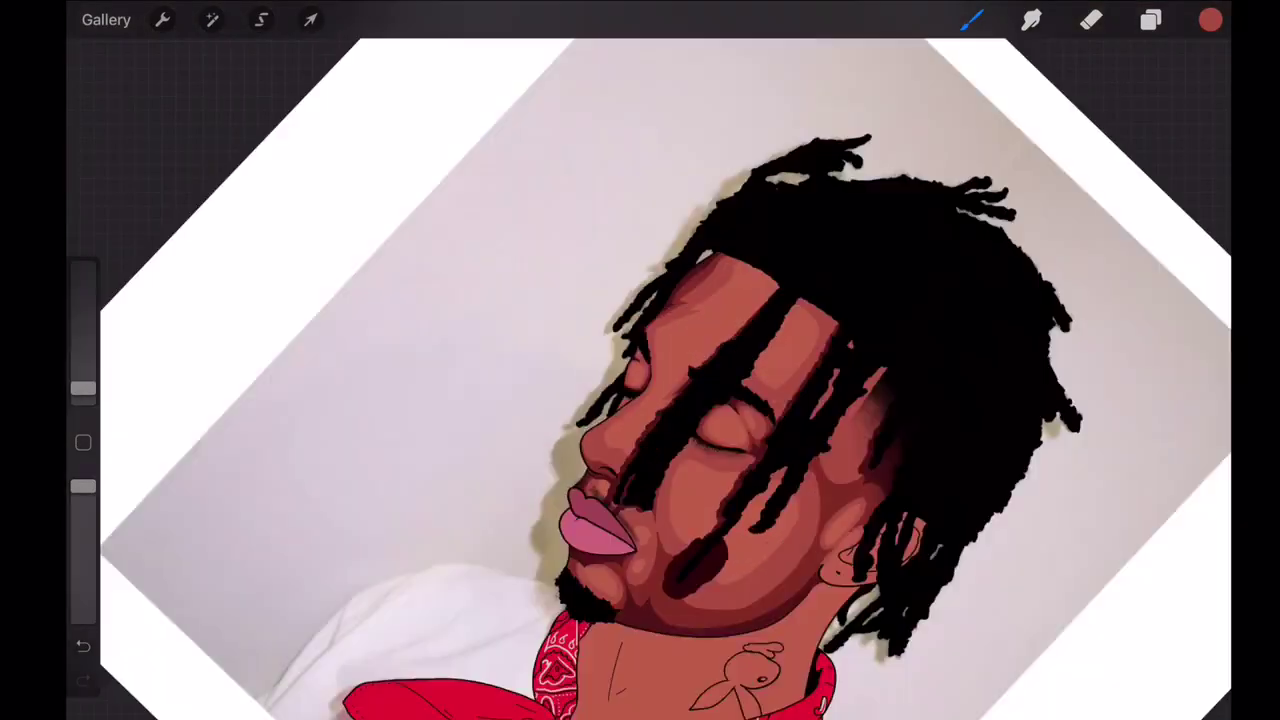
scroll(640, 360, "up", 5)
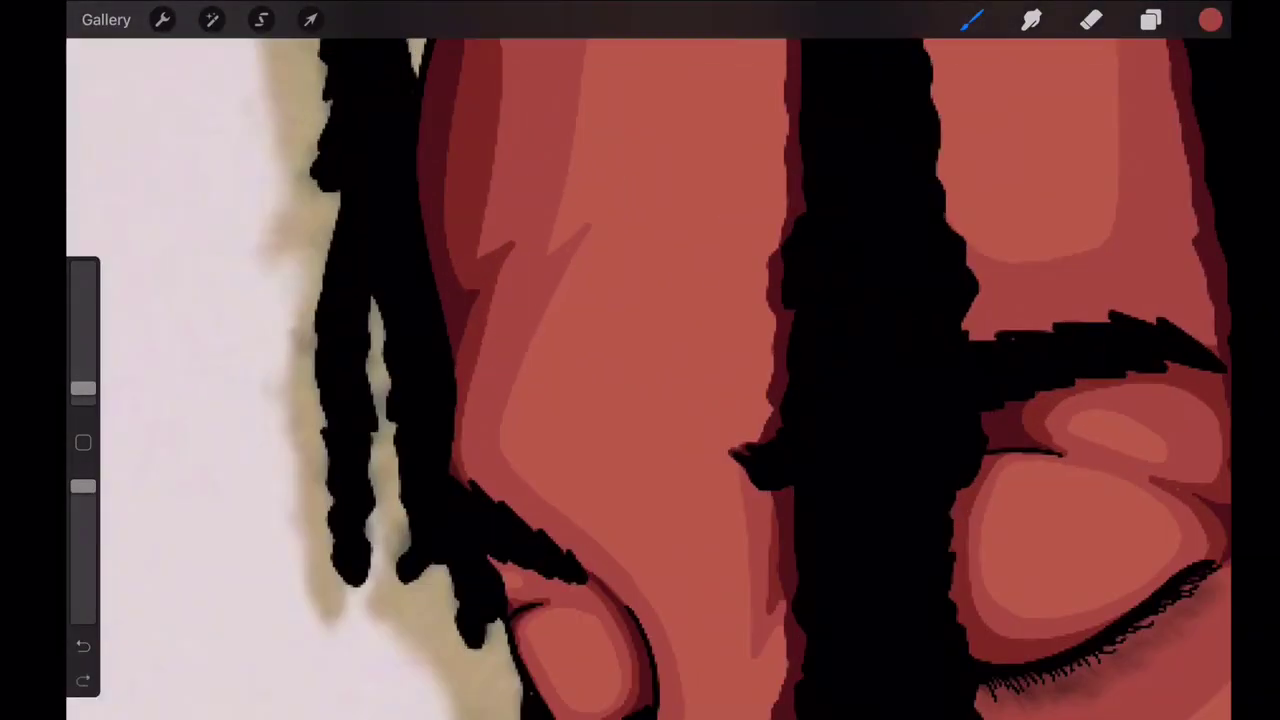
scroll(640, 360, "down", 5)
scroll(640, 360, "up", 5)
scroll(640, 360, "up", 3)
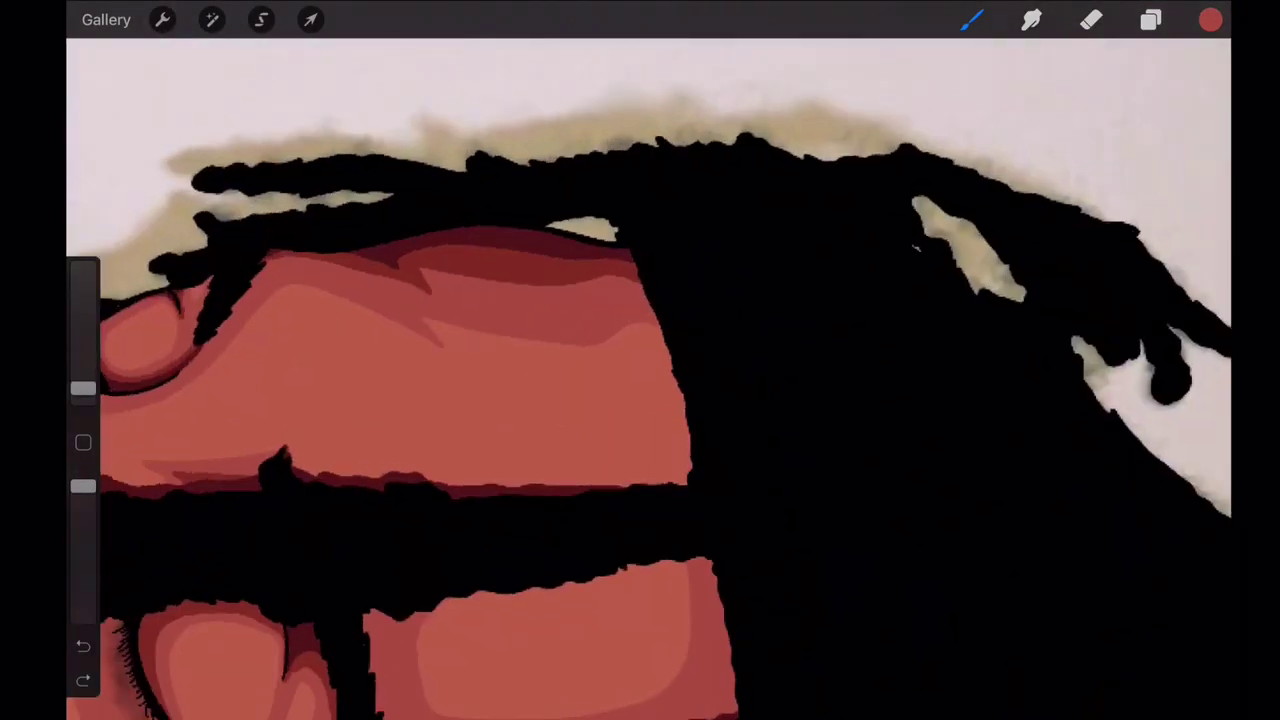
scroll(640, 360, "down", 5)
scroll(640, 360, "up", 3)
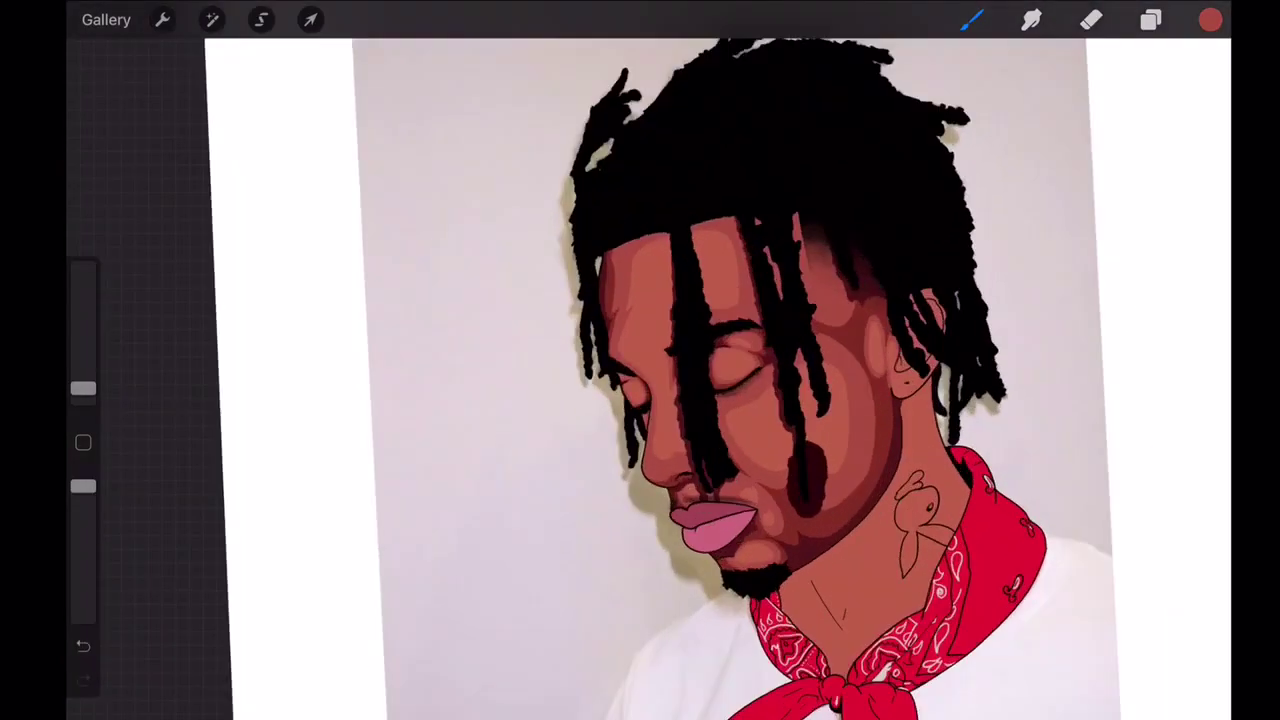
scroll(640, 360, "up", 3)
scroll(640, 360, "down", 2)
key("ctrl+z")
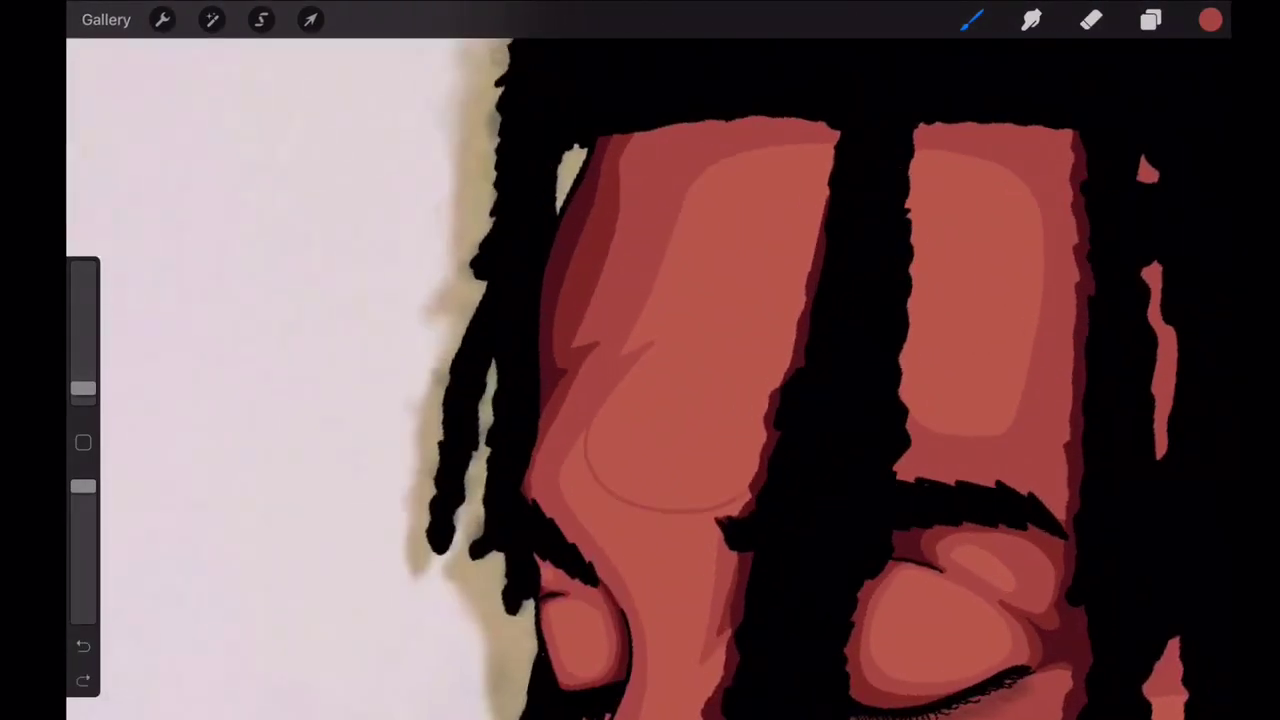
- Undo the last trial stroke near the eye and review the clean face shading
scroll(640, 360, "down", 5)
scroll(640, 360, "up", 5)
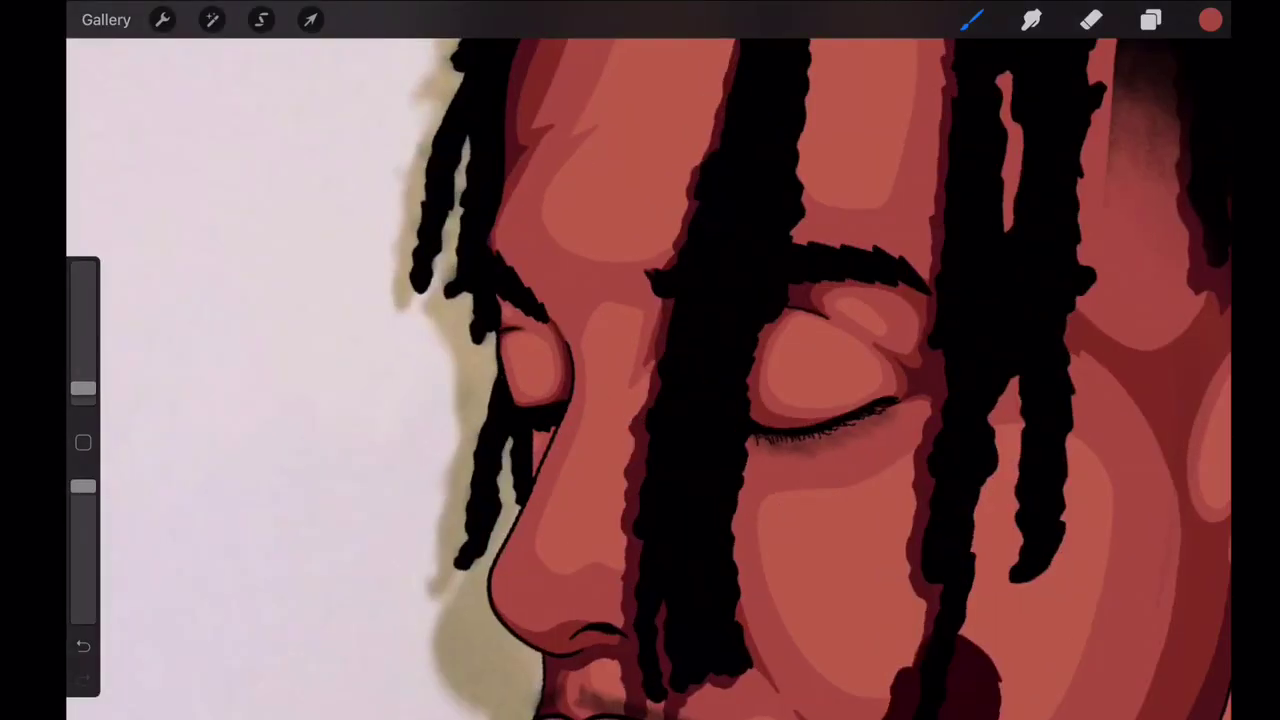
scroll(640, 360, "up", 2)
scroll(640, 360, "down", 5)
key("ctrl+z")
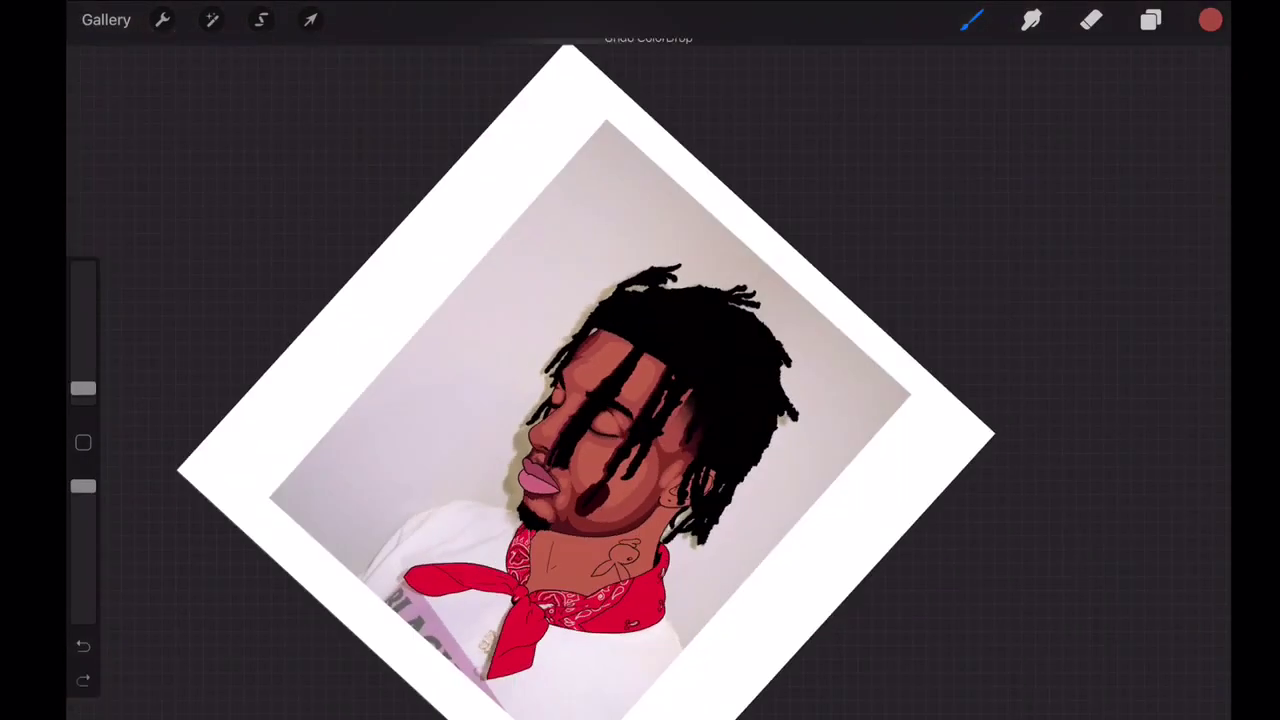
scroll(640, 360, "up", 6)
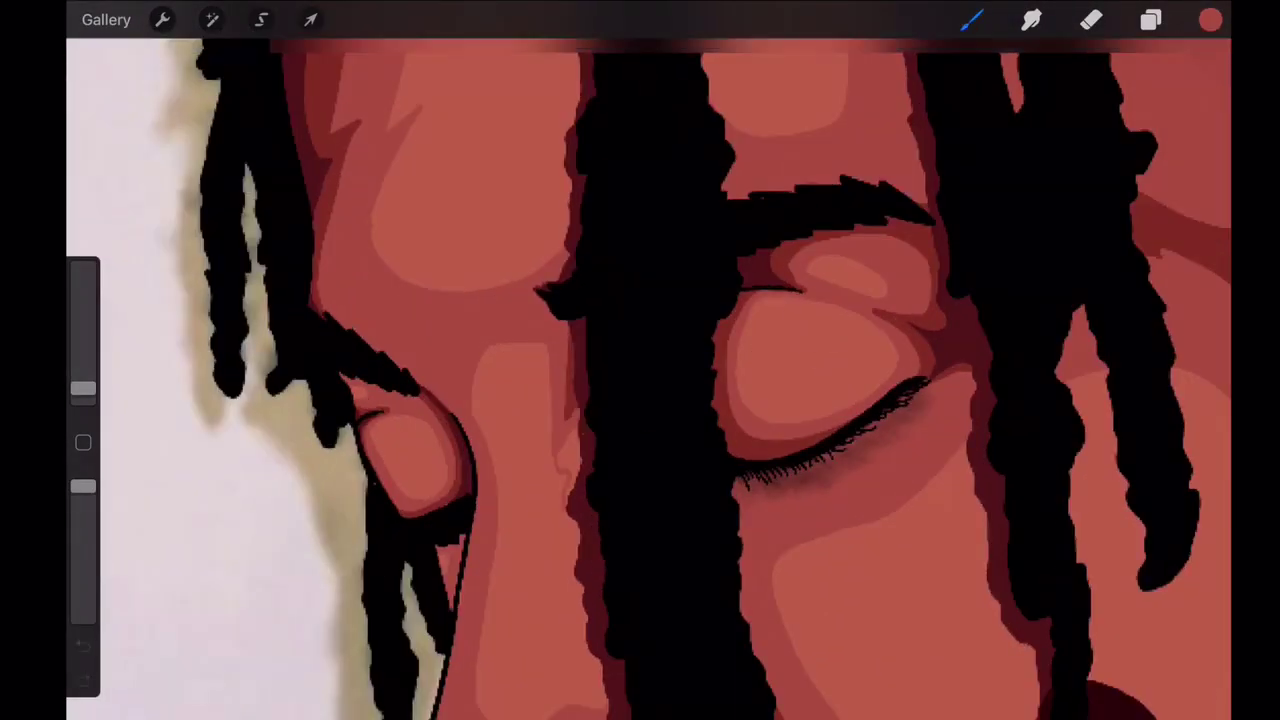
scroll(640, 360, "up", 2)
scroll(640, 360, "down", 5)
scroll(640, 360, "up", 8)
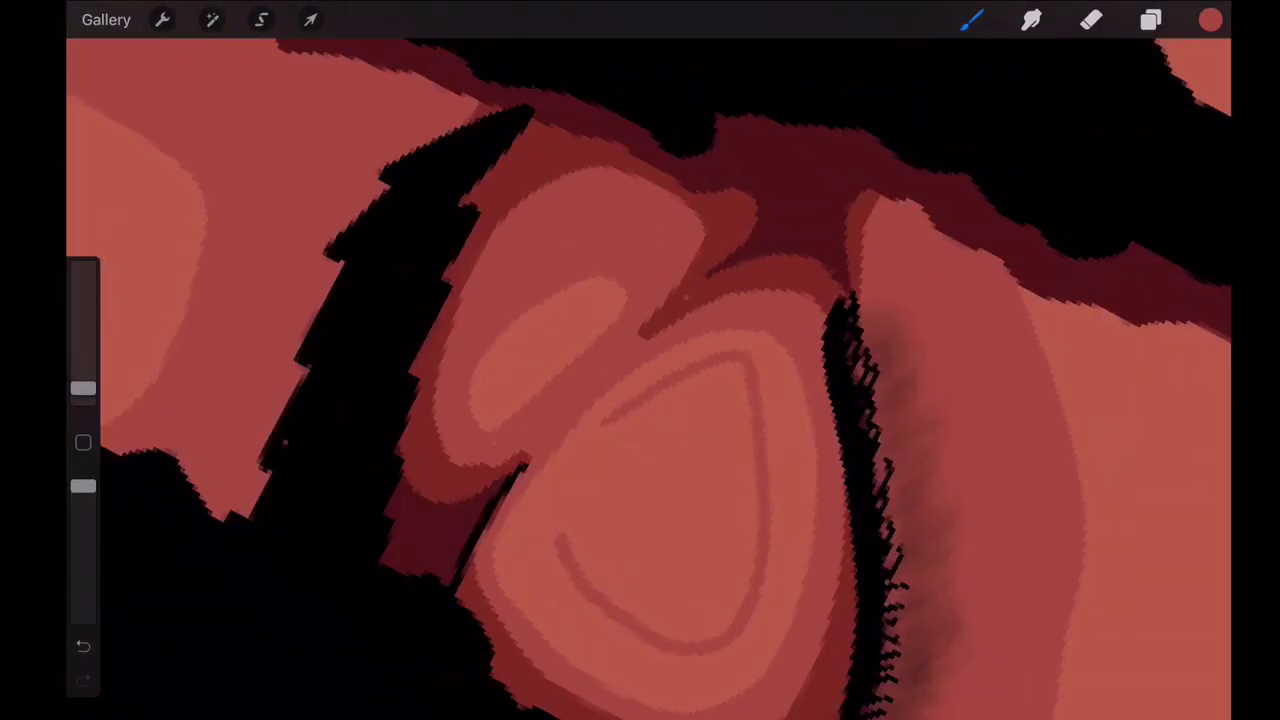
scroll(640, 360, "down", 6)
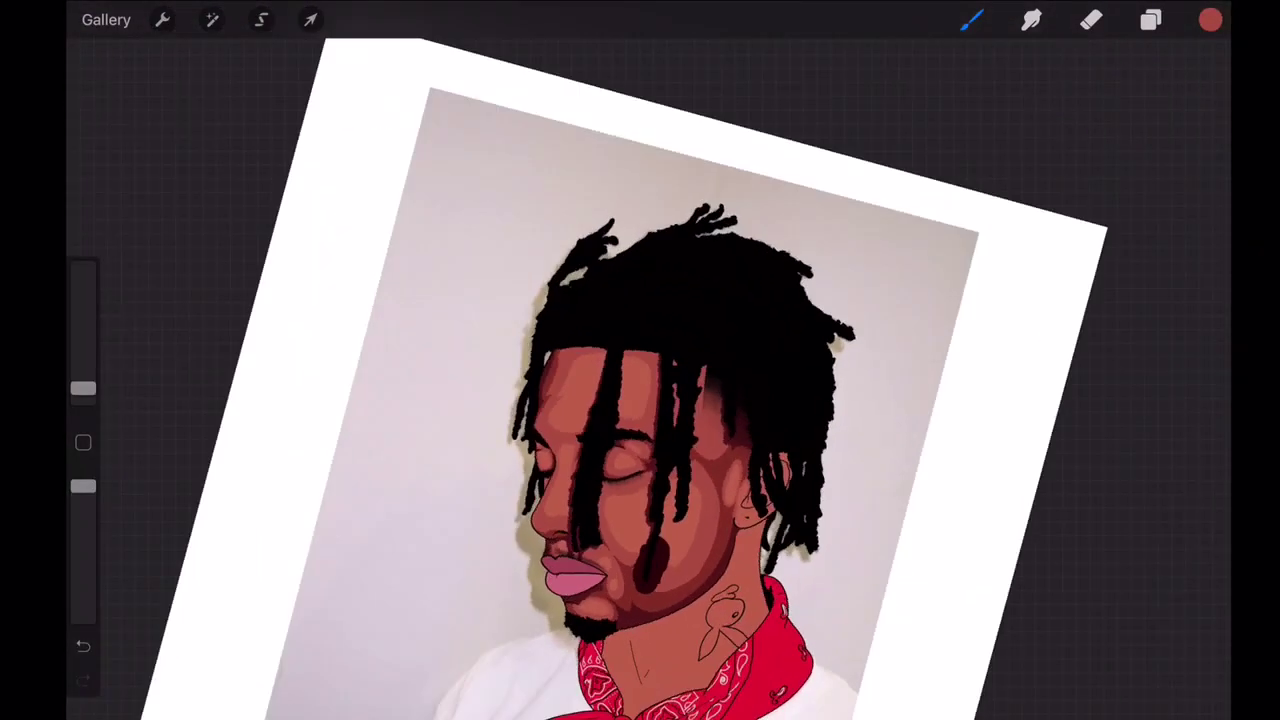
scroll(640, 360, "down", 5)
- Pick a dark maroon colour from the colour palette
scroll(640, 360, "up", 8)
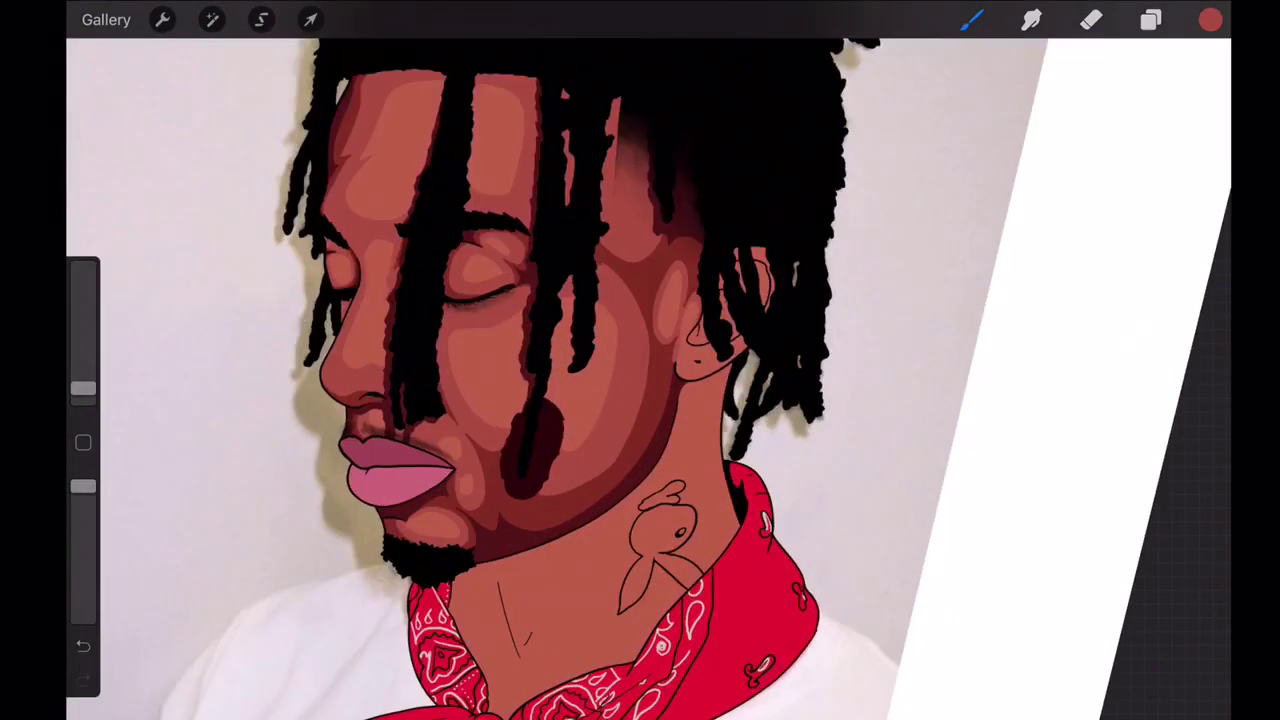
left_click(1150, 20)
left_click(1210, 20)
left_click(1150, 20)
left_click(1197, 431)
- Hide the Layer 3 base skin and make Layer 4 active, undoing a maroon test dab
left_click(1150, 20)
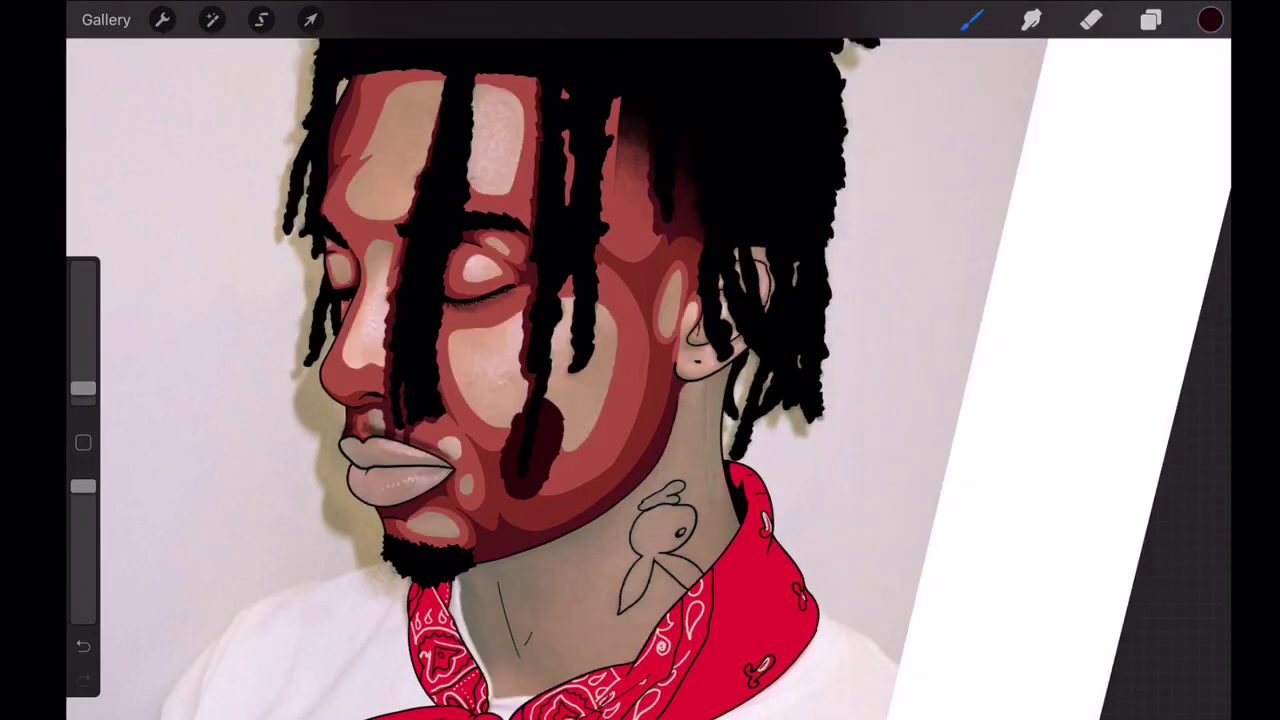
left_click(1012, 198)
left_click(1150, 20)
left_click(1023, 209)
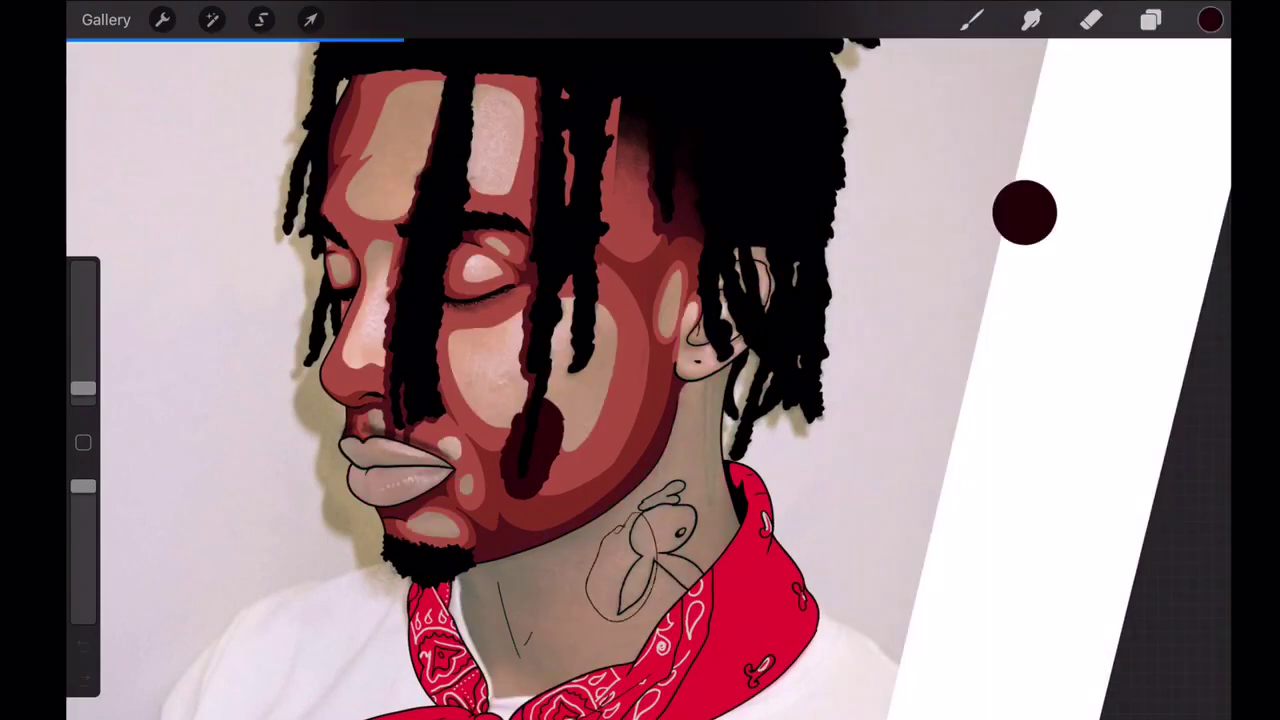
key("ctrl+z")
scroll(640, 380, "up", 3)
scroll(640, 380, "up", 5)
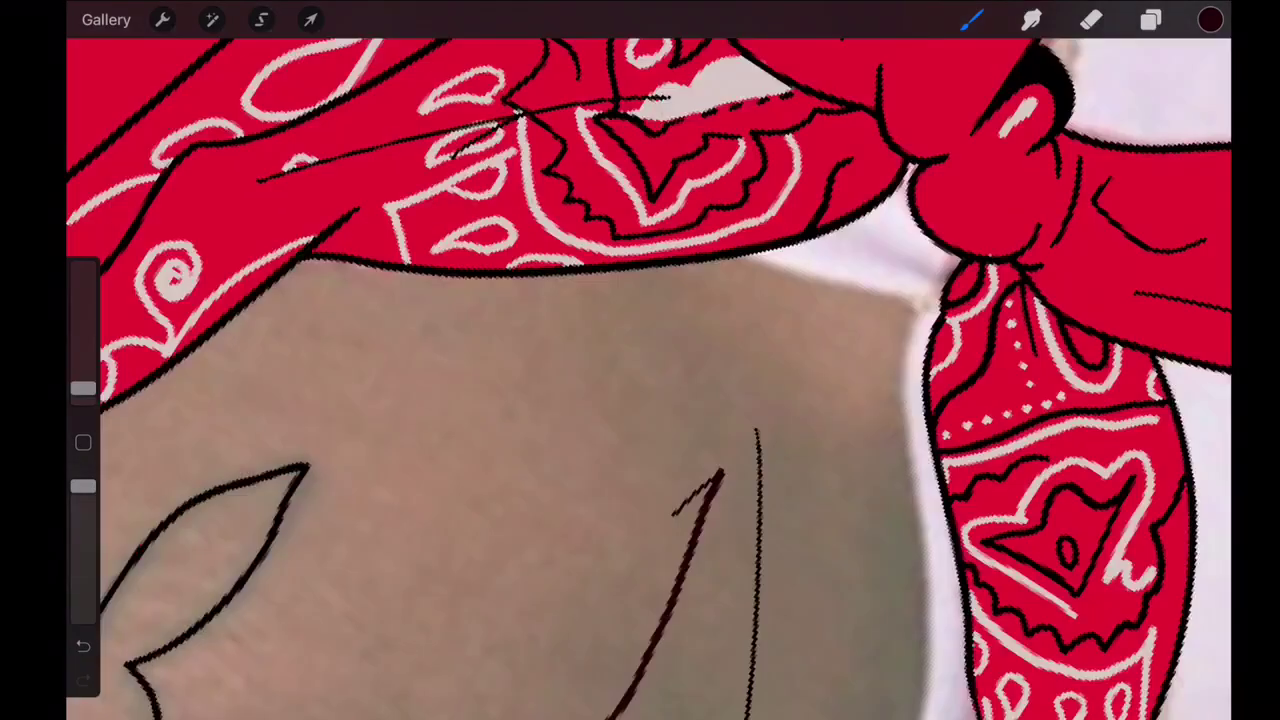
- Undo the last paint stroke and check the layers list while zooming the canvas
key("ctrl+z")
scroll(640, 380, "down", 5)
scroll(640, 380, "up", 5)
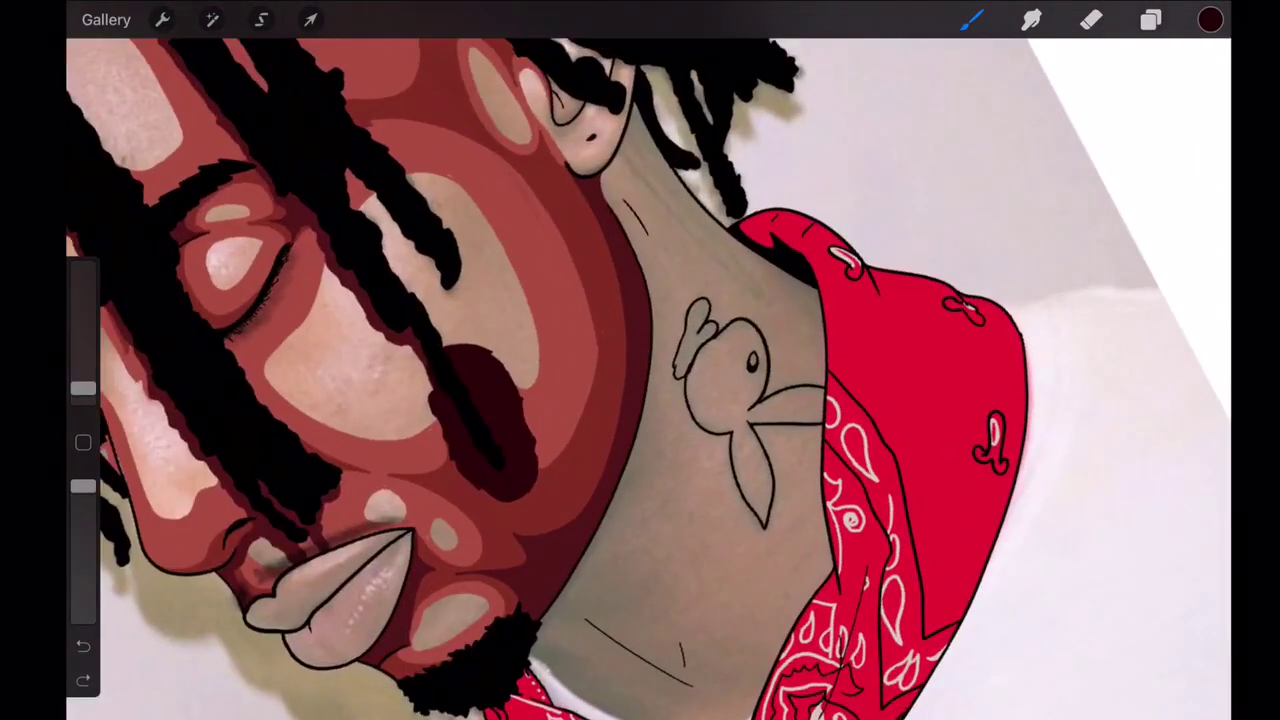
scroll(640, 380, "up", 3)
scroll(640, 380, "down", 3)
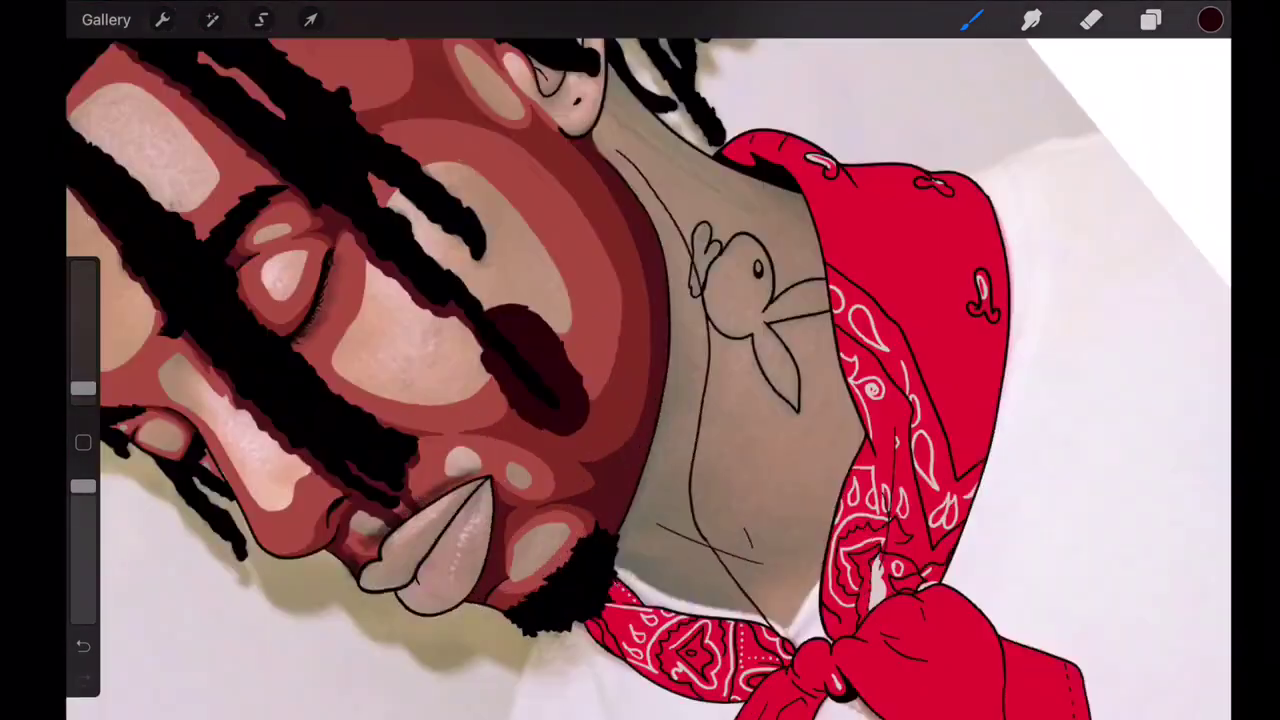
scroll(640, 380, "up", 5)
left_click(1151, 19)
scroll(640, 380, "down", 3)
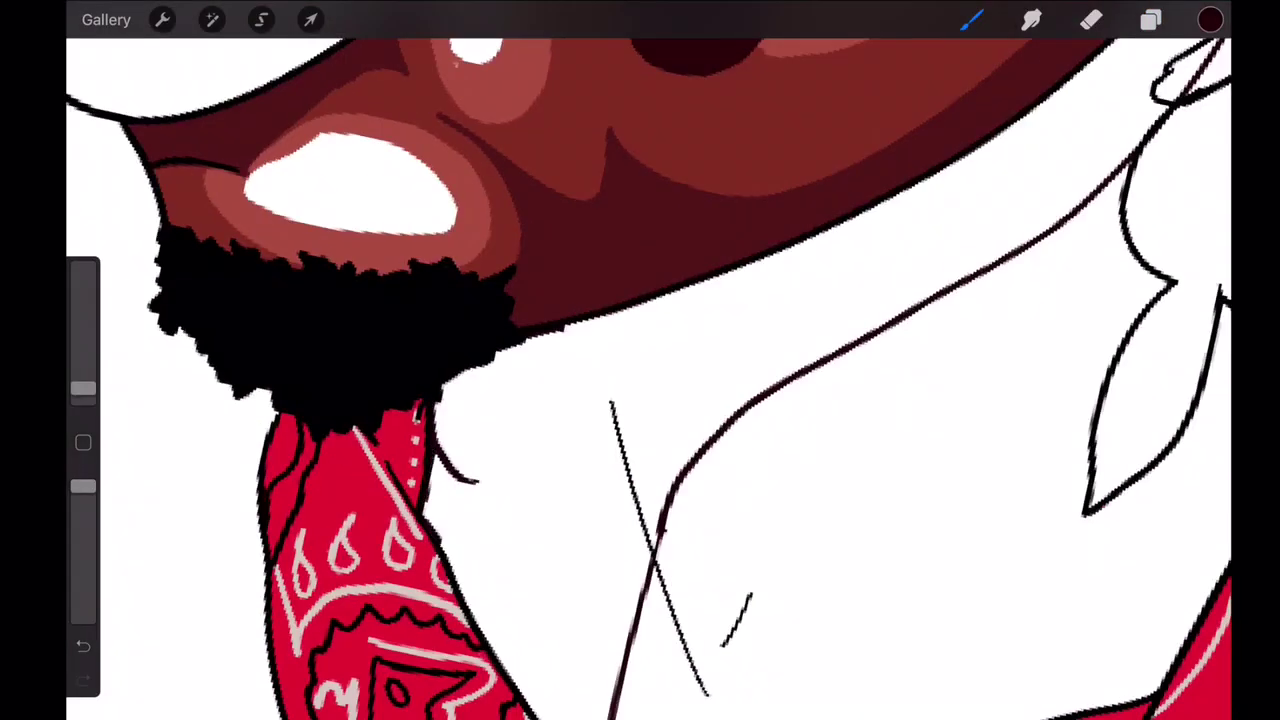
scroll(640, 380, "up", 3)
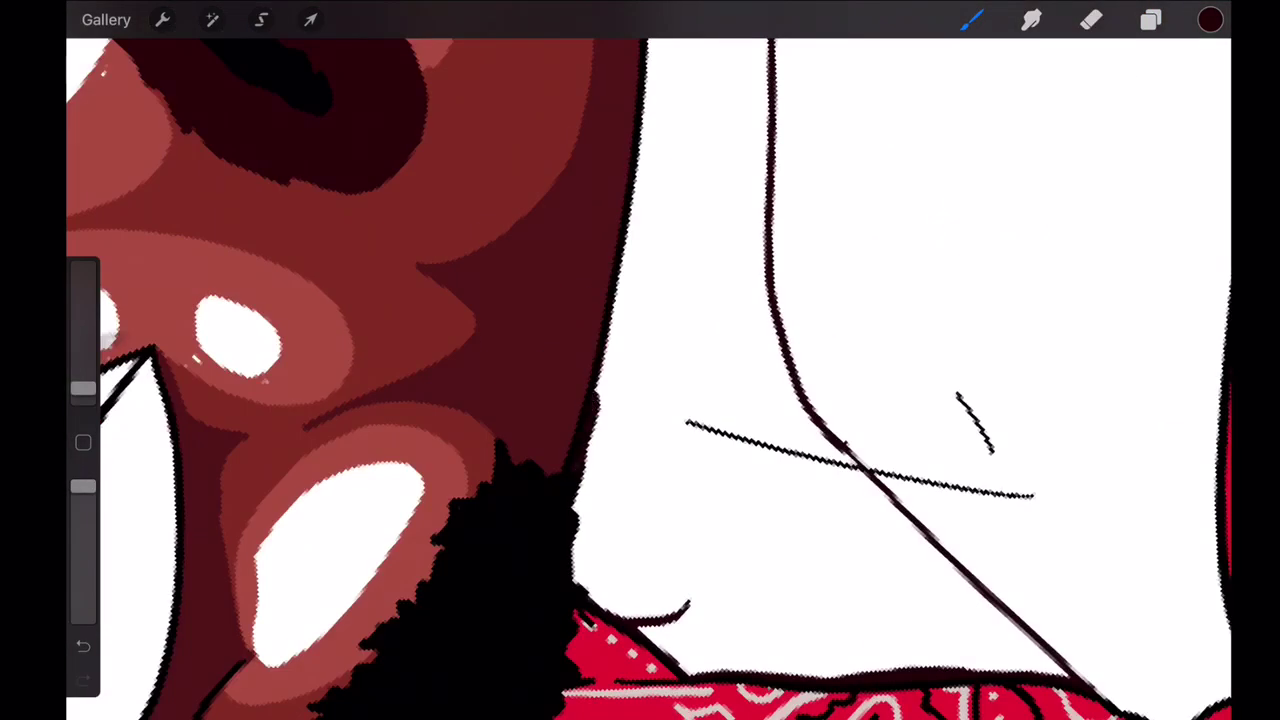
scroll(640, 380, "down", 5)
scroll(640, 380, "down", 1)
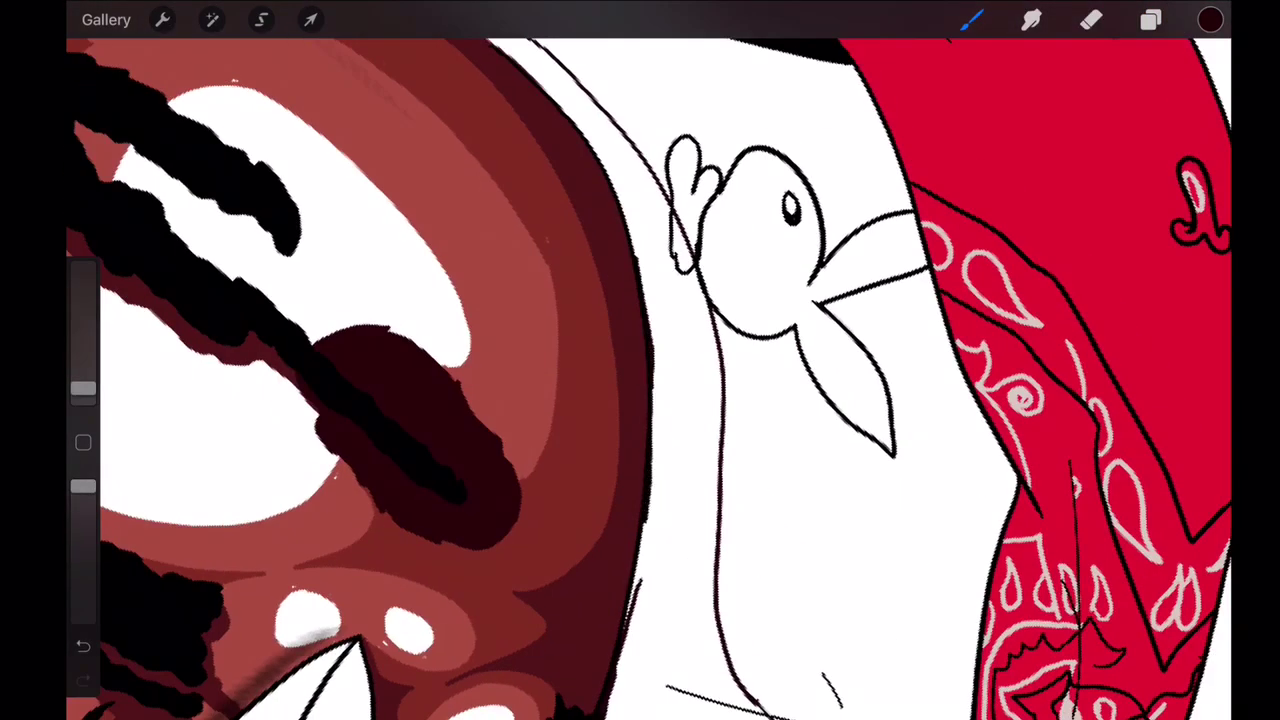
scroll(640, 380, "up", 3)
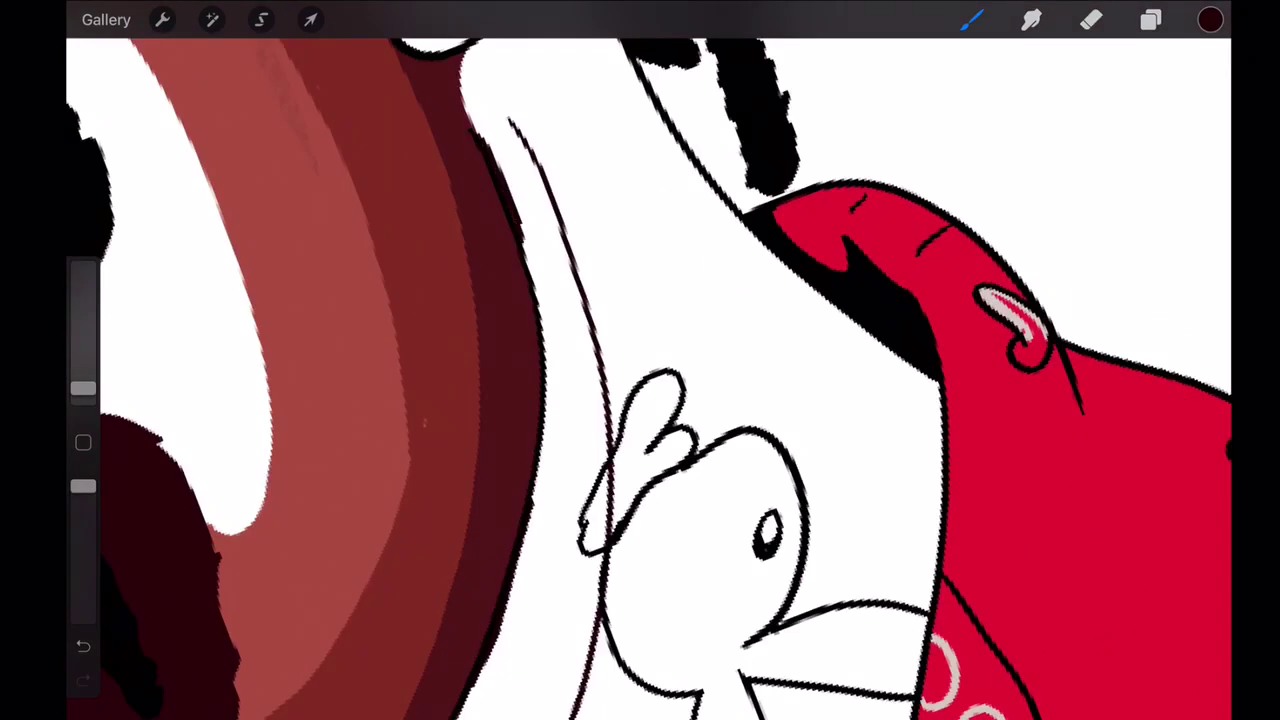
scroll(640, 380, "down", 3)
scroll(640, 380, "up", 3)
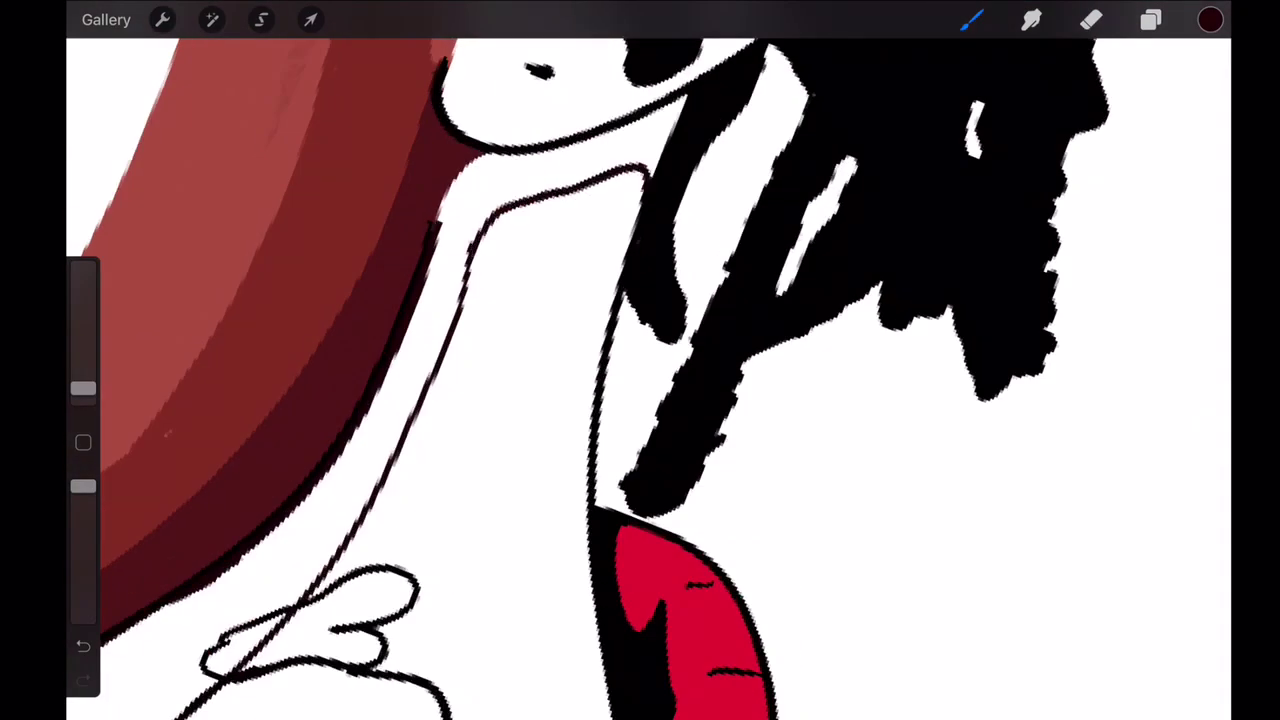
scroll(640, 380, "down", 1)
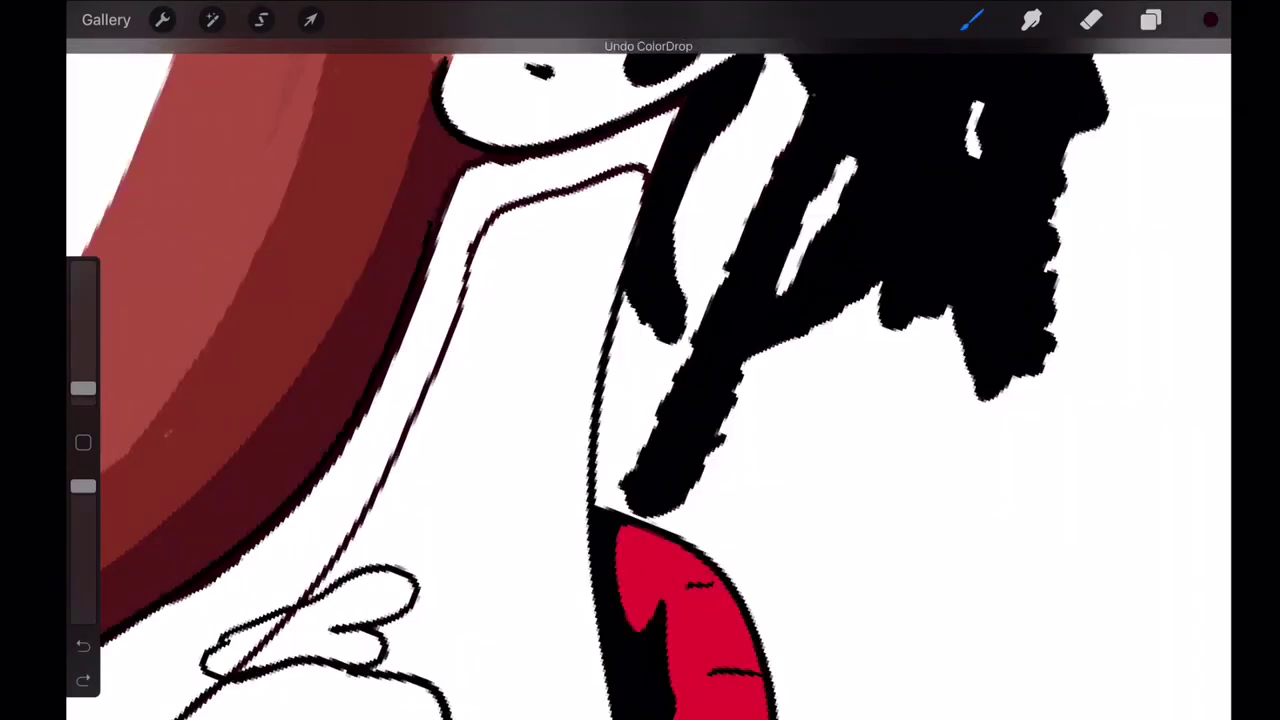
- Hide Layer 3 and show the Layer 1 reference photo
scroll(640, 380, "down", 5)
left_click(1151, 20)
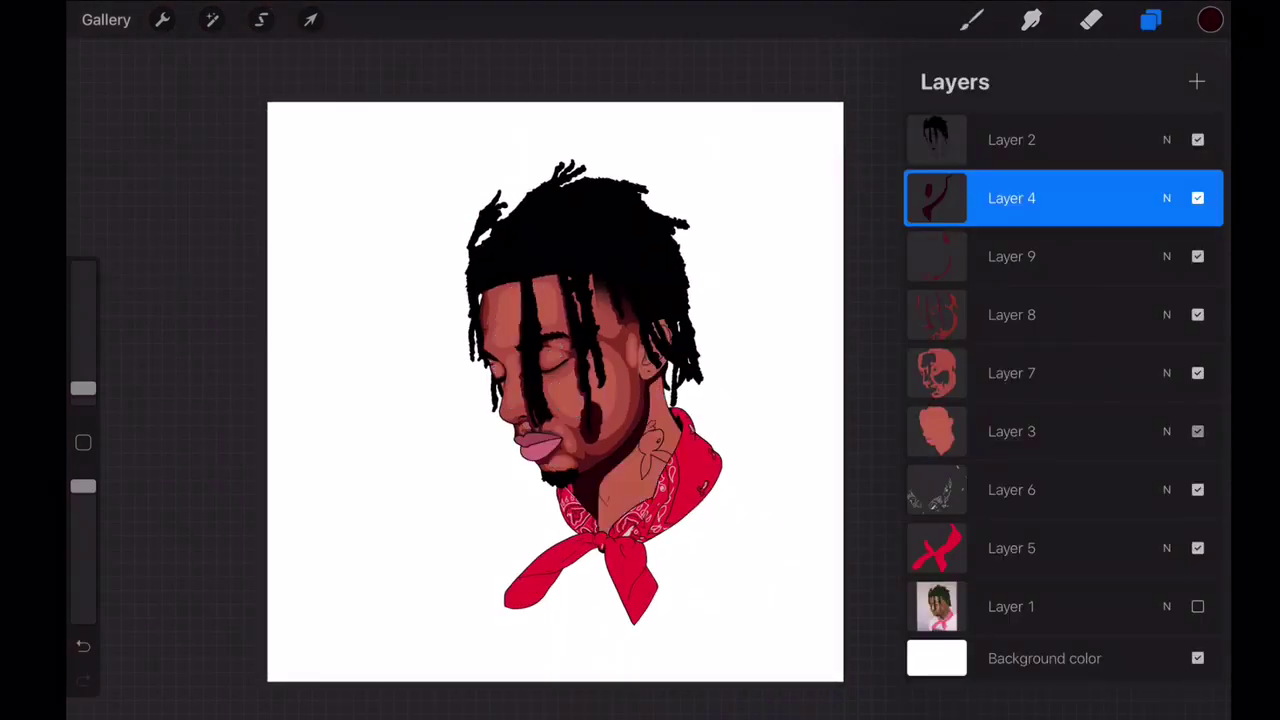
left_click(1197, 431)
left_click(1197, 606)
left_click(970, 20)
- Drop maroon into the gap between neck outline and hair, then add a short neck-edge stroke
scroll(640, 400, "up", 5)
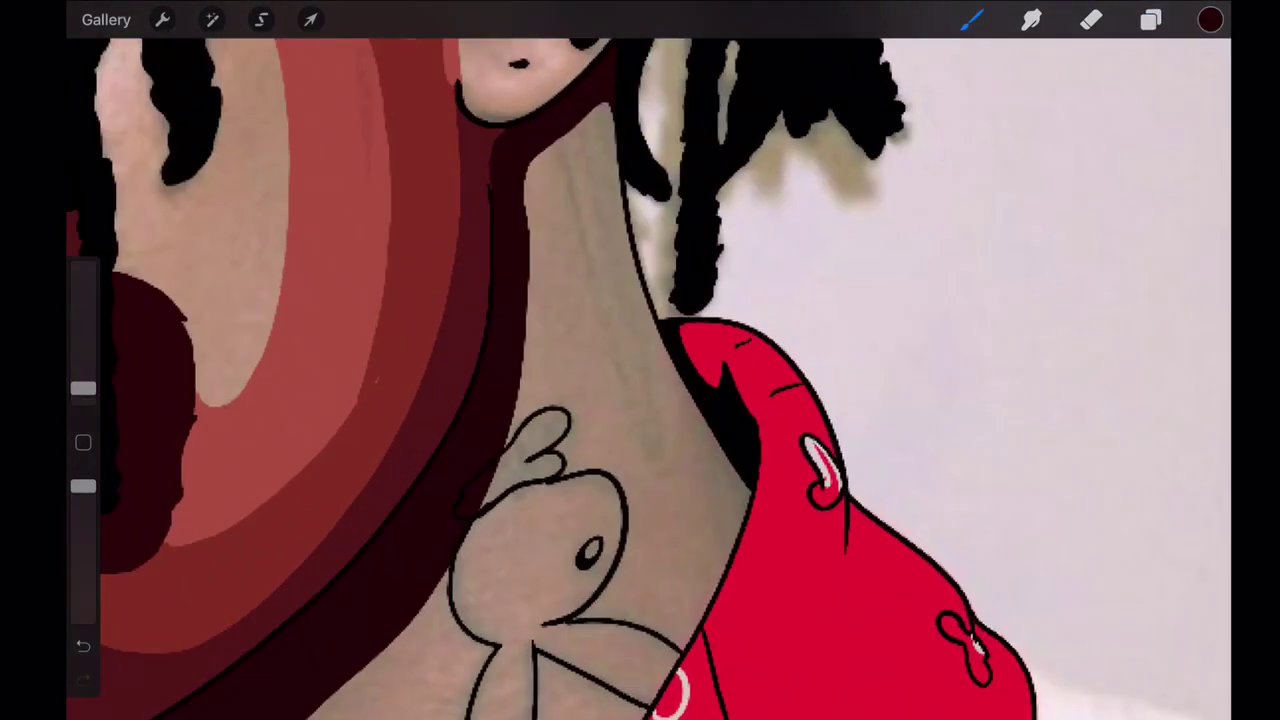
left_click_drag(1210, 20, 722, 520)
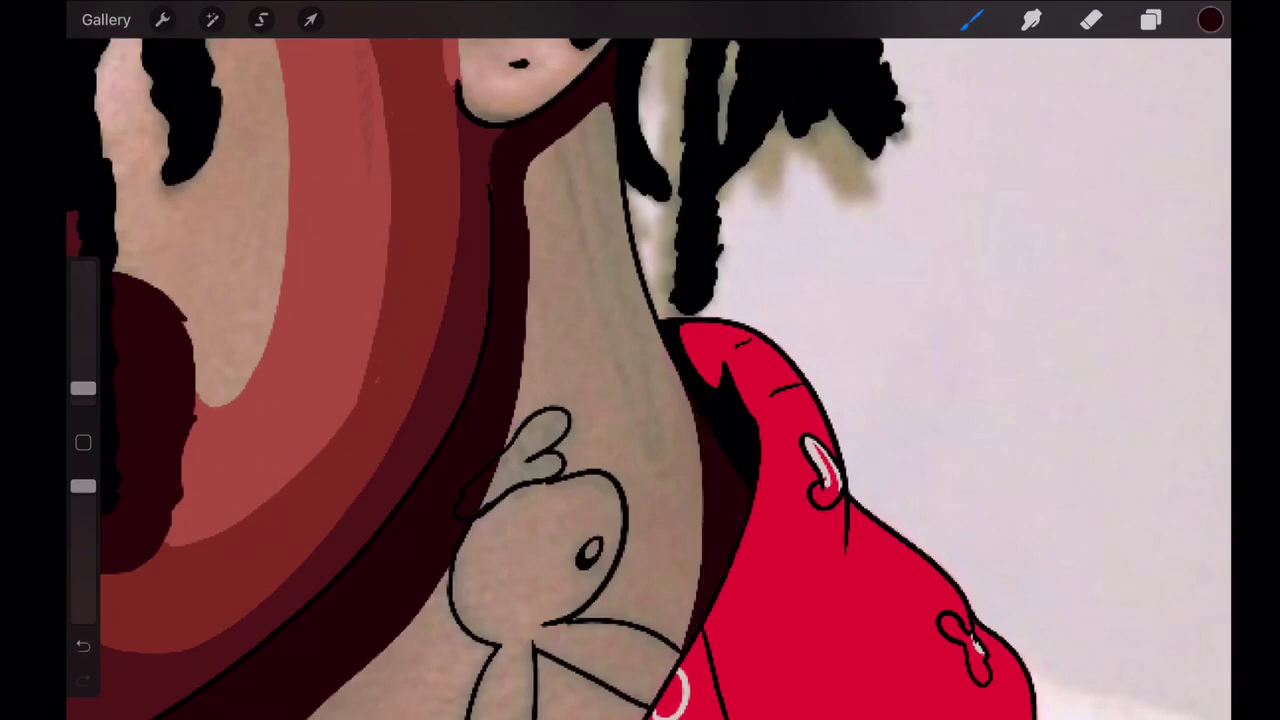
scroll(640, 380, "up", 2)
left_click_drag(527, 165, 541, 239)
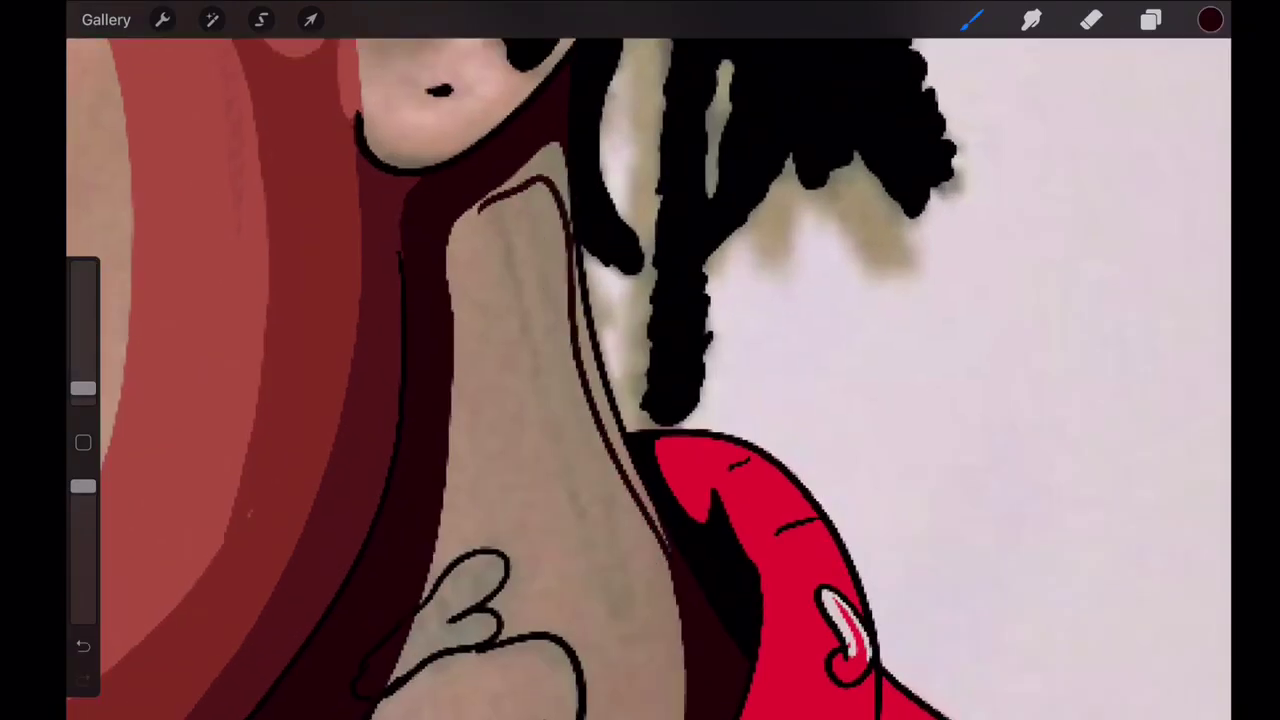
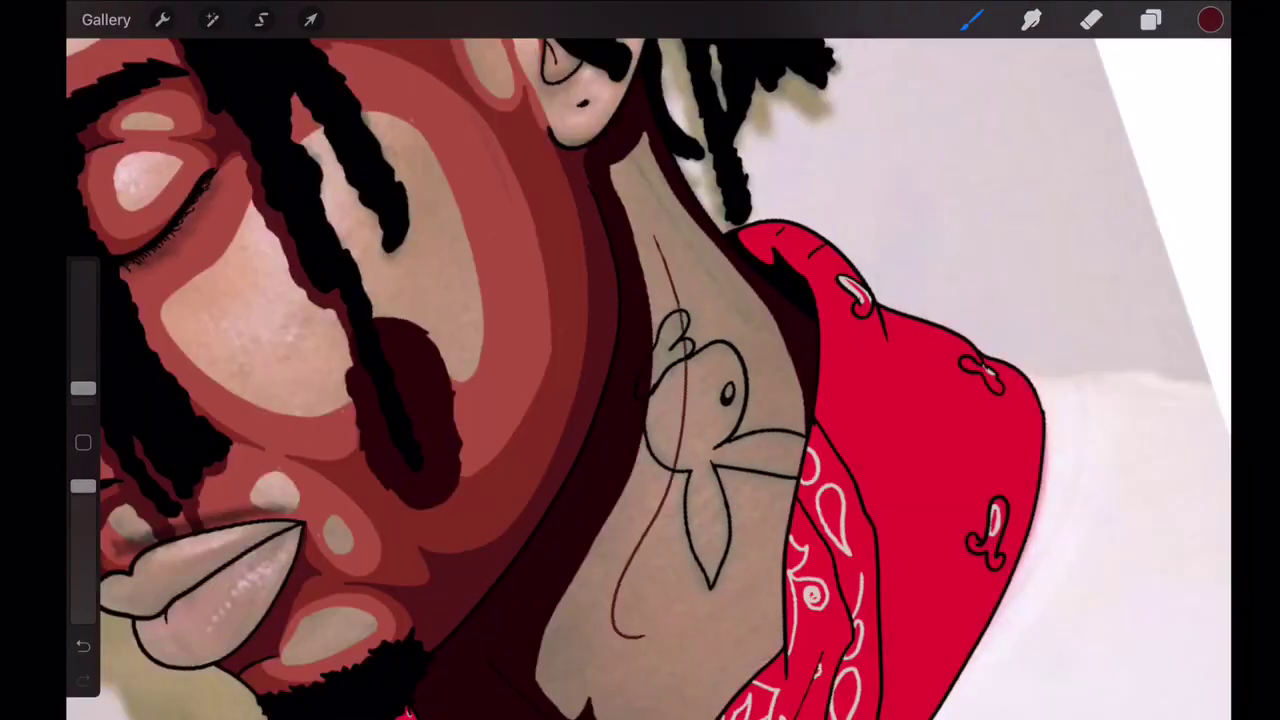
- Sketch brown guide strokes on the neck and hide the reference photo layer (Layer 1)
left_click_drag(640, 700, 655, 235)
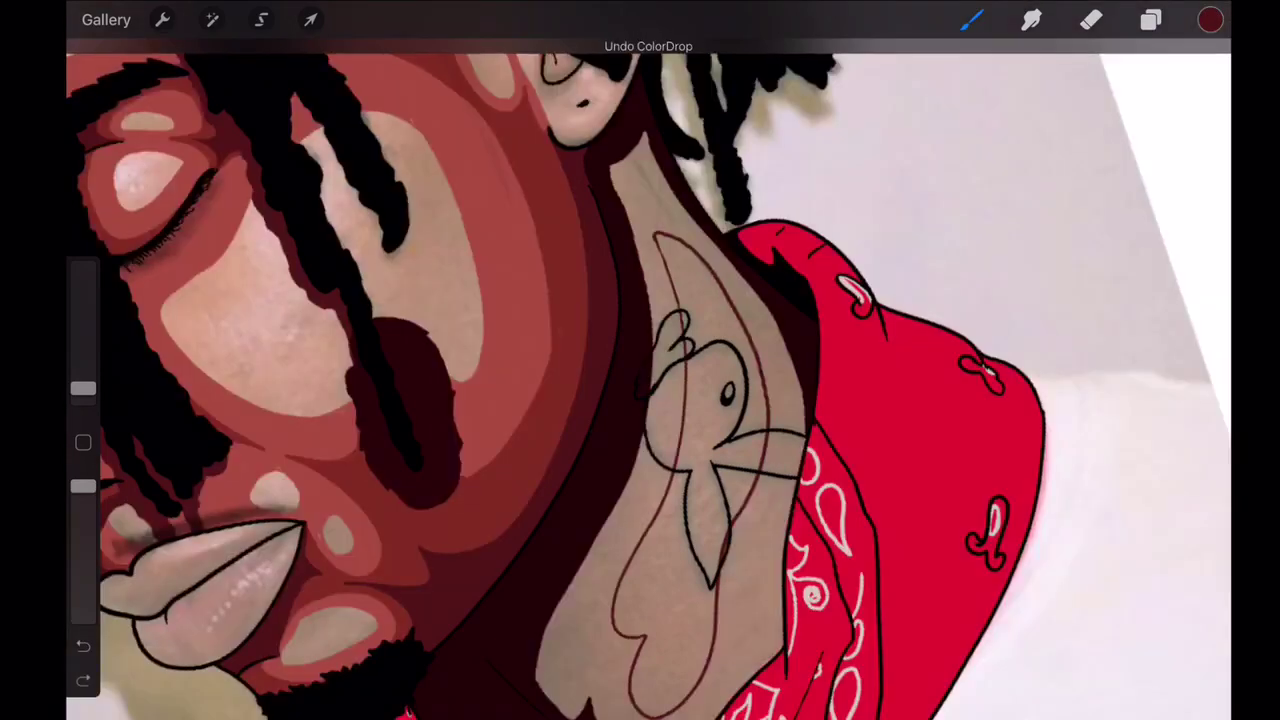
left_click(1151, 20)
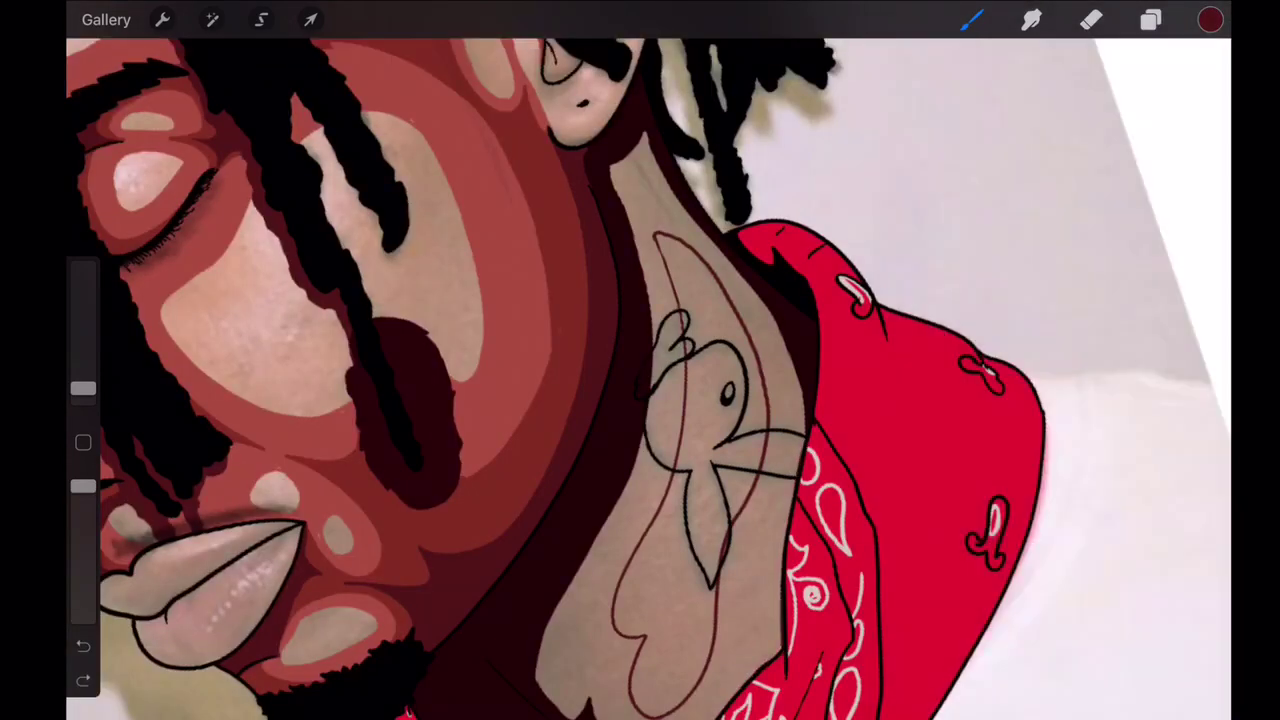
scroll(640, 400, "down", 5)
left_click(1151, 20)
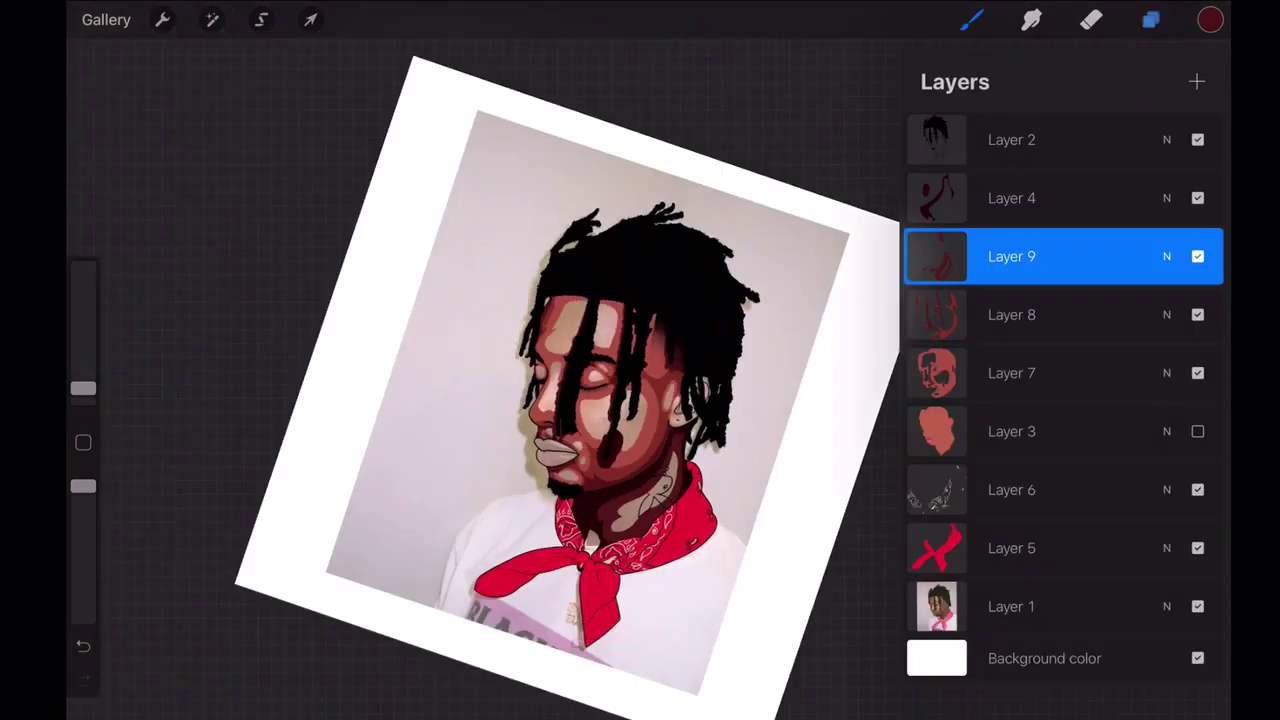
left_click(1197, 606)
left_click(1151, 20)
scroll(640, 400, "up", 10)
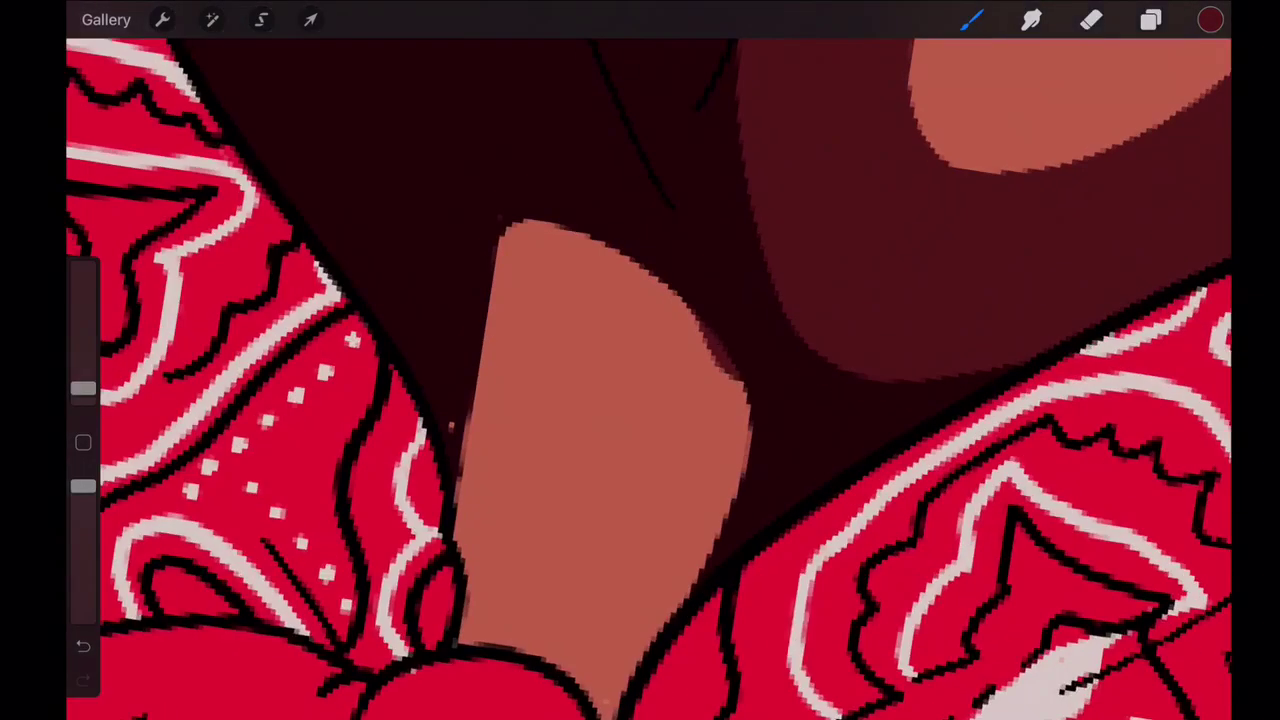
- Trace the neck skin shape, try a dark ColorDrop fill, then undo it
mouse_move(500, 512)
left_mouse_down()
mouse_move(470, 550)
mouse_move(570, 630)
left_mouse_up()
mouse_move(660, 700)
left_mouse_down()
mouse_move(725, 500)
mouse_move(495, 250)
mouse_move(463, 460)
left_mouse_up()
left_click_drag(1210, 20, 600, 450)
scroll(640, 400, "down", 10)
scroll(640, 400, "up", 5)
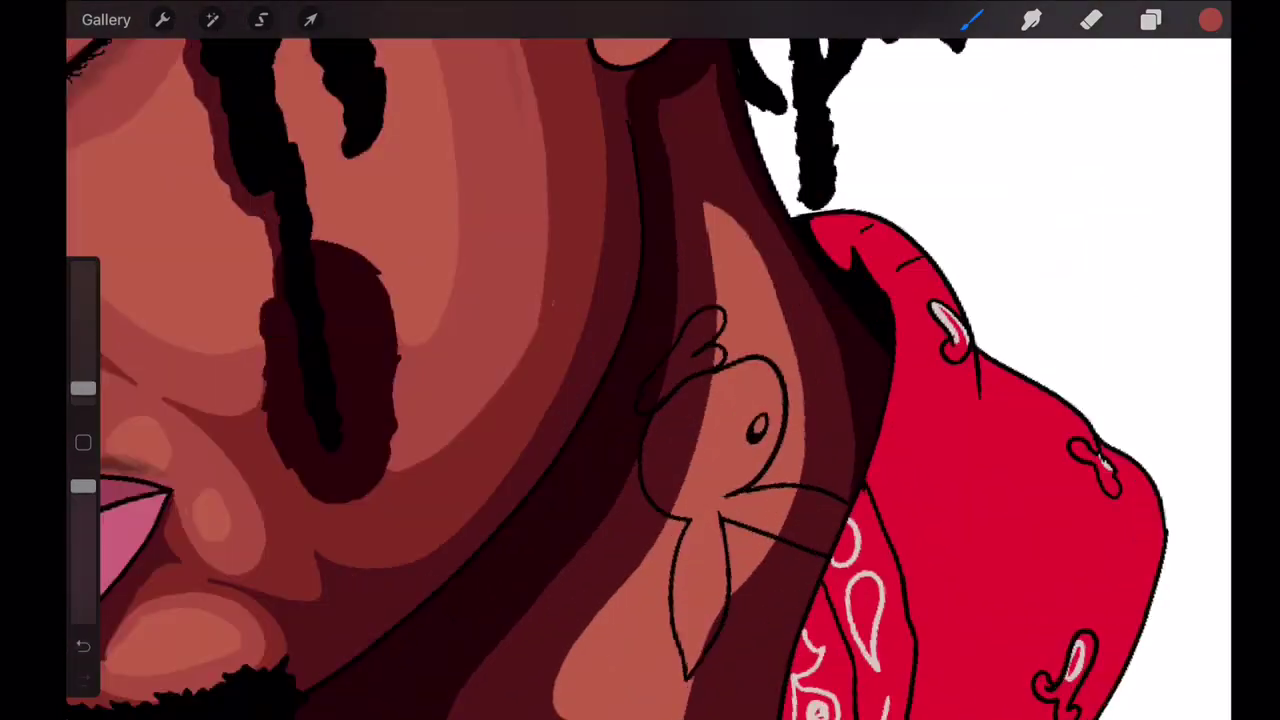
scroll(640, 400, "up", 3)
key("ctrl+z")
- On the Layer 7 shading layer, draw a faint light guide stroke on the neck
left_click(1151, 20)
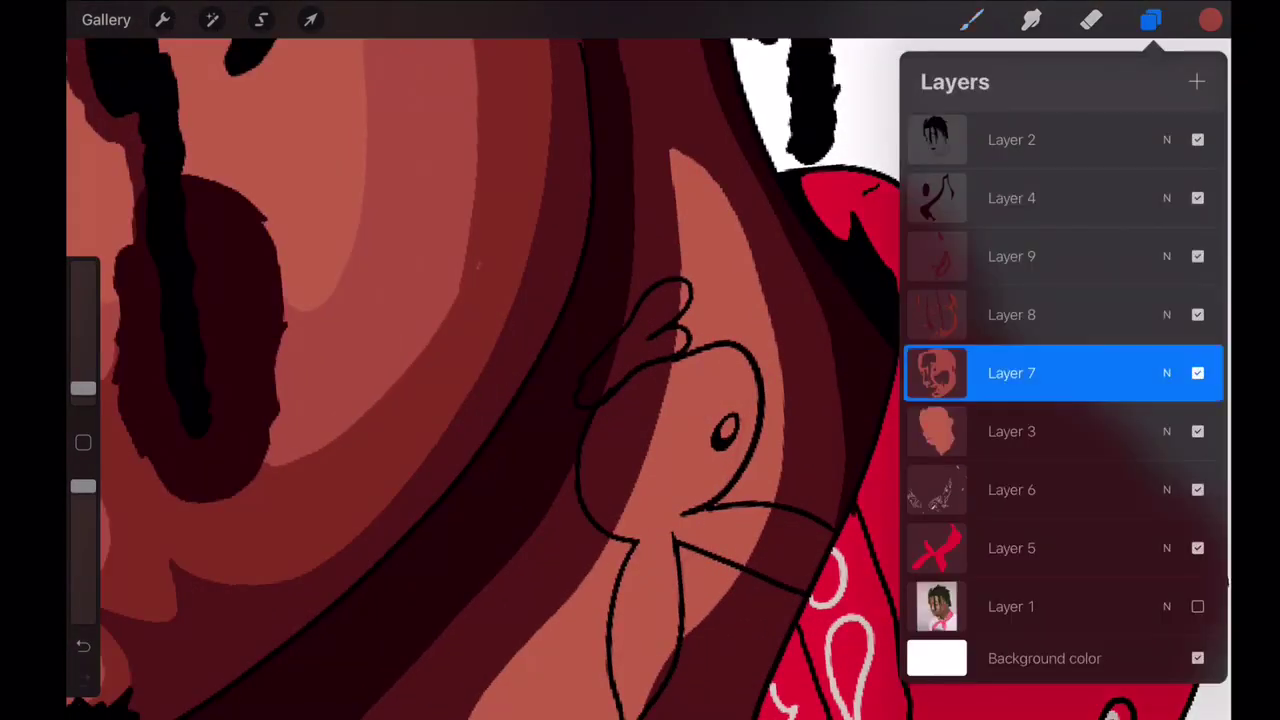
left_click_drag(712, 305, 738, 445)
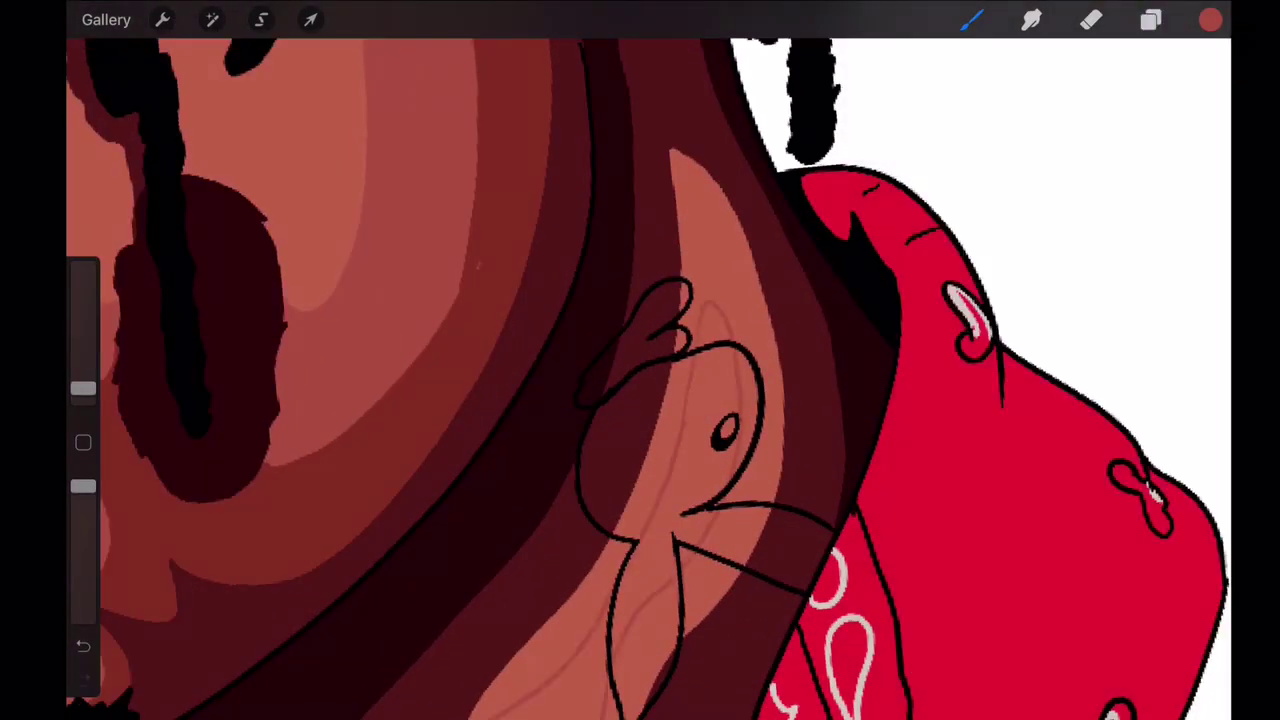
scroll(640, 400, "down", 3)
scroll(640, 400, "up", 2)
scroll(640, 400, "down", 2)
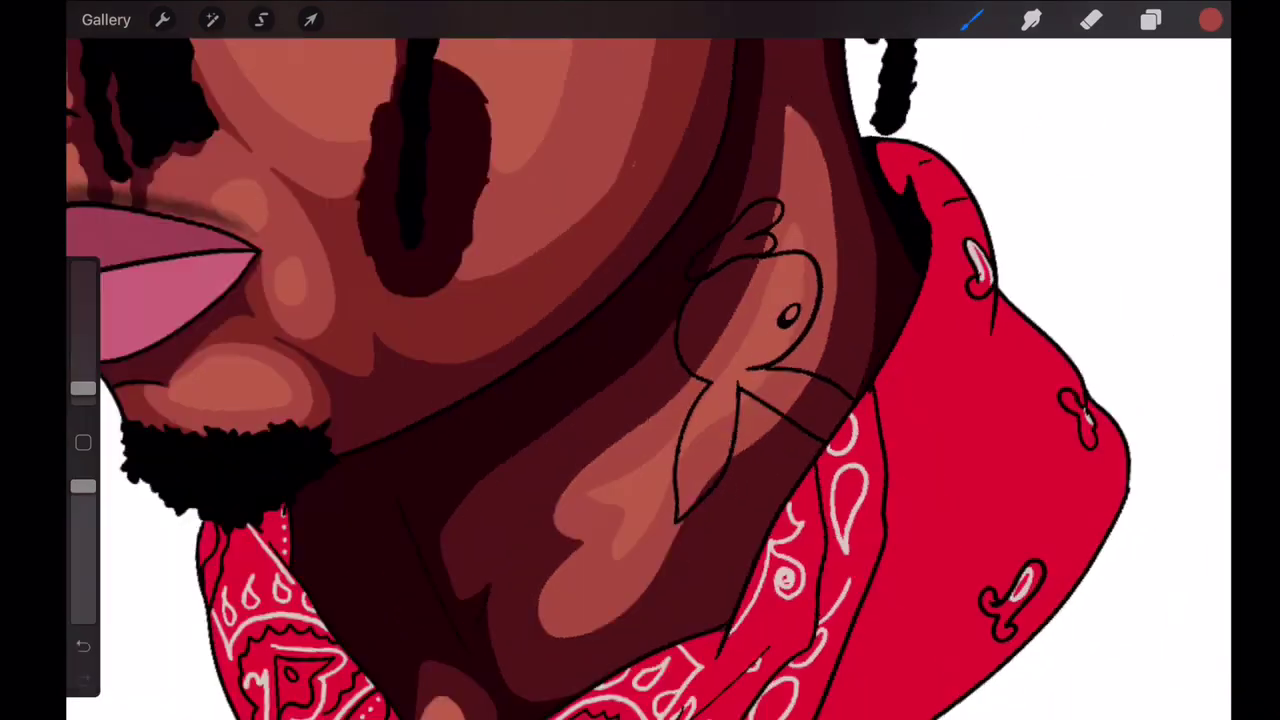
scroll(640, 400, "down", 3)
scroll(640, 400, "up", 10)
- Outline a loop inside the ear, then undo that stroke and the colour fill
left_click_drag(600, 300, 630, 410)
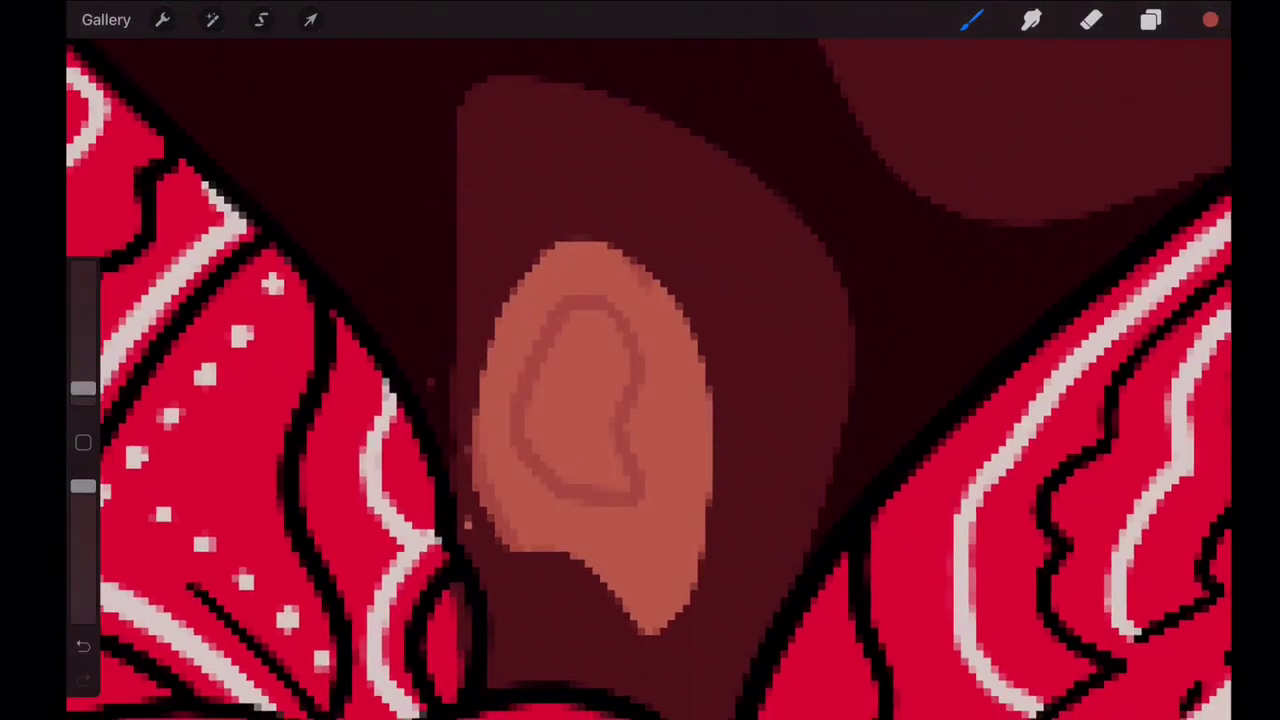
key("ctrl+z")
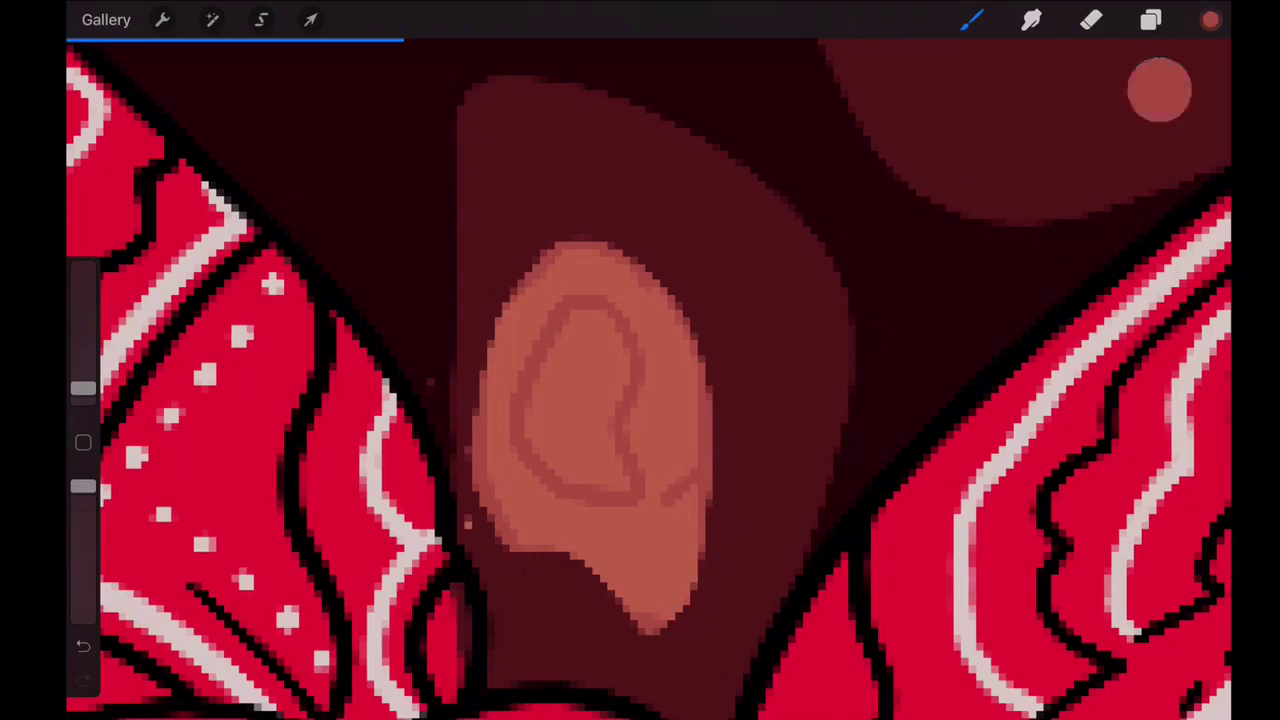
key("ctrl+z")
scroll(640, 400, "down", 2)
scroll(640, 400, "down", 5)
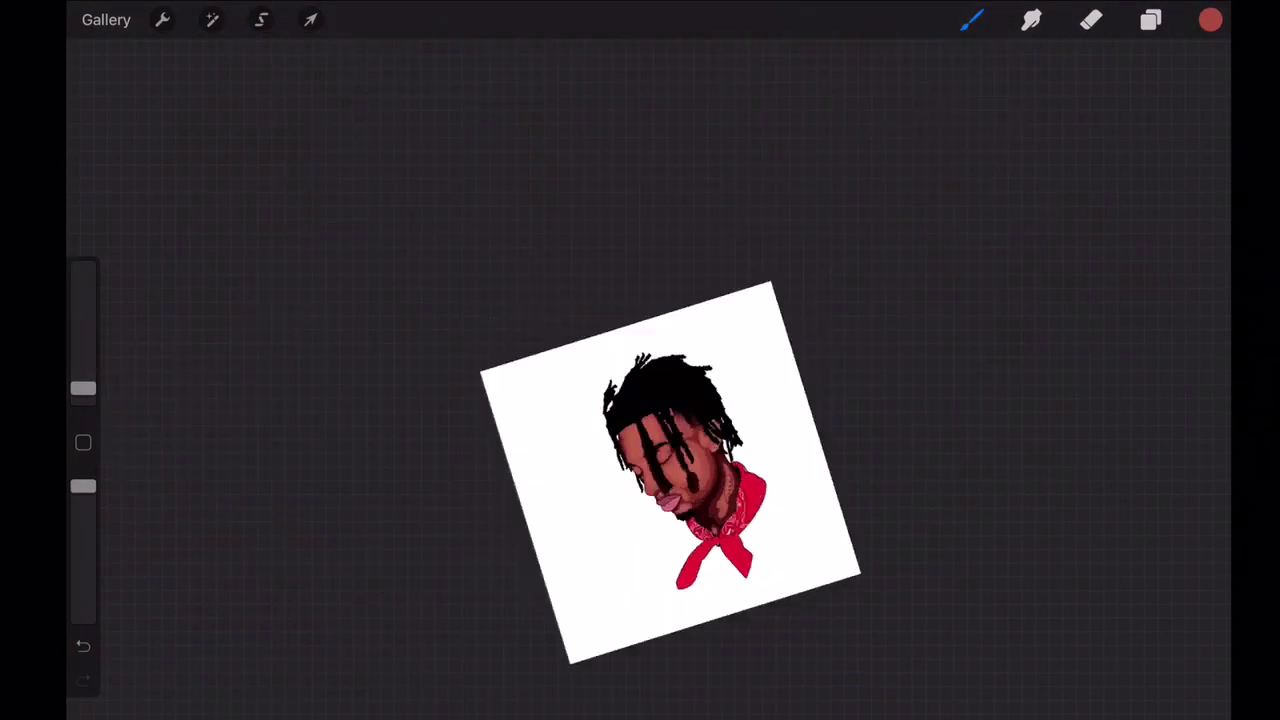
scroll(640, 380, "up", 5)
scroll(640, 380, "down", 5)
scroll(640, 380, "up", 5)
- Switch to Layer 4 and draw a short dark line inside the lips
scroll(640, 380, "up", 5)
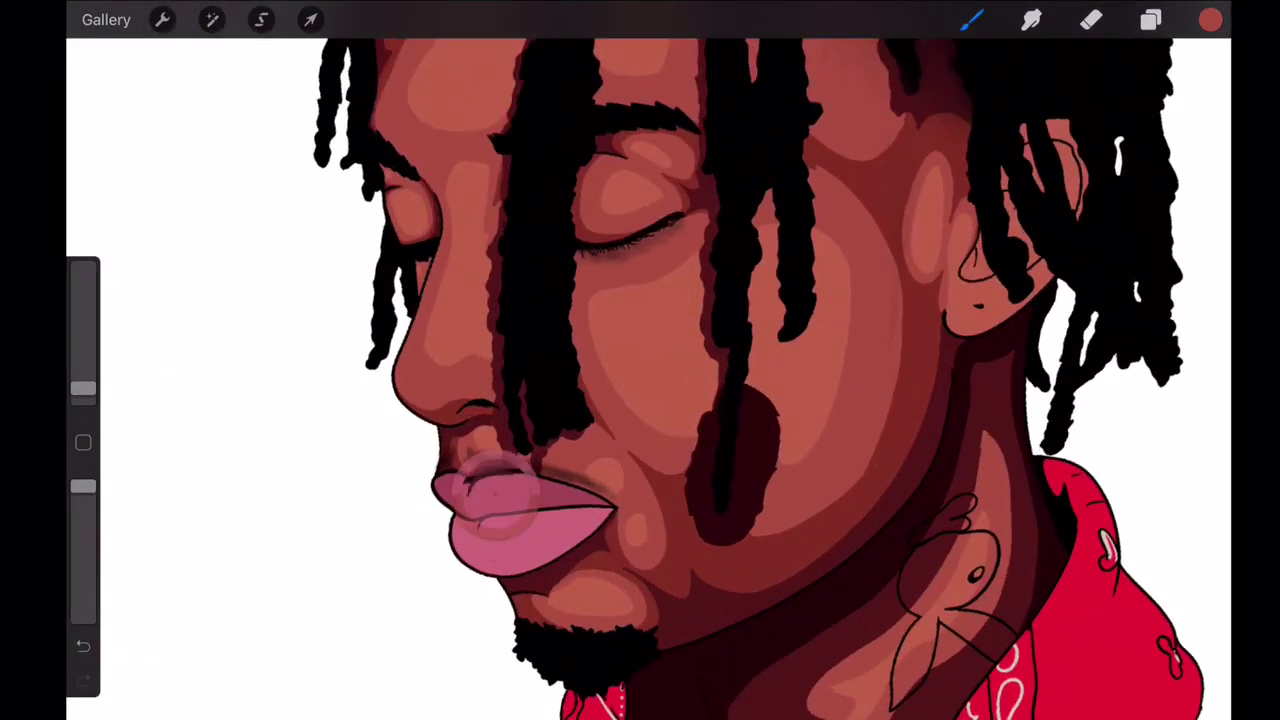
left_click(1211, 20)
left_click(1151, 20)
left_click(1011, 198)
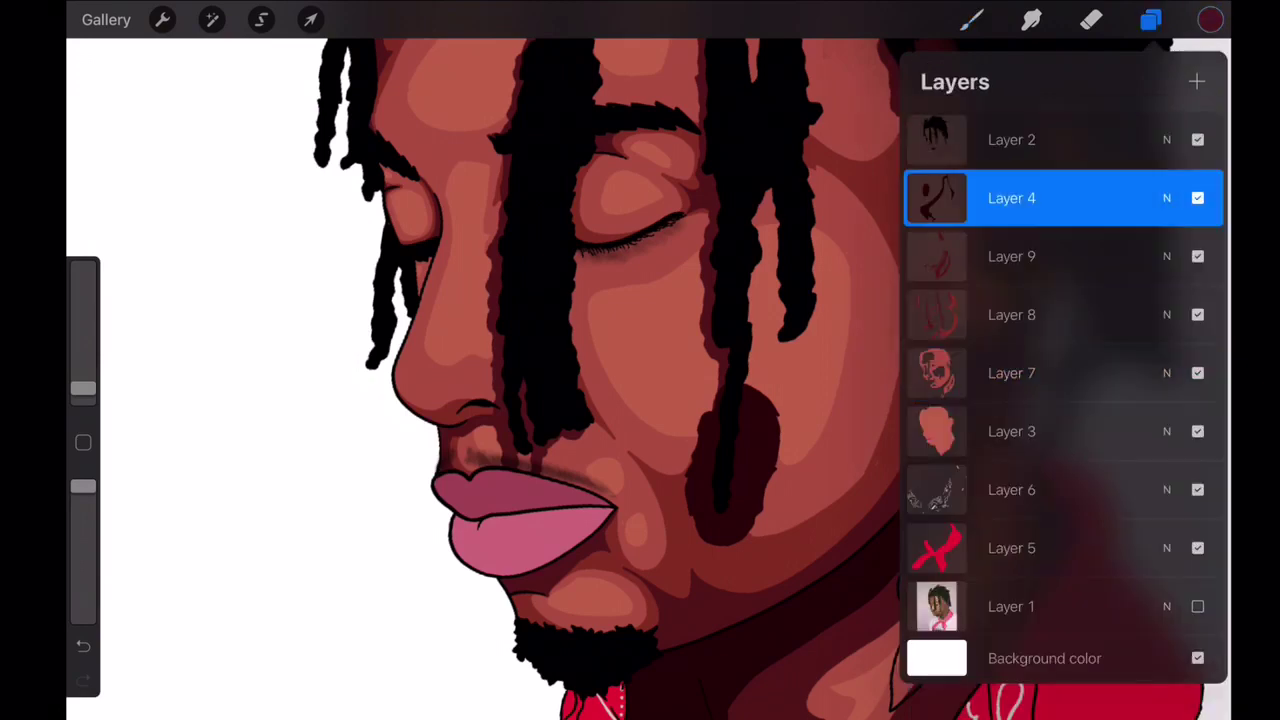
scroll(640, 400, "up", 5)
scroll(640, 400, "up", 3)
mouse_move(462, 488)
left_mouse_down()
mouse_move(537, 530)
mouse_move(640, 280)
left_mouse_up()
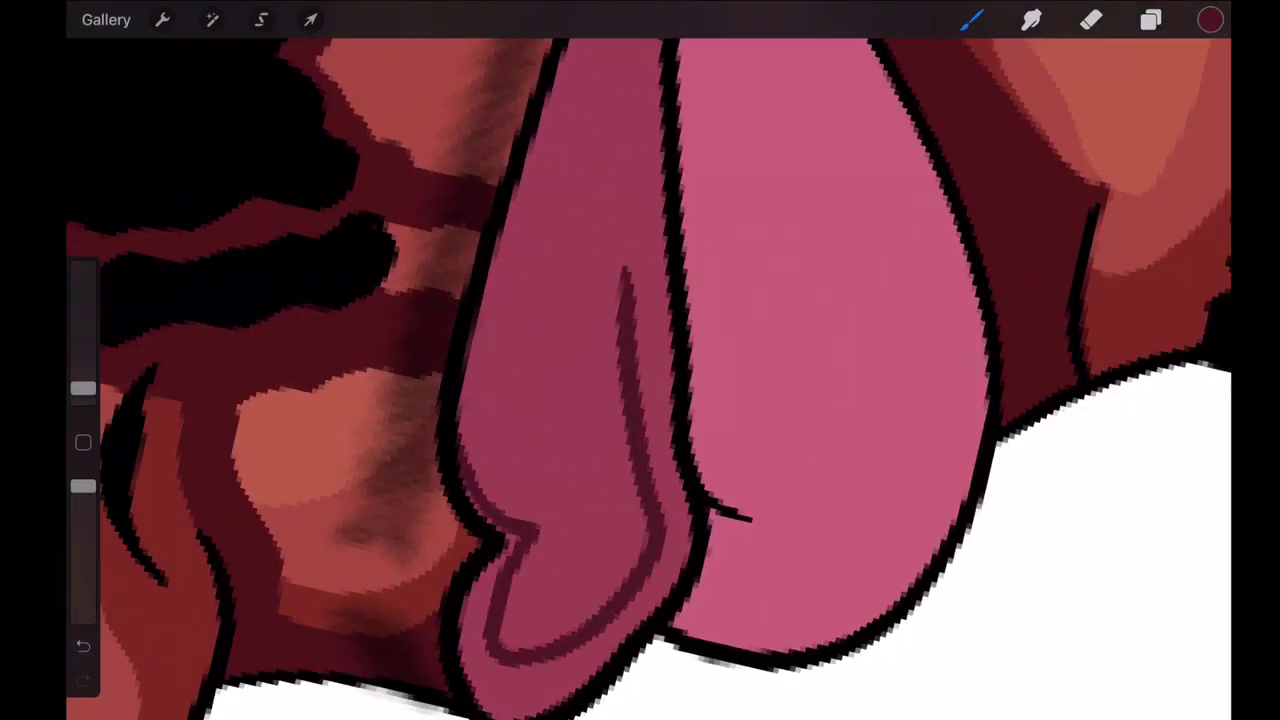
scroll(640, 380, "down", 3)
- Darken the inner-lip band and the bottom of the lower lip
mouse_move(625, 370)
left_mouse_down()
mouse_move(562, 240)
mouse_move(695, 700)
left_mouse_up()
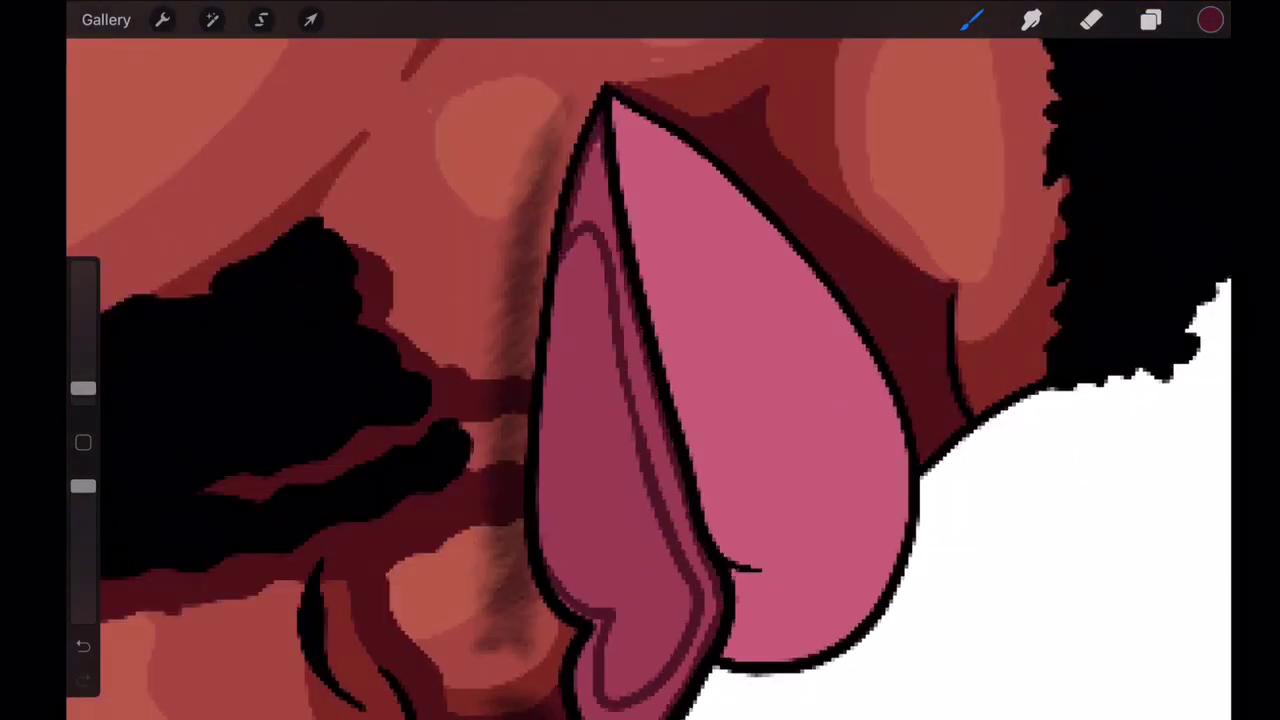
left_click_drag(598, 712, 690, 665)
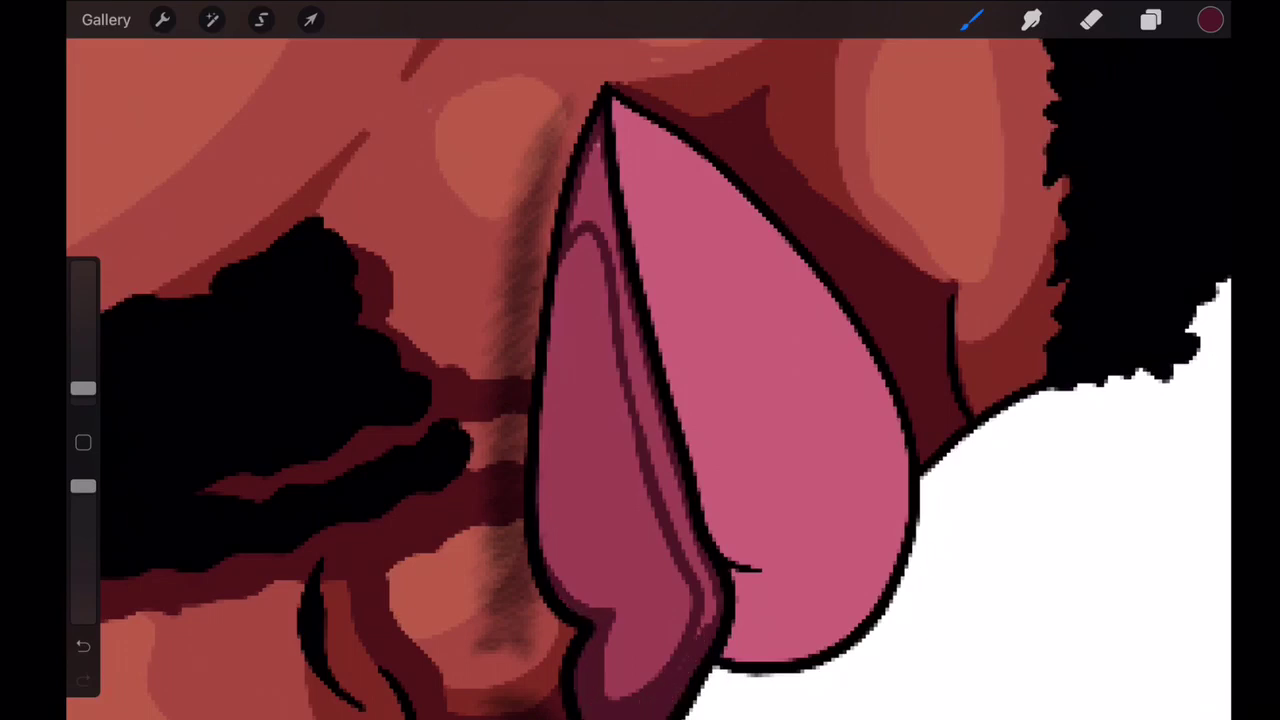
left_click_drag(708, 586, 643, 374)
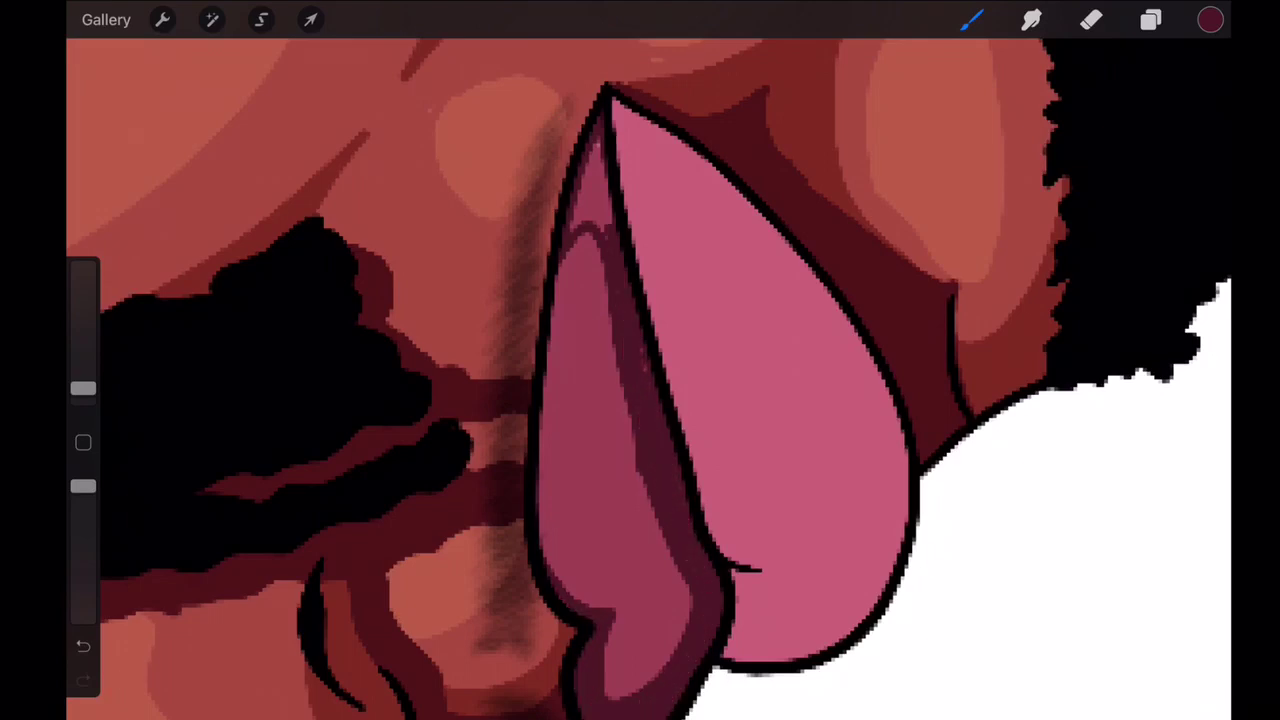
left_click_drag(588, 228, 604, 140)
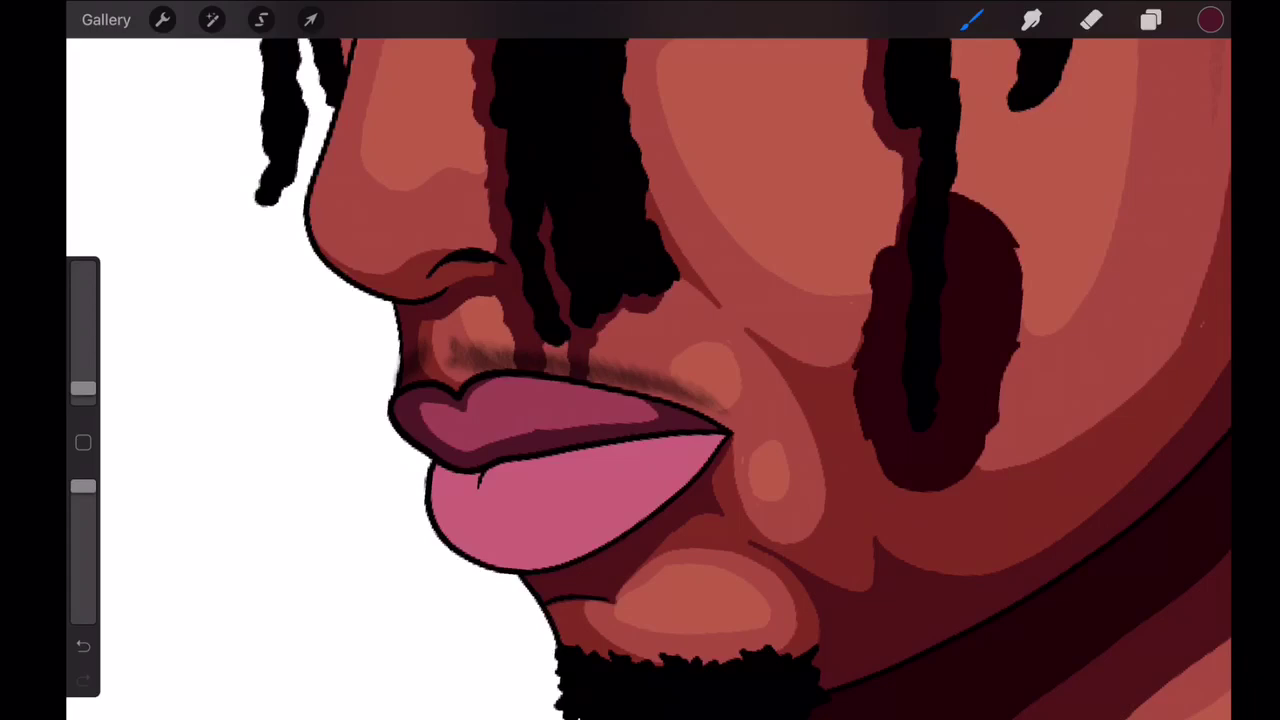
- Pick a pink and outline the tongue's edges, redoing the left edge after an undo
left_click(1210, 20)
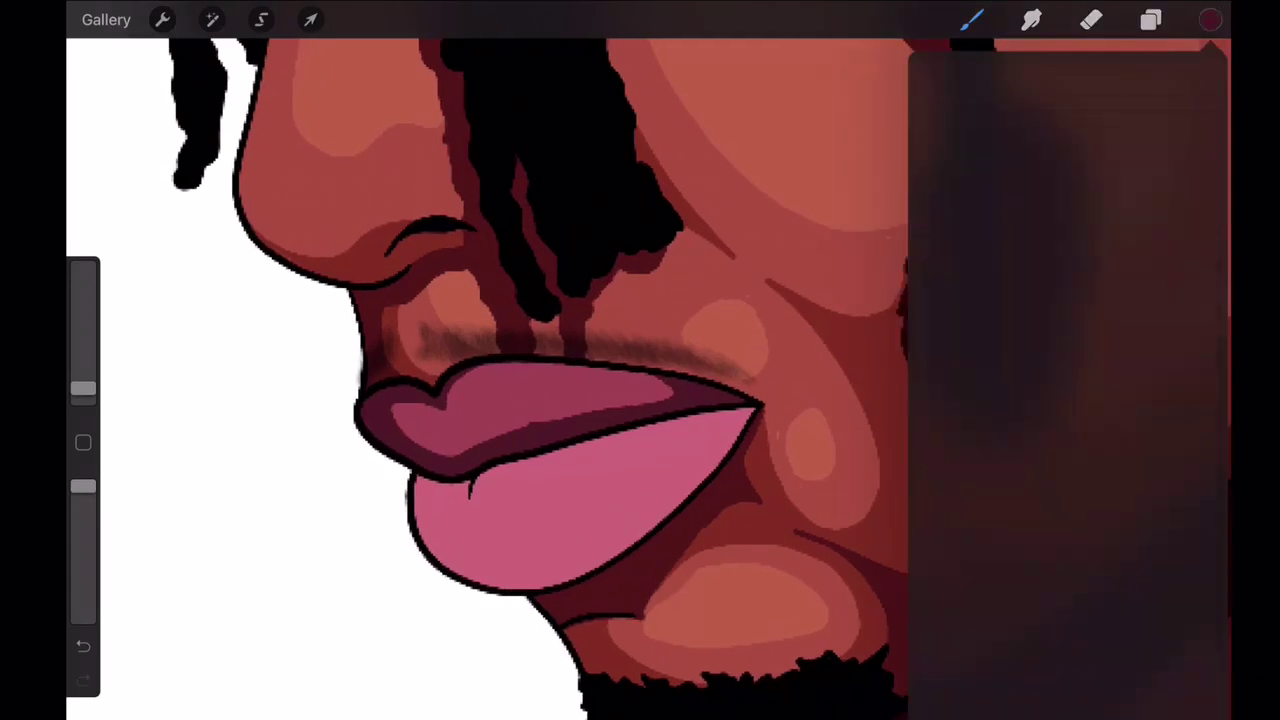
left_click(971, 200)
mouse_move(498, 405)
left_mouse_down()
mouse_move(548, 525)
mouse_move(620, 140)
left_mouse_up()
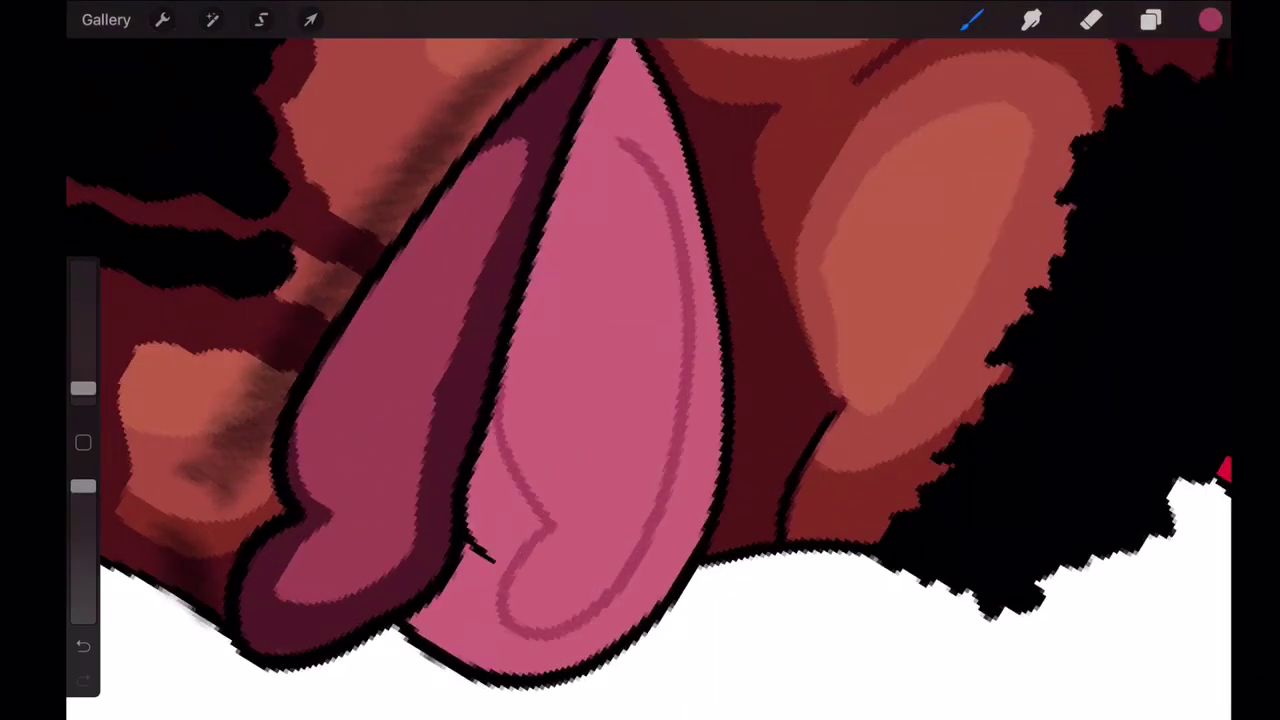
mouse_move(600, 50)
left_mouse_down()
mouse_move(680, 185)
mouse_move(712, 485)
mouse_move(610, 645)
mouse_move(535, 670)
left_mouse_up()
key("ctrl+z")
left_click_drag(415, 630, 490, 430)
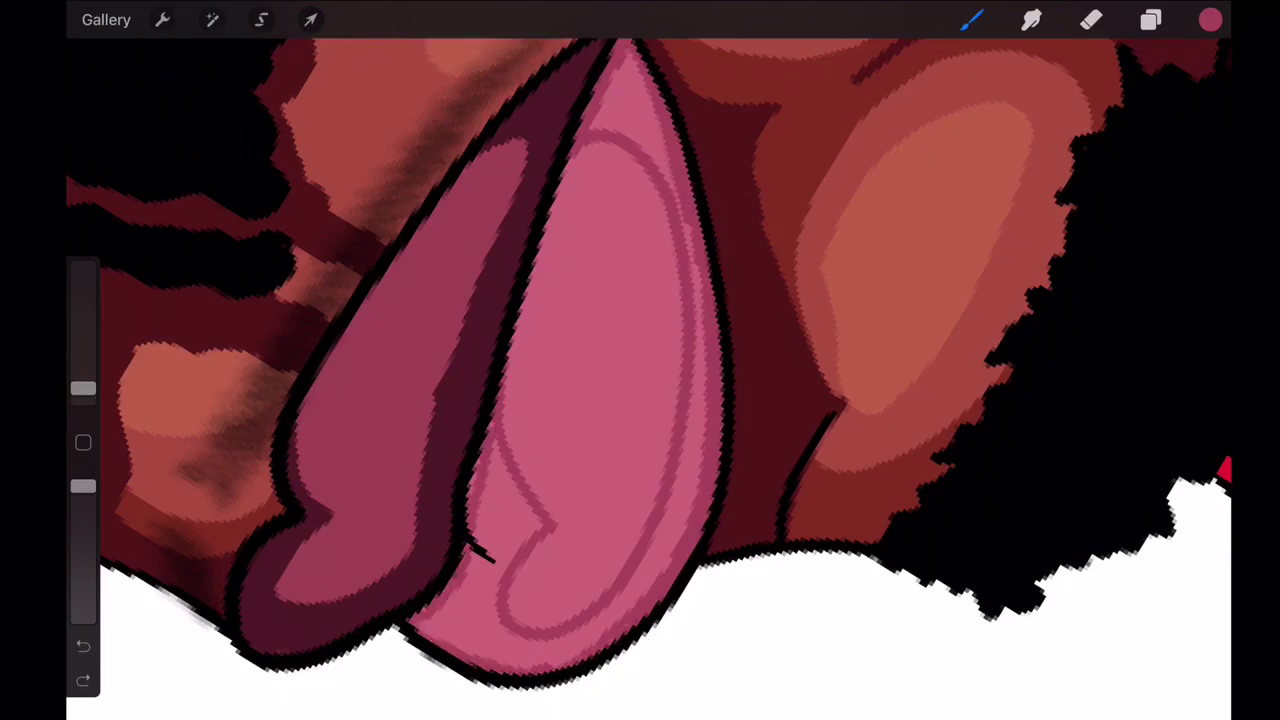
- Line the tongue highlight's edge dark and paint lighter pink below its curve
scroll(640, 400, "up", 2)
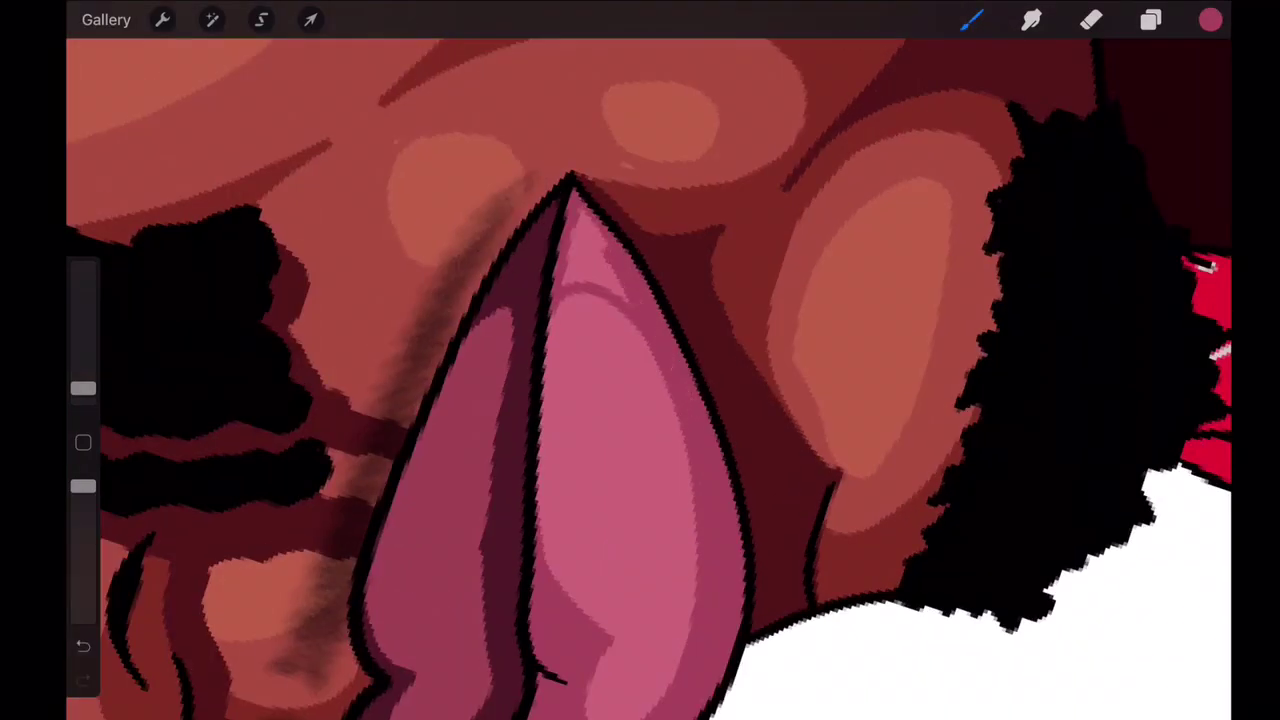
scroll(640, 400, "down", 3)
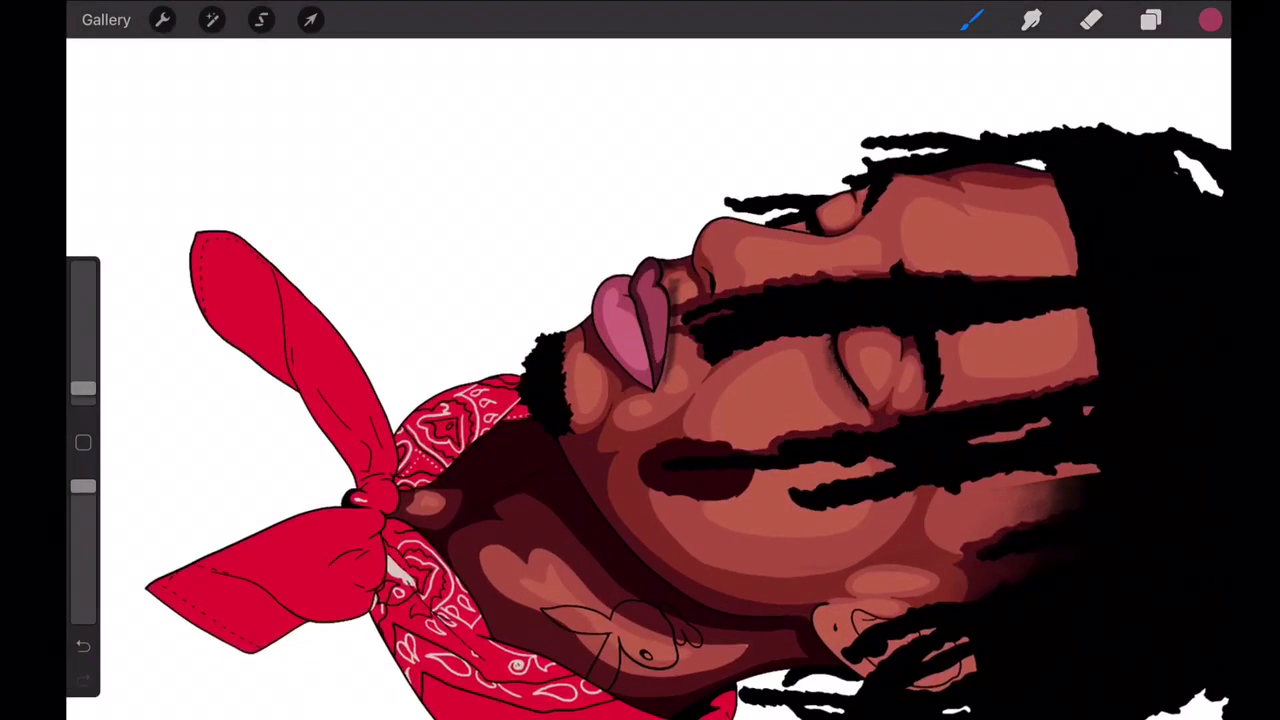
left_click_drag(680, 290, 598, 540)
left_click_drag(665, 515, 625, 580)
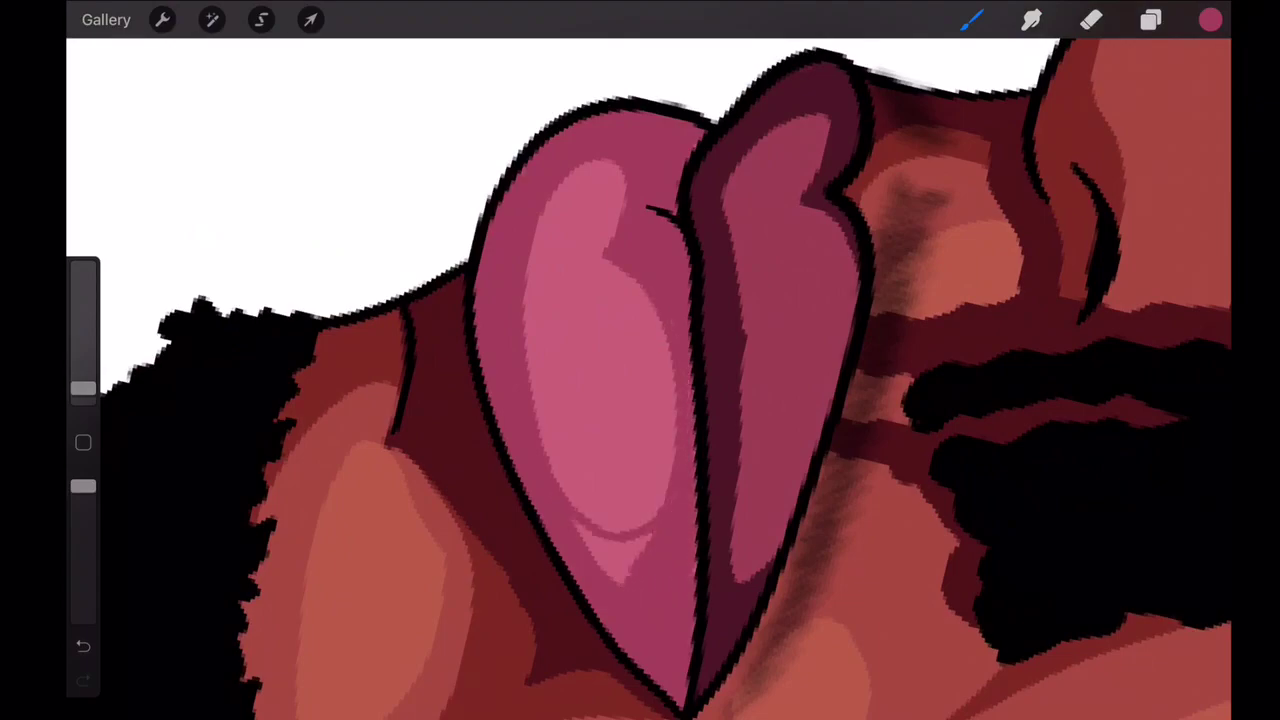
scroll(640, 380, "down", 5)
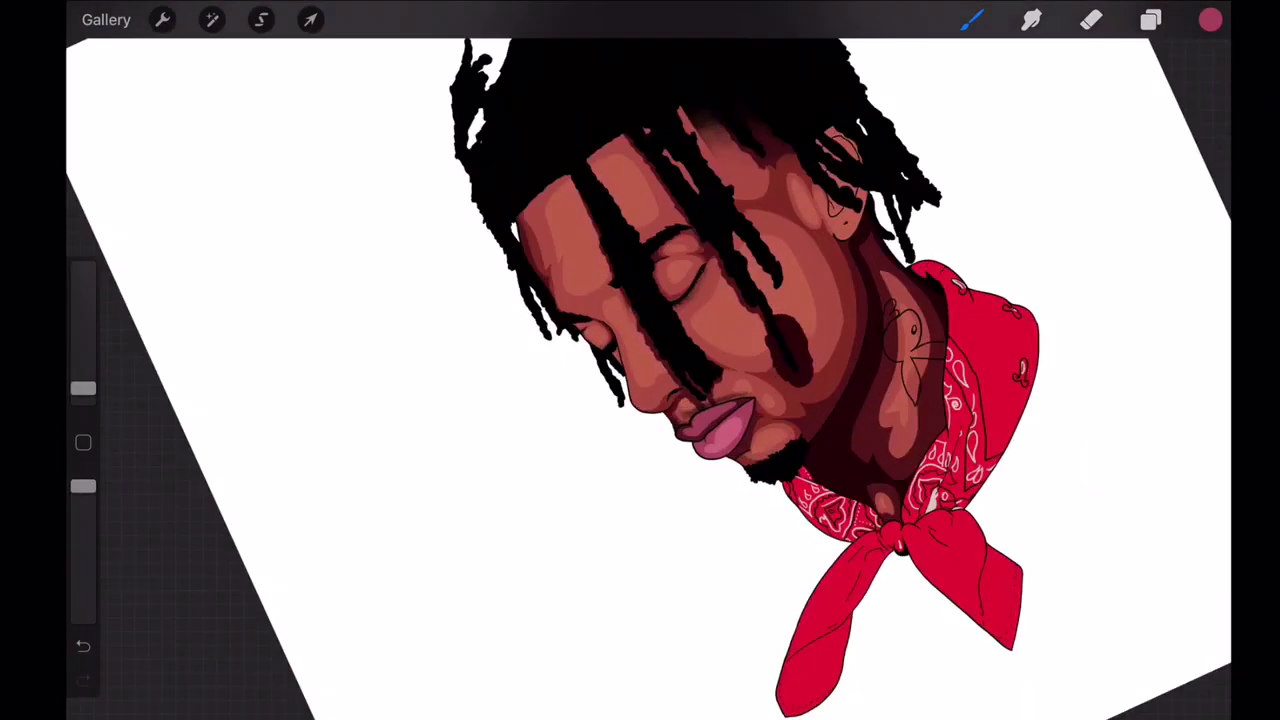
scroll(640, 380, "up", 10)
- Paint dark shading around the small tongue highlight
left_click_drag(1000, 700, 900, 460)
mouse_move(880, 410)
left_mouse_down()
mouse_move(870, 590)
mouse_move(930, 700)
left_mouse_up()
scroll(640, 360, "down", 10)
scroll(640, 360, "up", 10)
- With a new shade, darken the tongue tip's interior while leaving a lighter pink arch
left_click(1210, 20)
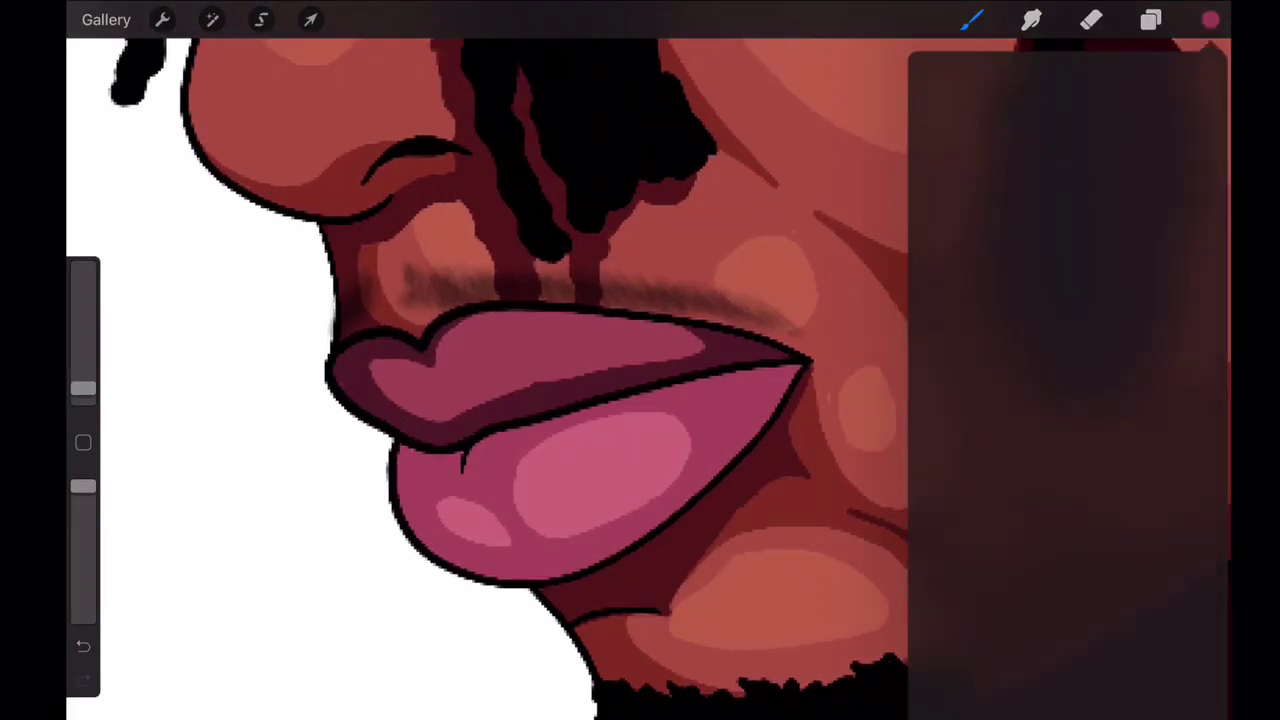
scroll(640, 360, "up", 5)
left_click_drag(640, 420, 850, 510)
mouse_move(700, 170)
left_mouse_down()
mouse_move(660, 330)
mouse_move(830, 430)
left_mouse_up()
left_click_drag(700, 200, 790, 380)
scroll(640, 360, "down", 10)
scroll(640, 360, "up", 10)
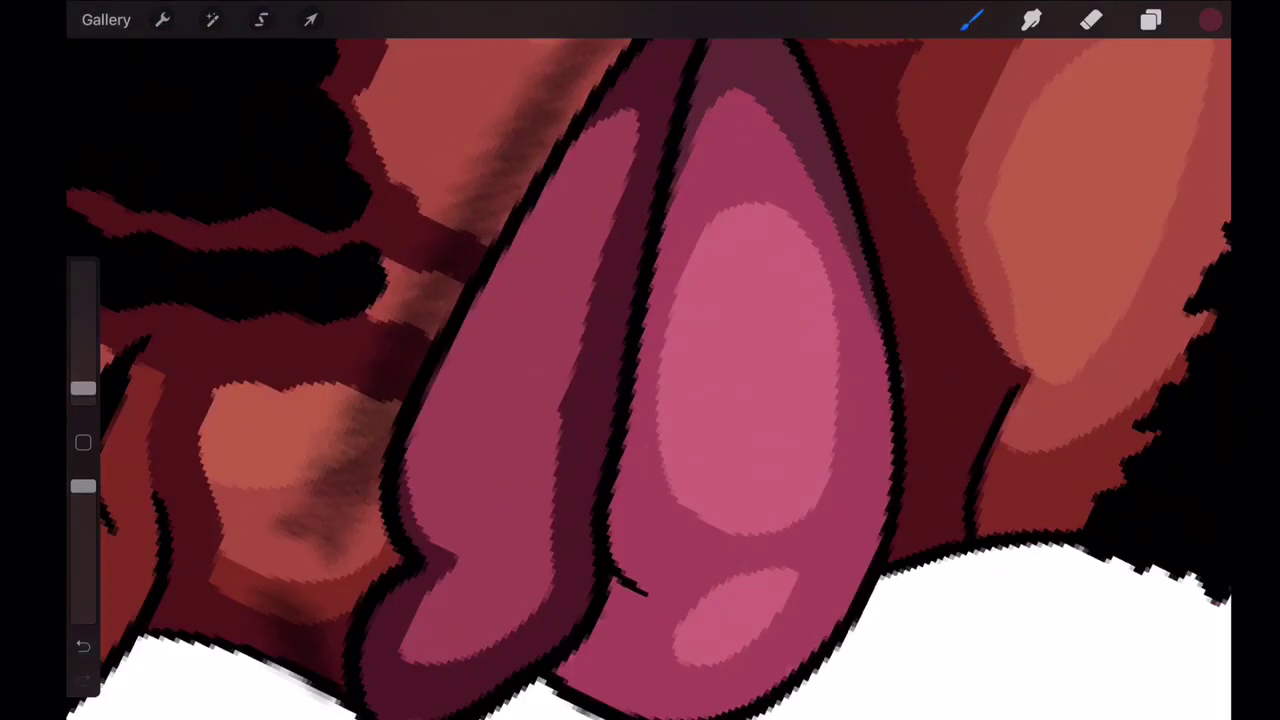
- Darken the crease between the tongue lobes and shade along the right lobe's edge
mouse_move(655, 290)
left_mouse_down()
mouse_move(615, 600)
mouse_move(730, 712)
left_mouse_up()
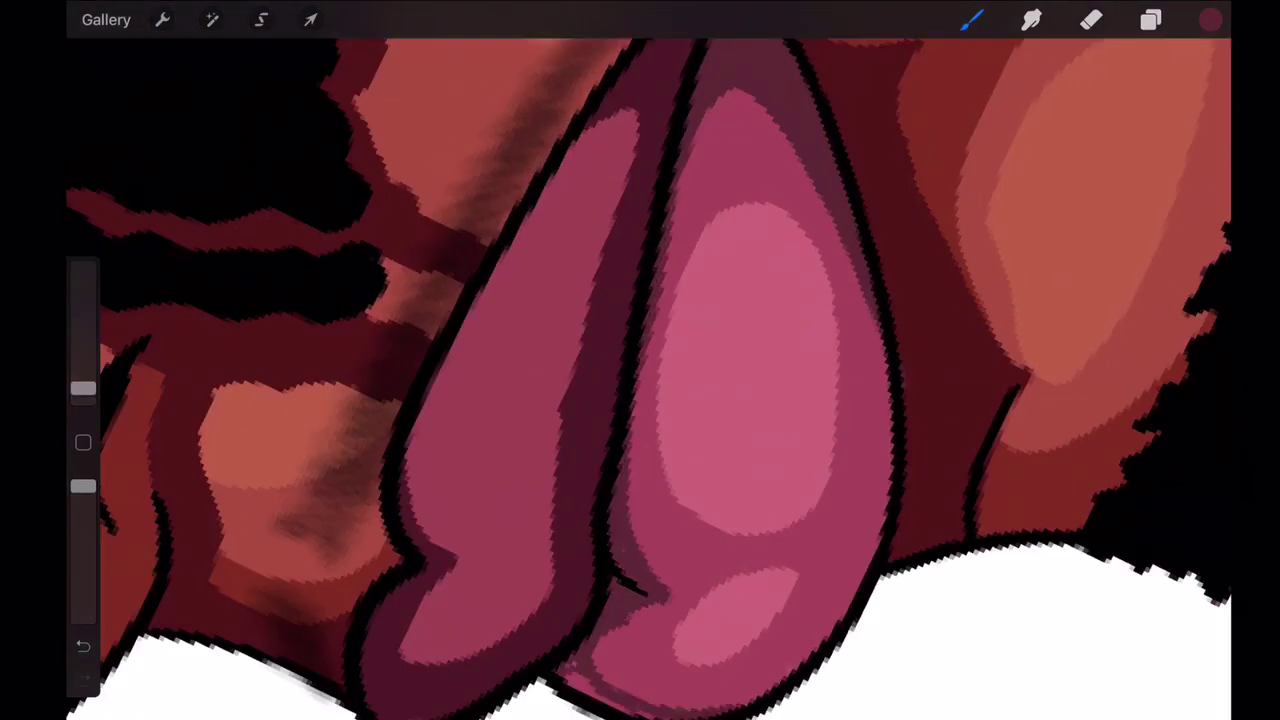
scroll(640, 360, "down", 10)
scroll(640, 360, "up", 10)
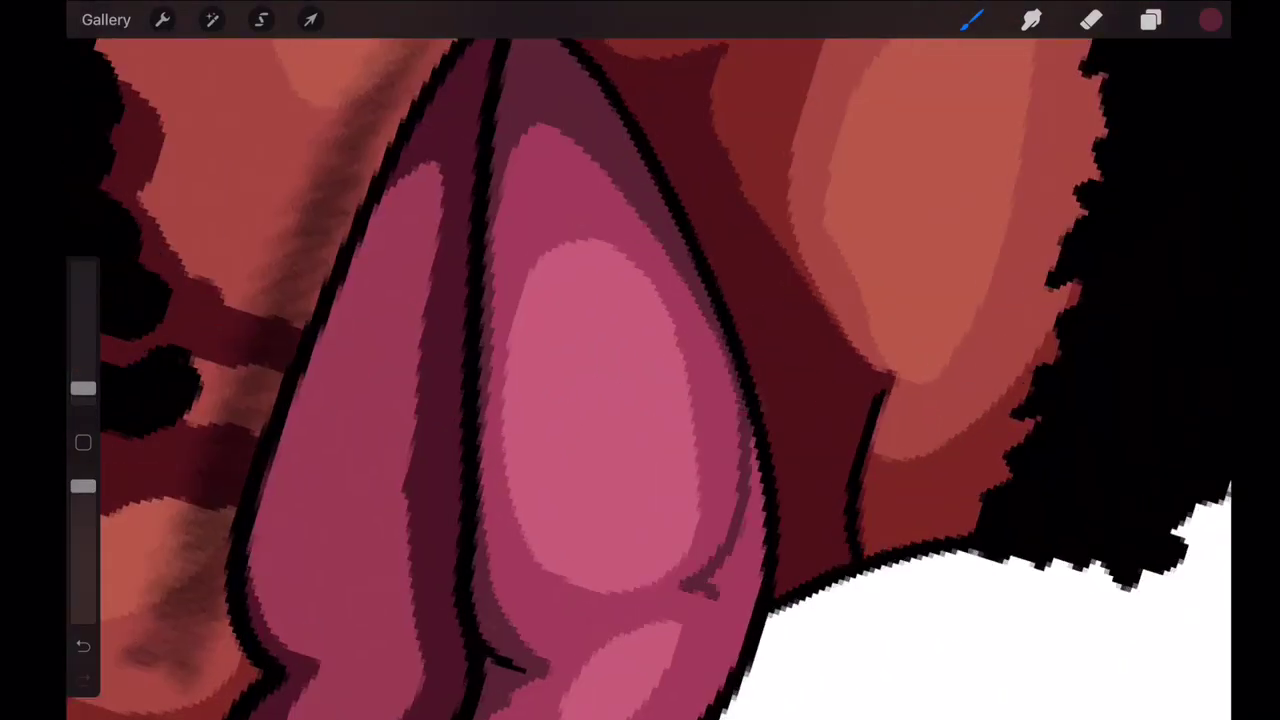
left_click_drag(748, 445, 692, 586)
left_click_drag(748, 482, 740, 625)
left_click_drag(735, 566, 708, 590)
scroll(640, 360, "down", 10)
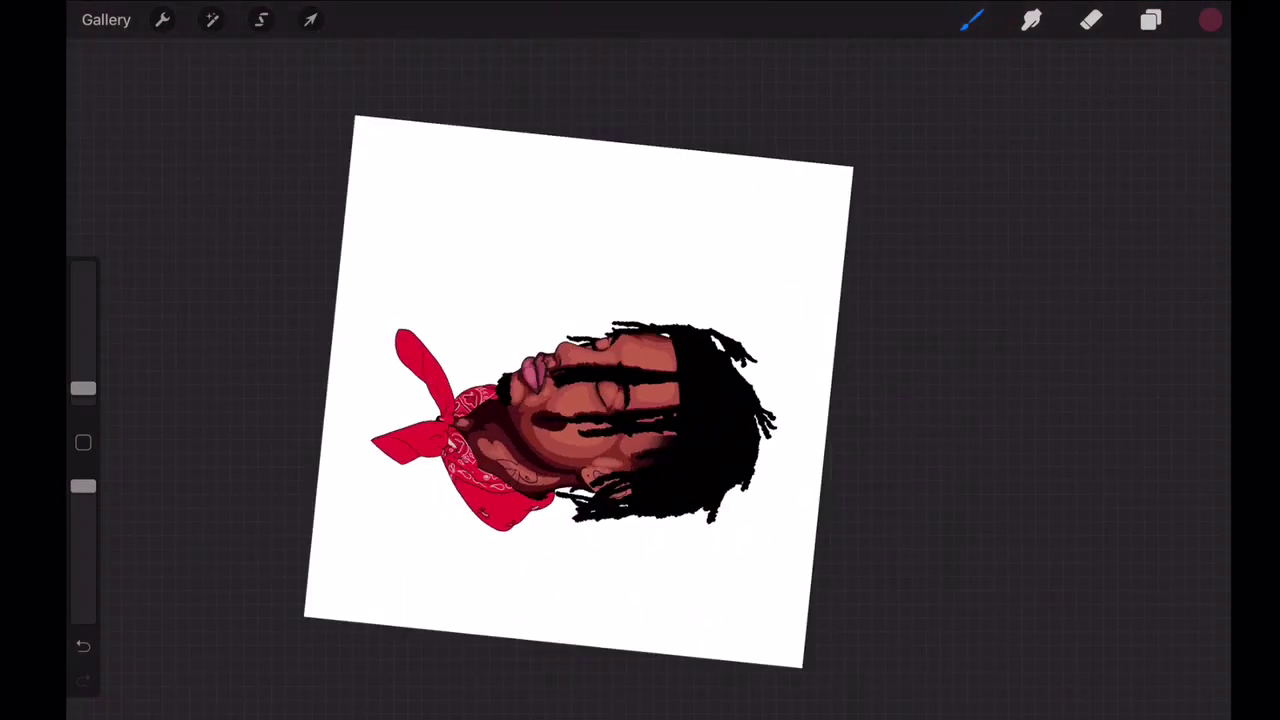
scroll(640, 360, "up", 10)
- Paint light pink highlights on the lips, including the left lip lobe
left_click(1151, 20)
scroll(640, 360, "up", 5)
left_click_drag(775, 360, 705, 560)
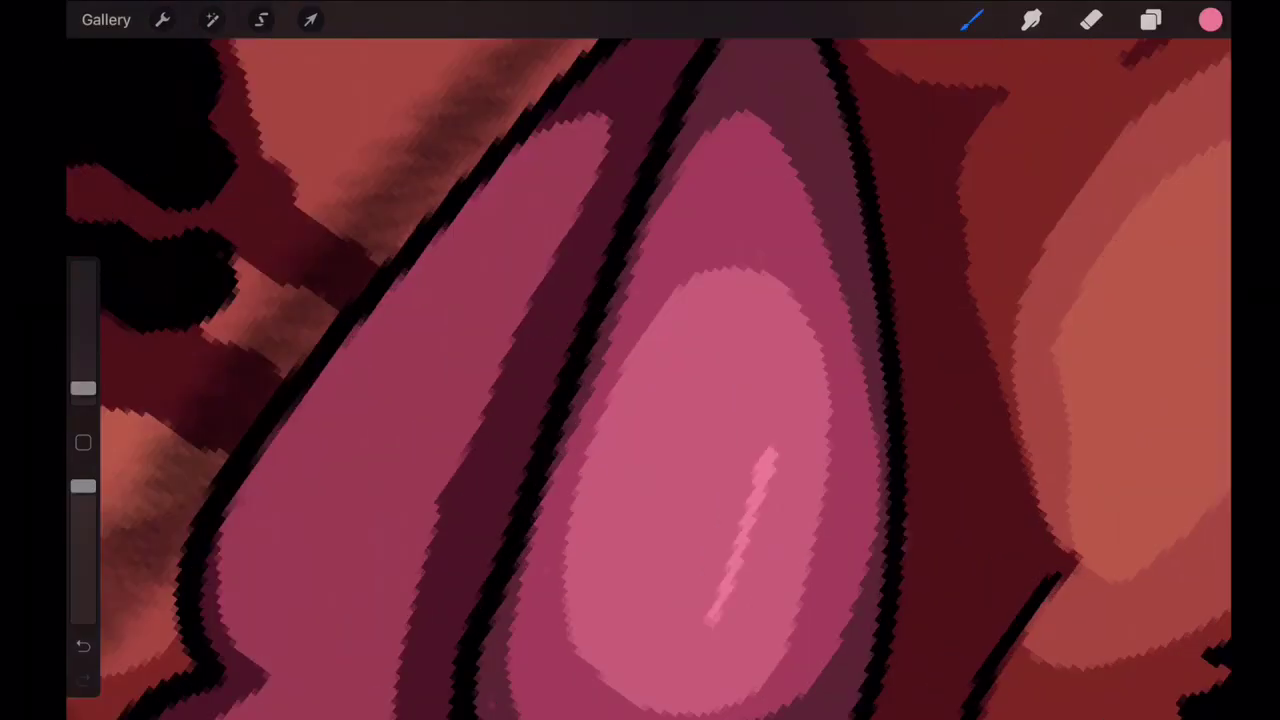
mouse_move(760, 400)
left_mouse_down()
mouse_move(660, 640)
mouse_move(710, 538)
left_mouse_up()
scroll(640, 360, "down", 10)
scroll(640, 360, "up", 10)
scroll(640, 360, "up", 5)
left_click_drag(450, 195, 420, 255)
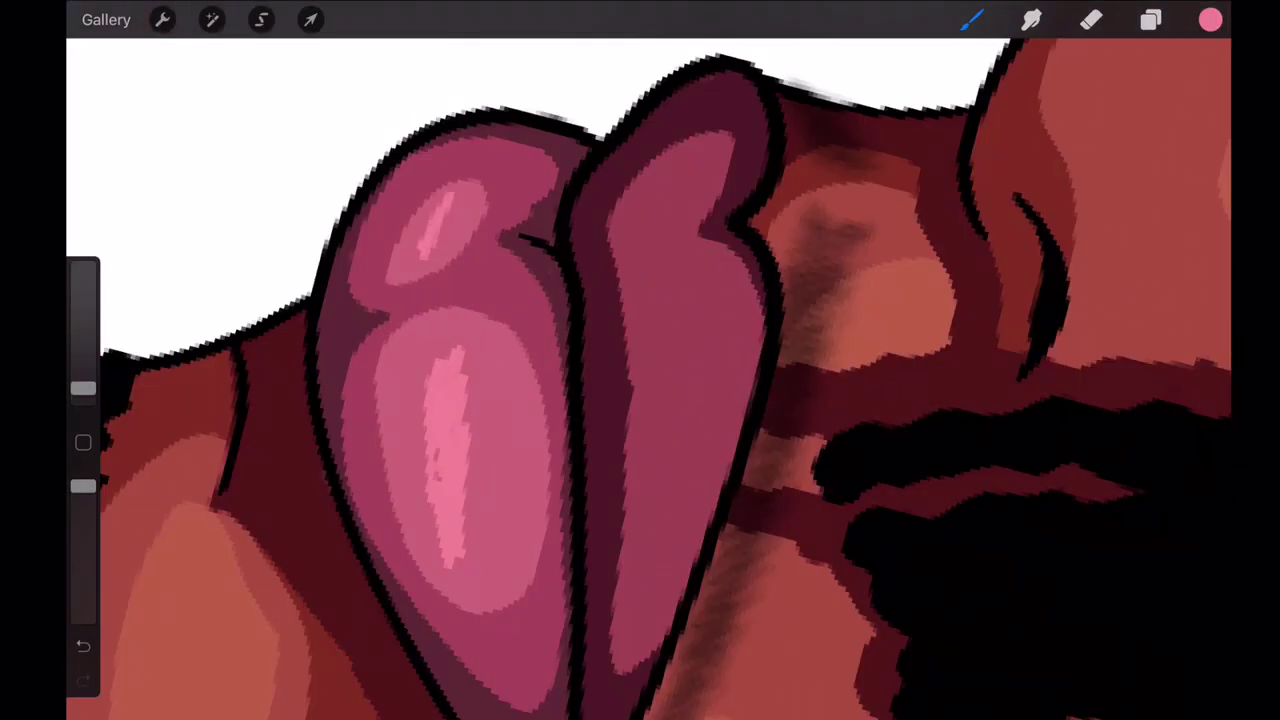
- Adjust the highlight pink in the classic colour picker and add more lip highlight strokes
left_click(1210, 20)
left_click(1004, 705)
left_click_drag(1091, 209, 1069, 183)
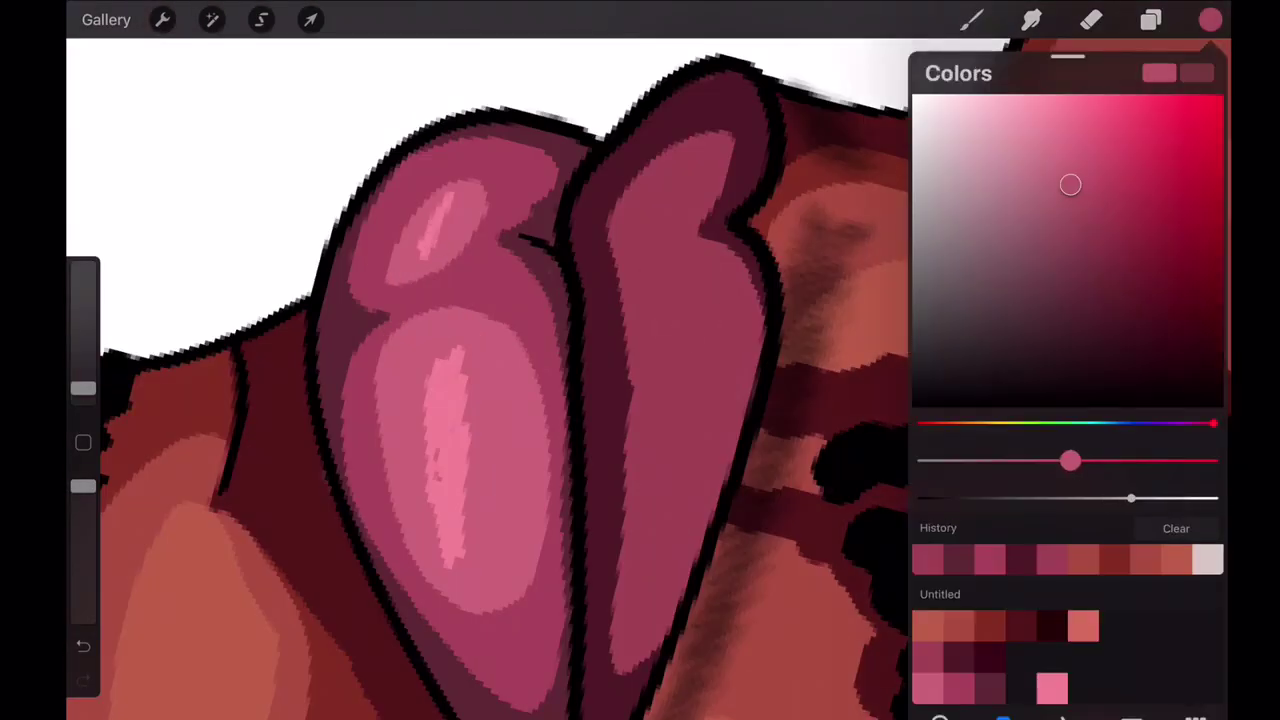
left_click_drag(762, 315, 724, 438)
left_click_drag(705, 505, 660, 665)
- Add light pink strokes along the lip edges
scroll(640, 360, "down", 10)
scroll(640, 360, "up", 10)
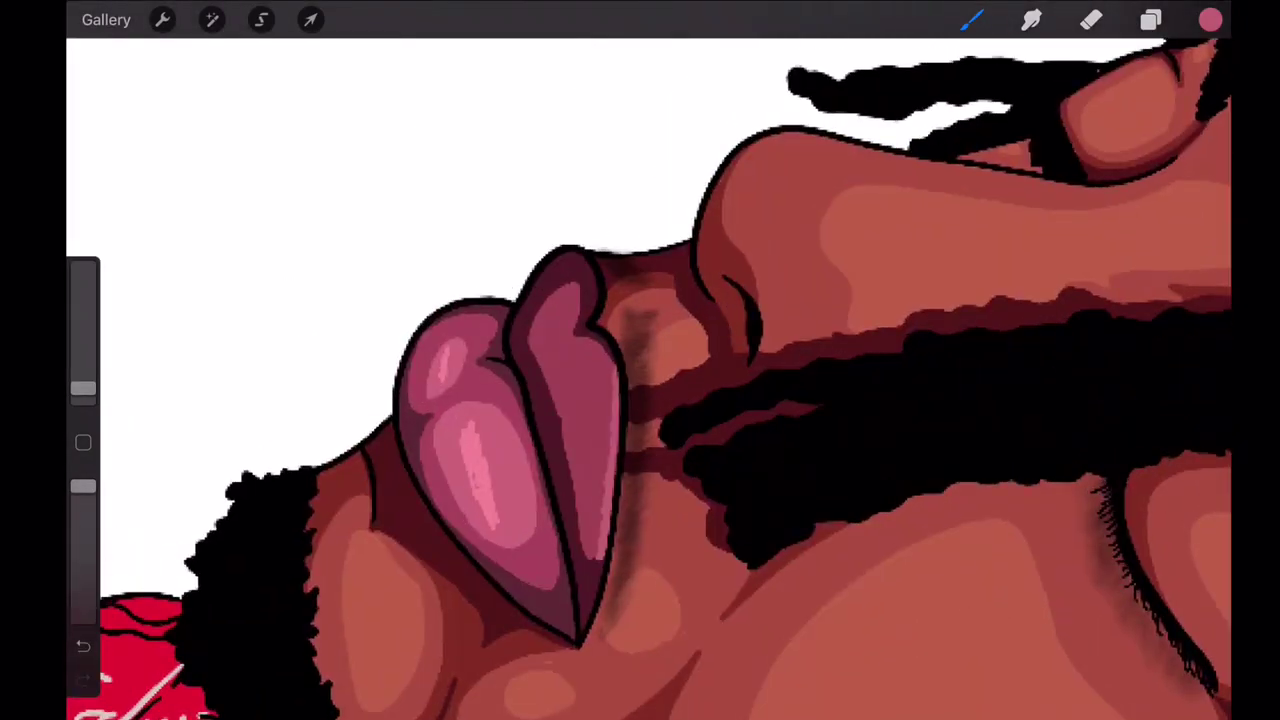
scroll(640, 360, "up", 5)
left_click_drag(612, 148, 645, 310)
scroll(640, 360, "down", 3)
left_click_drag(662, 365, 650, 500)
- Eyedrop the bandana red and drag the value slider to a darker shade
scroll(640, 360, "down", 10)
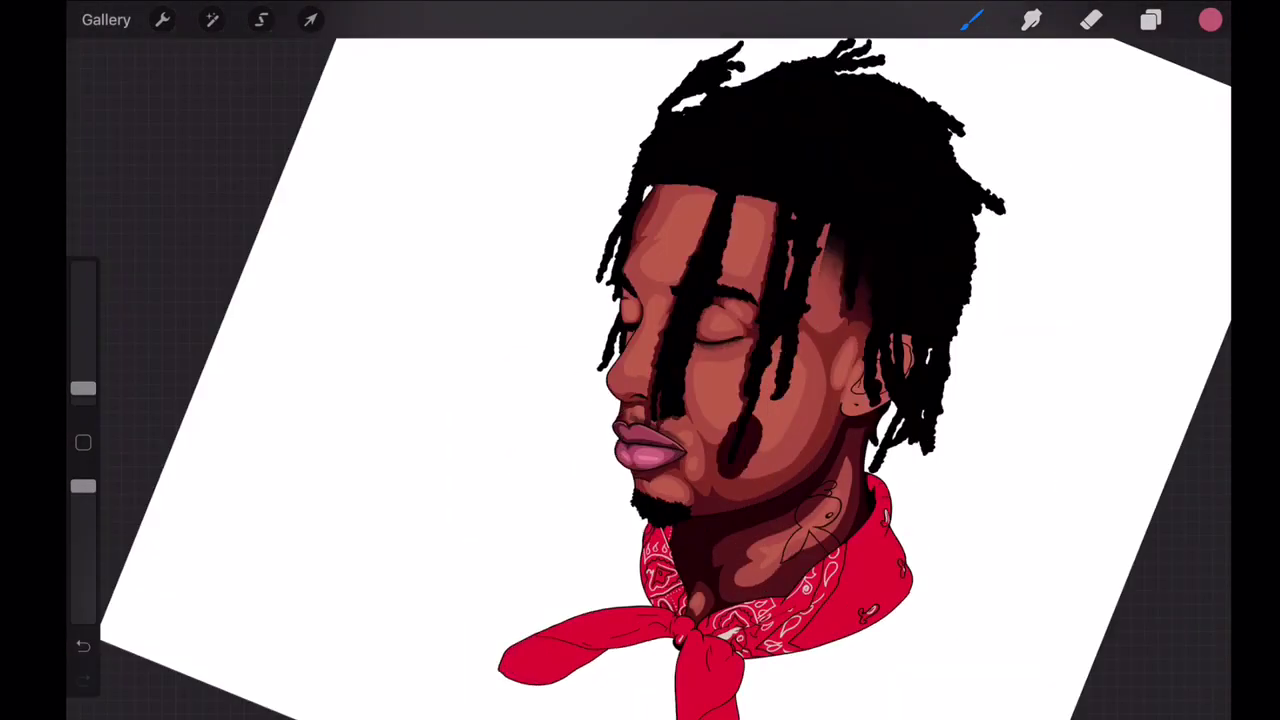
scroll(640, 360, "down", 5)
scroll(640, 360, "up", 10)
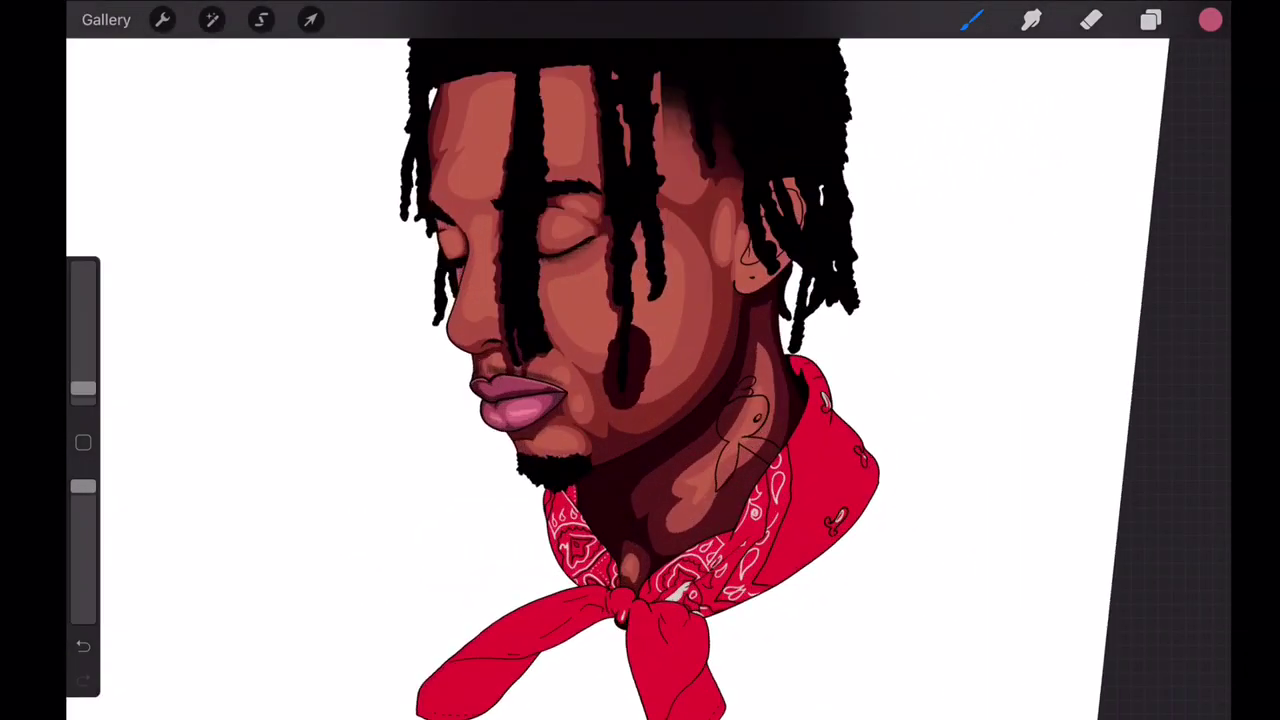
left_click(834, 444)
left_click(1210, 20)
left_click_drag(1183, 500, 1086, 500)
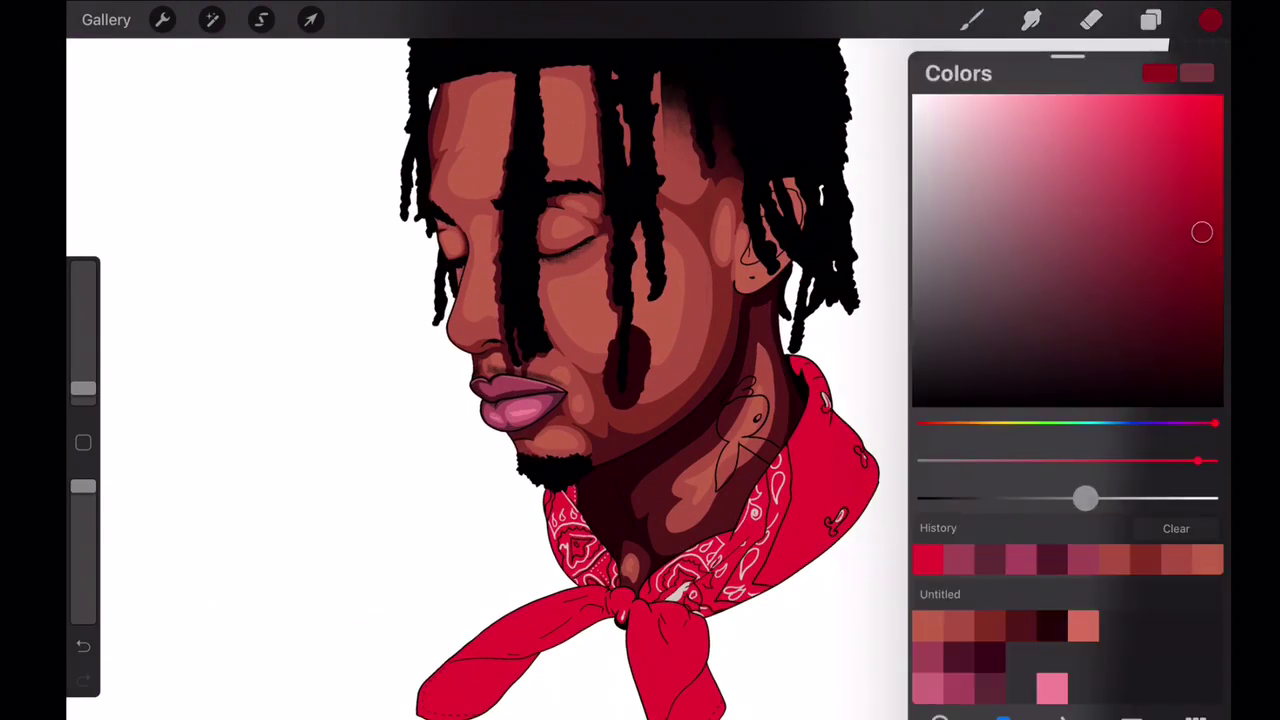
- Add a new layer above Layer 5, hide Layer 5, and show the reference photo
left_click(1151, 20)
left_click(1012, 606)
left_click(1197, 81)
left_click(1197, 664)
left_click(1151, 20)
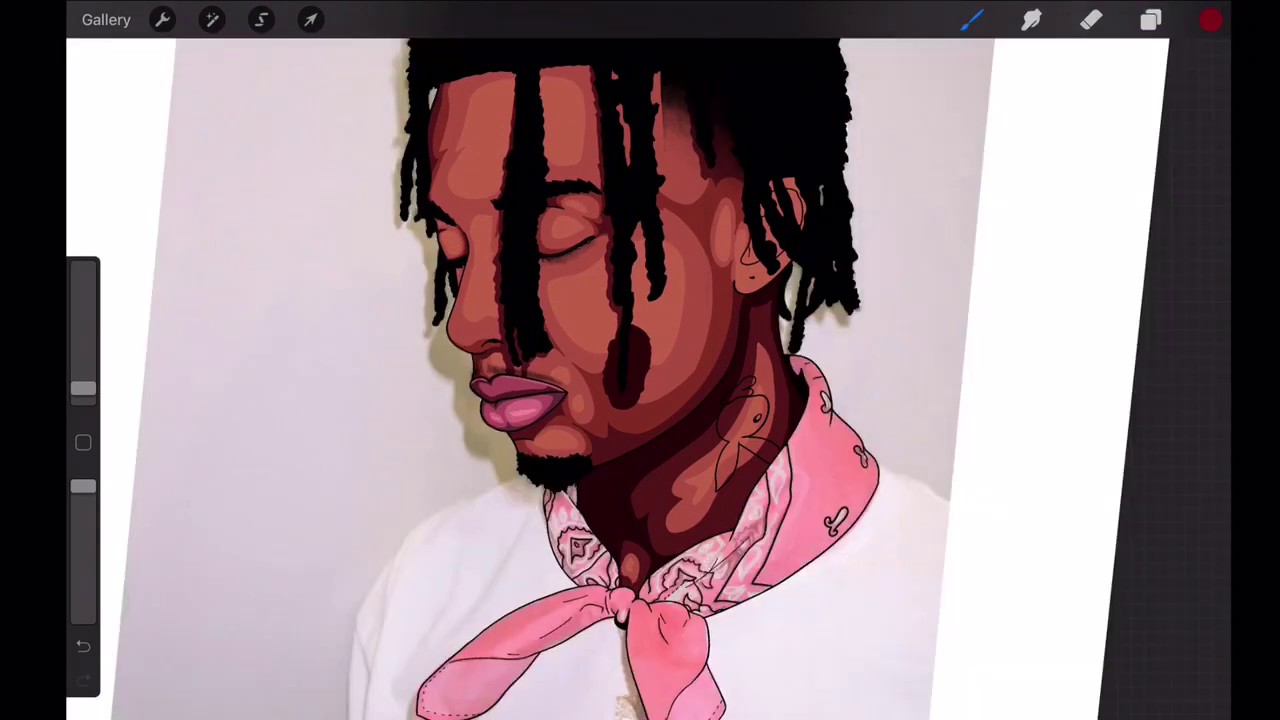
scroll(640, 360, "up", 10)
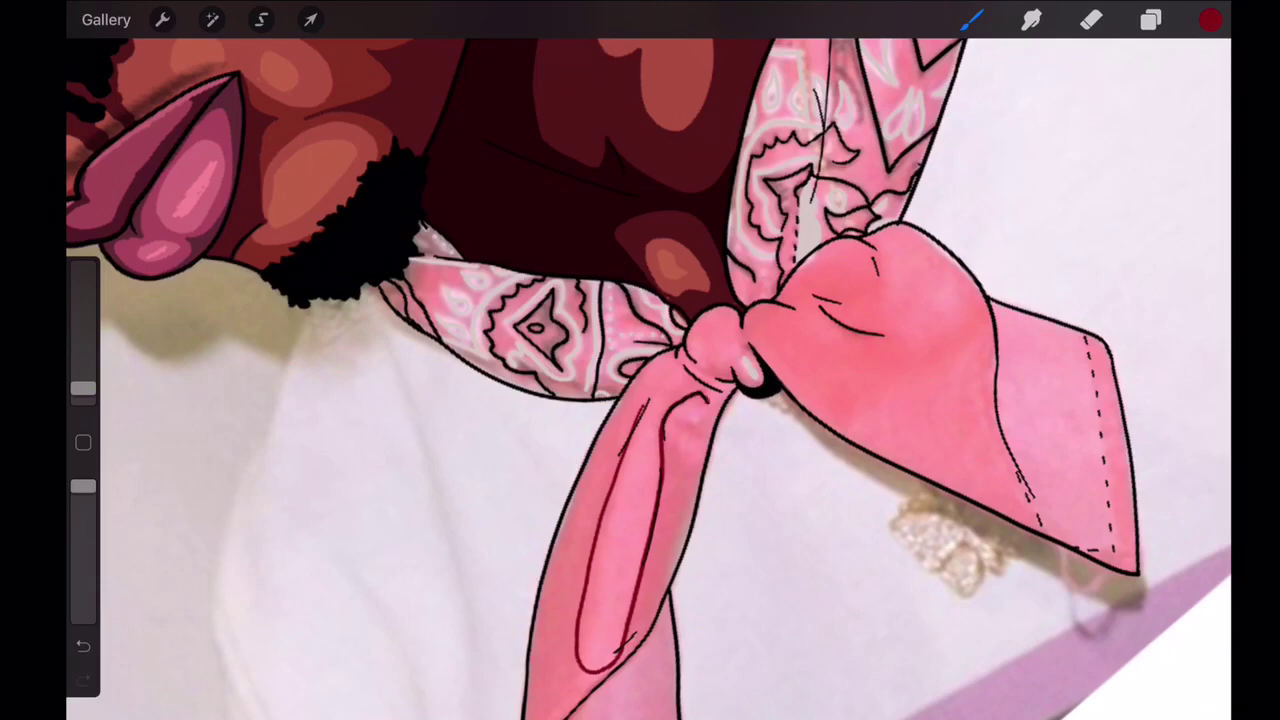
scroll(640, 360, "up", 5)
- Mark small oval and circle shadows on the bandana tail, undoing a stray edge stroke
mouse_move(626, 452)
left_mouse_down()
mouse_move(620, 540)
mouse_move(626, 452)
left_mouse_up()
left_click_drag(622, 360, 624, 362)
scroll(640, 360, "down", 3)
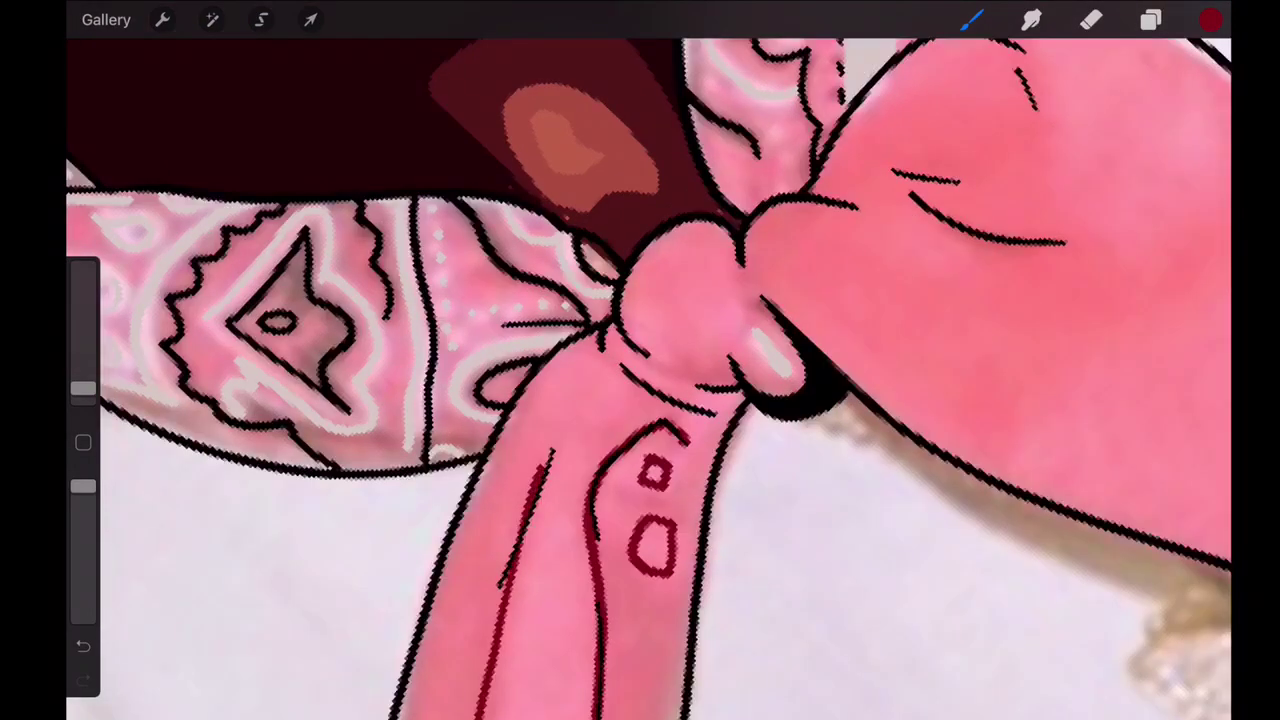
scroll(640, 360, "down", 5)
scroll(570, 450, "up", 5)
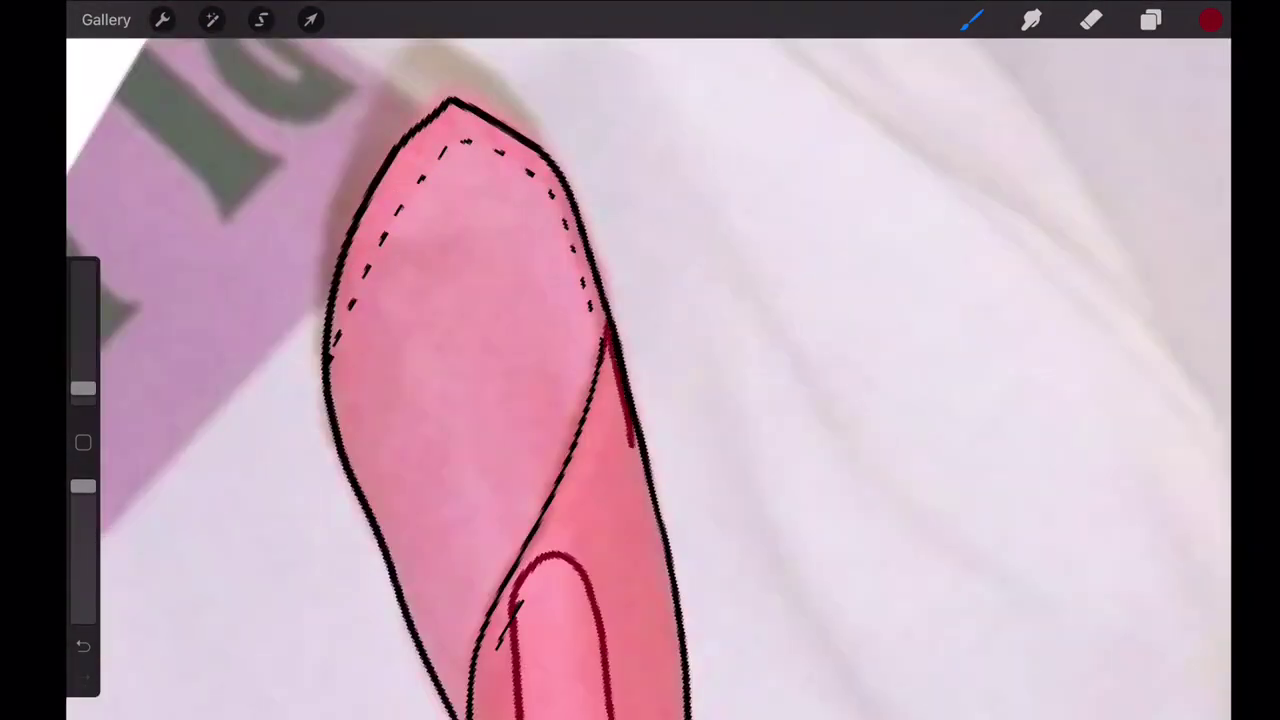
scroll(640, 360, "down", 5)
mouse_move(634, 172)
left_mouse_down()
mouse_move(690, 350)
mouse_move(720, 545)
left_mouse_up()
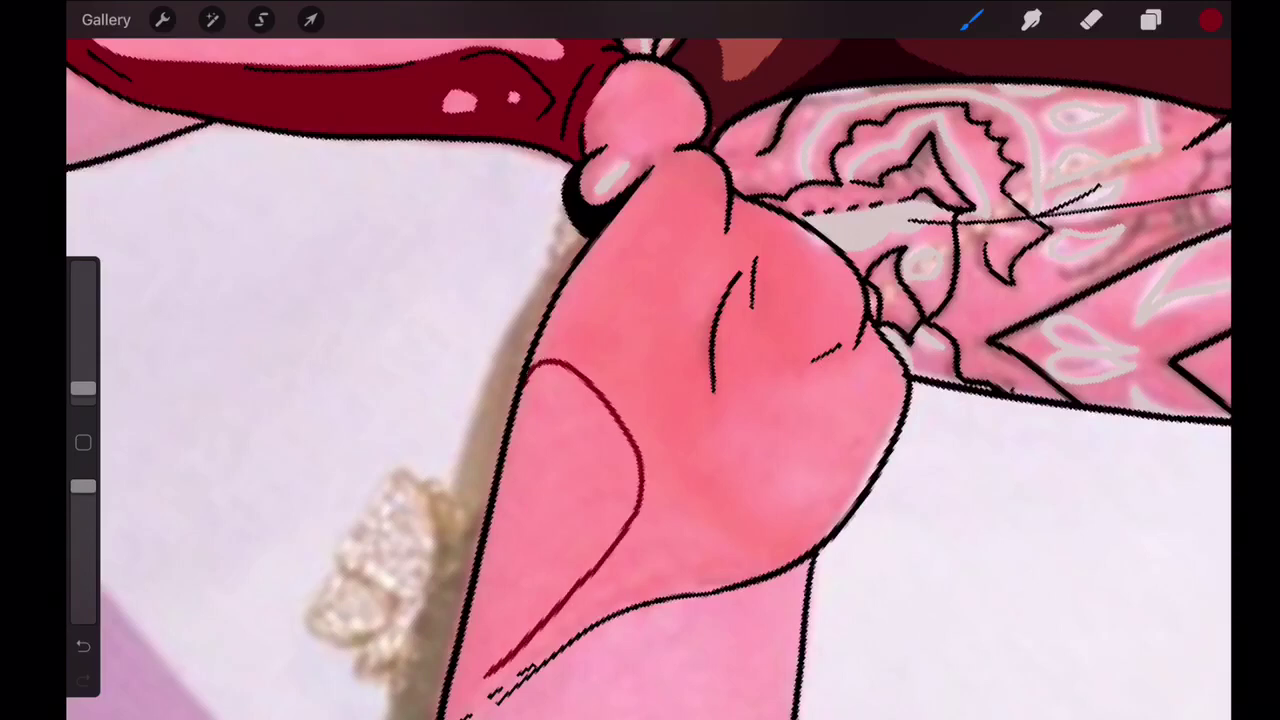
key("ctrl+z")
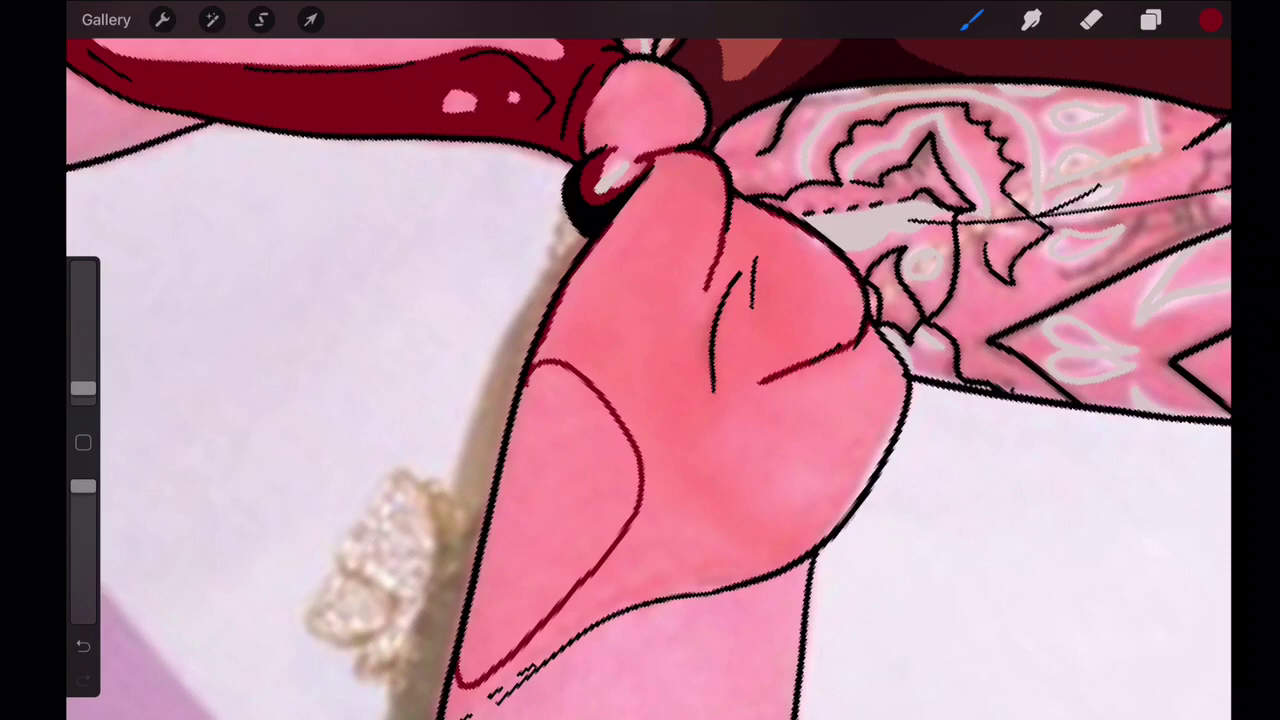
- Outline an oval shadow near the knot and shade the tail's lower curve and edge
left_click_drag(758, 381, 878, 345)
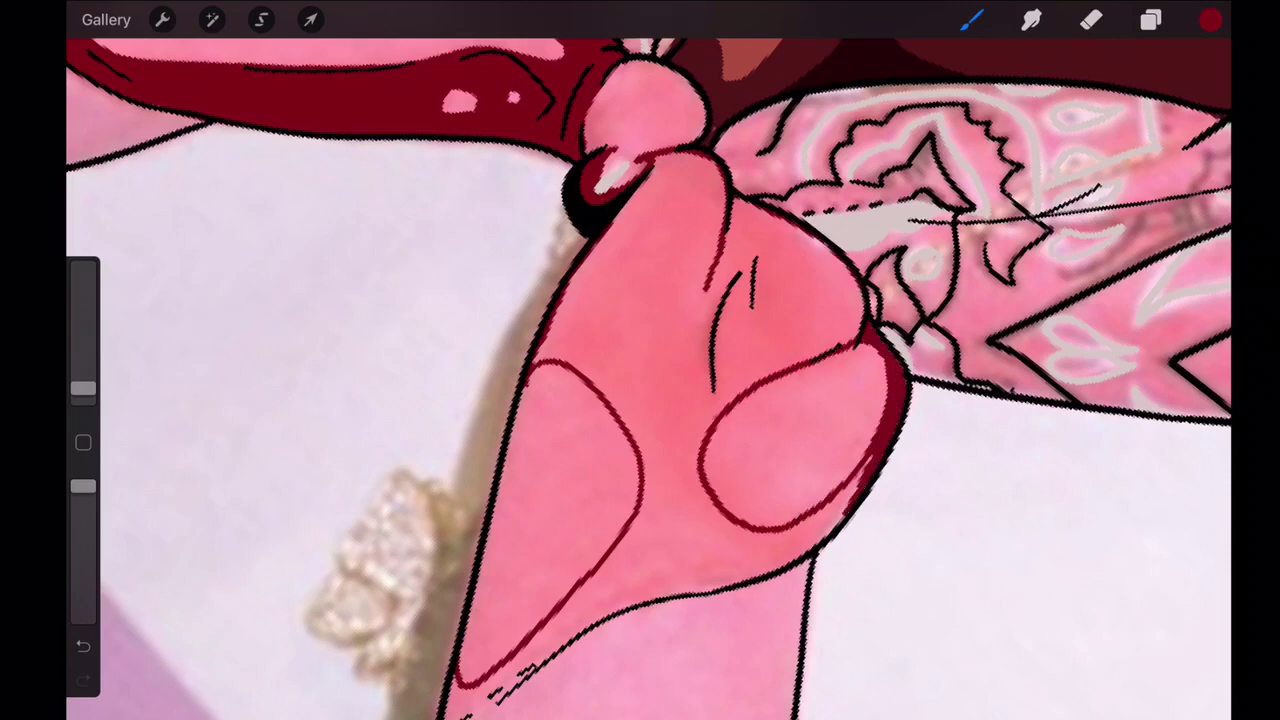
left_click_drag(855, 490, 700, 582)
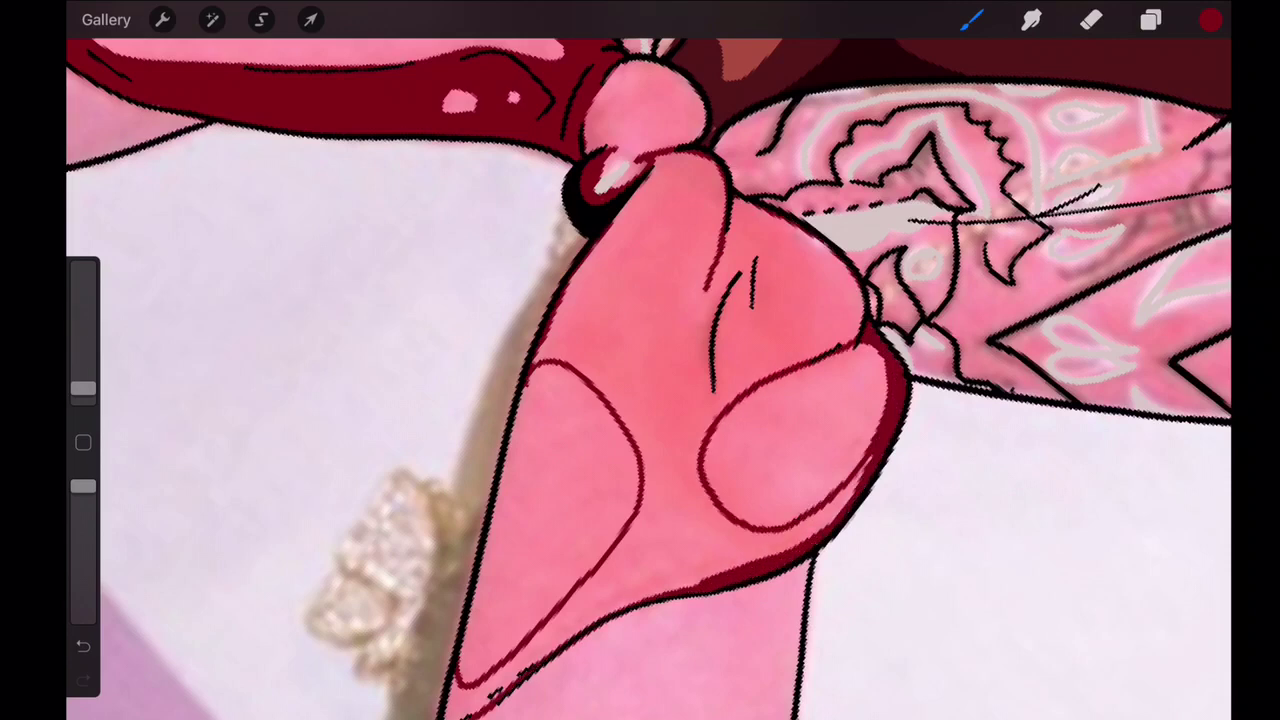
scroll(640, 400, "down", 3)
left_click_drag(562, 598, 886, 480)
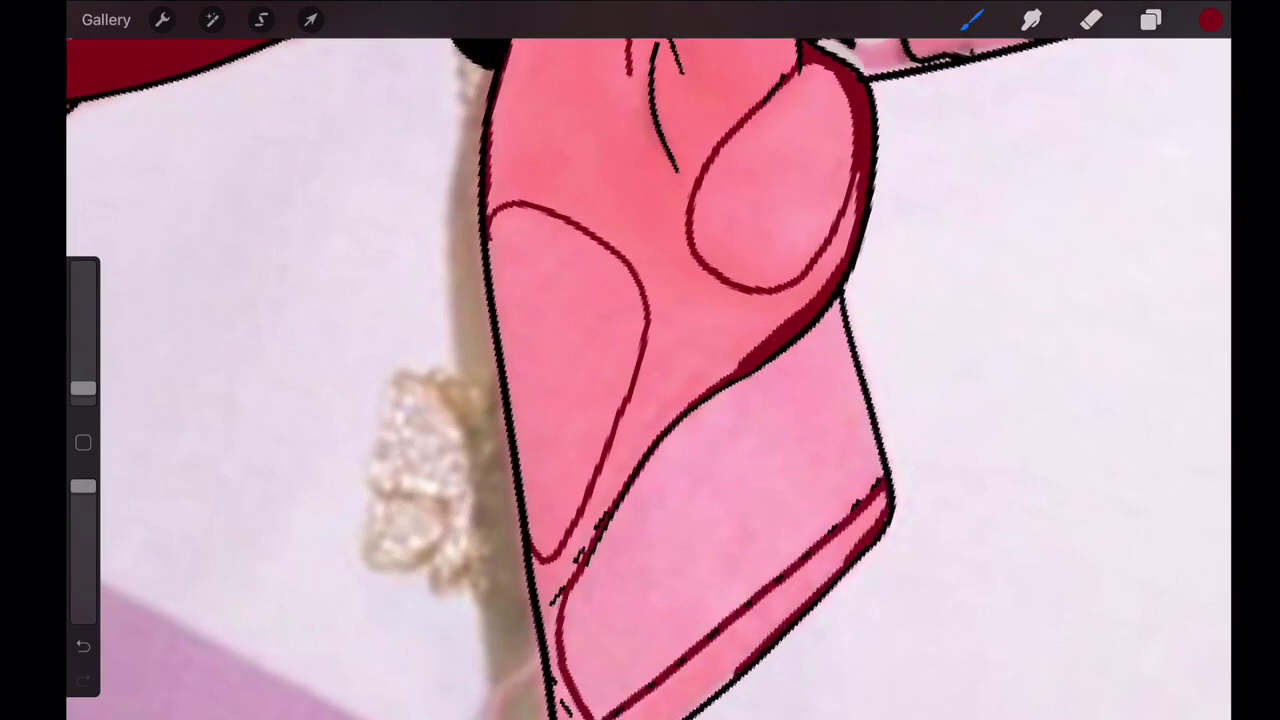
scroll(640, 400, "down", 3)
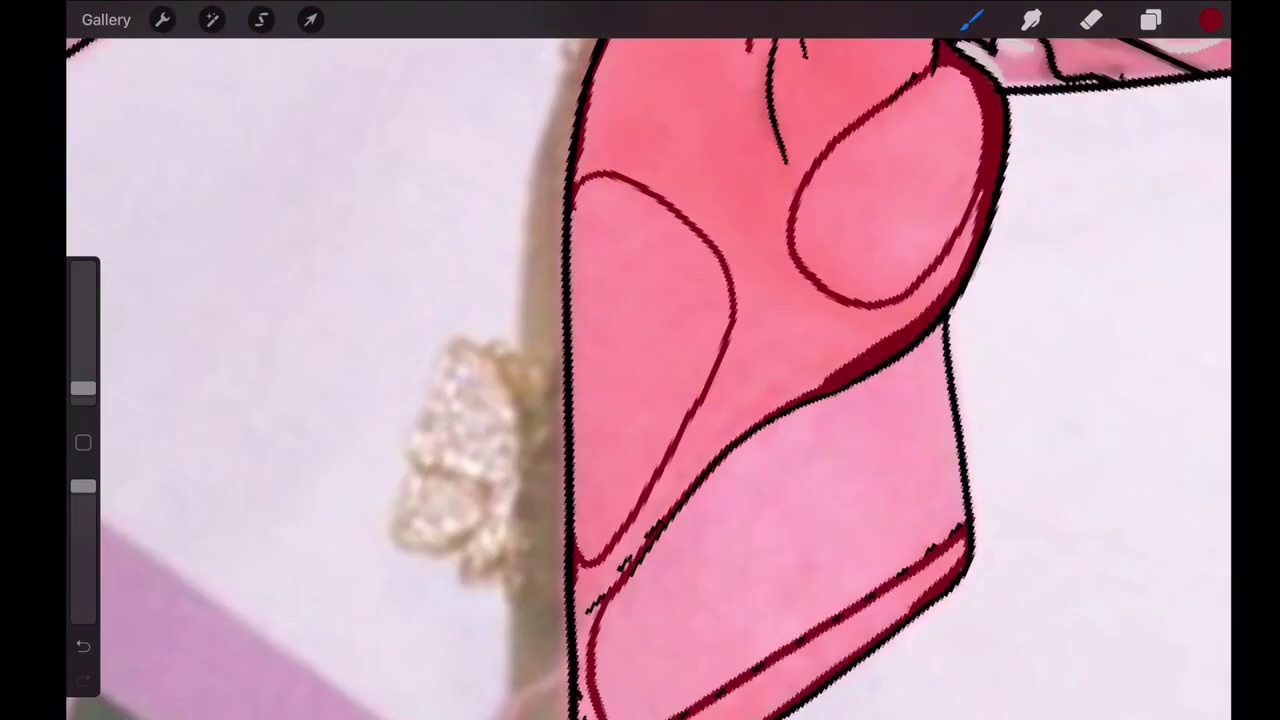
scroll(760, 320, "up", 5)
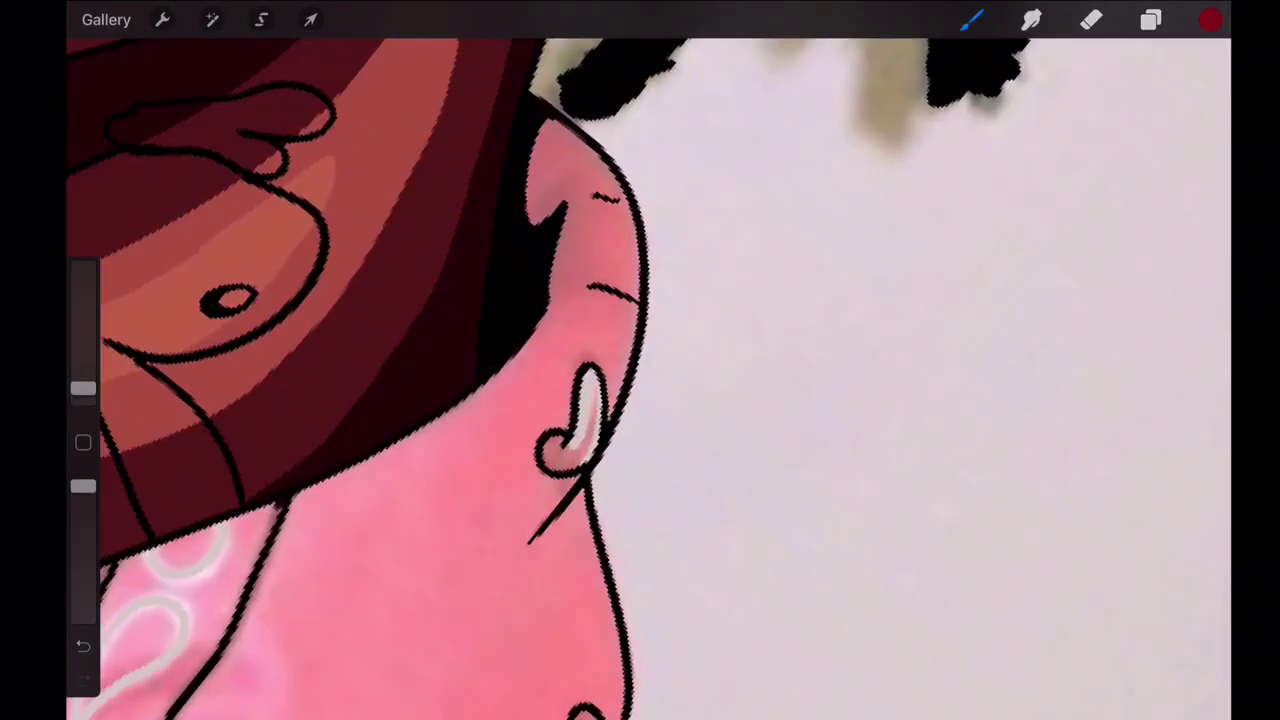
- Draw a curved shadow line and a V-shaped shadow on the bandana's neck side
left_click_drag(524, 349, 617, 376)
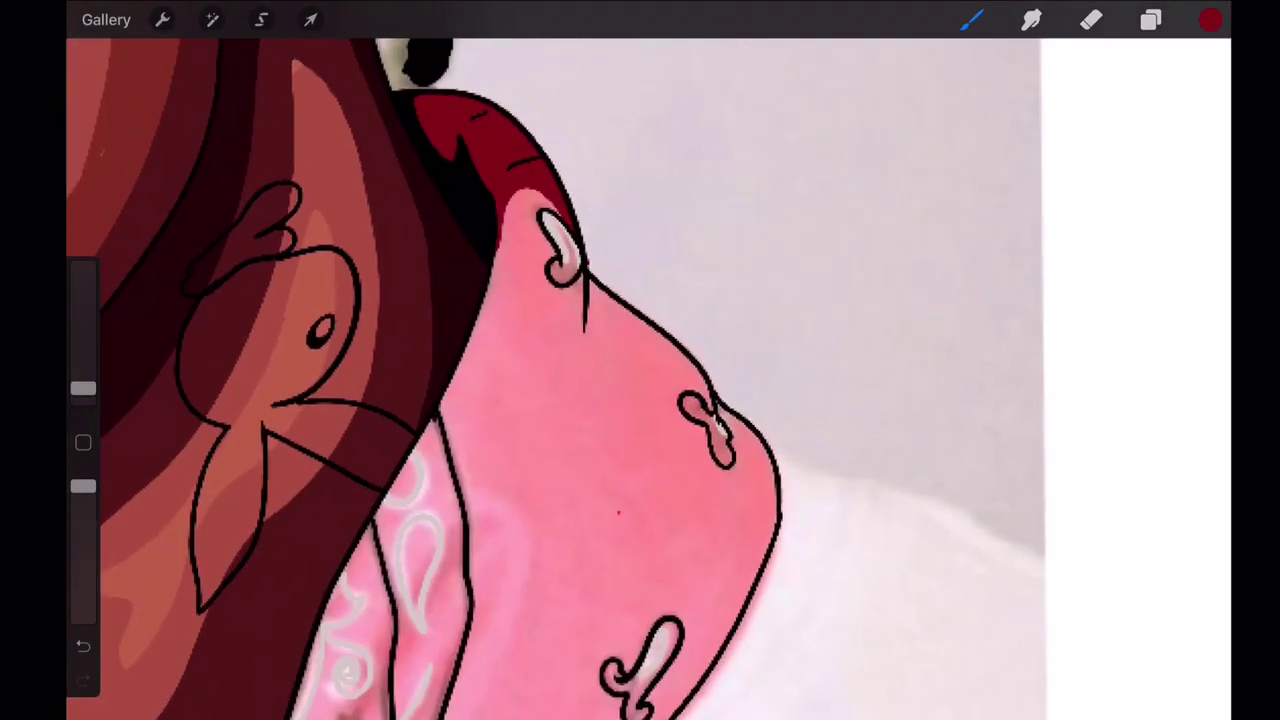
left_click_drag(565, 290, 530, 482)
left_click_drag(530, 485, 685, 400)
scroll(600, 400, "down", 3)
scroll(600, 400, "up", 5)
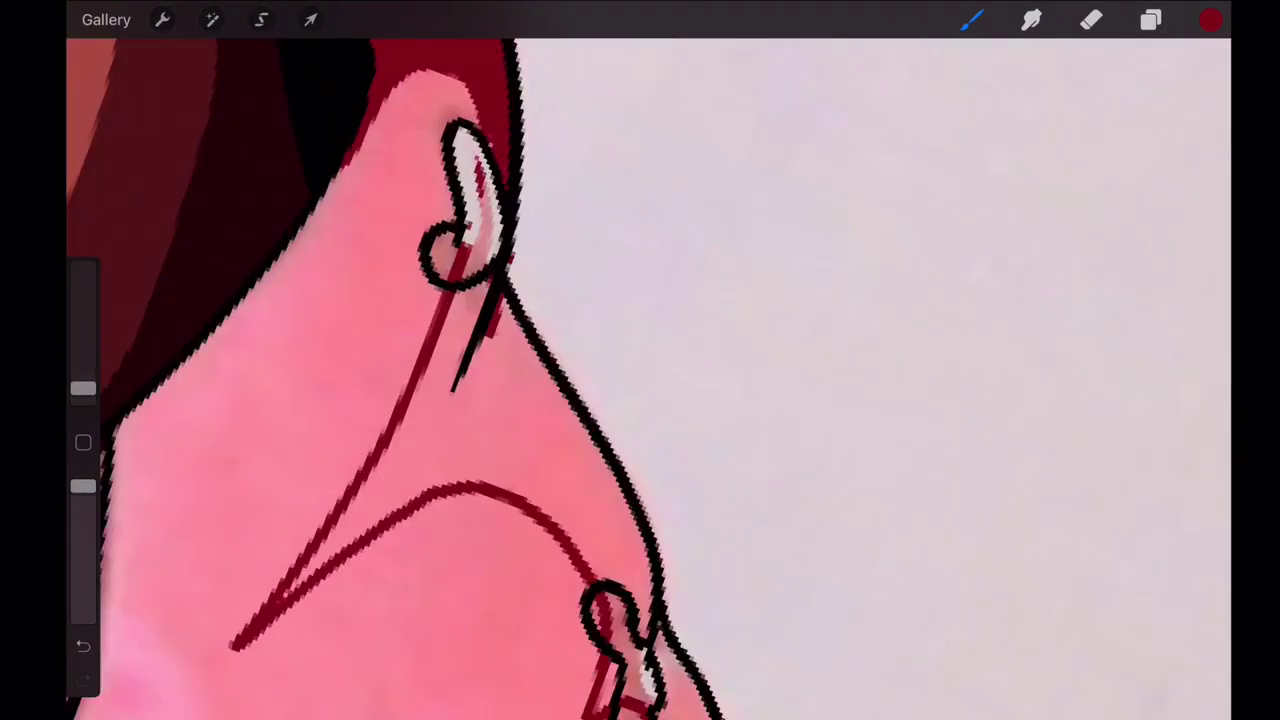
- Outline a shadow band along the bandana's right edge and fill it dark red
left_click_drag(645, 470, 650, 640)
scroll(640, 400, "down", 3)
left_click_drag(700, 315, 650, 485)
scroll(640, 400, "down", 1)
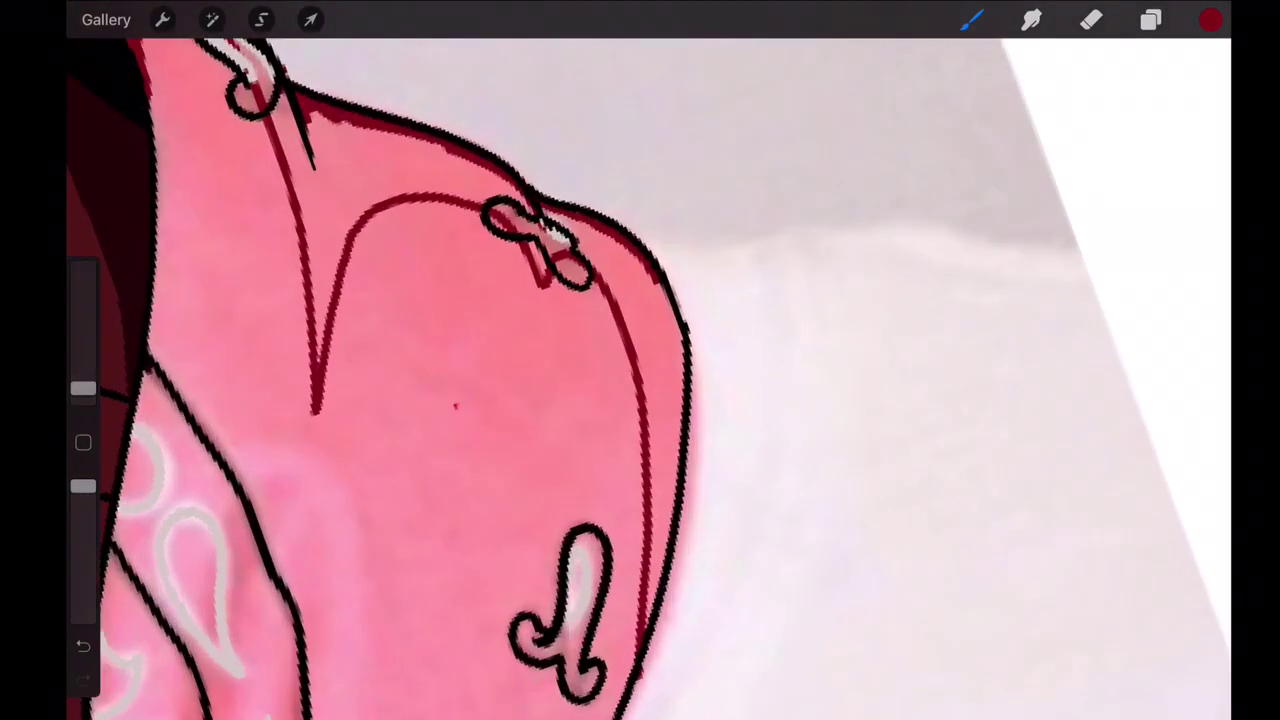
left_click_drag(665, 285, 650, 610)
left_click_drag(1211, 20, 660, 450)
scroll(640, 400, "down", 5)
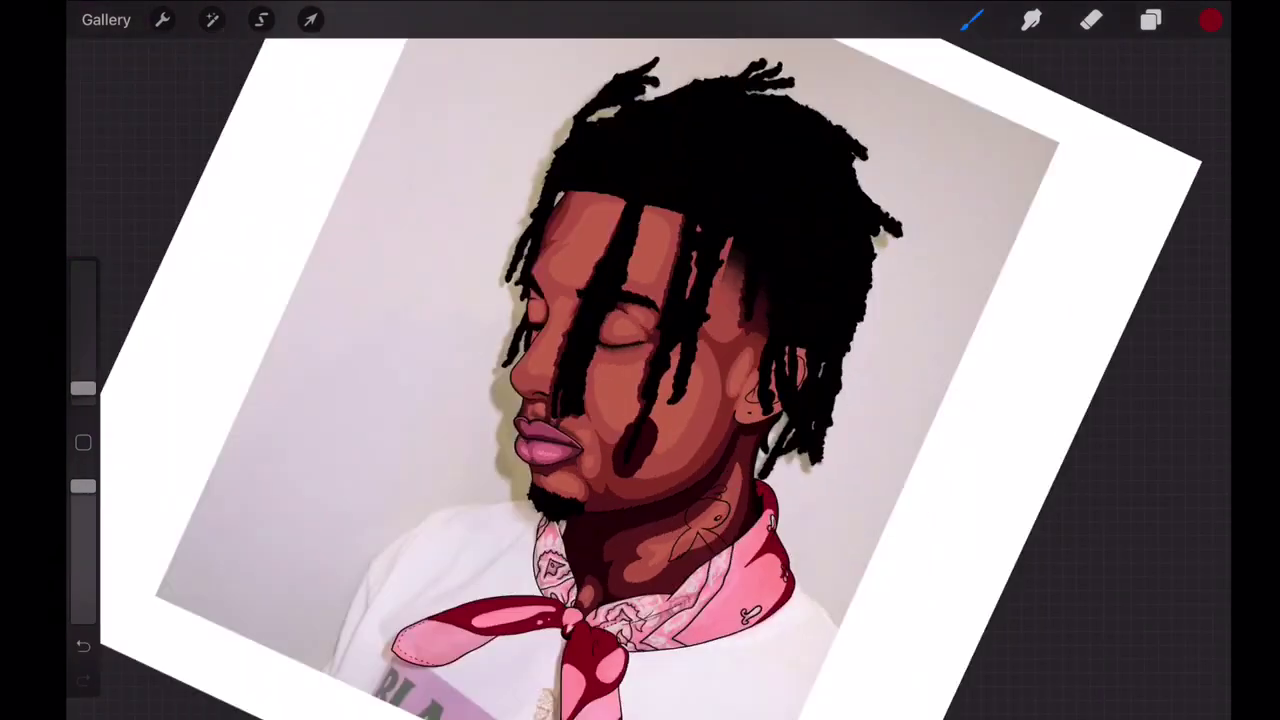
scroll(640, 400, "up", 3)
scroll(640, 400, "up", 3)
- Draw shadow lines across the bandana and fill its left strip with dark red
mouse_move(508, 465)
left_mouse_down()
mouse_move(638, 478)
mouse_move(648, 210)
left_mouse_up()
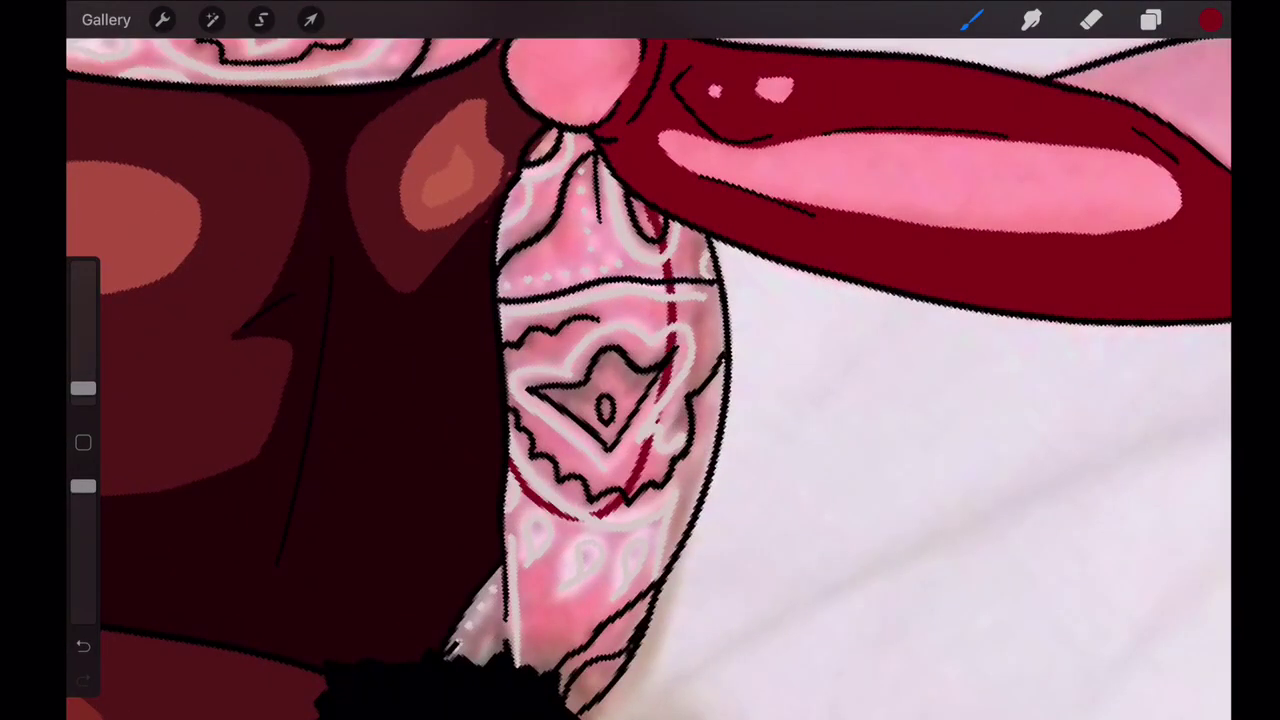
left_click_drag(716, 285, 698, 480)
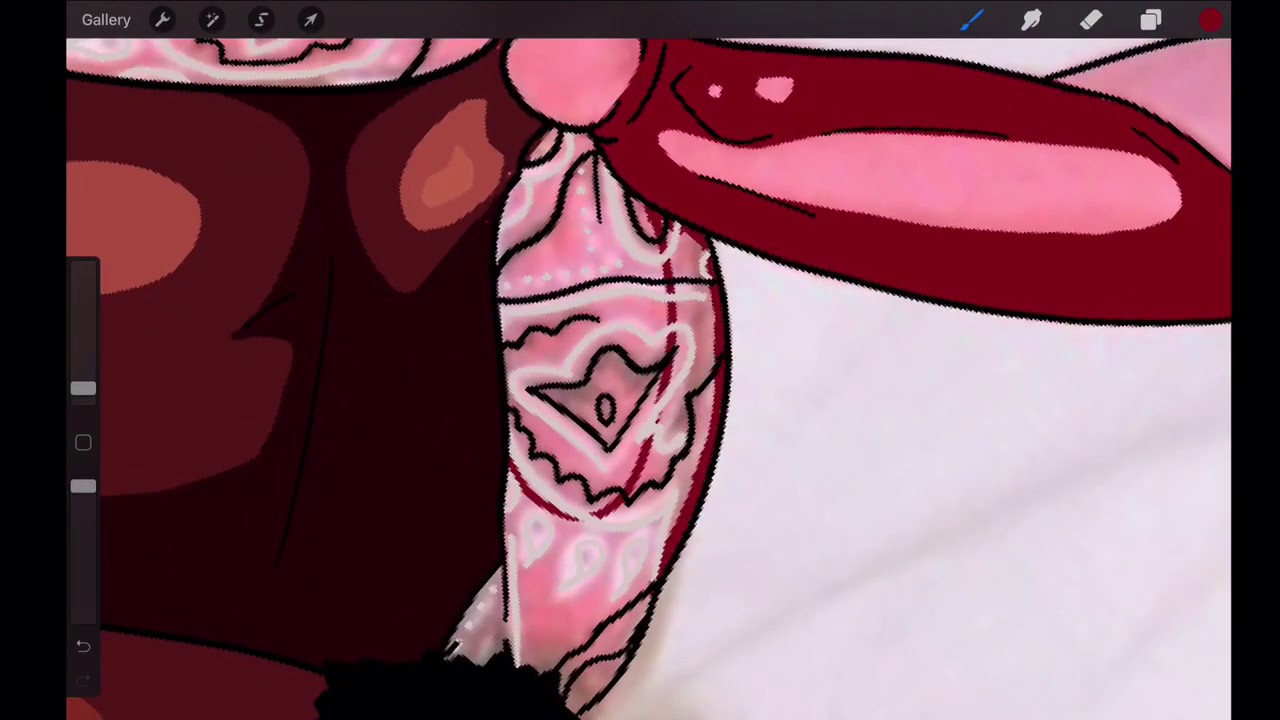
scroll(640, 400, "down", 5)
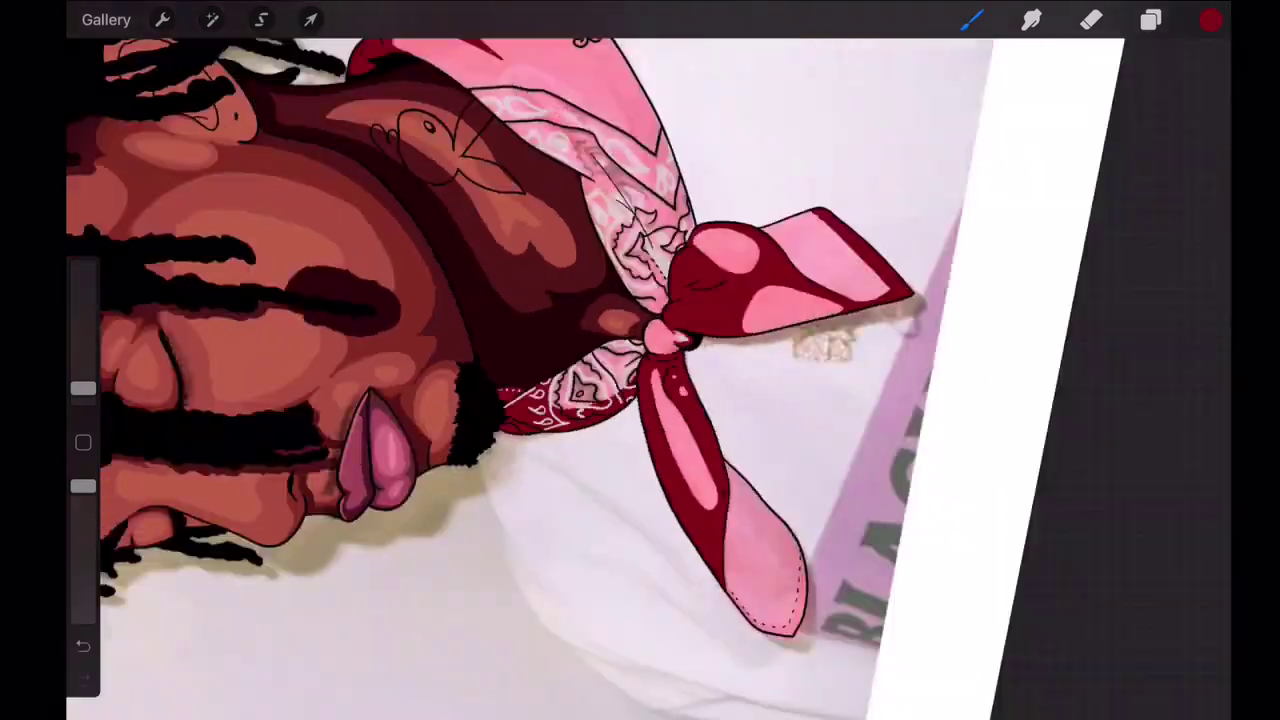
scroll(640, 400, "up", 5)
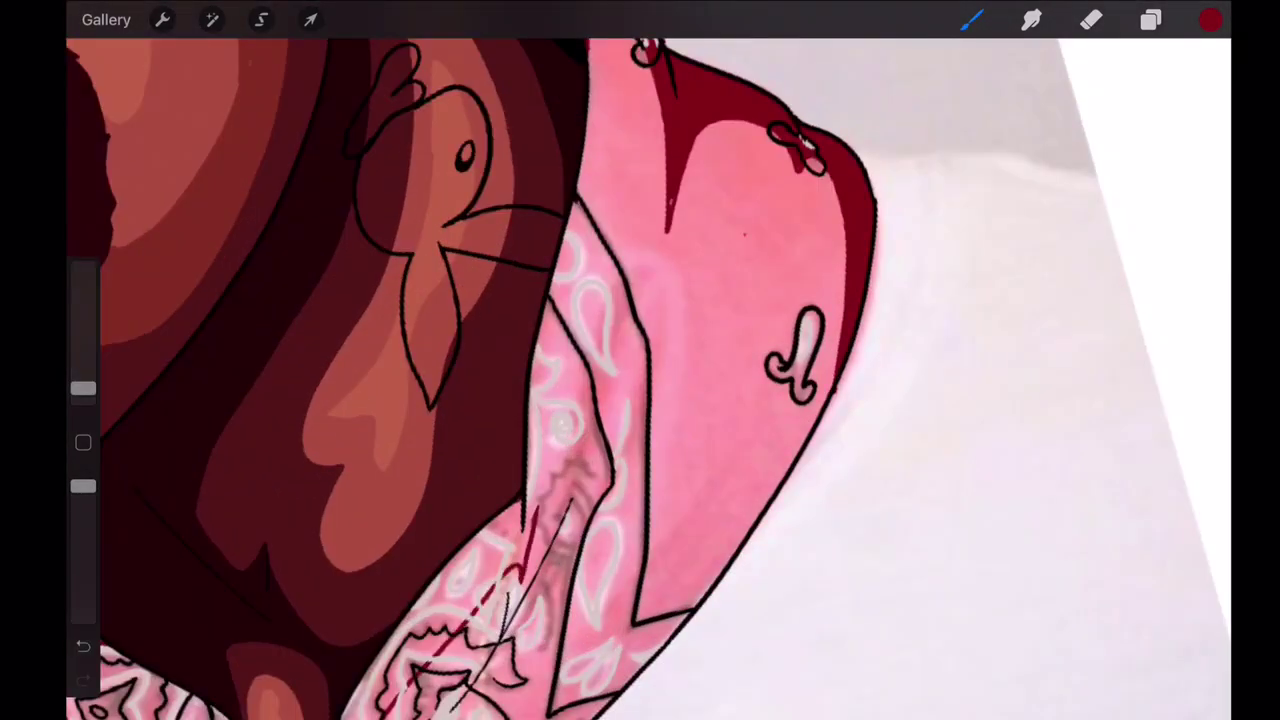
left_click_drag(537, 505, 585, 100)
left_click_drag(1210, 20, 470, 592)
scroll(640, 400, "down", 5)
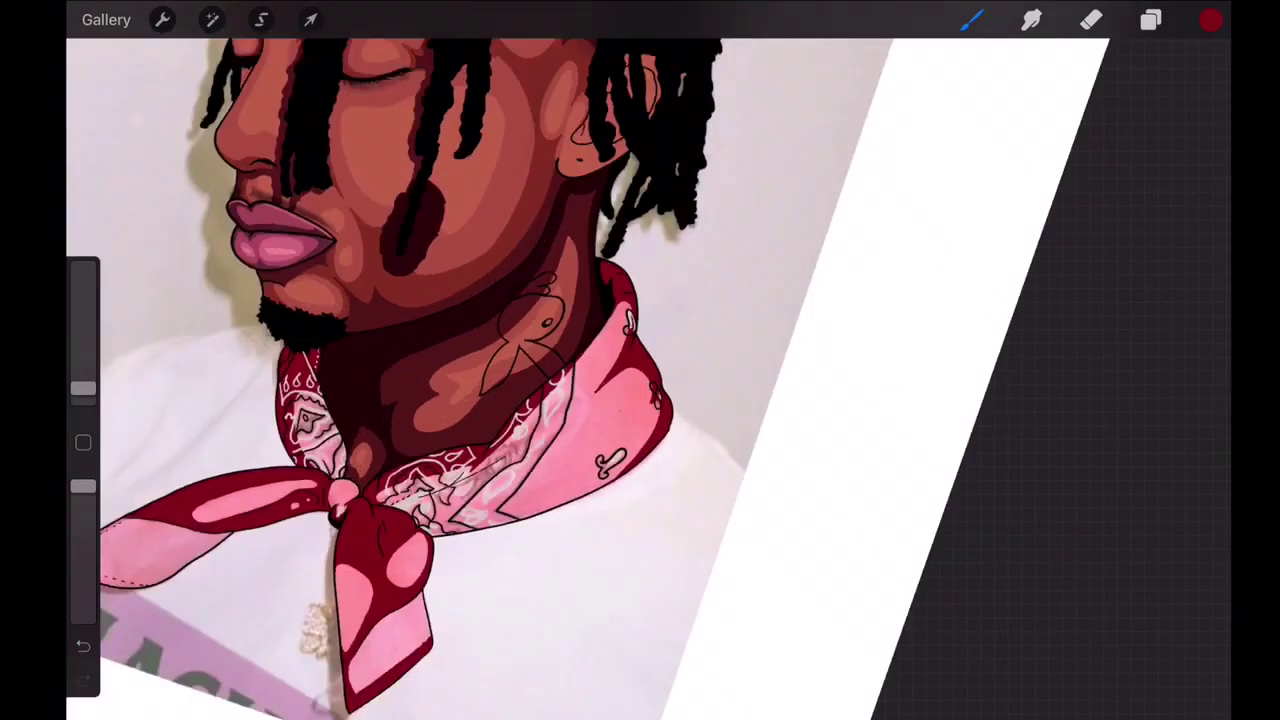
scroll(640, 400, "up", 5)
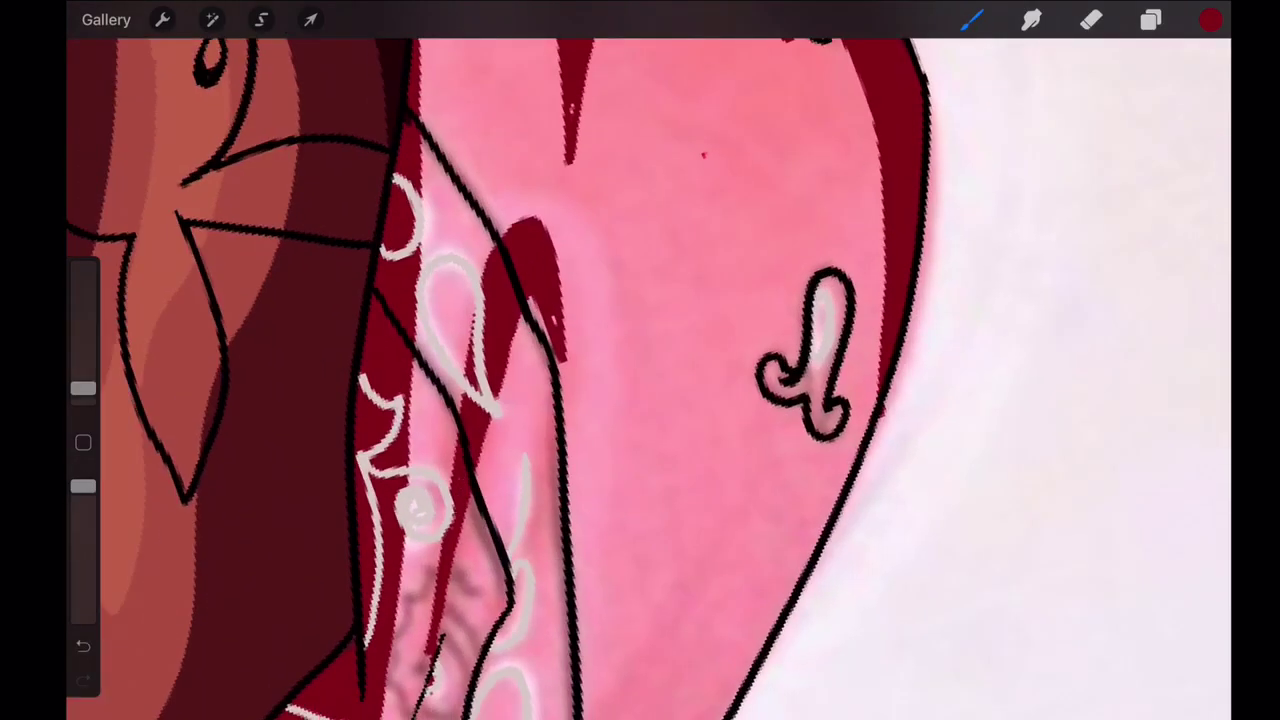
- Lower the red paint colour's saturation slightly to get a lighter highlight red
scroll(640, 400, "down", 5)
left_click(1151, 20)
scroll(640, 400, "down", 3)
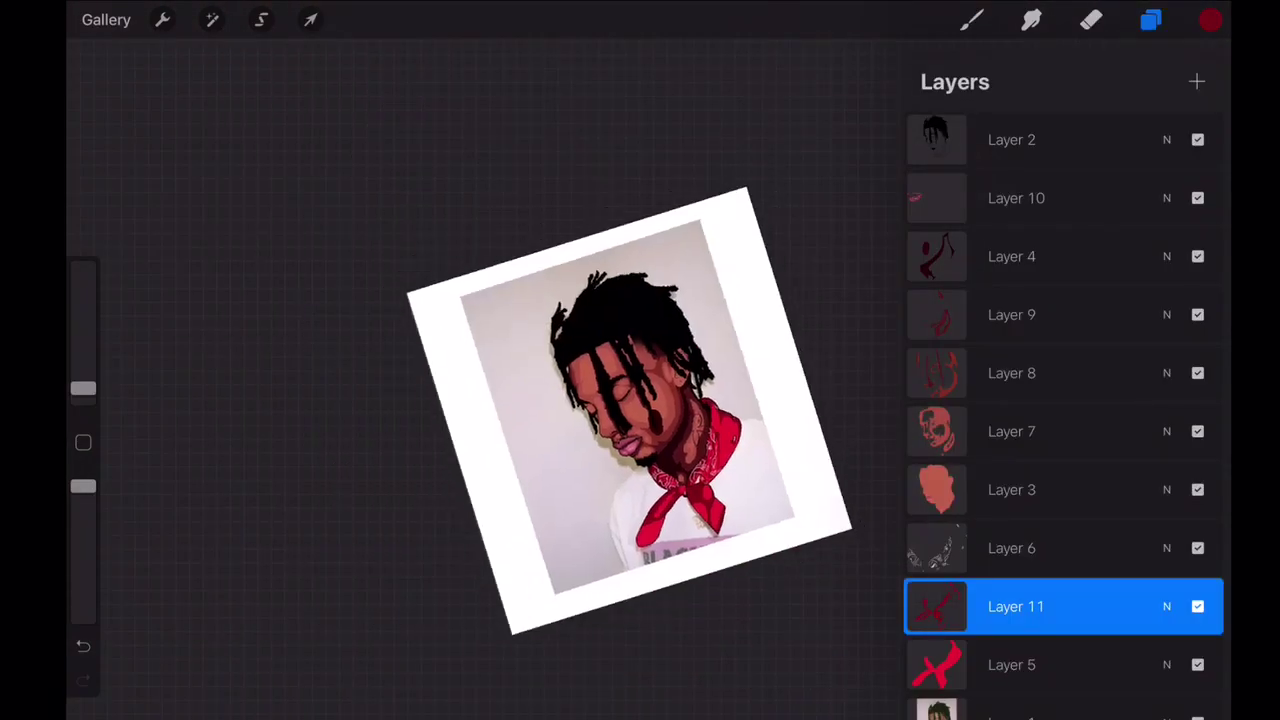
scroll(480, 360, "up", 5)
left_click(1210, 20)
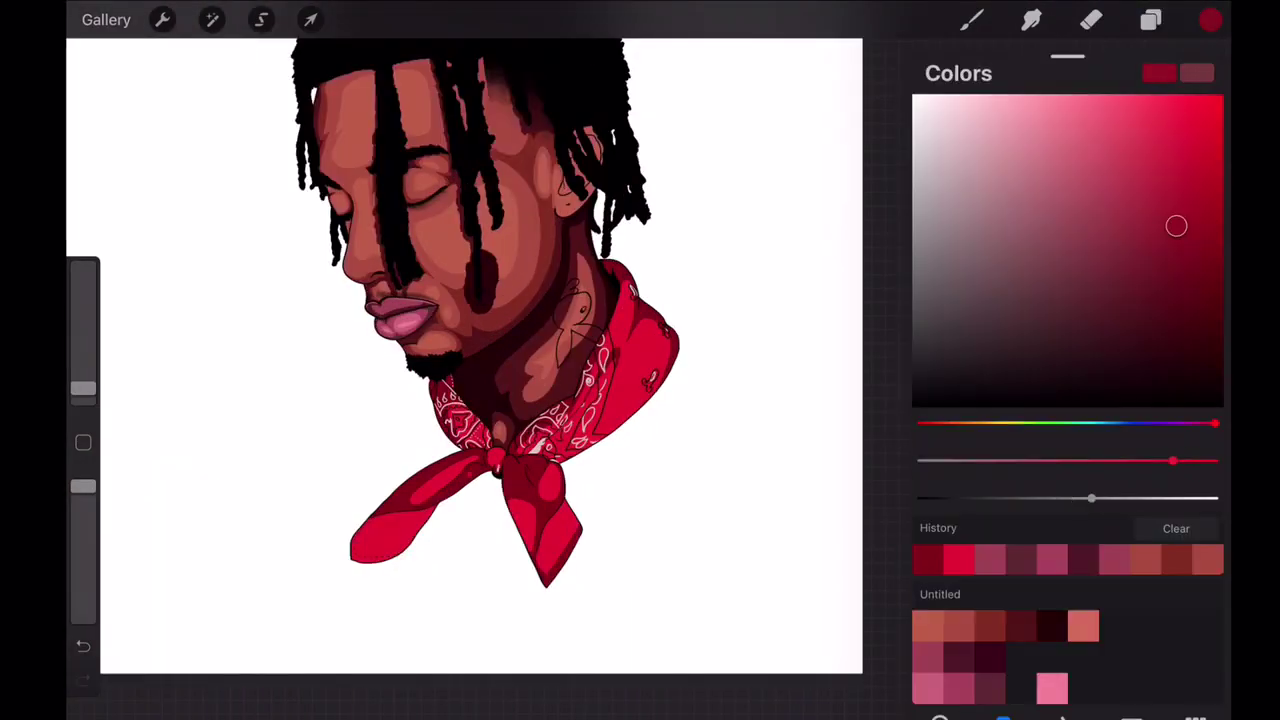
scroll(480, 360, "up", 5)
left_click(1210, 20)
left_click_drag(1173, 460, 1155, 460)
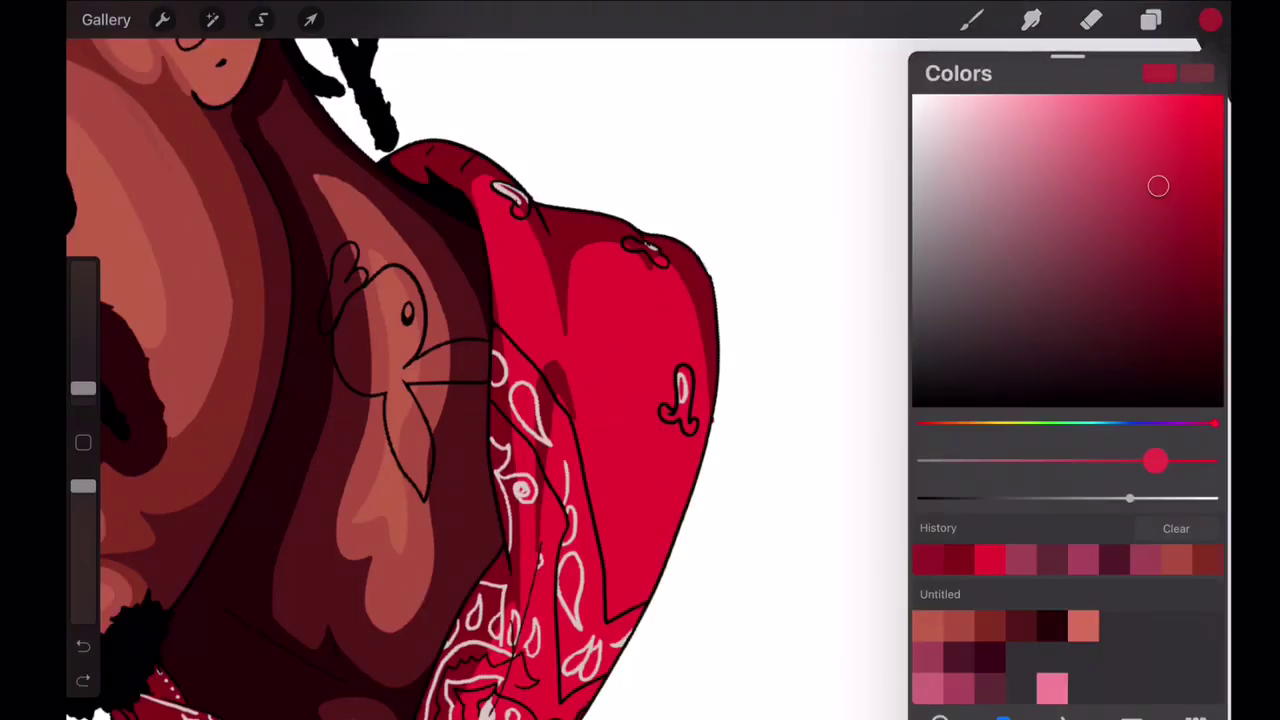
scroll(400, 380, "up", 3)
left_click(1210, 20)
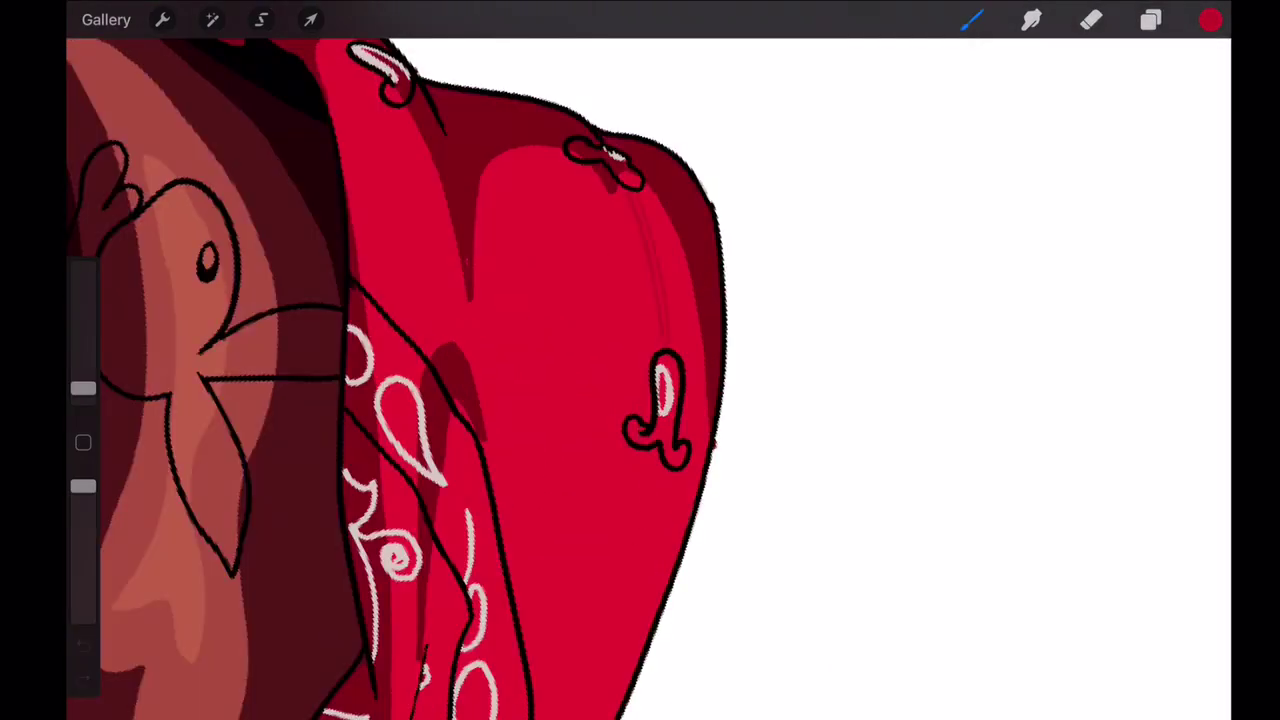
left_click(1151, 20)
left_click(1210, 20)
left_click(1210, 20)
scroll(450, 380, "down", 3)
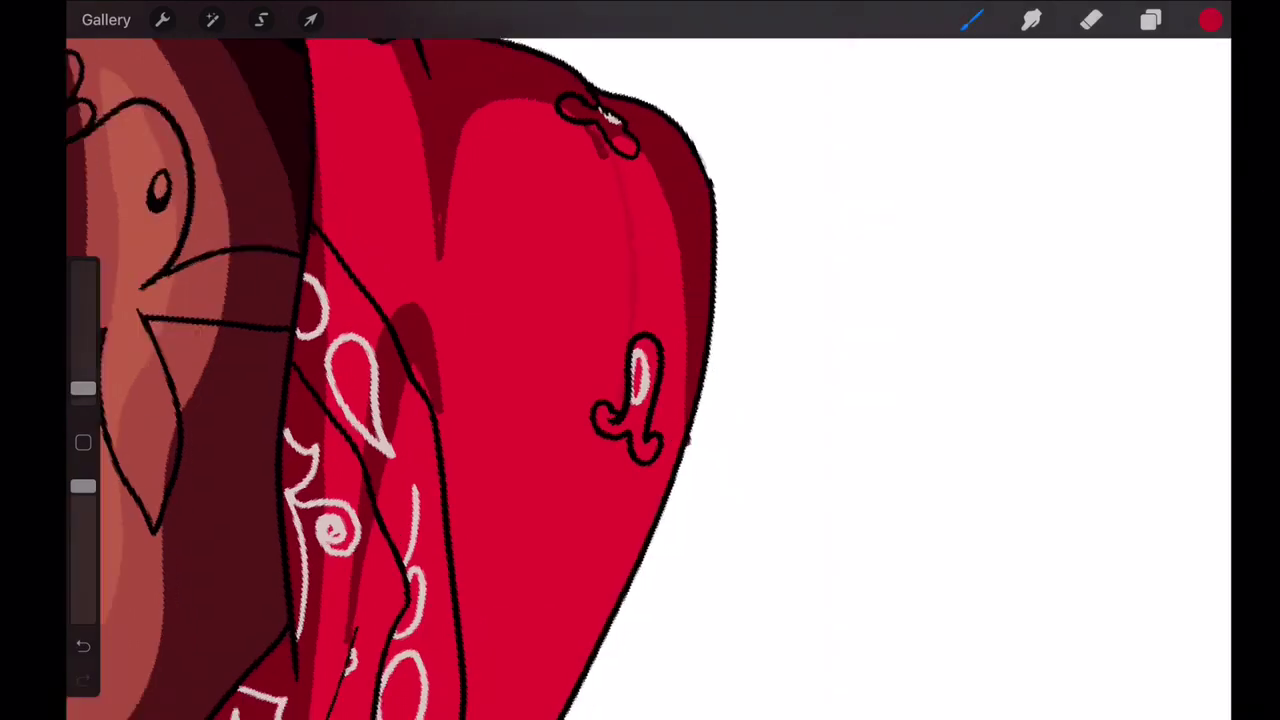
- On Layer 5, brush faint light-red highlight lines along the bandana's folds
left_click(1151, 20)
left_click(1014, 663)
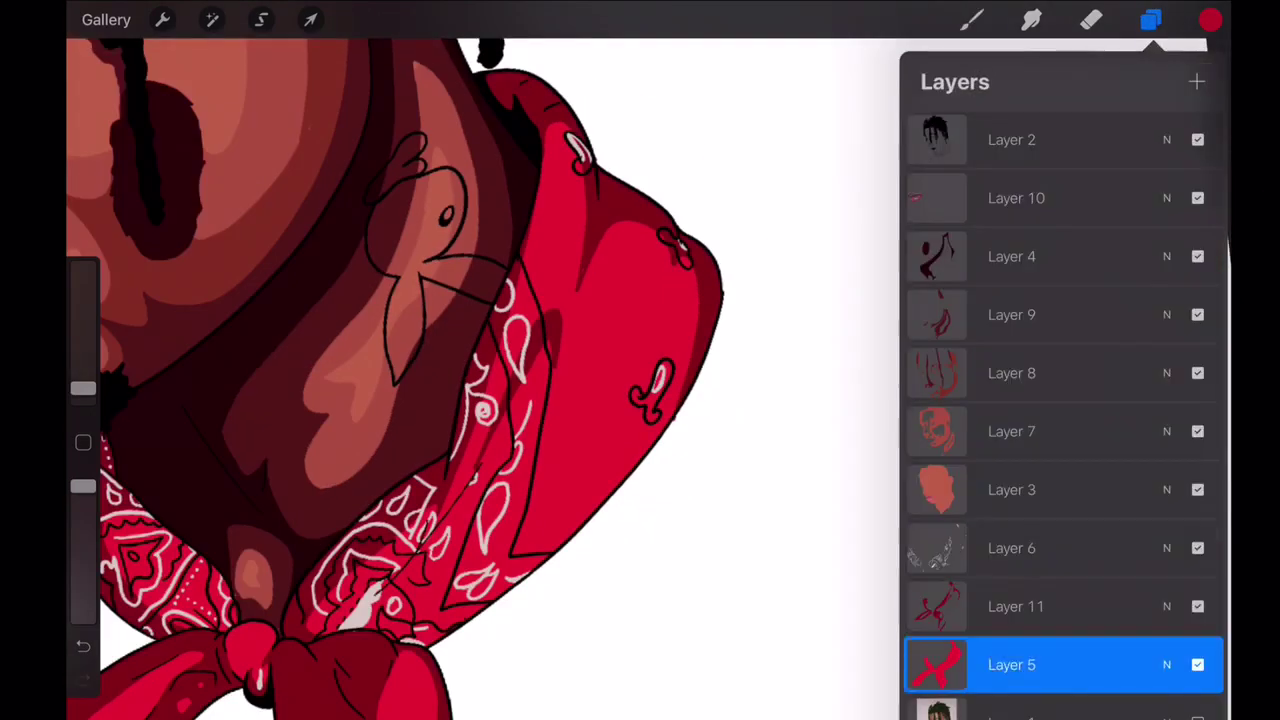
left_click(970, 20)
scroll(450, 380, "up", 2)
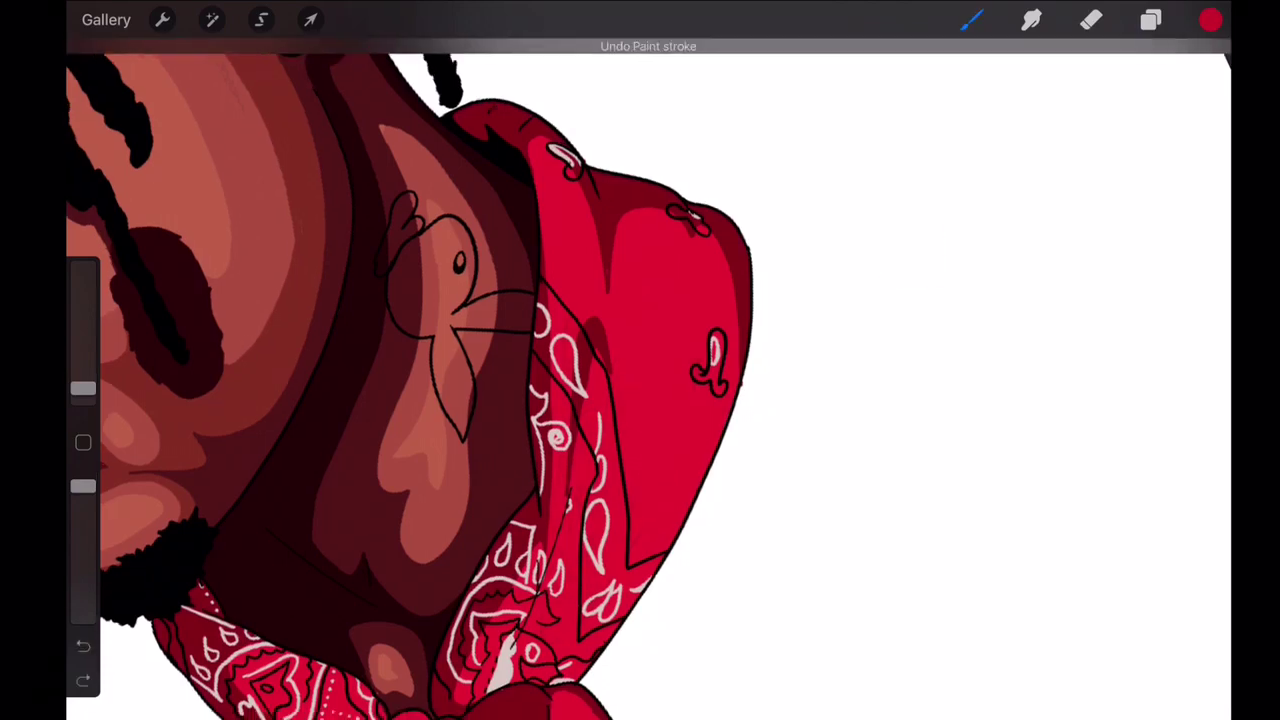
scroll(450, 380, "down", 2)
left_click(1210, 20)
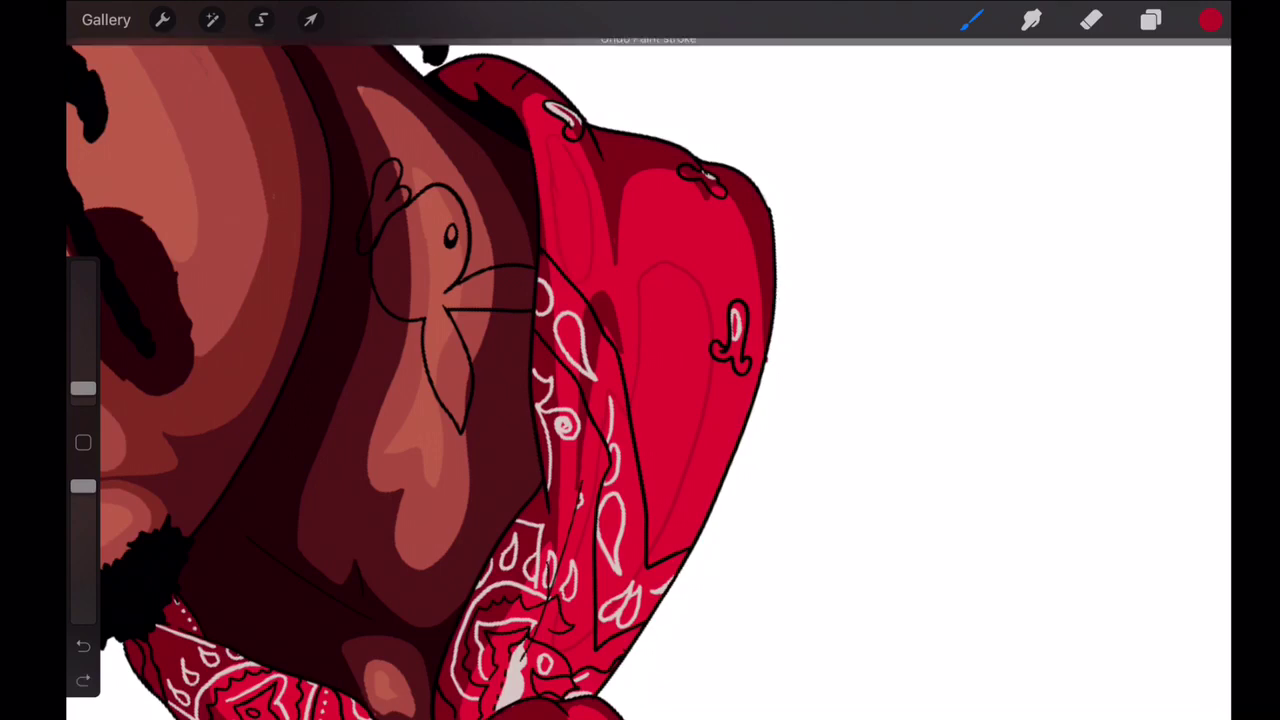
scroll(420, 380, "up", 3)
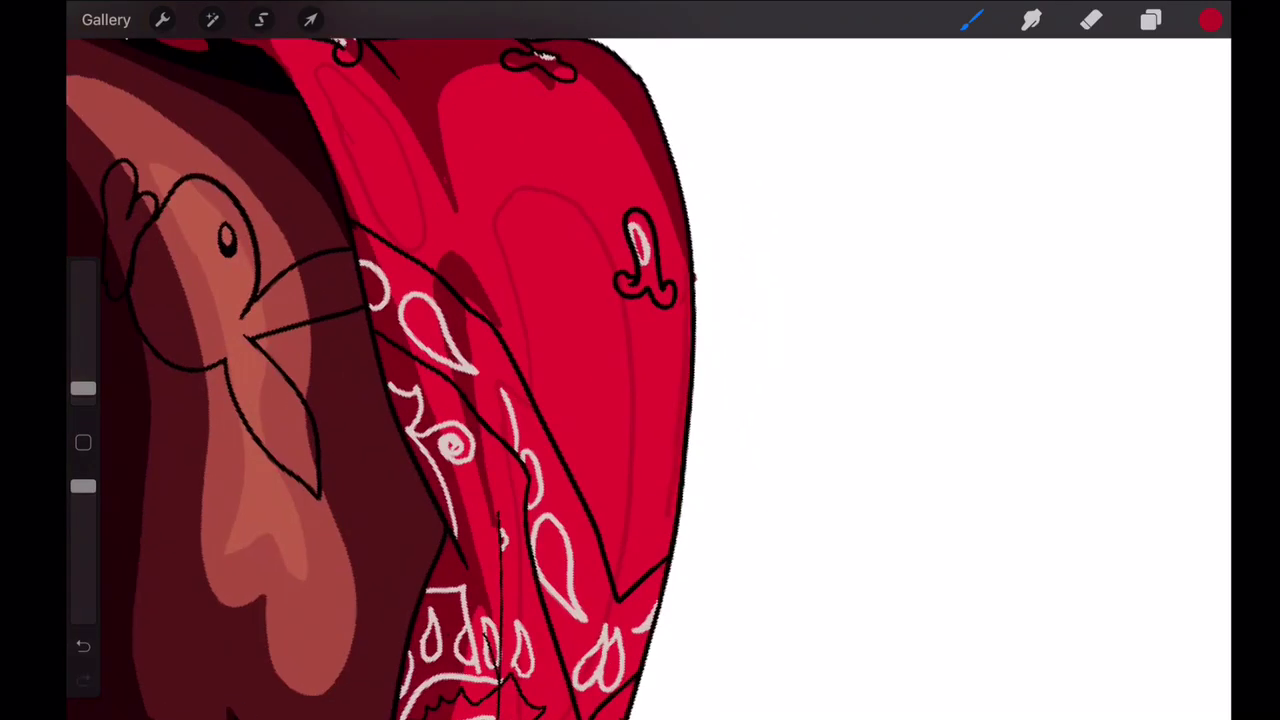
scroll(500, 380, "down", 4)
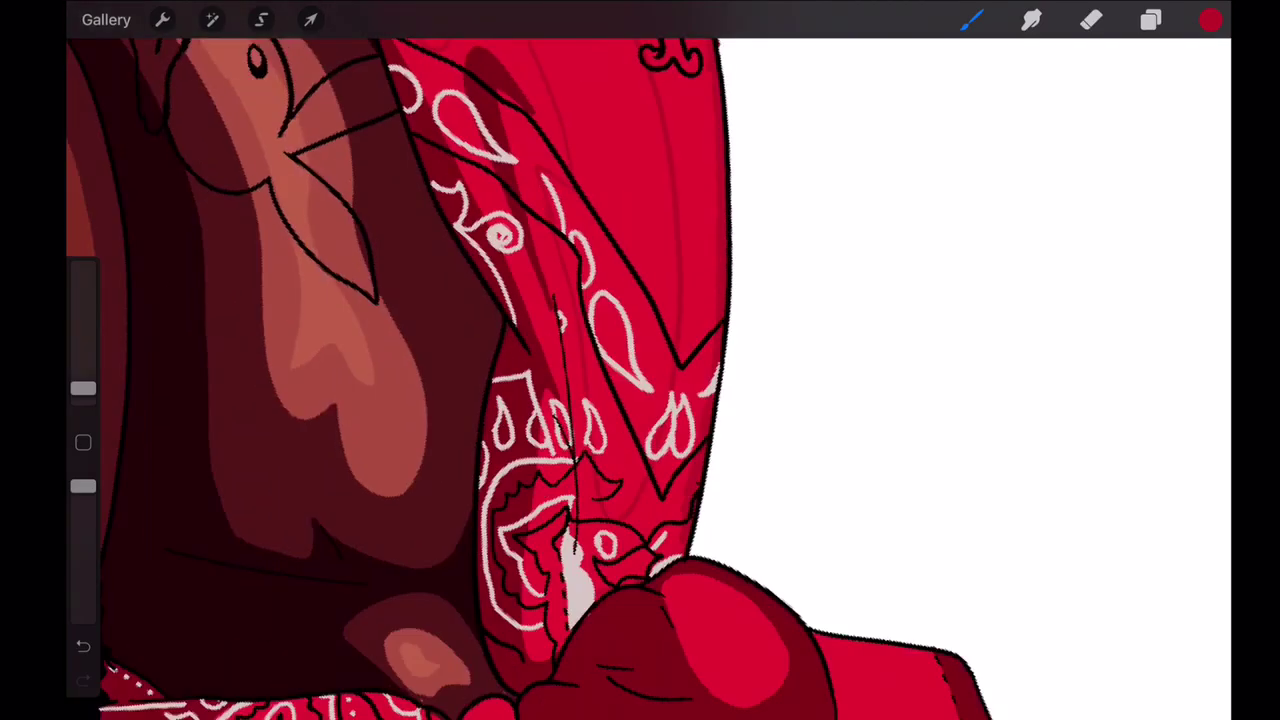
scroll(640, 380, "down", 3)
scroll(640, 380, "down", 5)
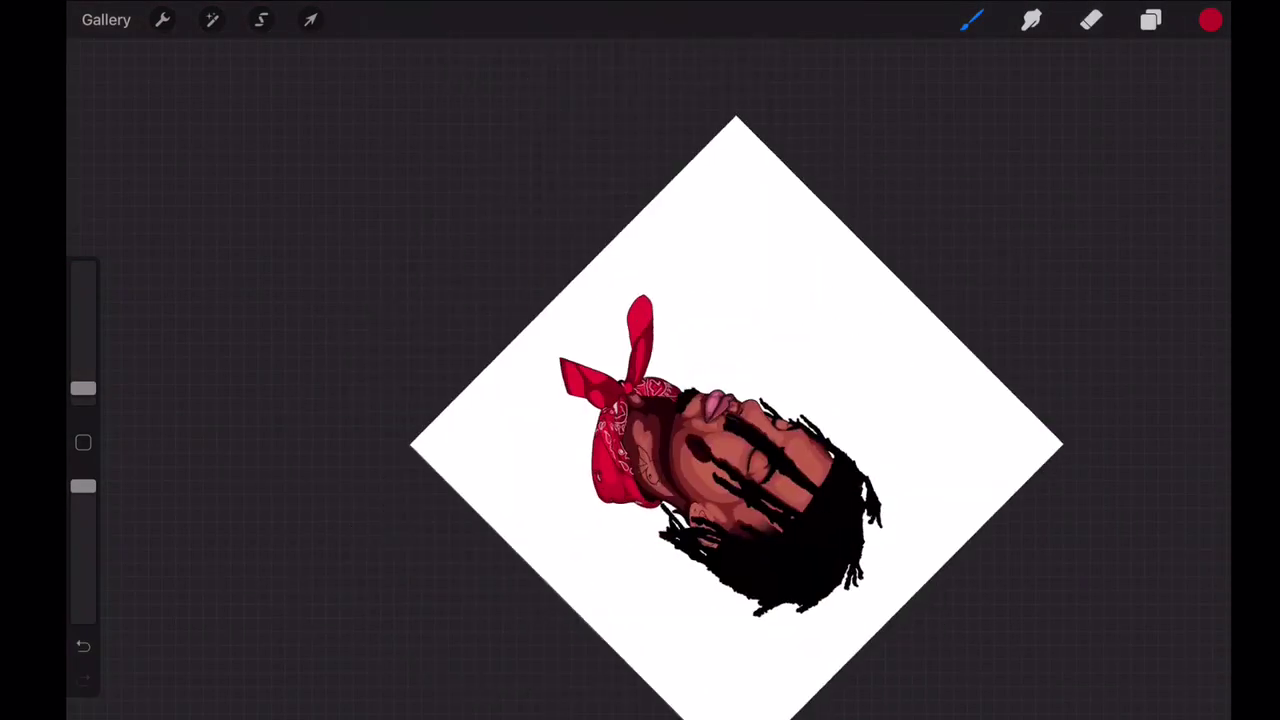
scroll(640, 380, "up", 8)
scroll(560, 480, "up", 5)
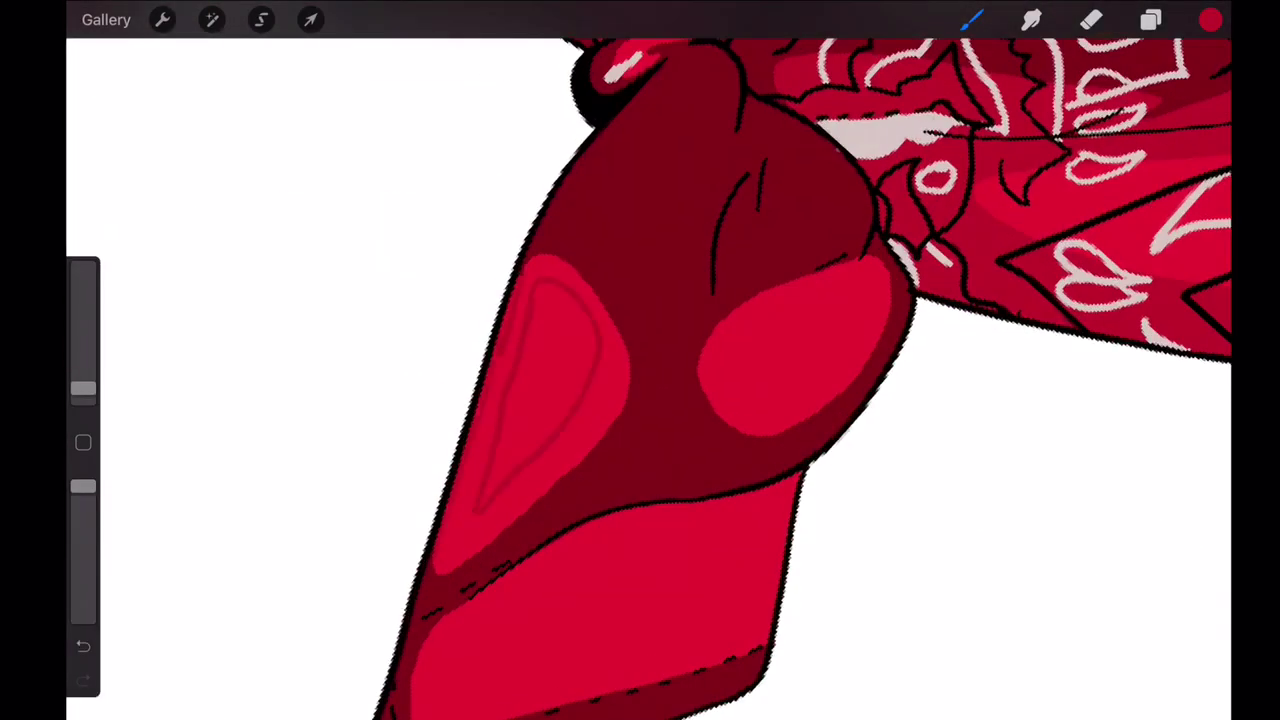
- Undo the accidental red fill and rotate the canvas to straighten the bandana tail
left_click_drag(1210, 20, 300, 400)
key("ctrl+z")
left_click_drag(640, 400, 680, 410)
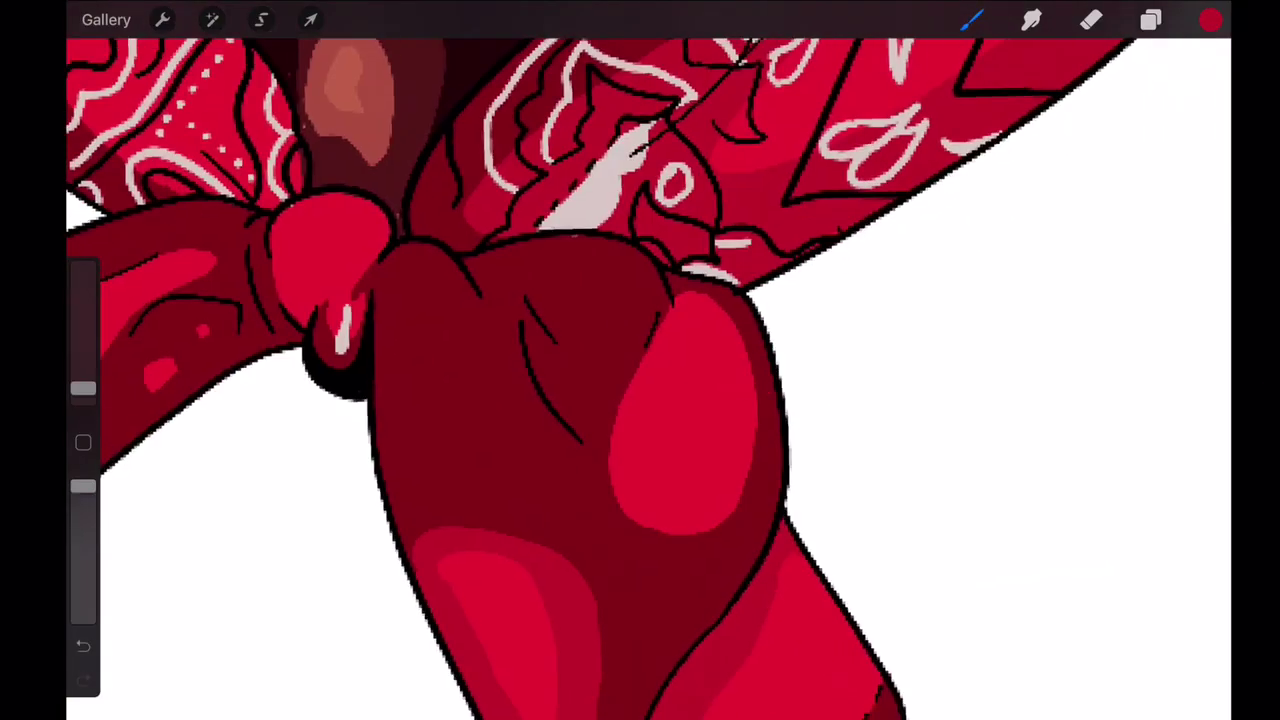
scroll(640, 400, "down", 3)
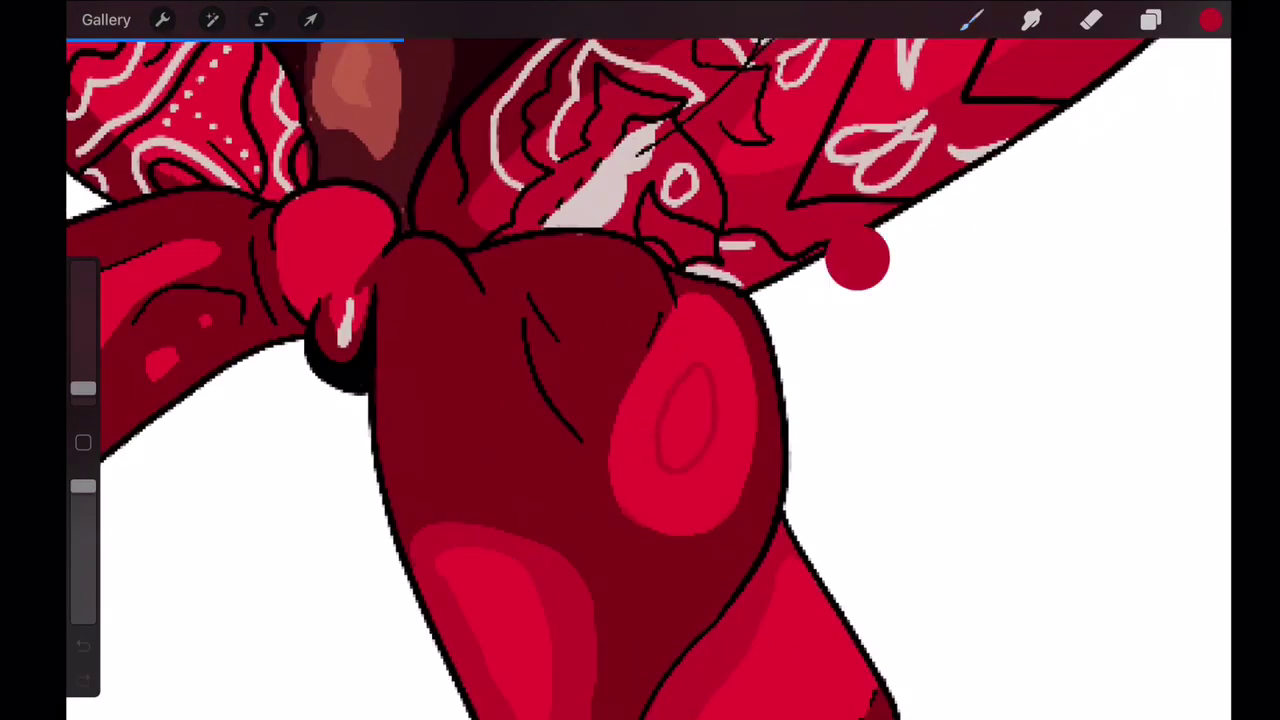
scroll(640, 400, "down", 5)
scroll(640, 400, "up", 3)
scroll(640, 400, "up", 3)
- Draw a curved fold line across the bandana tail tip, redrawing it slightly higher
left_click_drag(482, 495, 694, 192)
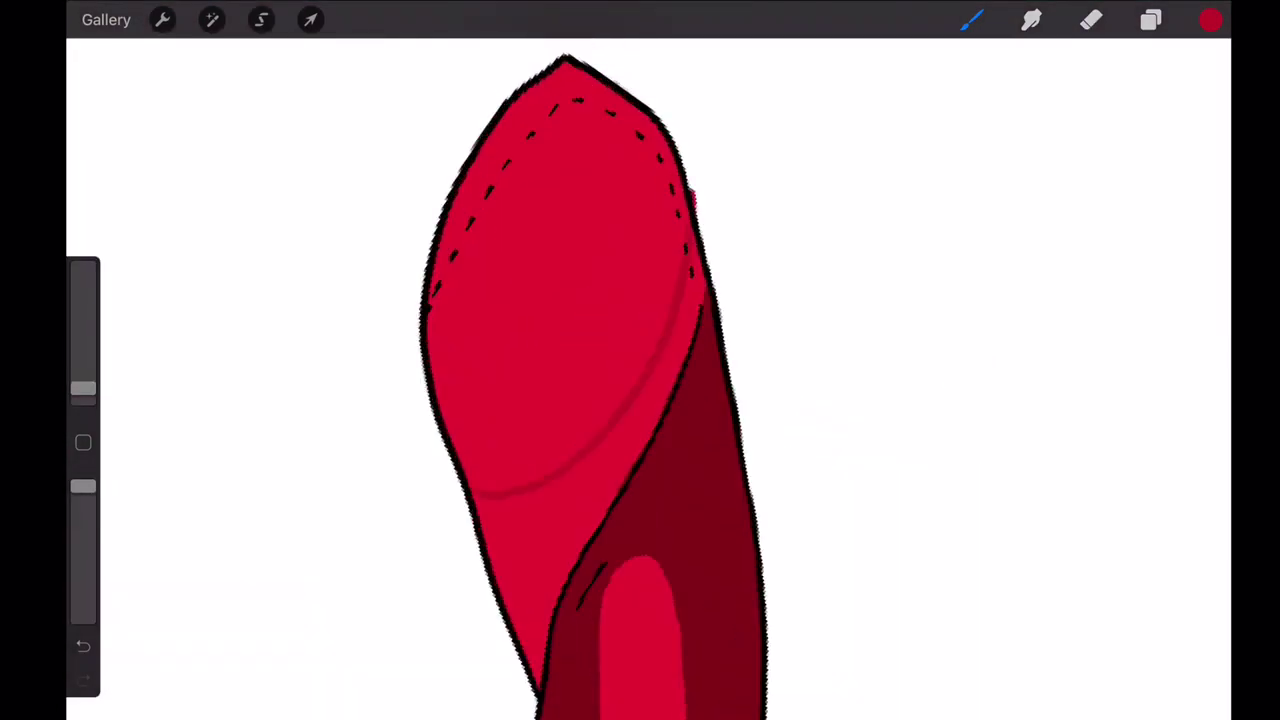
key("ctrl+z")
left_click_drag(466, 460, 688, 226)
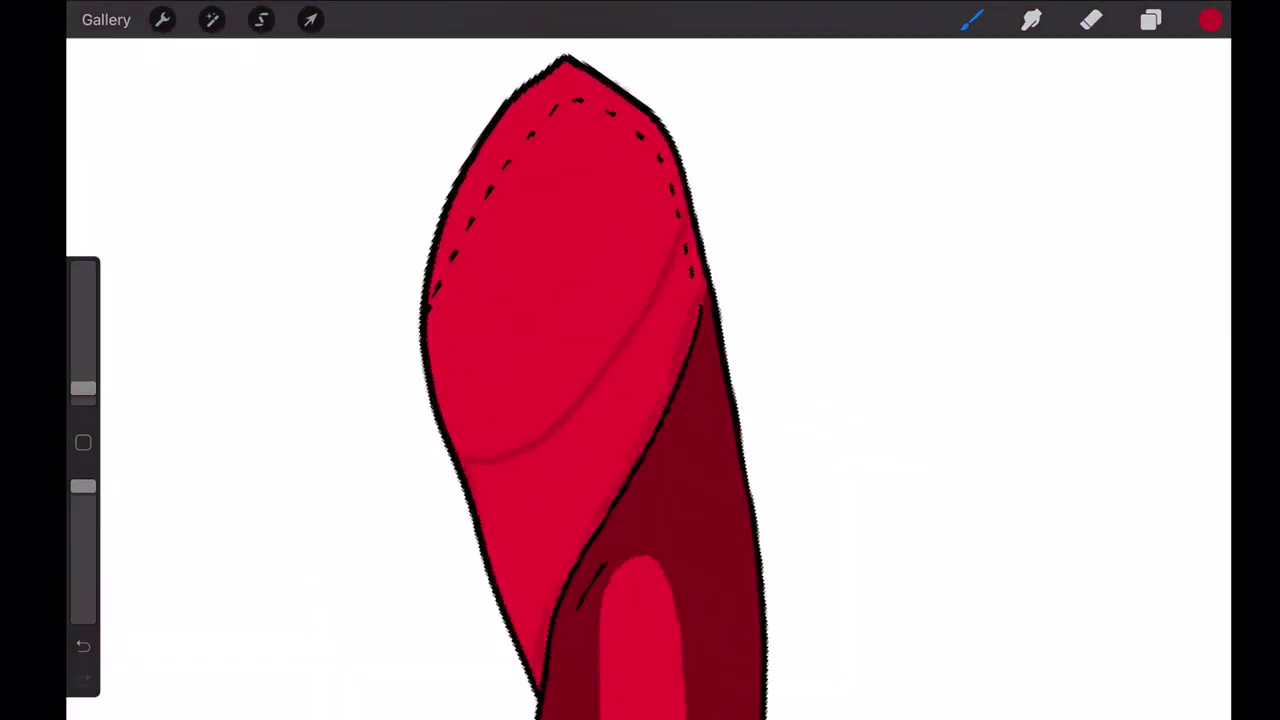
scroll(640, 400, "down", 5)
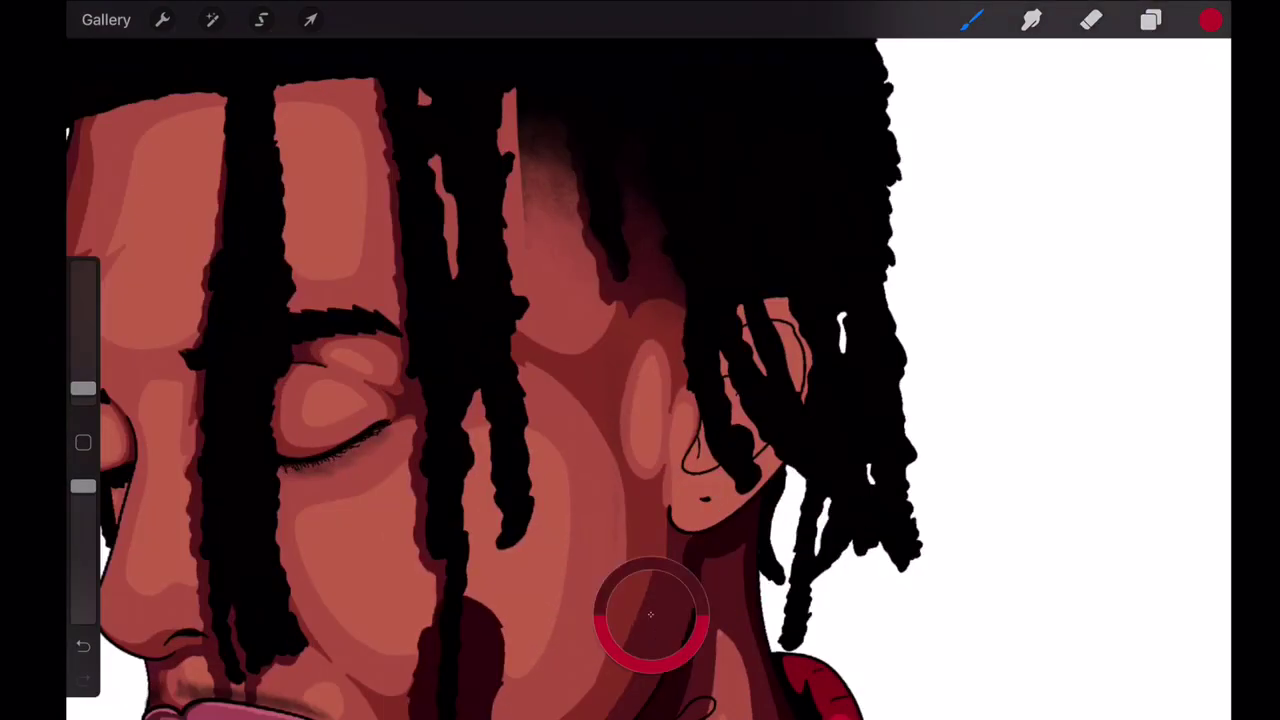
- Select Layer 9 near the ear and undo the recent erase and paint strokes
left_click(1012, 314)
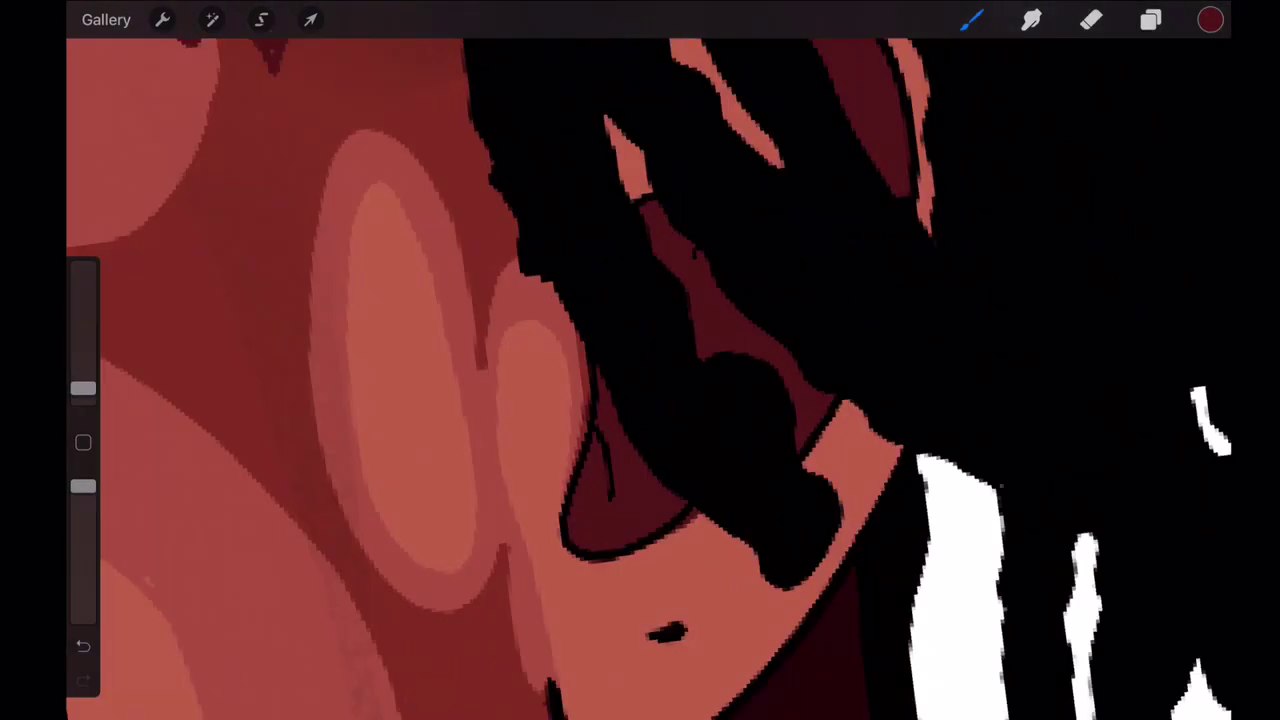
left_click(1091, 20)
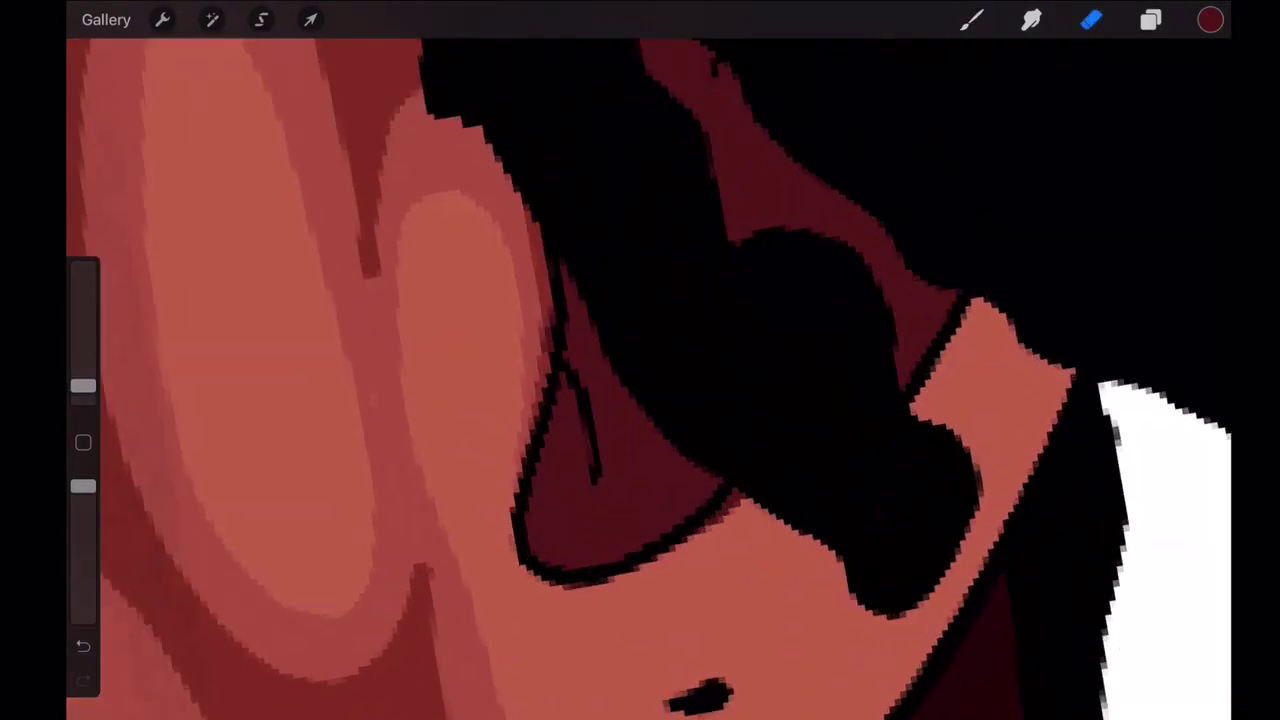
scroll(640, 380, "down", 3)
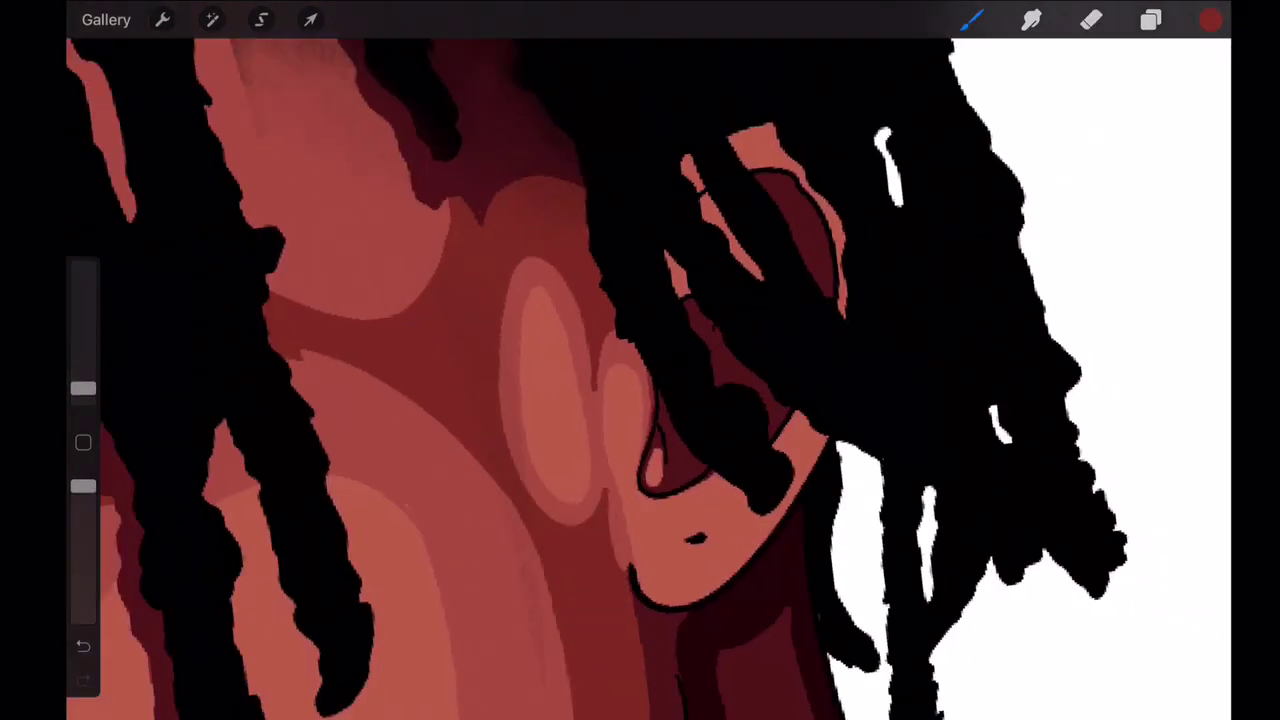
key("ctrl+z")
left_click(1151, 20)
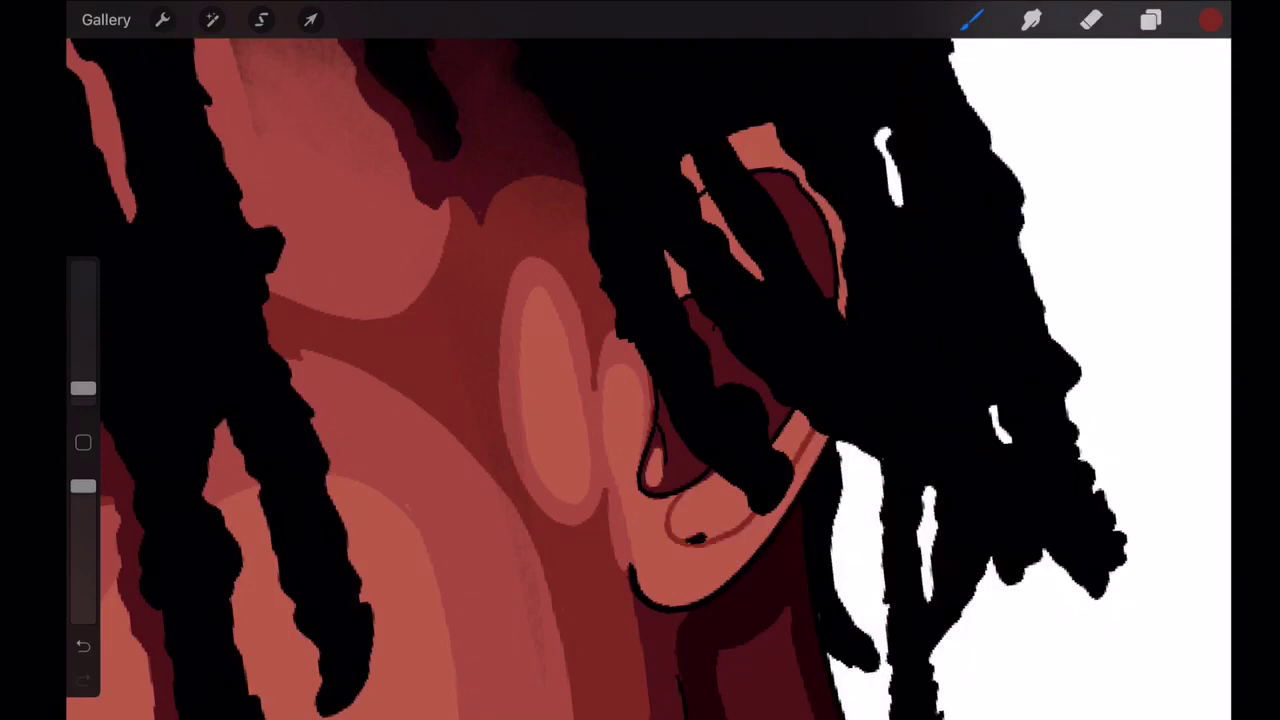
key("b")
key("ctrl+z")
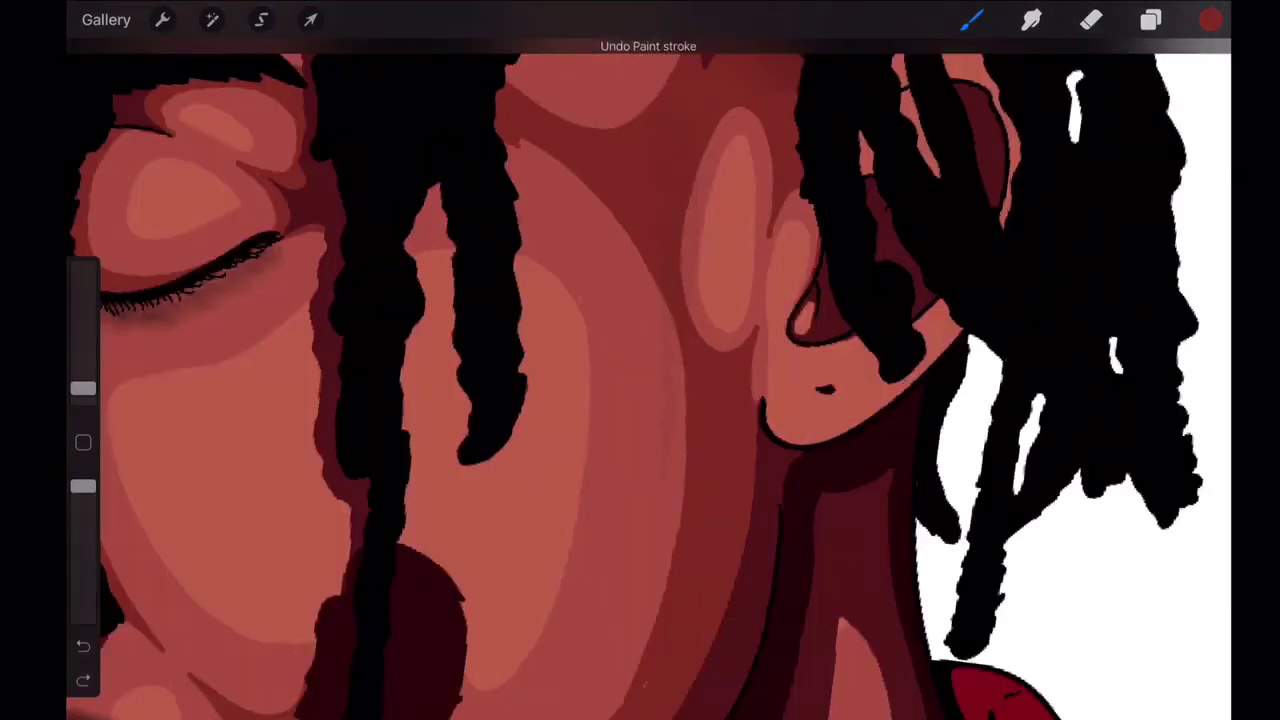
scroll(640, 380, "up", 3)
scroll(640, 380, "up", 2)
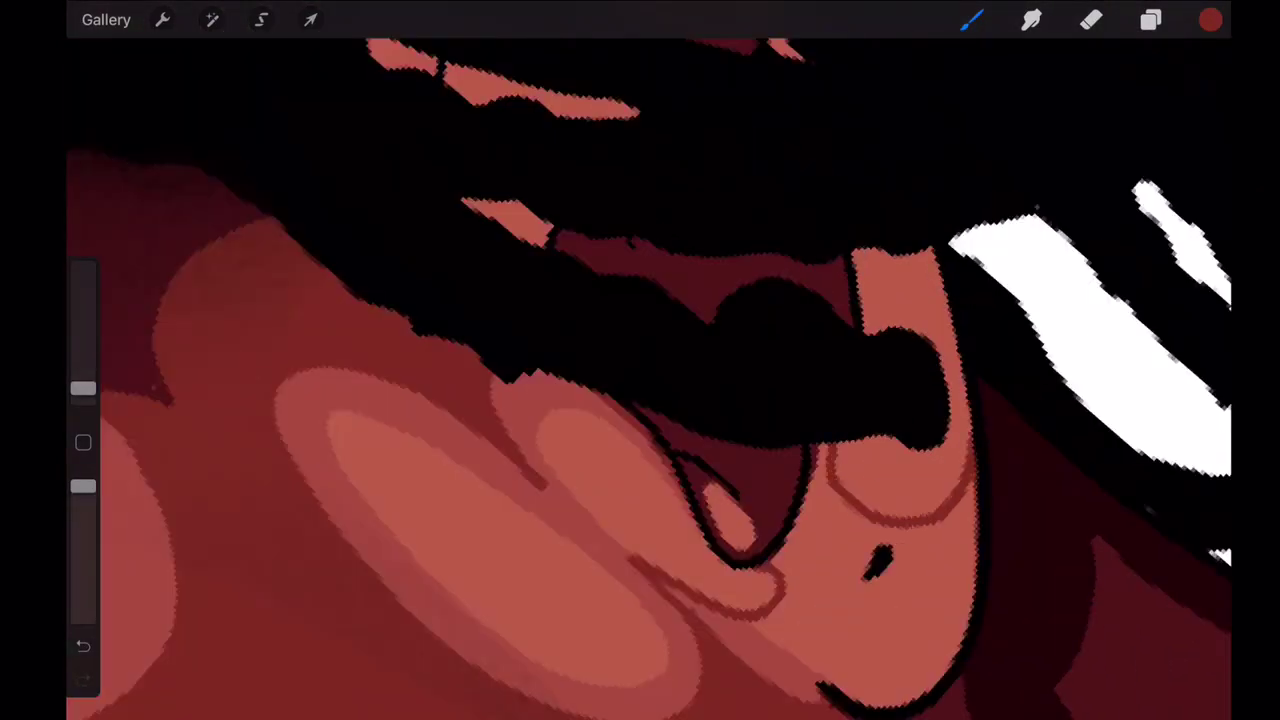
scroll(640, 380, "down", 3)
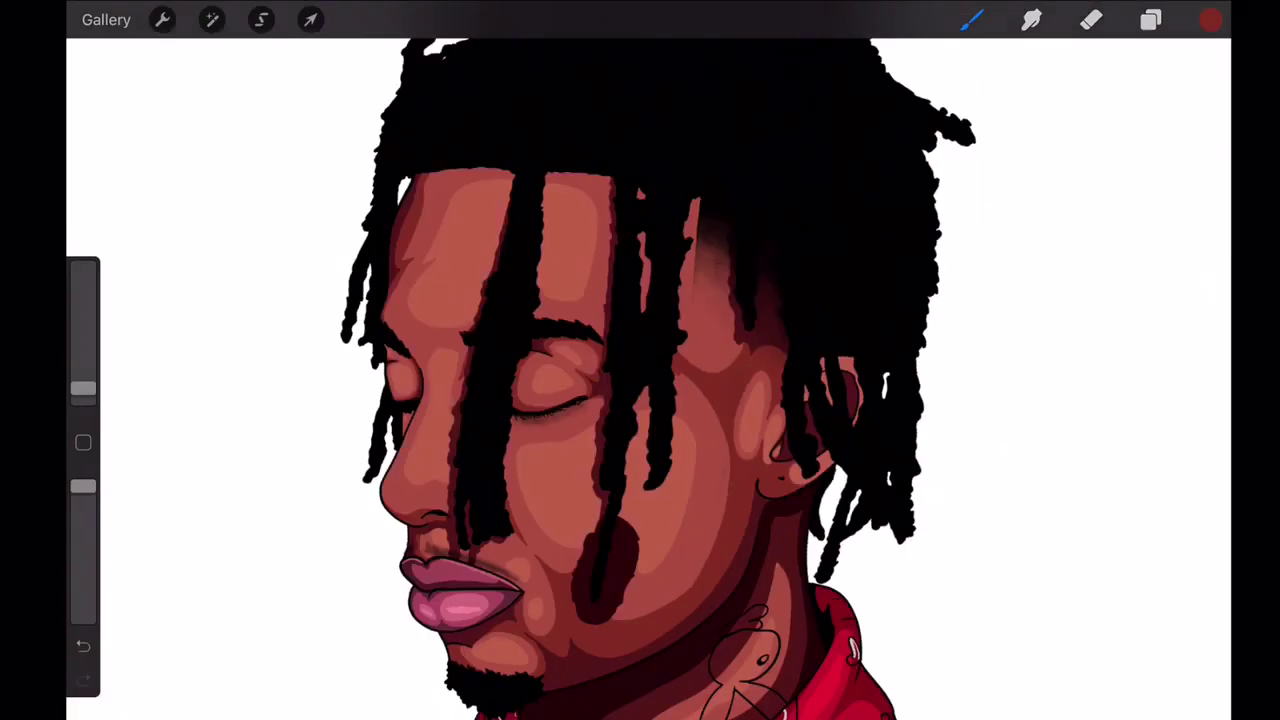
scroll(640, 380, "up", 3)
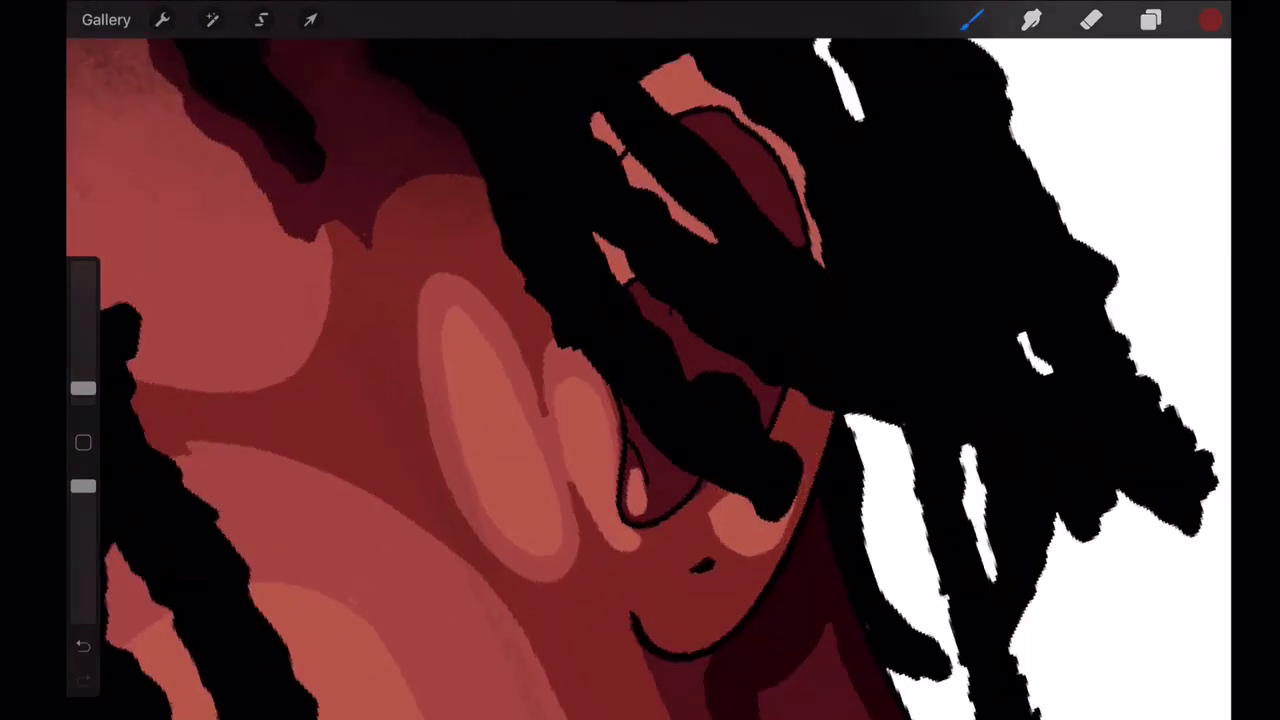
scroll(640, 380, "down", 3)
scroll(640, 380, "up", 3)
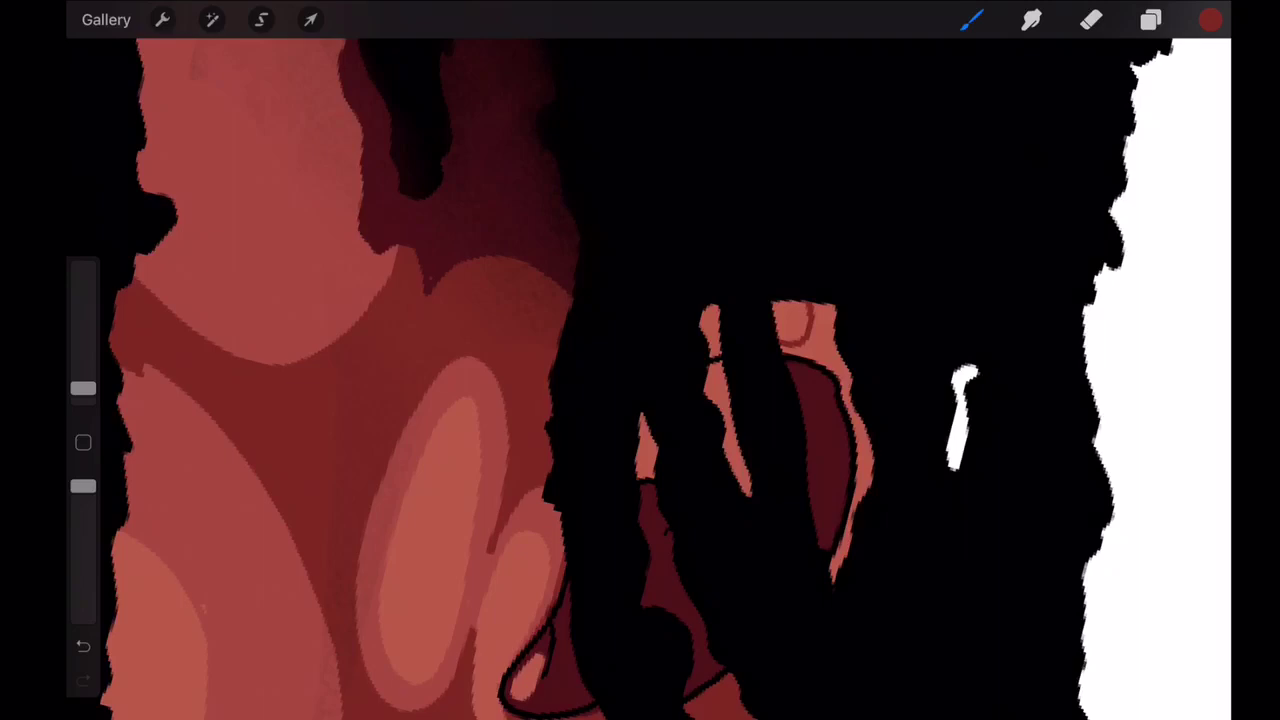
scroll(640, 380, "down", 1)
scroll(640, 380, "down", 1)
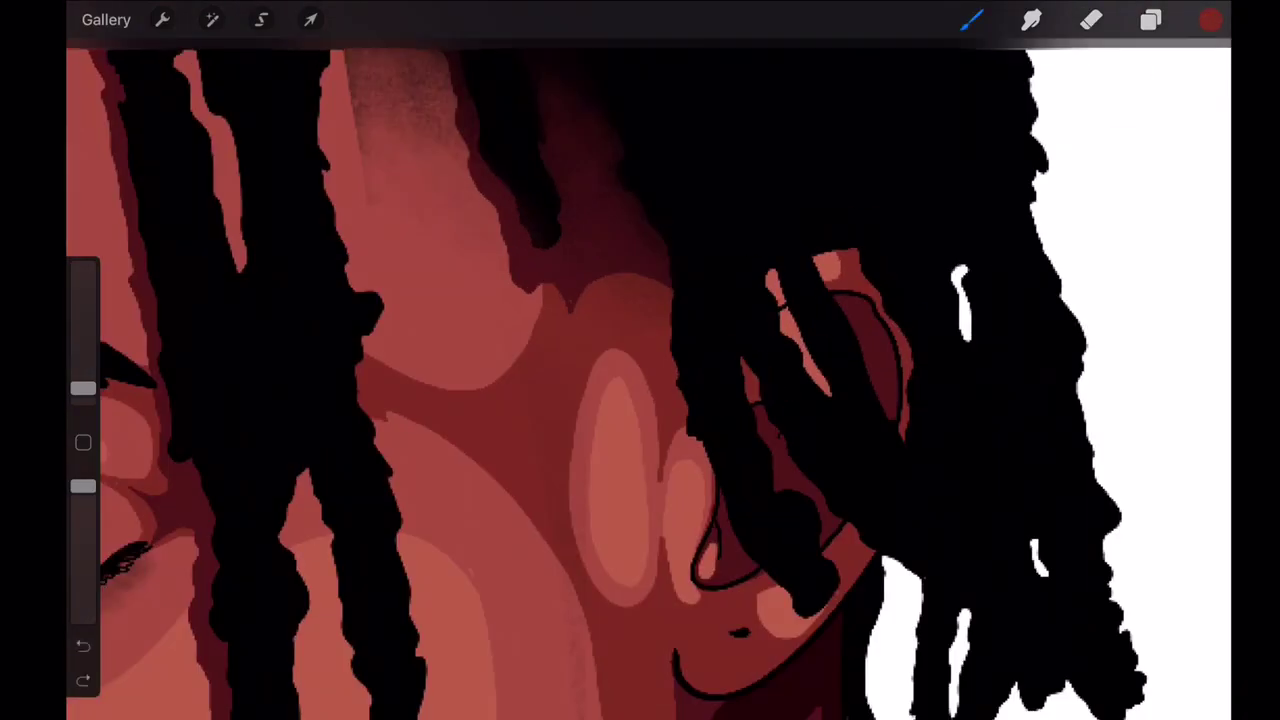
scroll(640, 380, "down", 3)
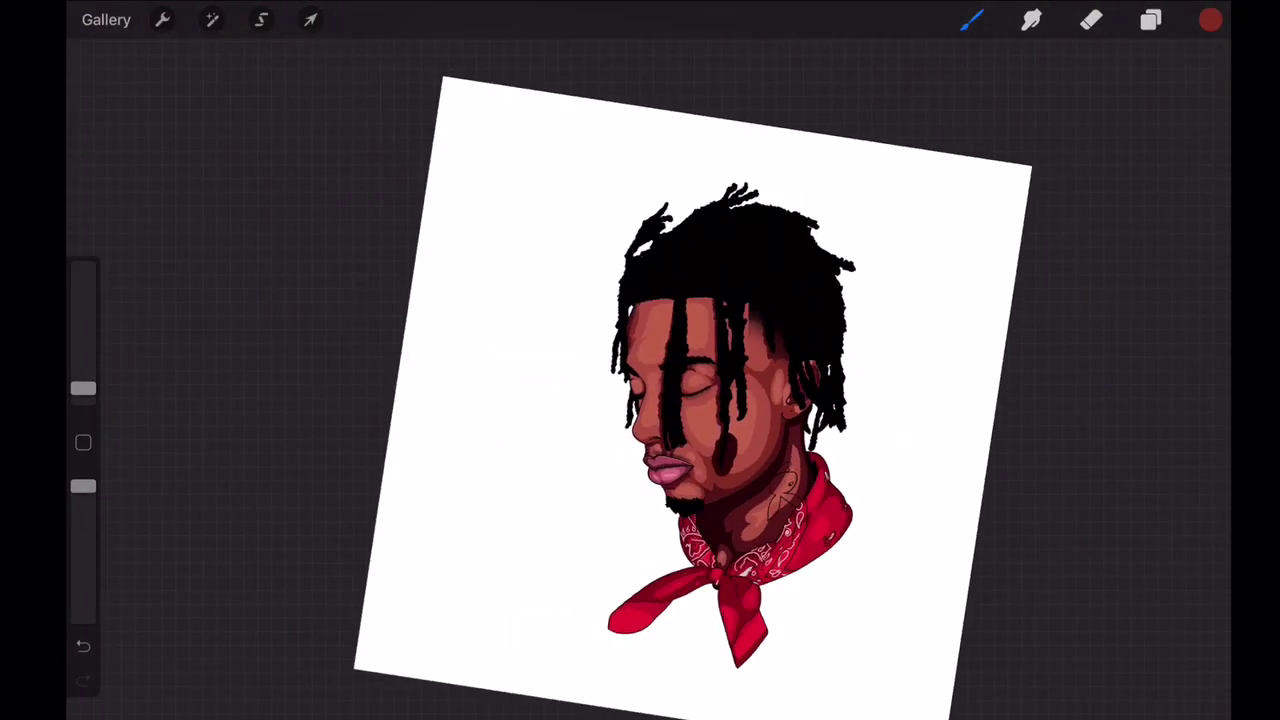
scroll(640, 380, "up", 4)
- Paint a small dark shading stroke near the ear on Layer 7
left_click(1150, 20)
left_click(970, 20)
left_click_drag(740, 258, 718, 298)
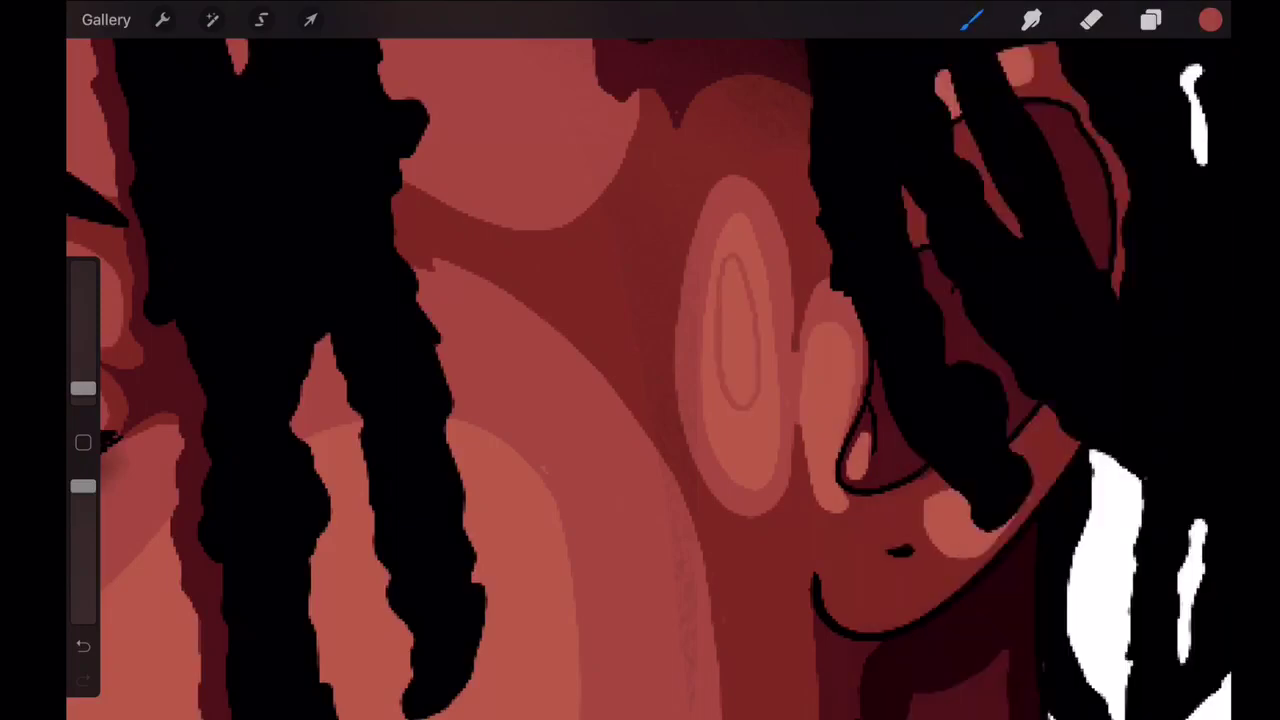
scroll(640, 380, "down", 3)
scroll(640, 380, "up", 3)
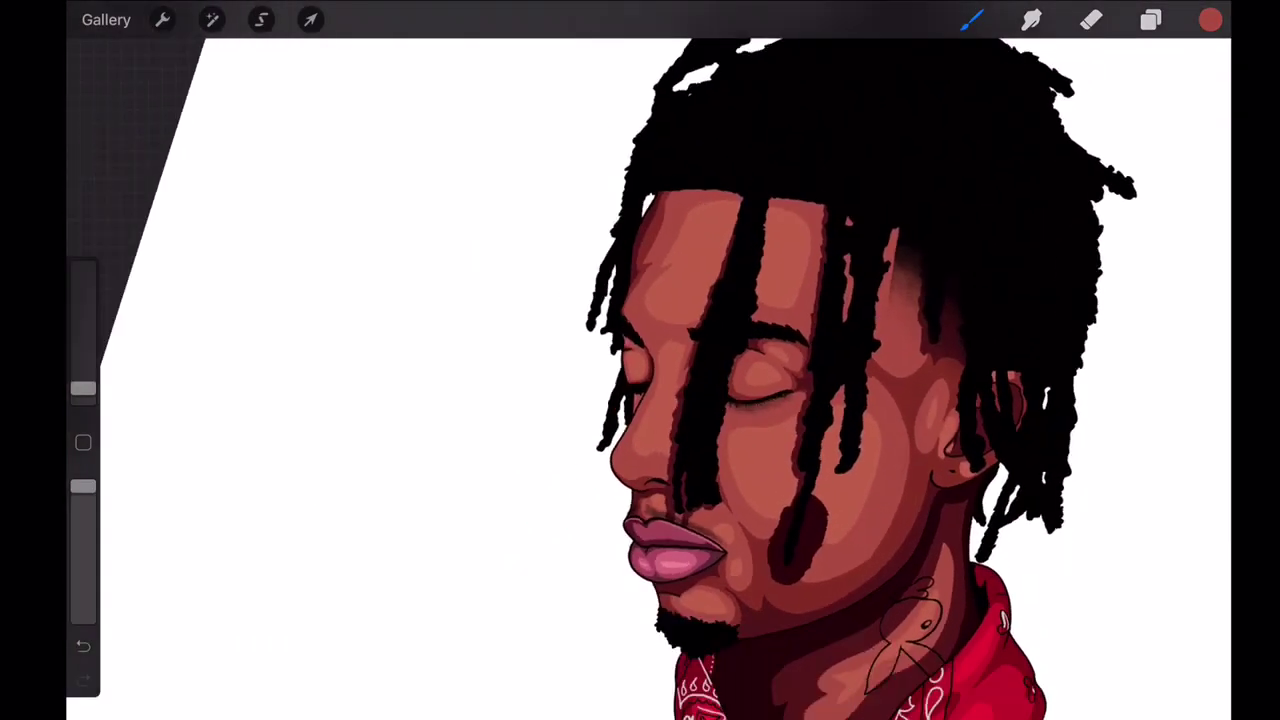
- Make Layer 8 the active layer
left_click(1150, 20)
scroll(640, 360, "up", 3)
left_click(1150, 20)
left_click(1060, 373)
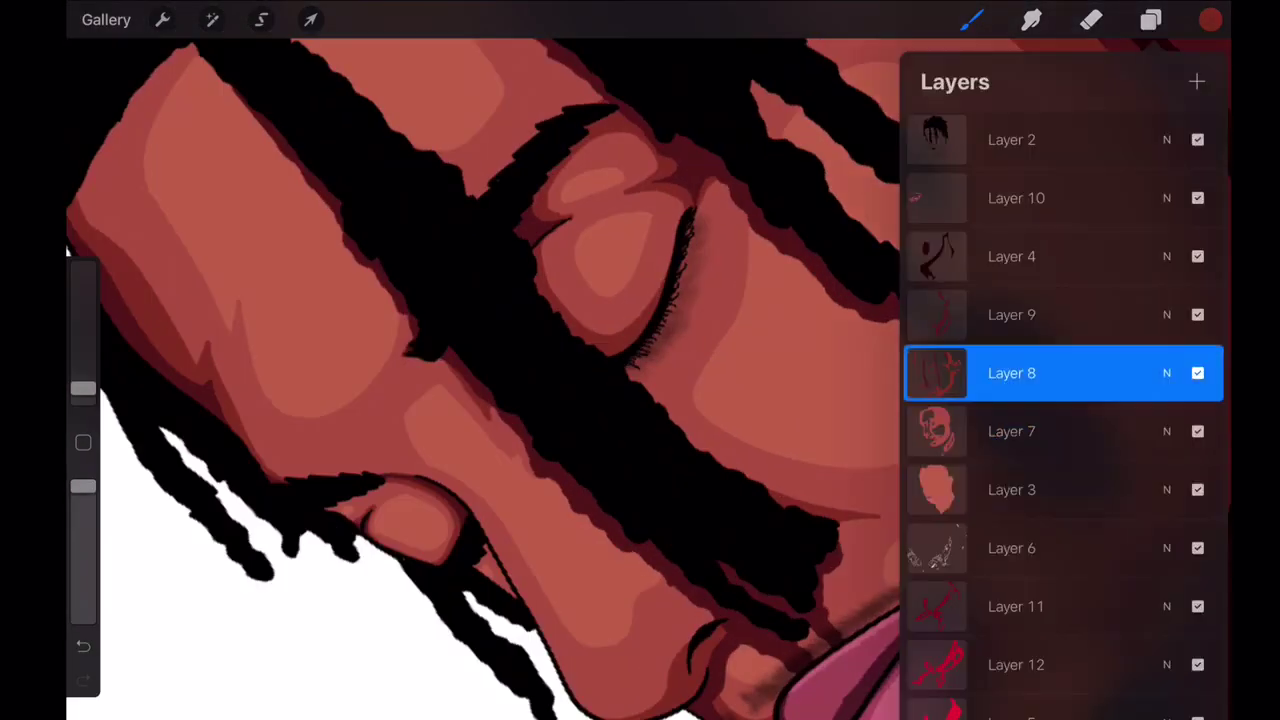
left_click(1150, 20)
scroll(640, 360, "up", 2)
scroll(640, 360, "down", 3)
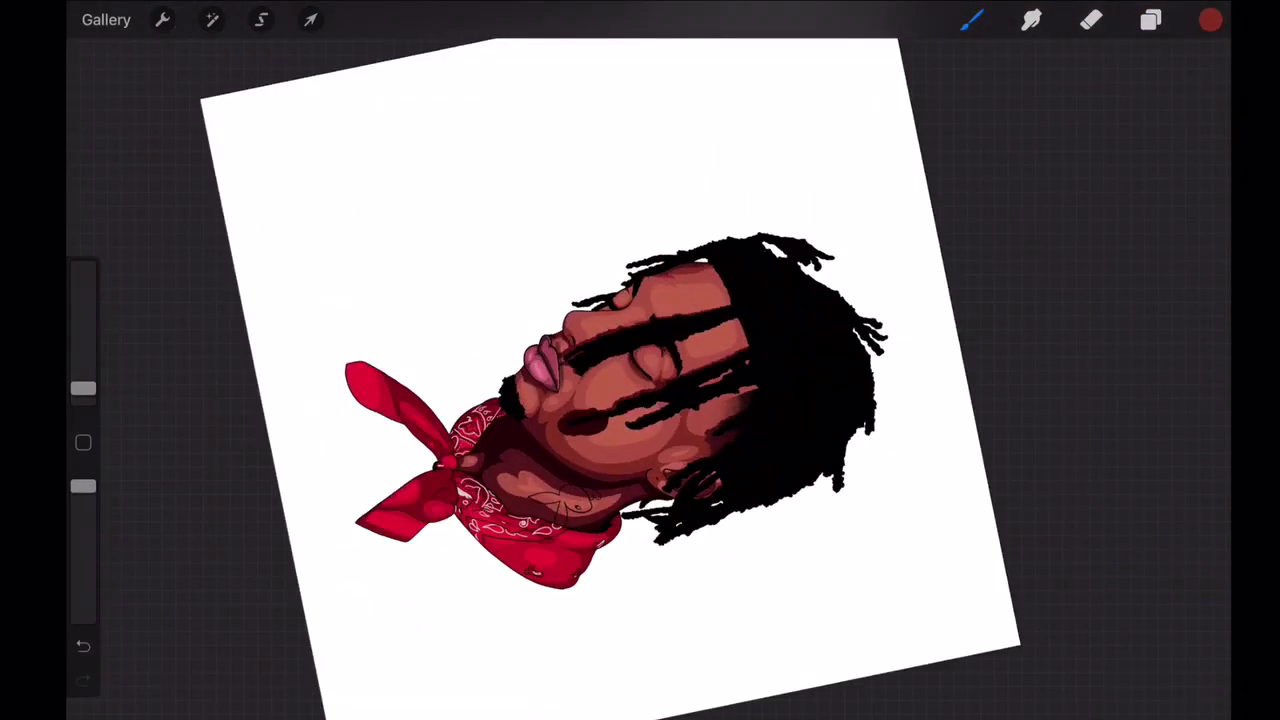
scroll(640, 360, "up", 5)
scroll(640, 360, "down", 2)
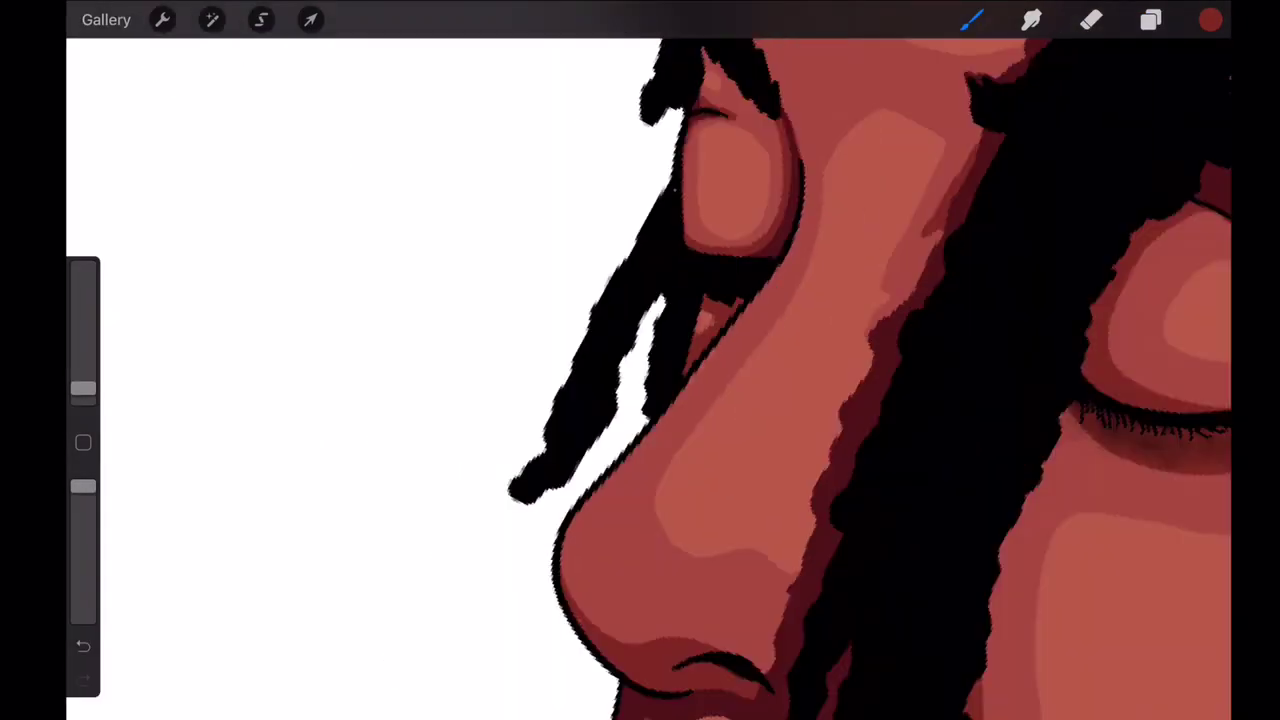
scroll(640, 360, "down", 3)
scroll(640, 360, "up", 3)
scroll(640, 360, "down", 3)
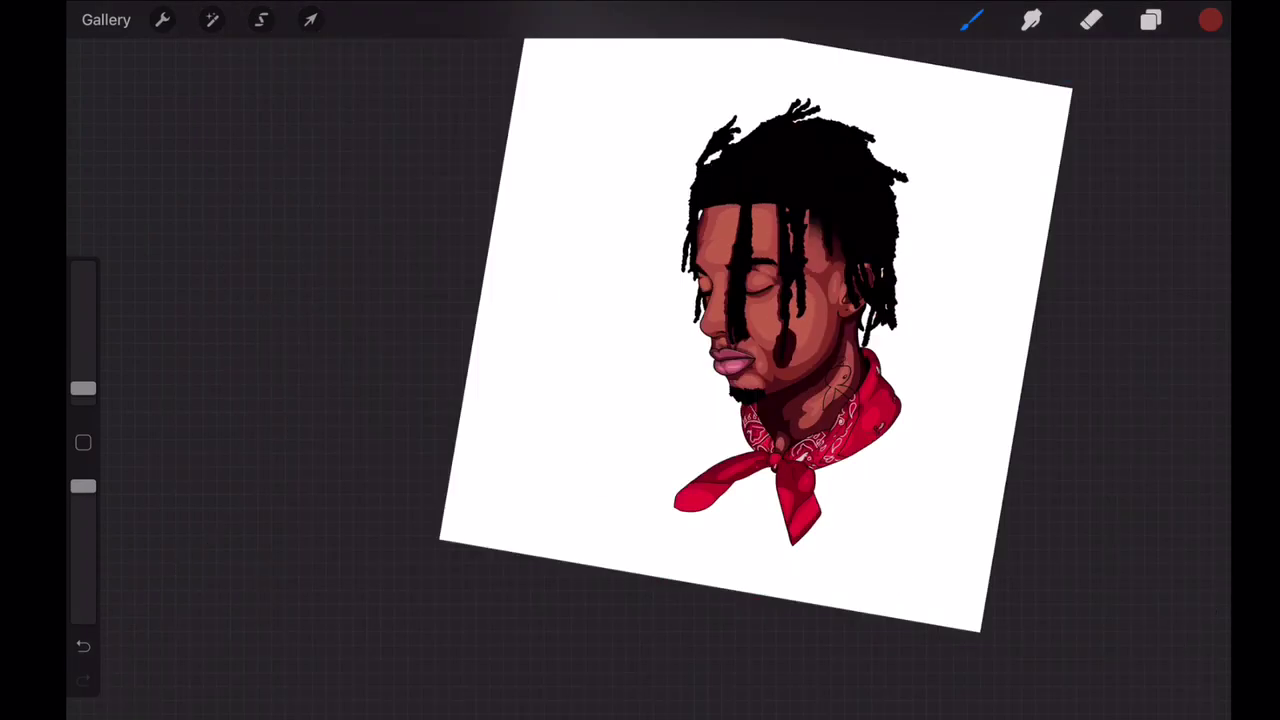
- Pick the salmon highlight swatch from the saved colour palettes
left_click(1210, 20)
left_click(1190, 705)
left_click(1080, 134)
left_click(1210, 20)
scroll(640, 360, "up", 4)
- On a new layer with the reference photo shown, outline and fill a salmon forehead highlight
left_click(1150, 20)
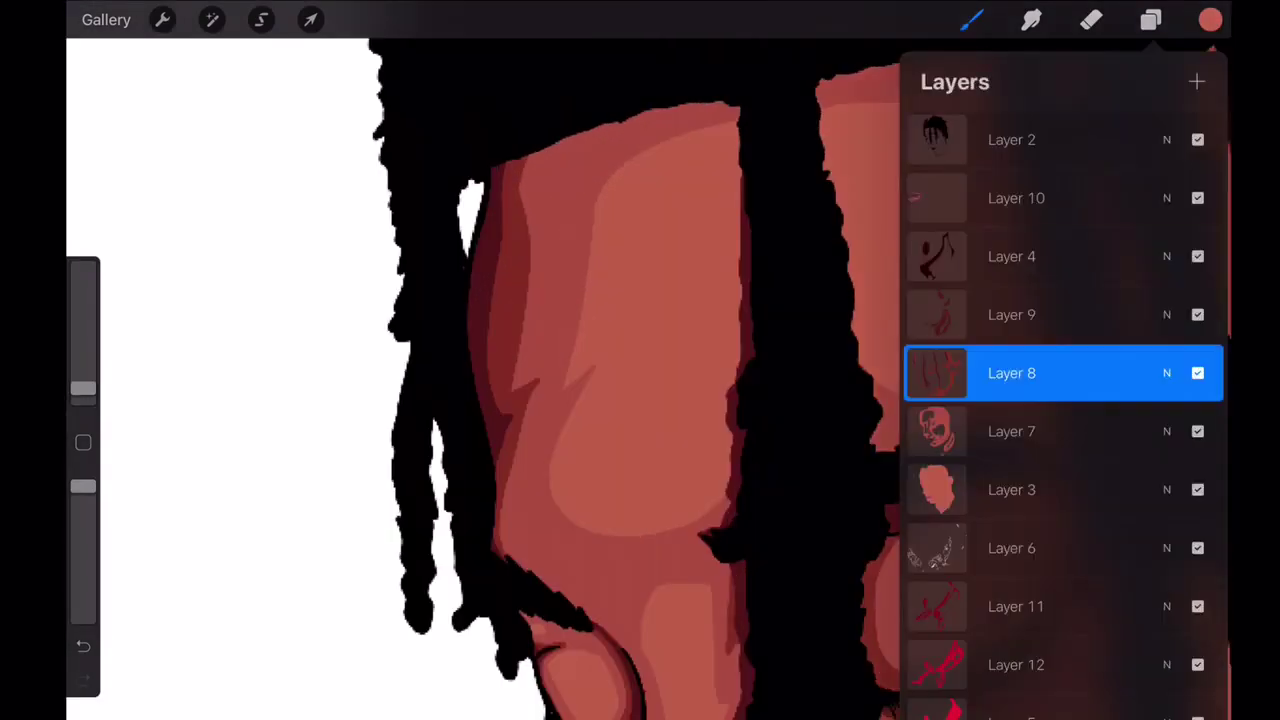
left_click(1197, 81)
left_click_drag(500, 360, 700, 360)
left_click(971, 20)
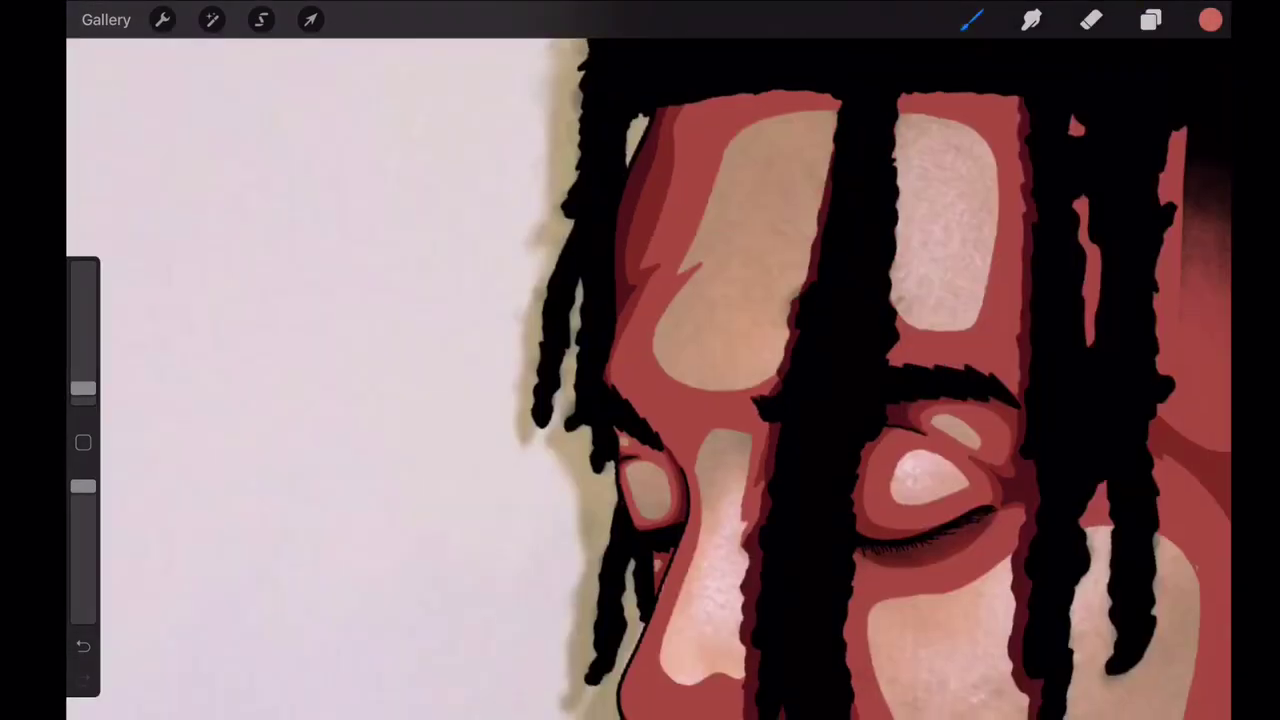
scroll(640, 360, "up", 3)
scroll(640, 360, "up", 2)
left_click_drag(710, 168, 866, 318)
left_click_drag(1210, 20, 770, 300)
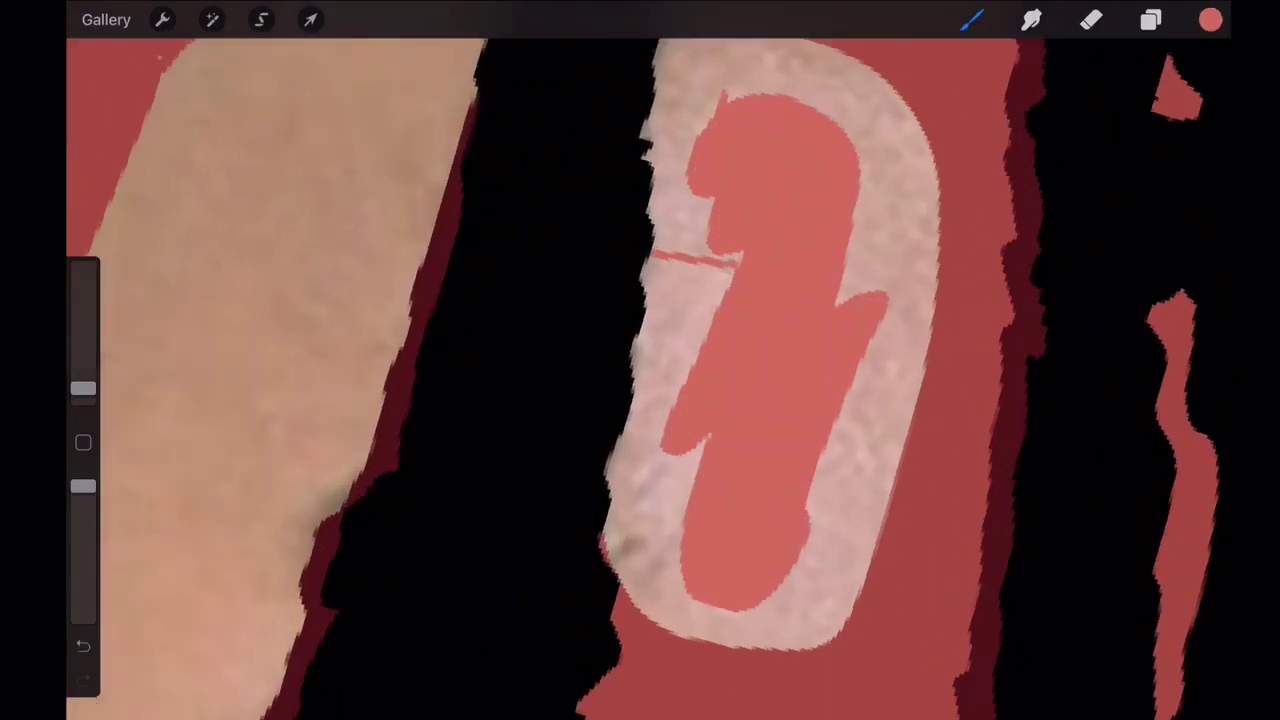
scroll(640, 360, "down", 5)
left_click(1150, 20)
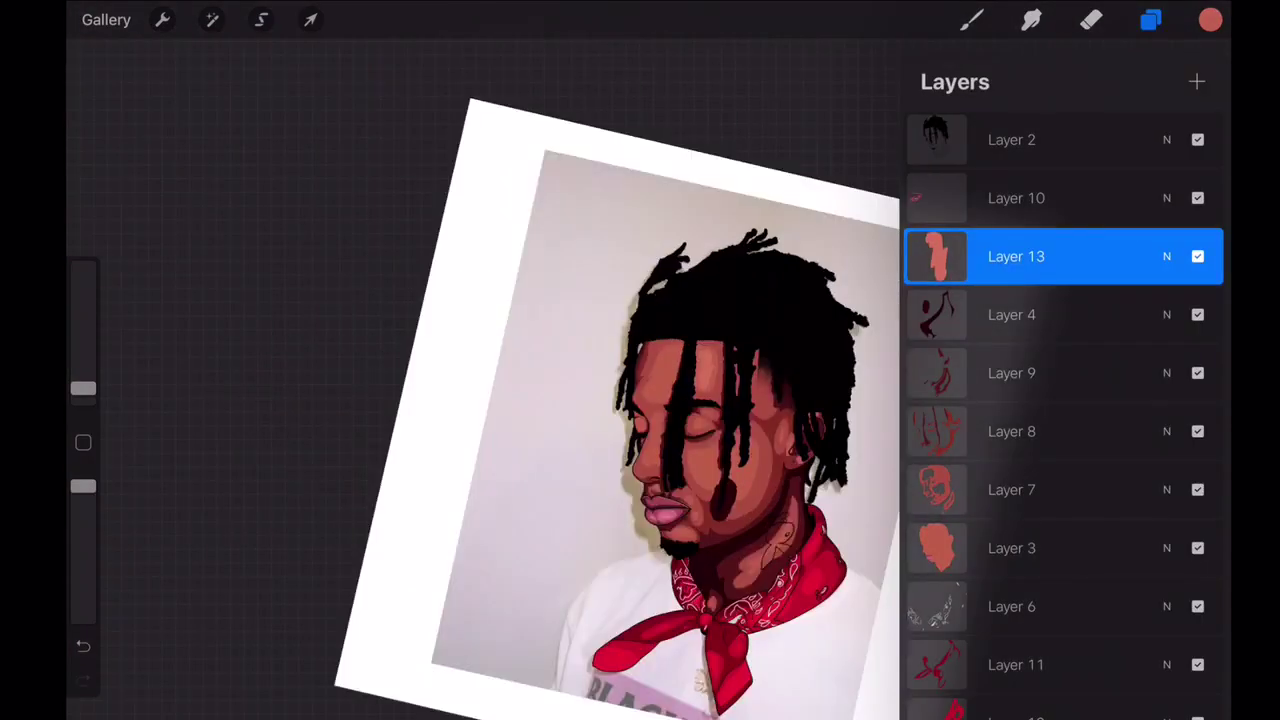
- Undo the stray stroke, hide Layer 3's skin fill, and select Layer 6
left_click(1150, 20)
scroll(640, 360, "up", 5)
key("ctrl+z")
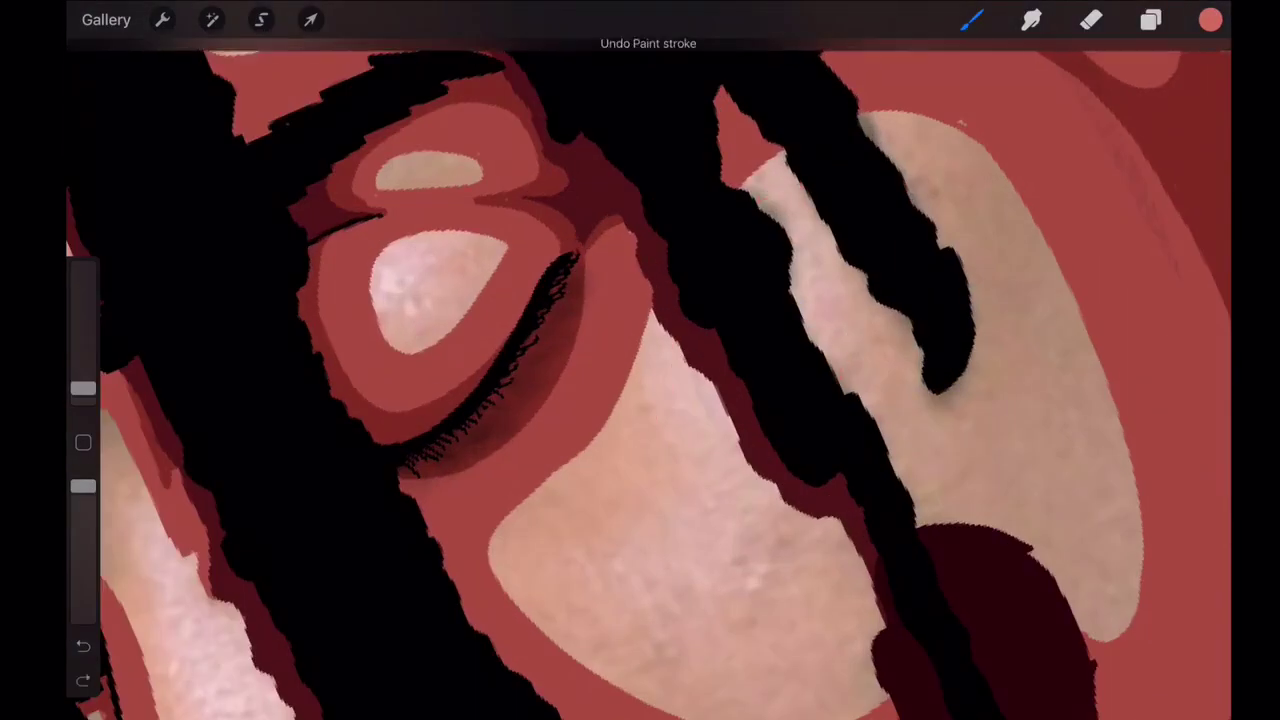
left_click(1150, 20)
left_click(1197, 548)
left_click(1011, 606)
left_click(971, 20)
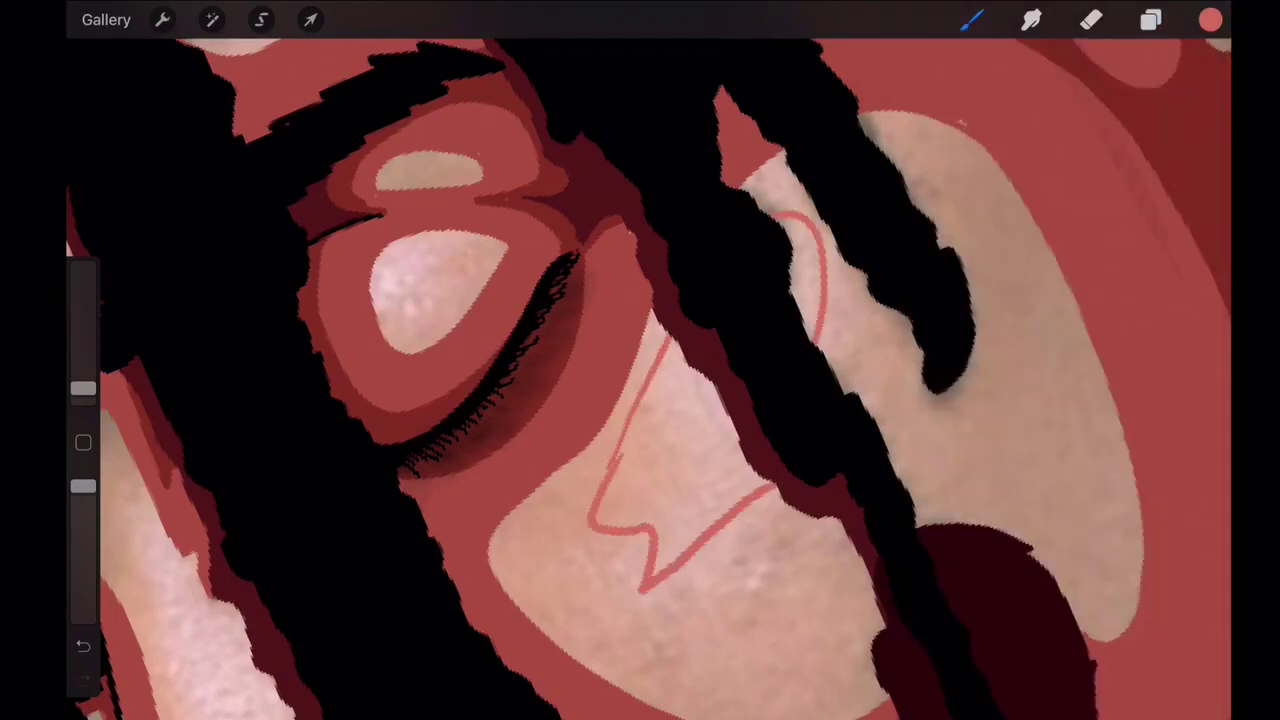
- Outline a highlight along the nose and fill it with salmon
scroll(640, 360, "down", 3)
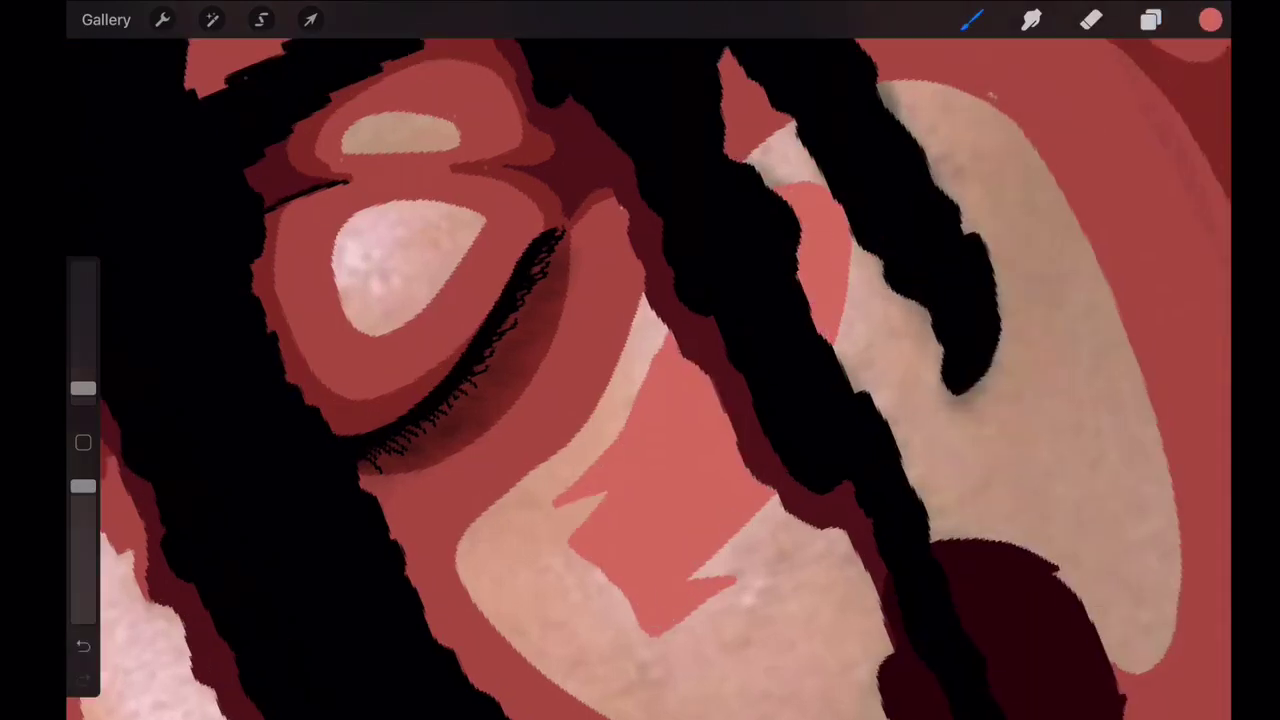
scroll(640, 360, "up", 3)
left_click_drag(624, 210, 640, 530)
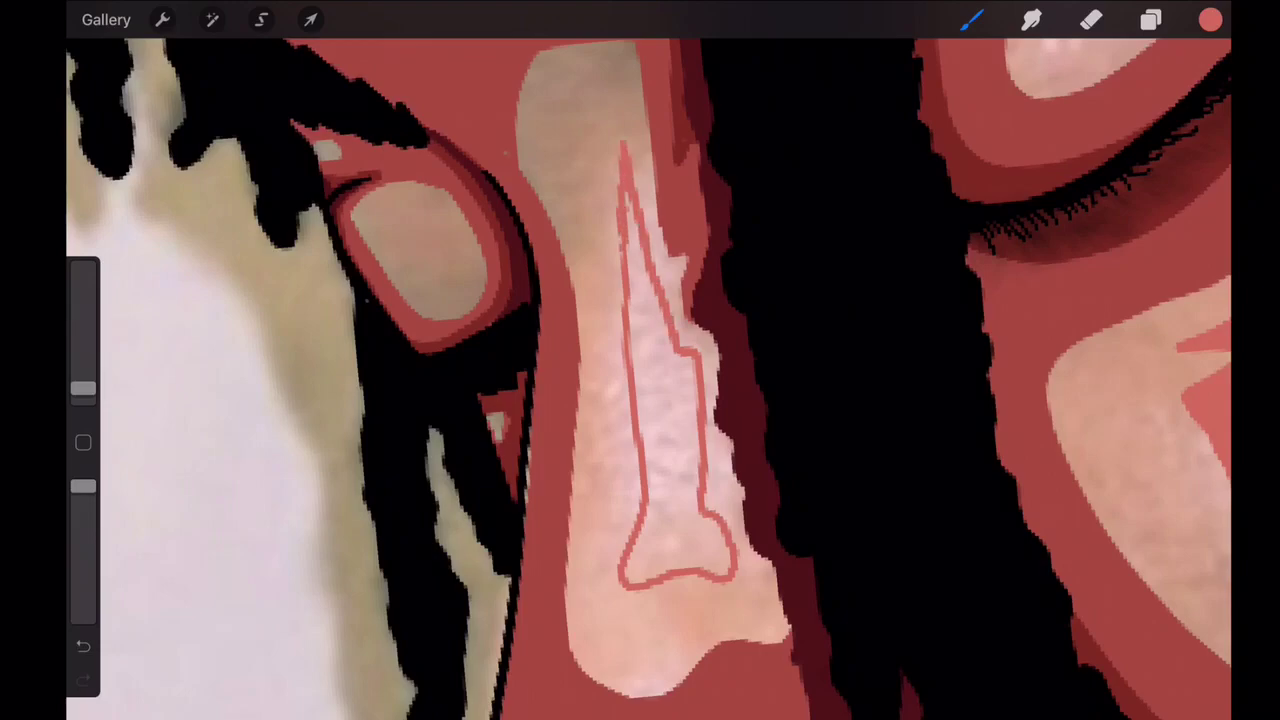
left_click_drag(1210, 20, 660, 420)
scroll(640, 360, "down", 5)
scroll(640, 360, "down", 3)
- Merge Layer 13 into Layer 14, show Layer 3 again, and move Layer 14 above it
left_click(1150, 20)
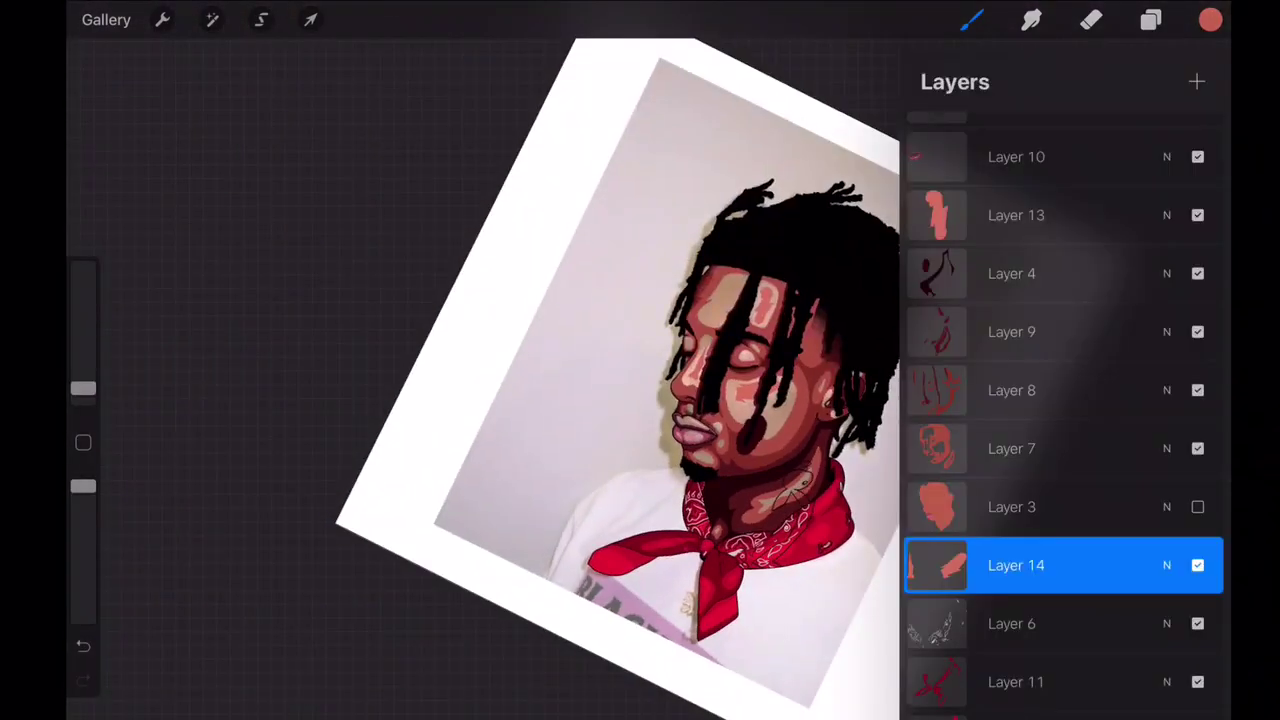
left_click_drag(1016, 215, 1016, 530)
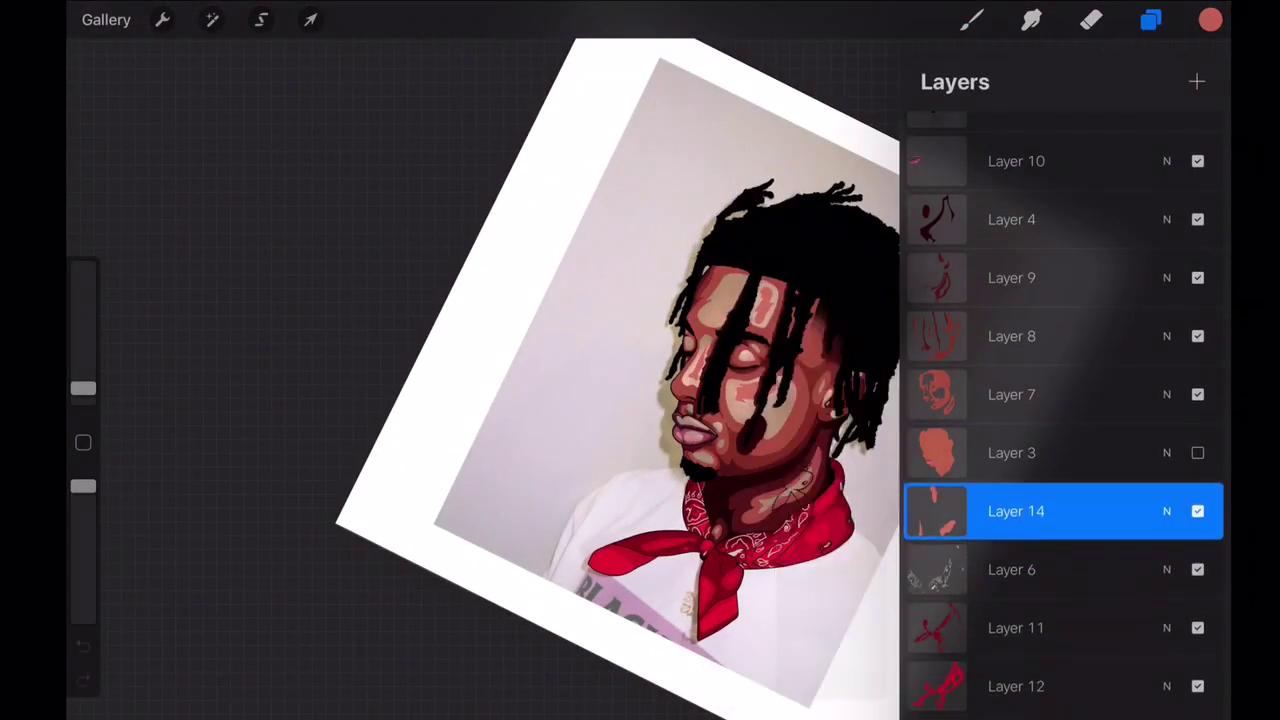
left_click(1197, 452)
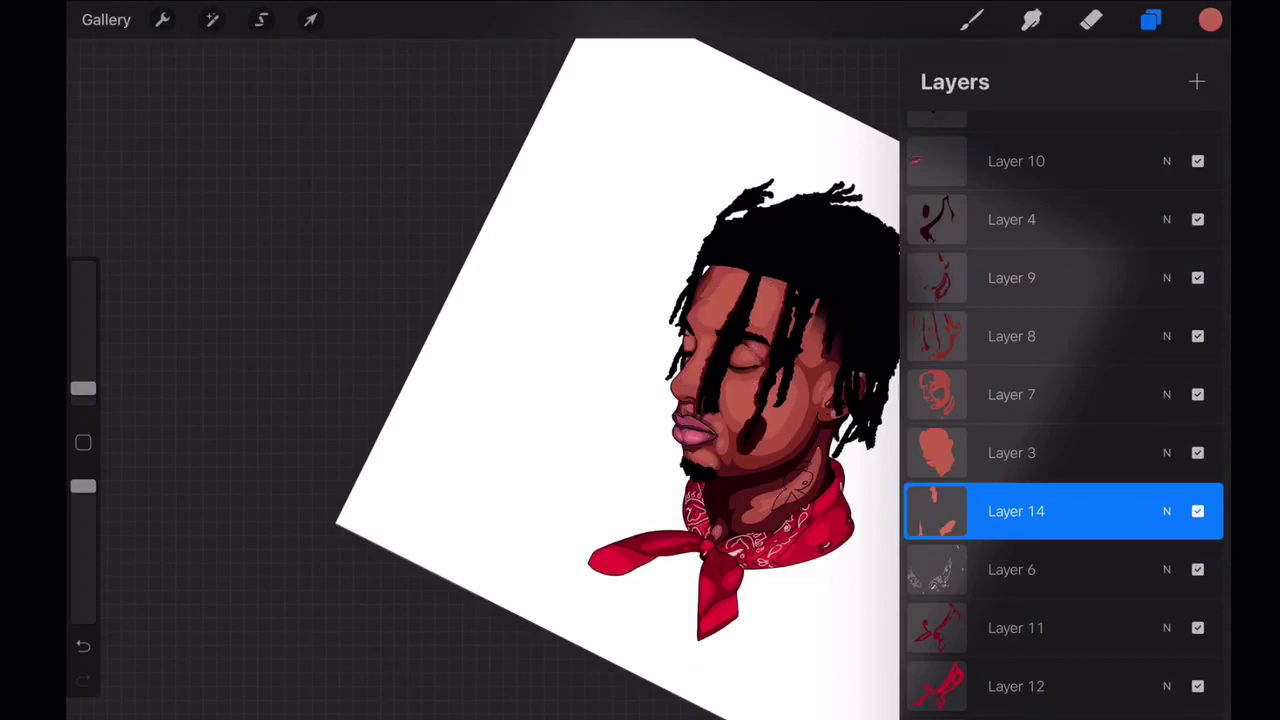
left_click_drag(1016, 511, 1016, 452)
left_click(1150, 20)
scroll(640, 360, "down", 3)
scroll(640, 360, "up", 10)
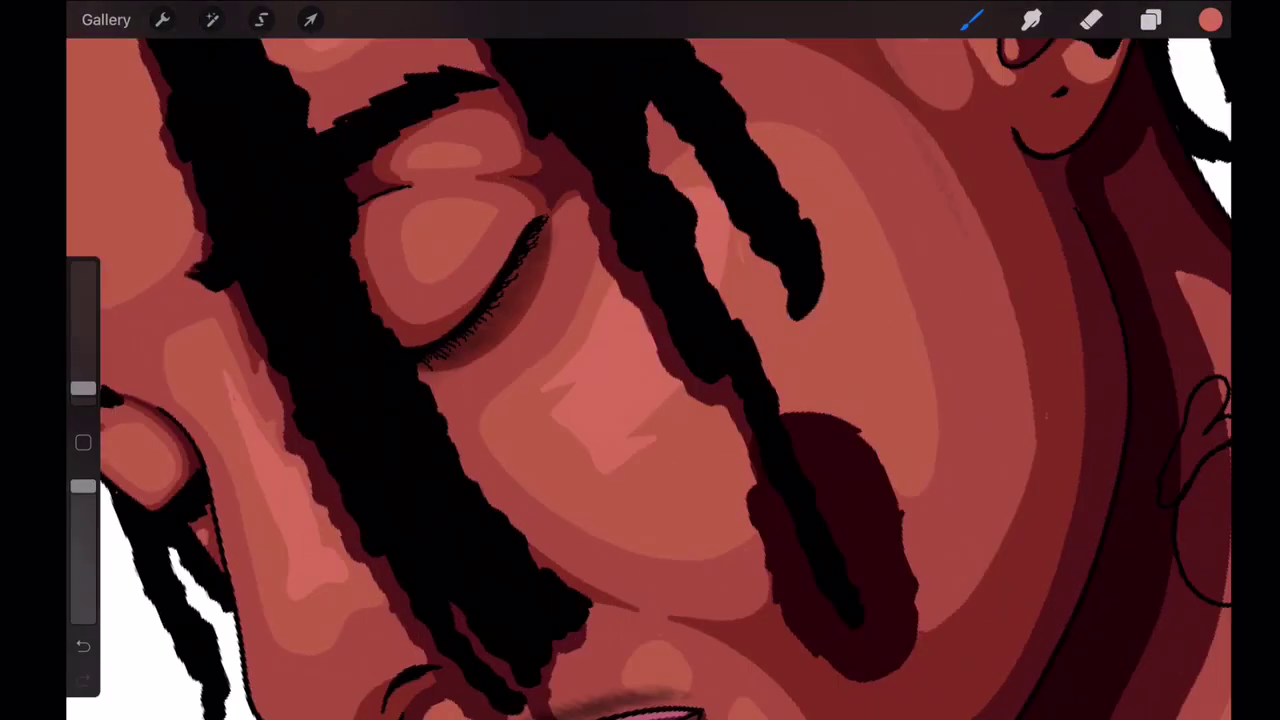
- Review the facial highlights, undo one stray stroke, and open the Brush Library
scroll(640, 360, "down", 5)
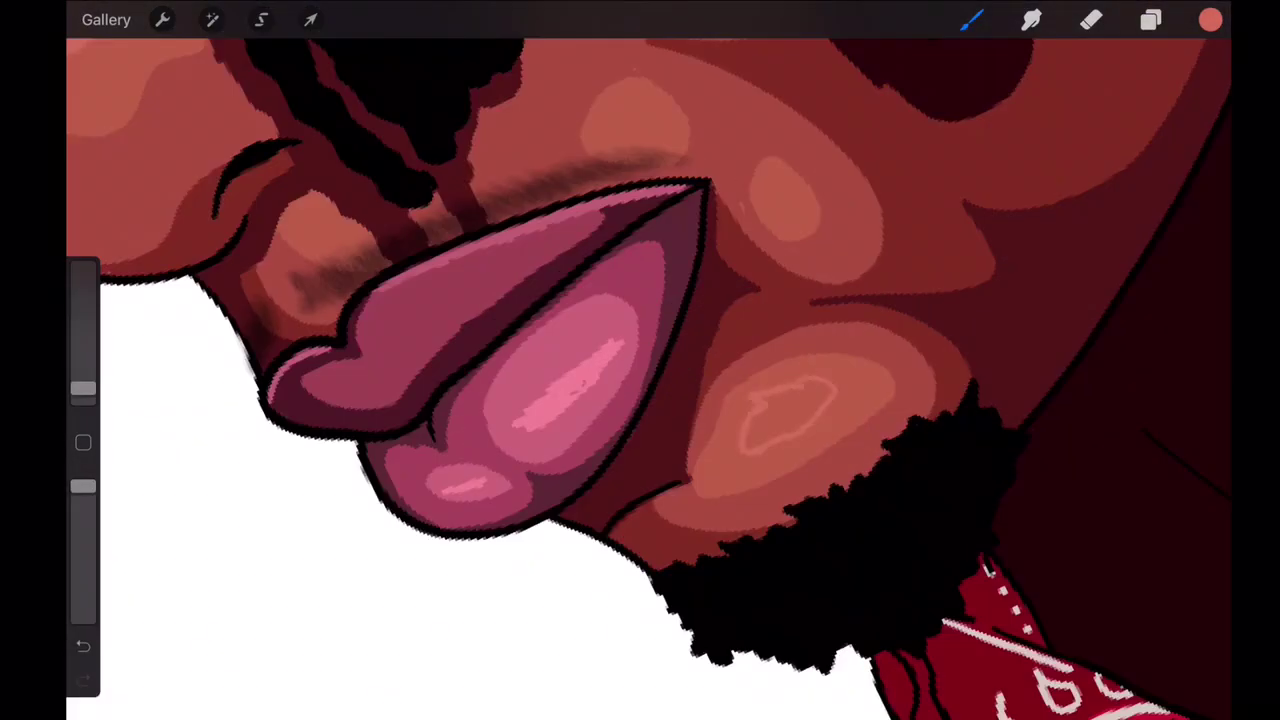
scroll(640, 360, "down", 2)
scroll(640, 360, "down", 5)
scroll(640, 360, "up", 10)
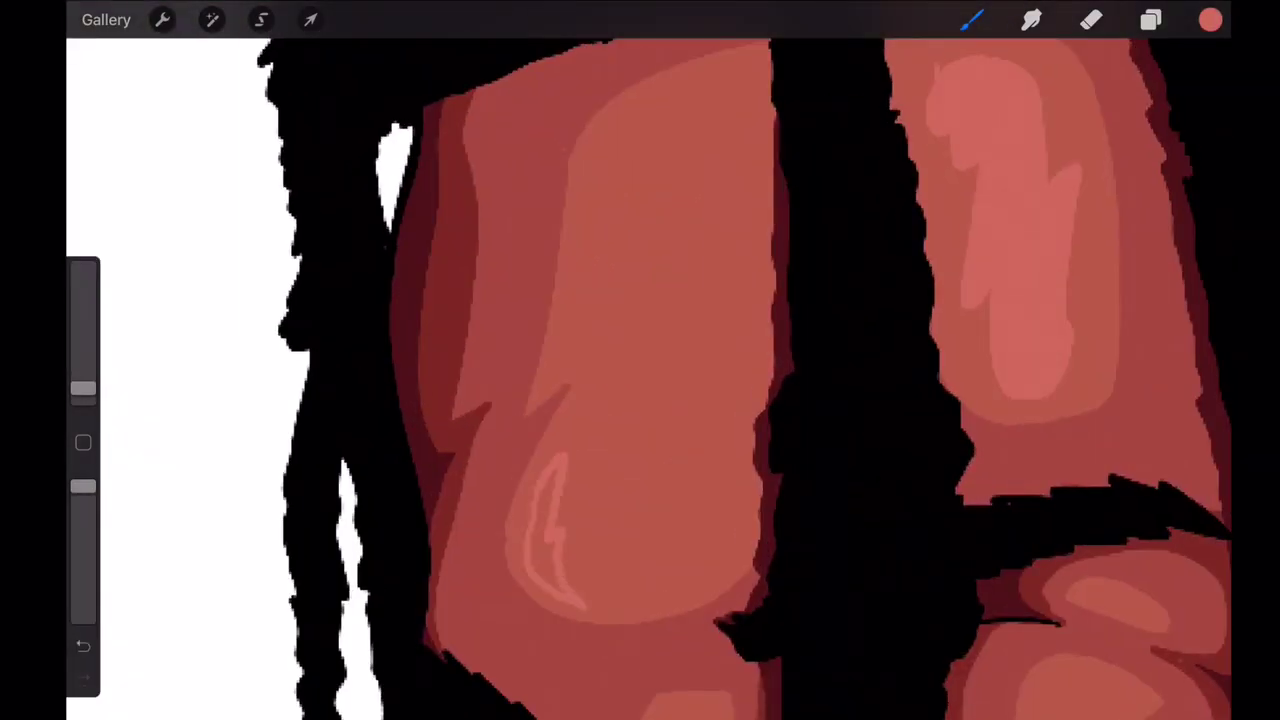
scroll(640, 360, "down", 5)
key("ctrl+z")
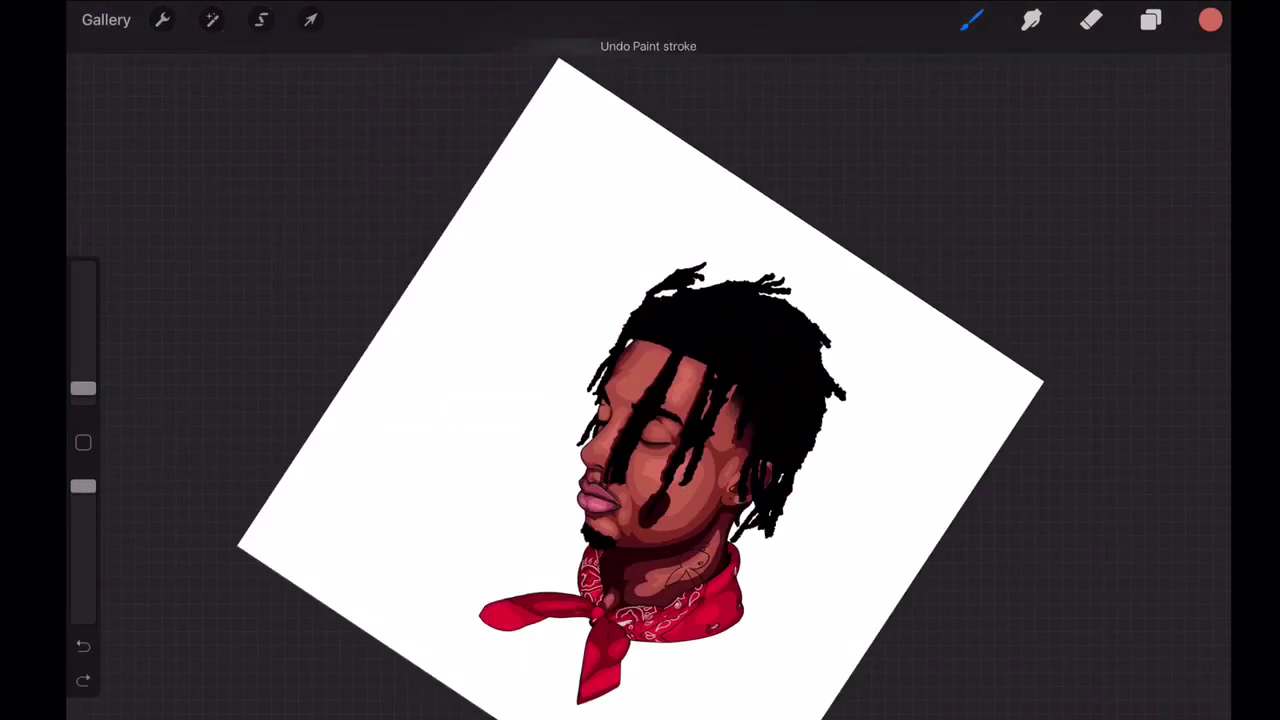
scroll(640, 360, "up", 10)
scroll(640, 360, "down", 5)
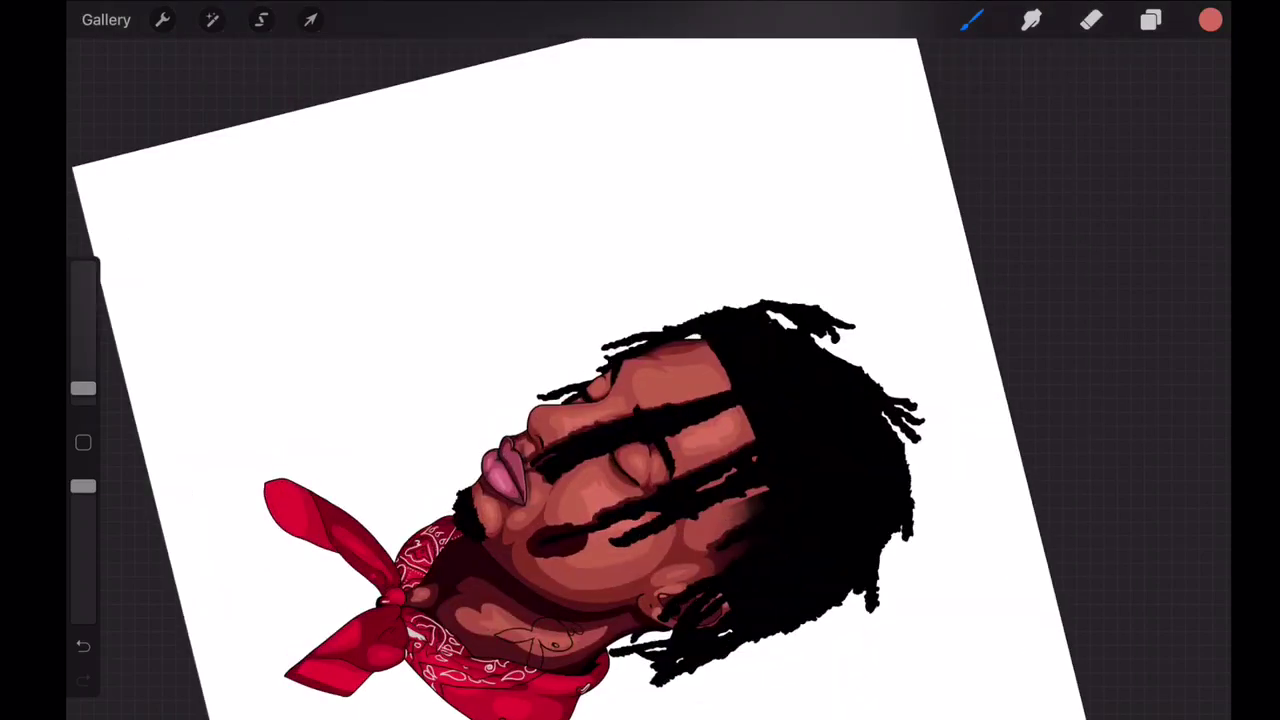
scroll(640, 360, "up", 10)
scroll(640, 360, "up", 2)
scroll(640, 360, "down", 5)
scroll(640, 360, "down", 2)
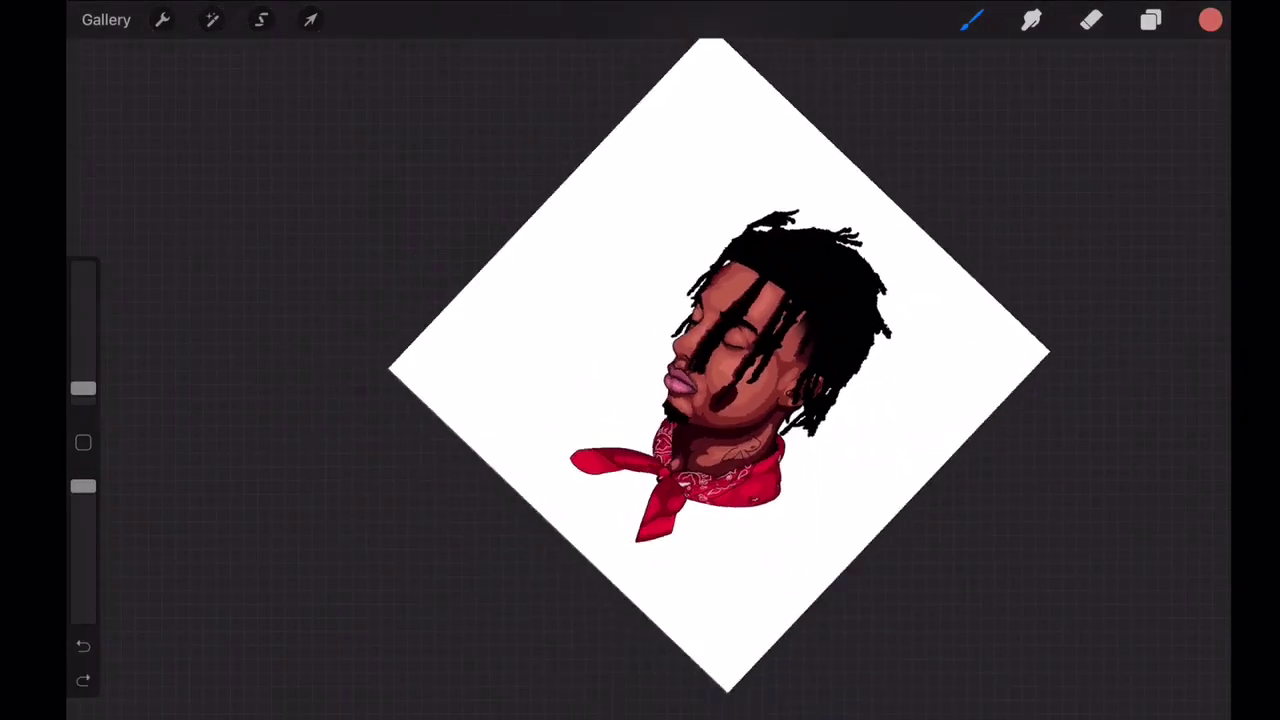
scroll(640, 360, "up", 10)
scroll(640, 360, "down", 5)
scroll(640, 360, "up", 5)
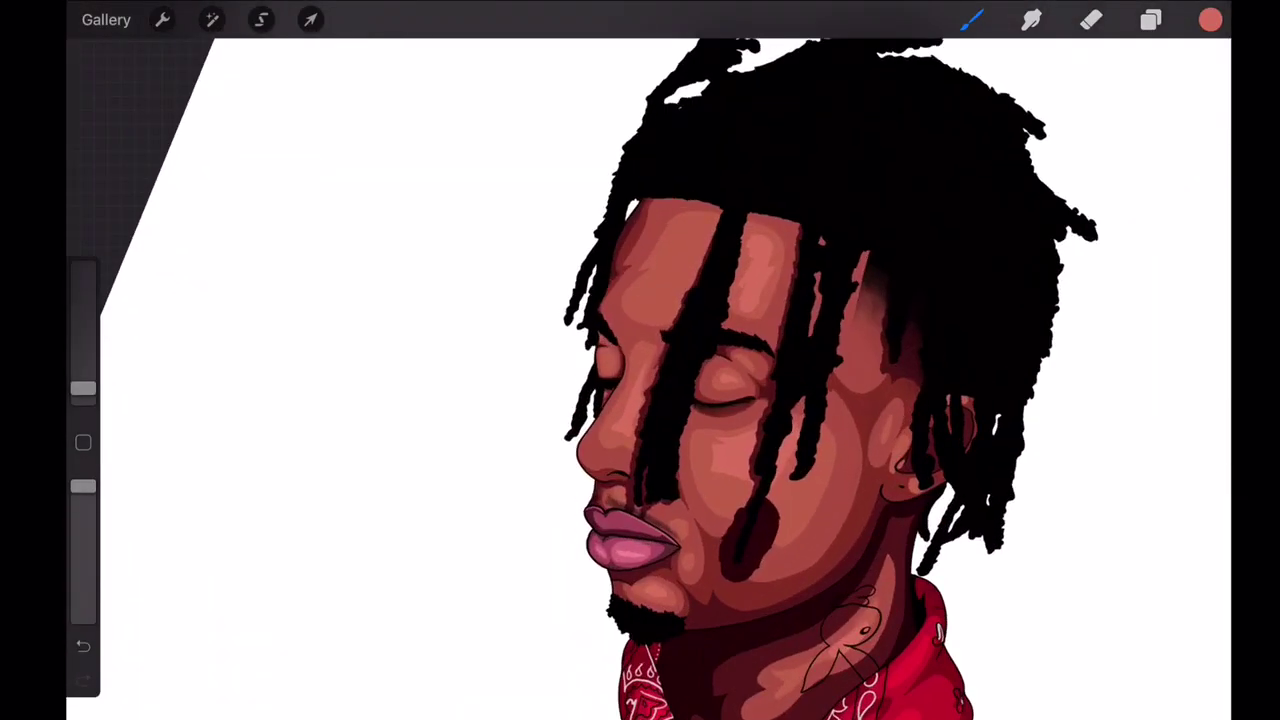
scroll(640, 360, "up", 5)
scroll(640, 360, "down", 5)
scroll(640, 360, "down", 2)
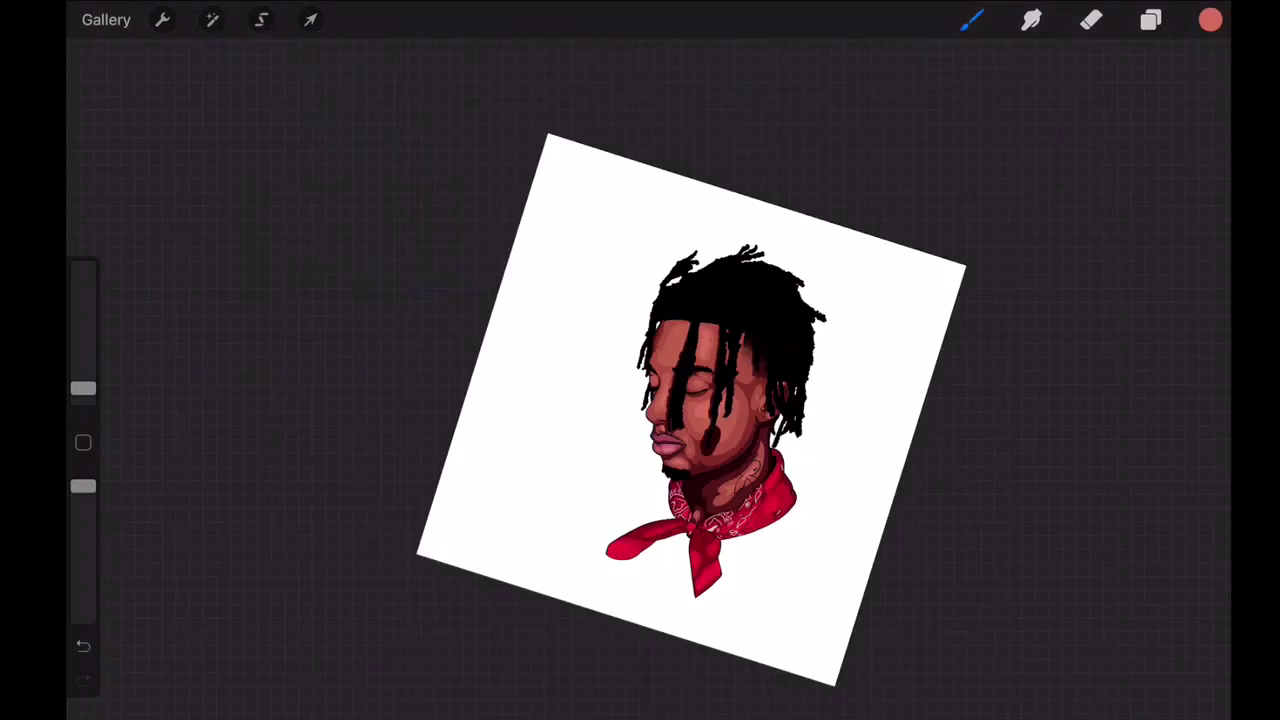
scroll(640, 360, "up", 3)
left_click(971, 19)
- Browse the Spraypaints, Calligraphy and Artistic brush sets and choose an Artistic brush
left_click(866, 530)
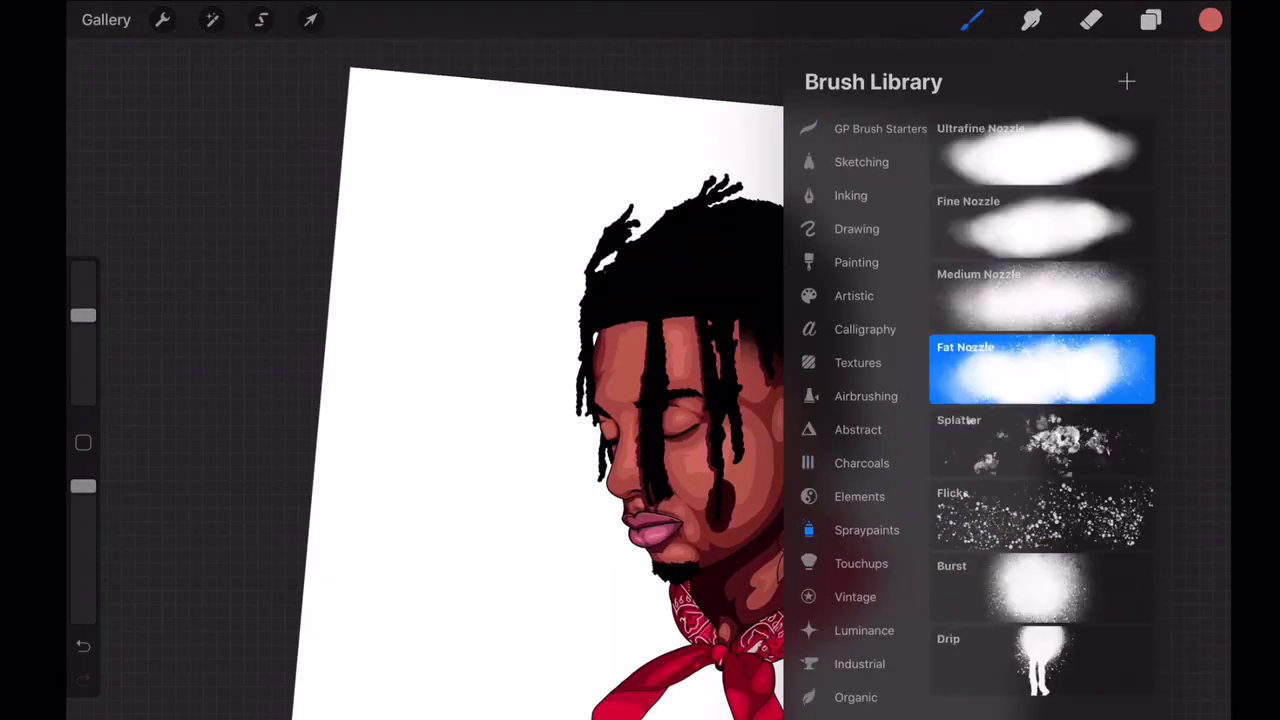
left_click(865, 329)
left_click(1040, 437)
left_click(854, 296)
left_click(1040, 150)
left_click(971, 19)
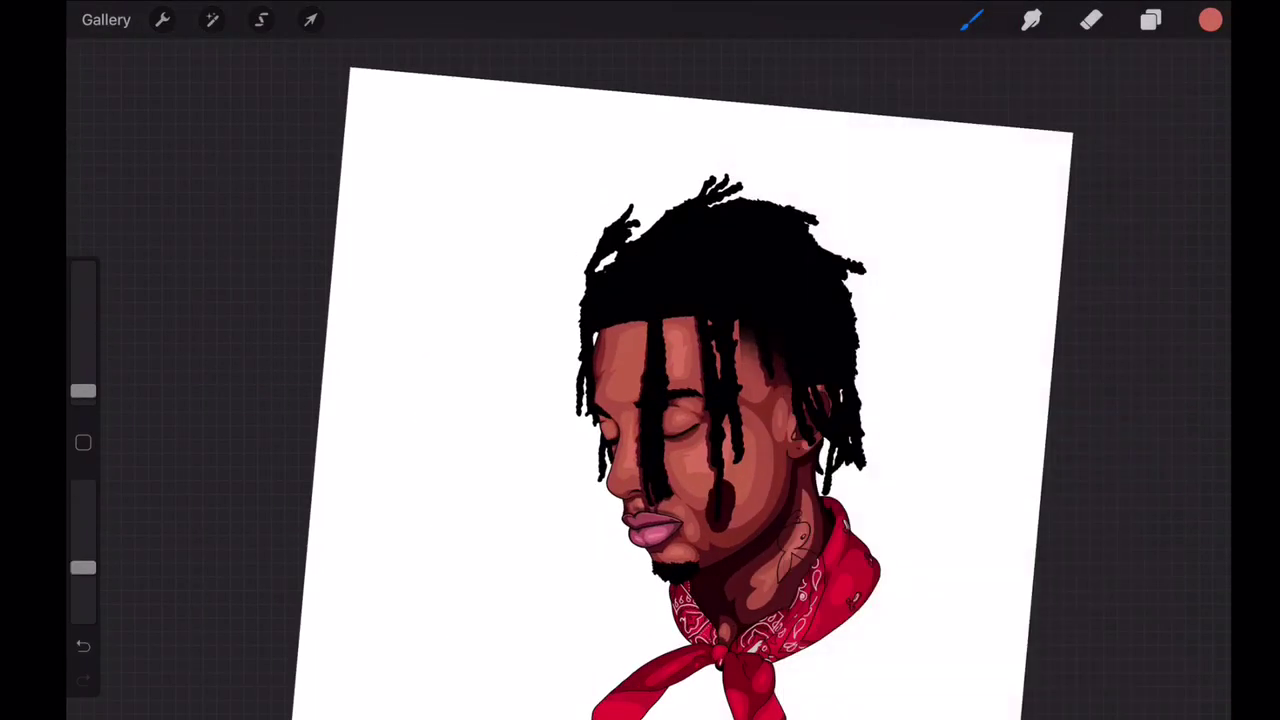
- Enlarge the brush and set its opacity to 42%
scroll(640, 360, "up", 5)
left_click_drag(83, 391, 83, 379)
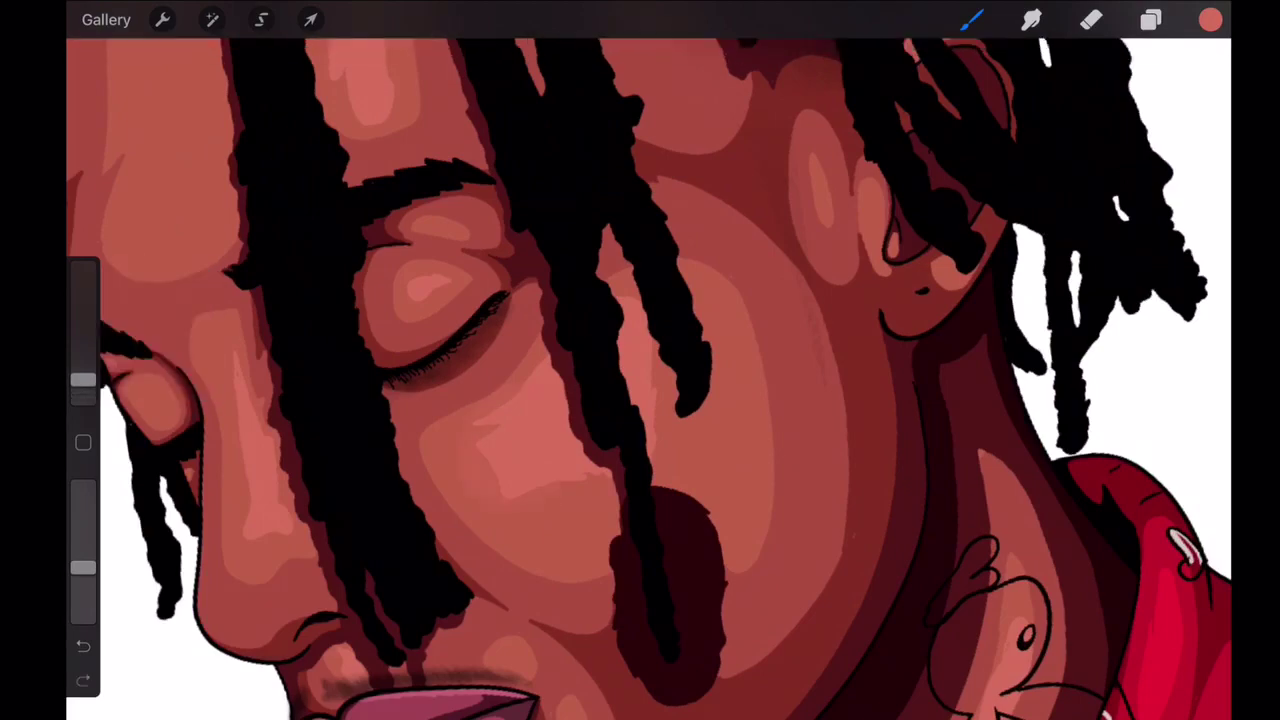
scroll(640, 360, "up", 2)
scroll(640, 360, "down", 5)
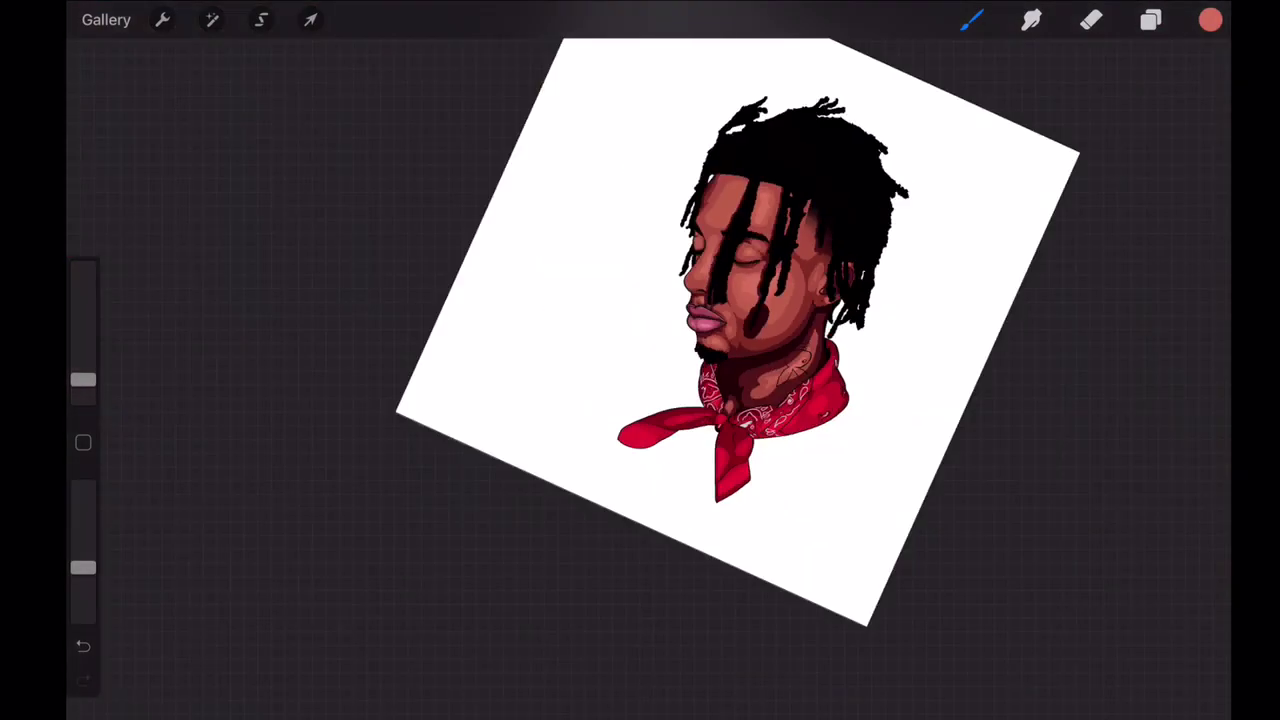
left_click_drag(83, 568, 83, 563)
left_click_drag(83, 376, 83, 365)
scroll(740, 300, "up", 5)
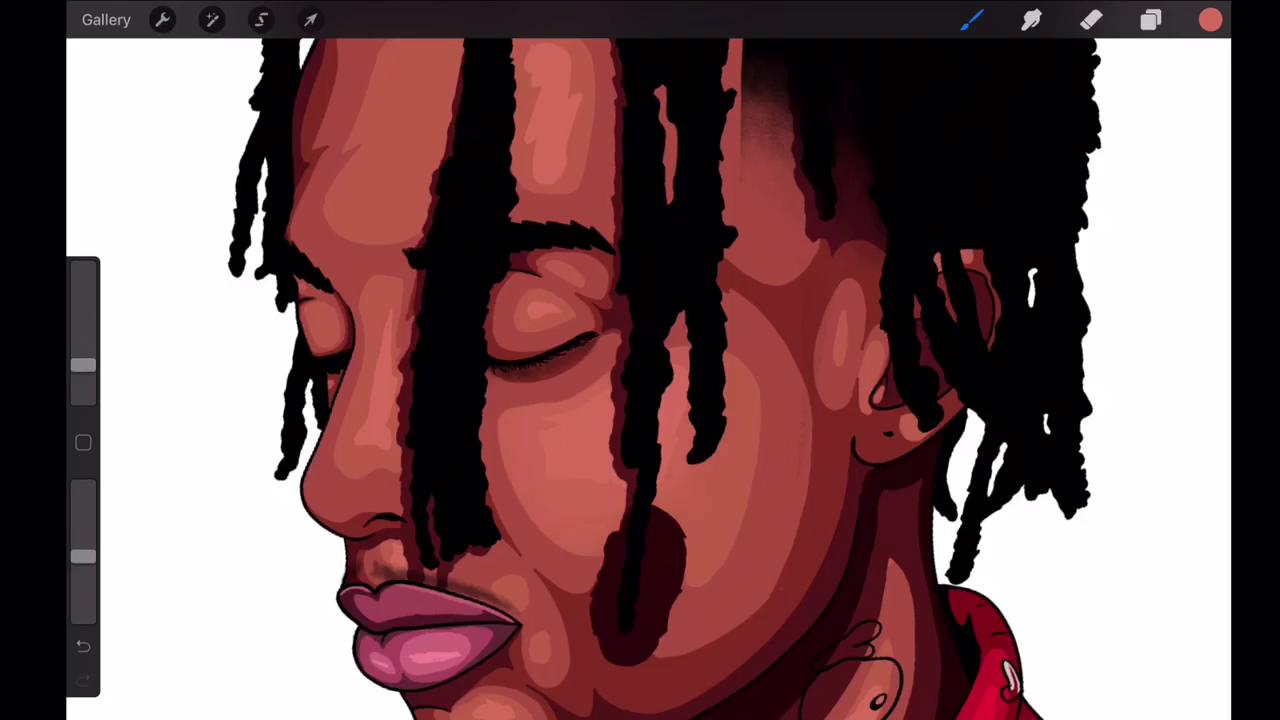
scroll(640, 360, "down", 5)
scroll(640, 360, "up", 5)
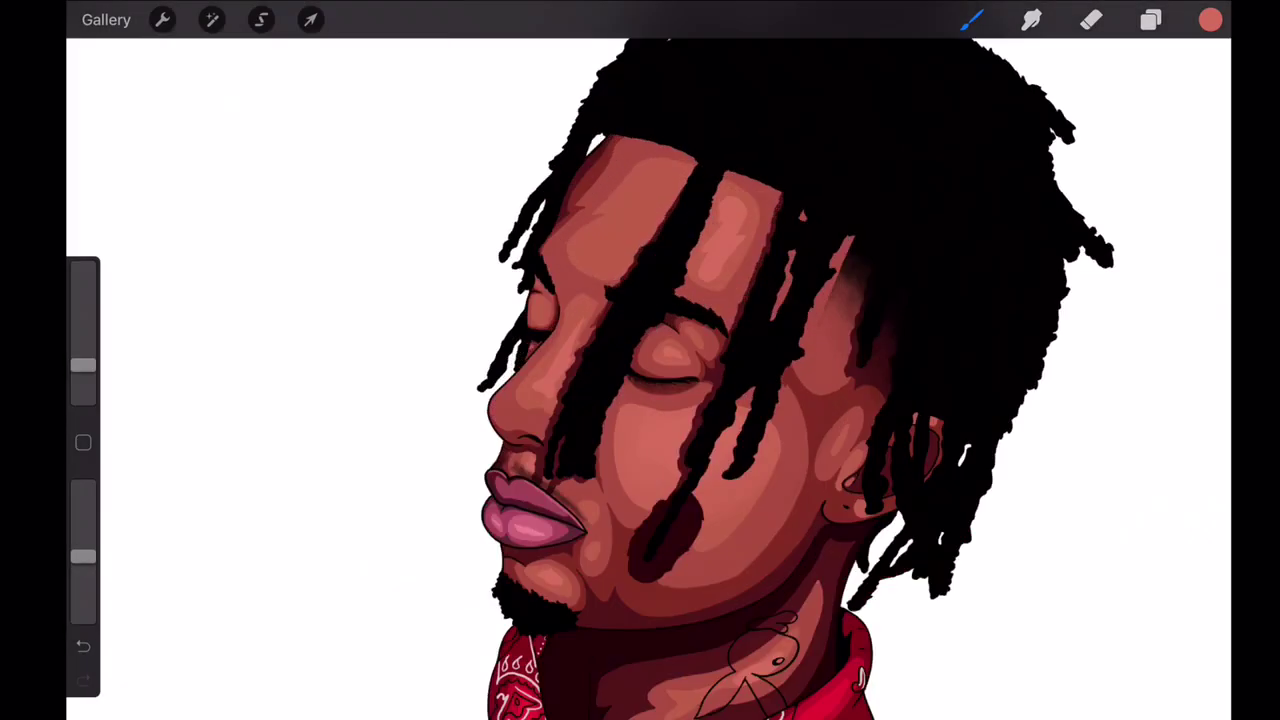
scroll(640, 300, "up", 5)
scroll(640, 360, "down", 5)
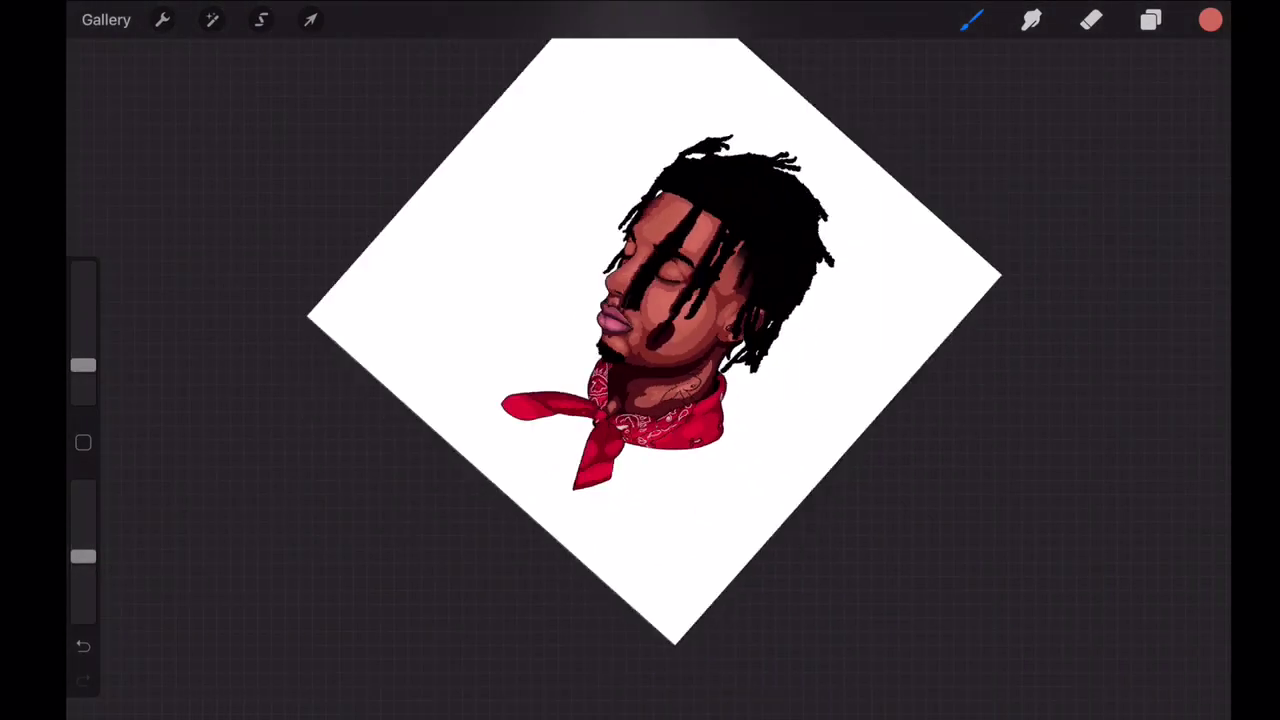
scroll(640, 360, "up", 5)
- Undo the pink glow along the hair edge and shrink the brush
key("ctrl+z")
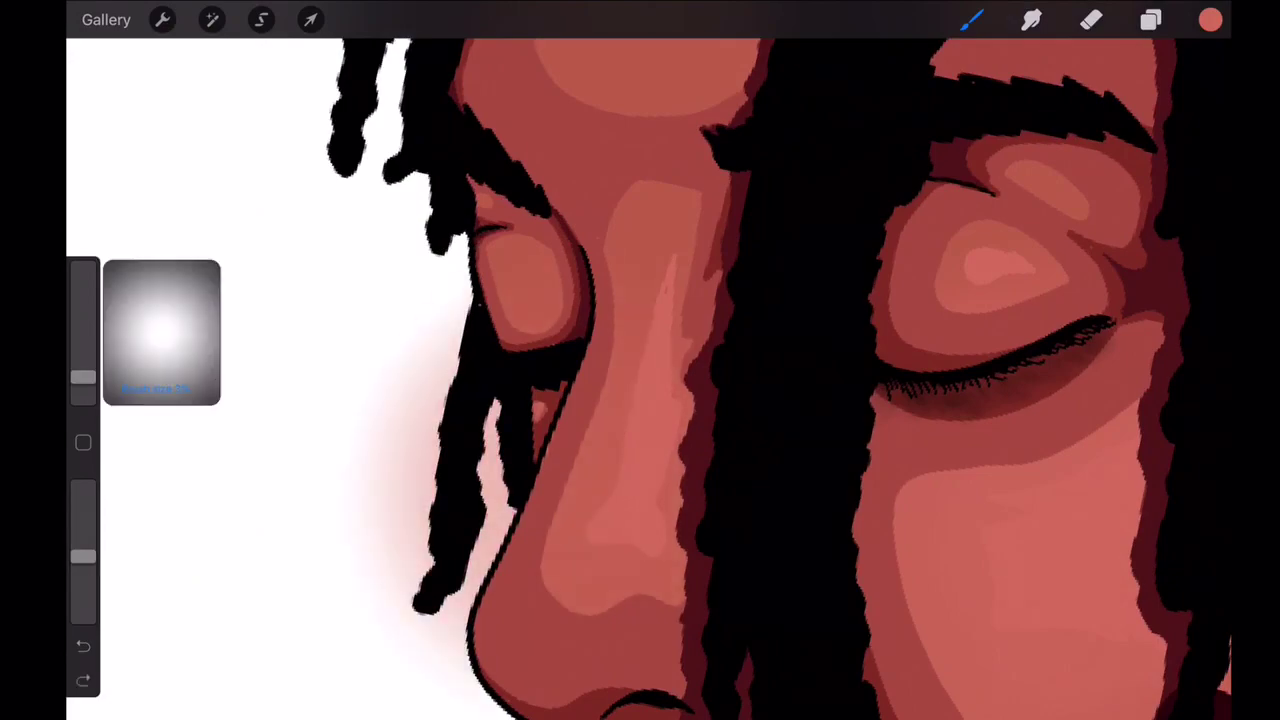
left_click_drag(83, 365, 83, 385)
scroll(640, 360, "down", 5)
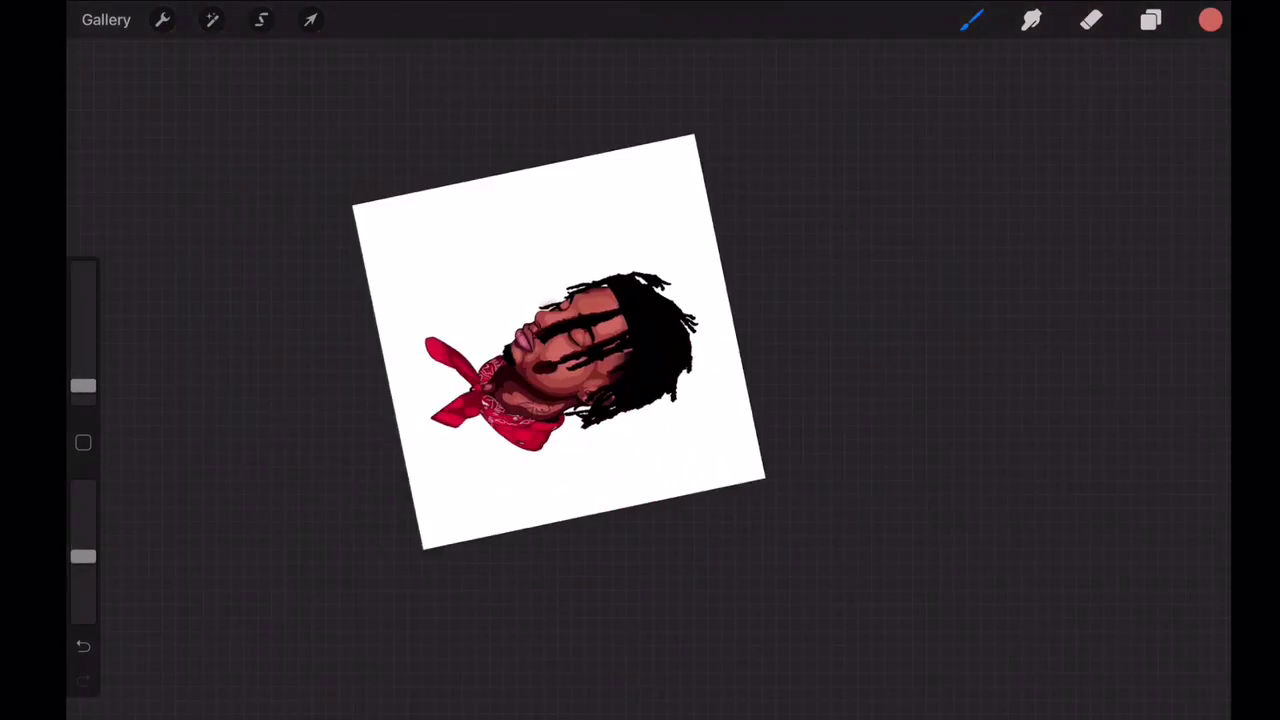
scroll(640, 360, "up", 5)
scroll(640, 360, "up", 5)
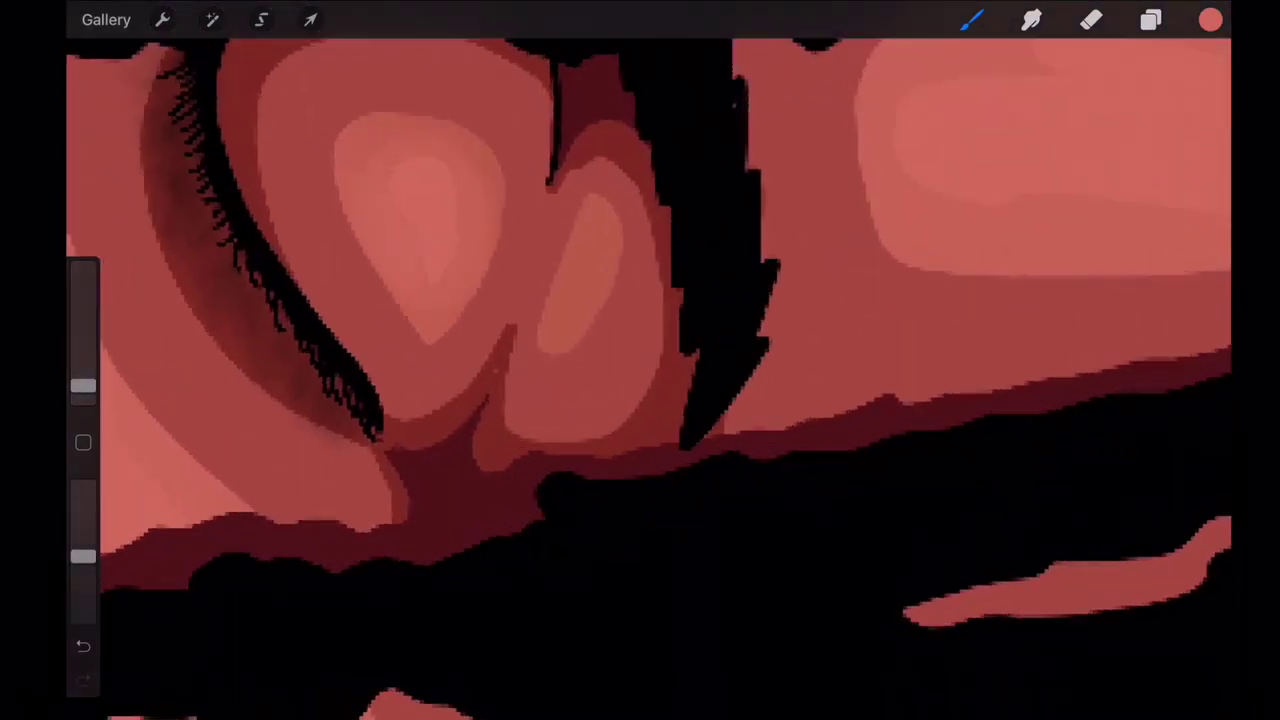
scroll(640, 360, "down", 5)
scroll(640, 360, "up", 5)
scroll(640, 360, "down", 5)
scroll(640, 360, "up", 5)
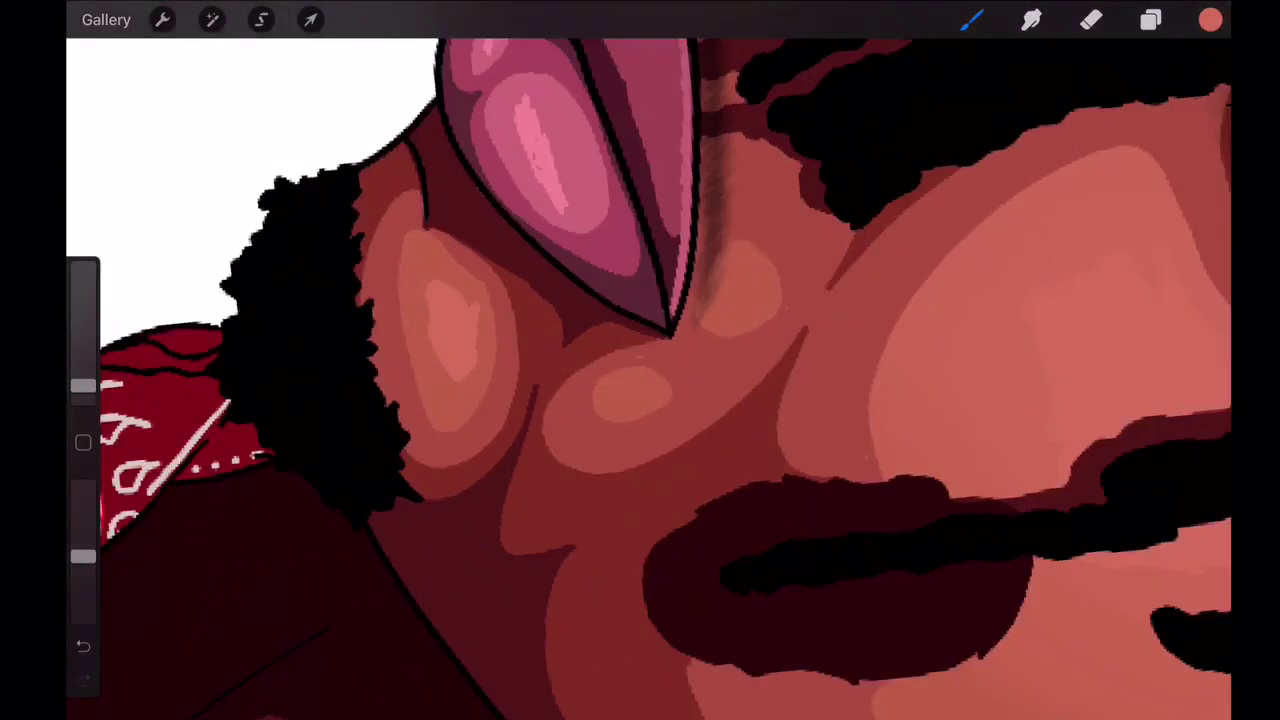
scroll(640, 360, "down", 3)
scroll(640, 360, "down", 3)
scroll(640, 360, "up", 5)
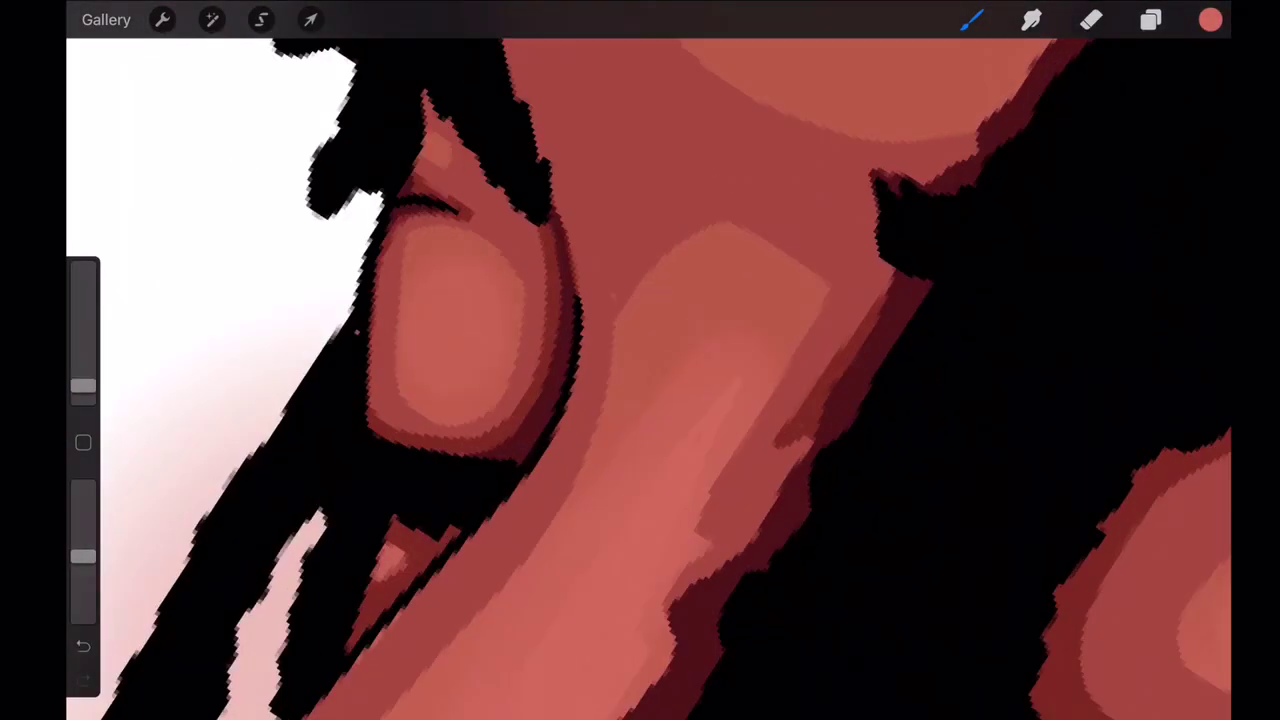
scroll(640, 360, "down", 5)
scroll(640, 360, "up", 5)
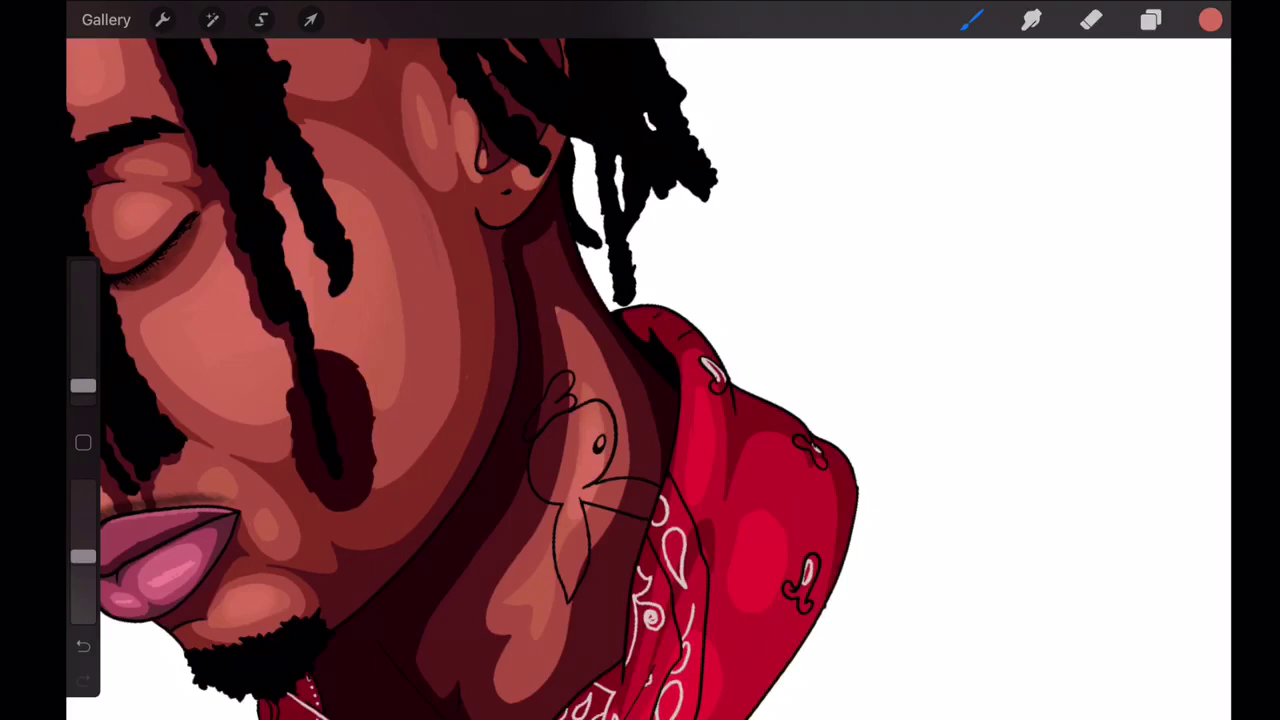
scroll(640, 360, "down", 5)
scroll(640, 360, "up", 5)
- Switch to a larger eraser after undoing the last change
key("e")
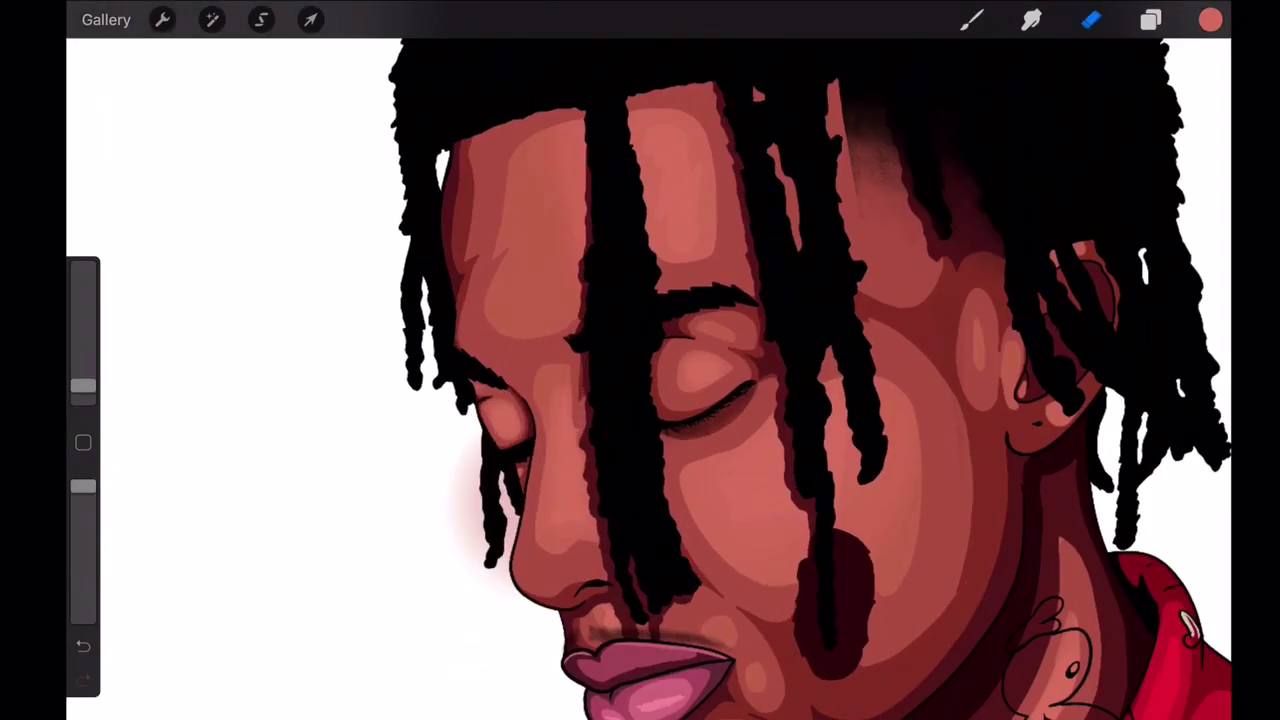
key("ctrl+z")
left_click_drag(83, 385, 83, 307)
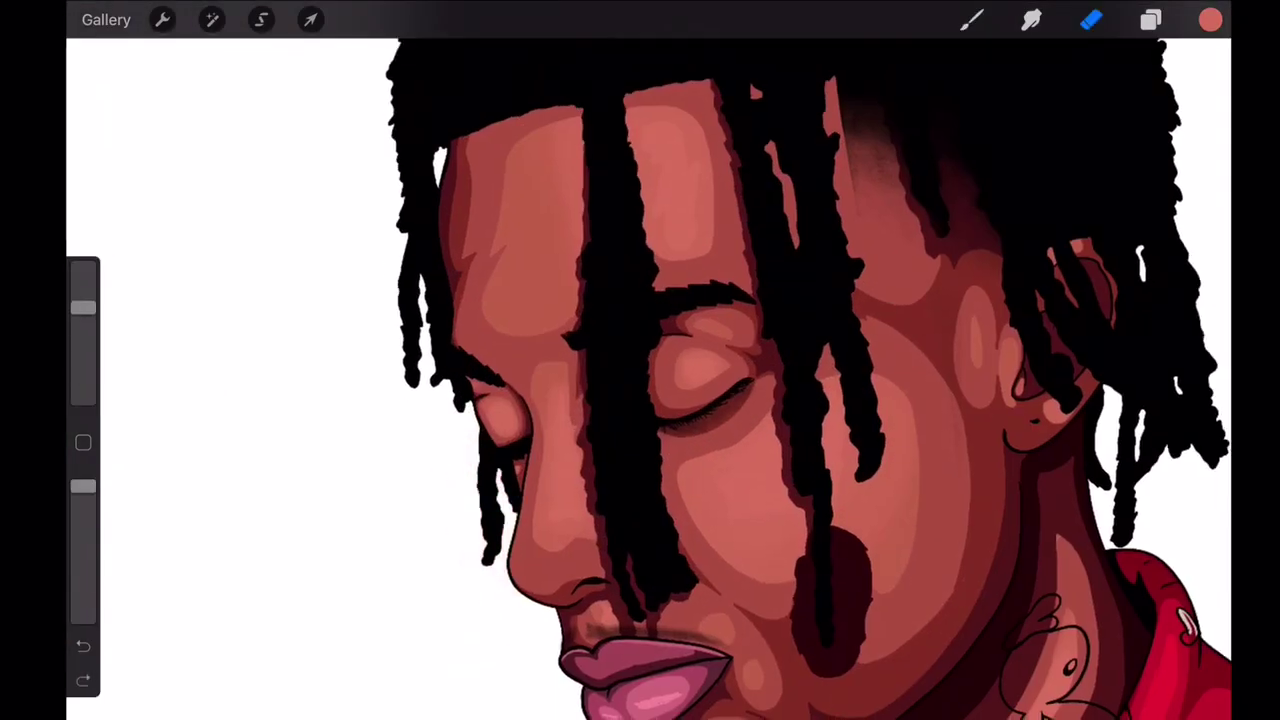
scroll(640, 360, "down", 5)
- Choose the Luminance > Lightbrush brush and make Layer 2 active
left_click(1210, 20)
left_click(971, 20)
left_click(864, 630)
left_click(1041, 296)
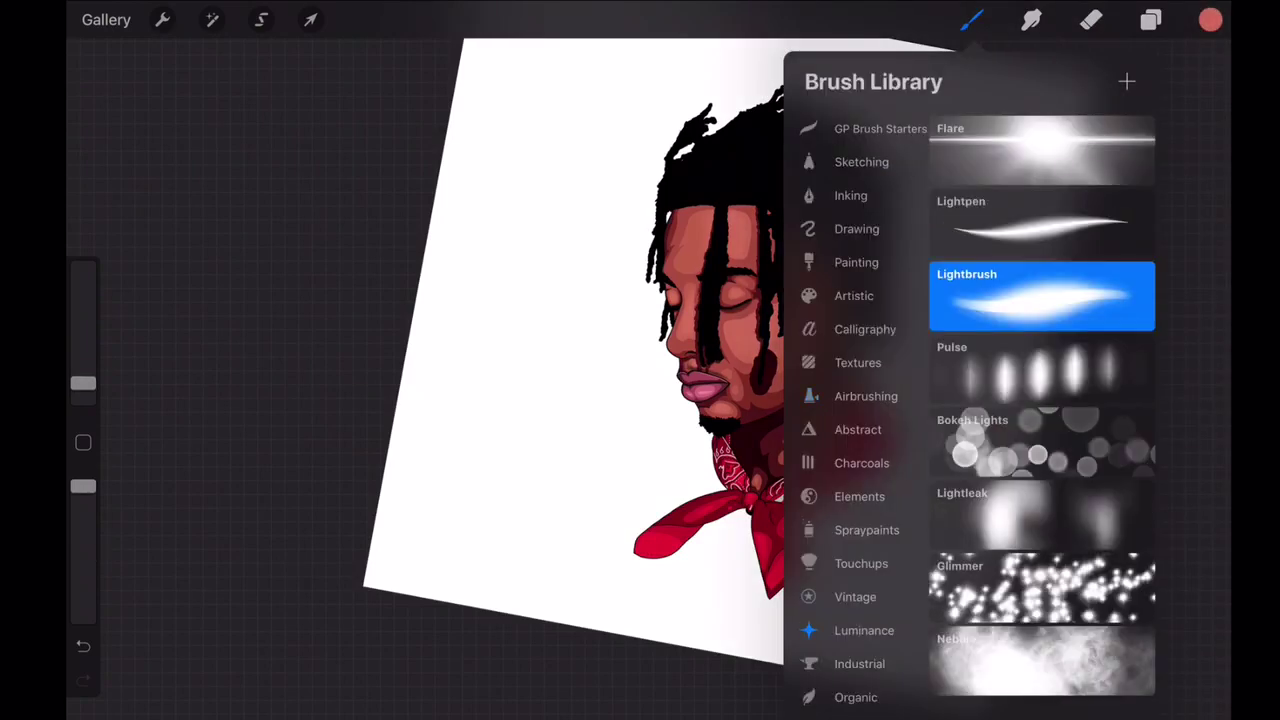
left_click(1151, 20)
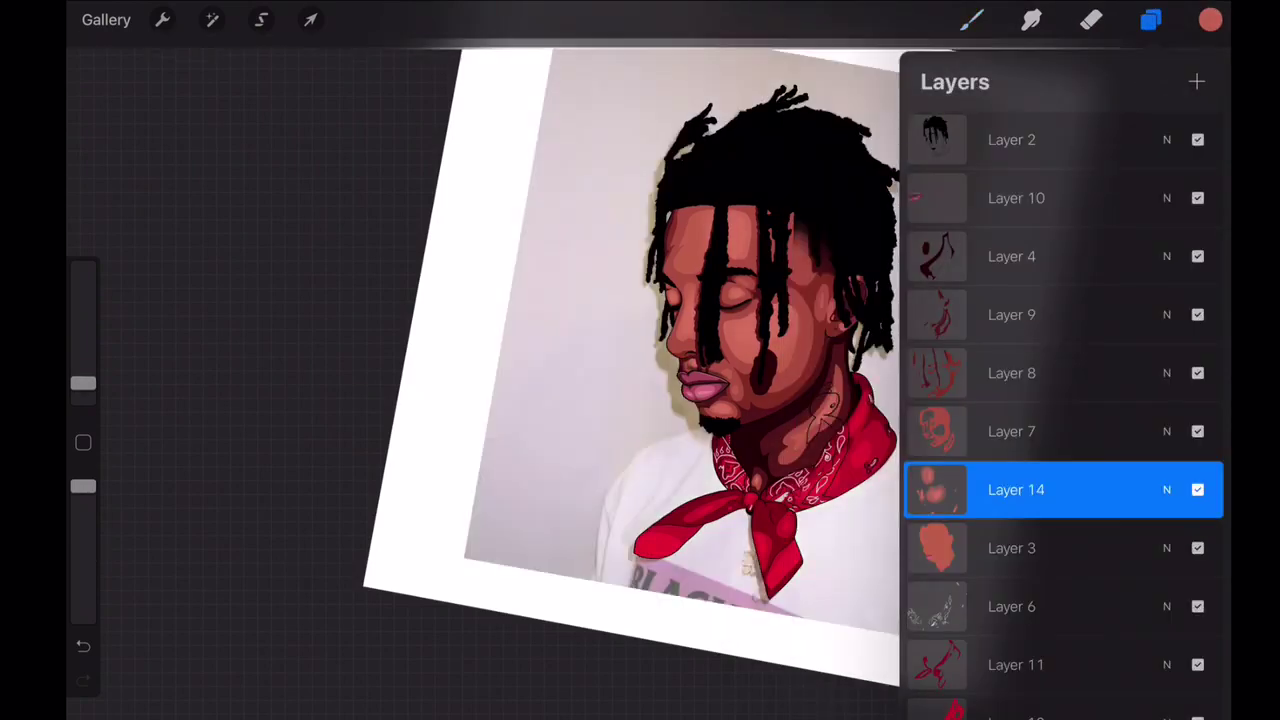
scroll(1060, 400, "down", 1)
scroll(1060, 400, "up", 1)
left_click(1012, 140)
left_click(1151, 20)
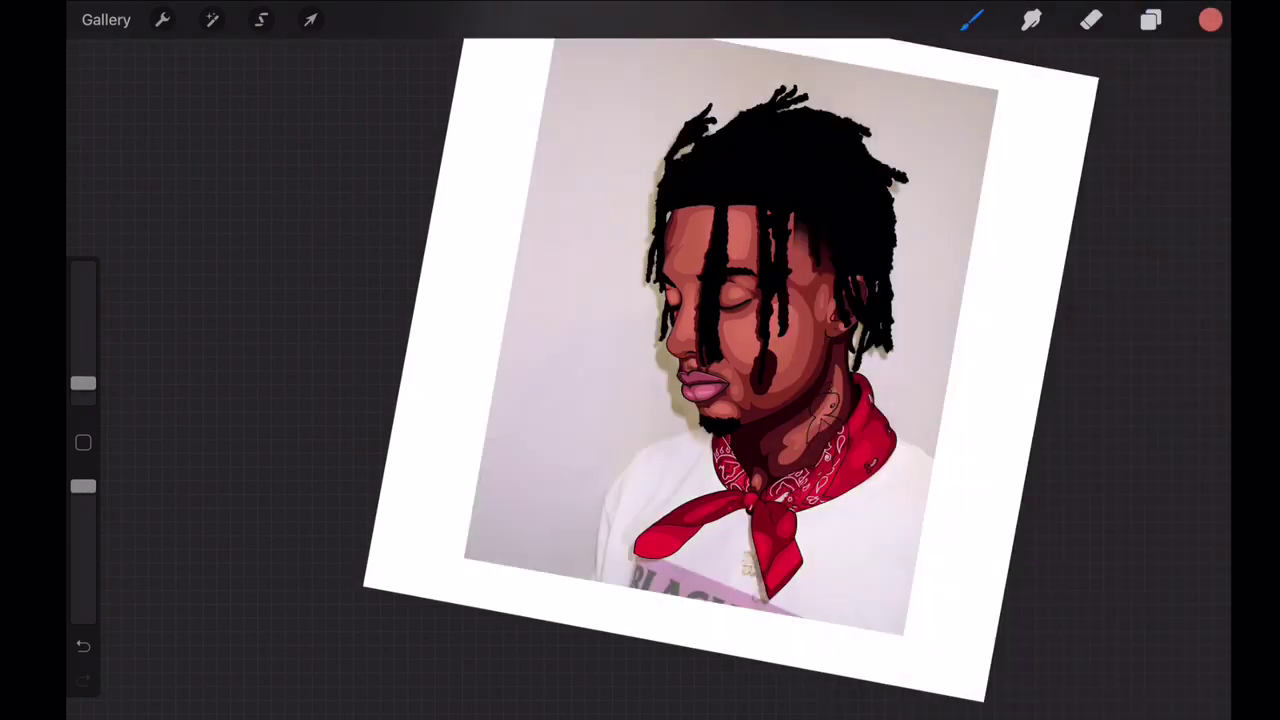
- Undo earlier strokes and paint a glowing highlight along the cheek edge
scroll(700, 360, "up", 3)
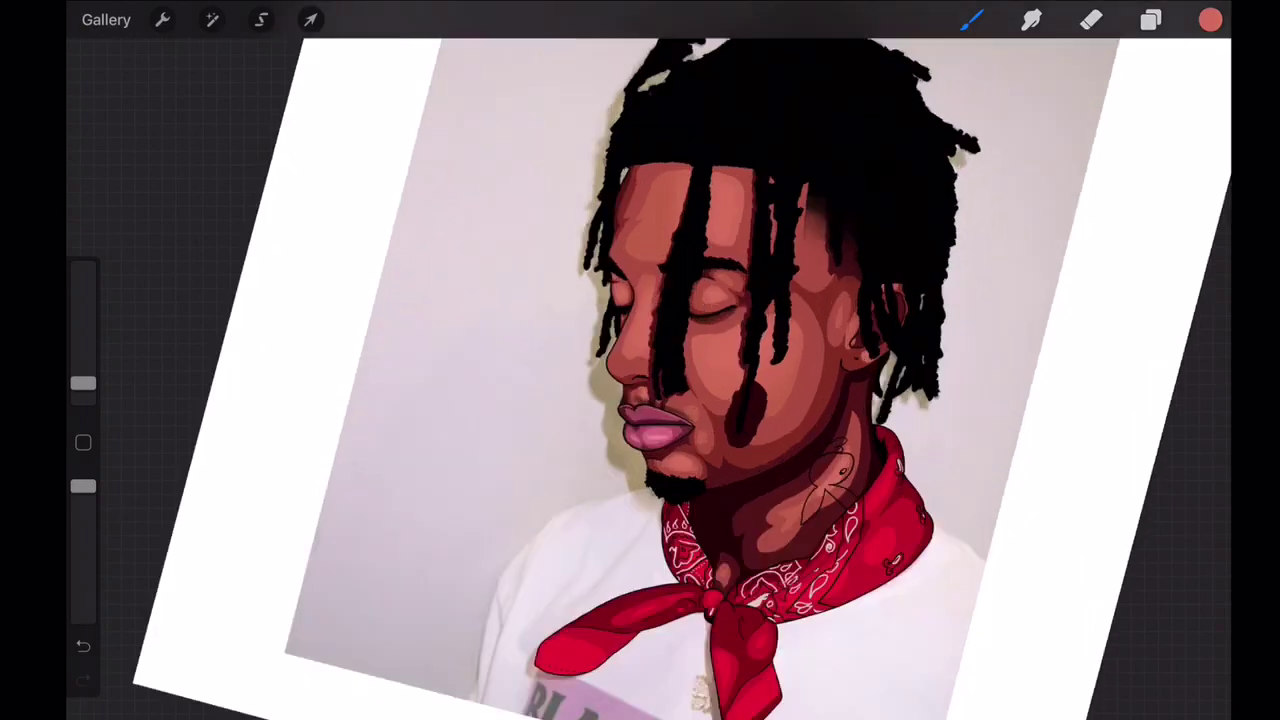
scroll(700, 360, "up", 2)
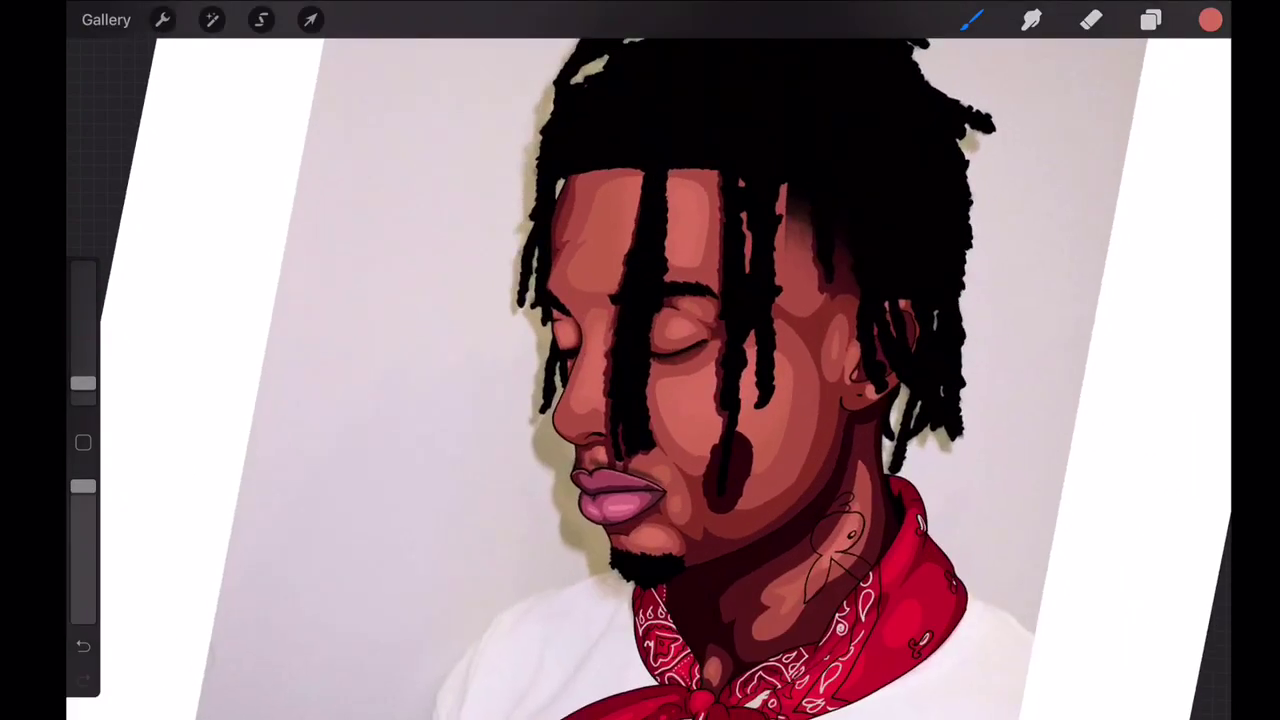
scroll(640, 360, "up", 3)
key("ctrl+z")
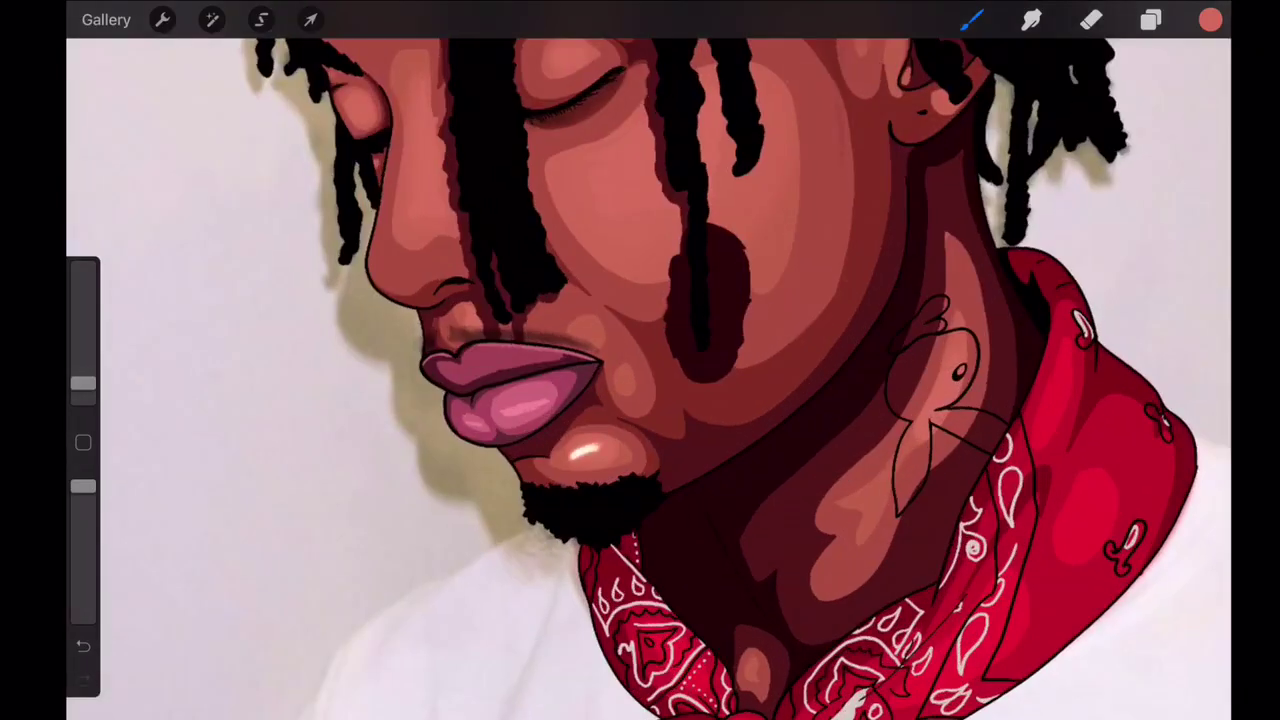
scroll(640, 360, "down", 5)
scroll(640, 360, "up", 5)
key("ctrl+z")
left_click_drag(640, 200, 662, 465)
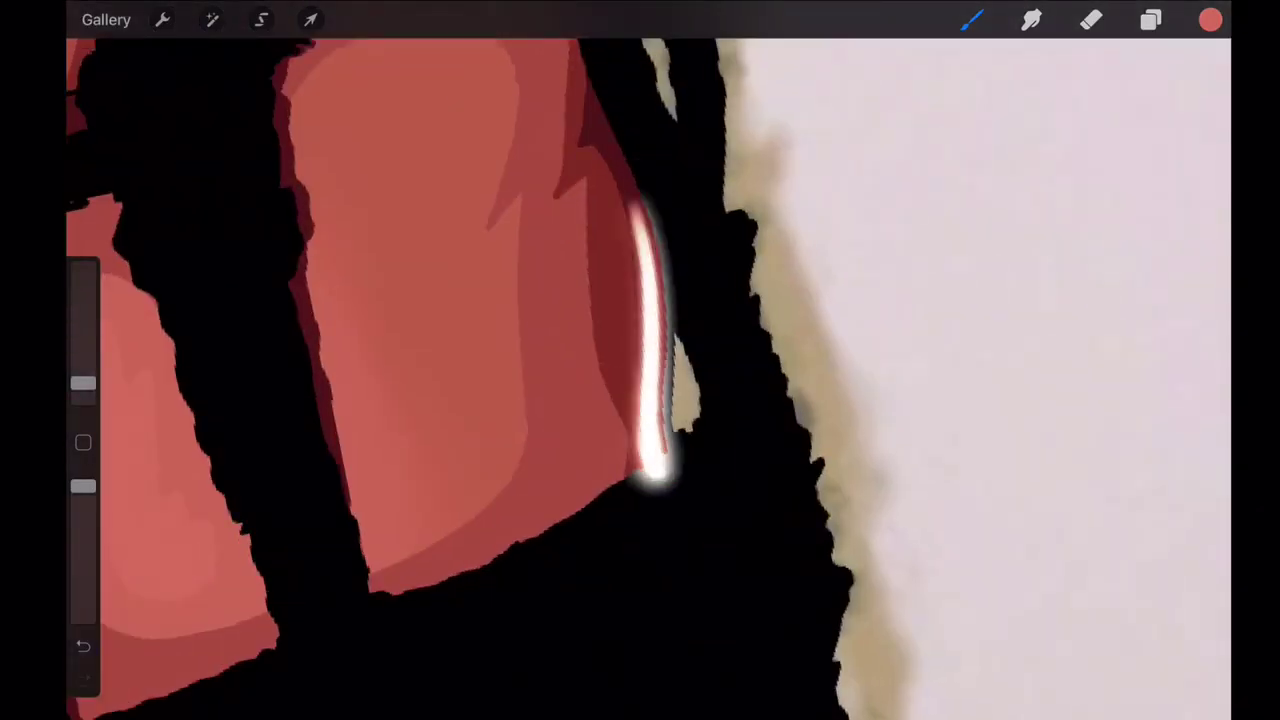
- Shrink the Lightbrush and try thin white highlight strokes along the cheek
scroll(640, 360, "down", 5)
left_click(1151, 20)
scroll(640, 360, "up", 3)
scroll(640, 360, "up", 5)
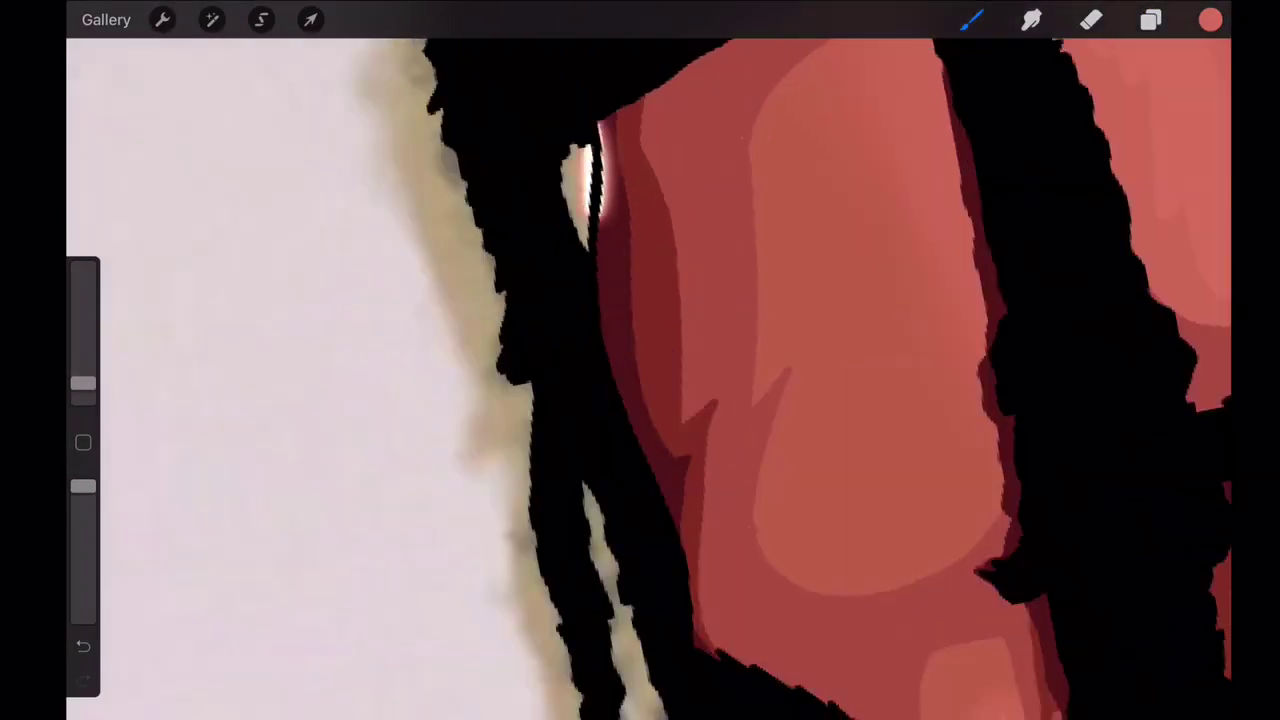
left_click_drag(83, 383, 83, 390)
left_click_drag(603, 120, 602, 208)
key("ctrl+z")
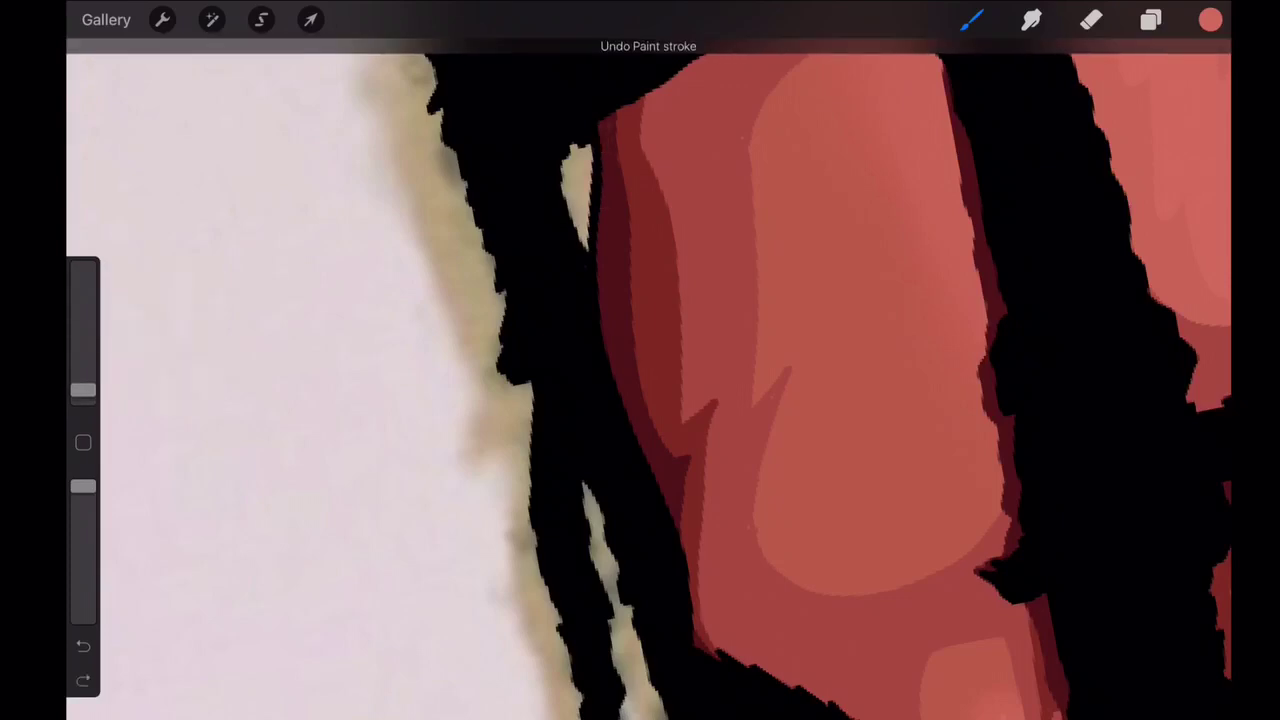
left_click_drag(603, 120, 600, 290)
key("ctrl+z")
- Briefly hide a layer to compare the rim light, undoing the last stroke
scroll(640, 360, "down", 5)
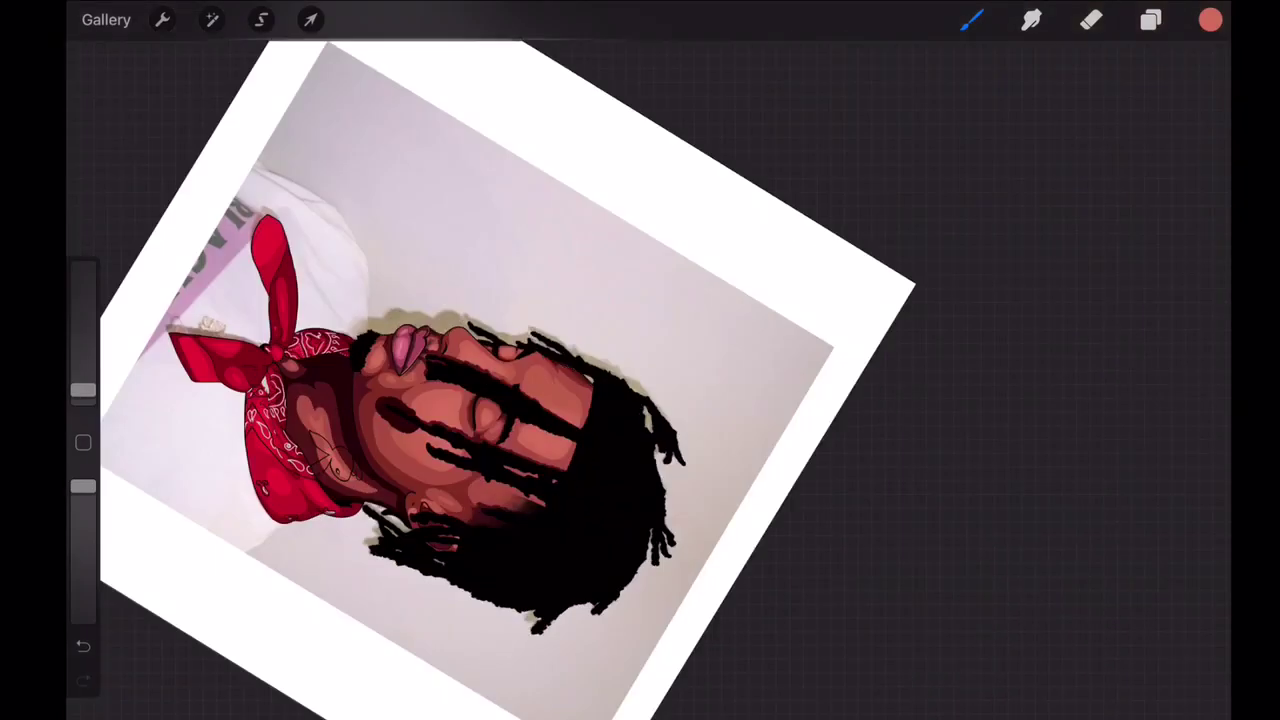
scroll(640, 360, "up", 5)
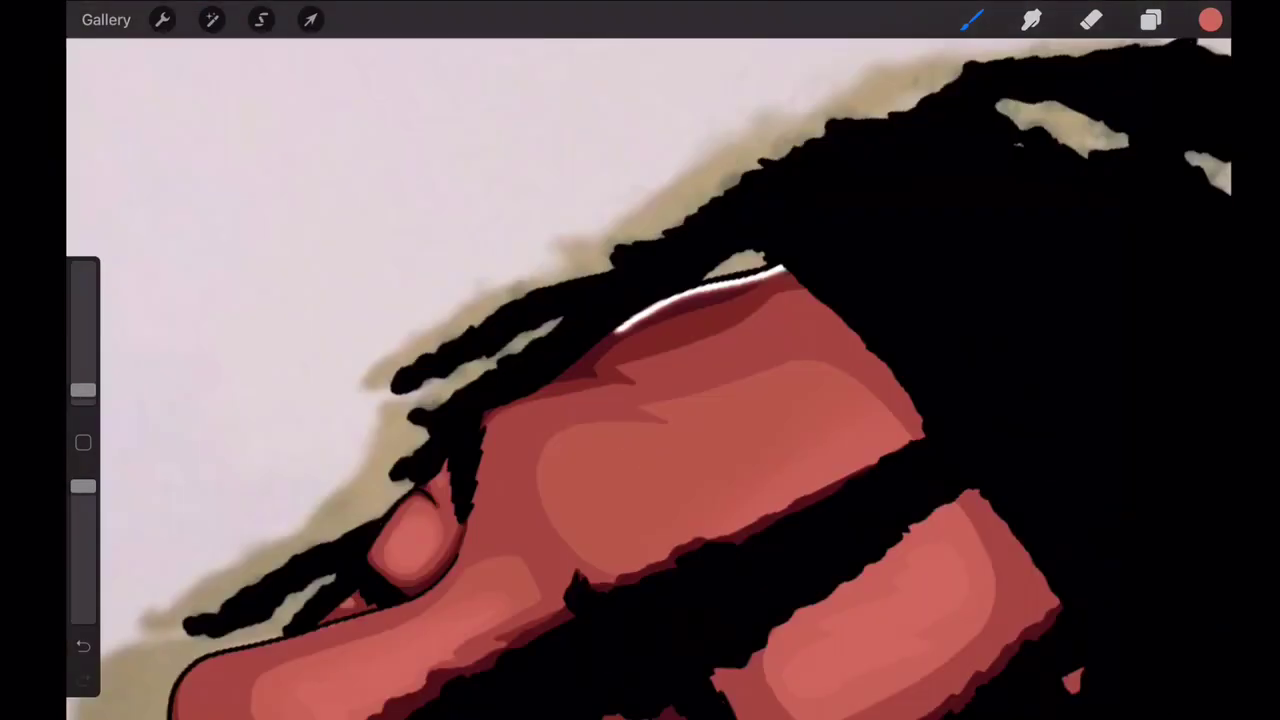
scroll(640, 360, "down", 10)
left_click(1151, 20)
left_click(1194, 197)
key("ctrl+z")
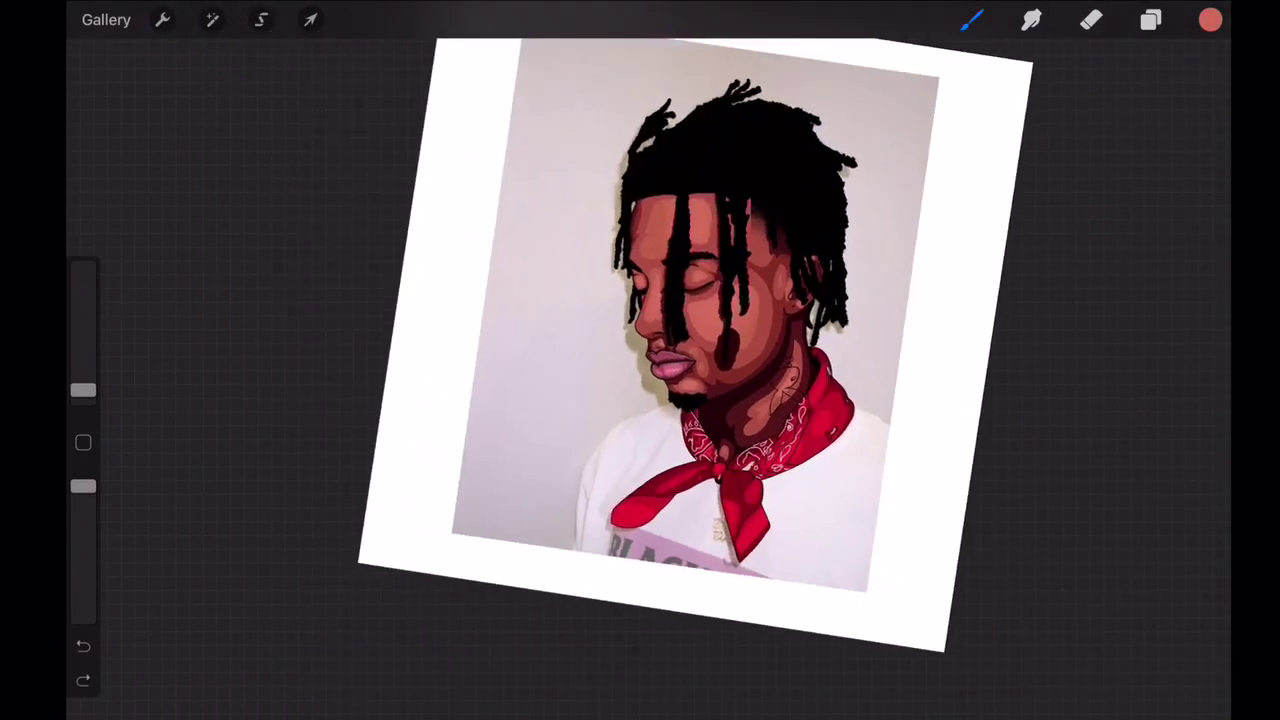
scroll(635, 380, "up", 10)
scroll(640, 360, "down", 10)
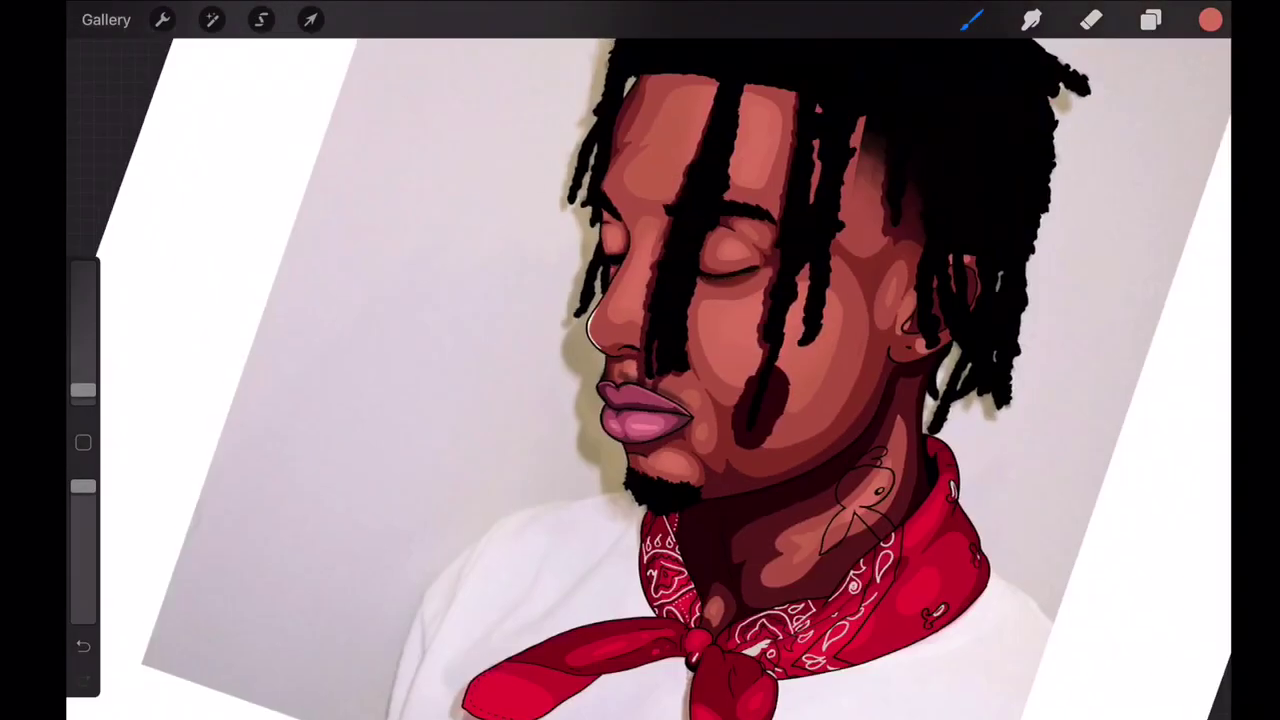
left_click(1151, 20)
scroll(1063, 400, "up", 1)
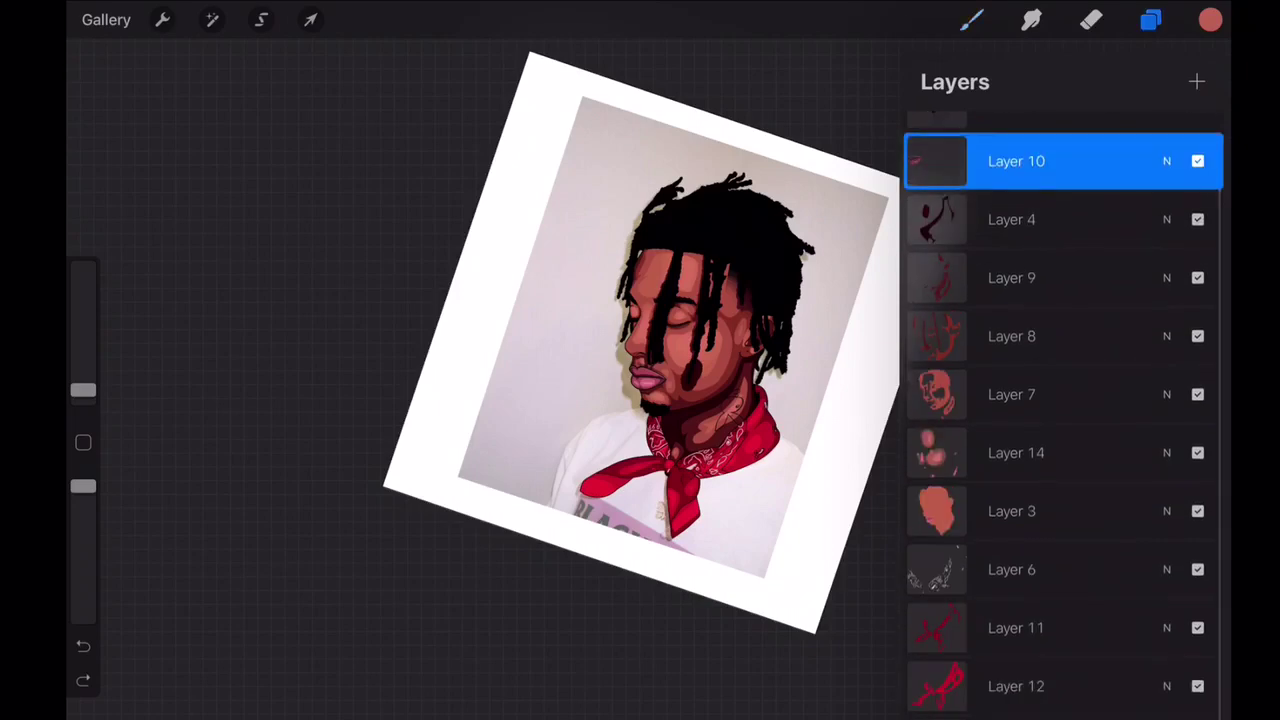
- Set the canvas background colour to red
left_click(1160, 690)
left_click(1000, 455)
left_click(1197, 74)
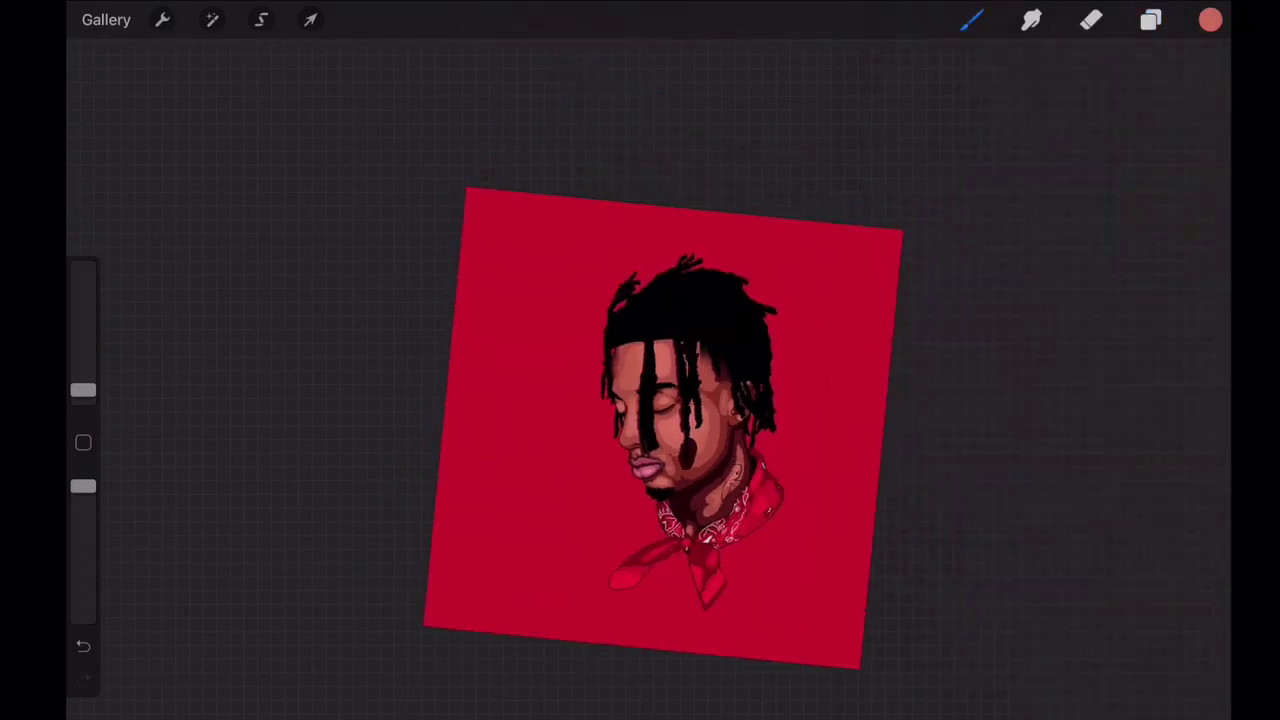
- Select Layer 2 and the layers below it and rotate the portrait upright
left_click(1012, 140)
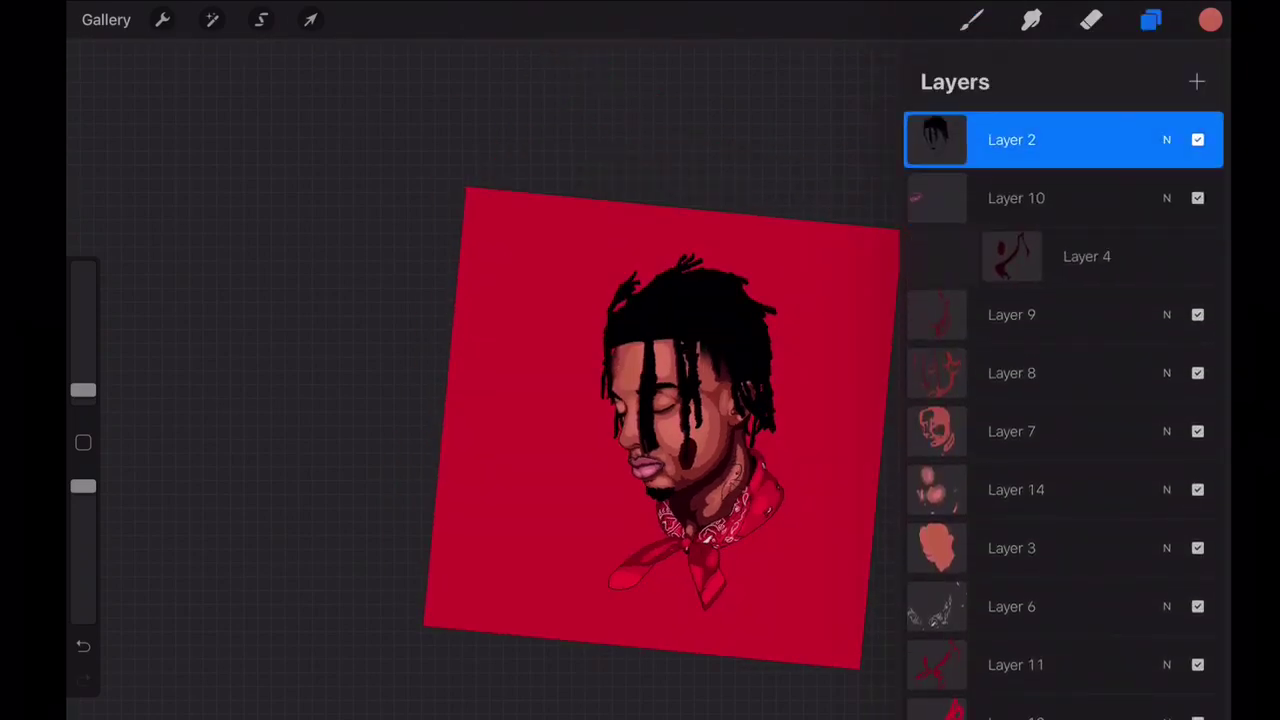
left_click_drag(1012, 256, 1012, 700)
left_click(310, 20)
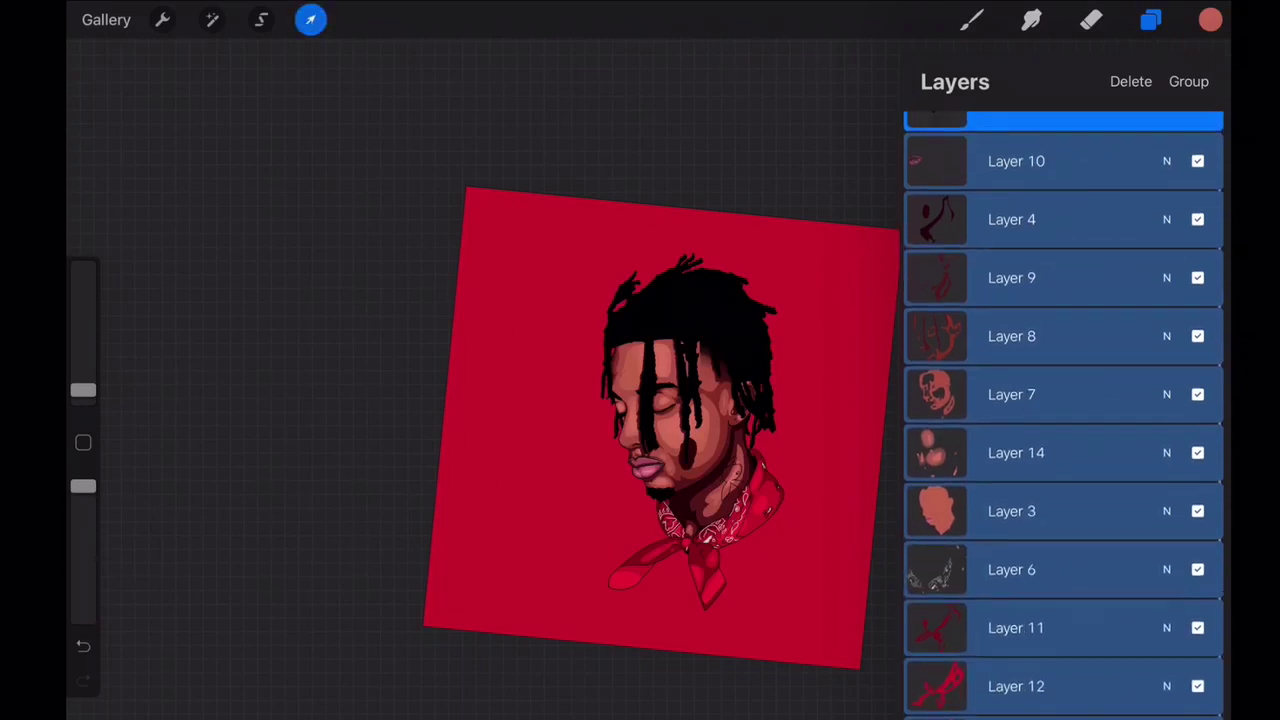
mouse_move(651, 206)
left_mouse_down()
mouse_move(688, 183)
mouse_move(659, 203)
left_mouse_up()
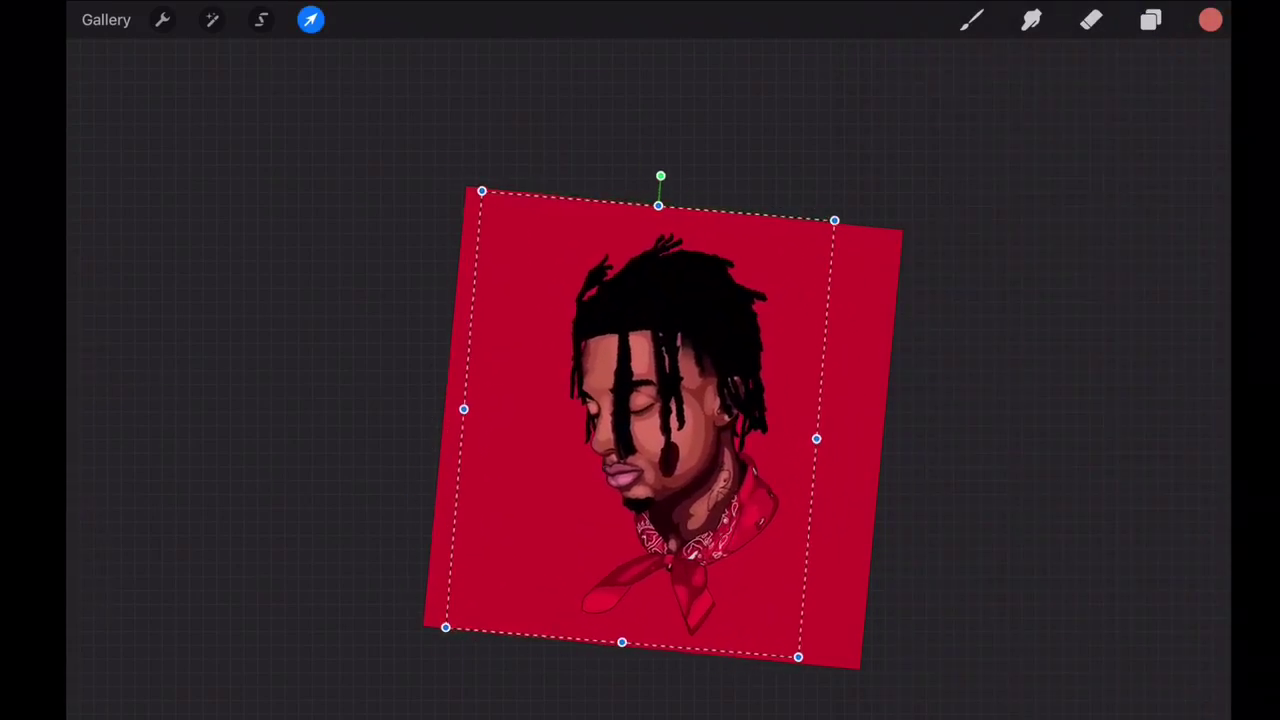
left_click(971, 20)
left_click_drag(600, 400, 560, 330)
- Adjust the background colour's value sliders to a darker red around e11831
left_click(1151, 20)
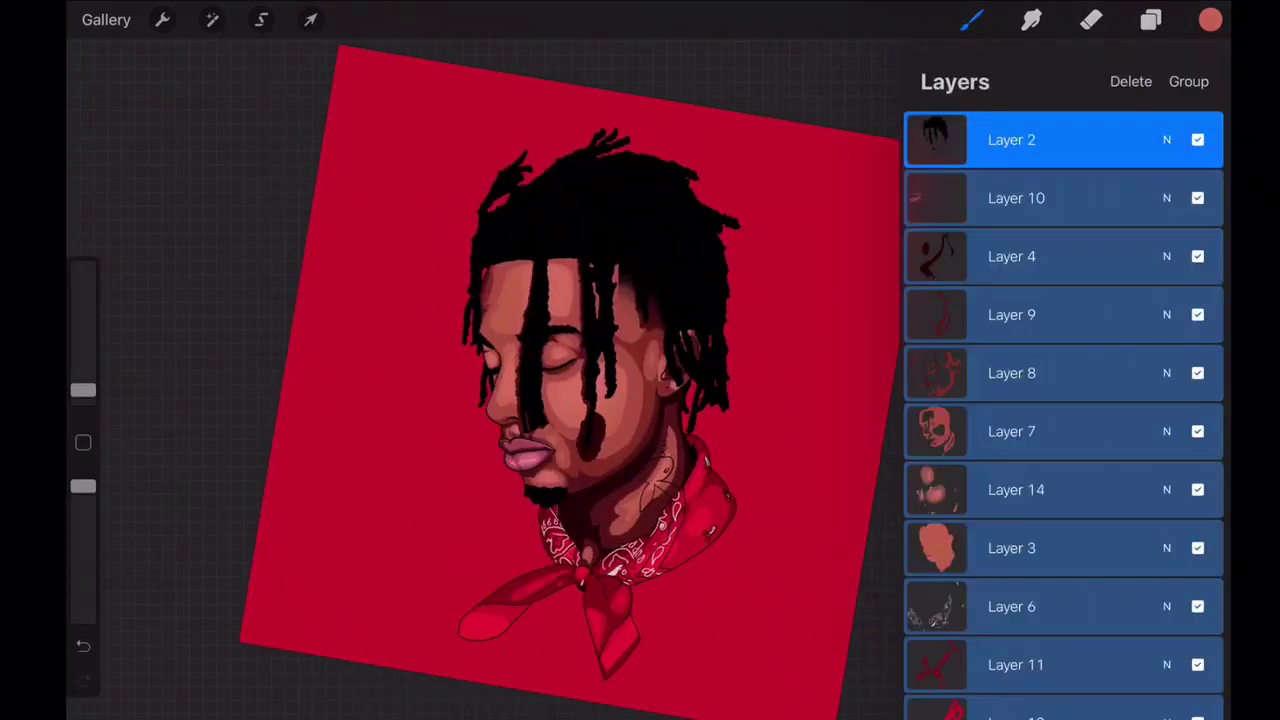
left_click(1063, 700)
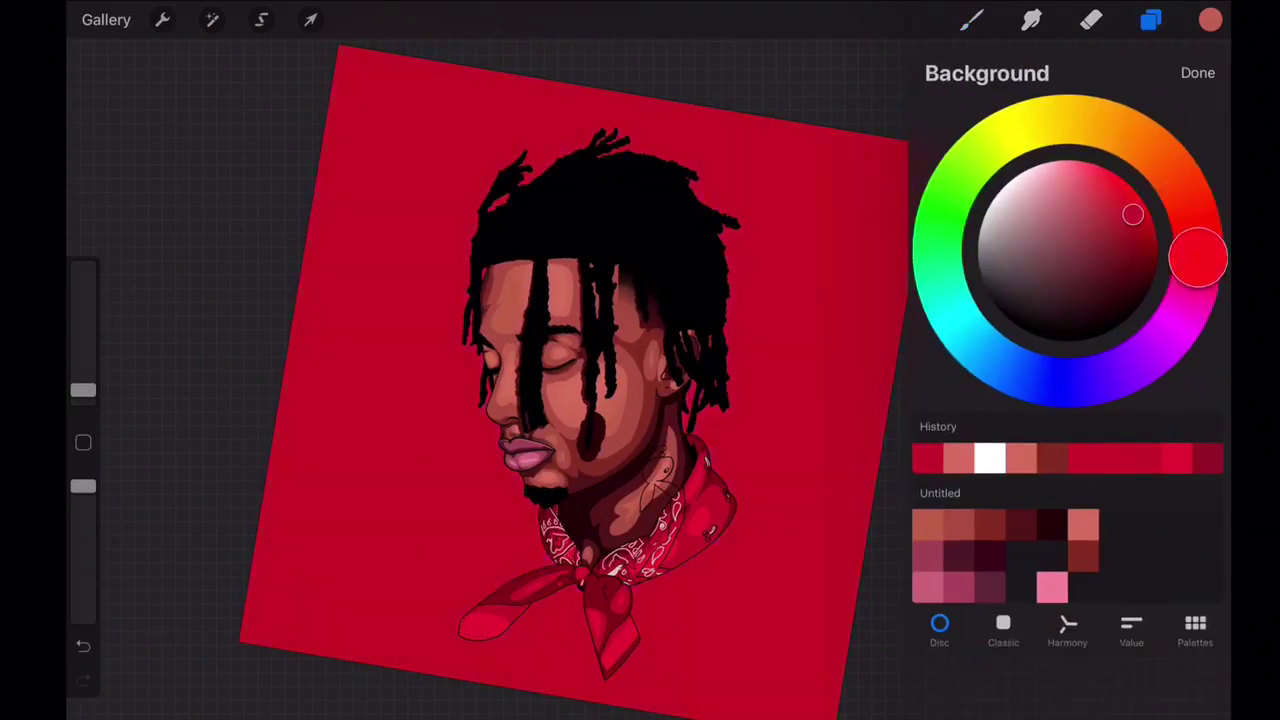
left_click(1131, 595)
left_click_drag(1012, 295, 1096, 295)
mouse_move(956, 261)
left_mouse_down()
mouse_move(1086, 261)
mouse_move(957, 261)
left_mouse_up()
left_click_drag(1108, 228, 1131, 228)
left_click_drag(1050, 295, 979, 295)
left_click_drag(1131, 180, 1108, 180)
left_click(1197, 73)
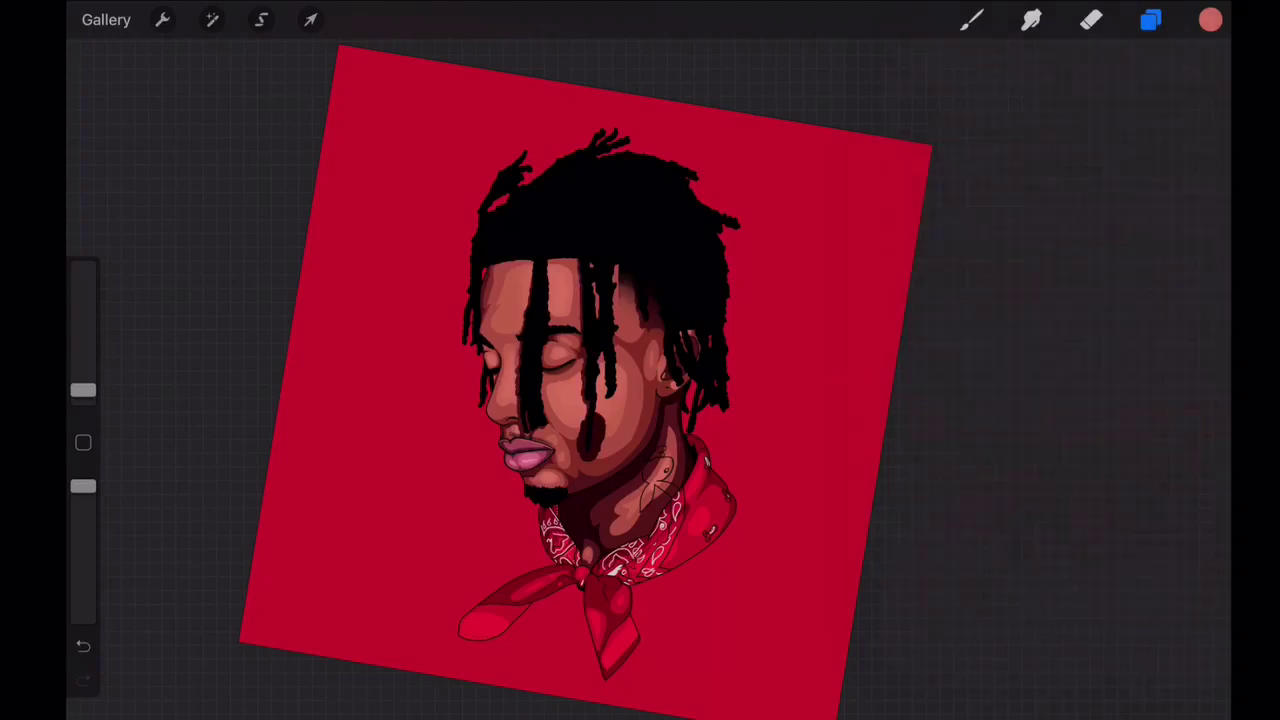
- Review the layers list, then bring up the Add content options
left_click(1151, 20)
scroll(1063, 415, "down", 1)
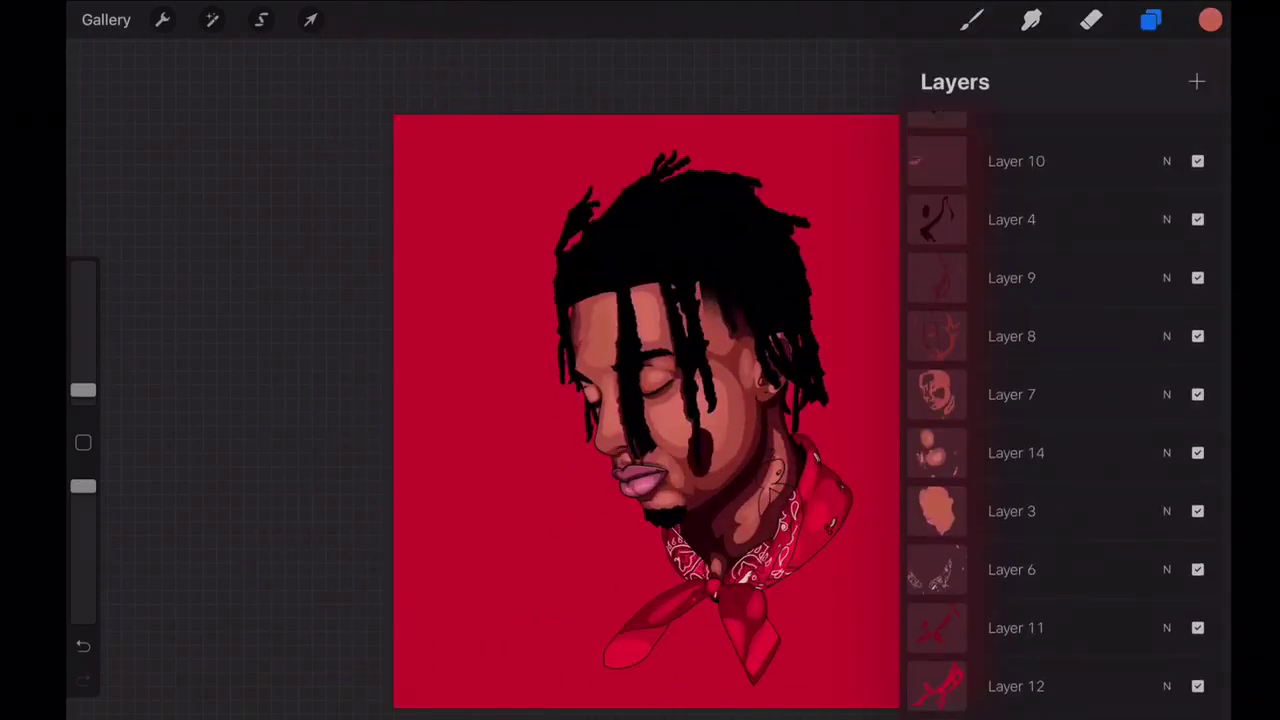
left_click(1151, 20)
left_click(162, 20)
- Insert the blurred white circle image and scale it up to fill the canvas
left_click(169, 207)
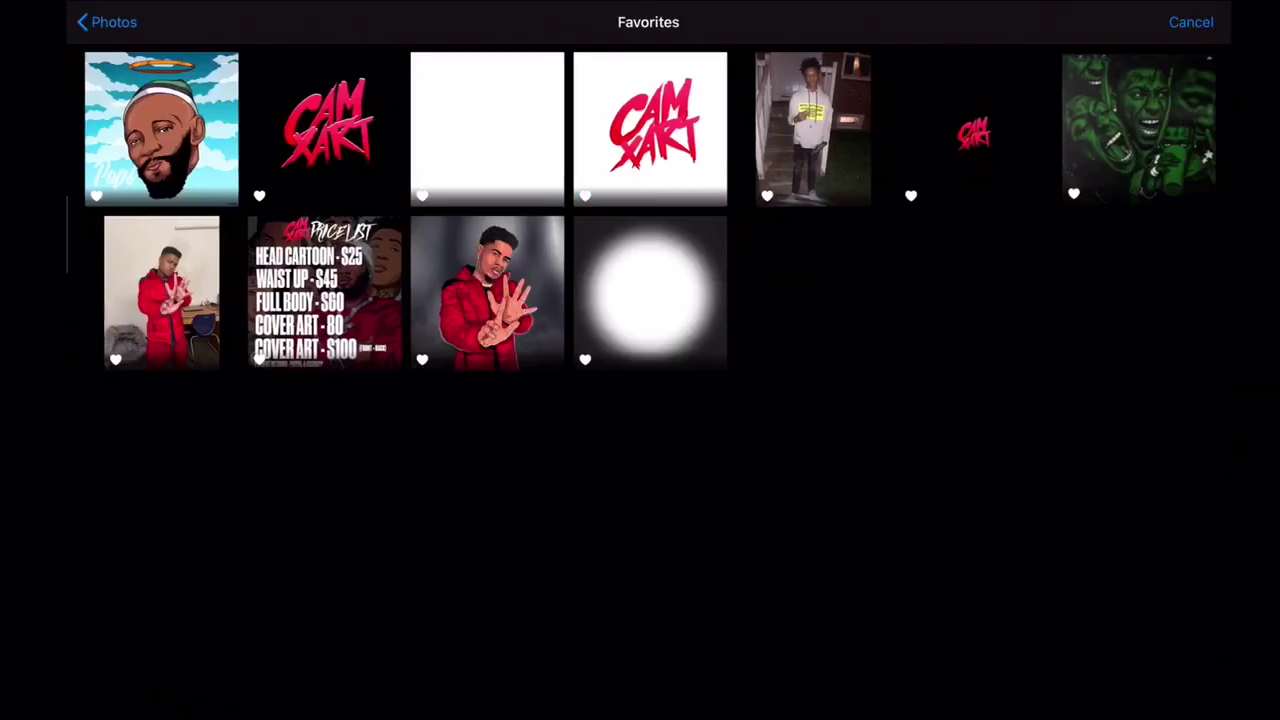
left_click(646, 286)
left_click(649, 486)
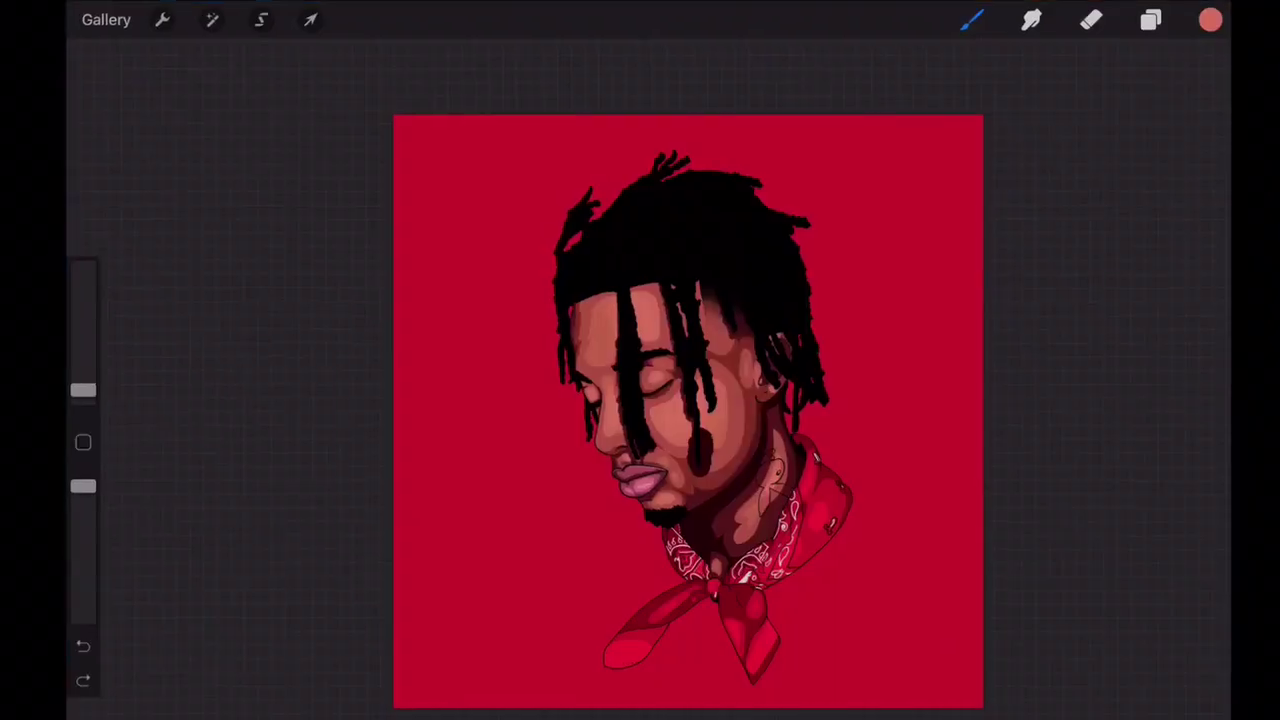
left_click(161, 19)
left_click(166, 206)
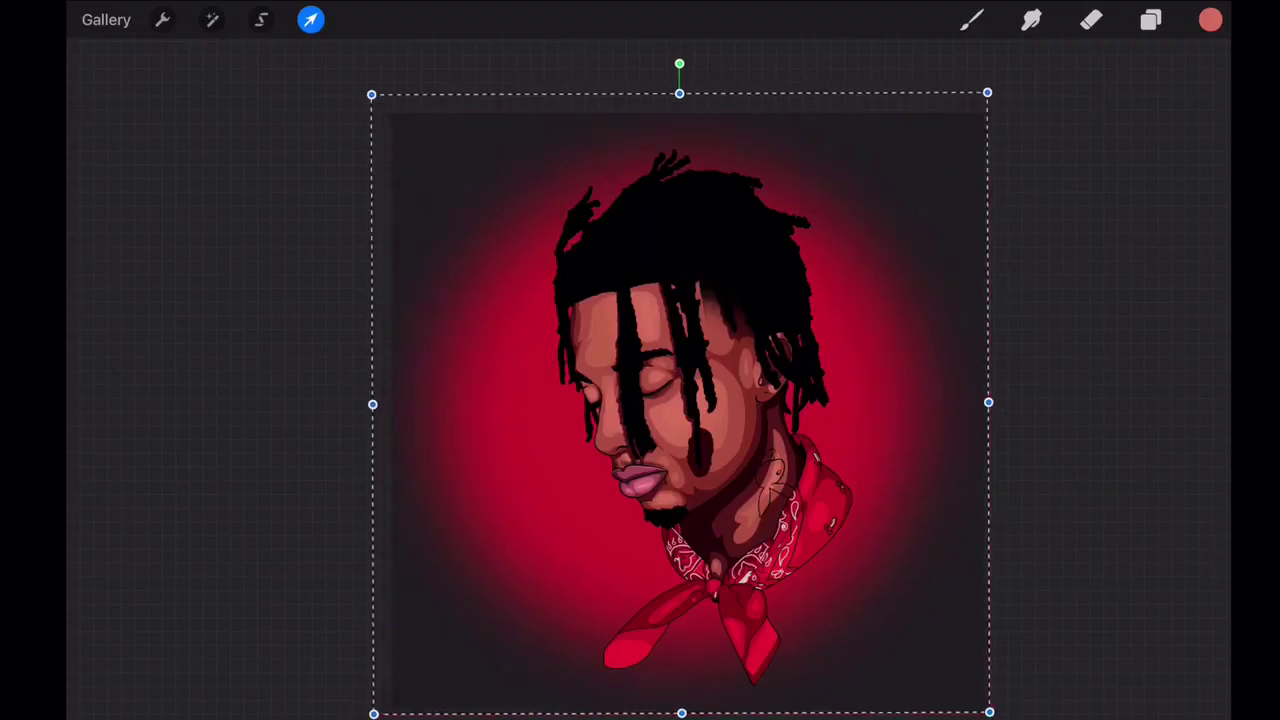
mouse_move(987, 92)
left_mouse_down()
mouse_move(1051, 61)
mouse_move(1023, 60)
mouse_move(1017, 79)
left_mouse_up()
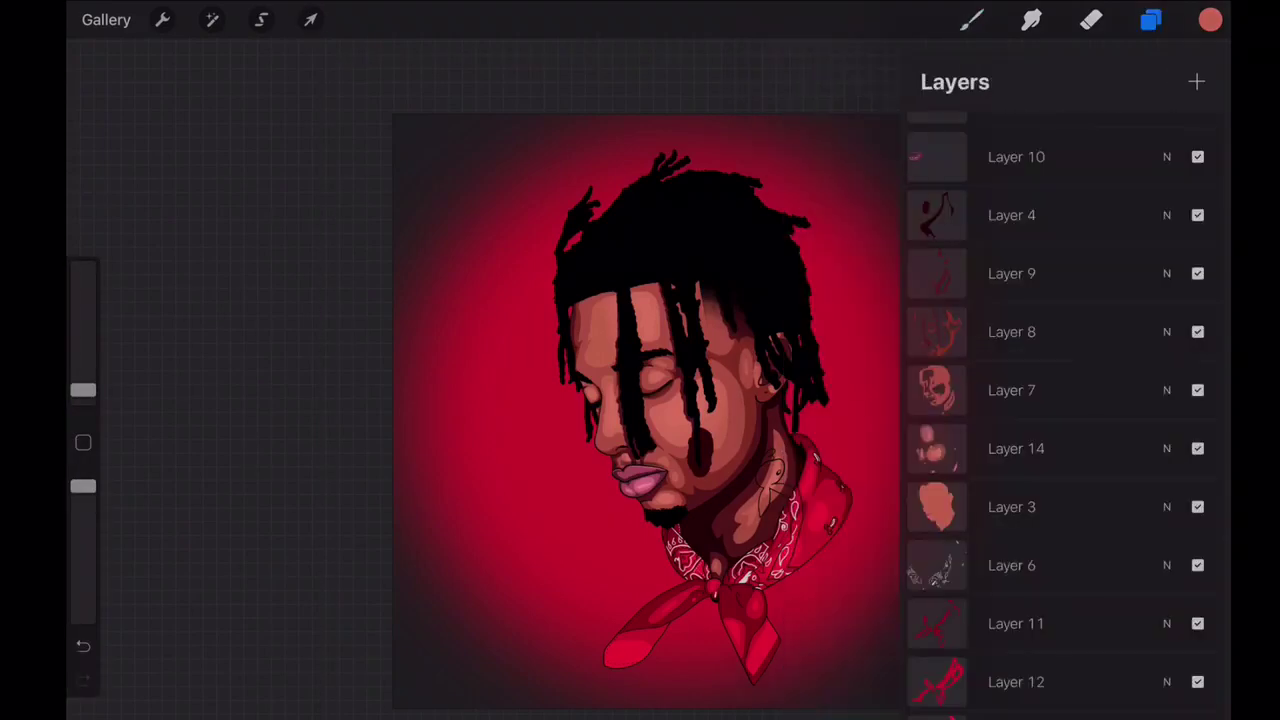
left_click(265, 270)
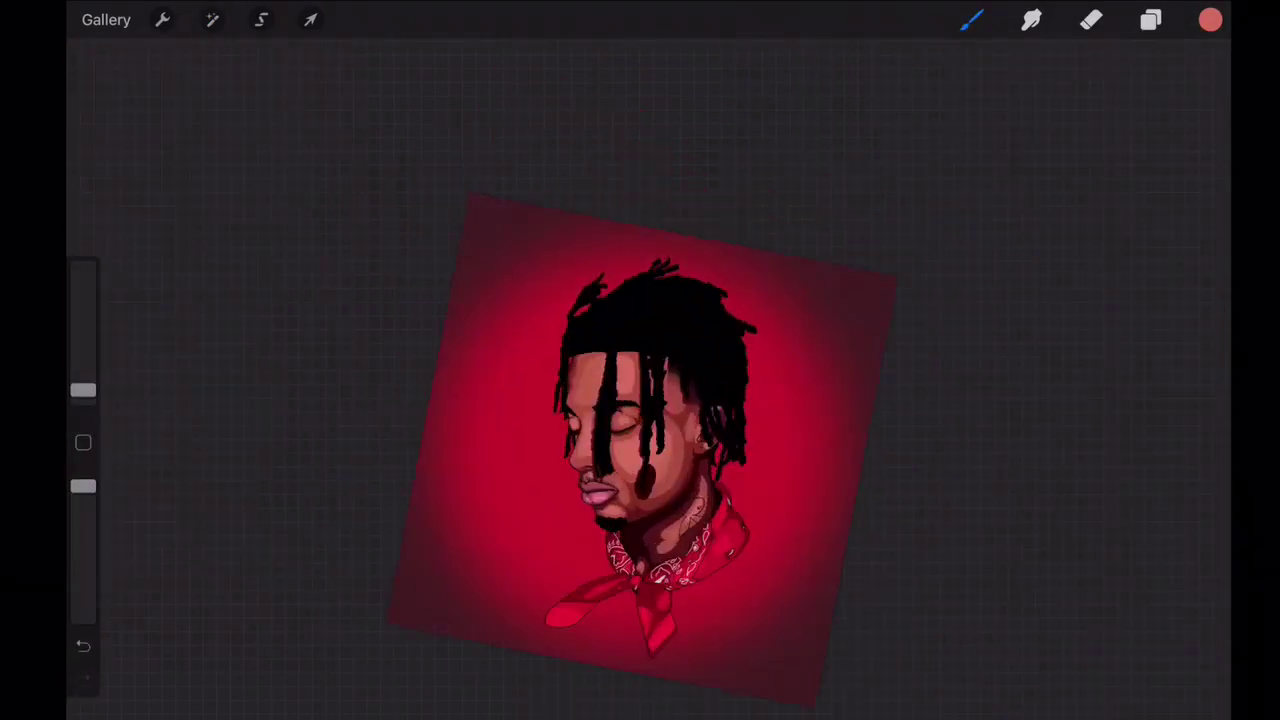
left_click(1150, 20)
- Pick a darker red, choose a GP Brush Starters brush and show the reference photo layer
left_click(1210, 20)
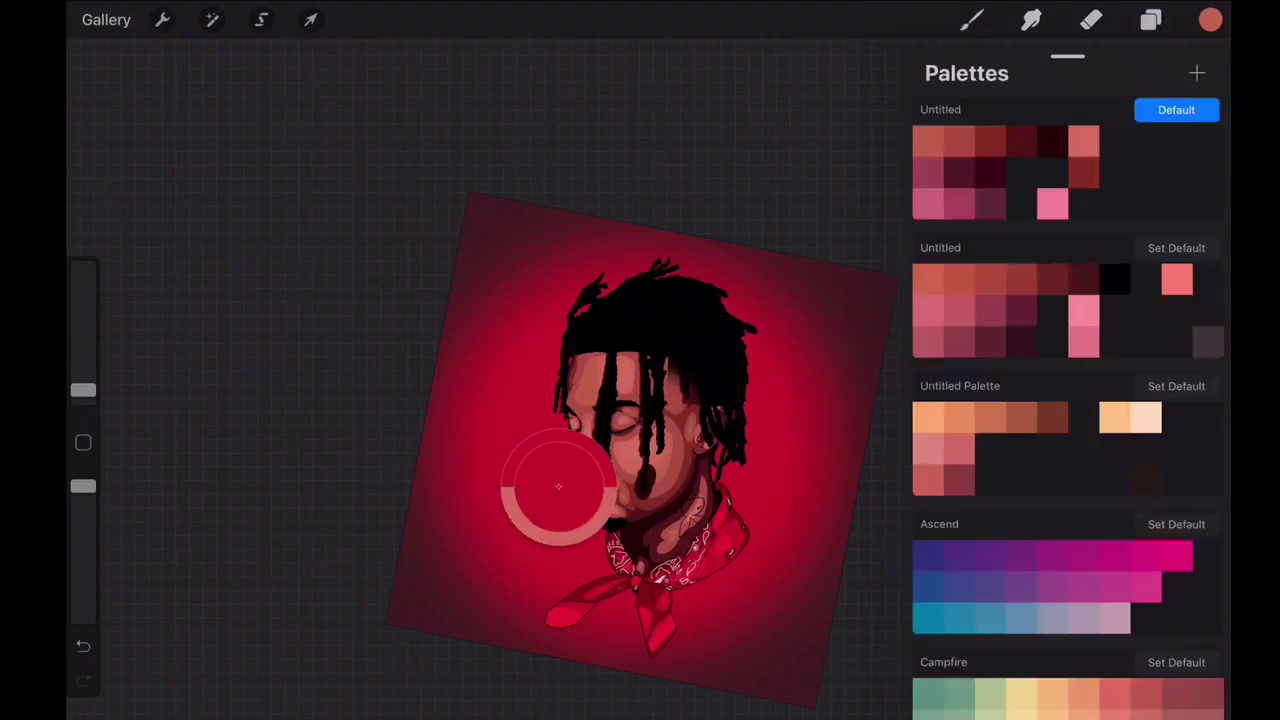
left_click(1066, 675)
left_click(1000, 675)
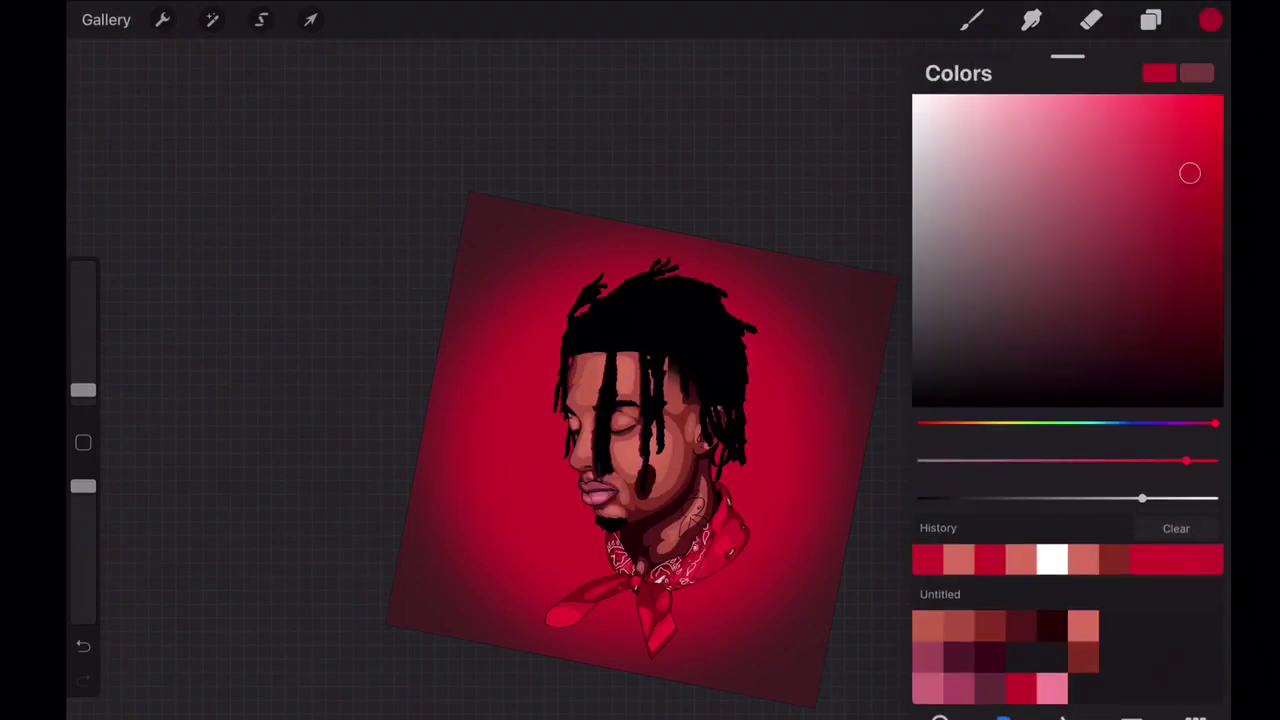
left_click(1210, 20)
left_click(1150, 20)
left_click(970, 20)
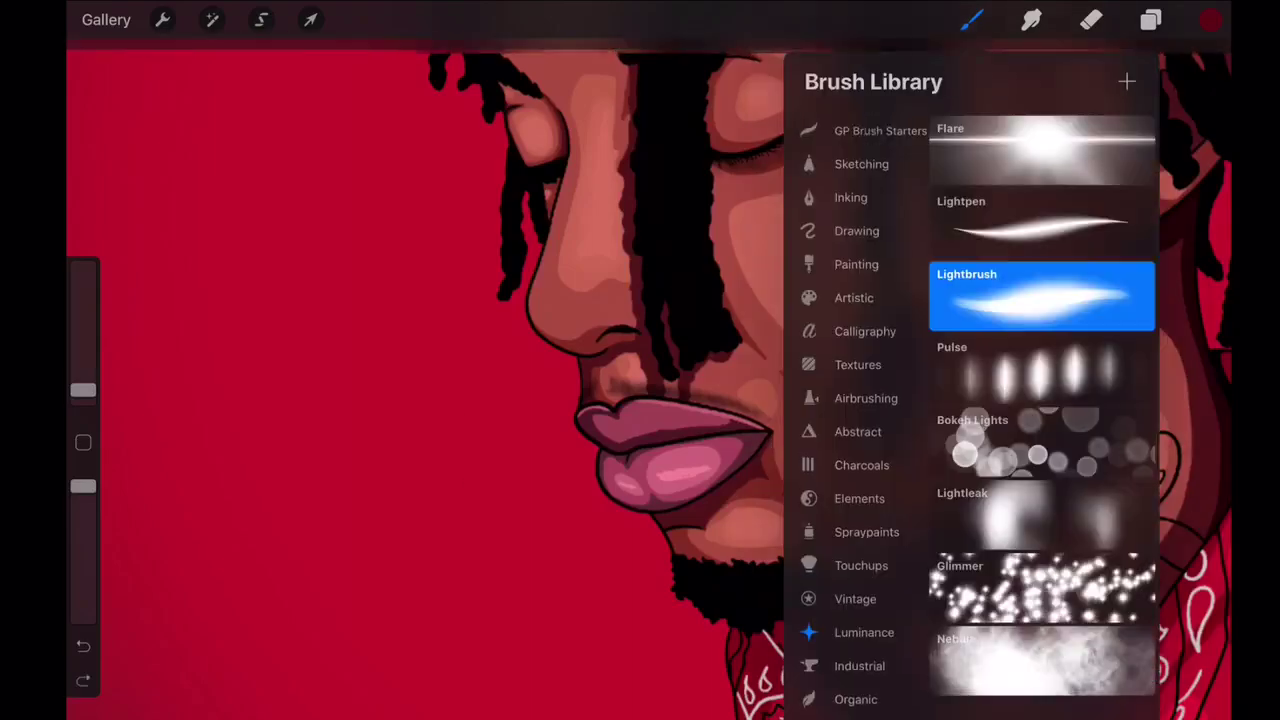
left_click(880, 128)
left_click(1150, 20)
left_click(1194, 680)
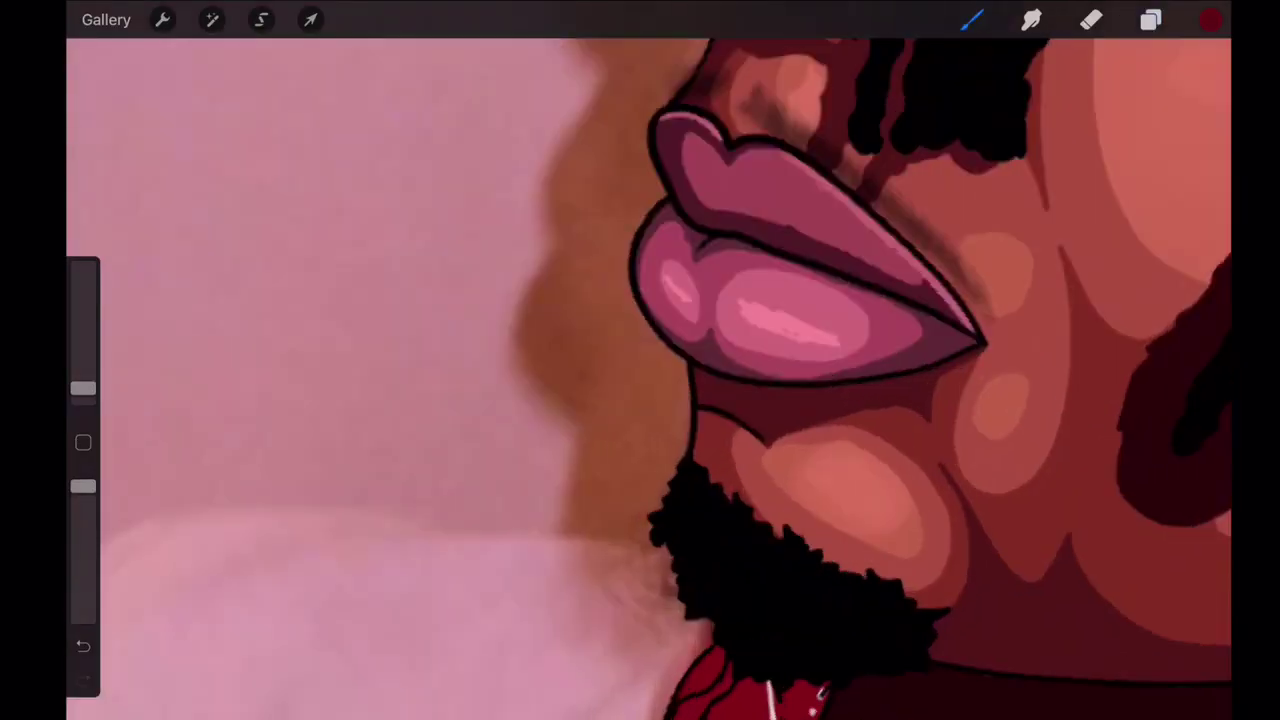
- Trace a red outline along the chin edge and up the hair edge
left_click_drag(590, 628, 594, 705)
scroll(650, 380, "down", 2)
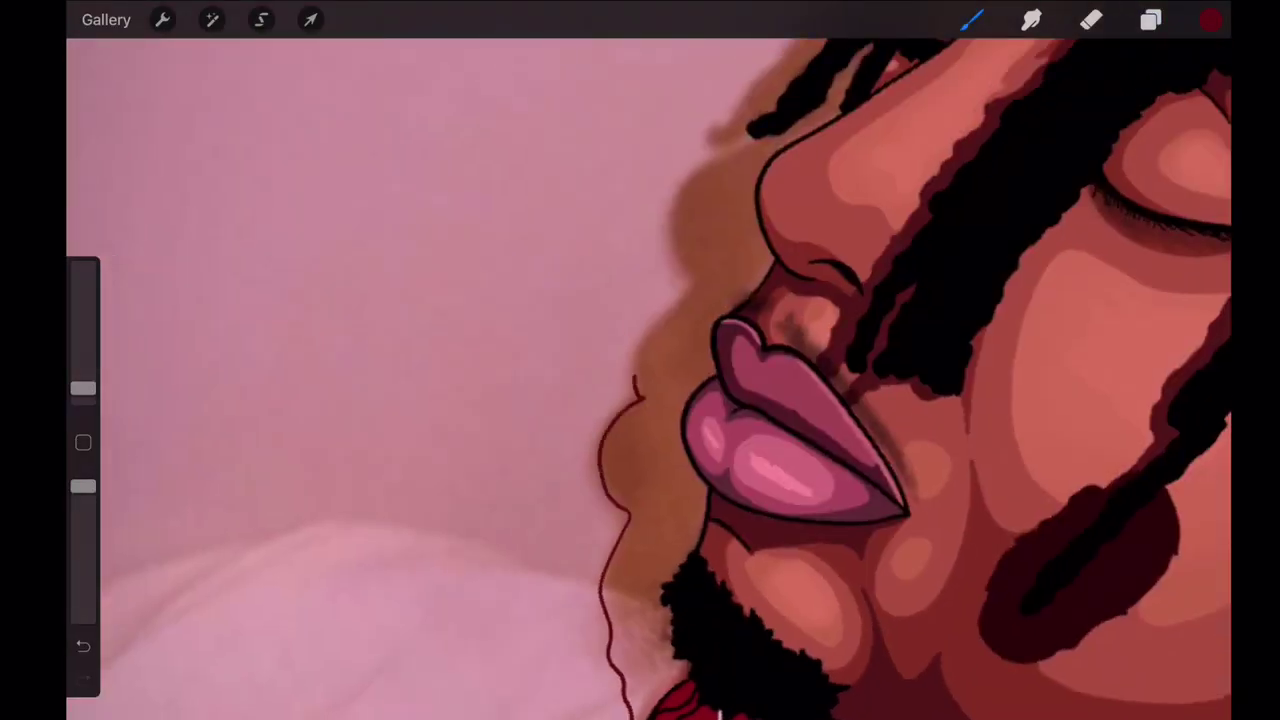
scroll(700, 250, "up", 3)
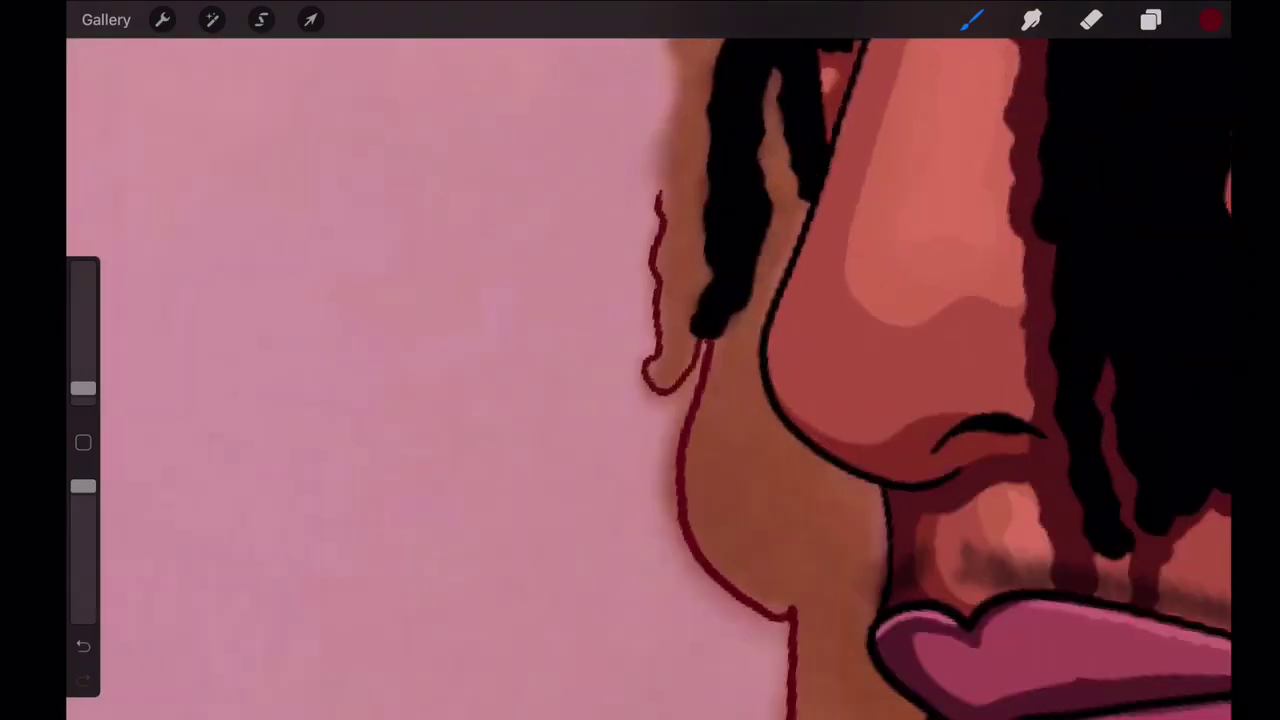
scroll(650, 380, "up", 3)
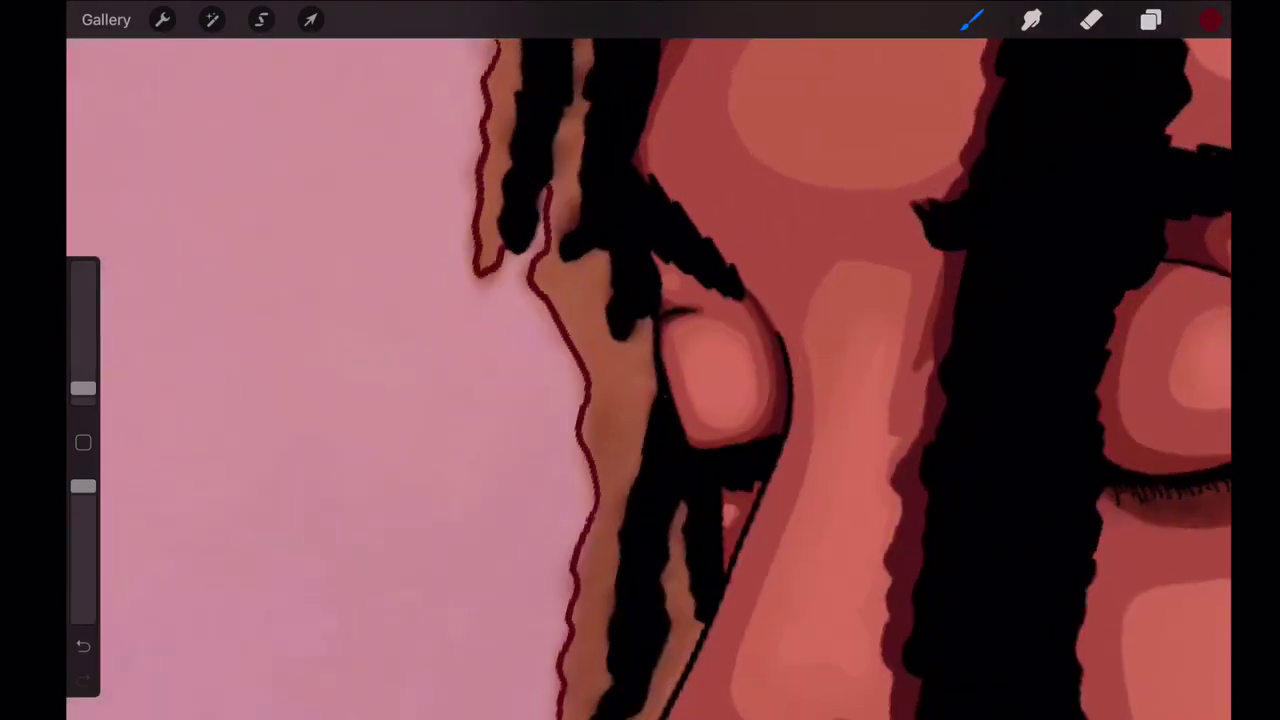
scroll(640, 380, "up", 5)
scroll(640, 380, "up", 5)
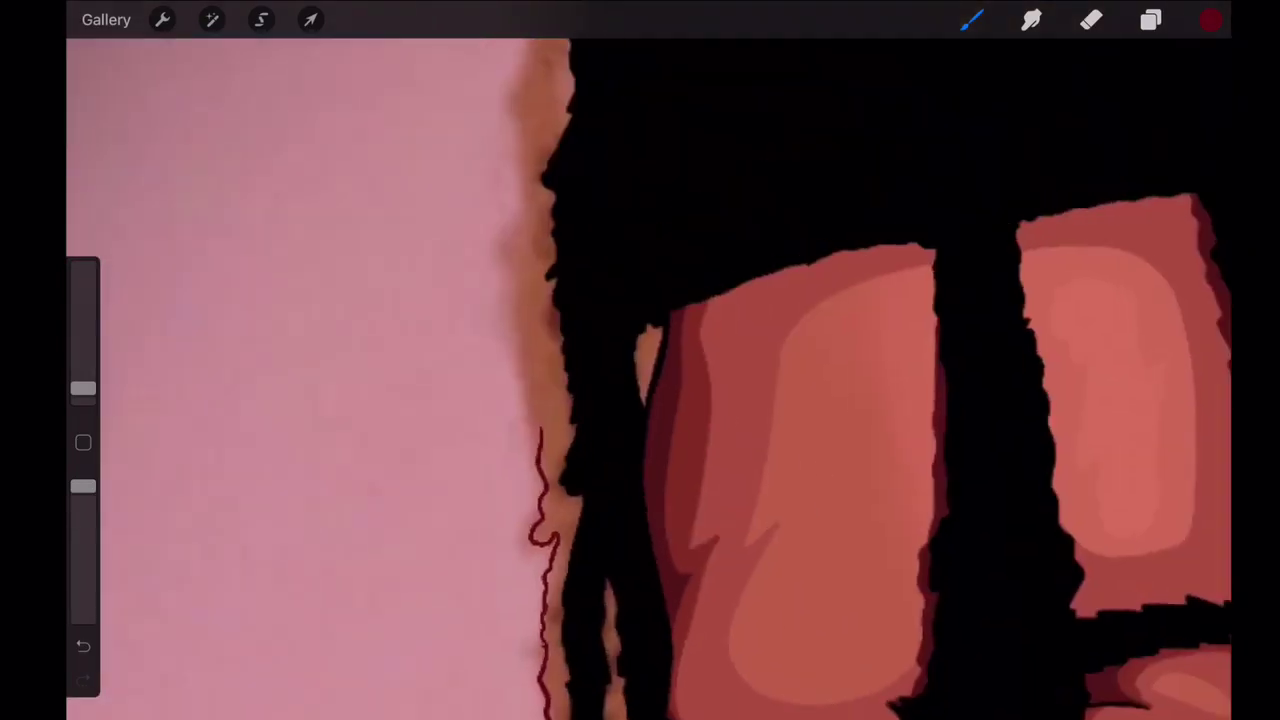
scroll(640, 380, "up", 1)
scroll(640, 380, "down", 5)
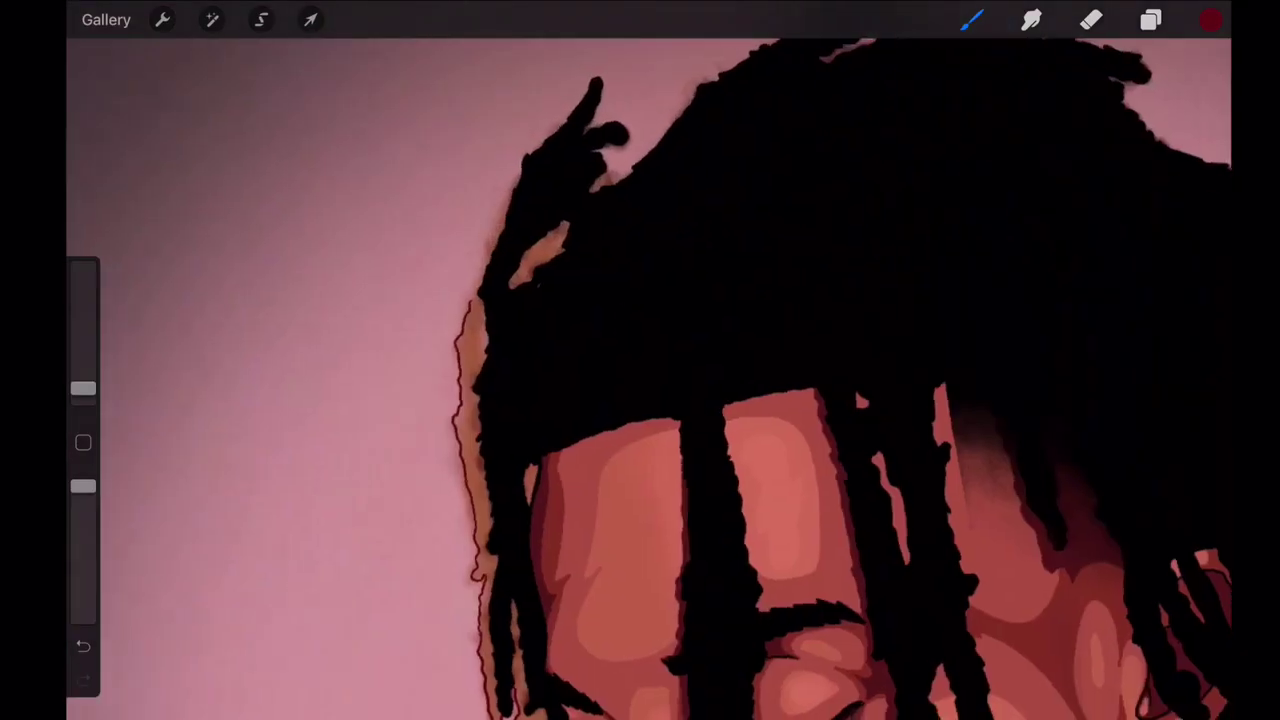
scroll(640, 380, "up", 5)
left_click_drag(490, 534, 497, 446)
scroll(640, 380, "down", 5)
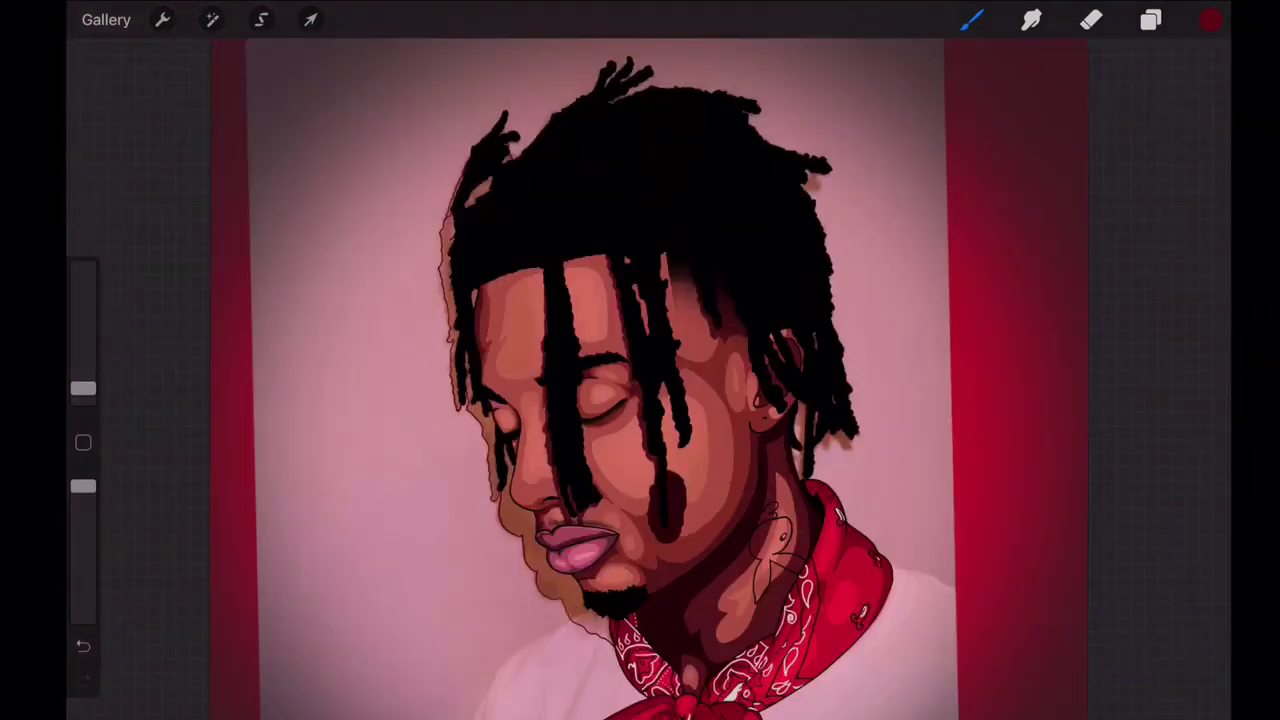
scroll(640, 380, "up", 5)
scroll(640, 380, "down", 3)
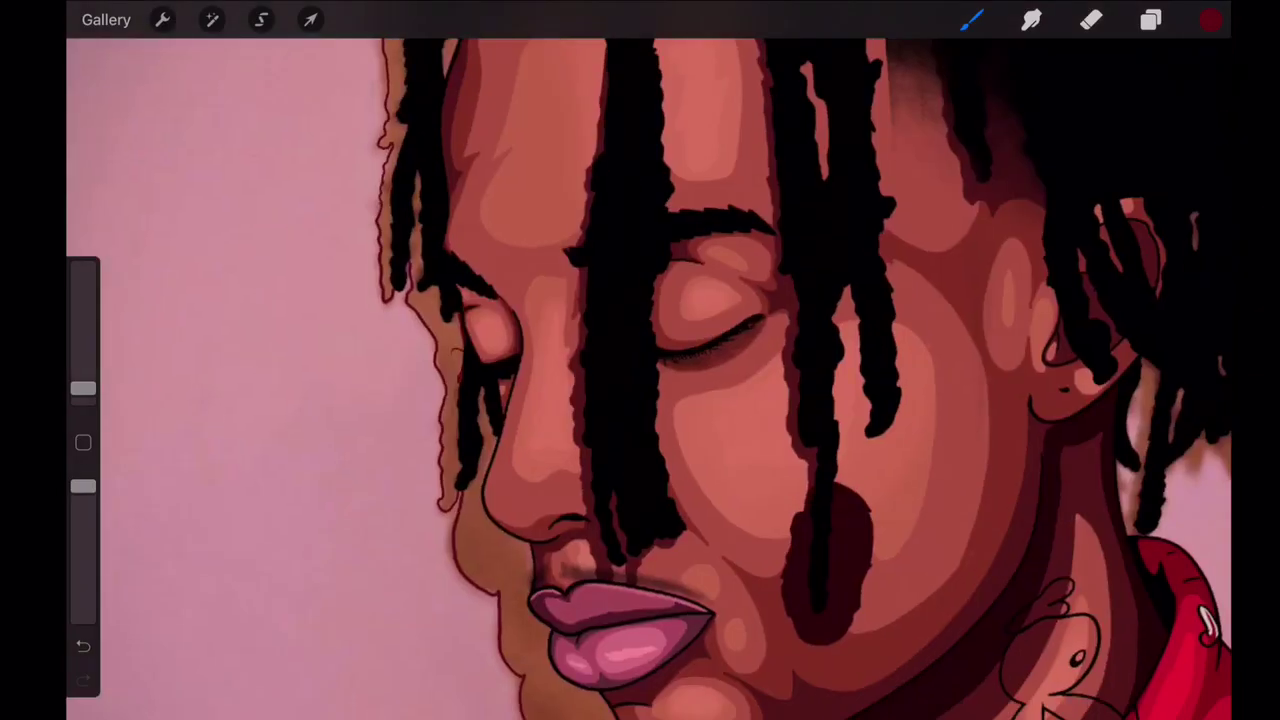
scroll(640, 380, "down", 3)
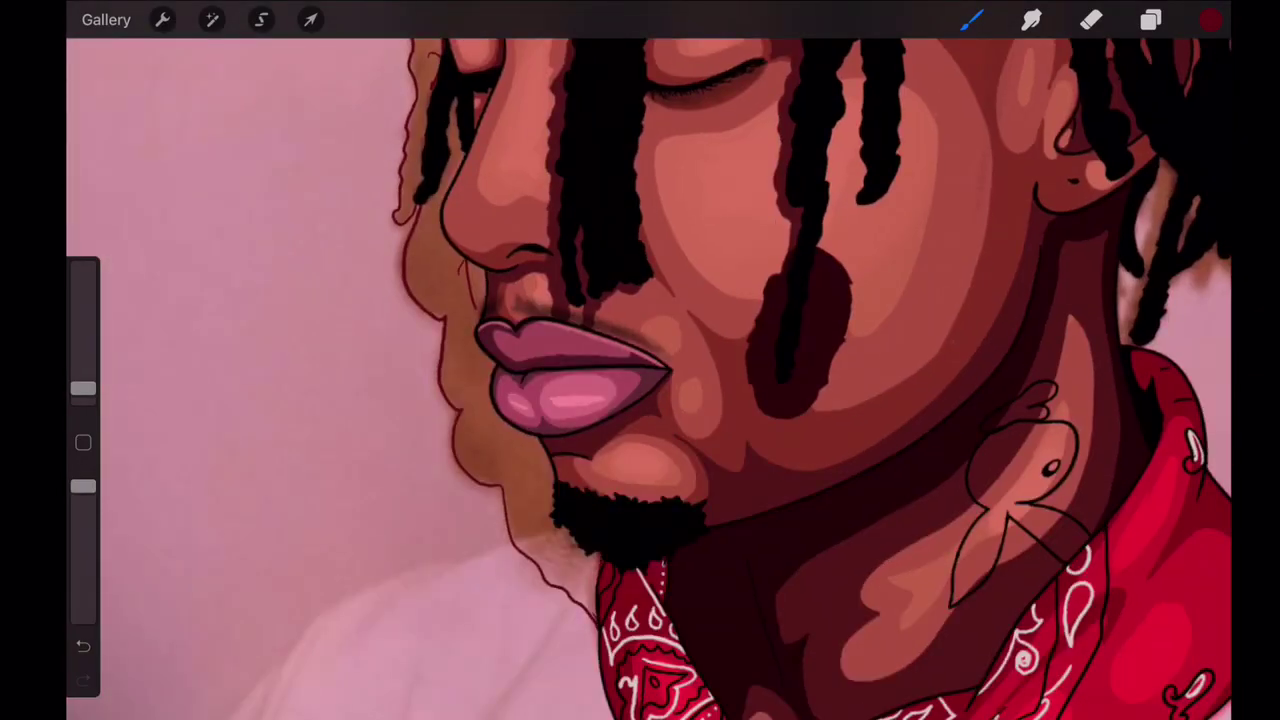
- Outline the face's left edge and neck in dark red, undoing then restoring a stroke
left_click_drag(550, 530, 420, 100)
scroll(640, 380, "up", 3)
scroll(640, 380, "down", 5)
scroll(640, 380, "up", 5)
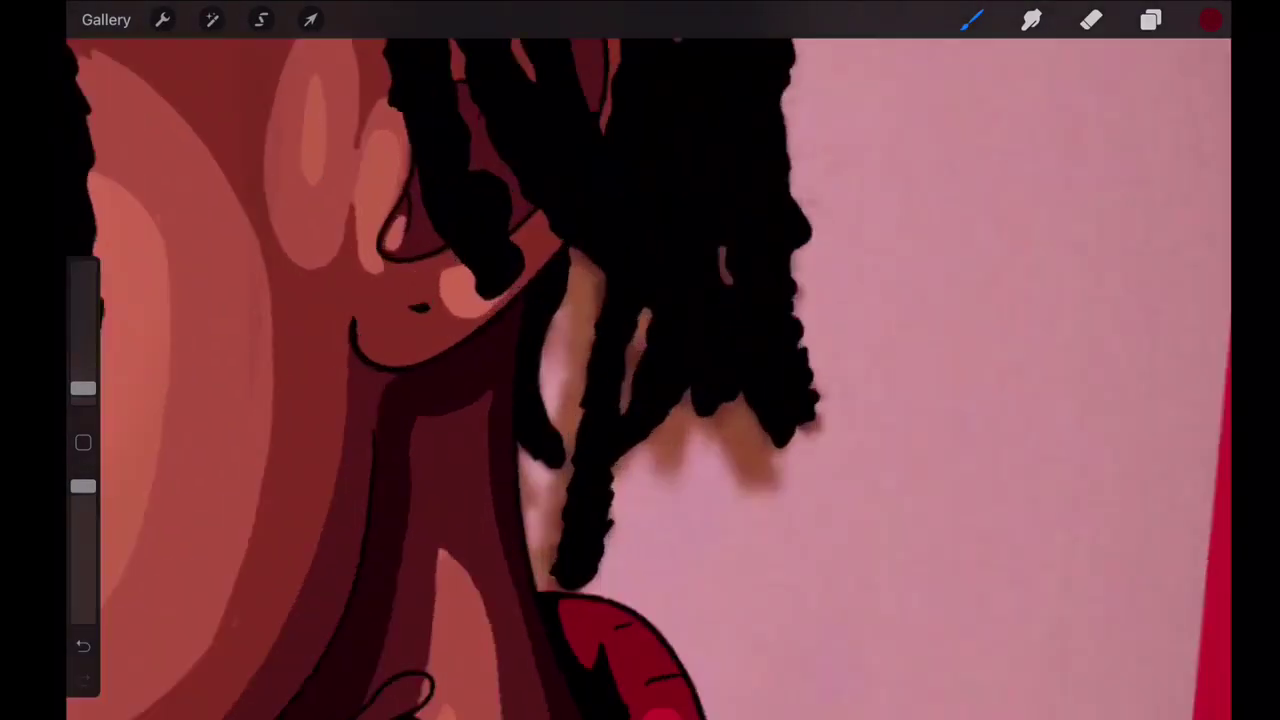
scroll(640, 380, "up", 2)
left_click_drag(505, 362, 538, 400)
key("ctrl+z")
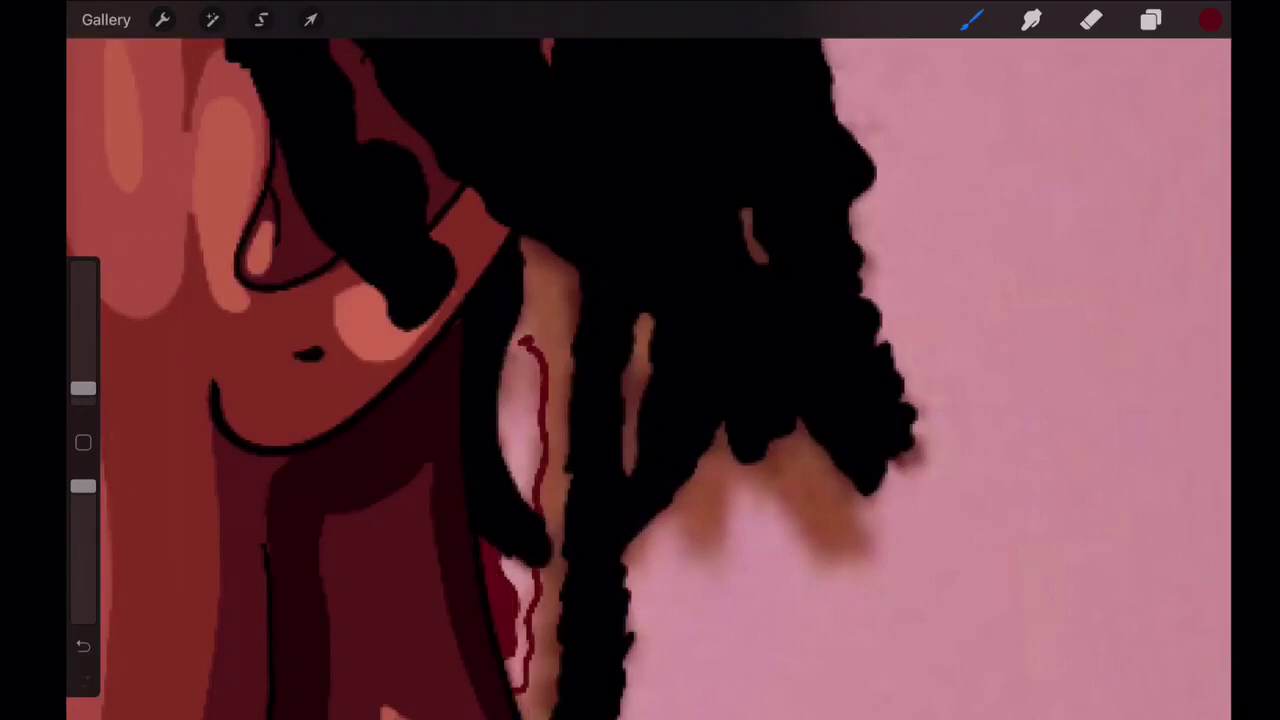
key("ctrl+shift+z")
- Fill the outlined gaps below and beside the hair with dark red
scroll(640, 380, "down", 1)
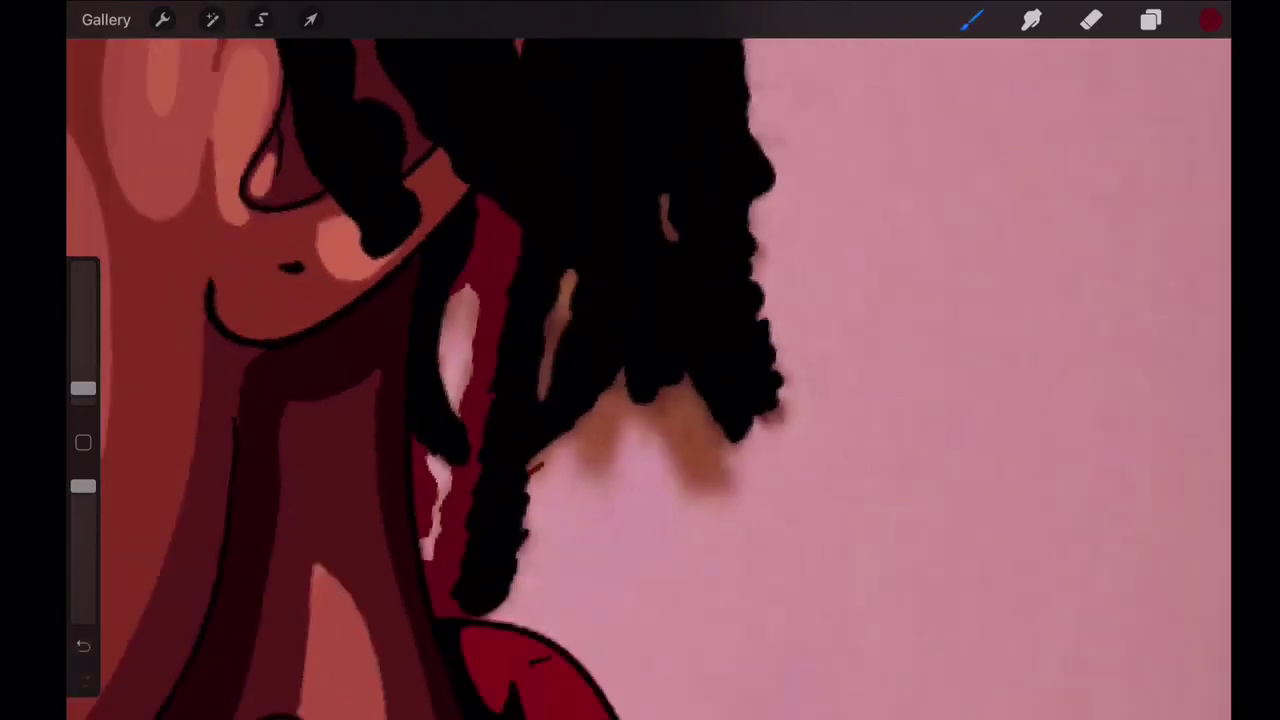
left_click_drag(1211, 20, 630, 460)
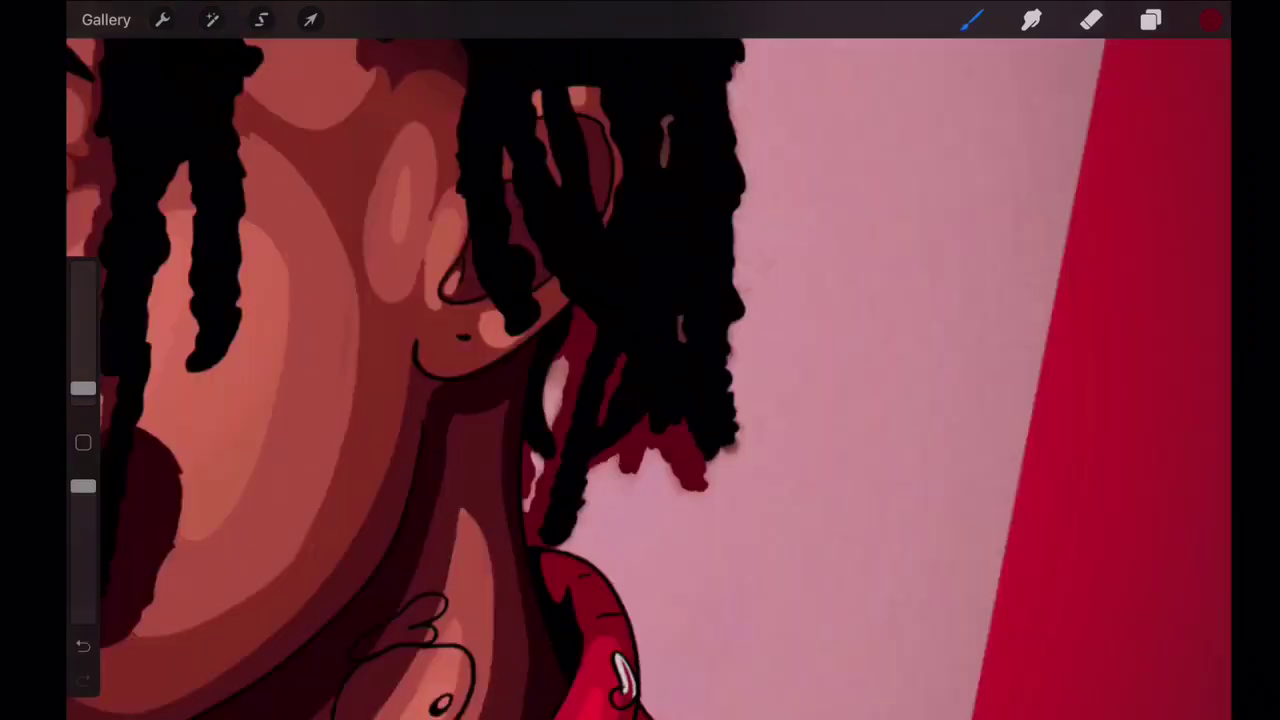
scroll(640, 380, "up", 3)
scroll(640, 380, "down", 3)
scroll(620, 360, "up", 5)
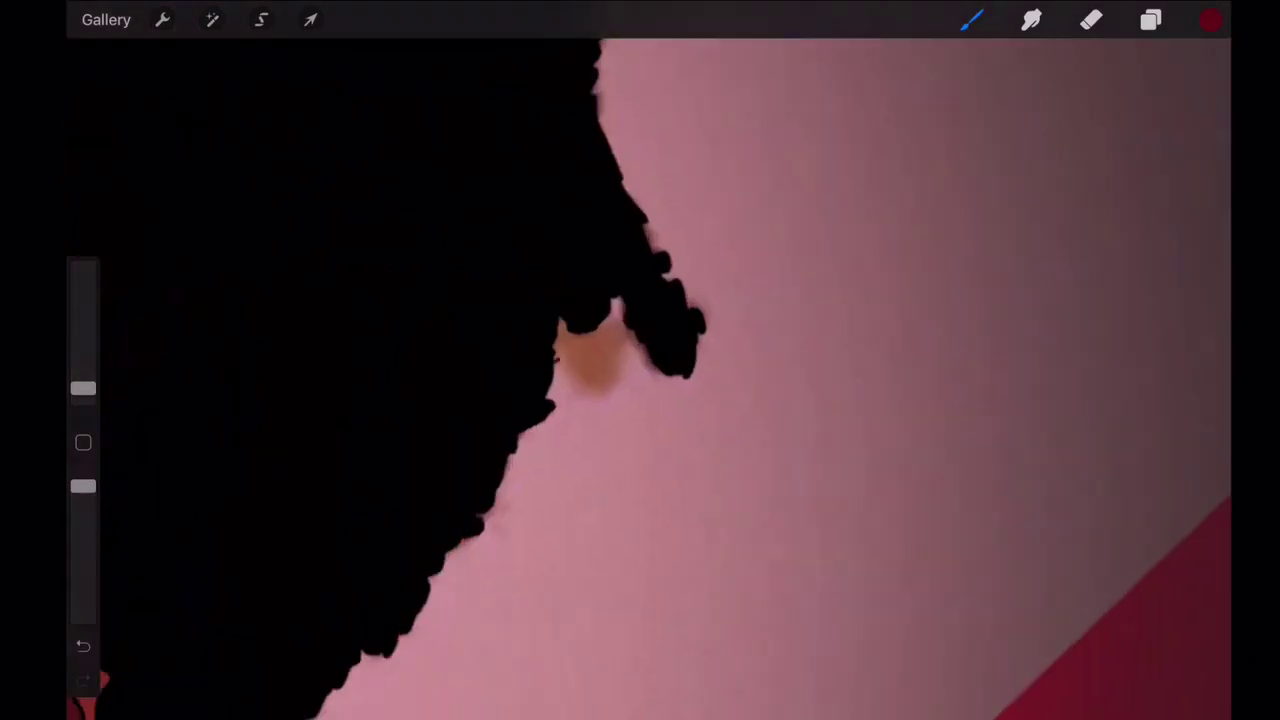
left_click_drag(1211, 20, 590, 350)
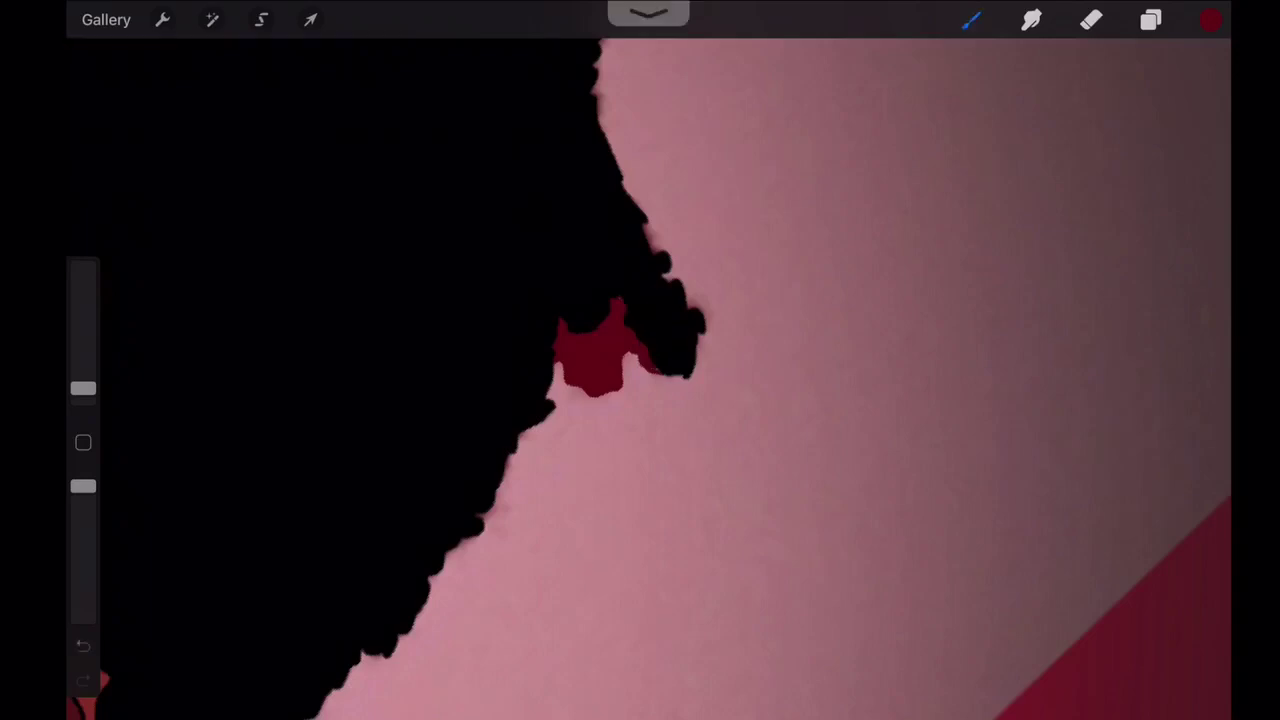
scroll(640, 380, "down", 3)
scroll(640, 380, "up", 3)
left_click_drag(1211, 20, 900, 217)
scroll(640, 380, "up", 2)
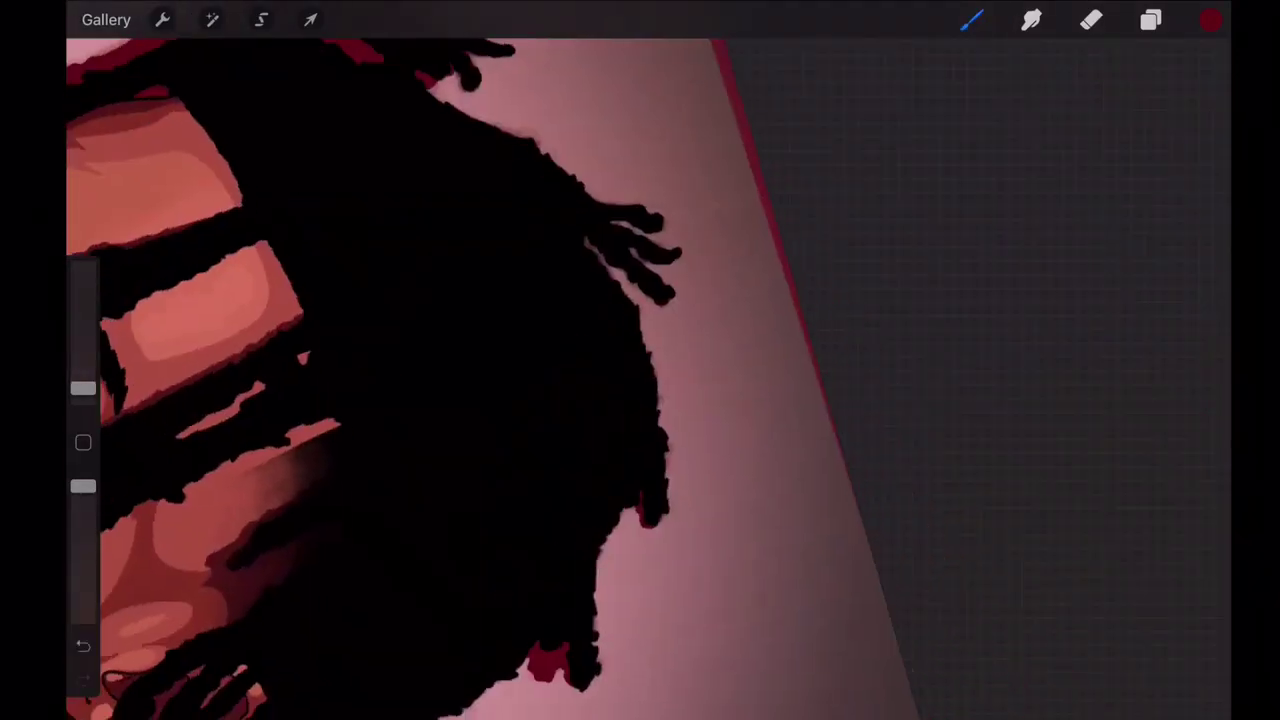
scroll(606, 379, "up", 2)
left_click_drag(1211, 20, 566, 300)
scroll(640, 380, "down", 5)
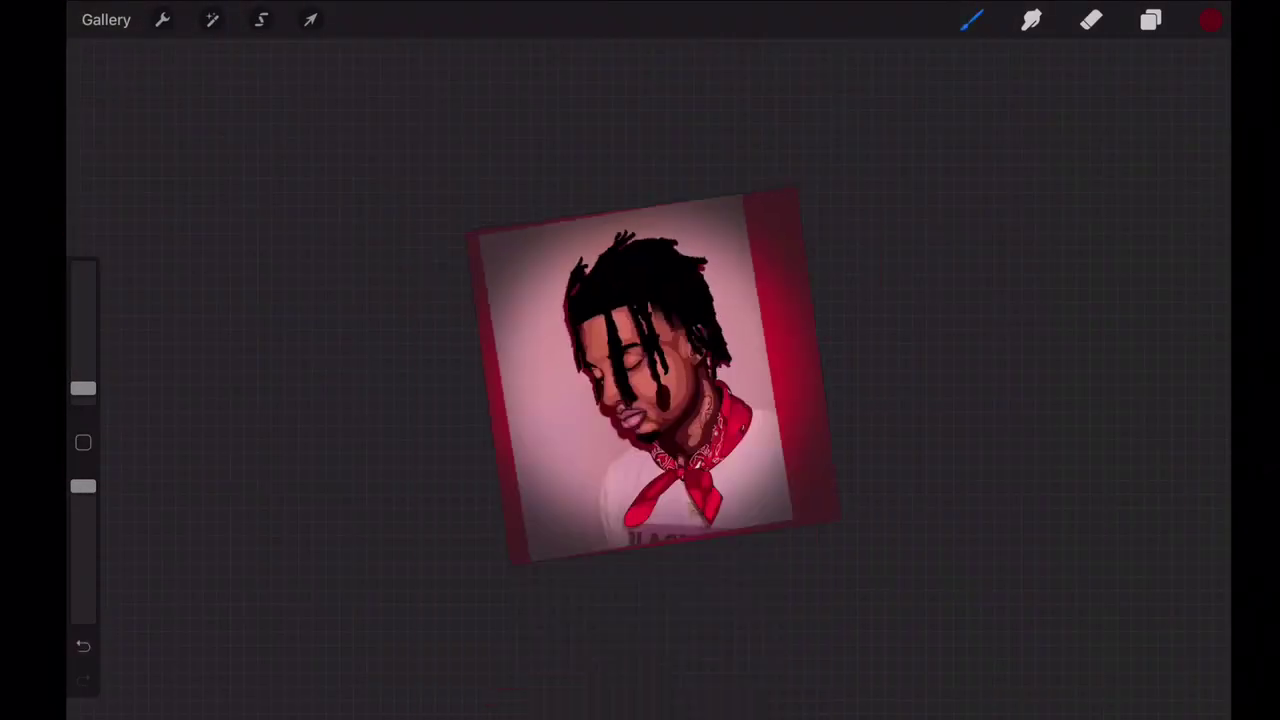
- Zoom and rotate onto the bandana knot, undoing the last outline stroke and checking layers
left_click(1151, 20)
mouse_move(650, 375)
left_mouse_down()
mouse_move(529, 343)
mouse_move(729, 400)
mouse_move(729, 429)
mouse_move(780, 465)
left_mouse_up()
scroll(780, 465, "up", 5)
scroll(640, 360, "down", 4)
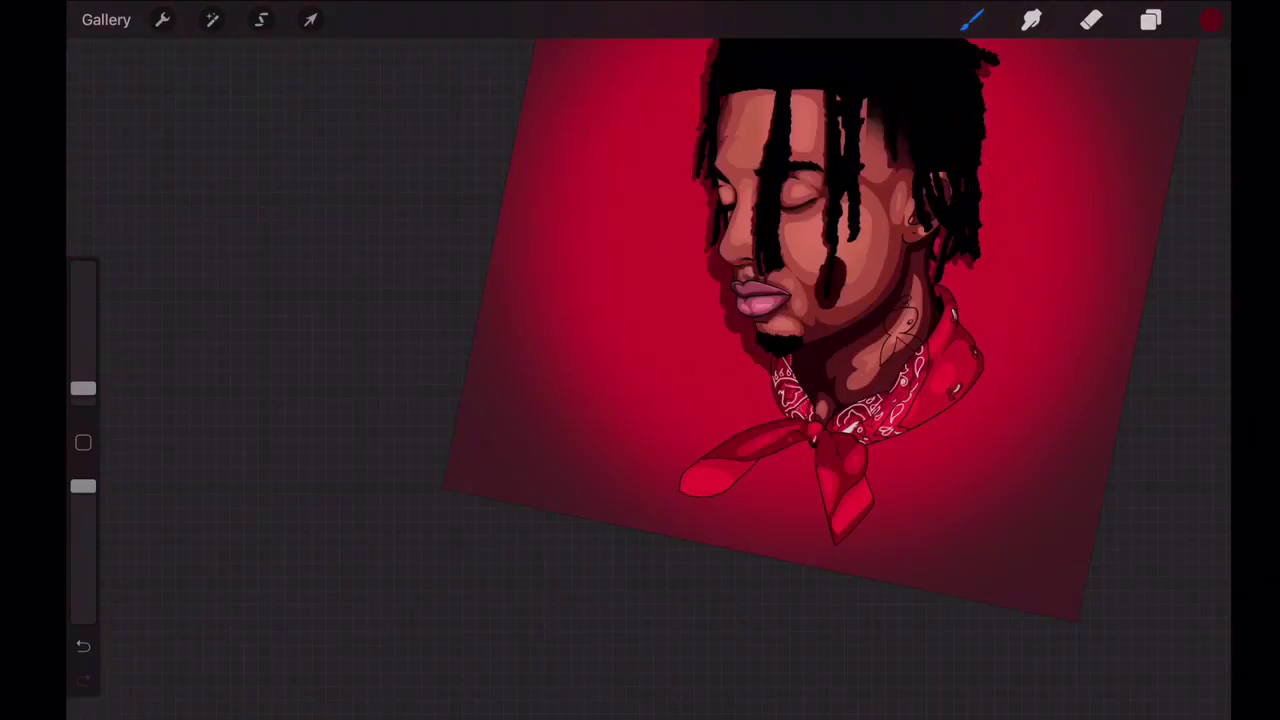
left_click_drag(640, 360, 700, 420)
scroll(600, 450, "up", 3)
left_click(1151, 20)
key("ctrl+z")
left_click(400, 360)
left_click_drag(640, 360, 700, 300)
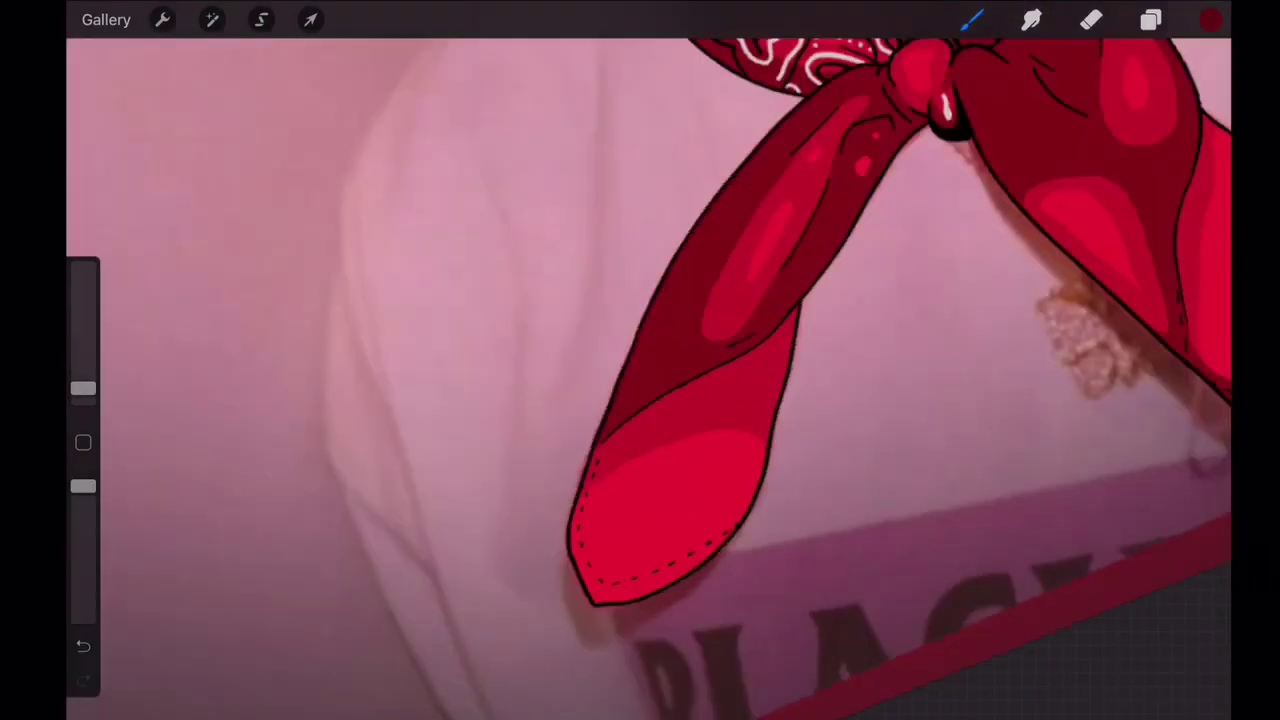
scroll(640, 360, "up", 3)
key("ctrl+z")
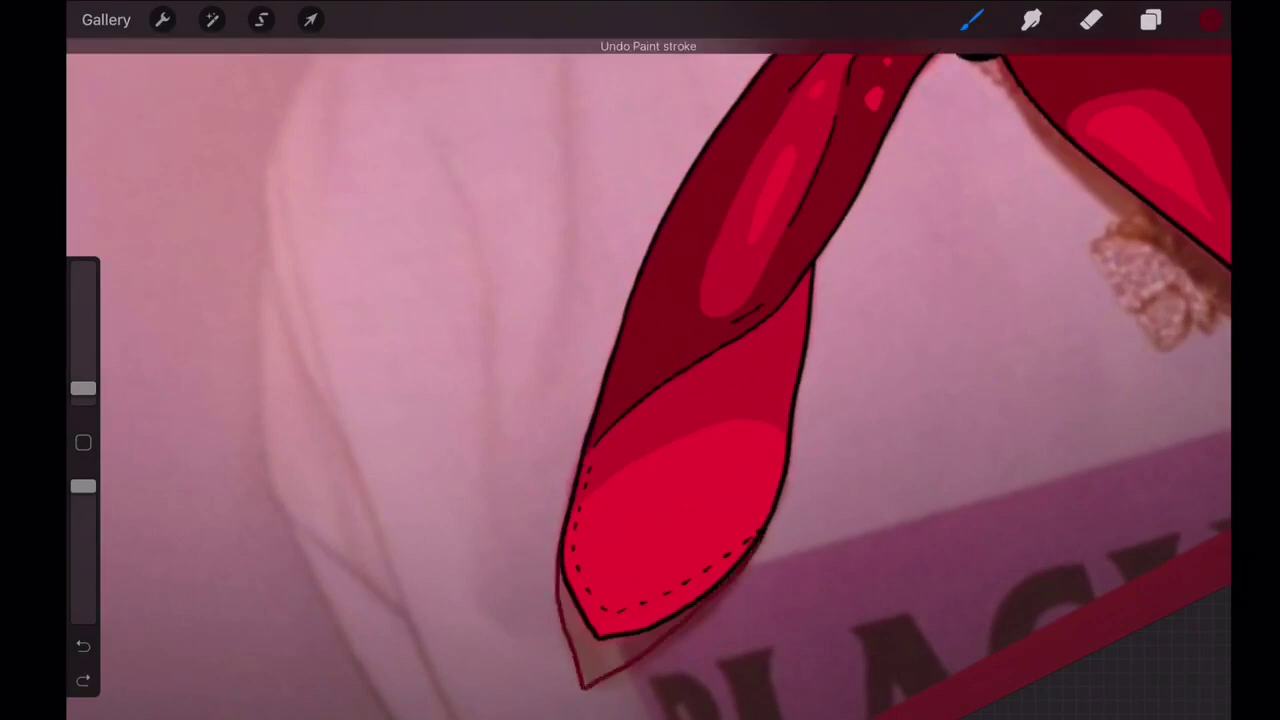
left_click_drag(640, 360, 560, 300)
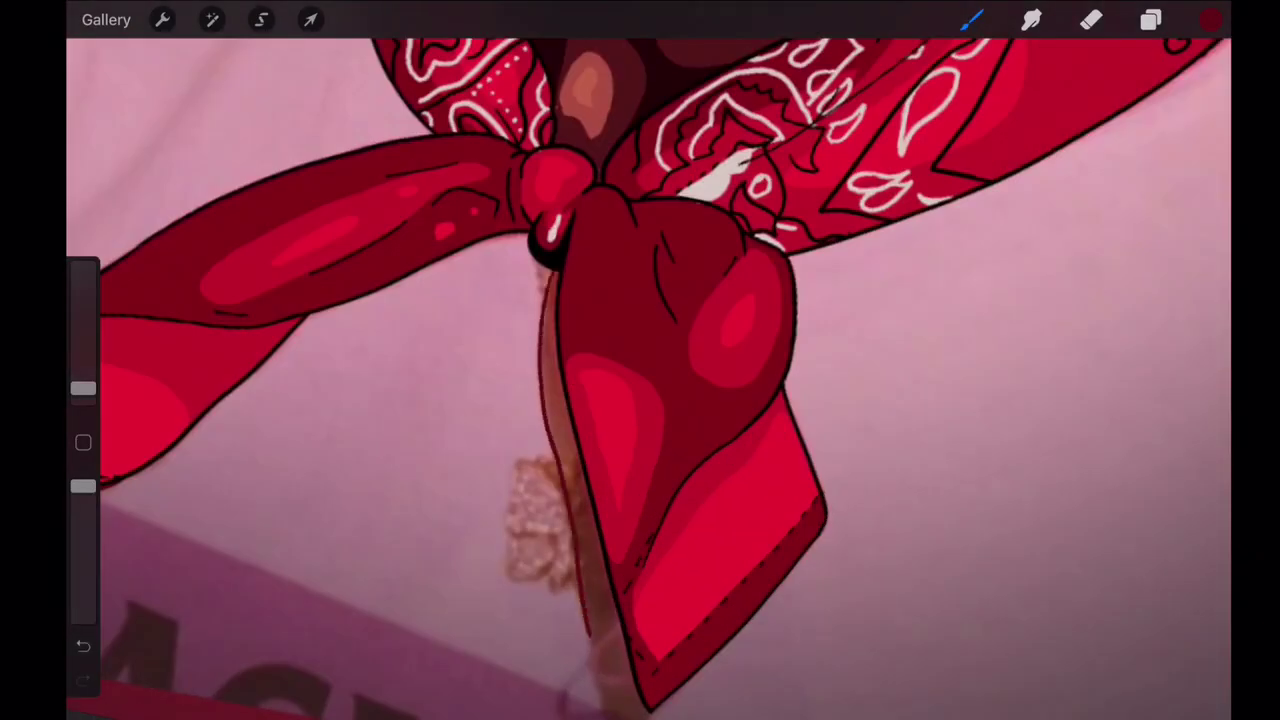
scroll(640, 360, "down", 5)
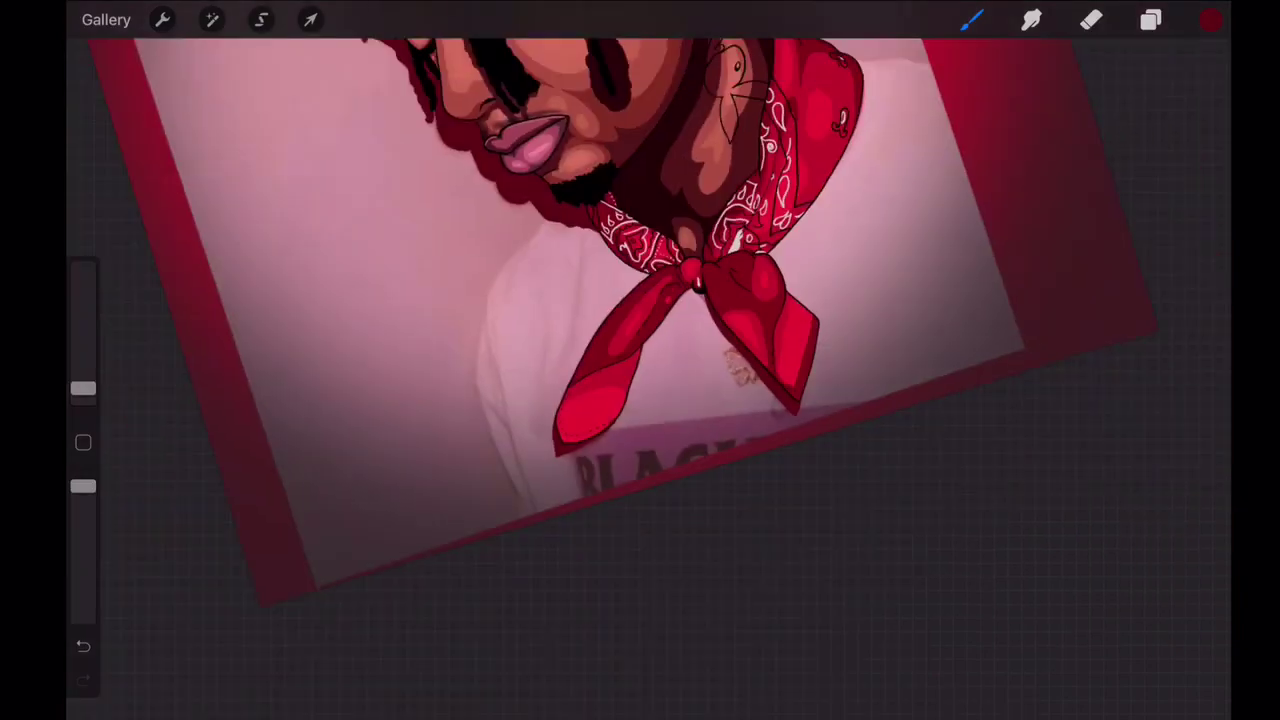
left_click(1151, 20)
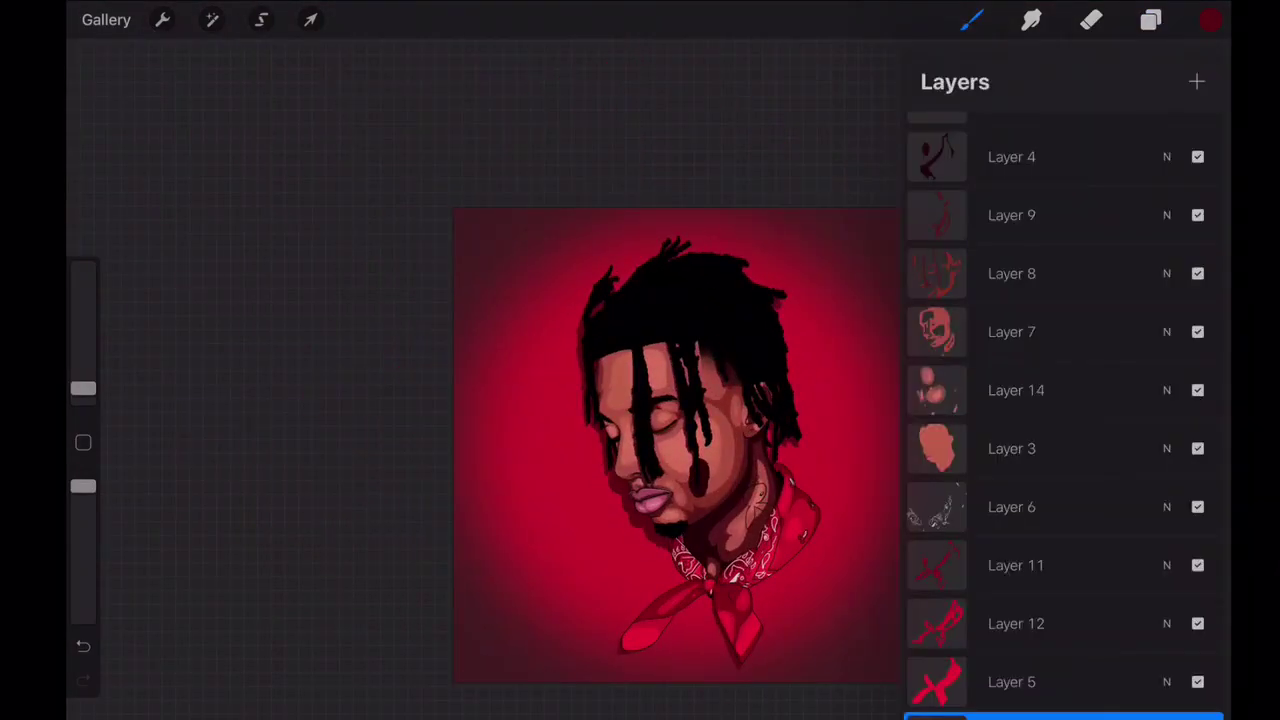
- Choose a lighter colour and make Layer 10 active, undoing two stray strokes
left_click(1210, 20)
left_click(1086, 146)
left_click(1195, 710)
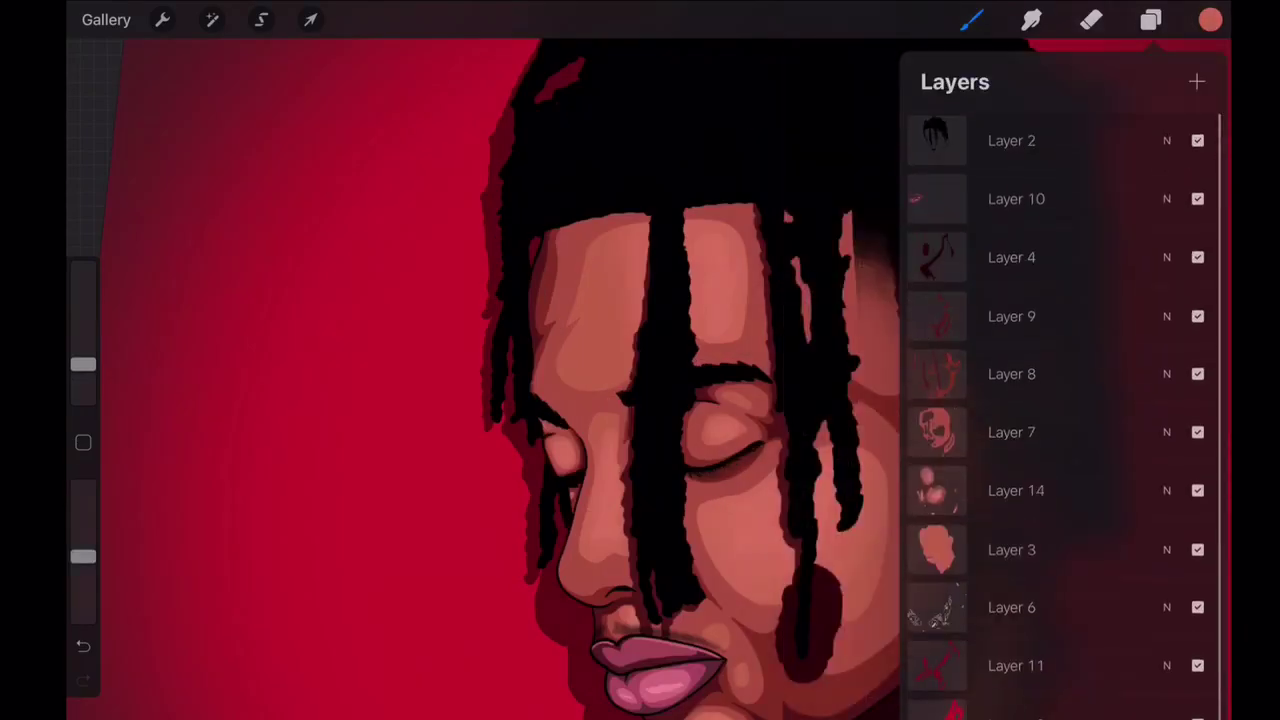
key("ctrl+z")
left_click(1151, 20)
left_click(1011, 431)
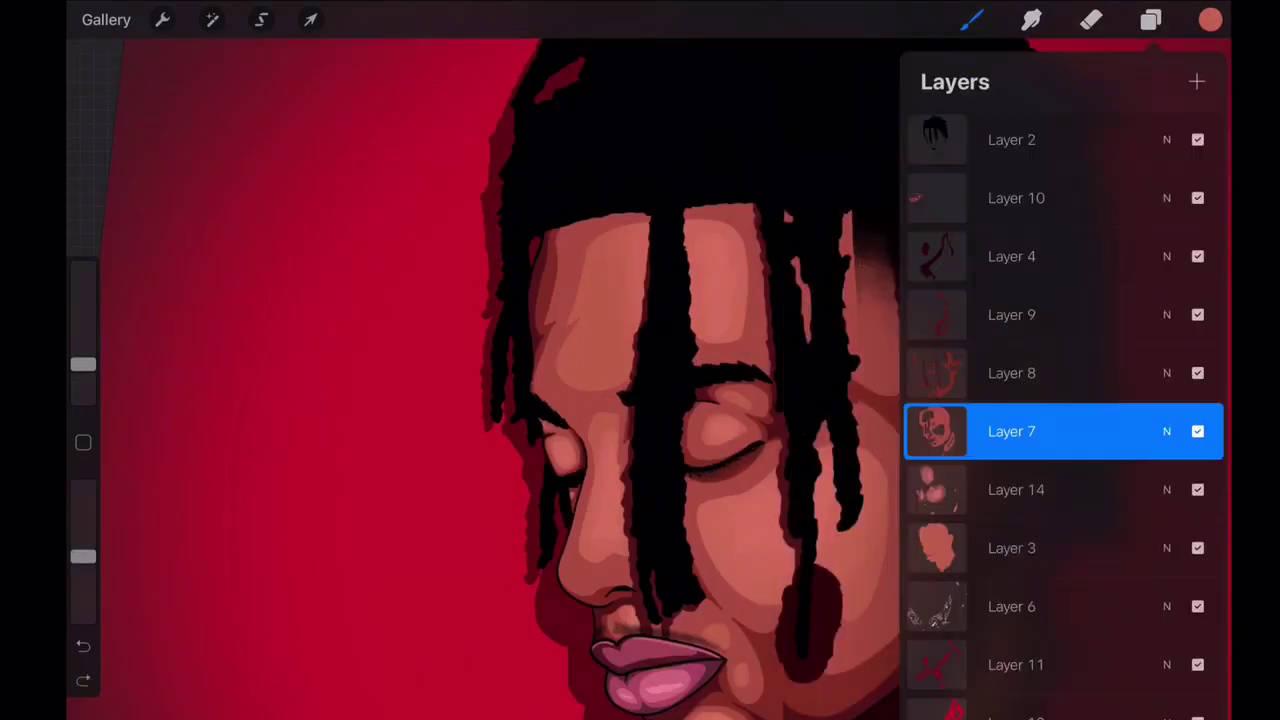
left_click(1016, 198)
scroll(700, 400, "up", 3)
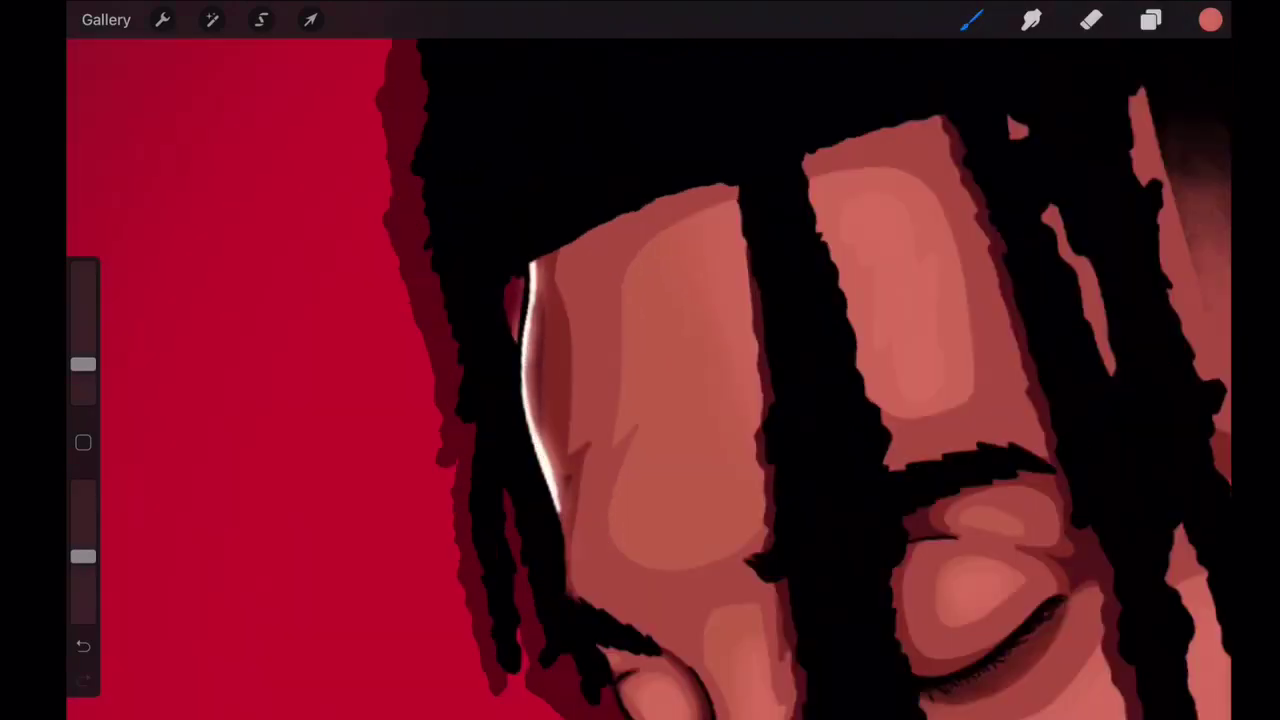
scroll(640, 380, "down", 5)
key("ctrl+z")
scroll(640, 380, "up", 5)
left_click(1151, 20)
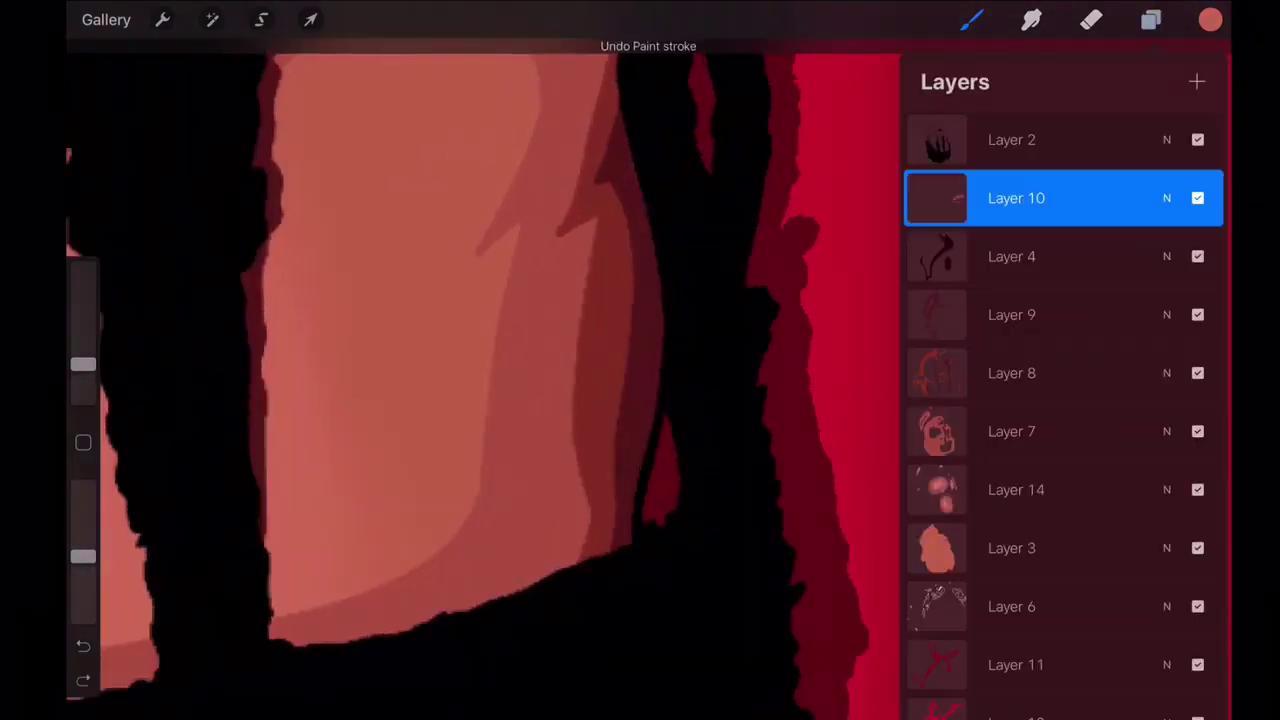
- Paint a white rim light down the face's dark edge and beside the eye
left_click_drag(657, 200, 623, 586)
left_click_drag(643, 165, 635, 530)
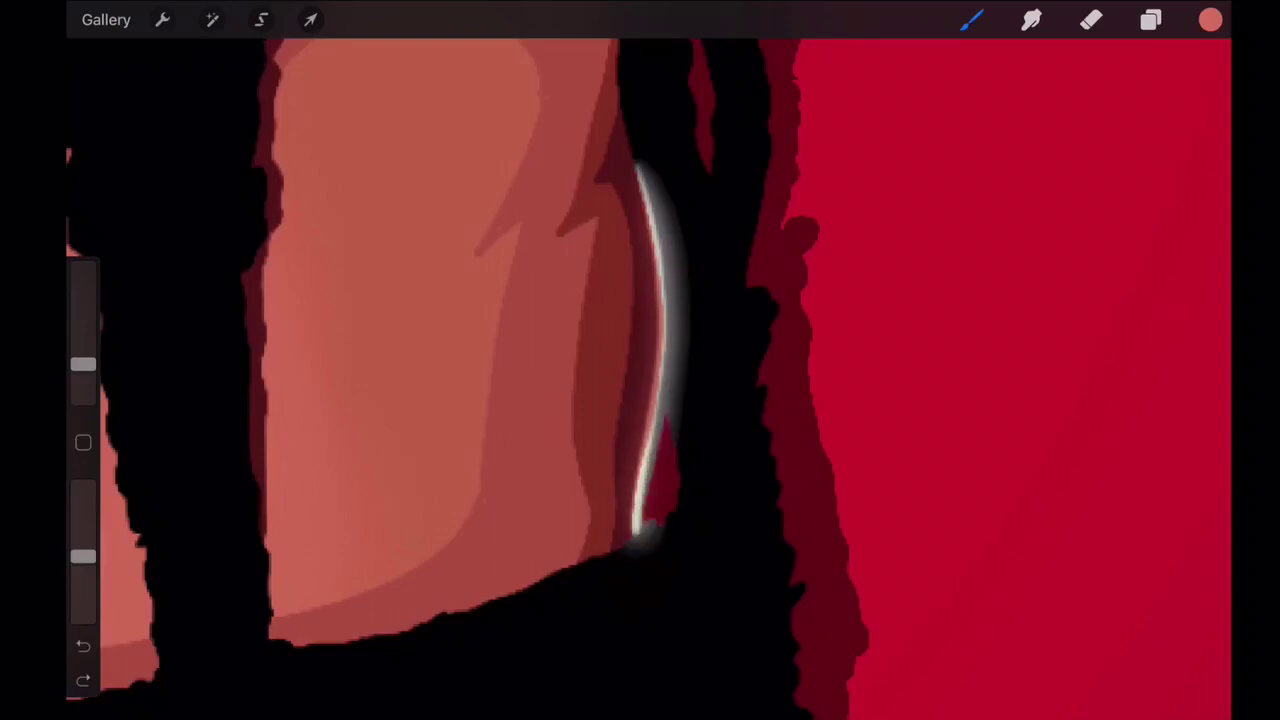
scroll(640, 380, "down", 5)
scroll(640, 380, "up", 3)
scroll(640, 380, "up", 3)
mouse_move(655, 215)
left_mouse_down()
mouse_move(630, 320)
mouse_move(640, 520)
left_mouse_up()
scroll(640, 380, "down", 5)
scroll(640, 380, "up", 5)
left_click_drag(683, 283, 625, 450)
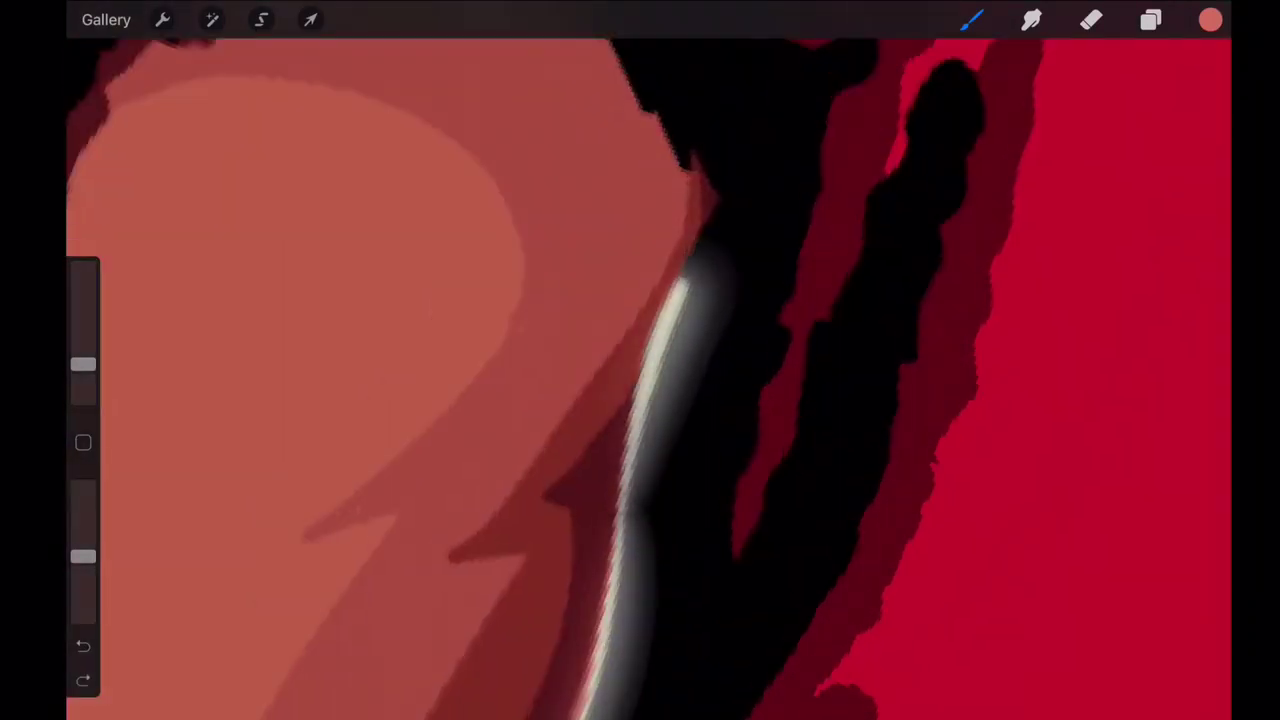
scroll(640, 380, "down", 5)
scroll(640, 380, "up", 3)
scroll(640, 380, "up", 2)
left_click_drag(592, 140, 602, 180)
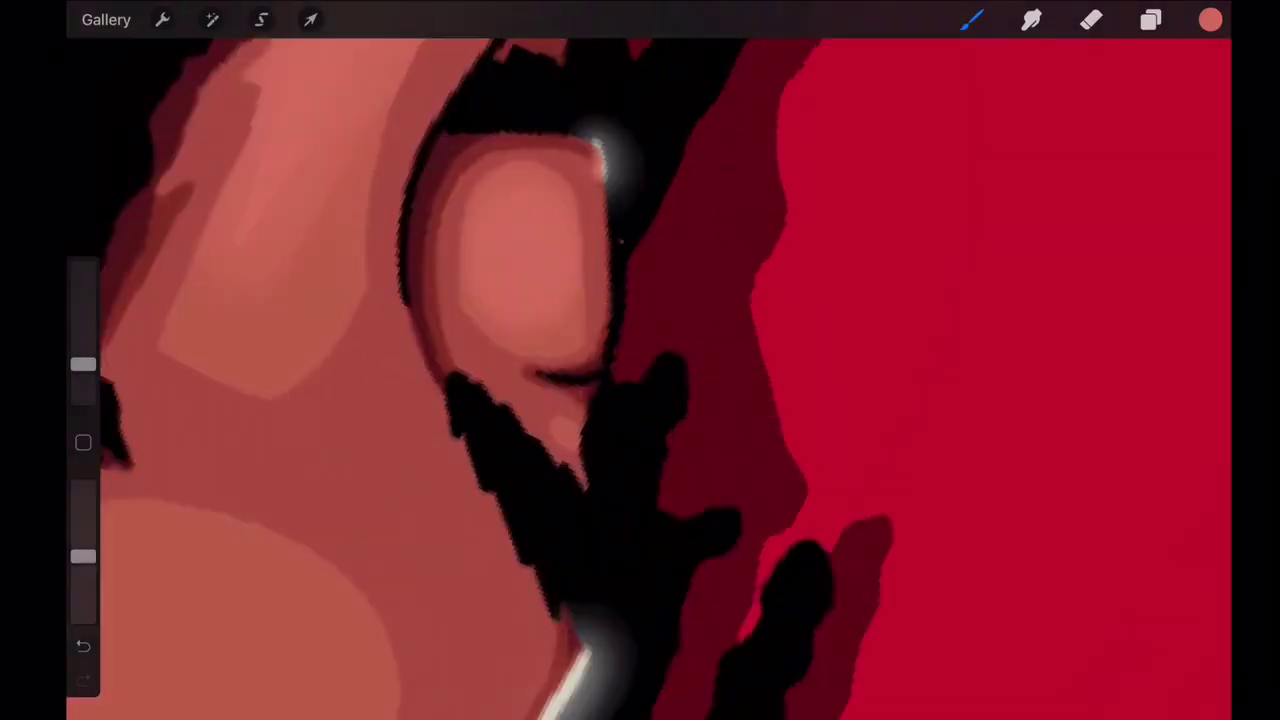
left_click_drag(598, 390, 565, 530)
- Zoom around to review the rim light, undoing and restoring the last highlight stroke
scroll(640, 380, "down", 5)
scroll(640, 380, "up", 3)
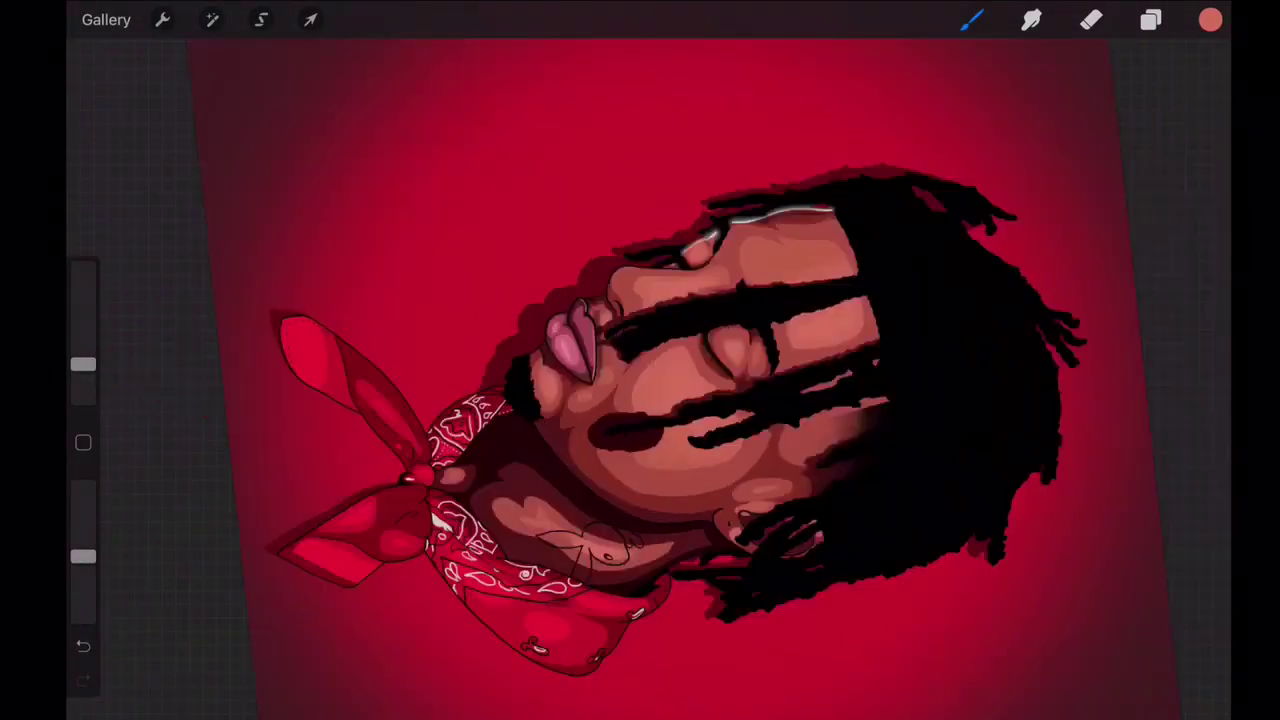
scroll(640, 380, "up", 3)
scroll(640, 380, "down", 5)
scroll(640, 380, "up", 3)
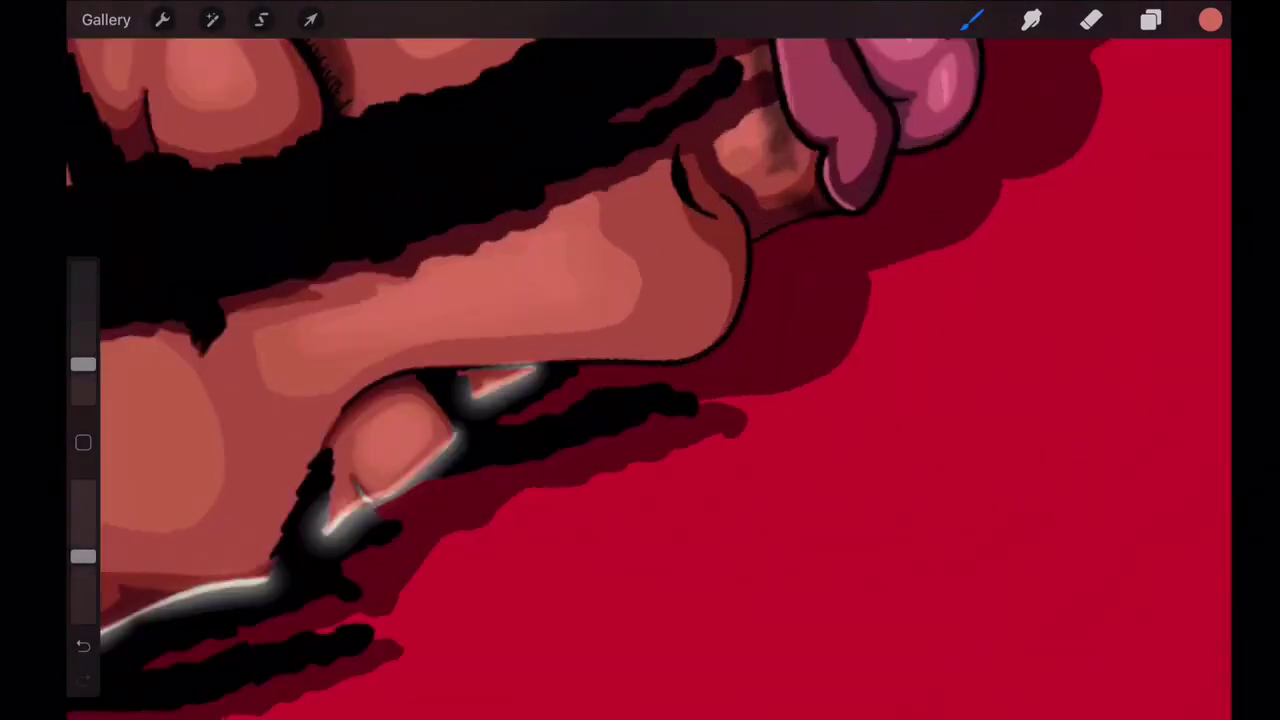
scroll(640, 380, "up", 2)
scroll(640, 380, "down", 5)
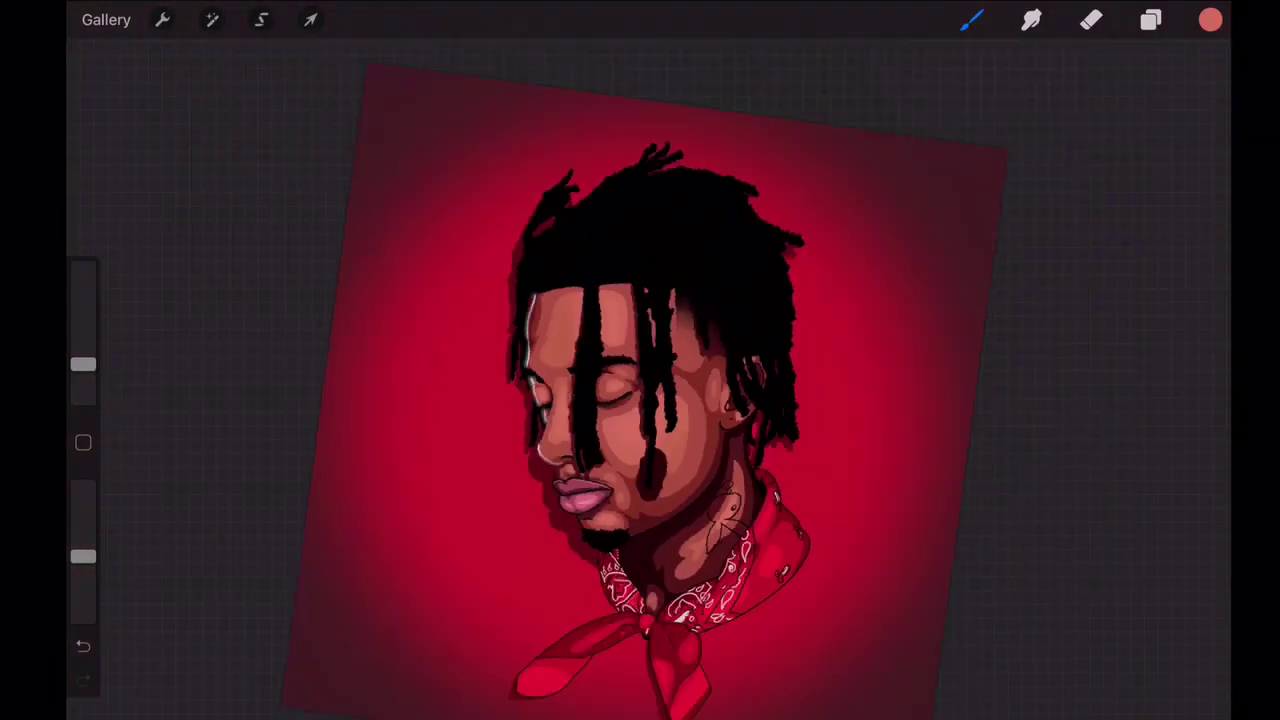
scroll(640, 380, "up", 3)
scroll(640, 380, "up", 2)
scroll(640, 380, "down", 5)
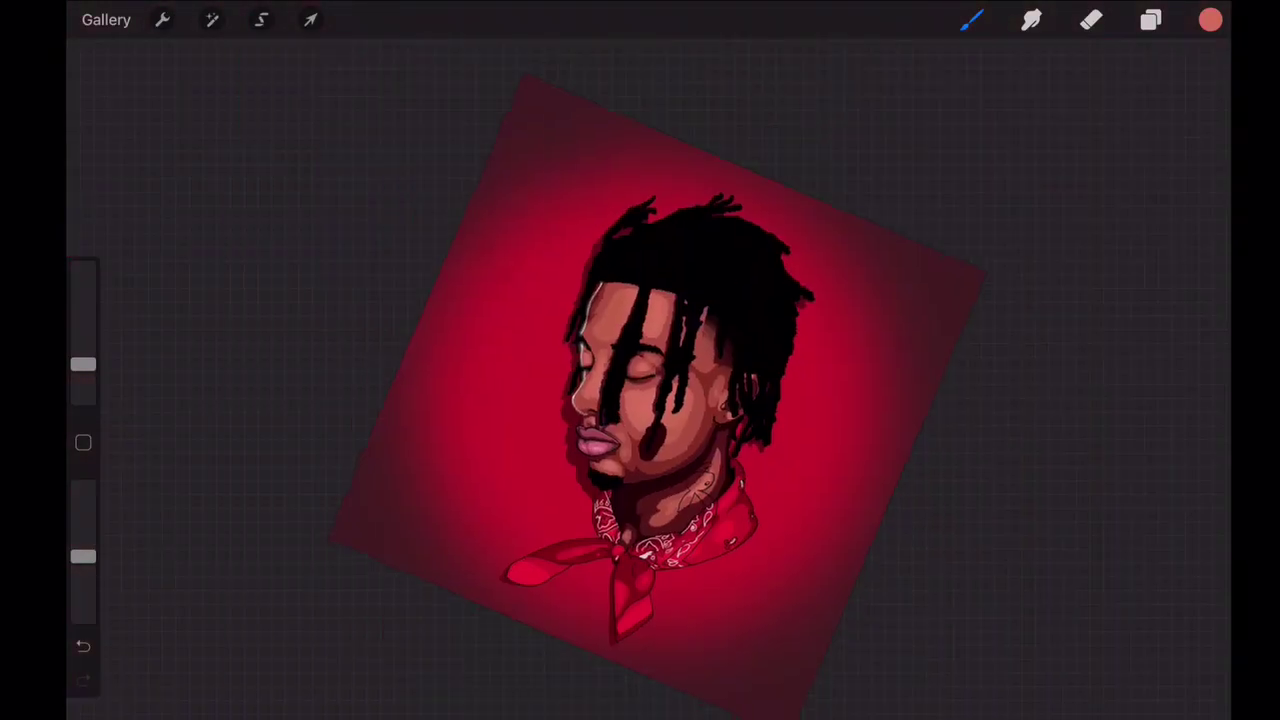
scroll(640, 380, "up", 3)
scroll(640, 380, "up", 3)
scroll(640, 380, "down", 5)
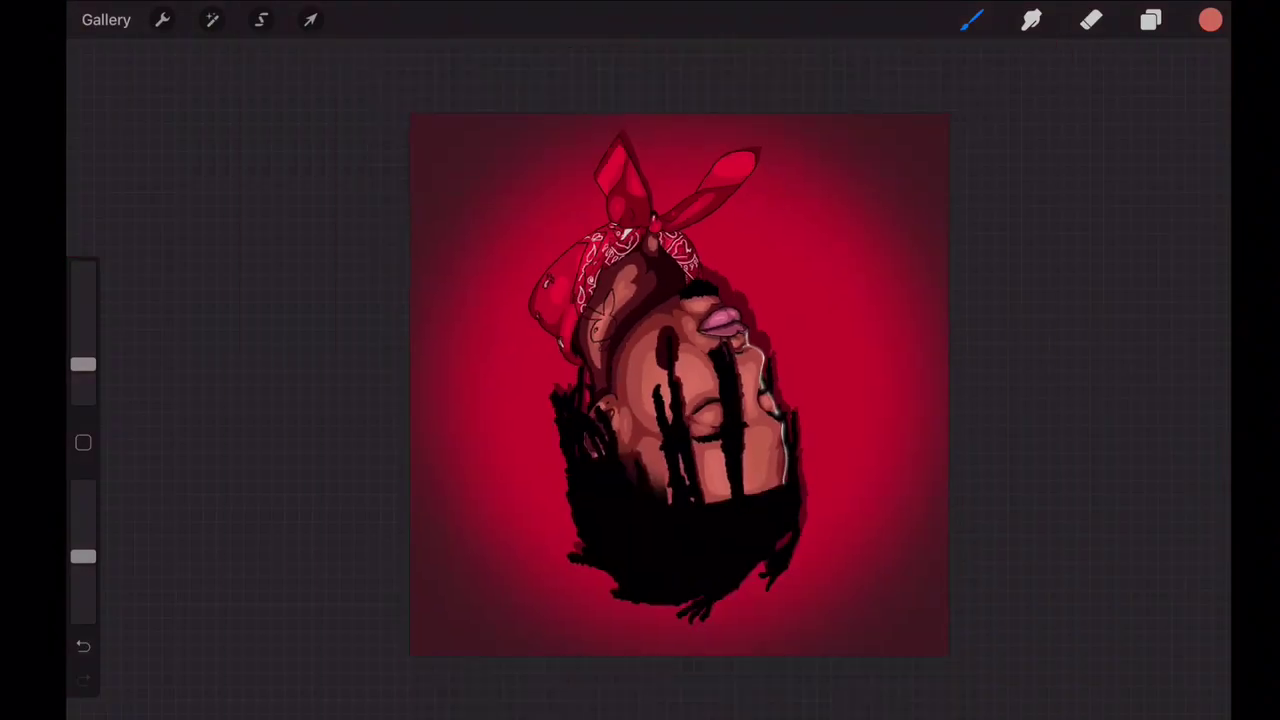
scroll(640, 380, "up", 3)
scroll(640, 380, "up", 2)
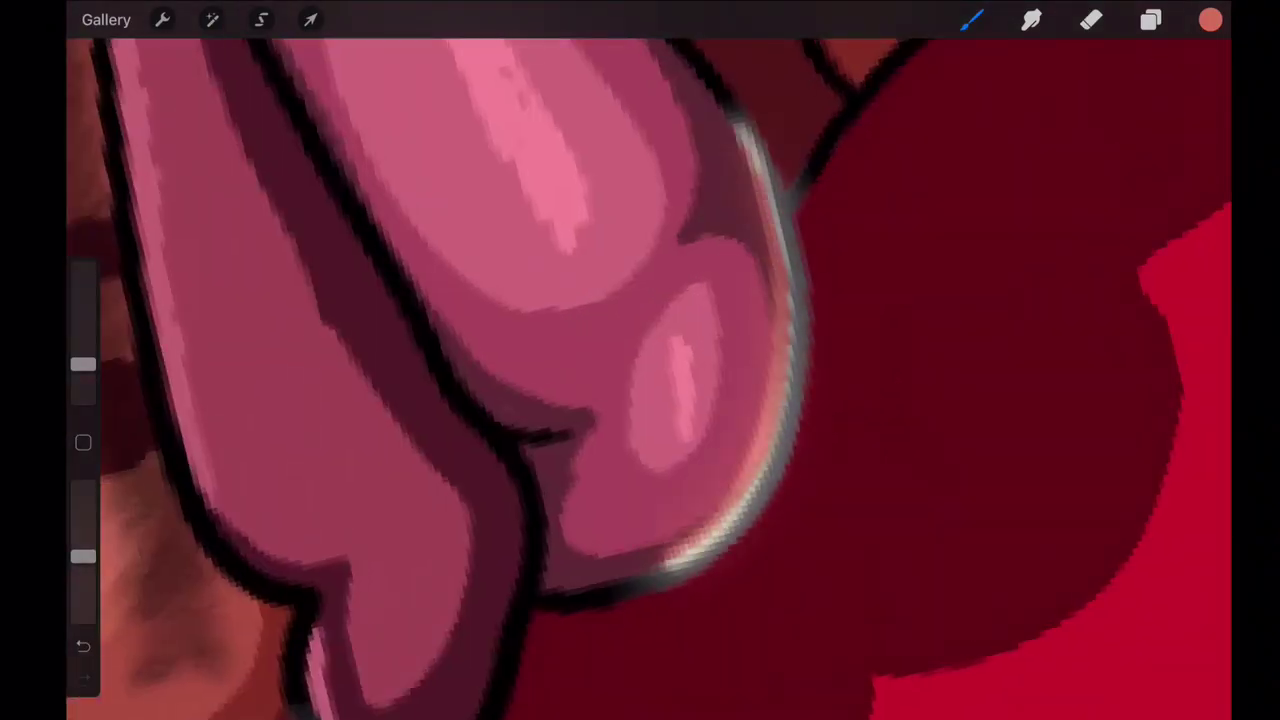
scroll(640, 380, "down", 5)
scroll(640, 380, "up", 3)
scroll(640, 380, "up", 2)
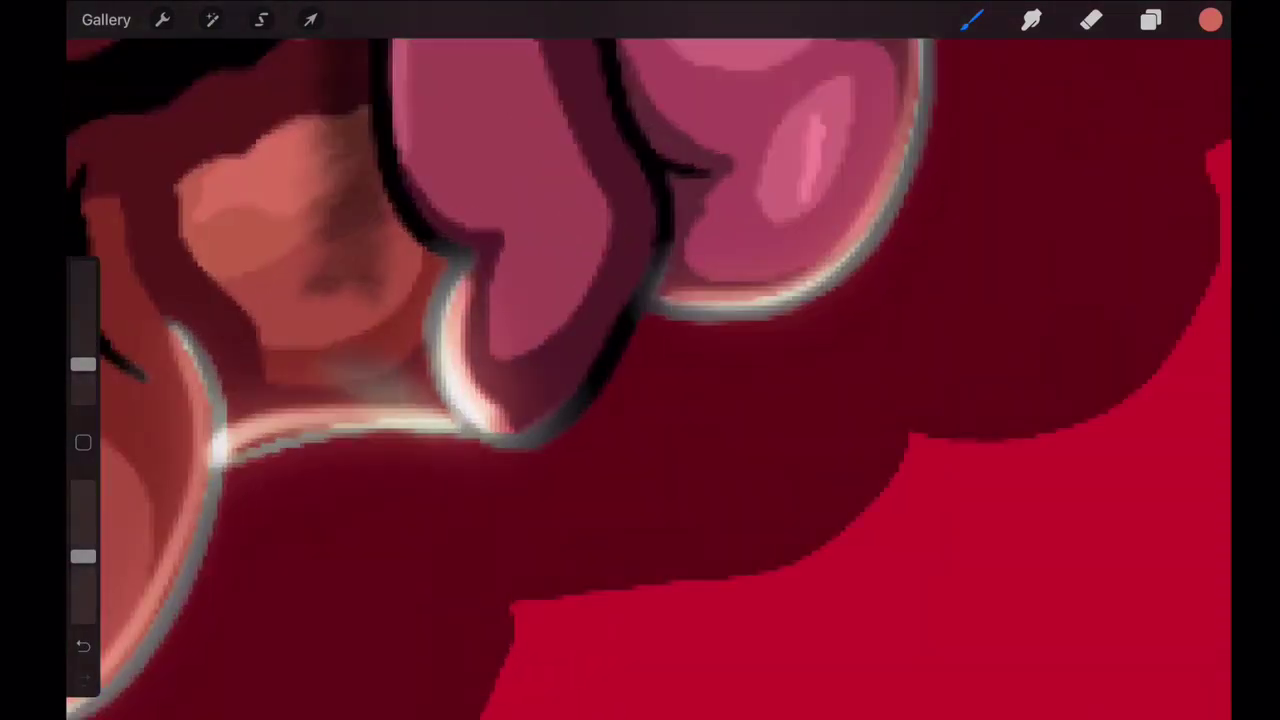
scroll(640, 380, "down", 2)
scroll(640, 380, "down", 3)
scroll(640, 380, "up", 3)
scroll(640, 380, "up", 2)
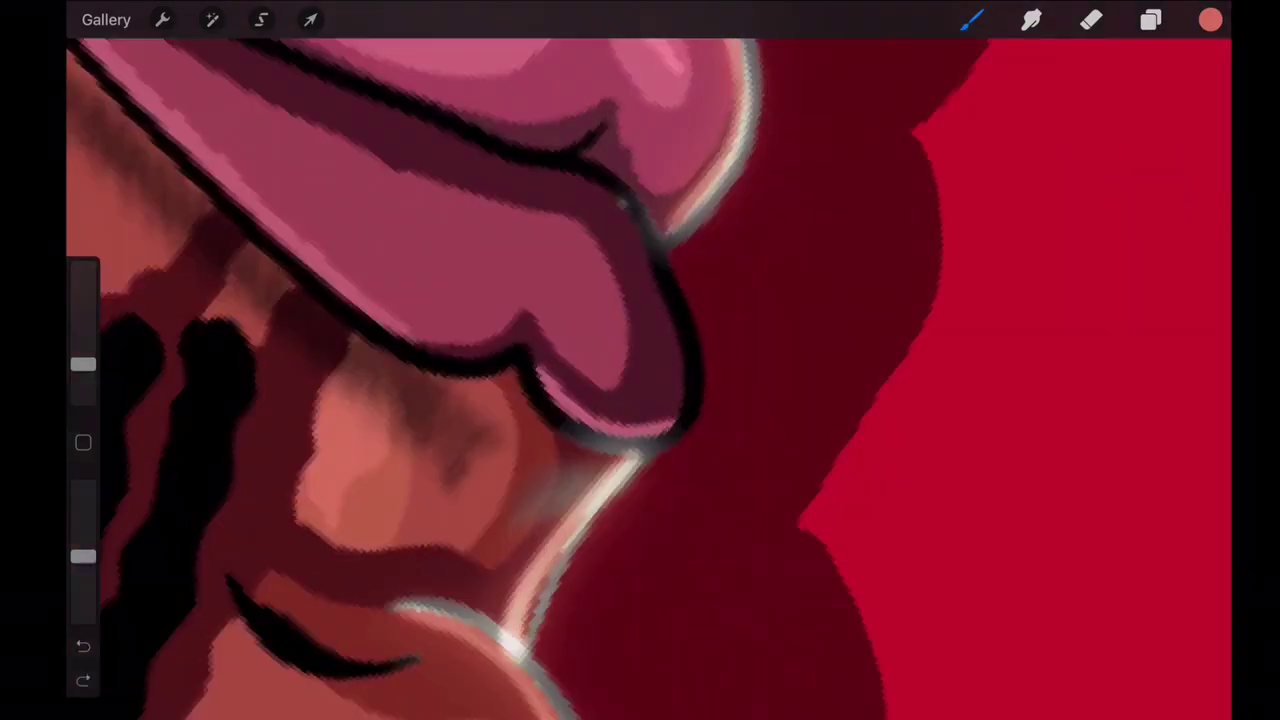
scroll(640, 380, "down", 5)
scroll(640, 380, "up", 5)
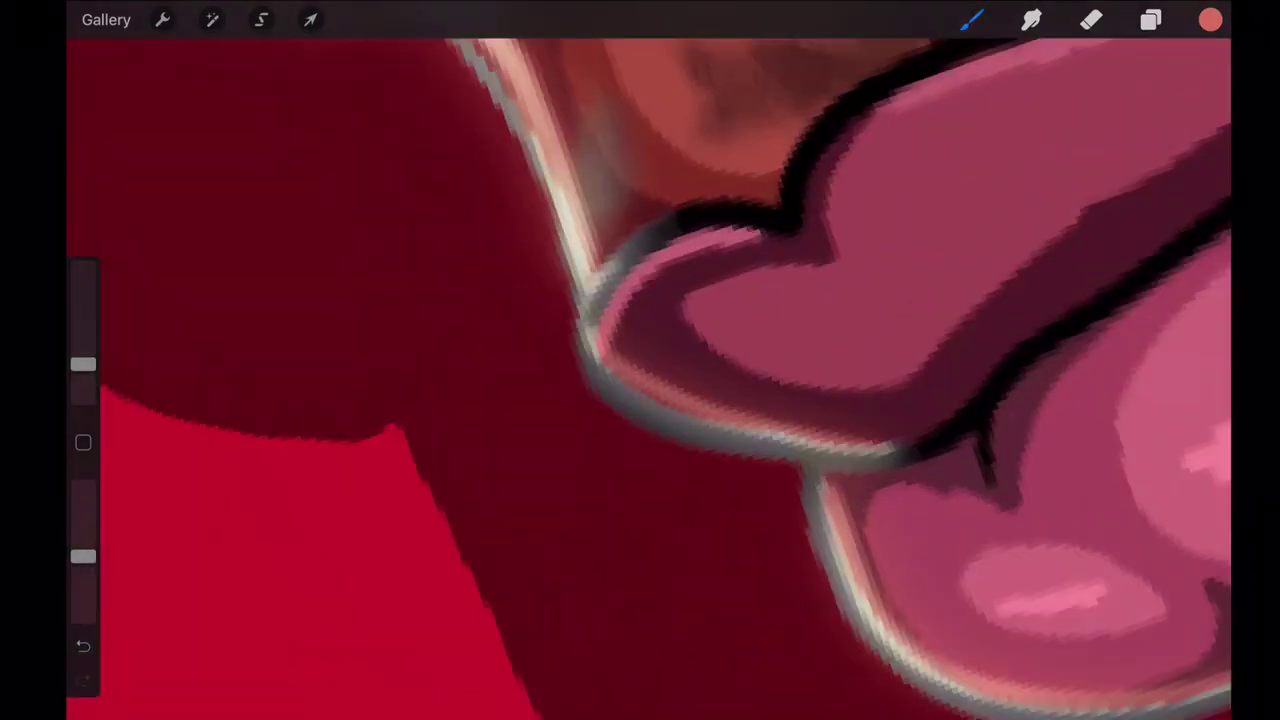
scroll(640, 380, "down", 5)
scroll(640, 380, "up", 3)
scroll(640, 380, "up", 2)
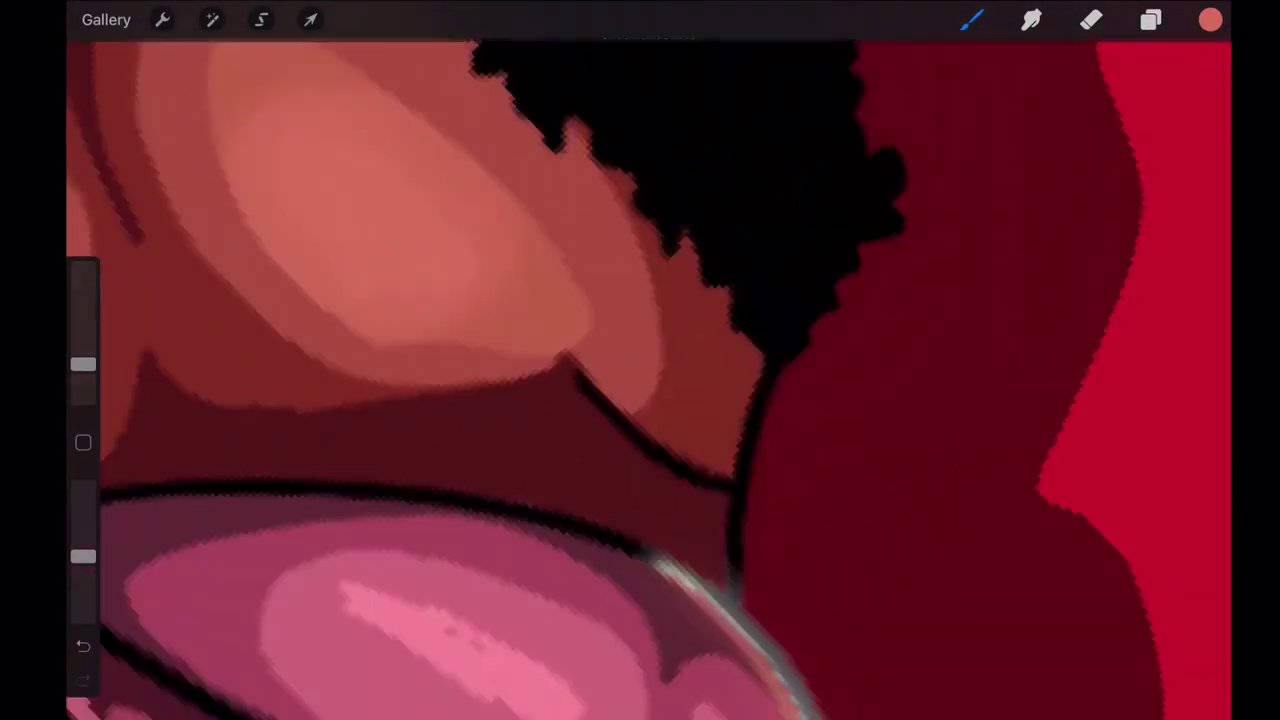
scroll(640, 380, "down", 1)
scroll(640, 380, "down", 4)
scroll(640, 380, "up", 5)
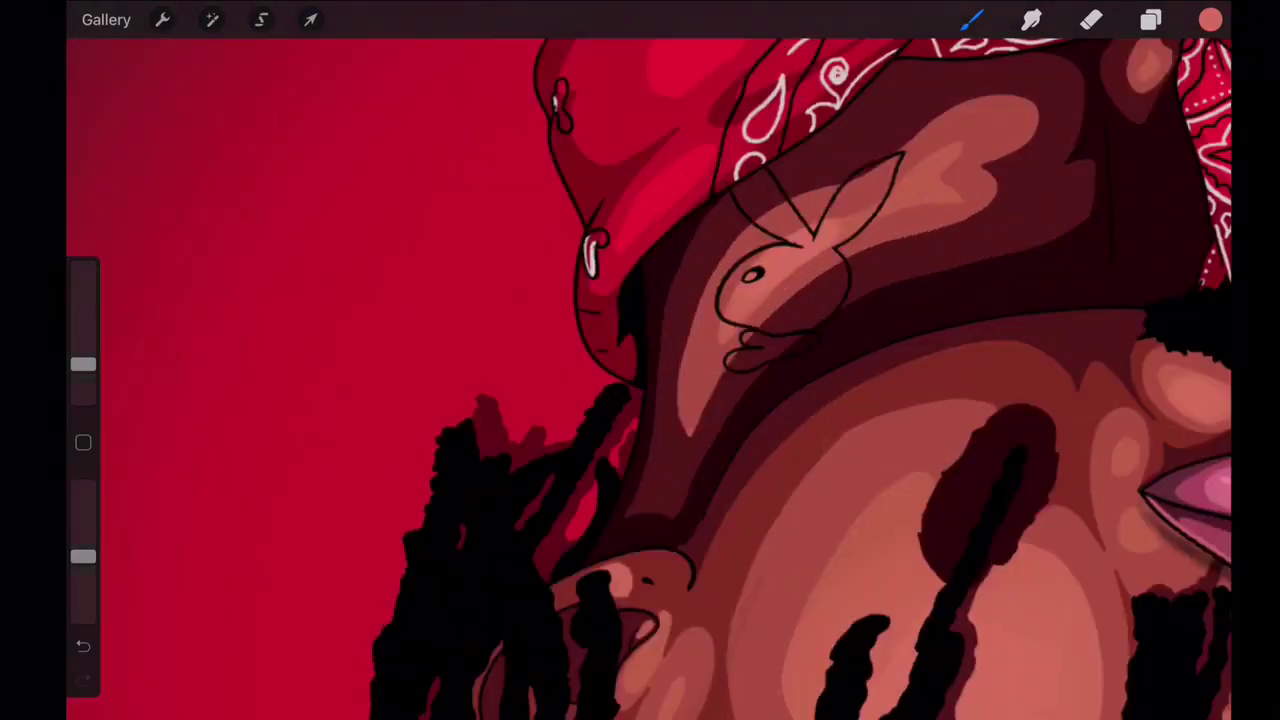
scroll(640, 380, "down", 5)
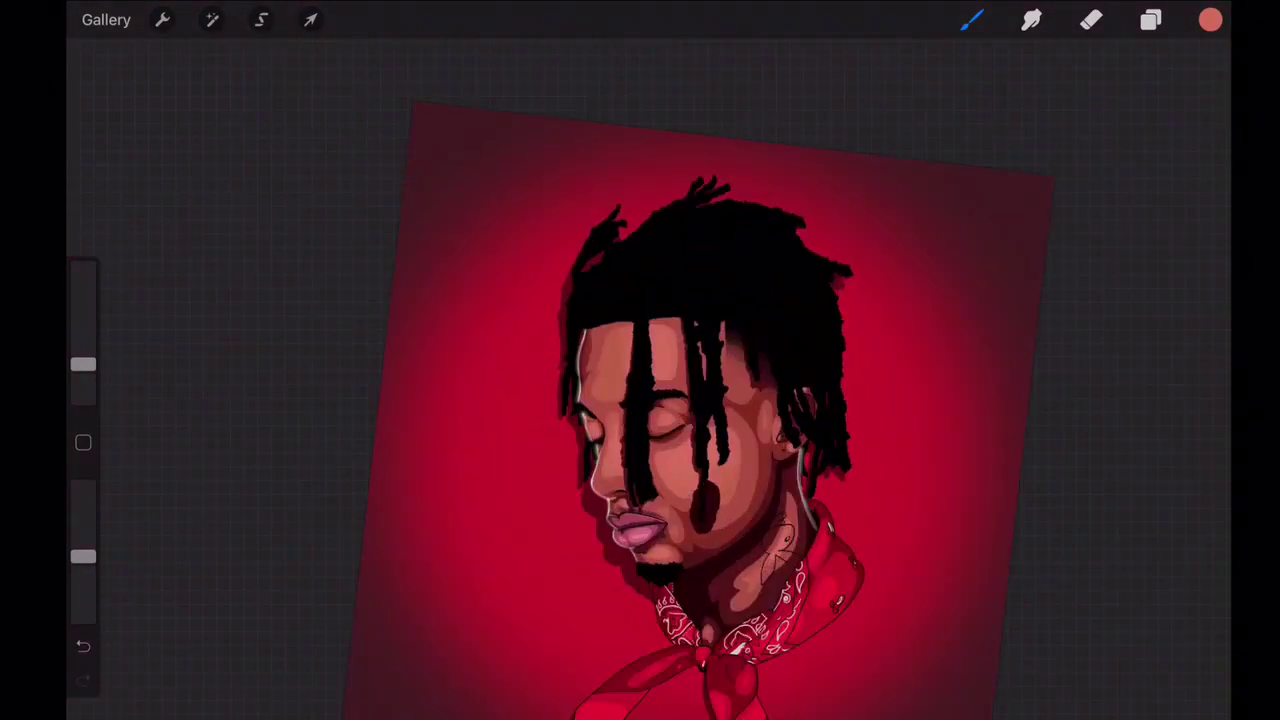
scroll(640, 380, "up", 5)
key("ctrl+z")
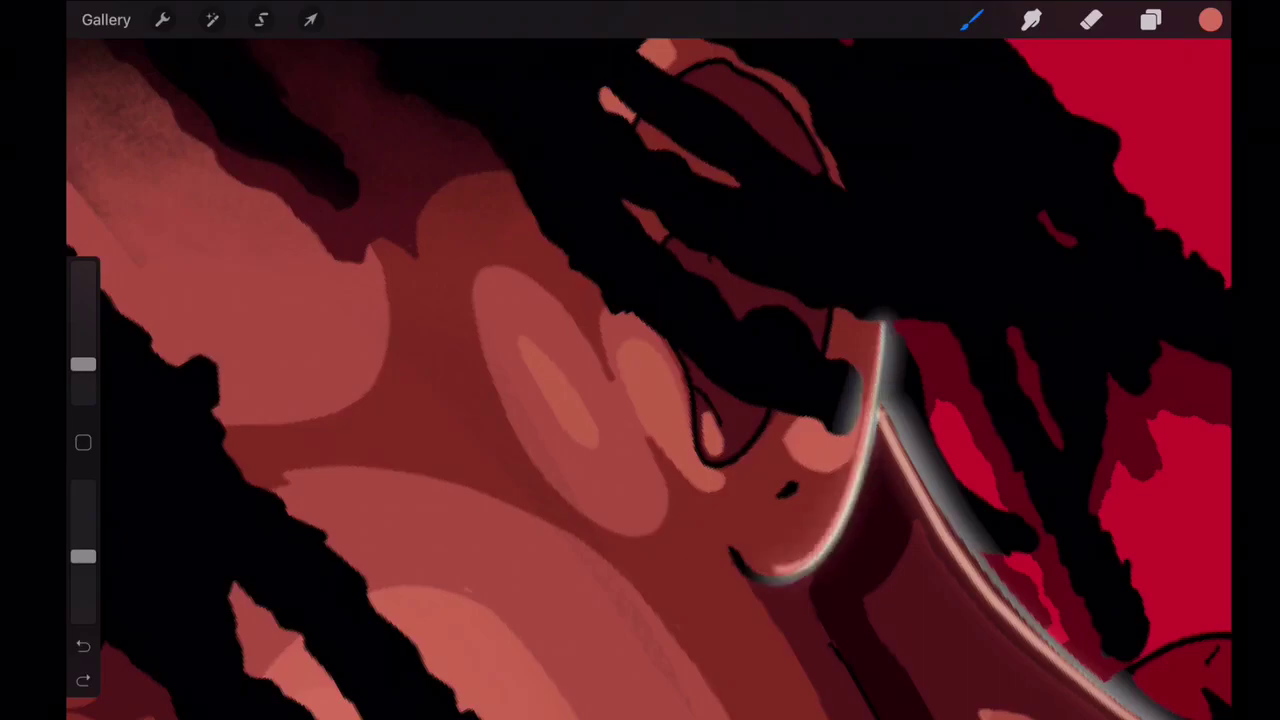
key("ctrl+shift+z")
scroll(640, 380, "down", 5)
scroll(640, 380, "up", 5)
scroll(640, 380, "down", 5)
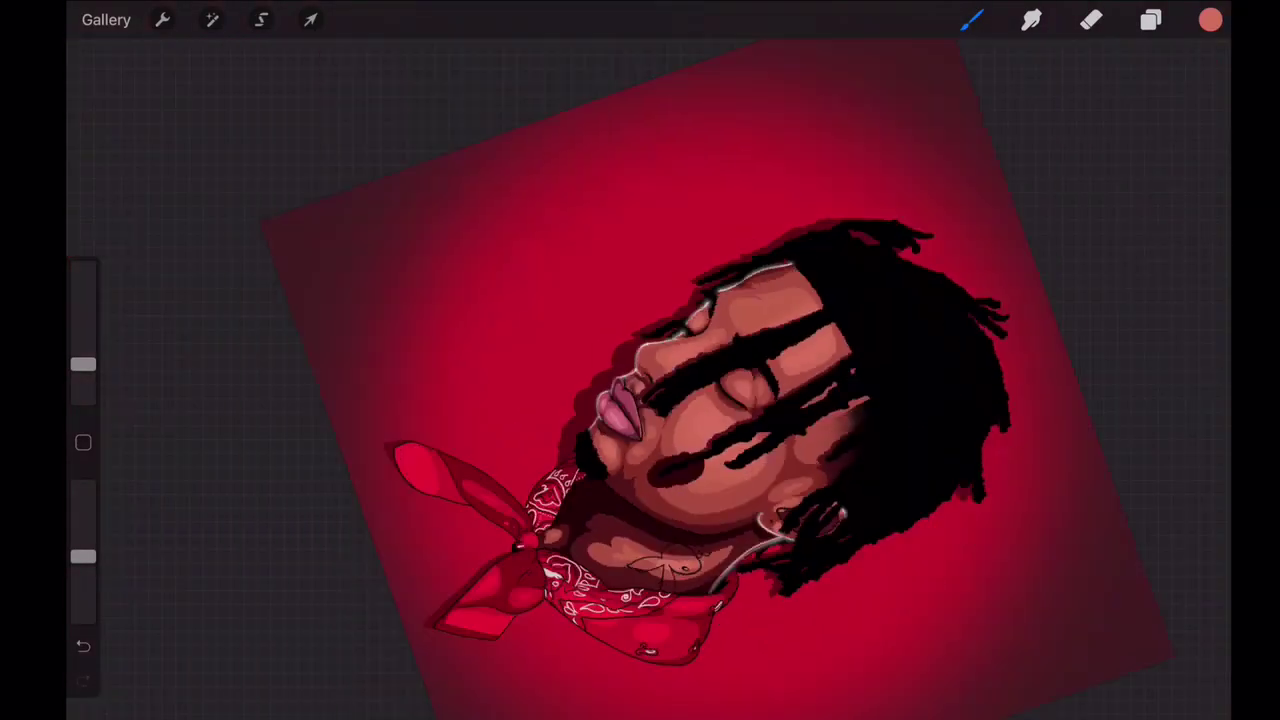
scroll(640, 380, "down", 3)
scroll(640, 380, "up", 3)
scroll(640, 380, "up", 3)
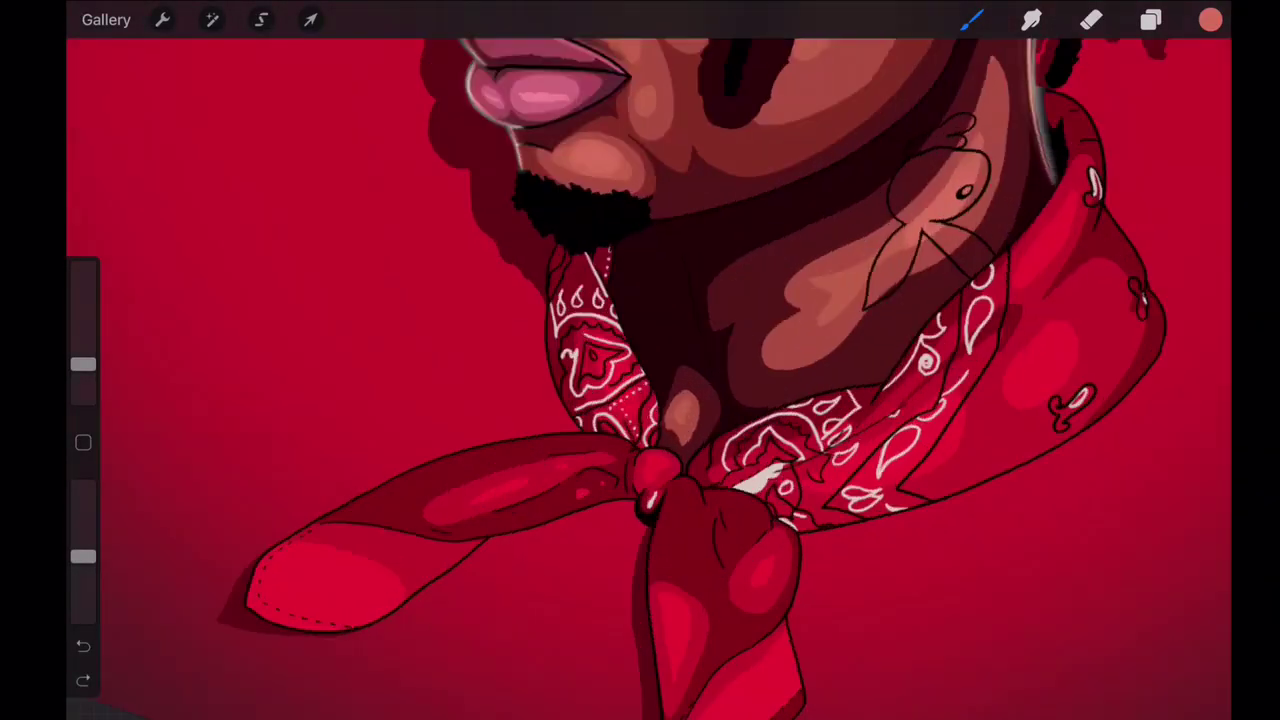
scroll(640, 380, "up", 3)
- Paint thin white highlights down the bandana's left and right edges
left_click_drag(560, 228, 518, 410)
scroll(640, 380, "down", 5)
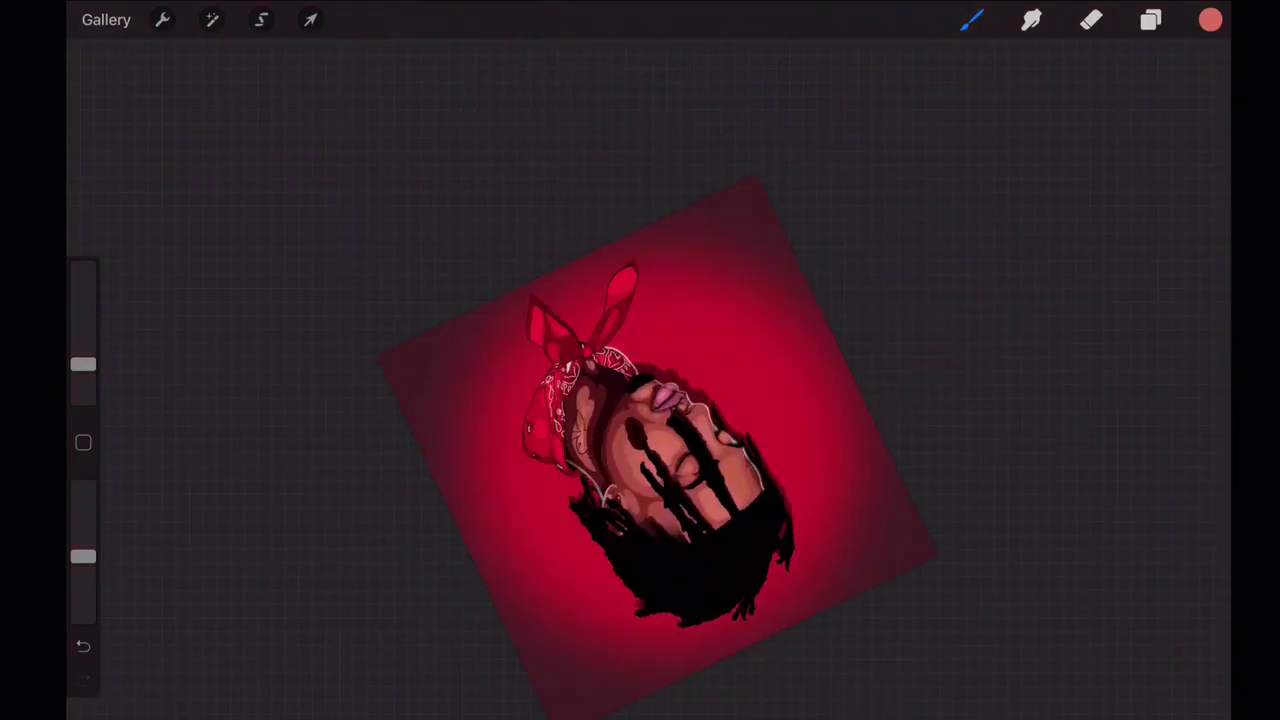
scroll(640, 380, "up", 5)
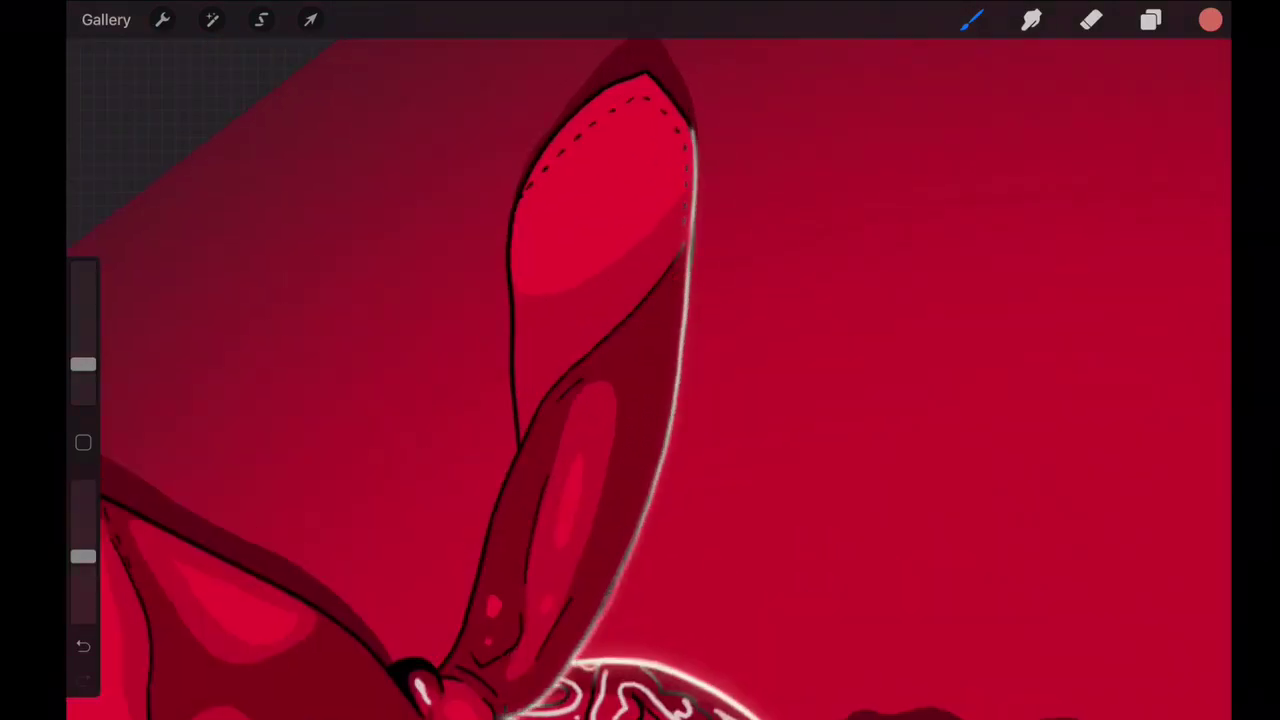
scroll(640, 380, "down", 5)
scroll(640, 380, "up", 5)
scroll(640, 380, "up", 2)
scroll(640, 380, "down", 5)
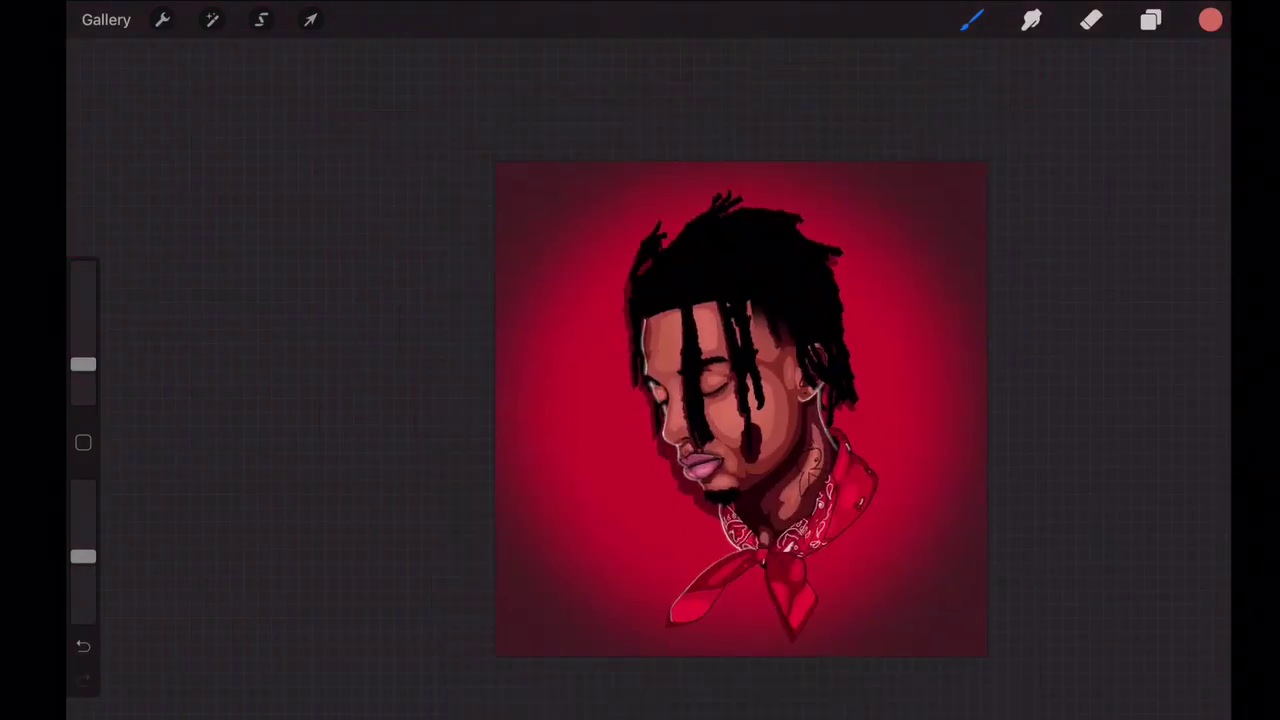
scroll(640, 380, "up", 5)
scroll(640, 380, "up", 3)
scroll(640, 380, "up", 1)
mouse_move(676, 290)
left_mouse_down()
mouse_move(682, 470)
mouse_move(578, 688)
left_mouse_up()
scroll(640, 380, "down", 5)
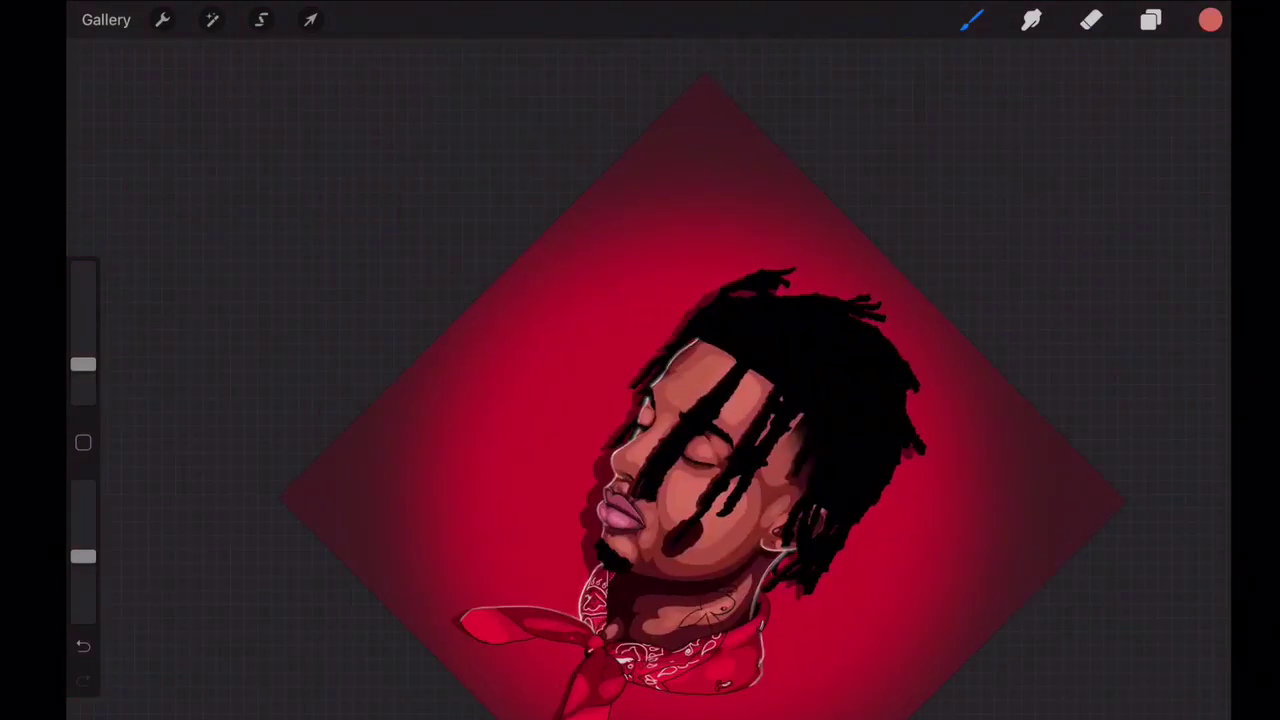
scroll(640, 380, "down", 5)
- Pick a light brush from the Luminance brush library
scroll(640, 380, "up", 5)
scroll(640, 380, "down", 4)
left_click(1150, 20)
scroll(640, 380, "up", 2)
left_click(971, 20)
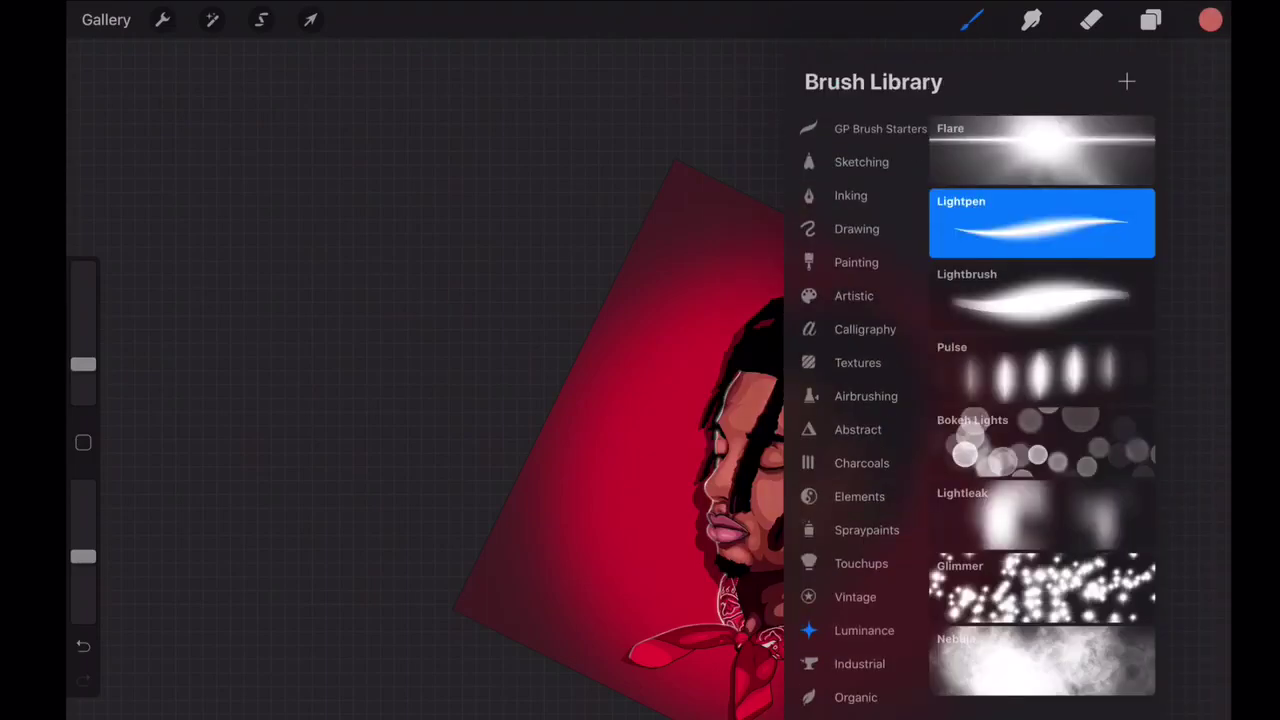
left_click(1040, 423)
left_click(861, 563)
left_click(1040, 220)
left_click(1040, 437)
- Choose a darker red from the saved palette, then undo a stray stroke
left_click(1210, 20)
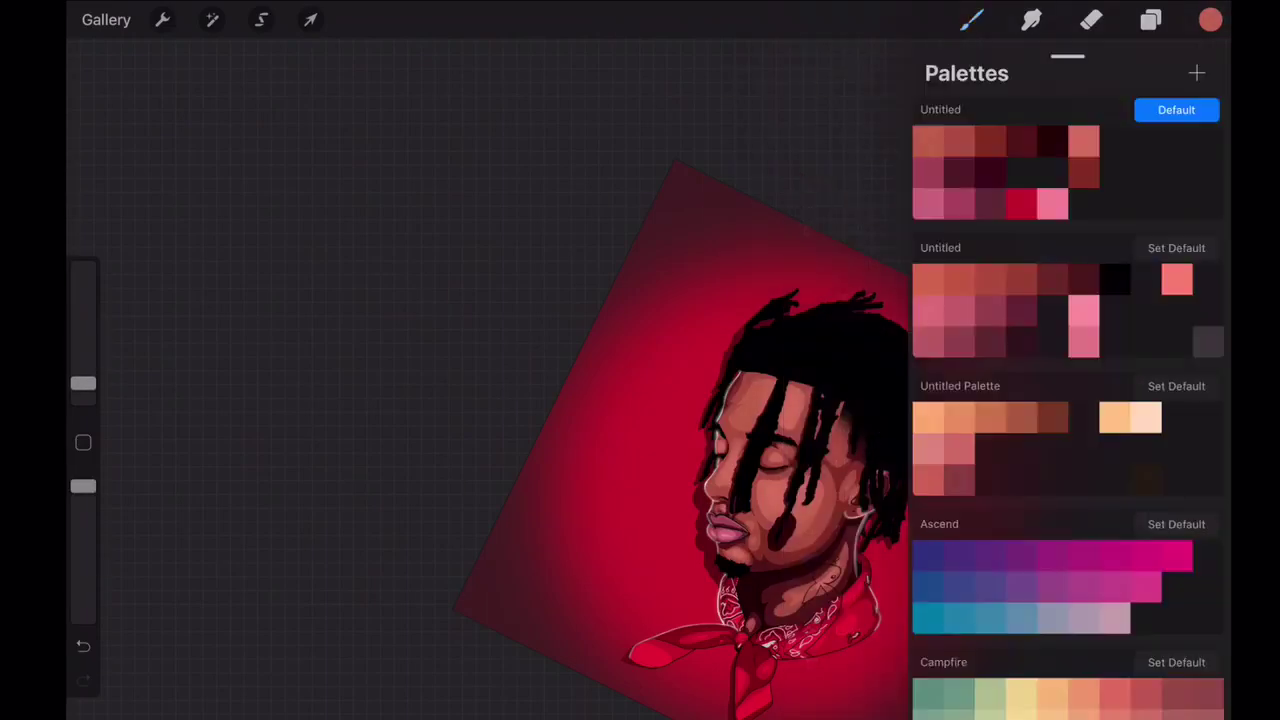
left_click(990, 141)
scroll(760, 400, "up", 5)
left_click(1150, 20)
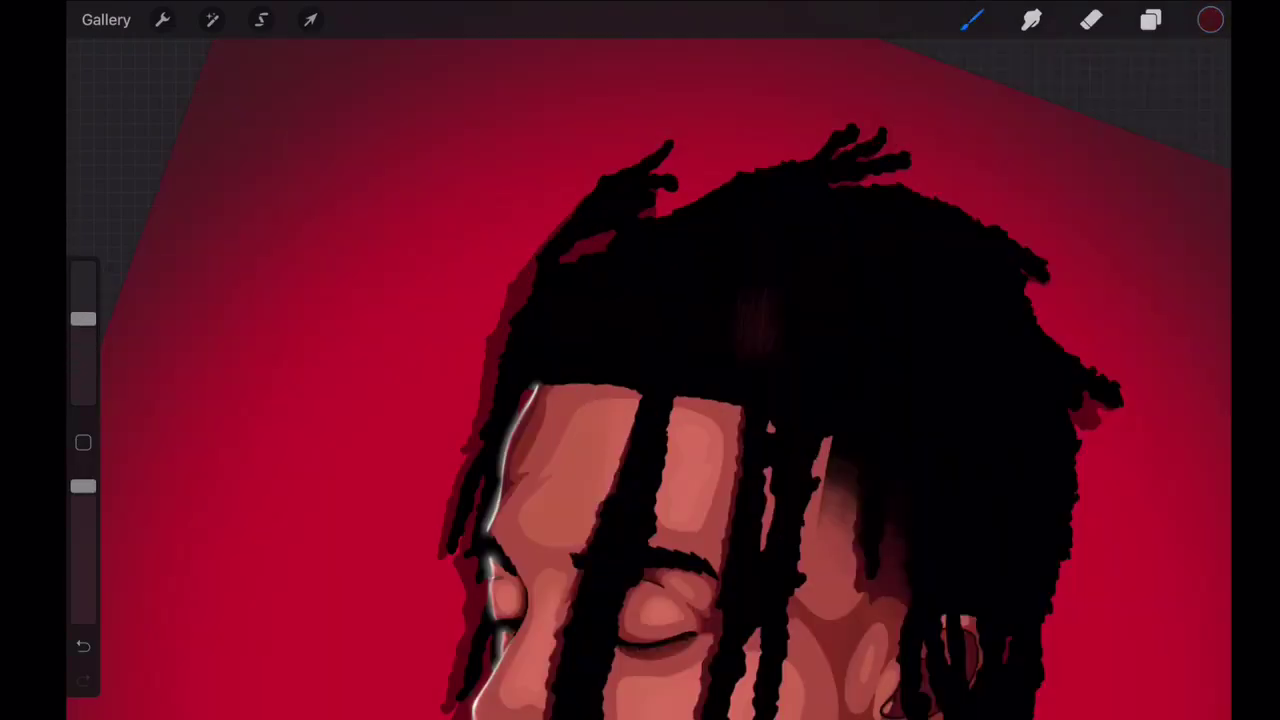
scroll(760, 400, "up", 3)
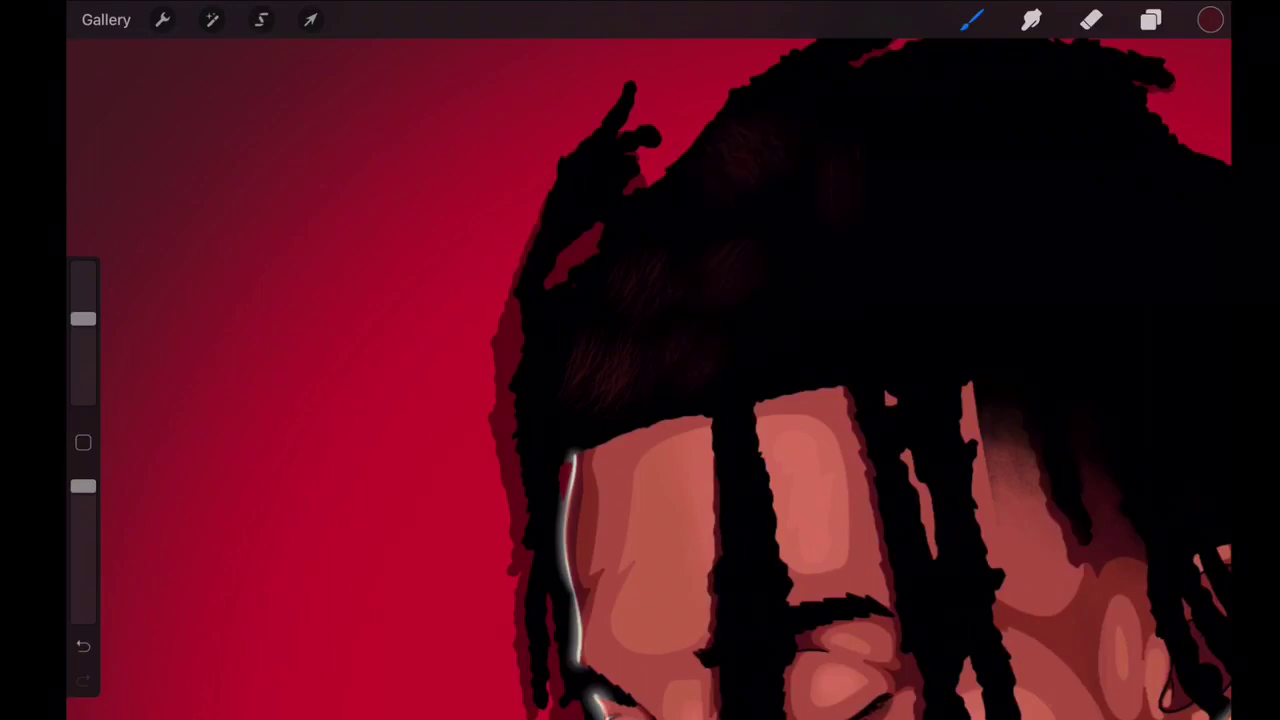
scroll(640, 380, "down", 5)
key("ctrl+z")
scroll(640, 380, "up", 2)
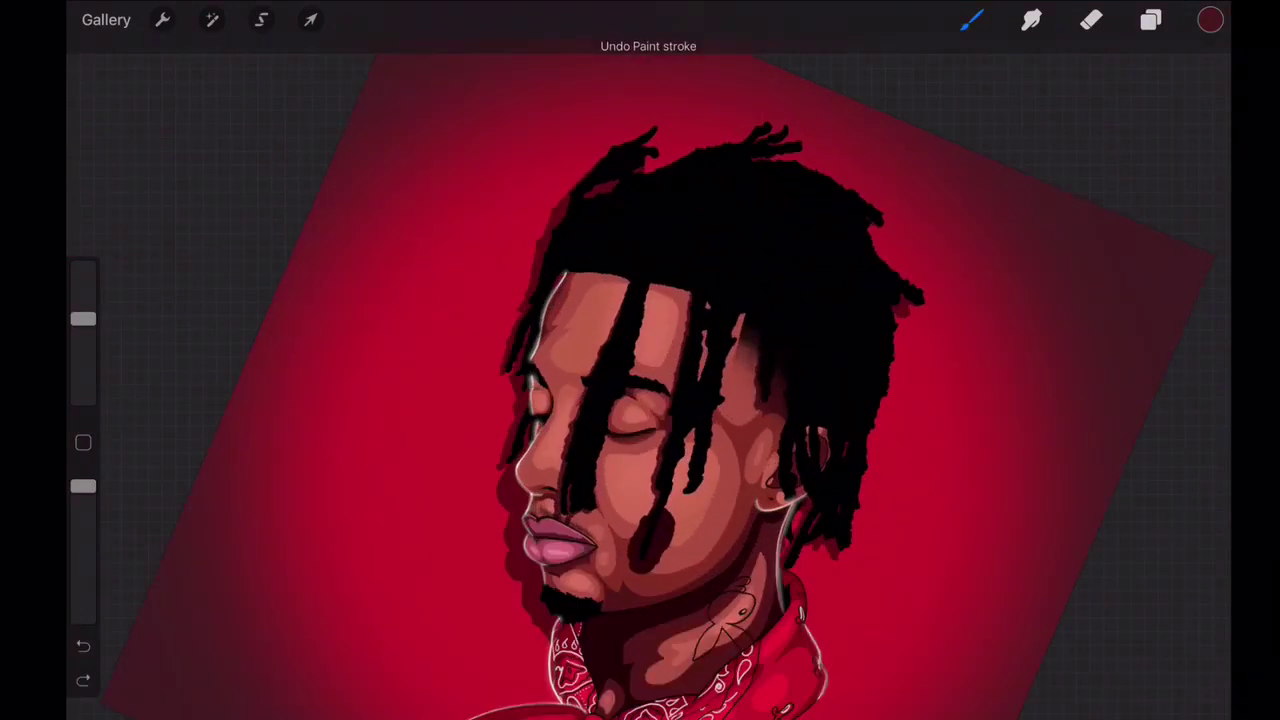
- Set the painting colour to a dark grey in the Colour disc
left_click(1210, 20)
left_click(934, 620)
left_click(986, 274)
left_click(1210, 20)
scroll(640, 400, "up", 5)
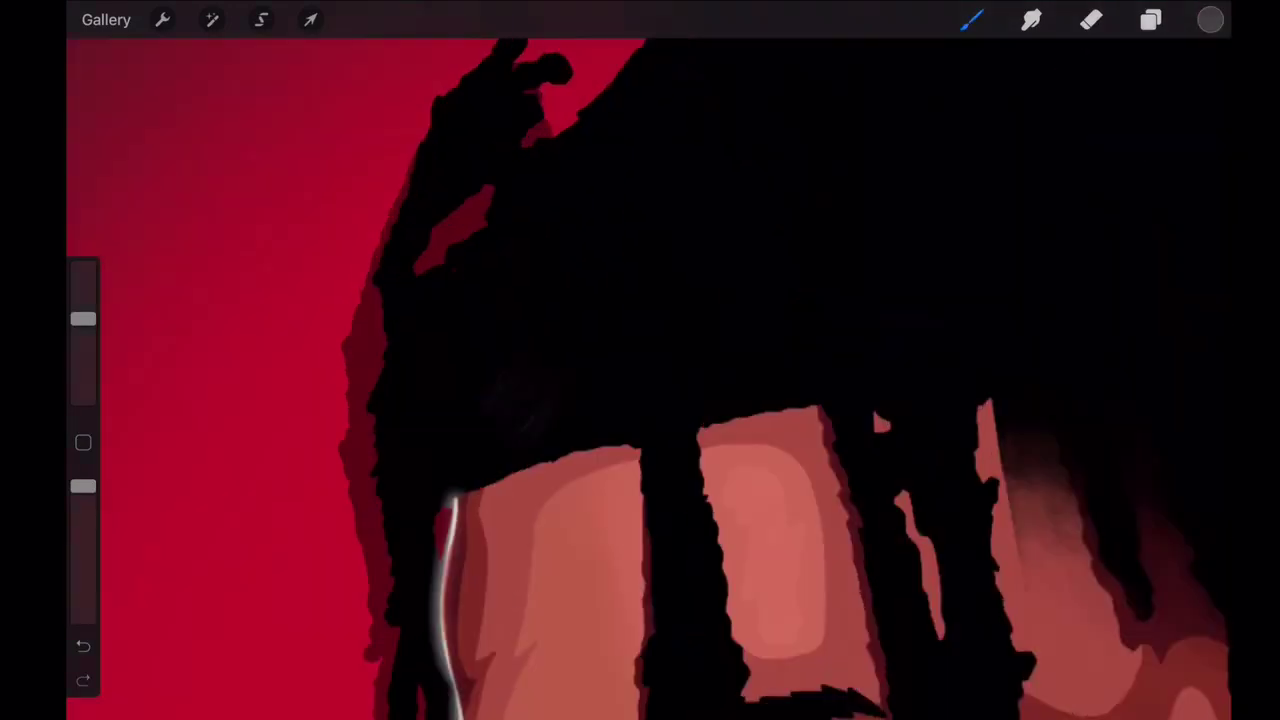
- Paint two soft grey sheen strokes on the hair, then undo them
left_click_drag(480, 280, 565, 400)
left_click_drag(620, 80, 765, 200)
scroll(640, 400, "down", 5)
key("ctrl+z")
scroll(640, 400, "up", 2)
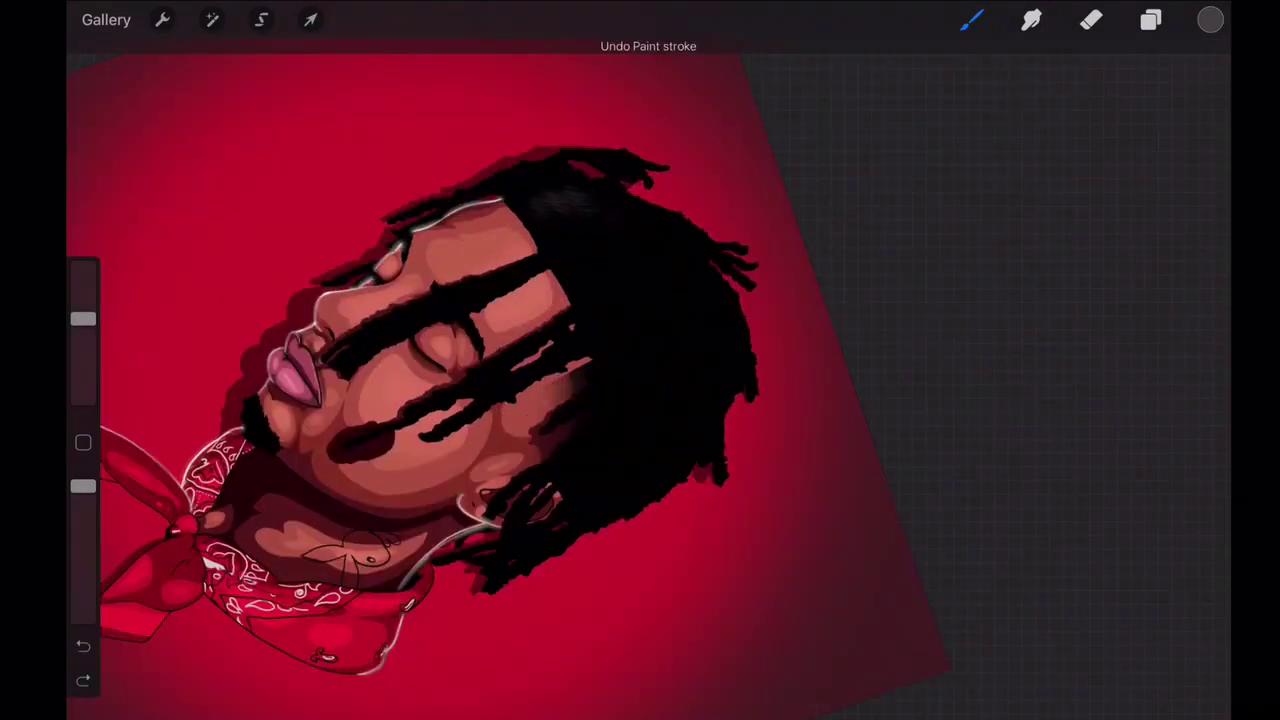
scroll(640, 380, "up", 3)
scroll(640, 380, "up", 3)
key("ctrl+z")
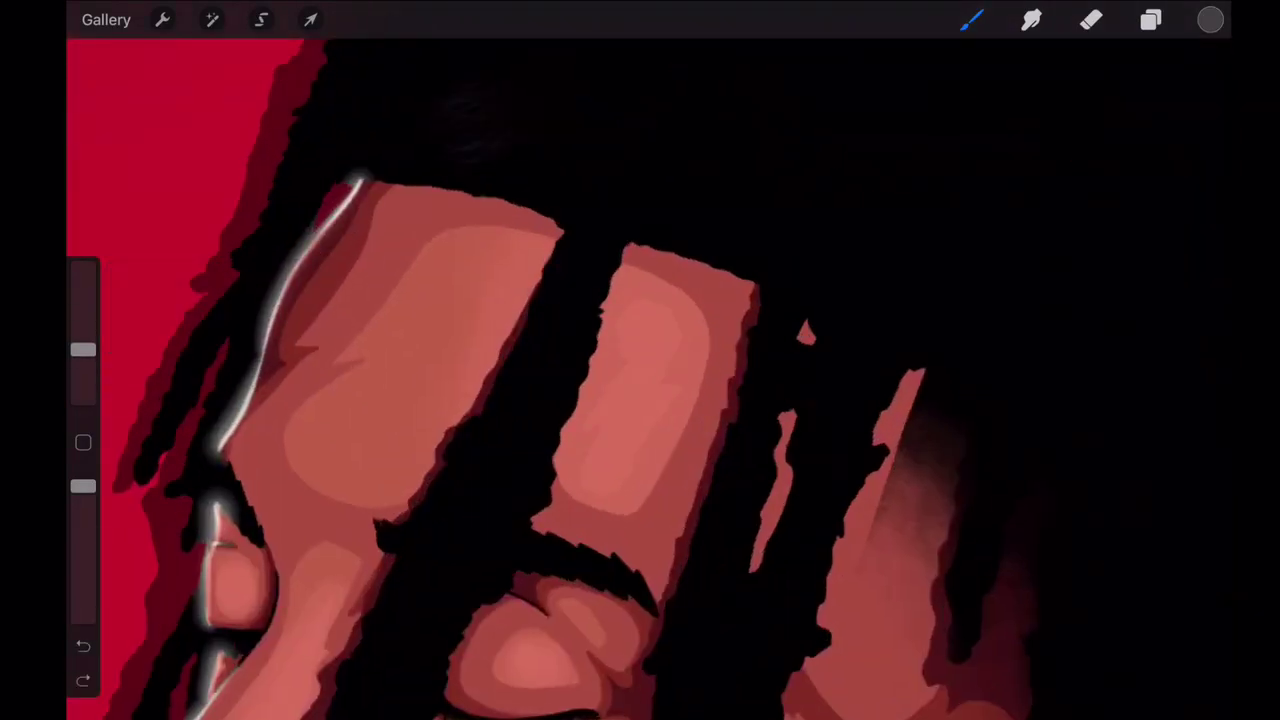
- Undo two more unwanted strokes on the dreadlocks
scroll(640, 400, "down", 2)
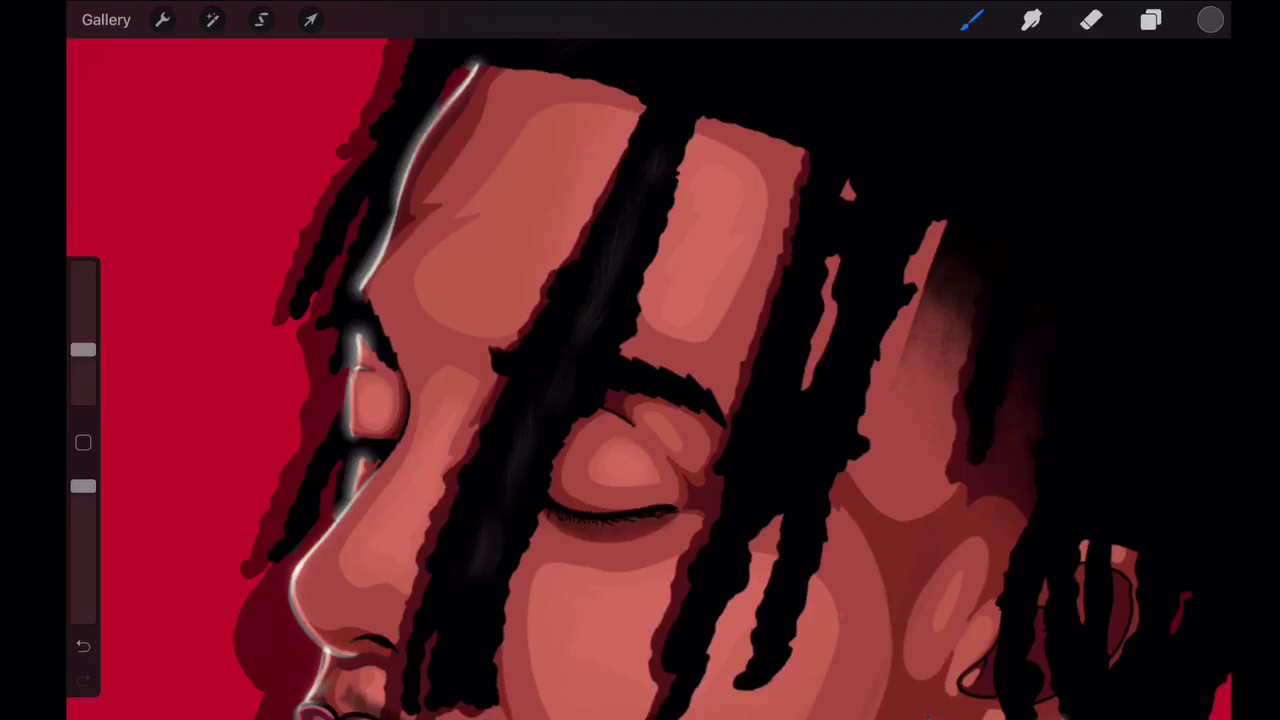
scroll(640, 380, "down", 5)
scroll(640, 380, "up", 5)
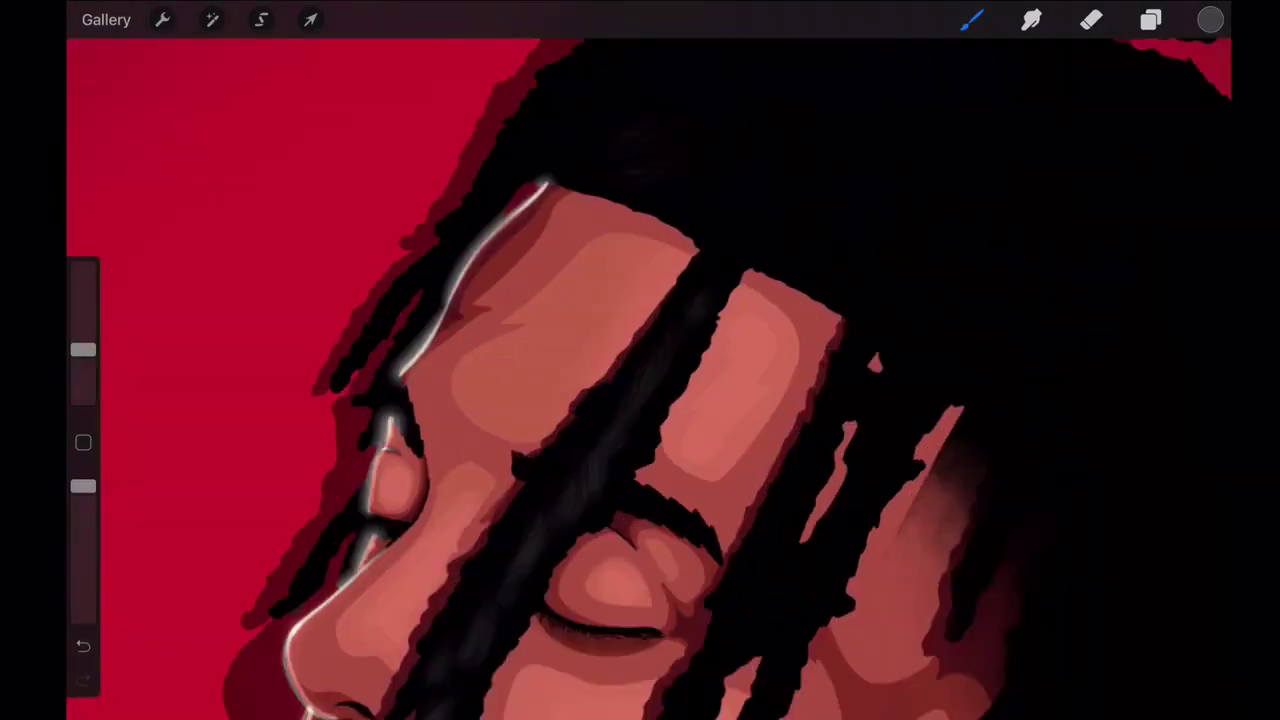
scroll(640, 380, "down", 5)
scroll(640, 380, "up", 5)
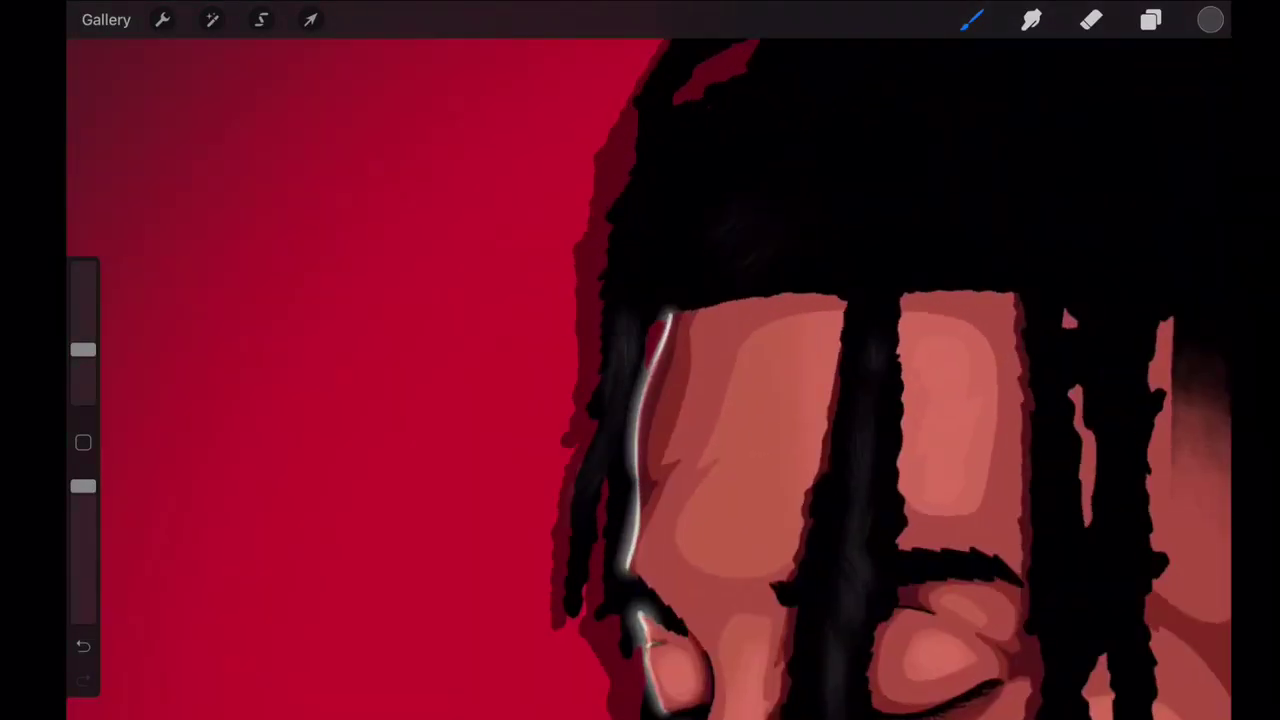
key("ctrl+z")
scroll(640, 380, "down", 5)
scroll(640, 380, "up", 5)
scroll(640, 380, "down", 5)
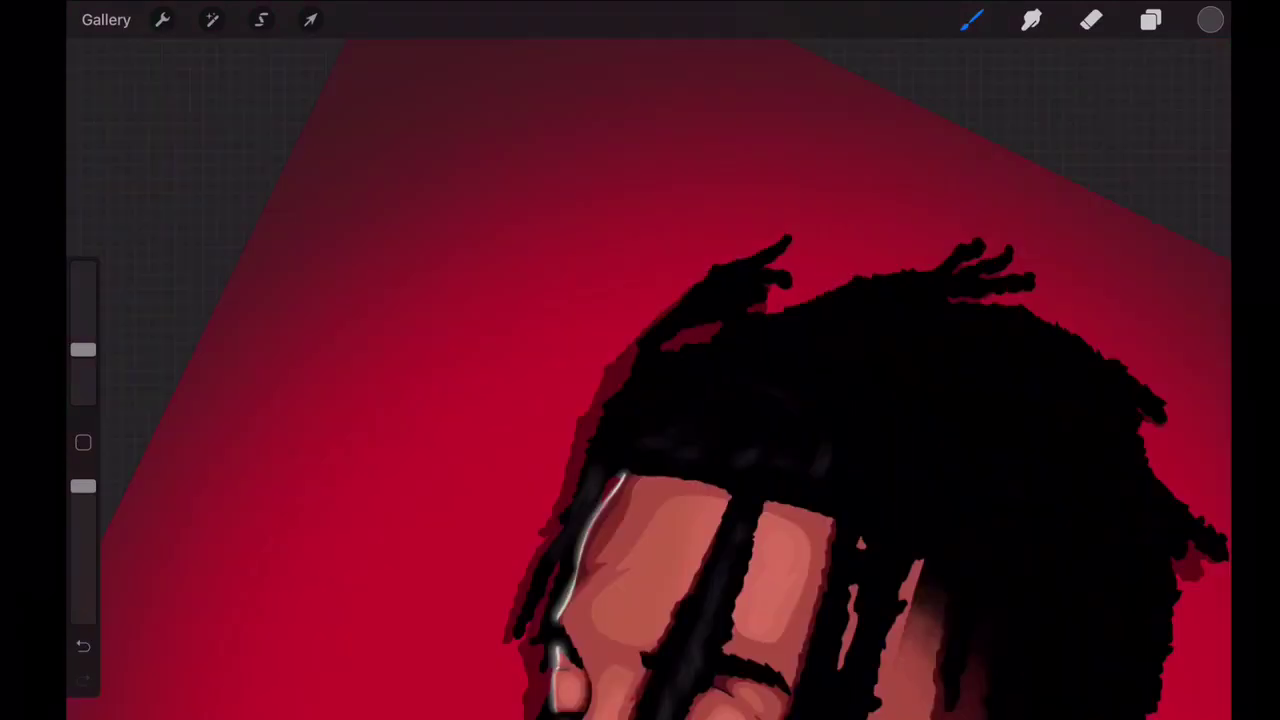
scroll(640, 380, "up", 5)
scroll(640, 380, "down", 5)
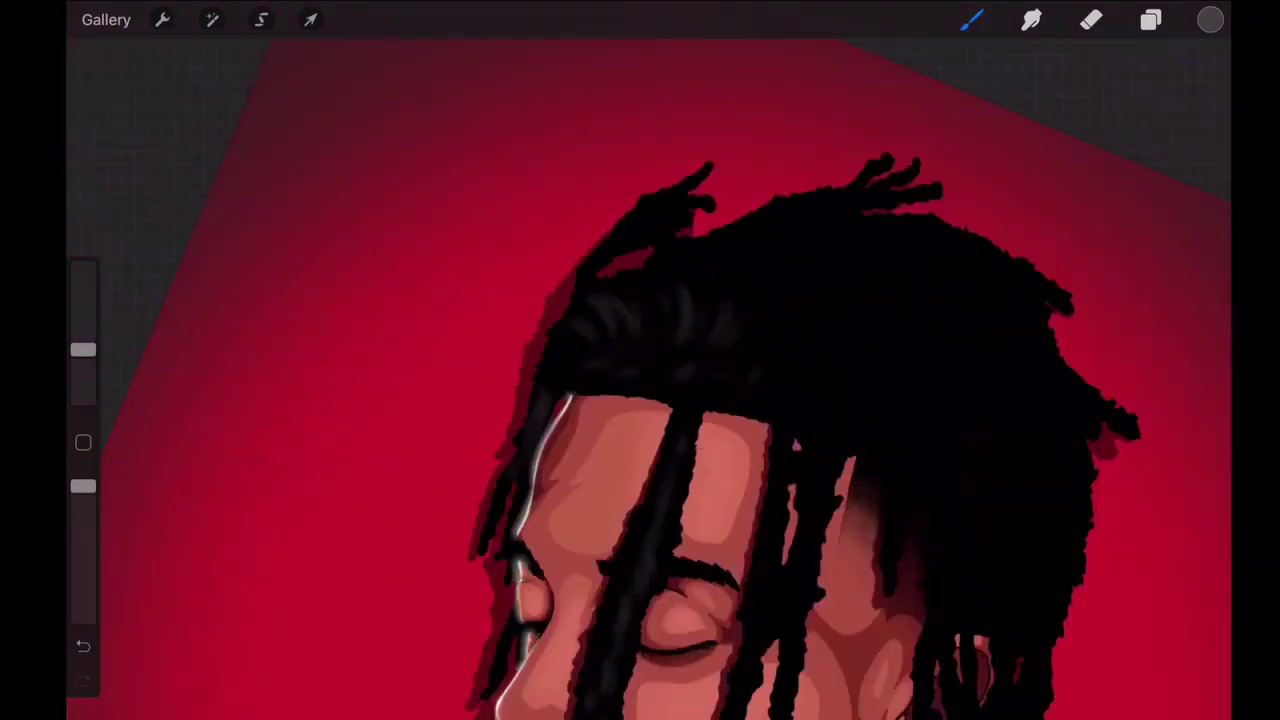
key("ctrl+z")
- Lower the brush opacity and paint a faint grey stroke across the hair
left_click_drag(83, 486, 83, 540)
scroll(640, 380, "up", 5)
left_click_drag(567, 312, 567, 392)
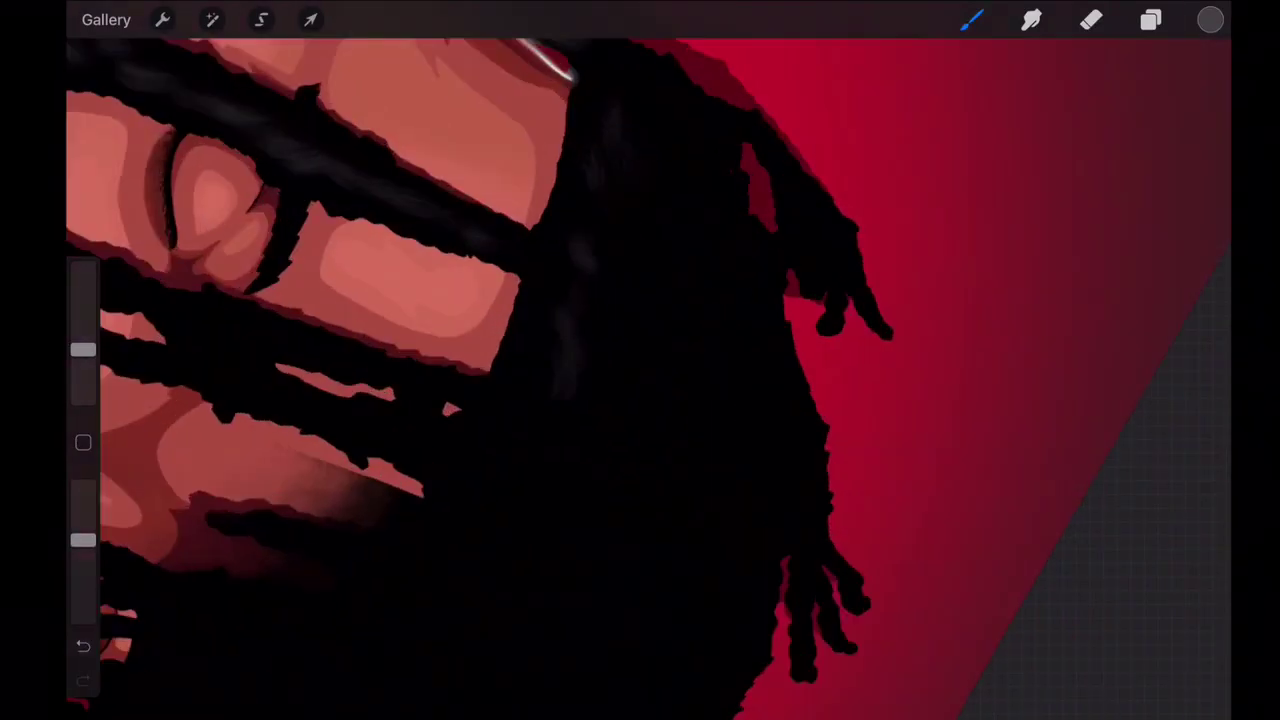
mouse_move(83, 540)
left_mouse_down()
mouse_move(83, 600)
mouse_move(83, 578)
left_mouse_up()
- Undo the stray stroke and keep building the faint grey sheen on the dreadlocks
scroll(640, 380, "down", 5)
key("ctrl+z")
scroll(640, 420, "up", 5)
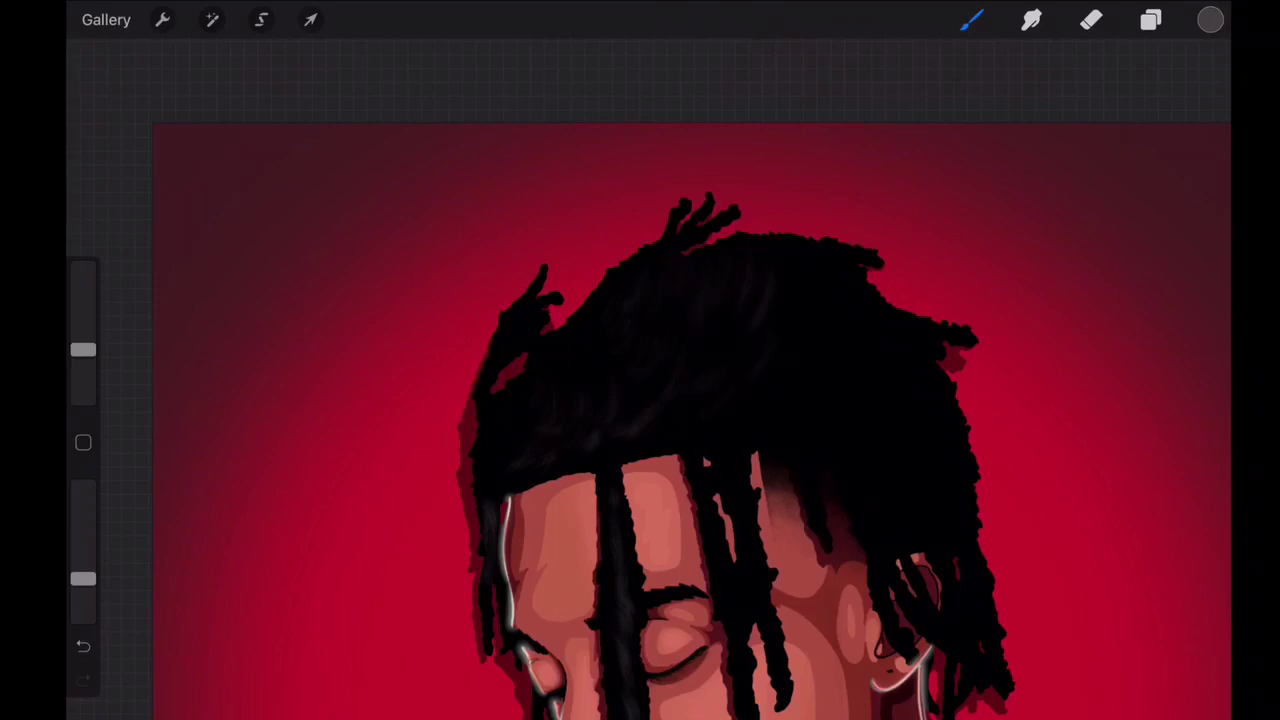
scroll(640, 400, "down", 5)
scroll(640, 400, "up", 5)
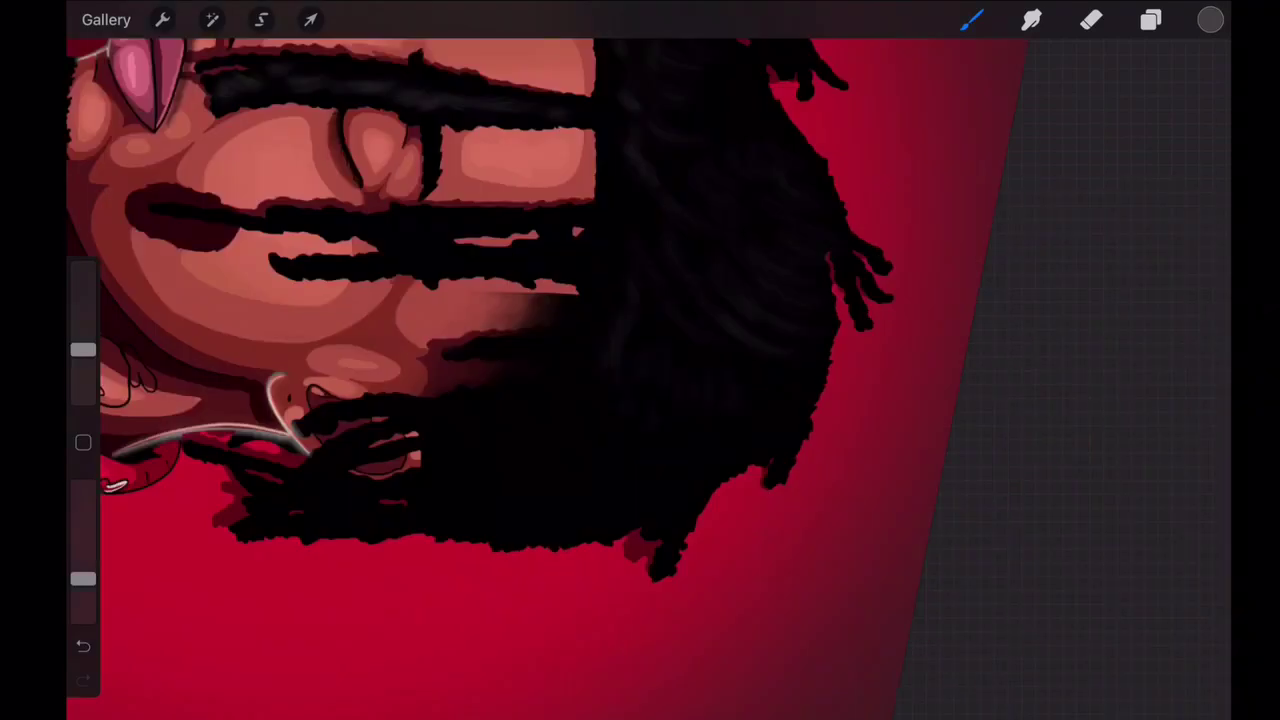
scroll(640, 380, "down", 5)
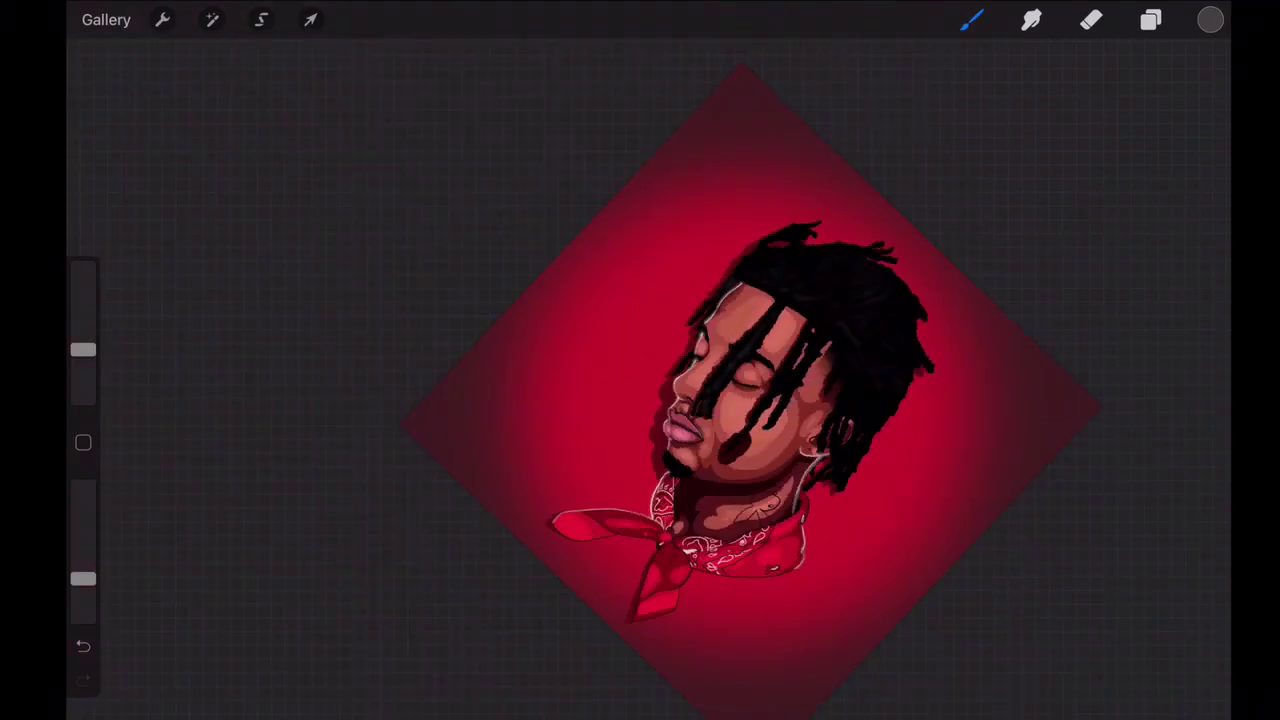
scroll(640, 380, "up", 3)
scroll(640, 380, "up", 3)
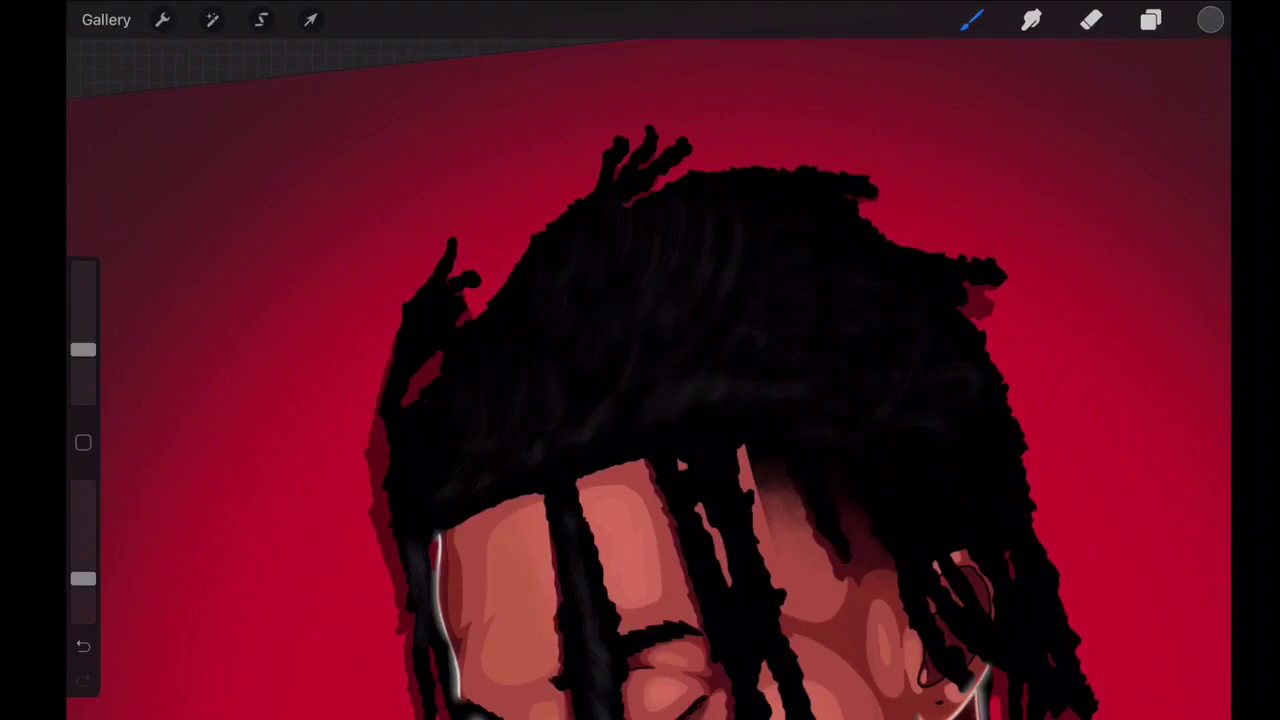
scroll(640, 380, "down", 3)
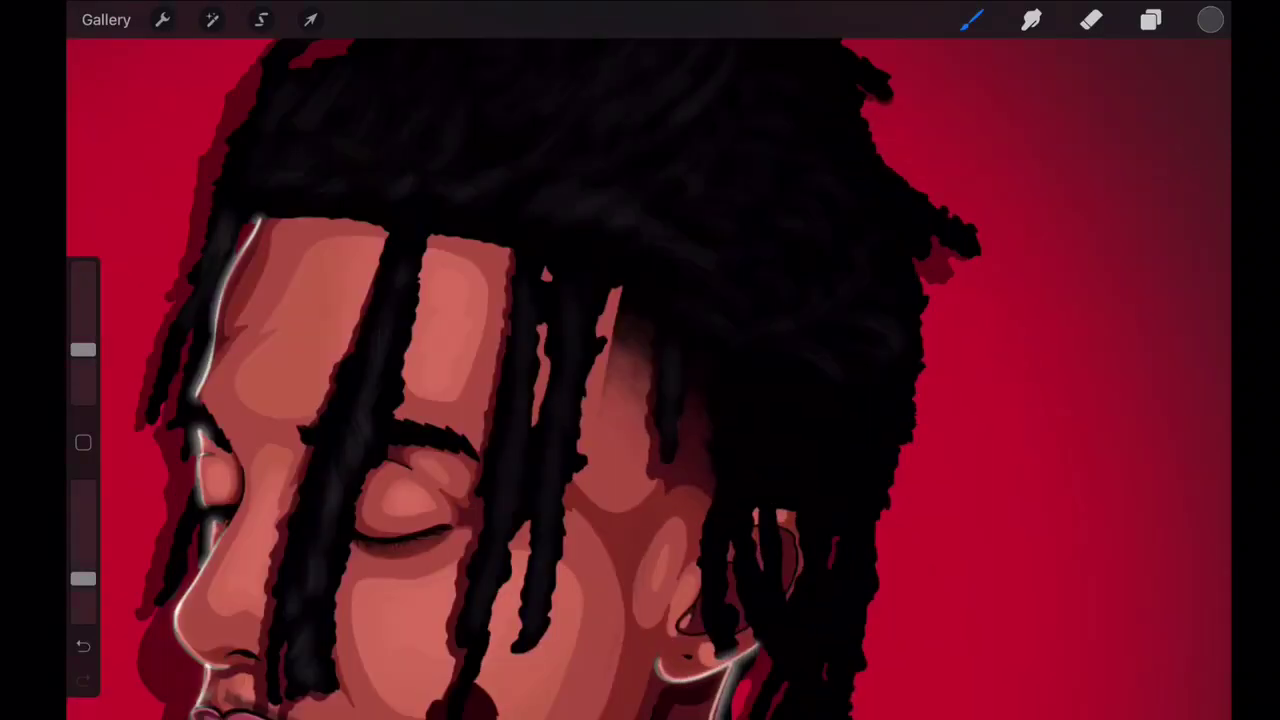
scroll(640, 380, "down", 5)
scroll(640, 380, "up", 5)
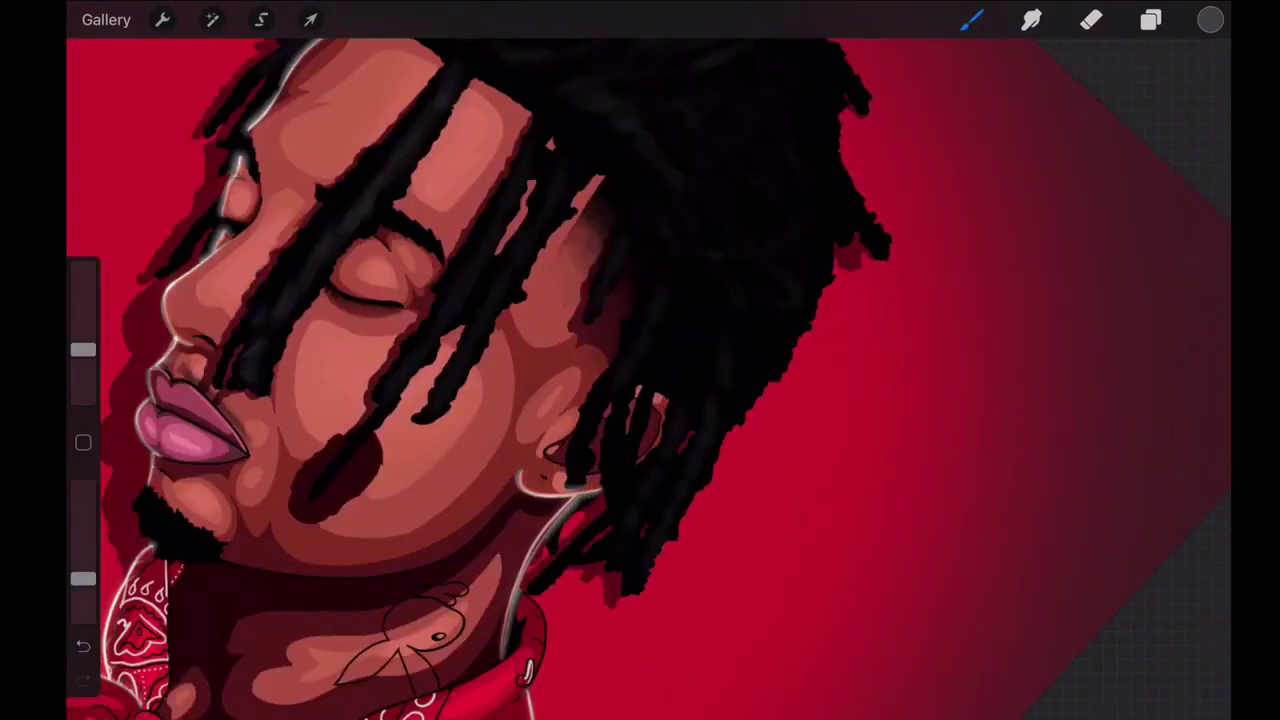
scroll(640, 380, "down", 5)
scroll(640, 380, "up", 5)
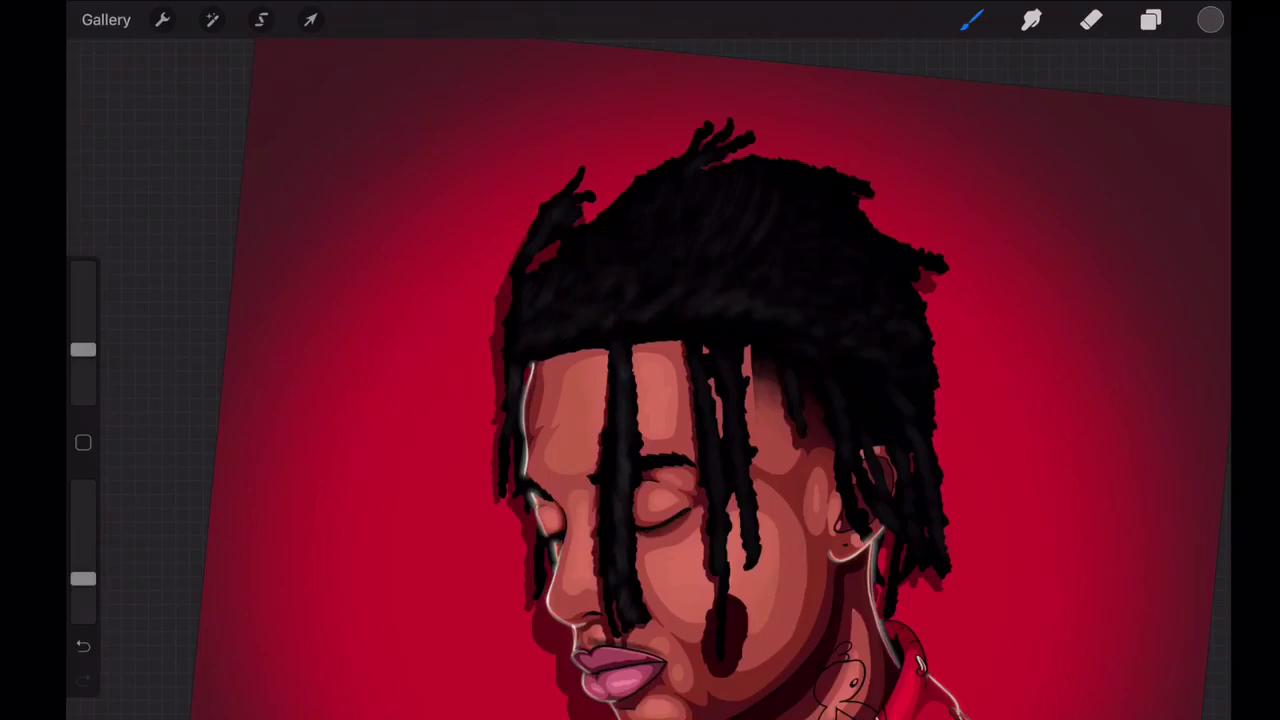
scroll(640, 380, "down", 5)
scroll(640, 380, "up", 5)
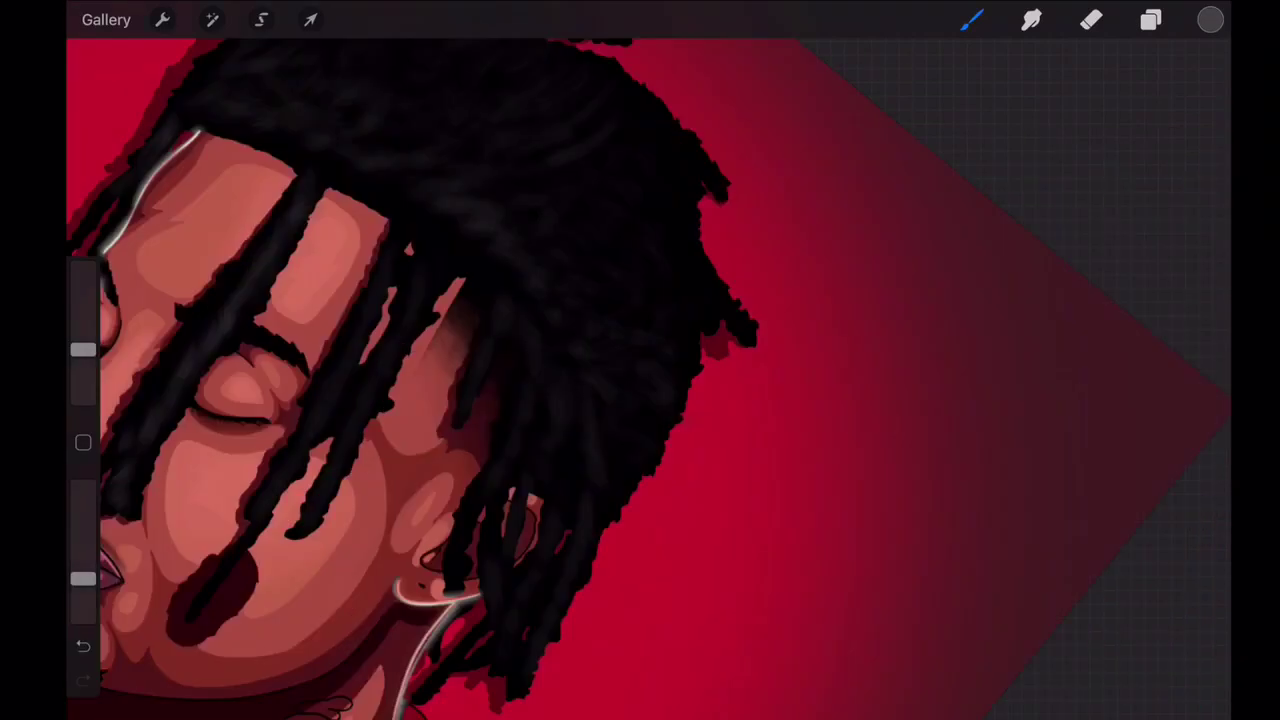
scroll(640, 380, "down", 5)
scroll(640, 380, "up", 5)
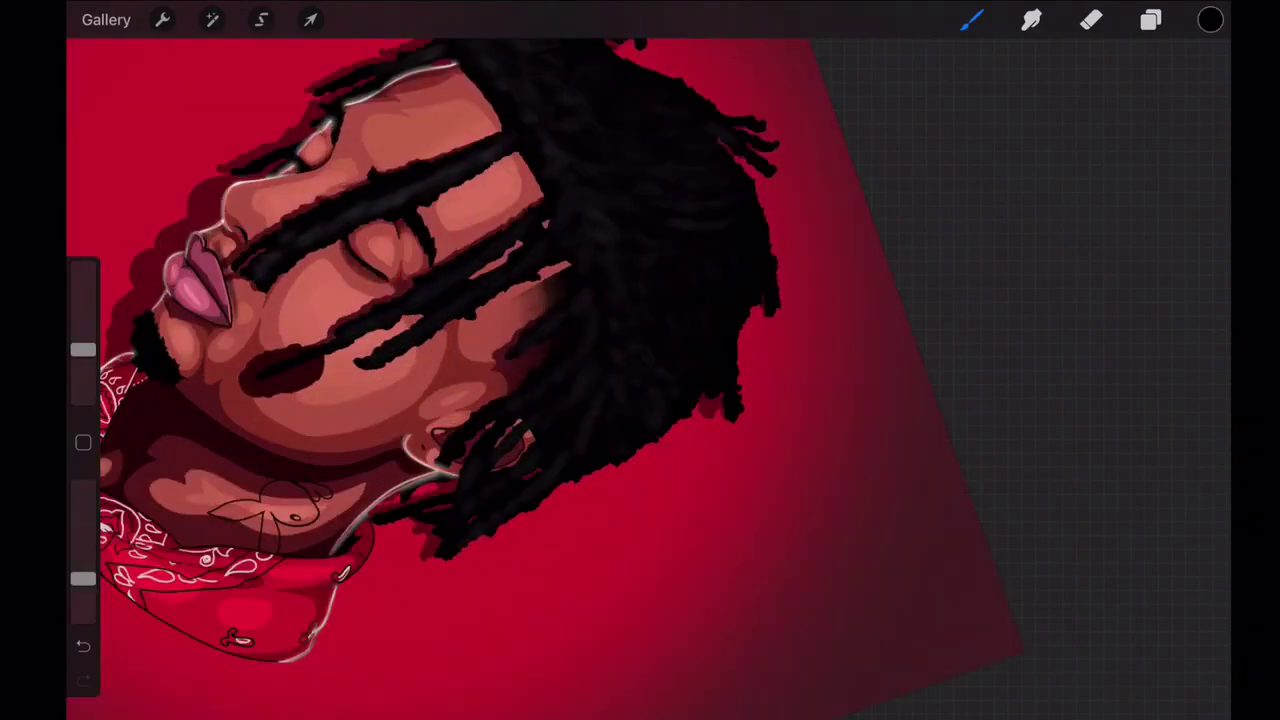
scroll(640, 380, "down", 5)
scroll(640, 380, "up", 5)
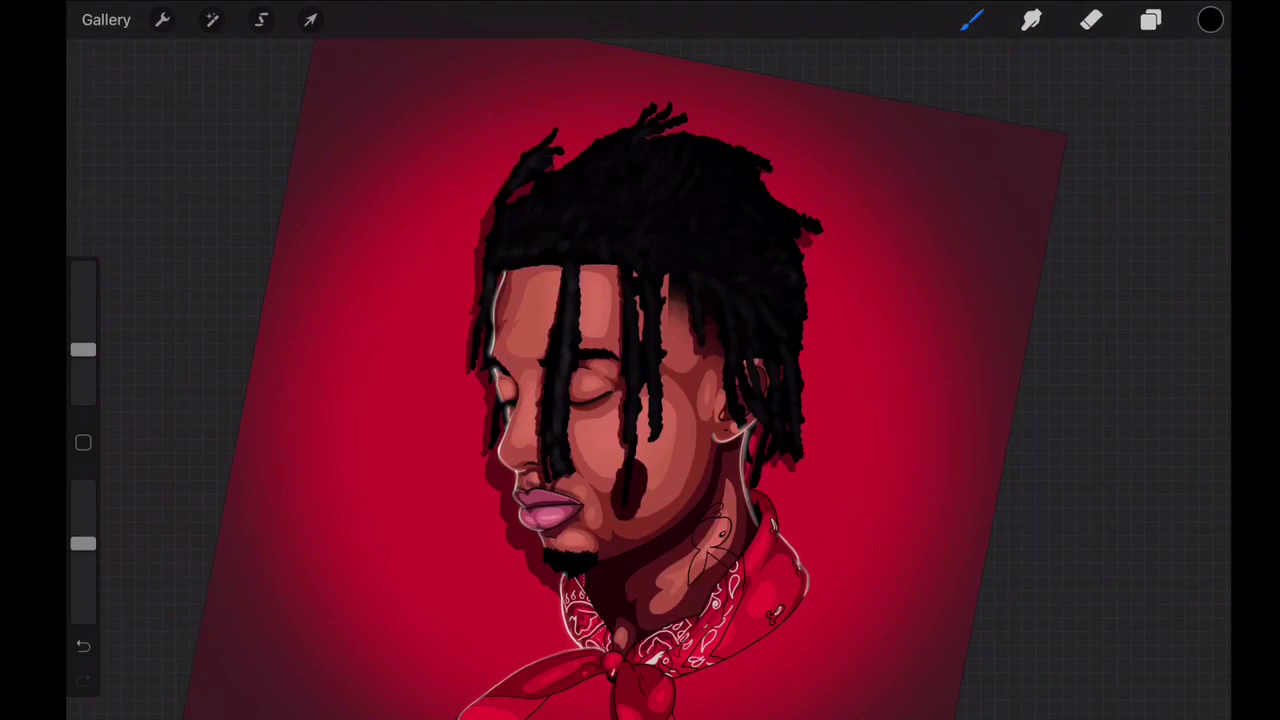
scroll(640, 380, "down", 5)
scroll(640, 380, "up", 5)
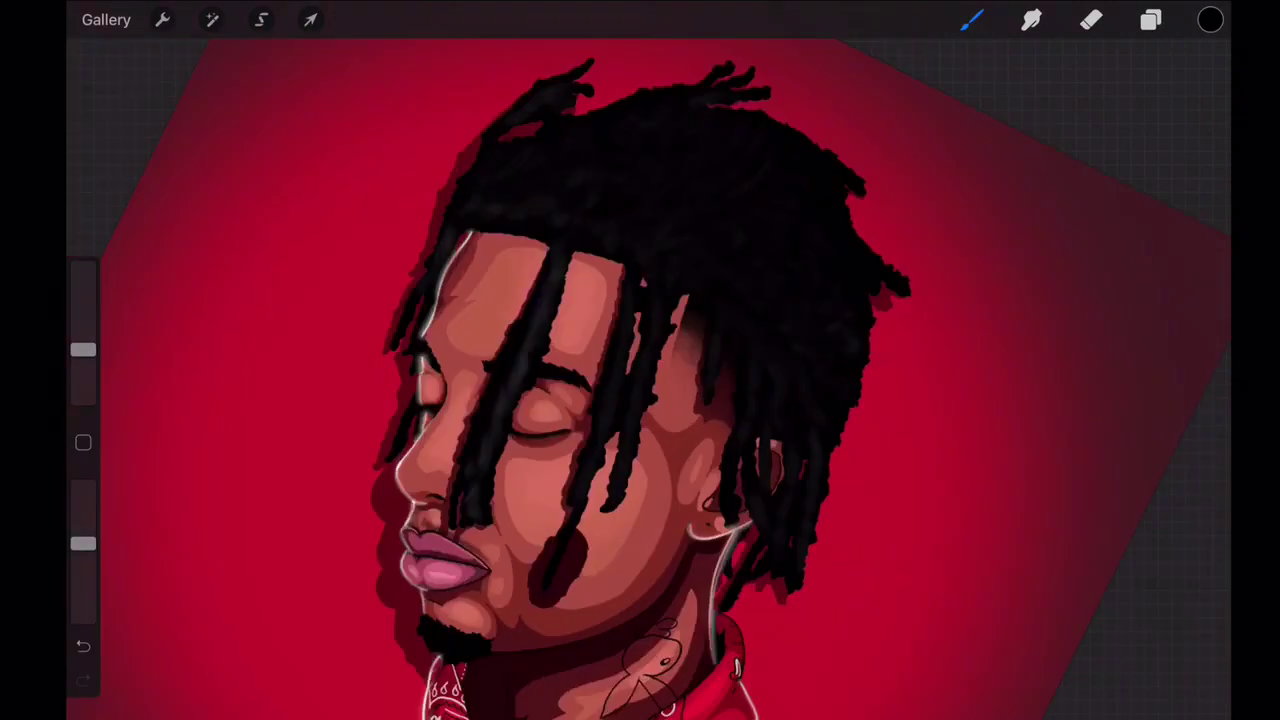
scroll(640, 380, "up", 2)
scroll(640, 380, "down", 2)
scroll(640, 380, "down", 5)
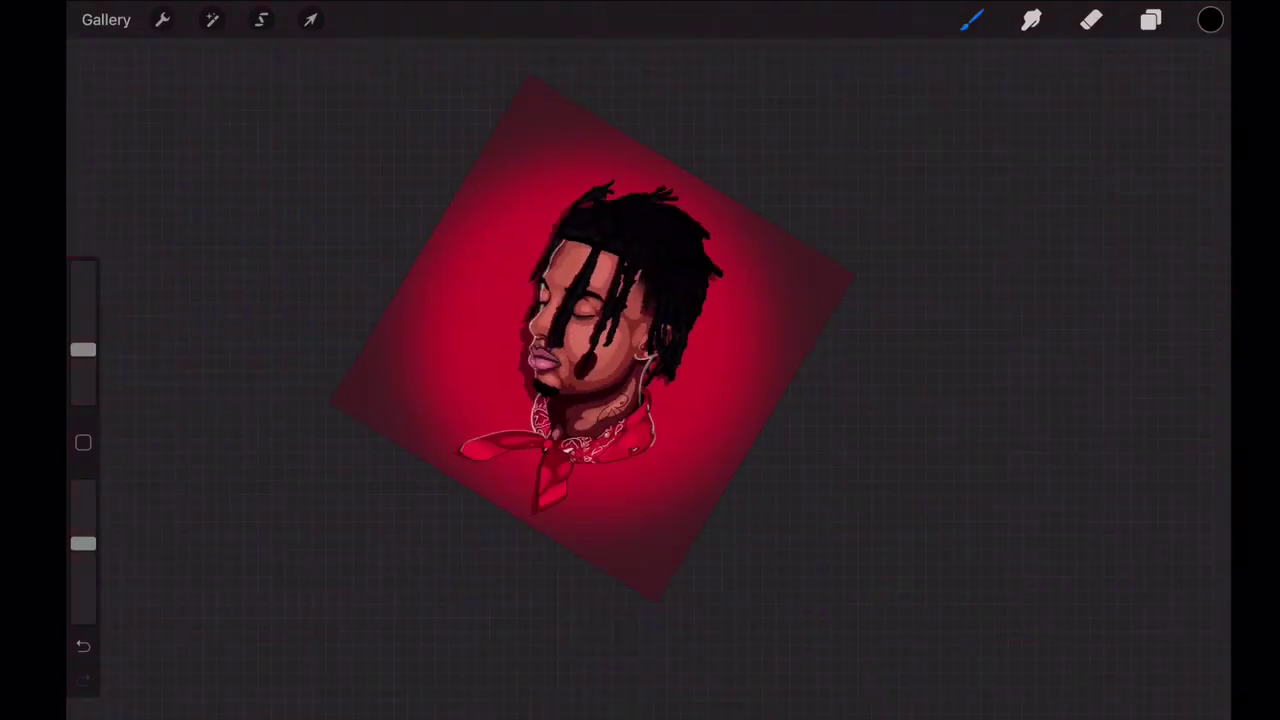
- Insert the white signature image and move it to the bottom-left corner
left_click(162, 19)
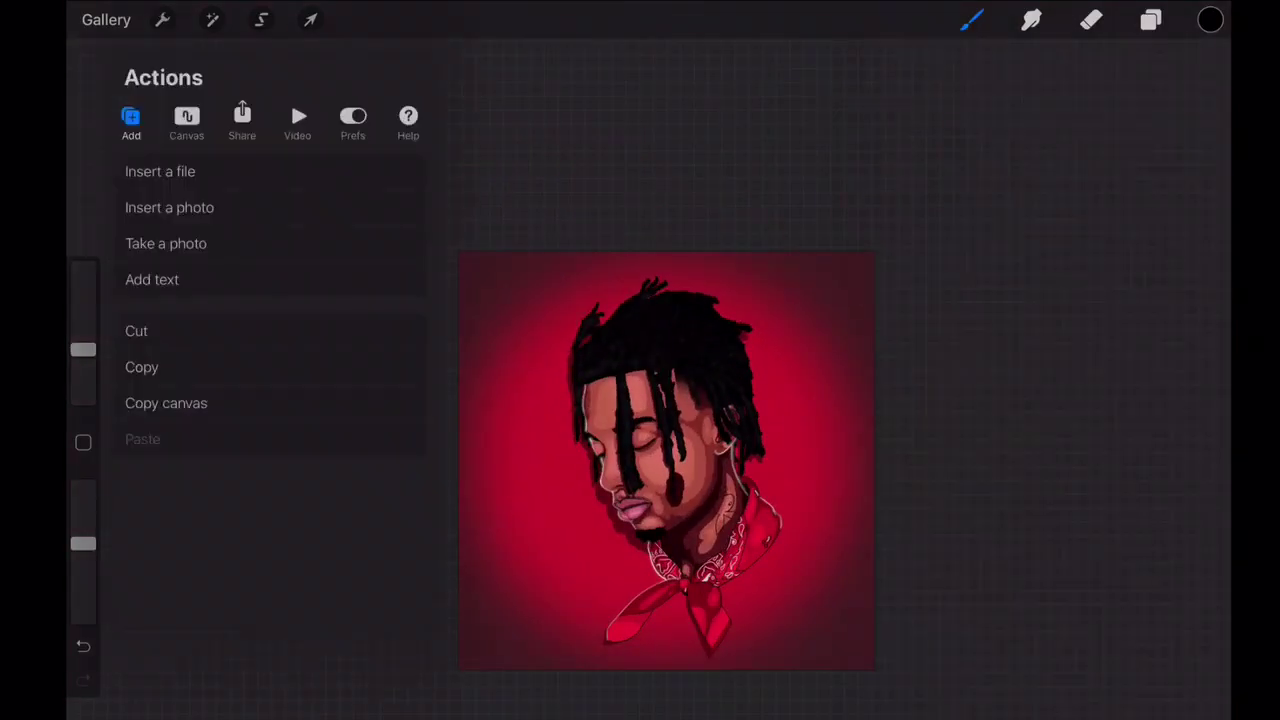
left_click(163, 206)
left_click(485, 128)
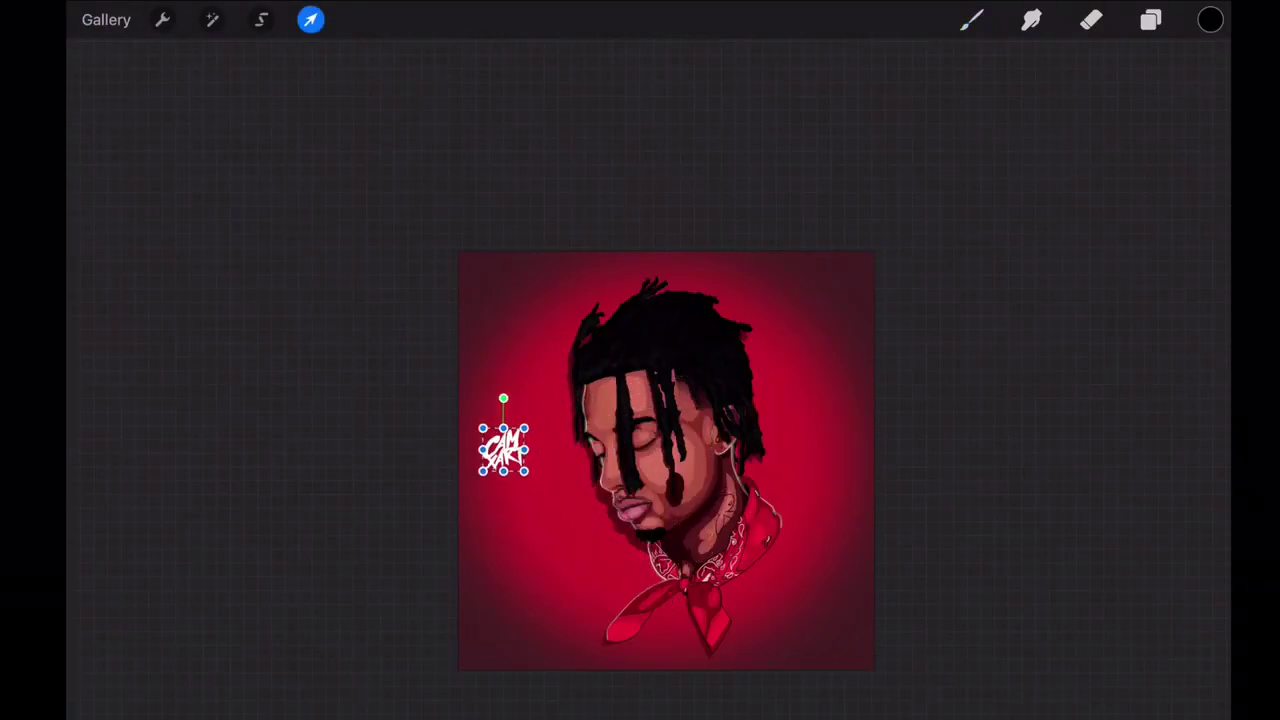
left_click_drag(503, 448, 481, 657)
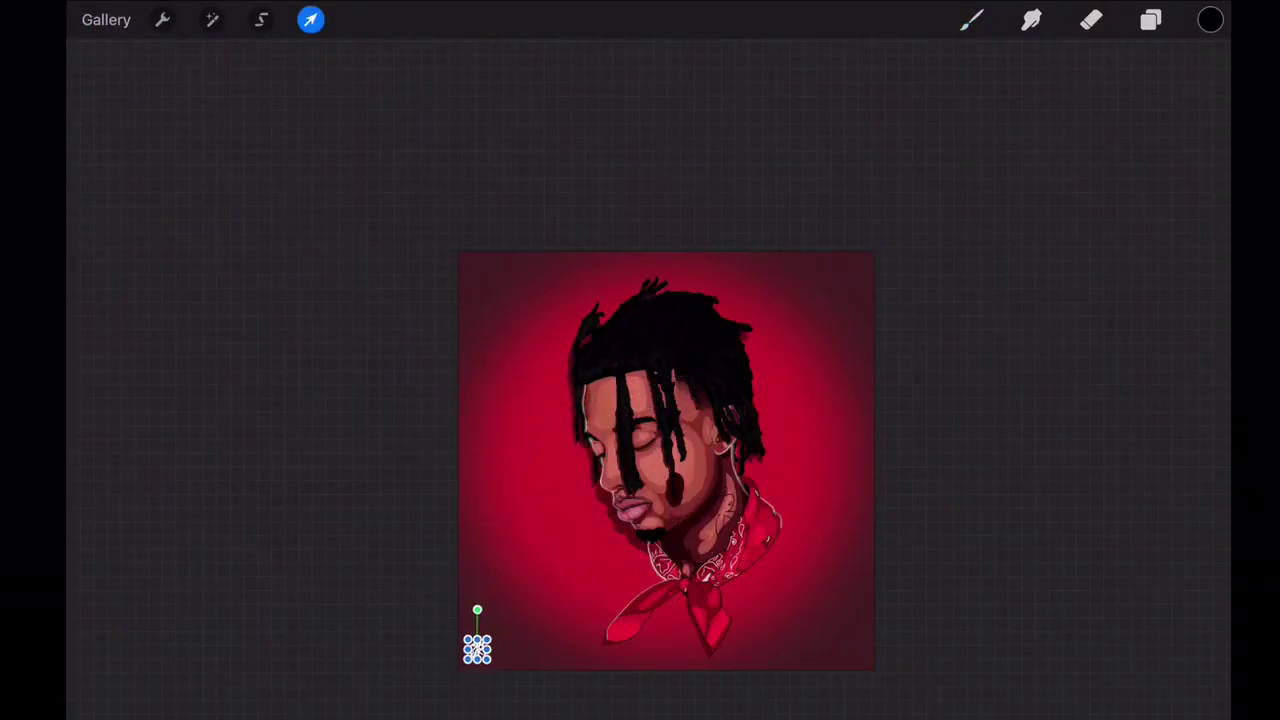
scroll(480, 600, "up", 5)
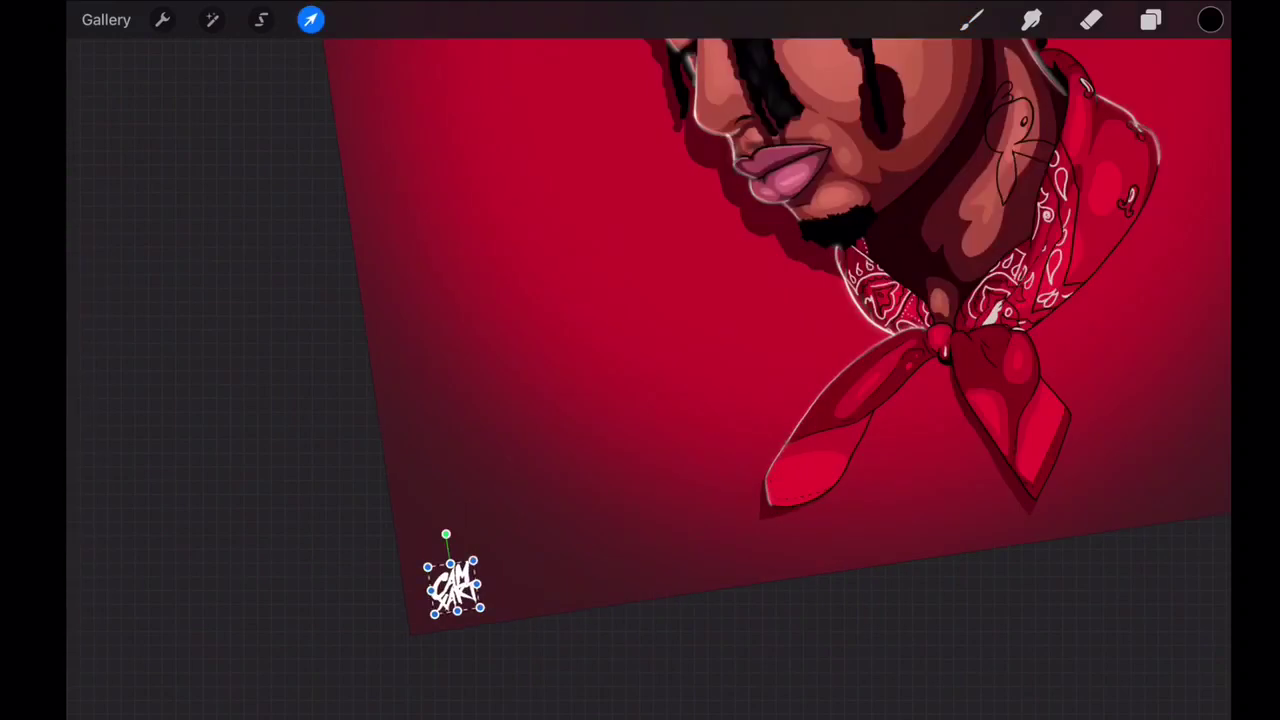
scroll(640, 360, "down", 5)
scroll(640, 360, "up", 3)
- Lower the signature logo's opacity so it looks partly transparent
left_click(211, 19)
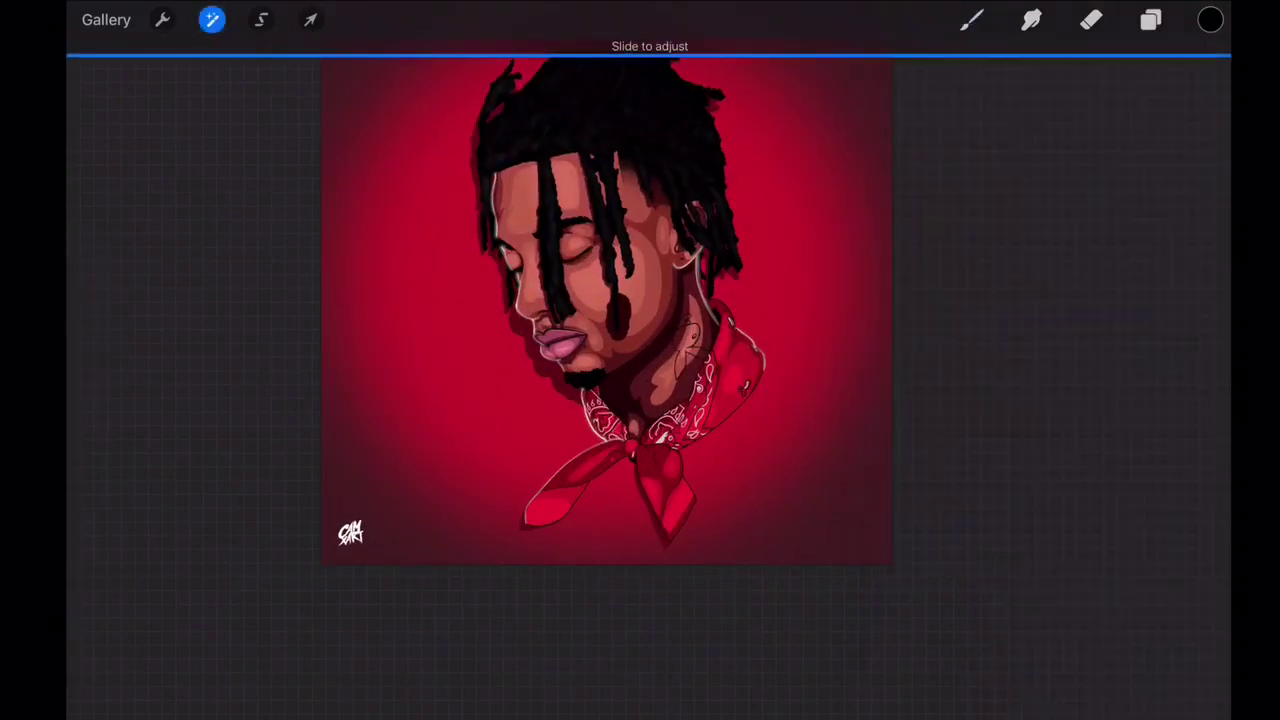
left_click_drag(1100, 400, 1050, 400)
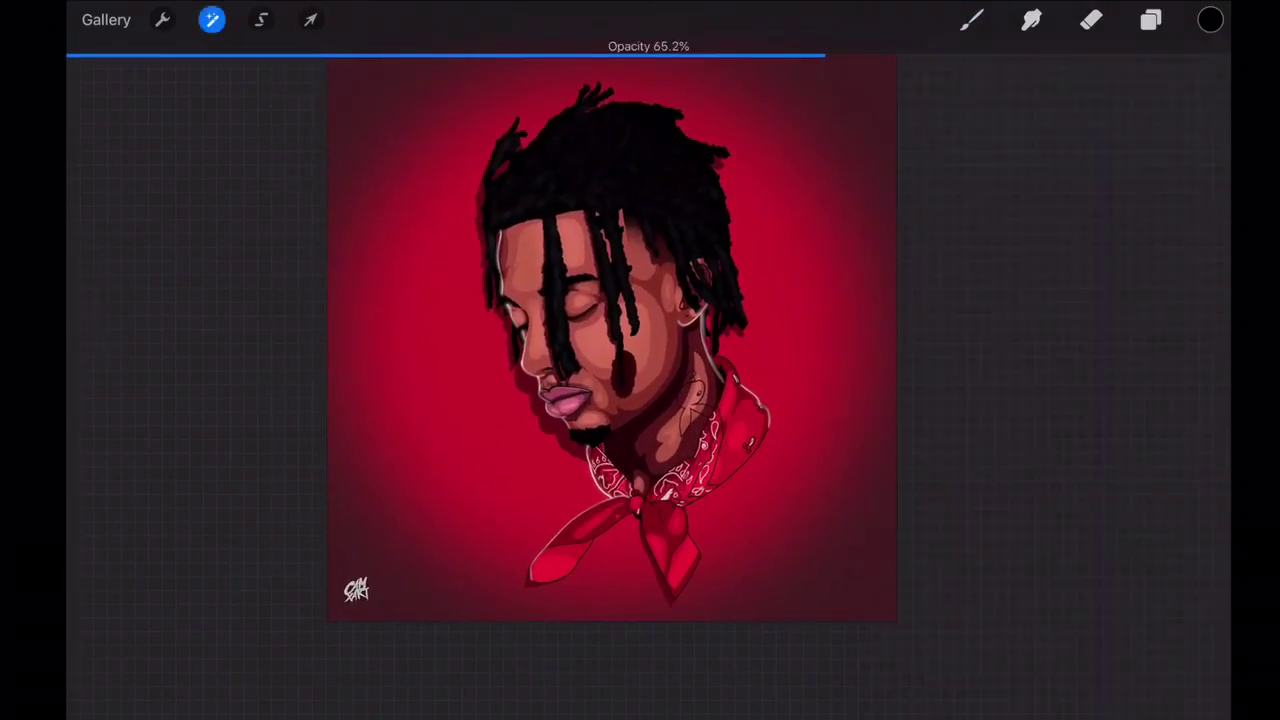
left_click(971, 19)
scroll(620, 400, "up", 1)
scroll(620, 400, "up", 1)
scroll(620, 400, "up", 2)
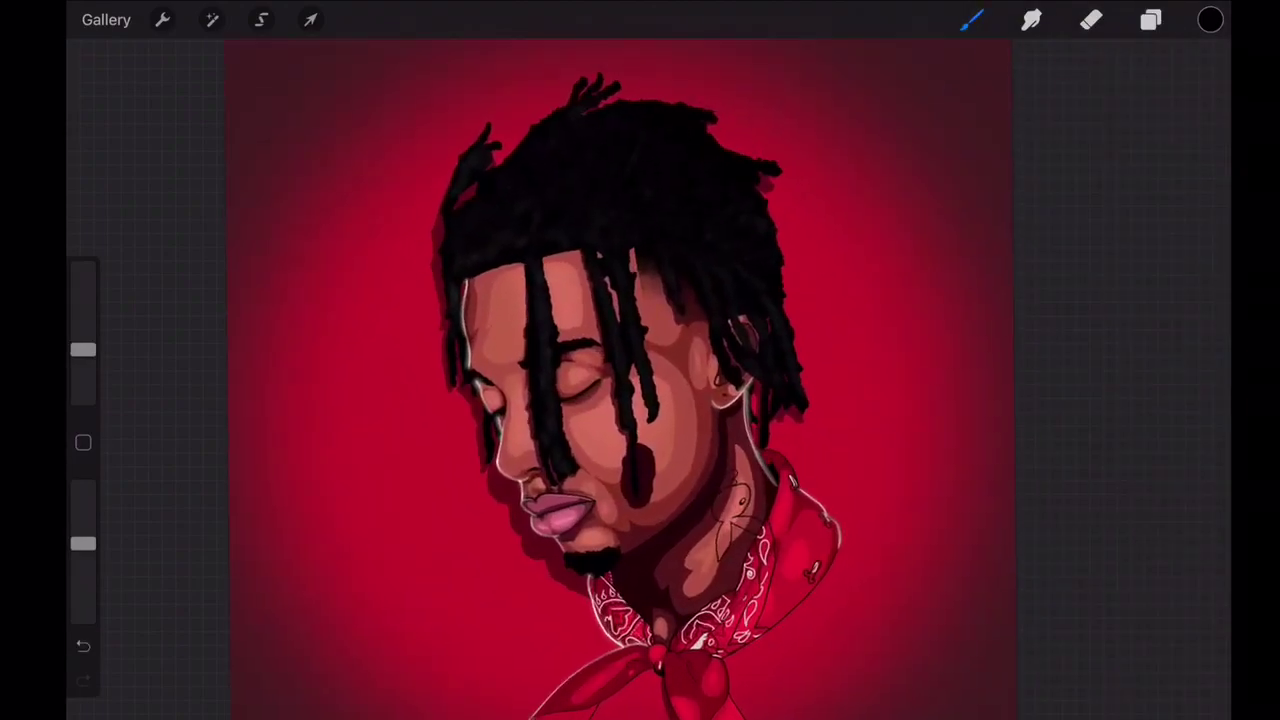
scroll(620, 400, "up", 2)
- Undo the last face stroke and sample the light skin tone with the eyedropper
left_click(971, 19)
left_click(1151, 19)
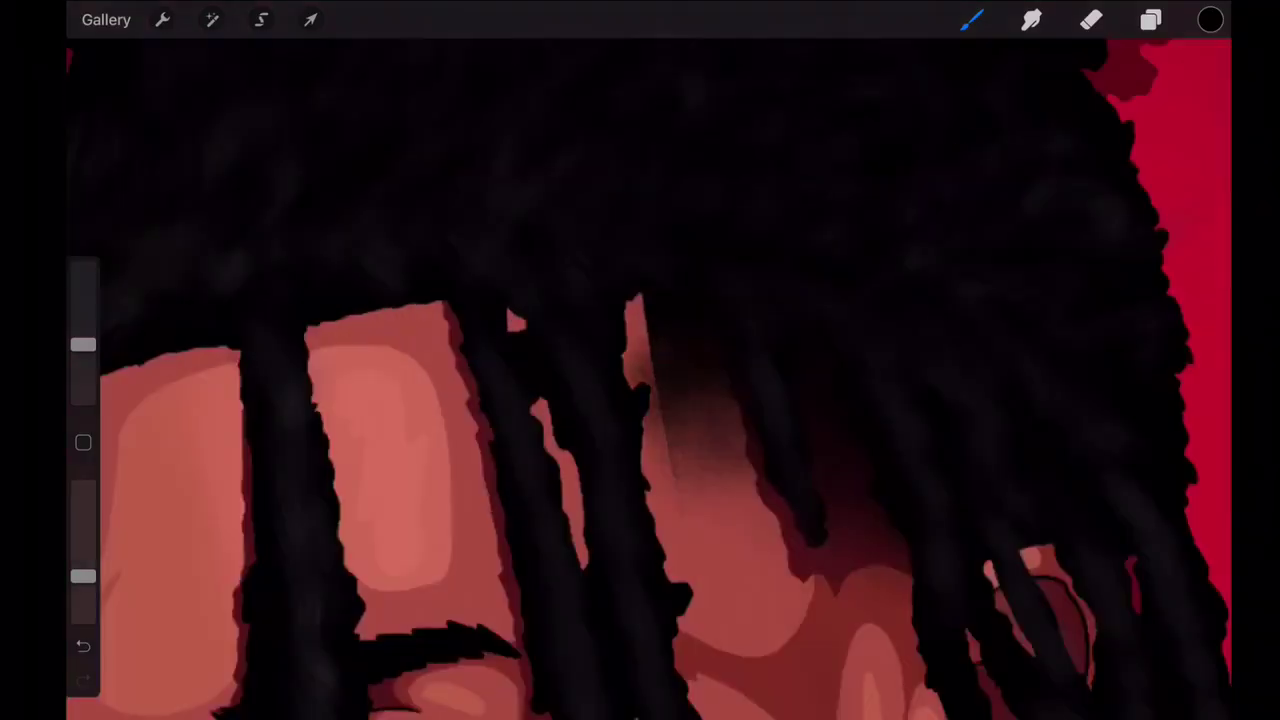
key("ctrl+z")
scroll(640, 380, "down", 5)
left_click(623, 437)
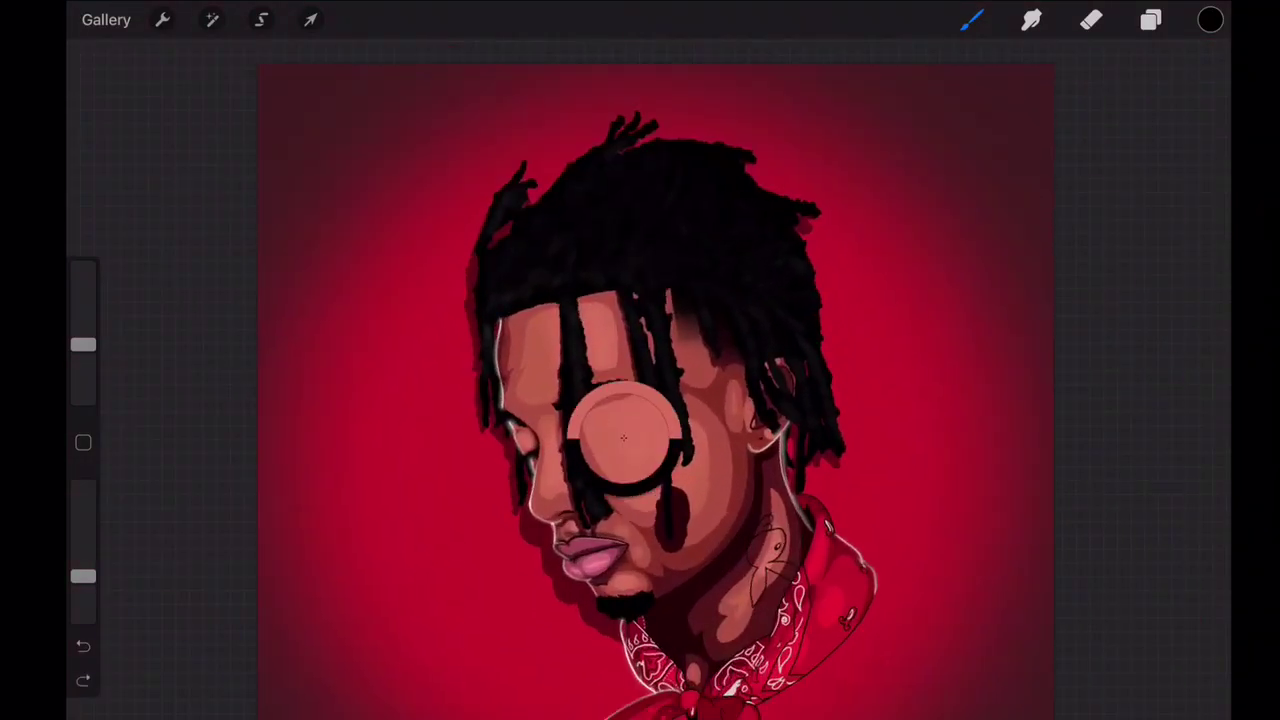
- Review the layer list and the Colors panel showing the sampled skin tone
left_click(1151, 20)
scroll(480, 380, "up", 5)
left_click(1210, 20)
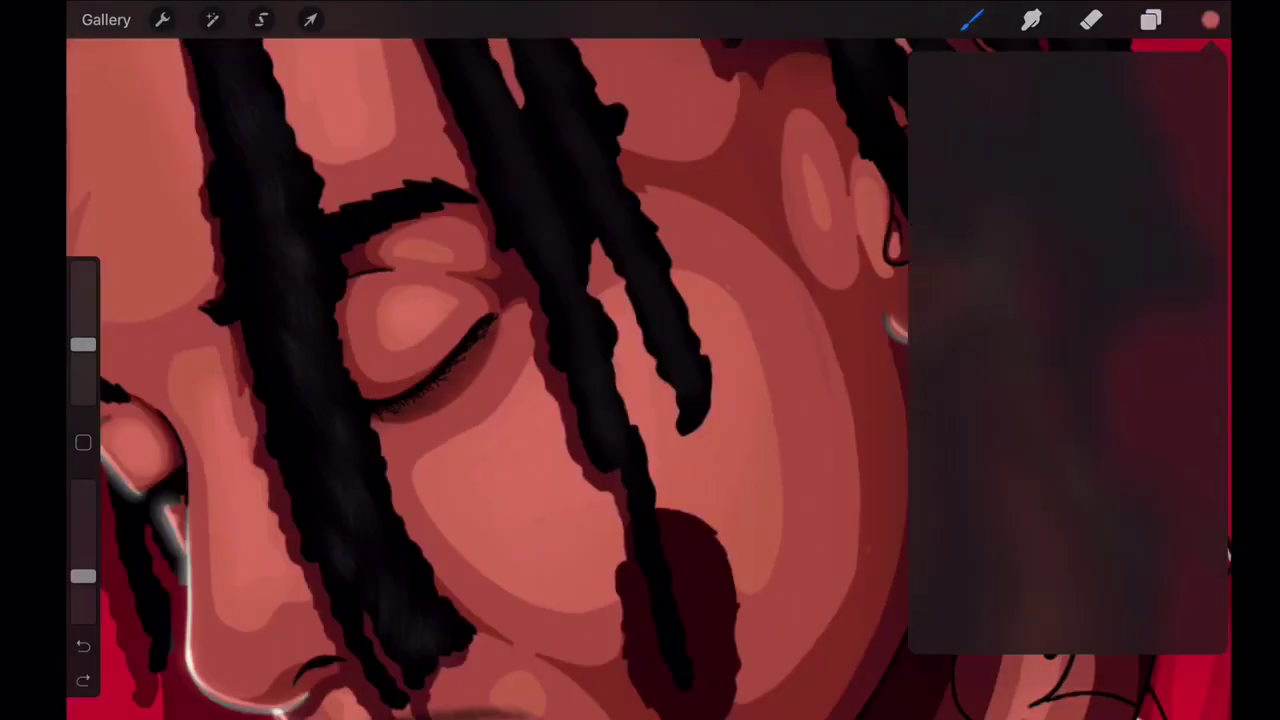
scroll(640, 380, "down", 5)
scroll(640, 380, "up", 10)
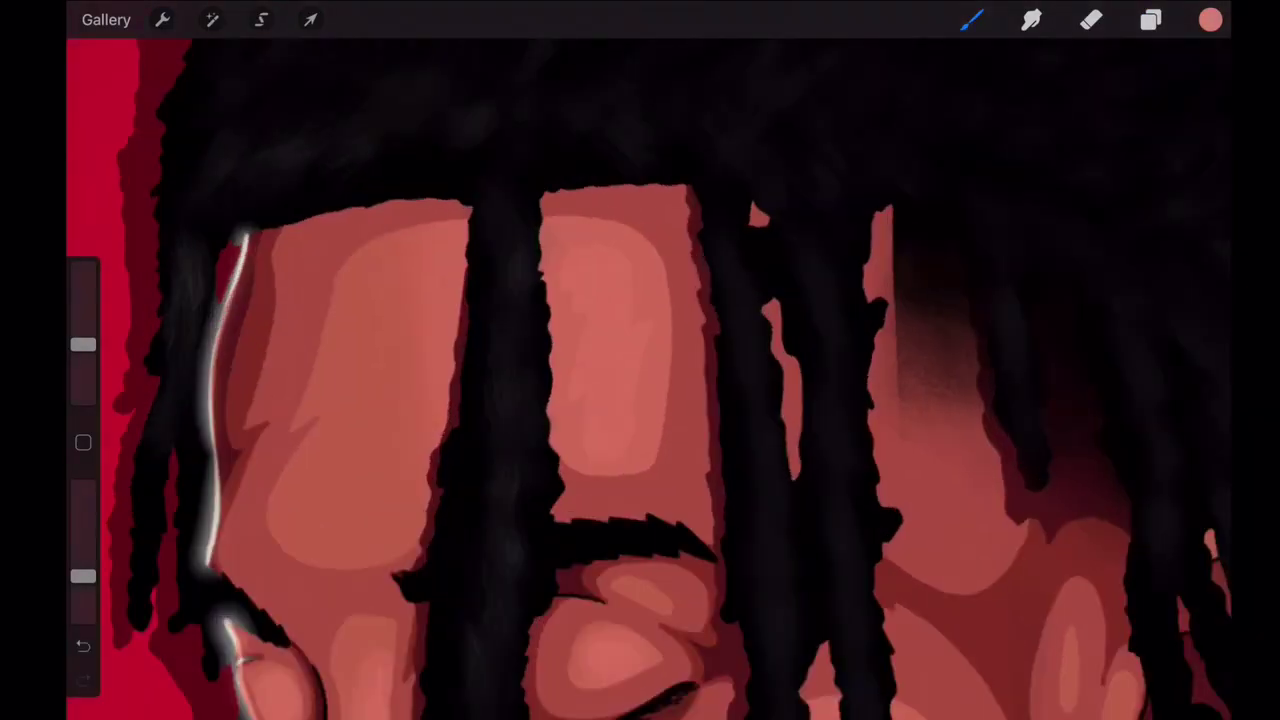
scroll(640, 380, "down", 5)
scroll(640, 380, "up", 5)
scroll(640, 380, "down", 5)
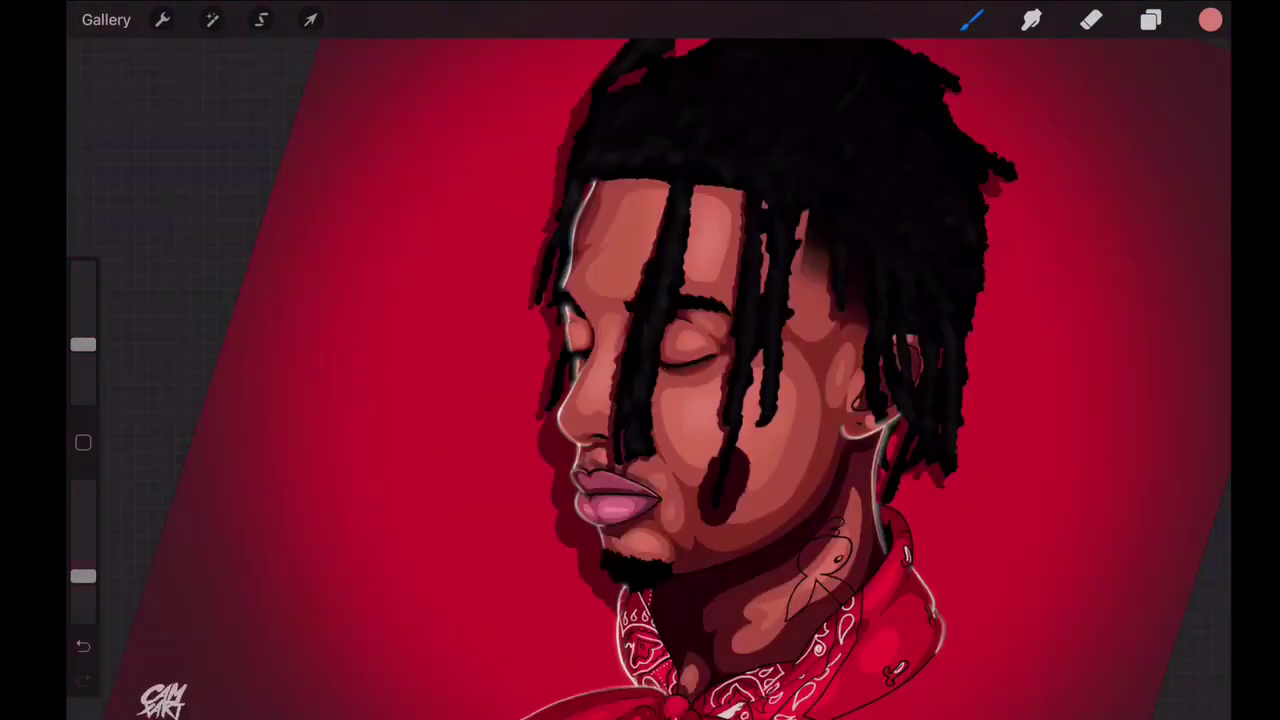
scroll(640, 380, "up", 5)
scroll(640, 380, "down", 5)
scroll(640, 380, "up", 5)
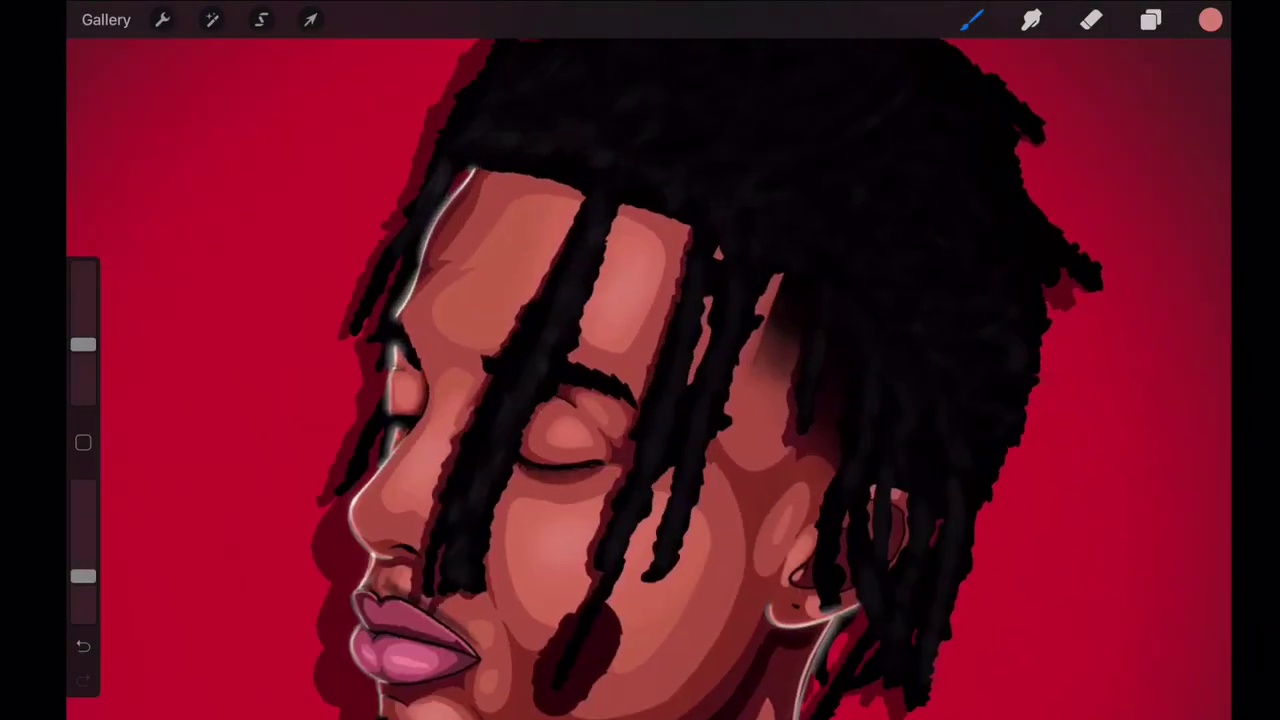
scroll(640, 380, "down", 2)
scroll(640, 380, "down", 4)
scroll(640, 380, "up", 8)
scroll(640, 380, "down", 1)
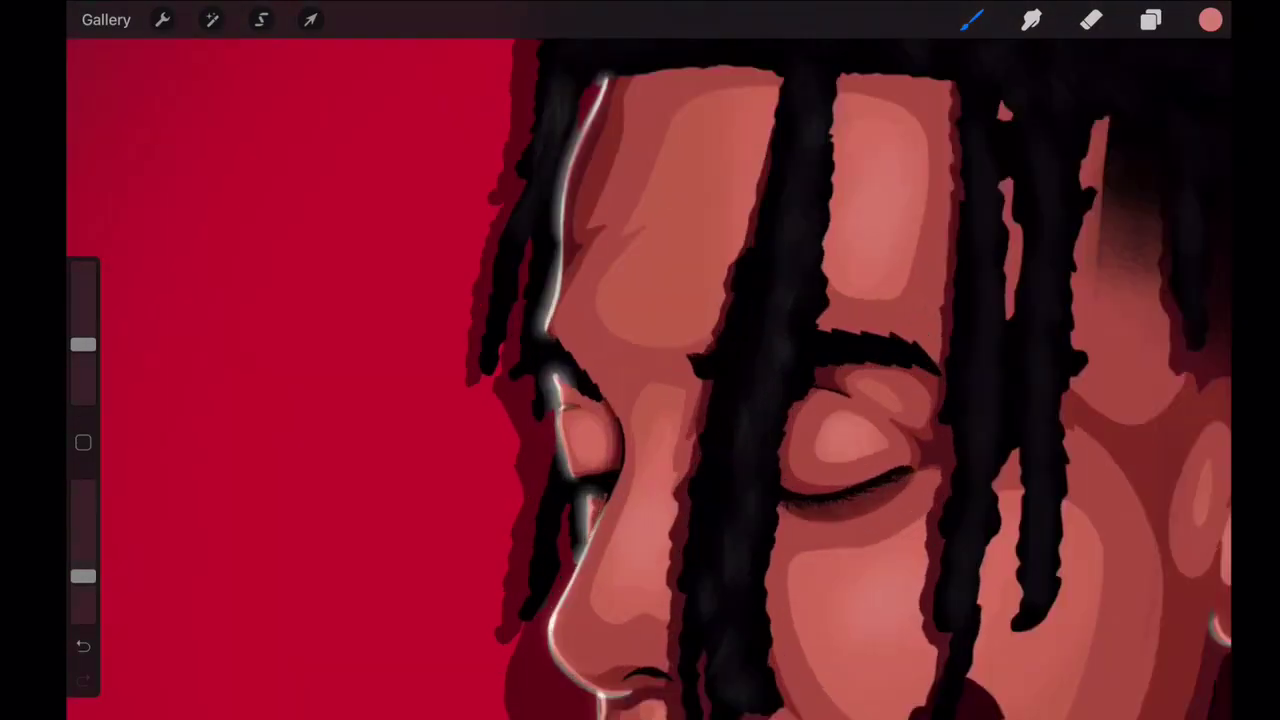
scroll(640, 380, "down", 5)
scroll(640, 380, "up", 5)
scroll(640, 380, "down", 5)
scroll(640, 380, "up", 1)
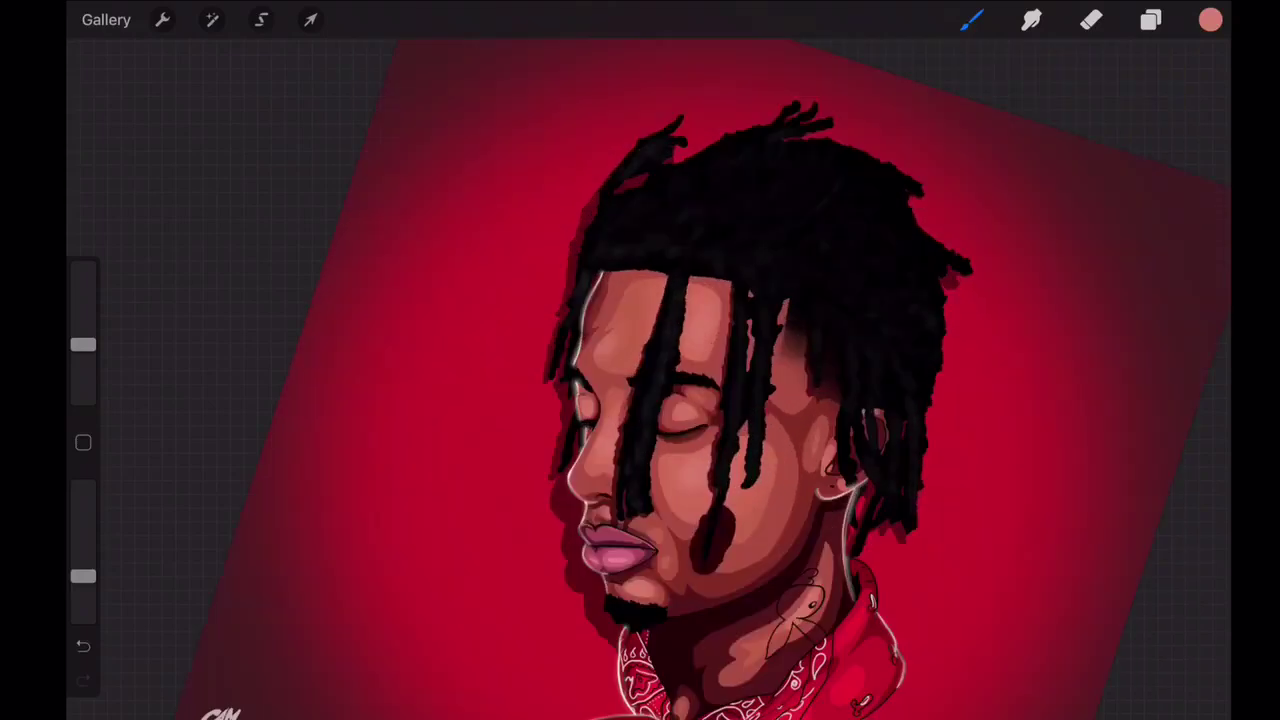
scroll(640, 380, "up", 5)
scroll(640, 380, "down", 5)
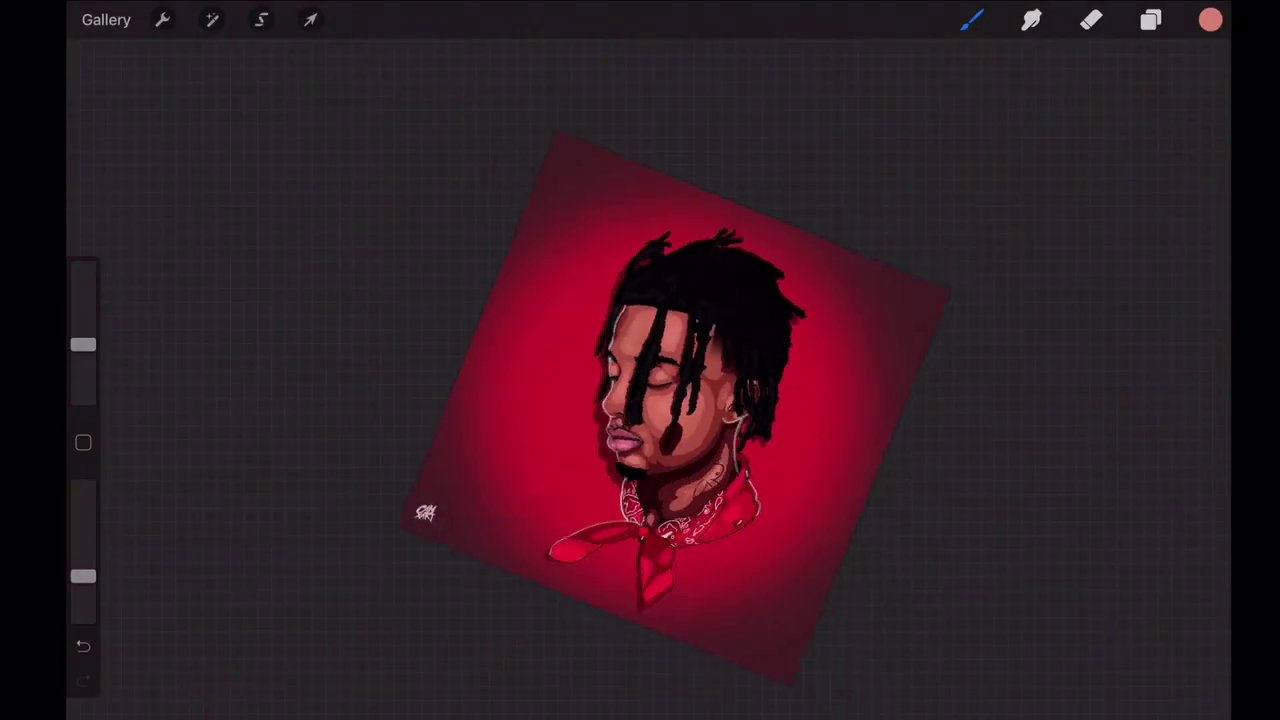
scroll(640, 380, "up", 1)
scroll(640, 380, "up", 3)
left_click(1151, 20)
- Select the layer to paint on and pick a dark red colour
scroll(1060, 400, "up", 1)
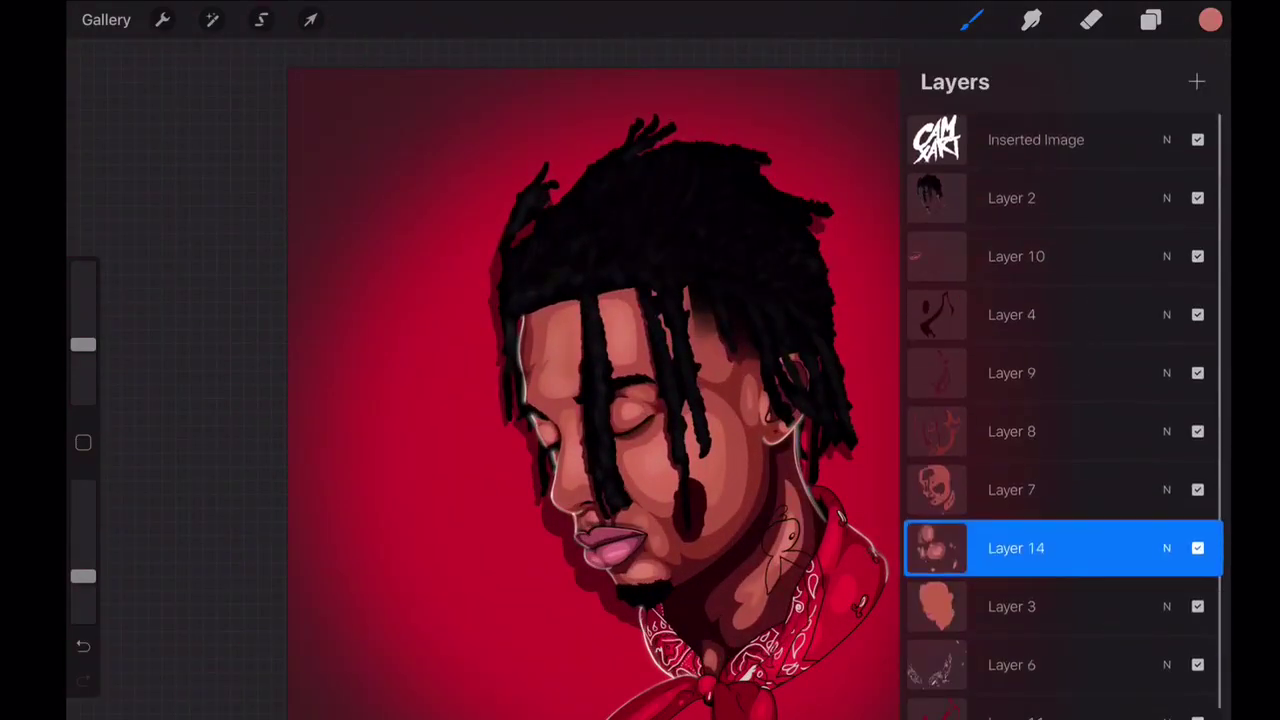
left_click(1012, 314)
left_click(1210, 20)
left_click(1210, 20)
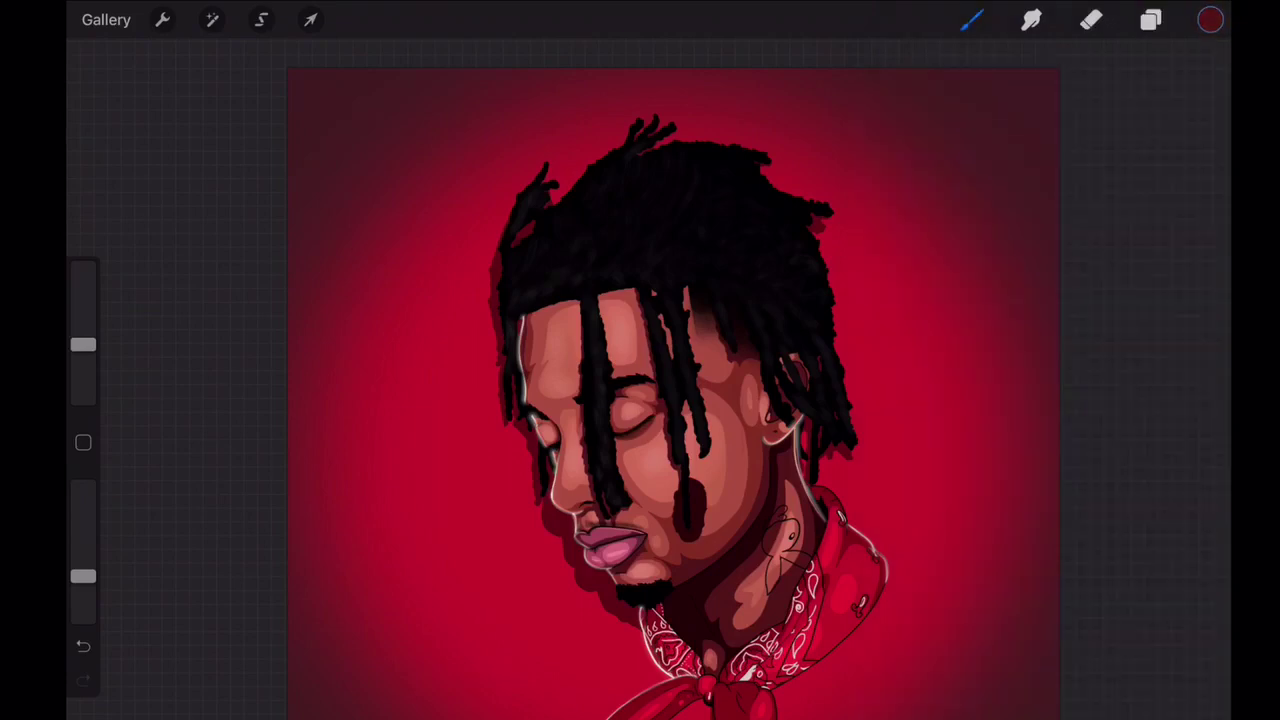
- Choose the Airbrushing Soft Brush and adjust its size and opacity
left_click(971, 20)
left_click(857, 397)
left_click(1043, 420)
scroll(640, 380, "up", 3)
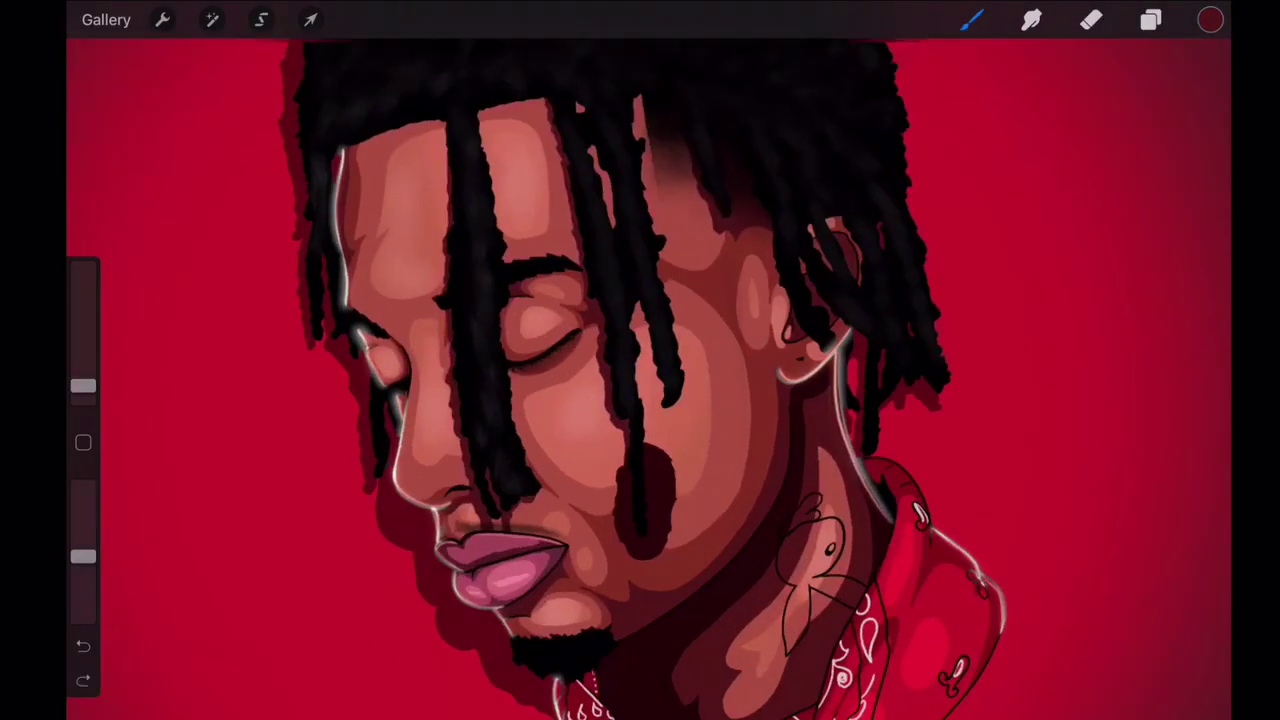
left_click_drag(83, 556, 83, 587)
left_click_drag(83, 385, 83, 371)
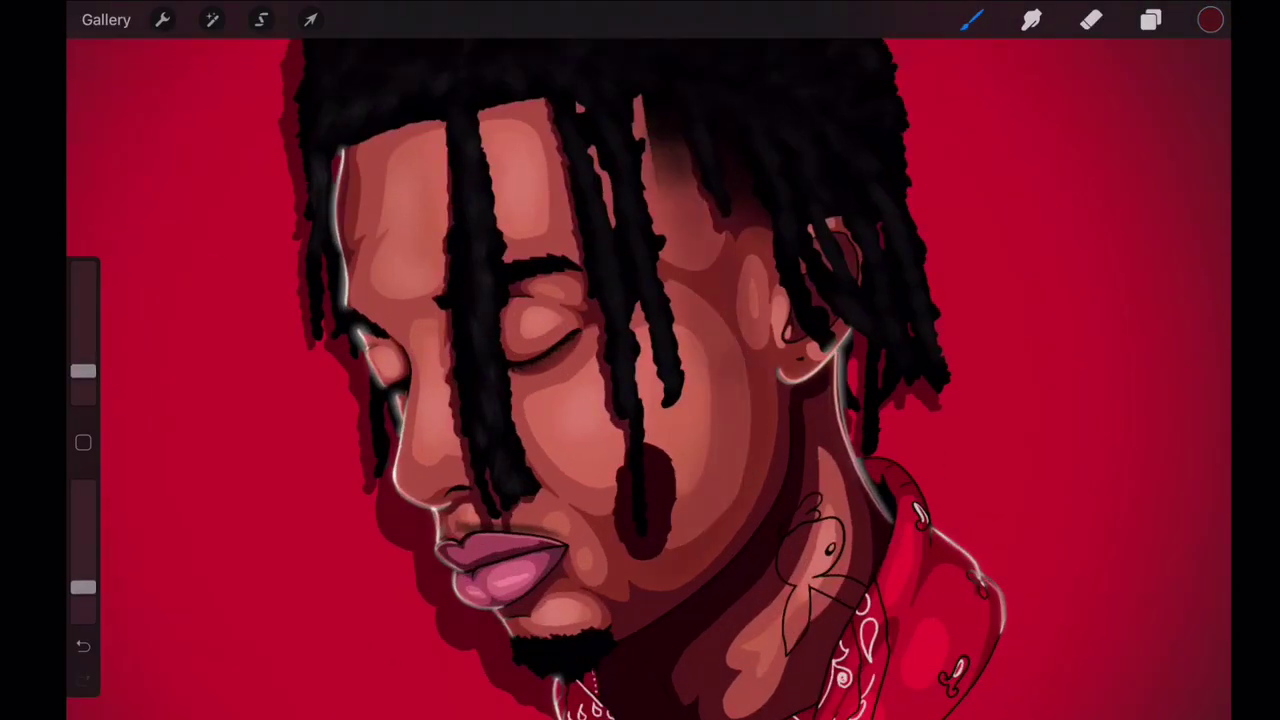
- Undo a stray airbrush stroke on the face
scroll(640, 380, "down", 5)
scroll(640, 380, "up", 5)
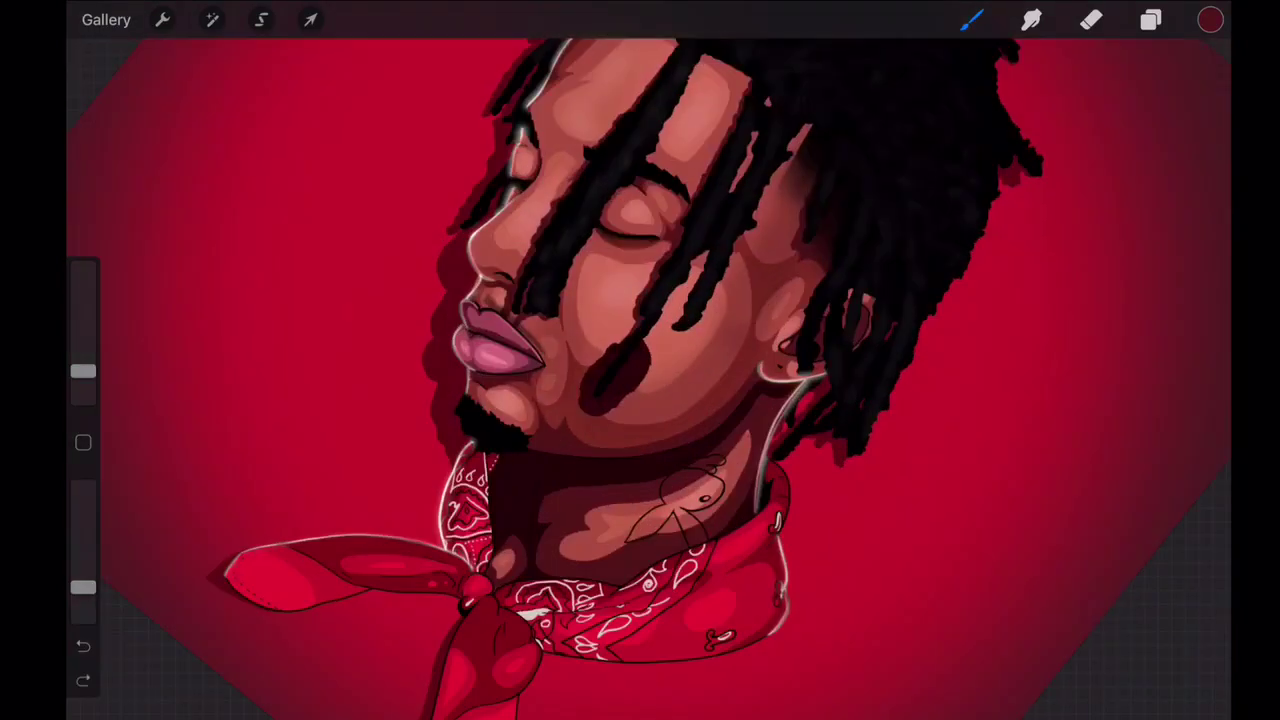
scroll(640, 380, "down", 5)
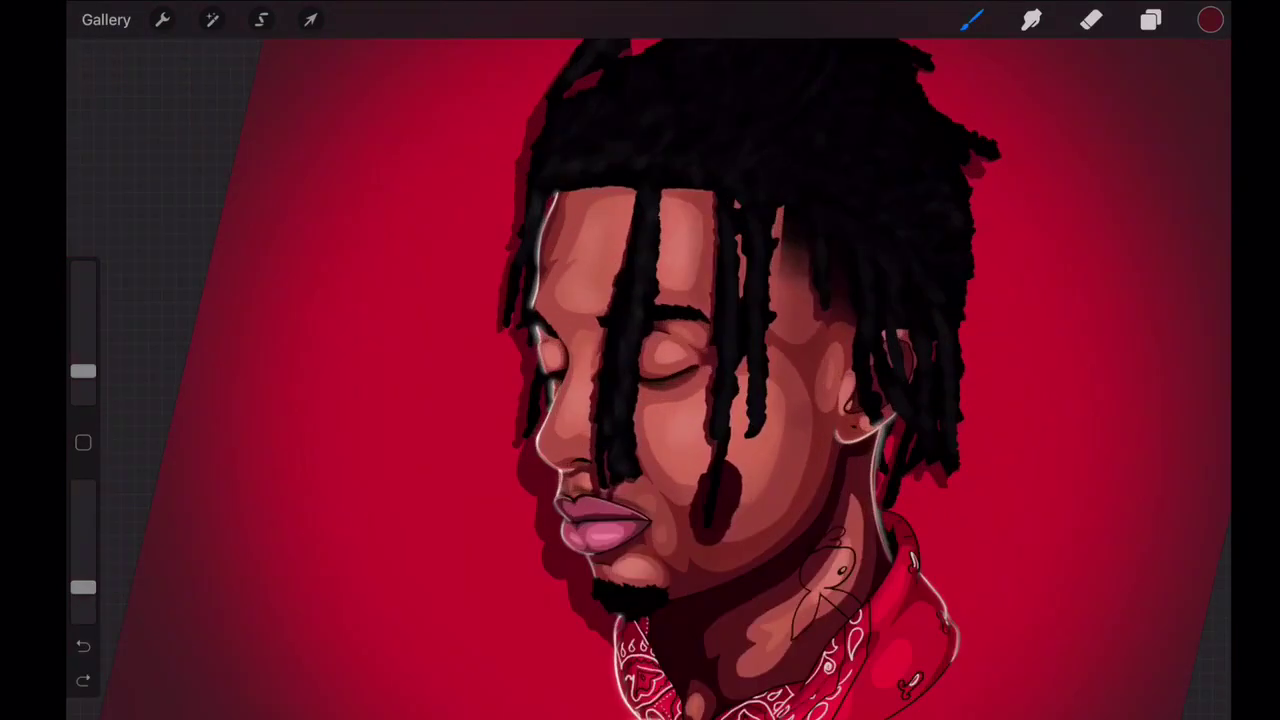
scroll(640, 380, "up", 5)
scroll(640, 380, "up", 5)
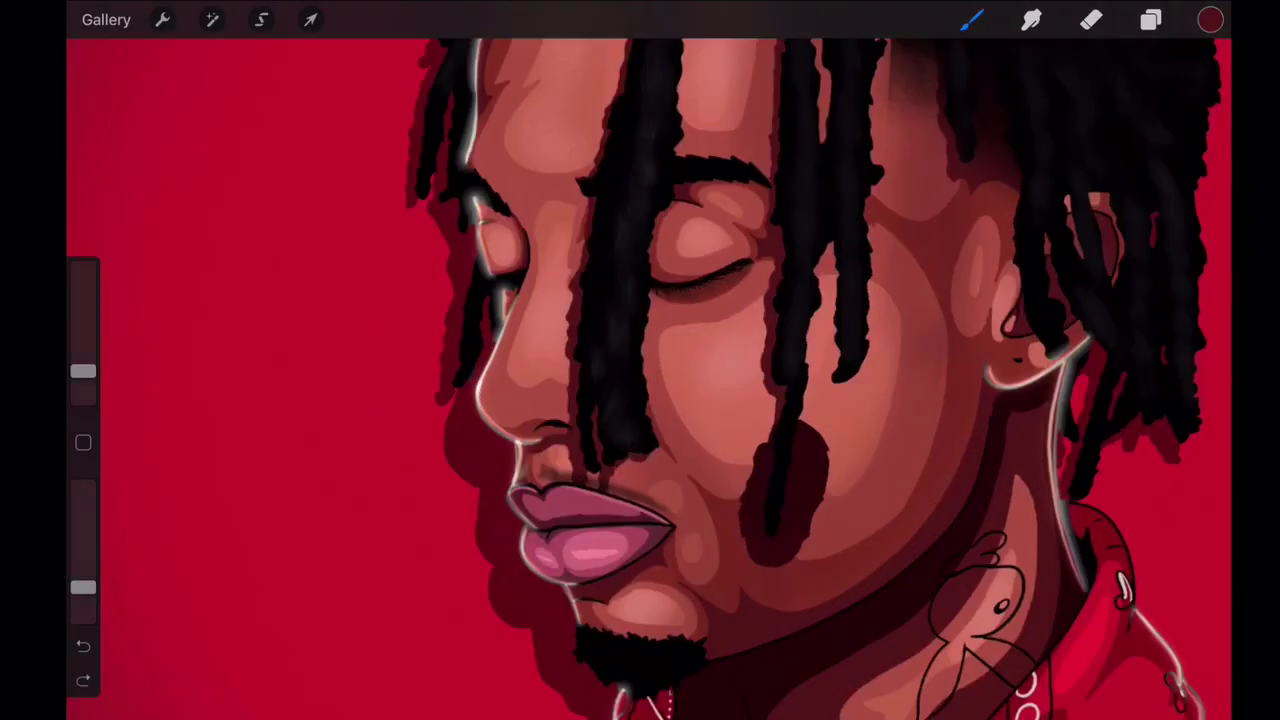
scroll(640, 380, "down", 5)
scroll(640, 380, "up", 5)
key("ctrl+z")
scroll(640, 380, "up", 2)
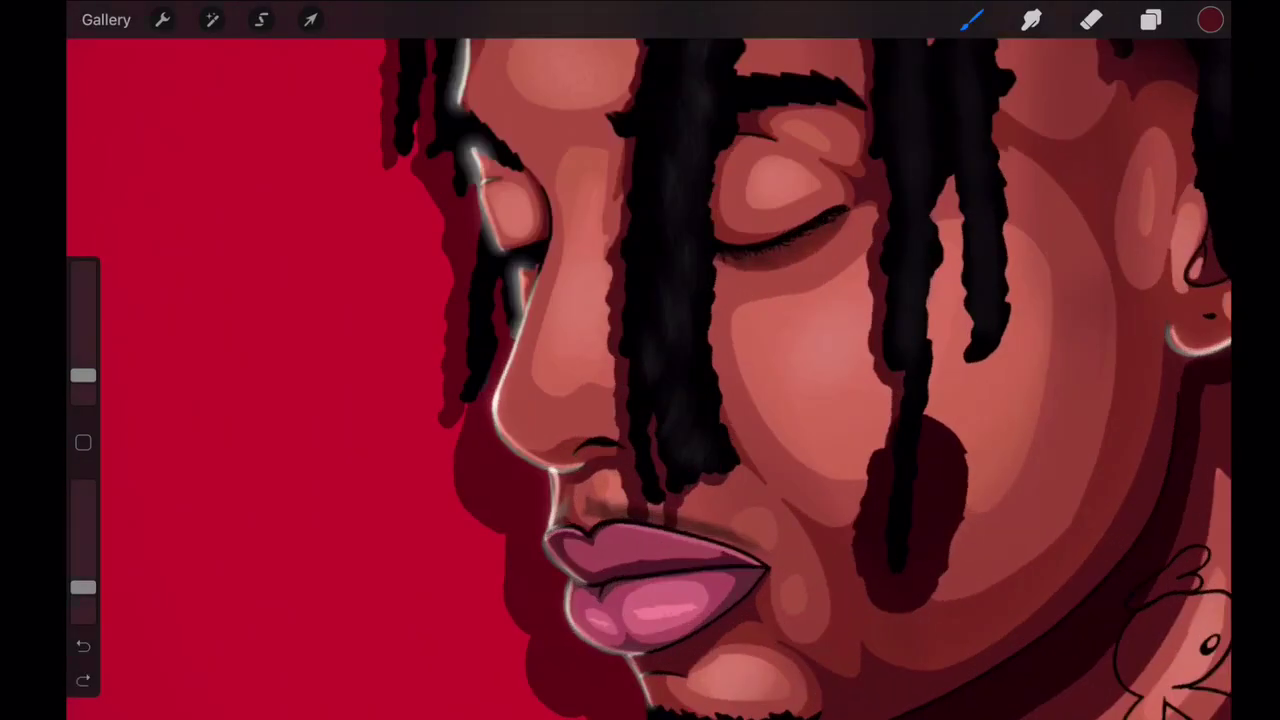
scroll(640, 380, "down", 5)
scroll(640, 380, "up", 5)
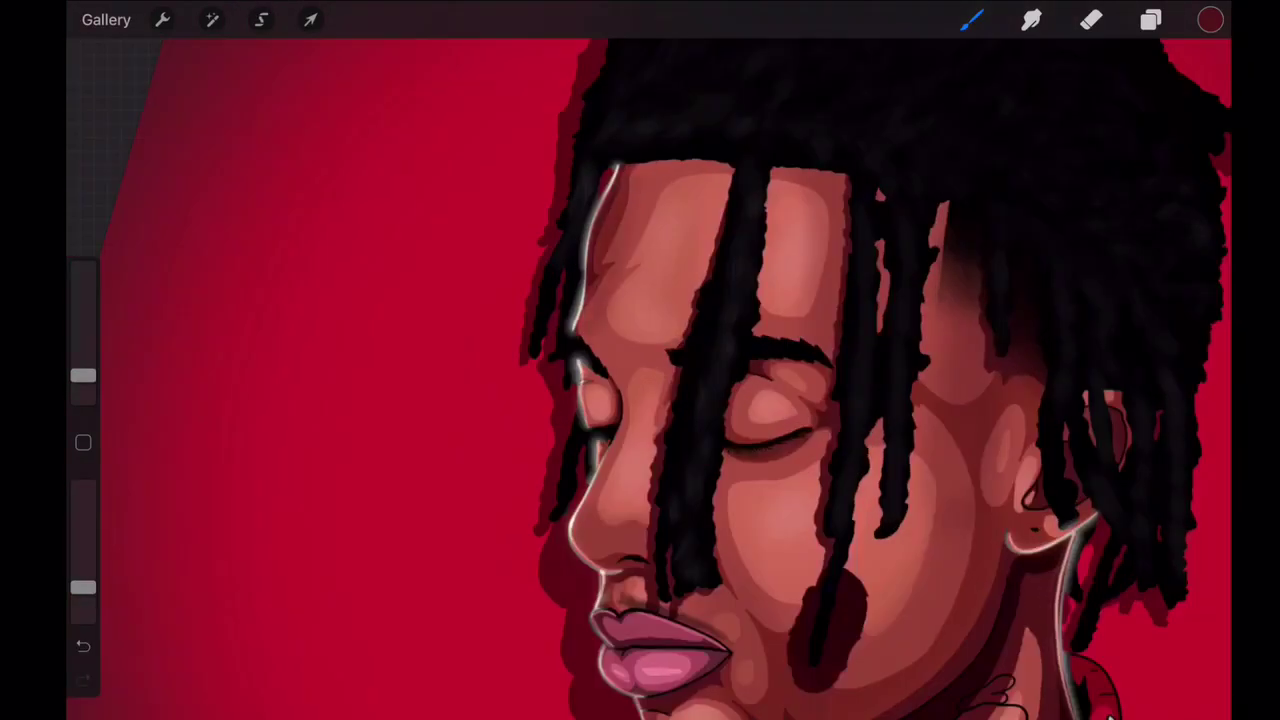
scroll(640, 380, "down", 5)
scroll(640, 380, "up", 5)
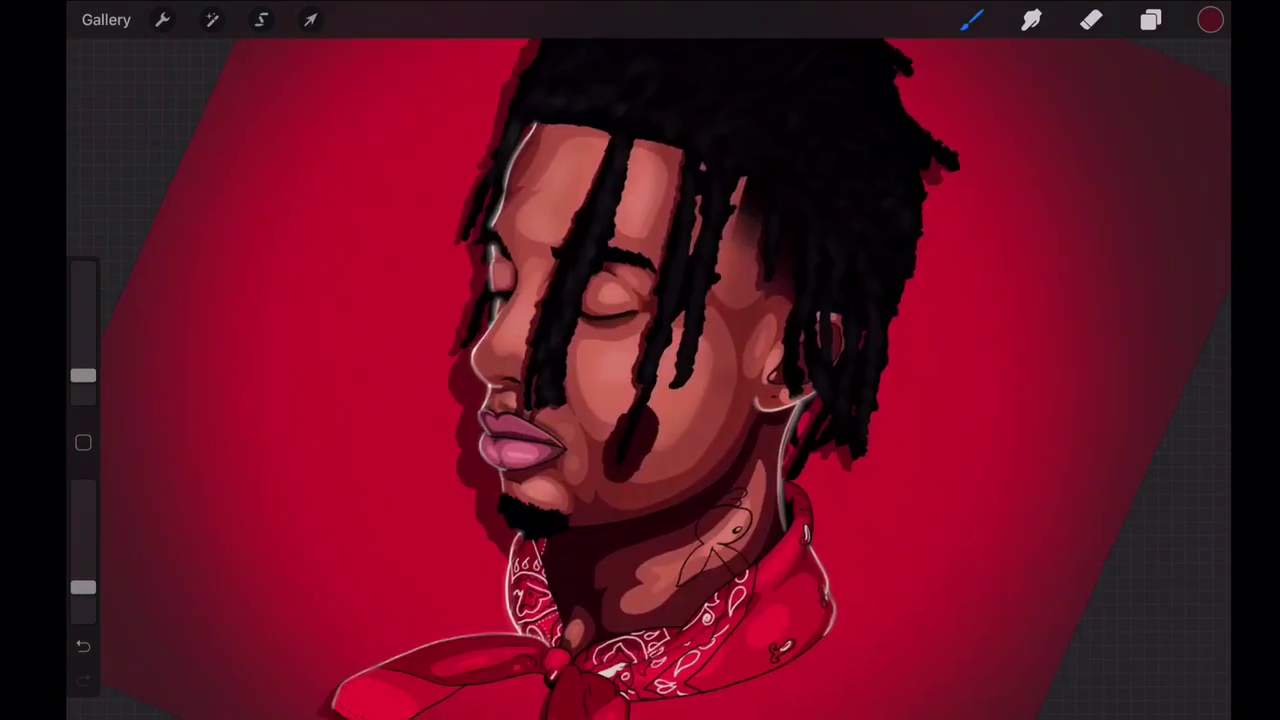
scroll(640, 380, "down", 3)
scroll(640, 380, "down", 3)
scroll(640, 380, "up", 3)
scroll(640, 380, "up", 1)
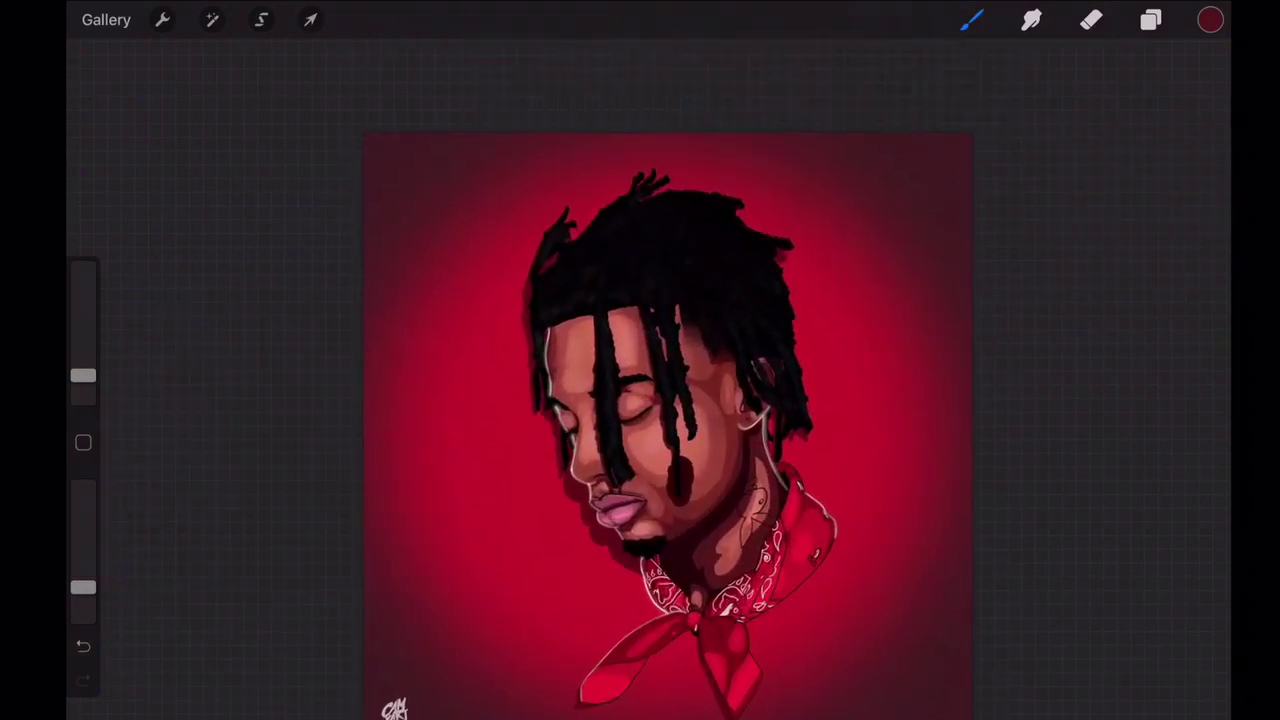
scroll(665, 420, "up", 1)
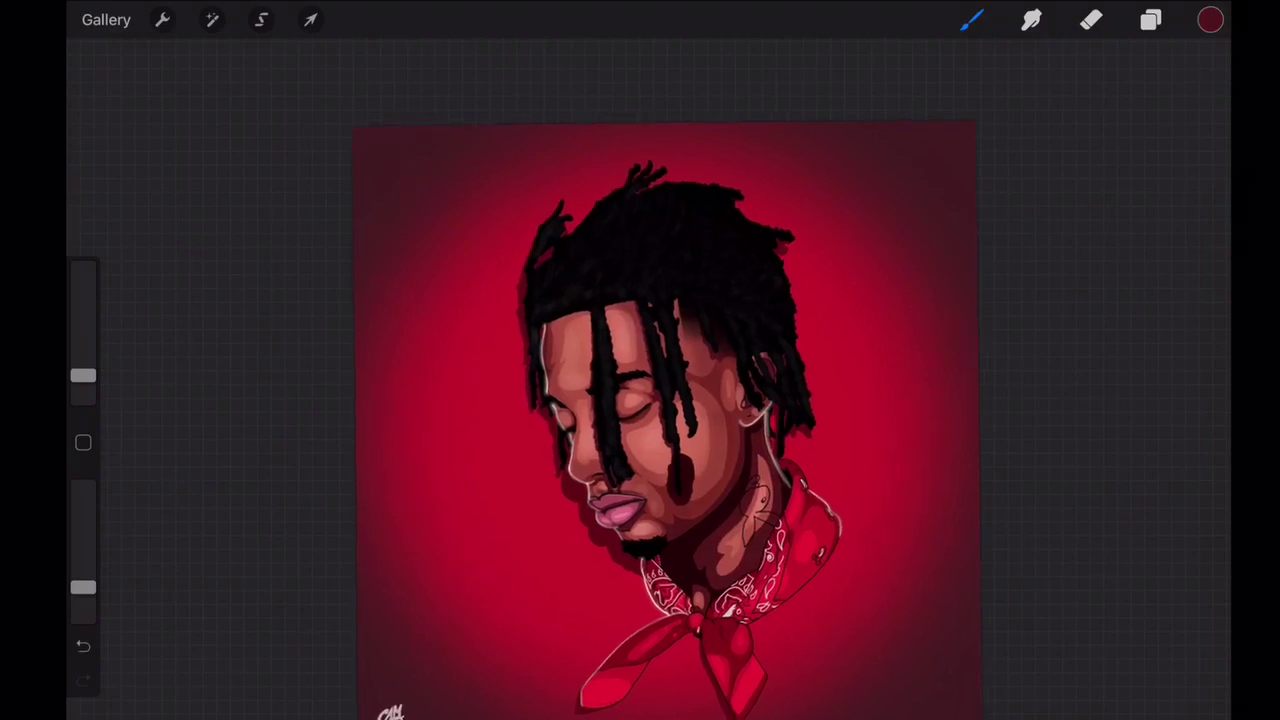